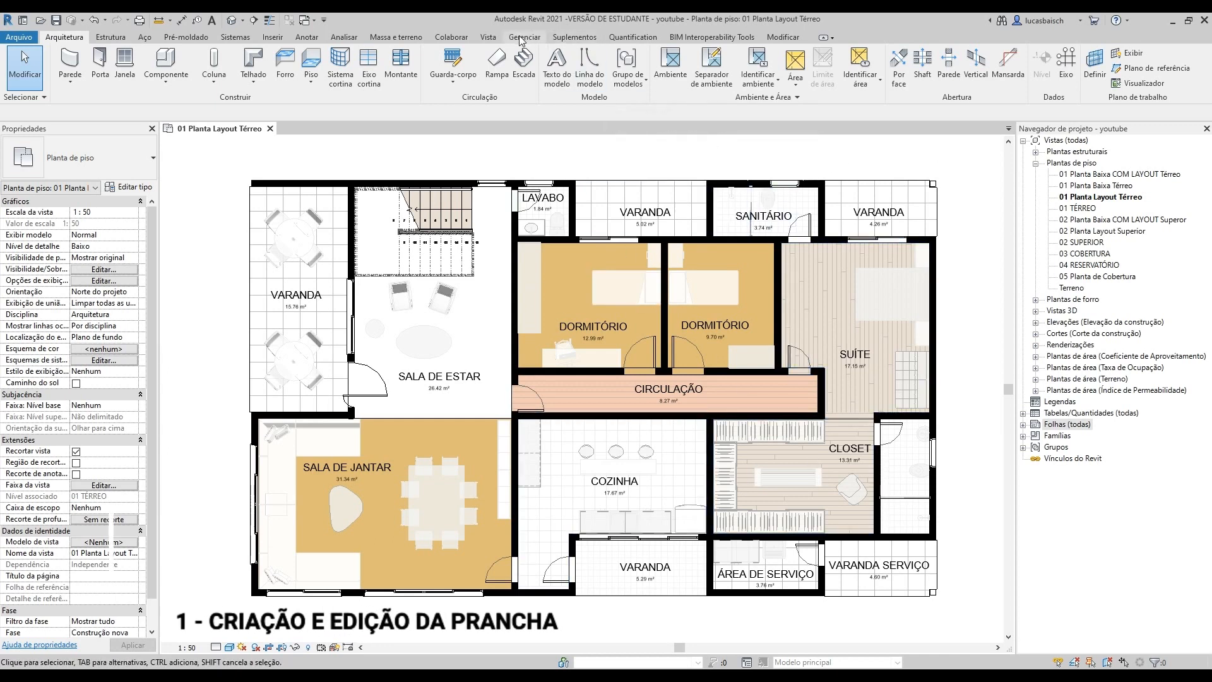
Step: Create a new sheet, loading the A1 metric title block from the Titleblocks library folder
left_click(487, 38)
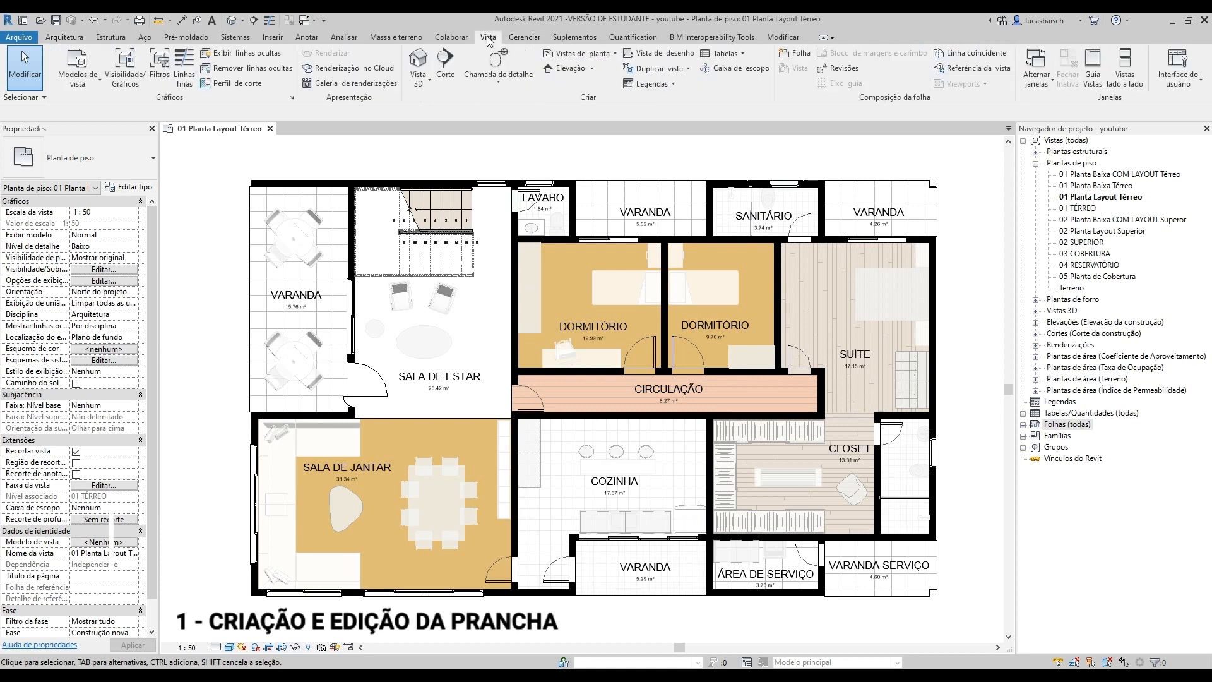
left_click(797, 54)
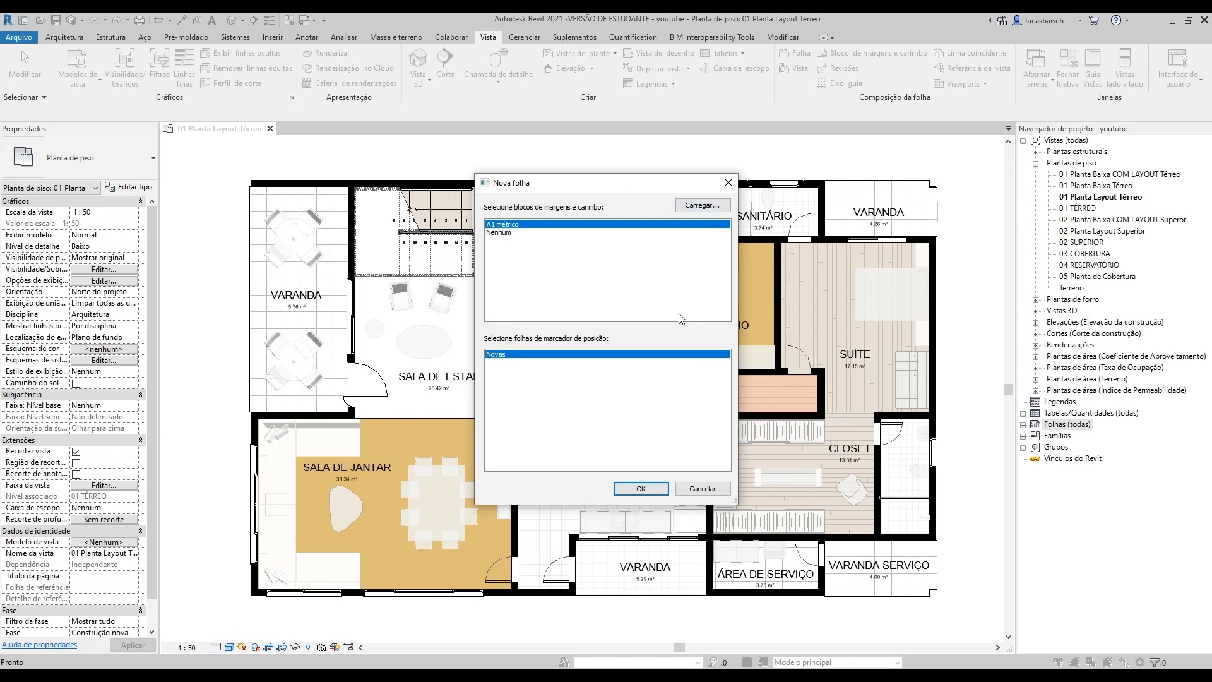
left_click(693, 205)
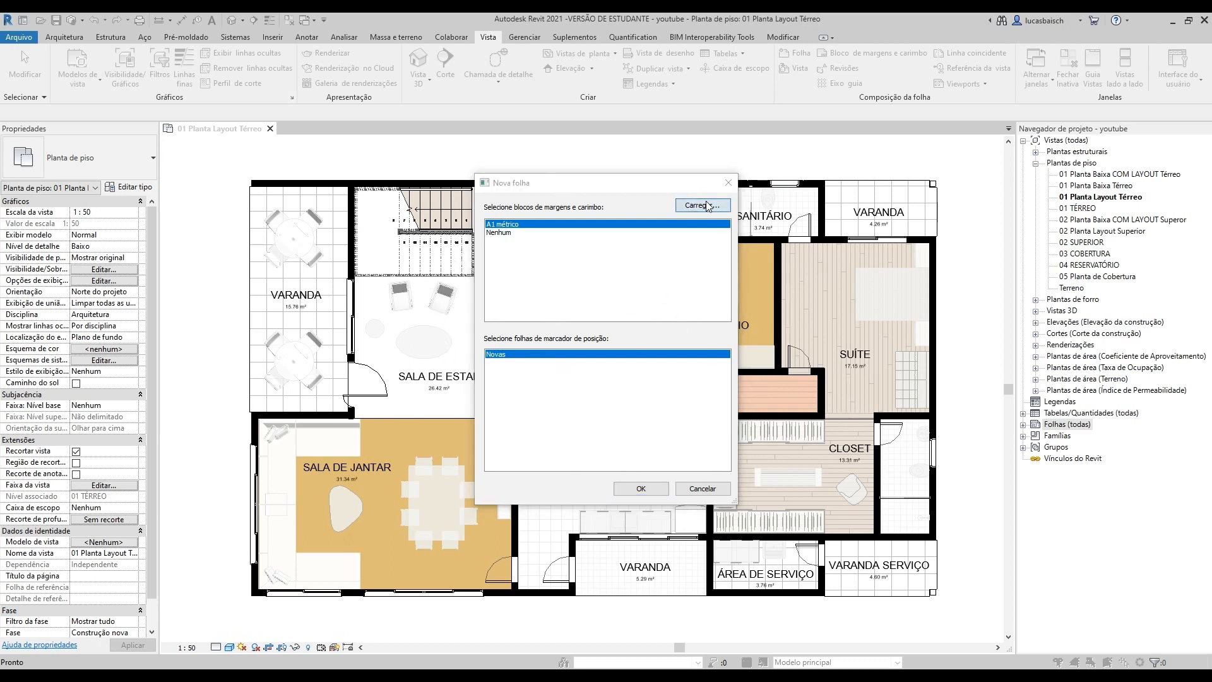
left_click(815, 144)
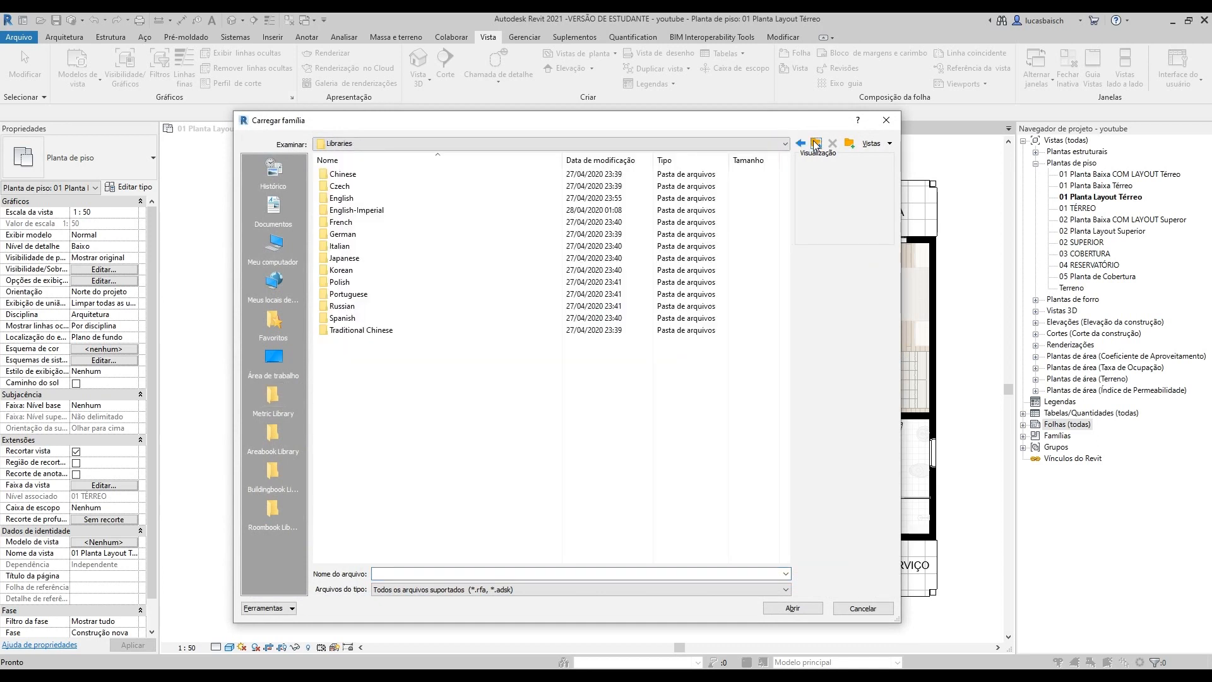
double_click(458, 201)
scroll(441, 382, "down", 2)
double_click(372, 536)
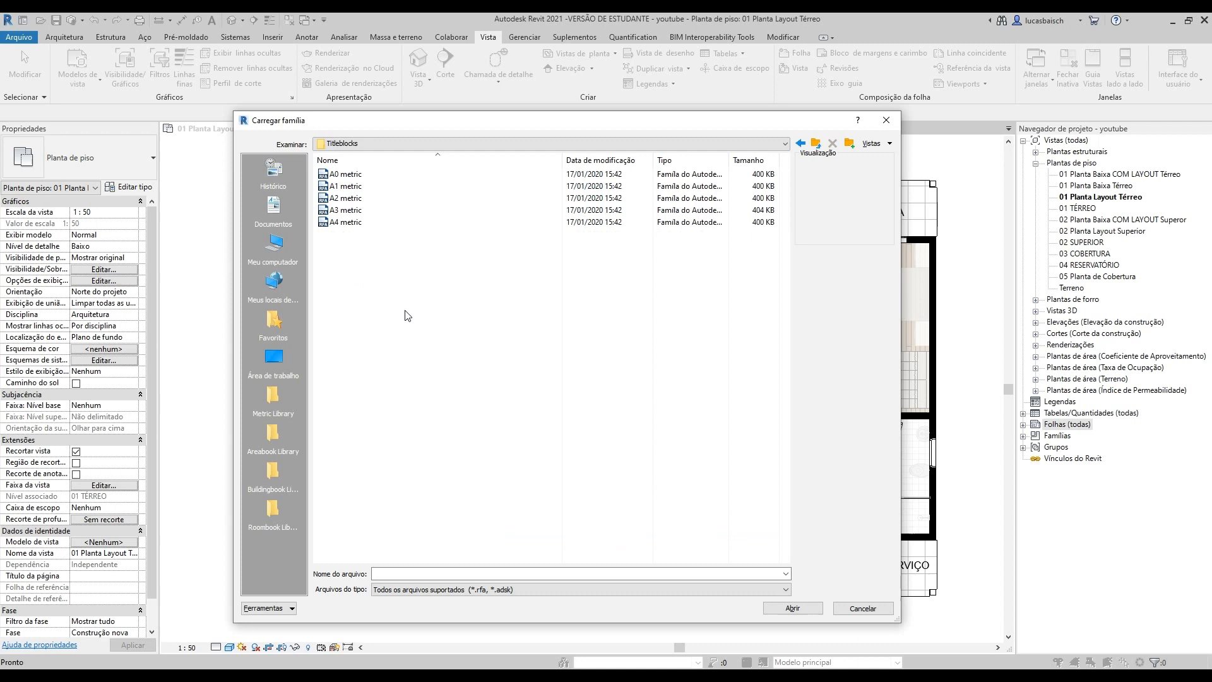
left_click(368, 184)
left_click(793, 608)
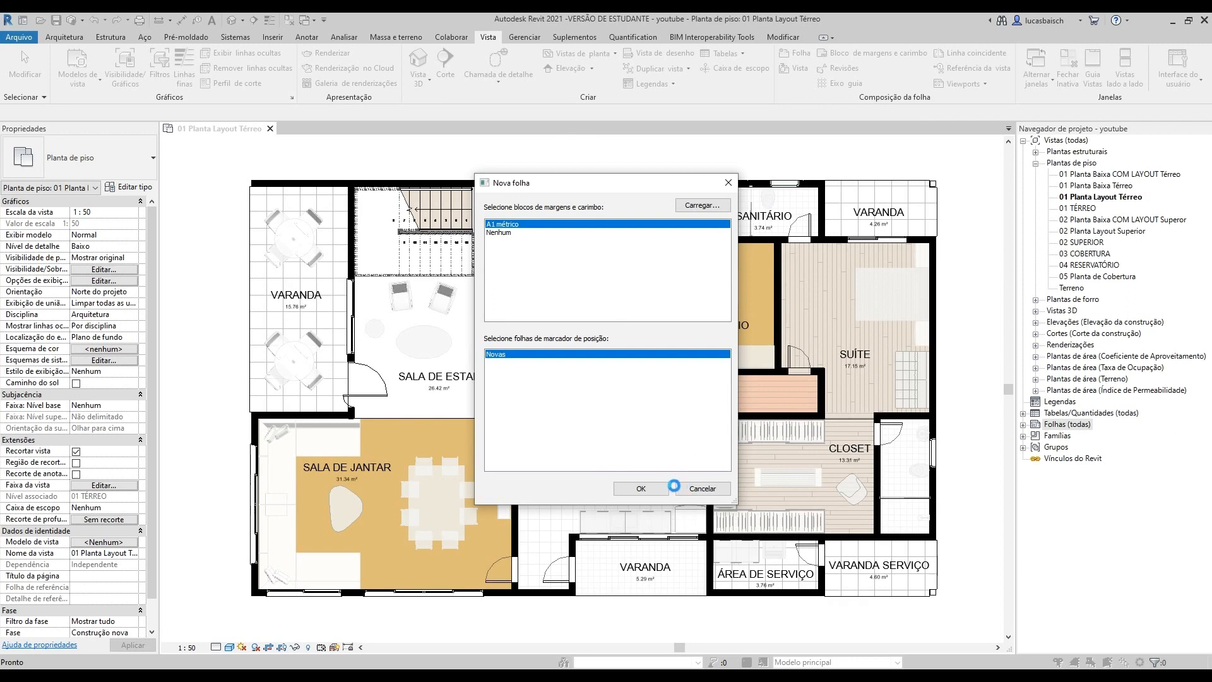
left_click(644, 488)
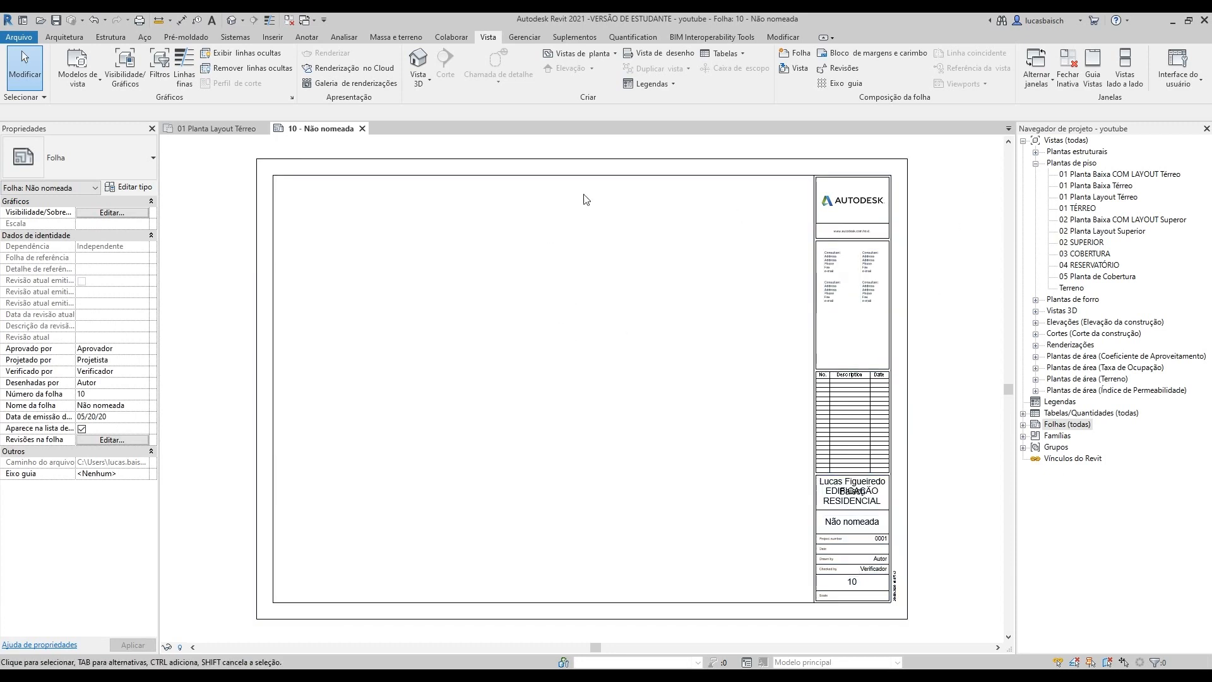
Step: Open the sheet's title block family for editing and save a copy named A1 metric plus the author's first name
left_click(584, 159)
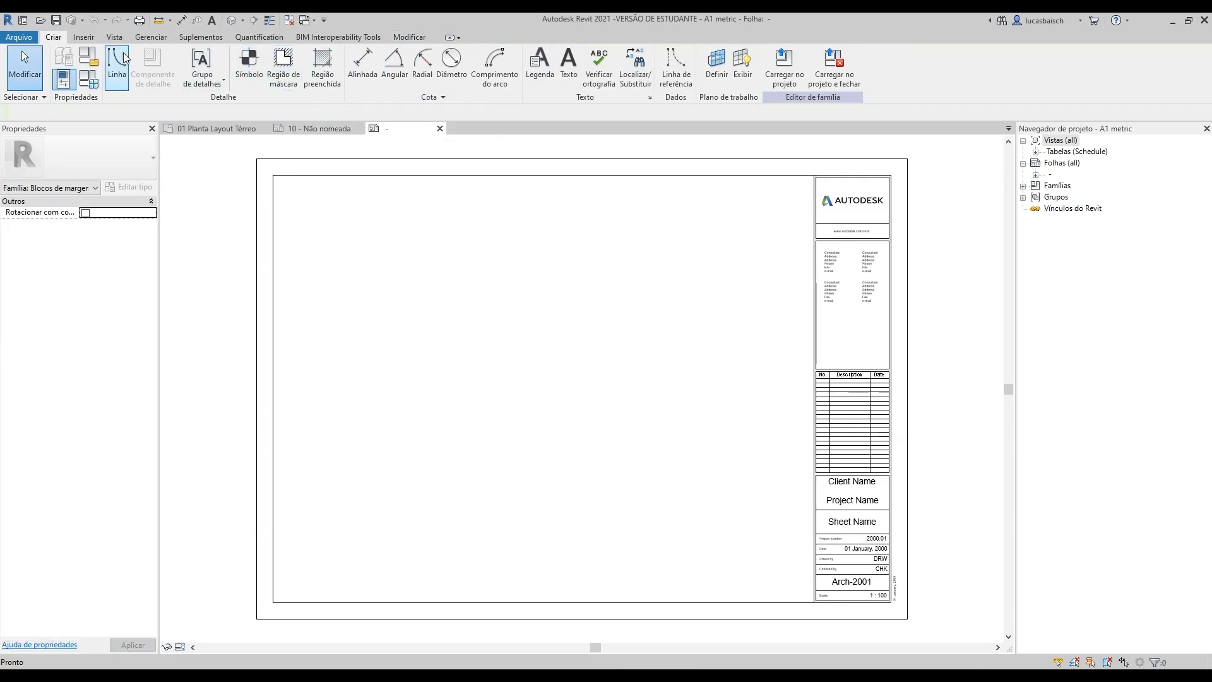
left_click(18, 38)
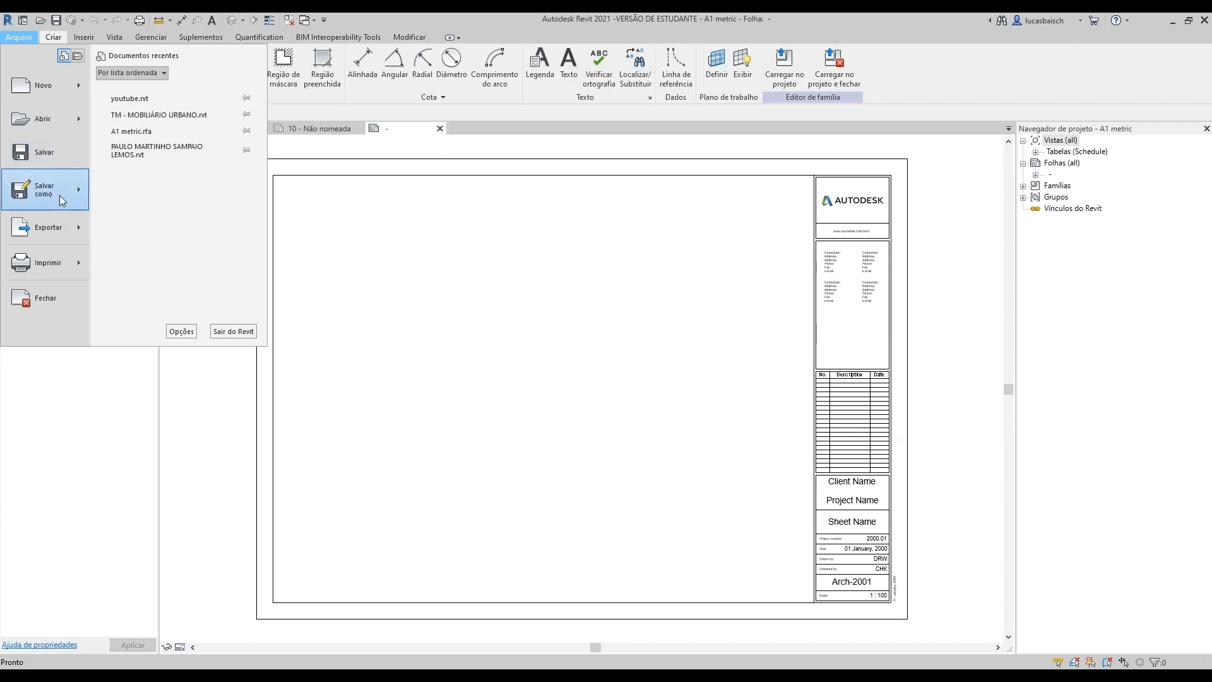
mouse_move(63, 200)
left_click(202, 183)
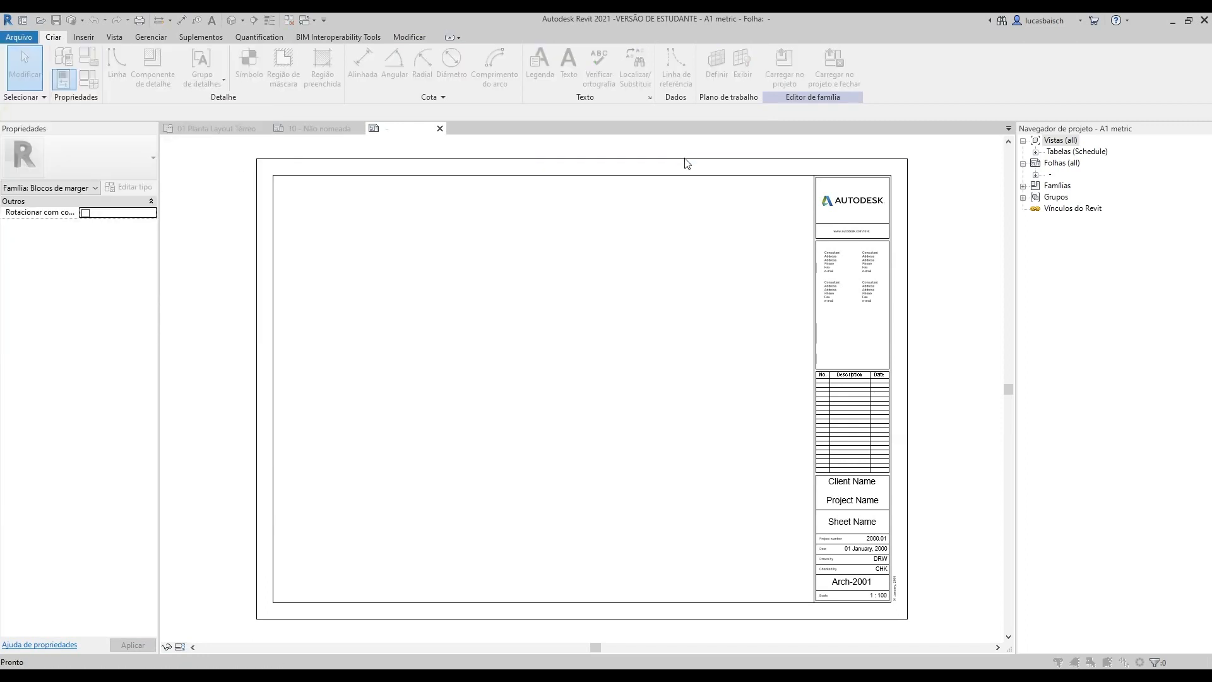
left_click(550, 442)
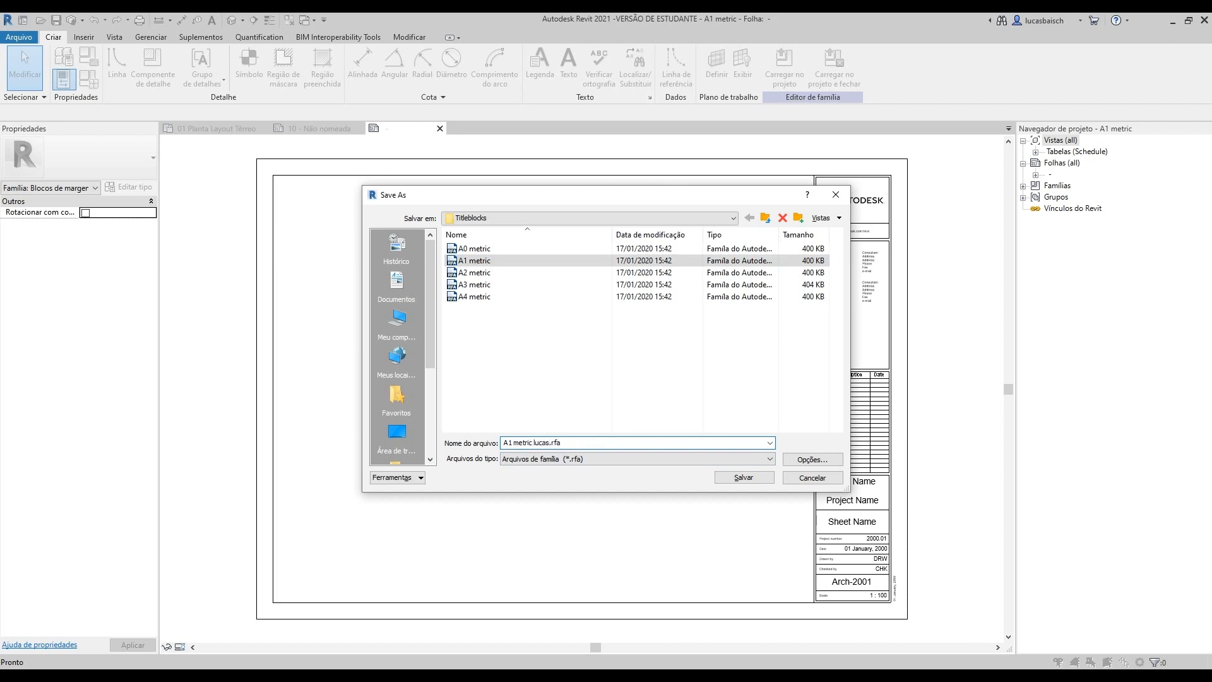
left_click(733, 477)
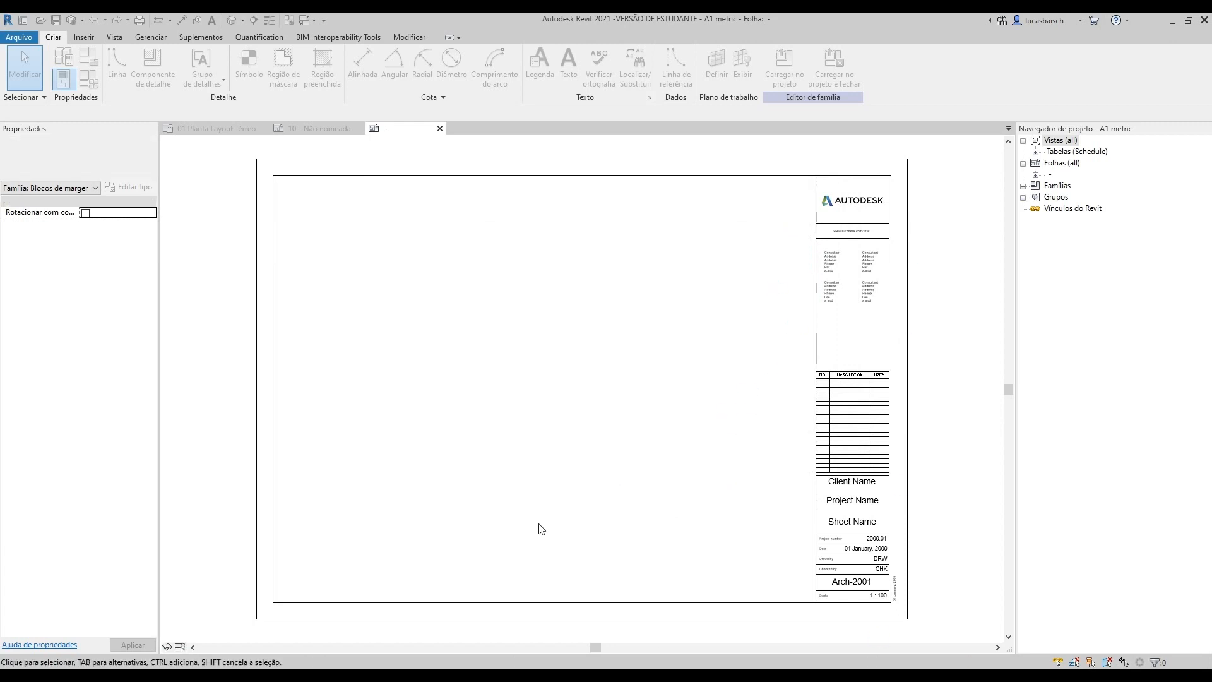
Step: Delete the logo, consultant texts, revision table, labels and dividing lines from the title block, keeping only the two sheet frames
middle_click_drag(831, 503, 671, 498)
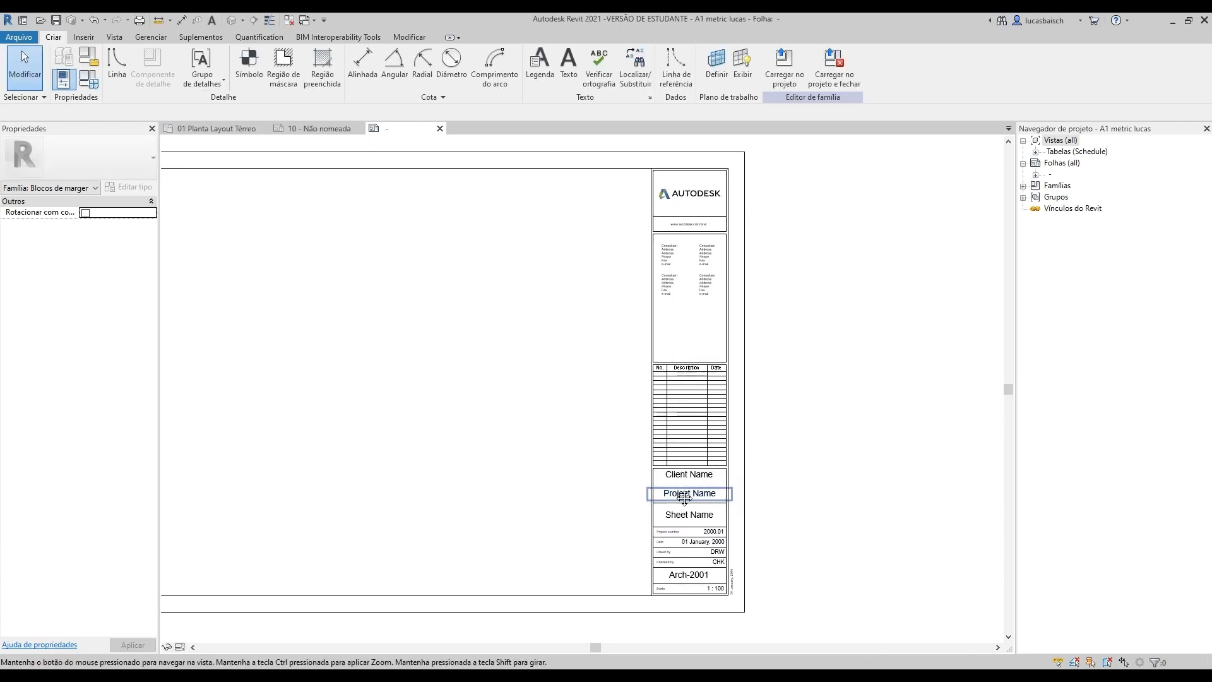
left_click_drag(609, 143, 810, 577)
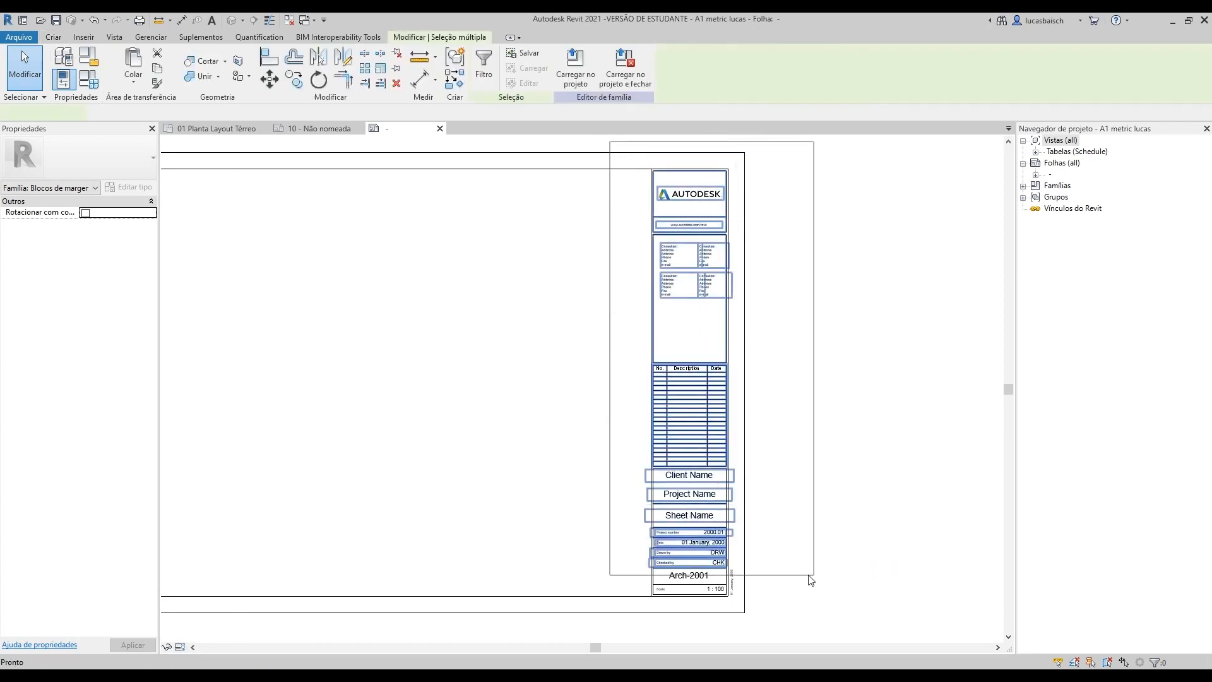
key("Delete")
left_click_drag(685, 438, 845, 631)
key("Delete")
key("Delete")
left_click(737, 593)
key("Delete")
scroll(846, 460, "down", 4)
middle_click_drag(846, 460, 867, 425)
scroll(811, 395, "up", 3)
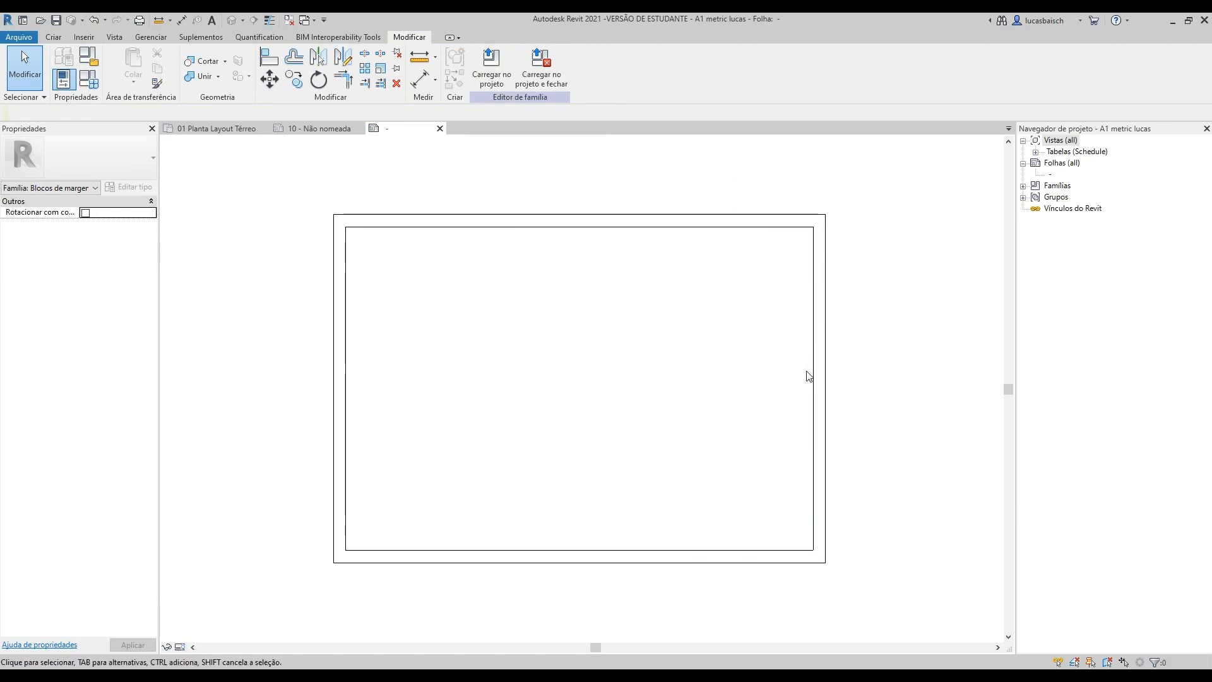
Step: Add aligned dimensions for the outer frame's width above it and its height to the right of it
left_click(53, 37)
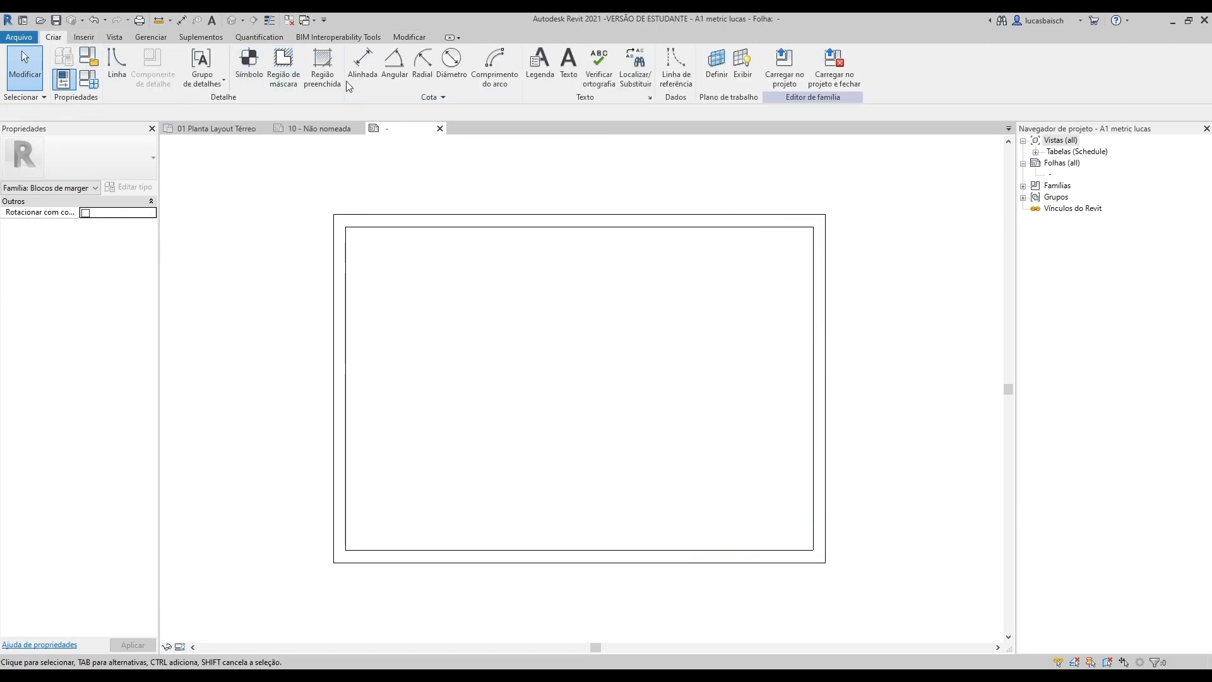
left_click(363, 63)
left_click(334, 227)
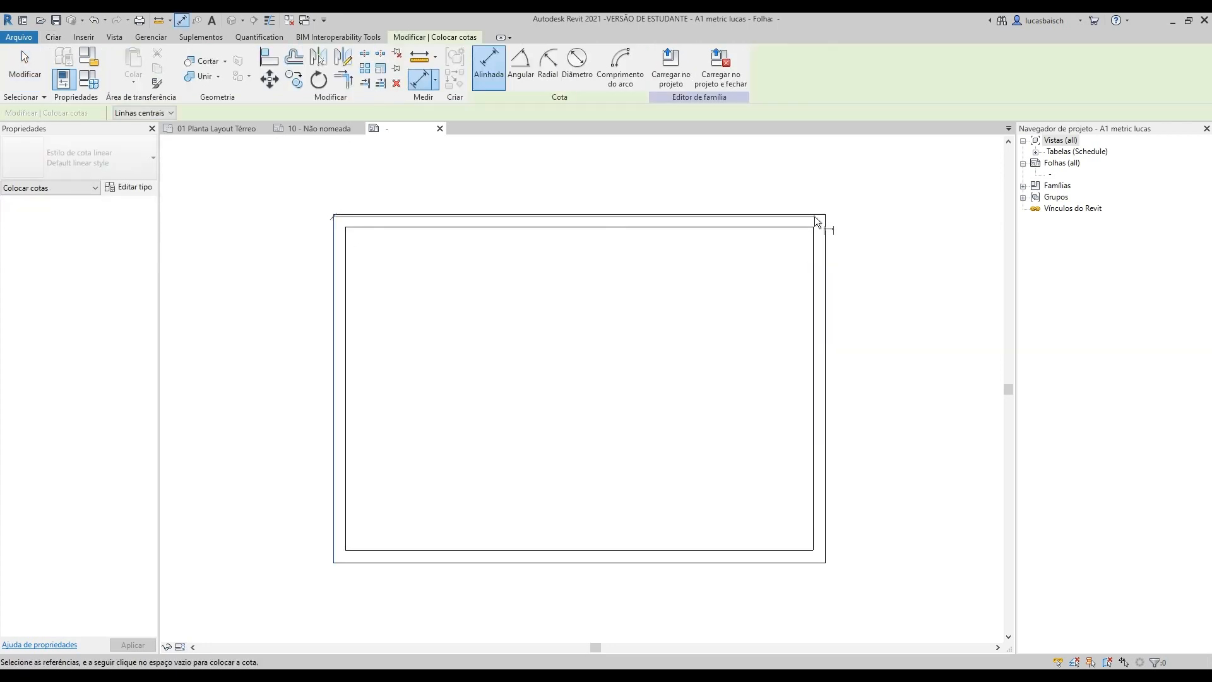
left_click(826, 219)
left_click(841, 190)
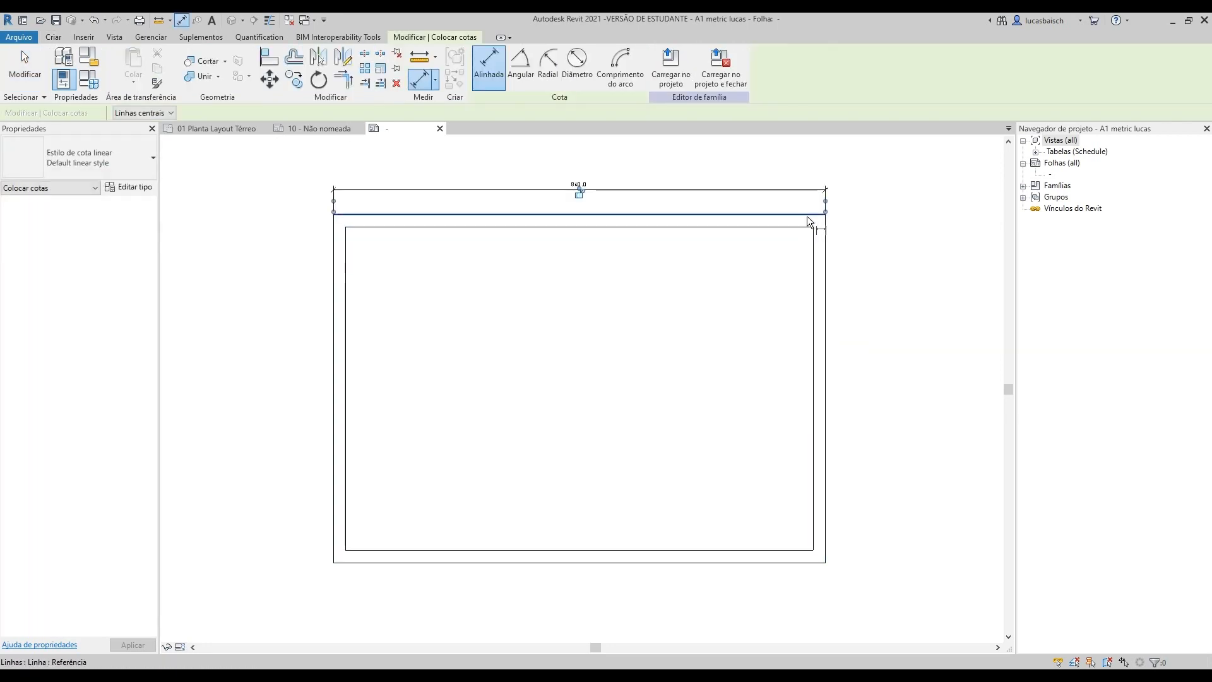
left_click(819, 562)
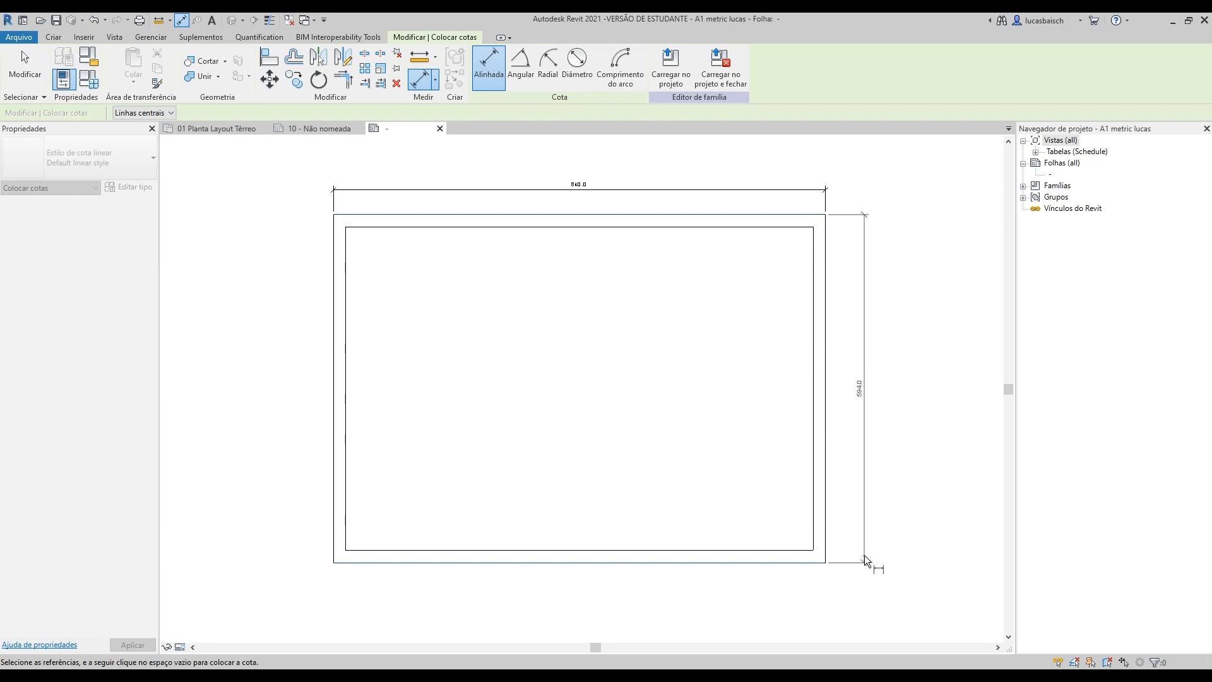
left_click(865, 555)
key("Escape")
key("Escape")
Step: Set the inner frame's top line 10 mm from the sheet's upper edge
left_click(699, 227)
key("Escape")
left_click(392, 227)
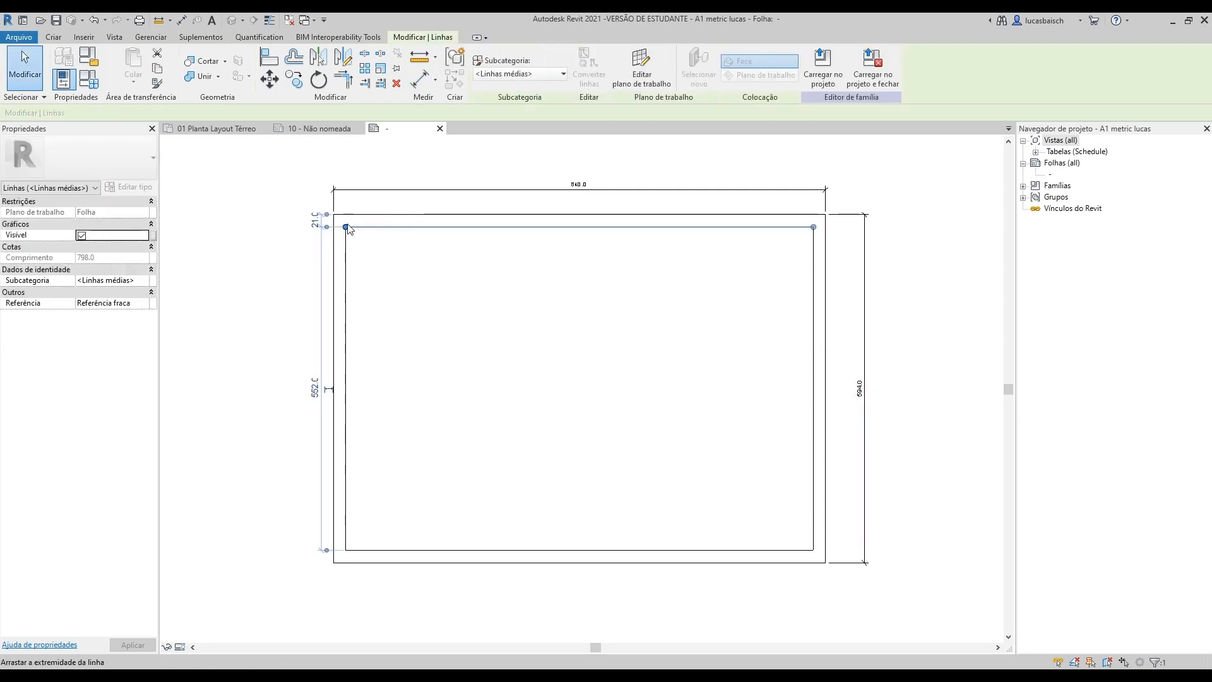
left_click(317, 219)
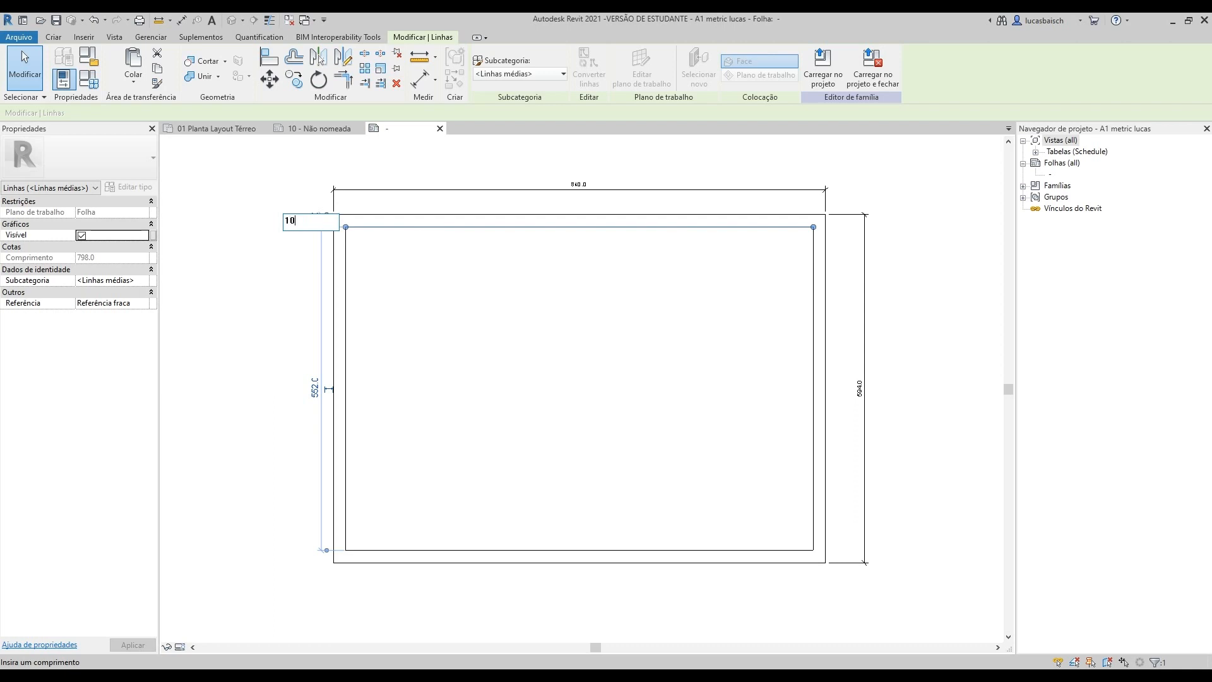
type("10")
key("Return")
Step: Set the inner frame's right line 10 mm from the sheet's right edge
left_click(813, 243)
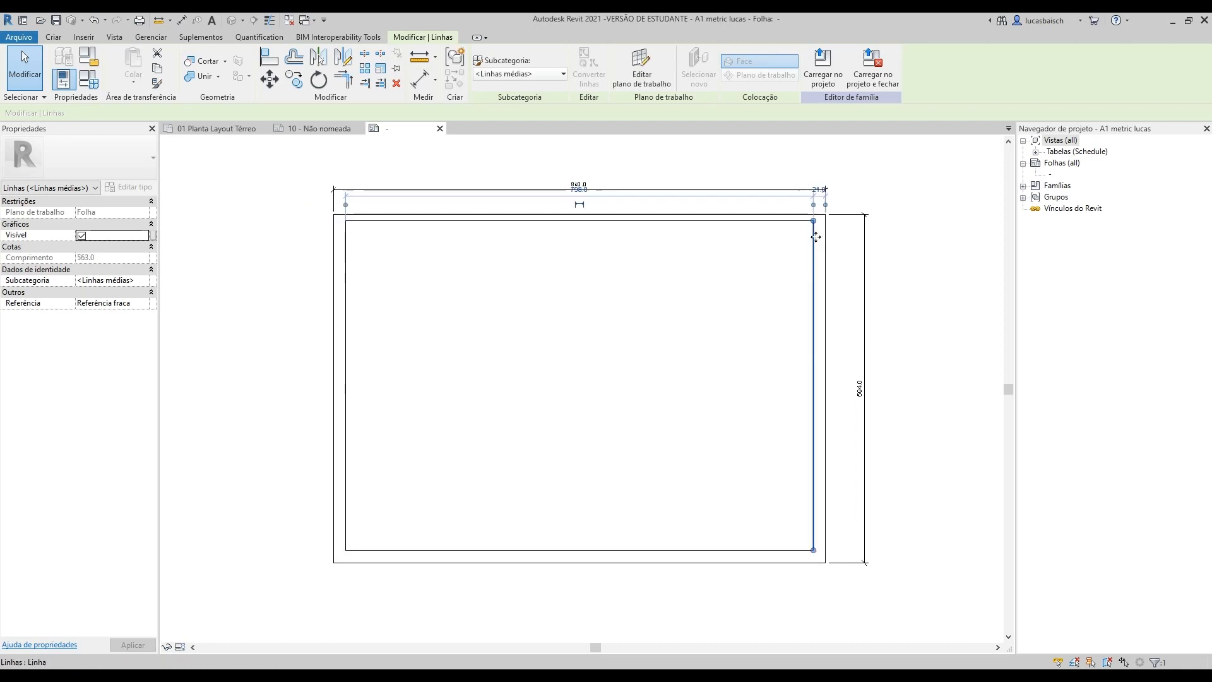
scroll(825, 192, "up", 4)
left_click(819, 190)
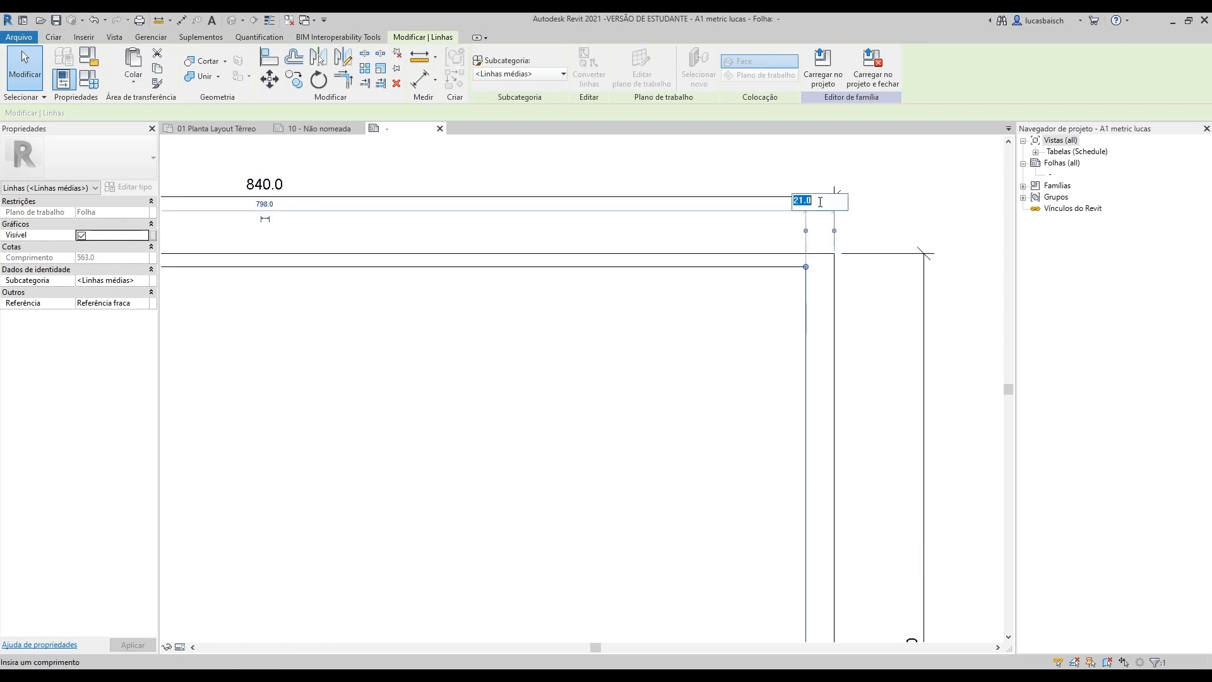
key("Return")
Step: Set the inner frame's bottom line 10 mm from the sheet's lower edge
scroll(819, 240, "down", 4)
scroll(806, 504, "up", 3)
left_click(677, 531)
left_click(621, 482)
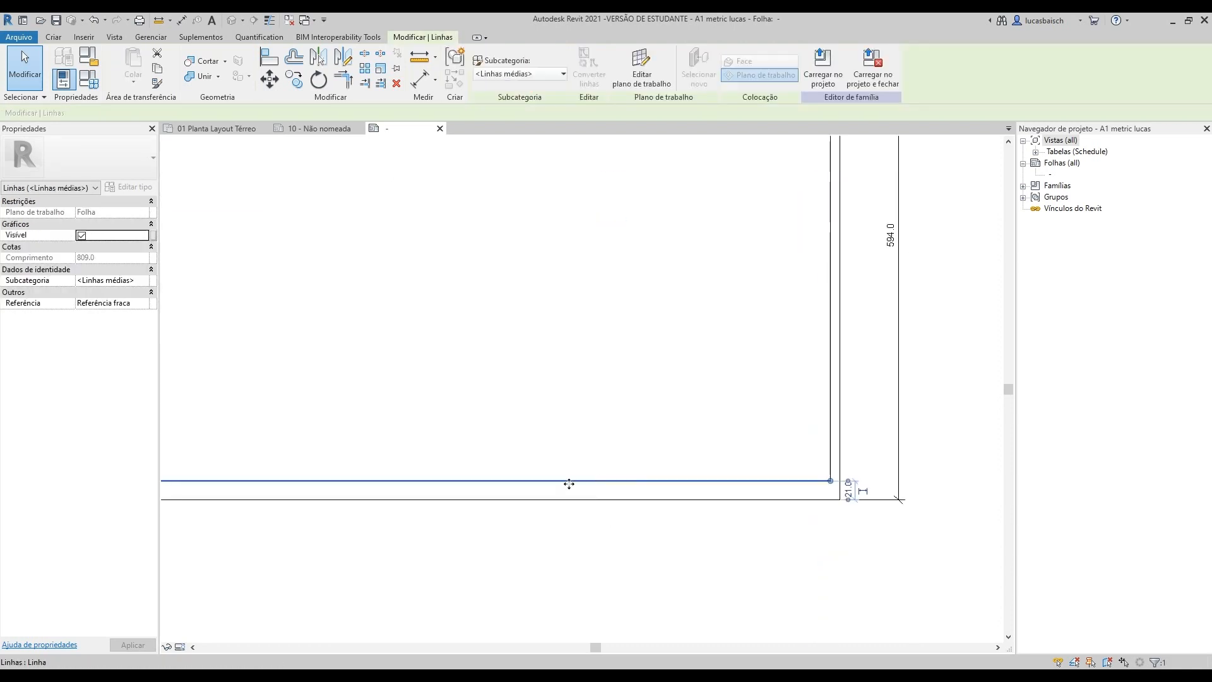
left_click(848, 489)
type("10")
key("Return")
Step: Set the inner frame's left line 25 mm from the sheet's left edge for the binding margin
scroll(848, 494, "down", 3)
scroll(478, 332, "up", 4)
left_click(543, 325)
left_click(531, 320)
scroll(526, 344, "down", 2)
scroll(522, 627, "up", 2)
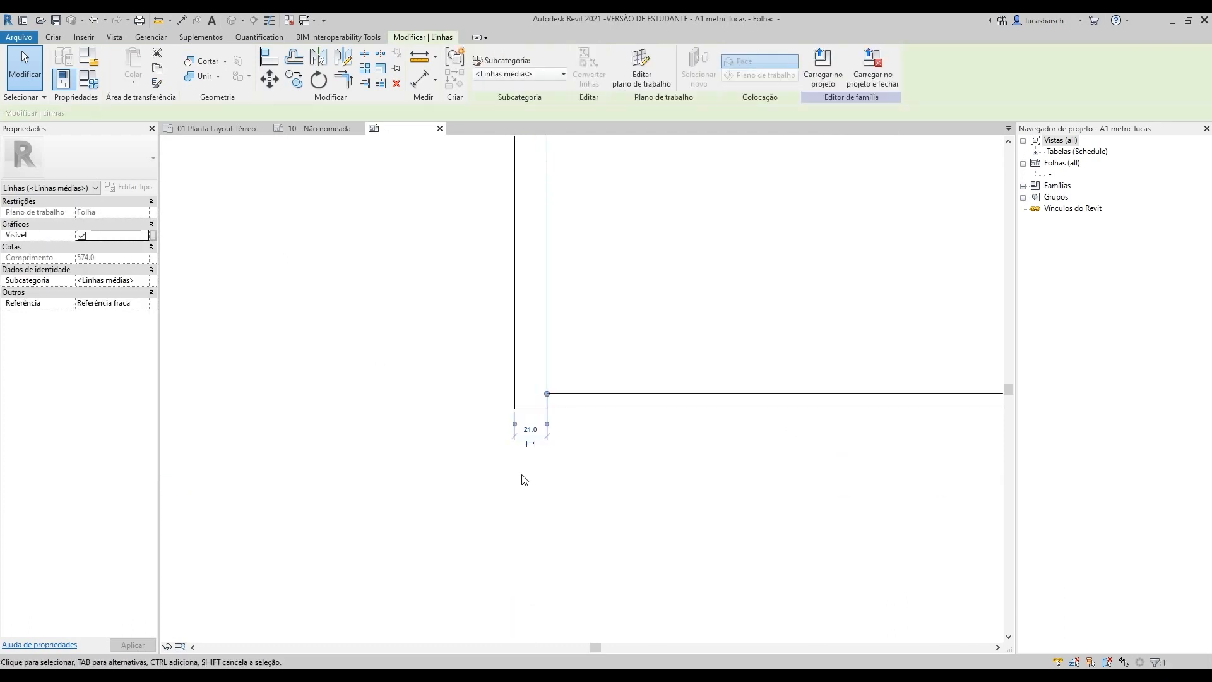
left_click(536, 431)
type("25")
key("Return")
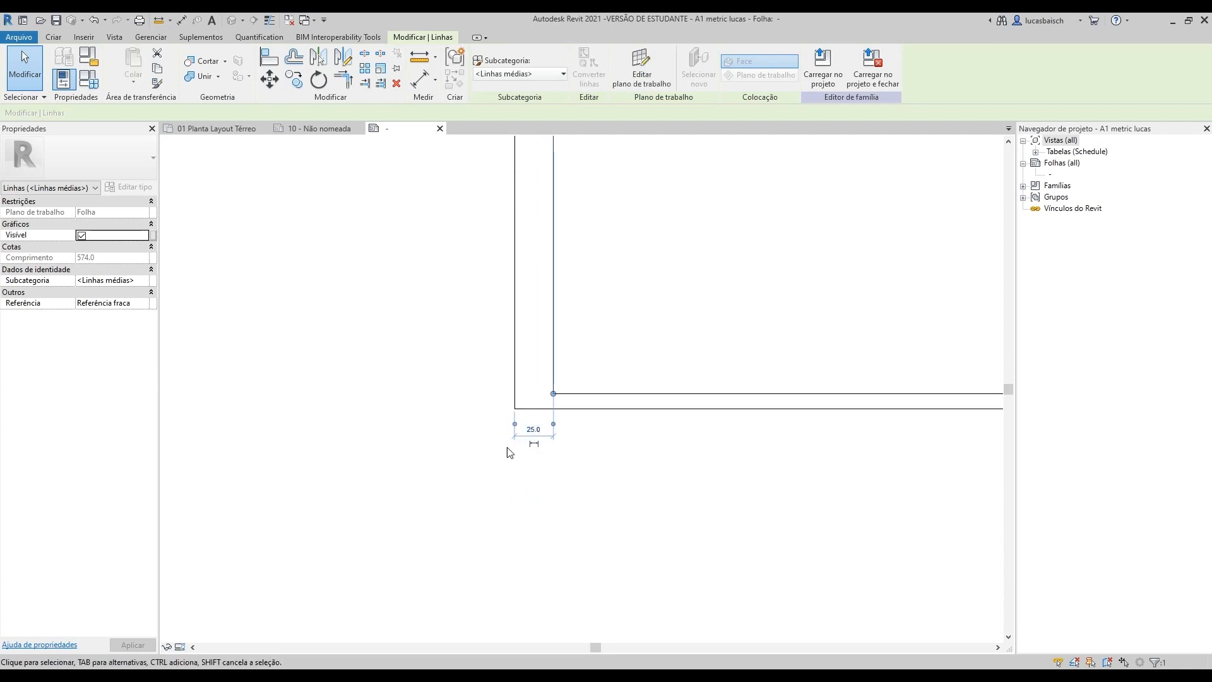
left_click(433, 455)
Step: Draw a vertical line between the inner frame's top and bottom lines, about 135 mm from its right line
scroll(433, 455, "down", 2)
scroll(430, 514, "down", 3)
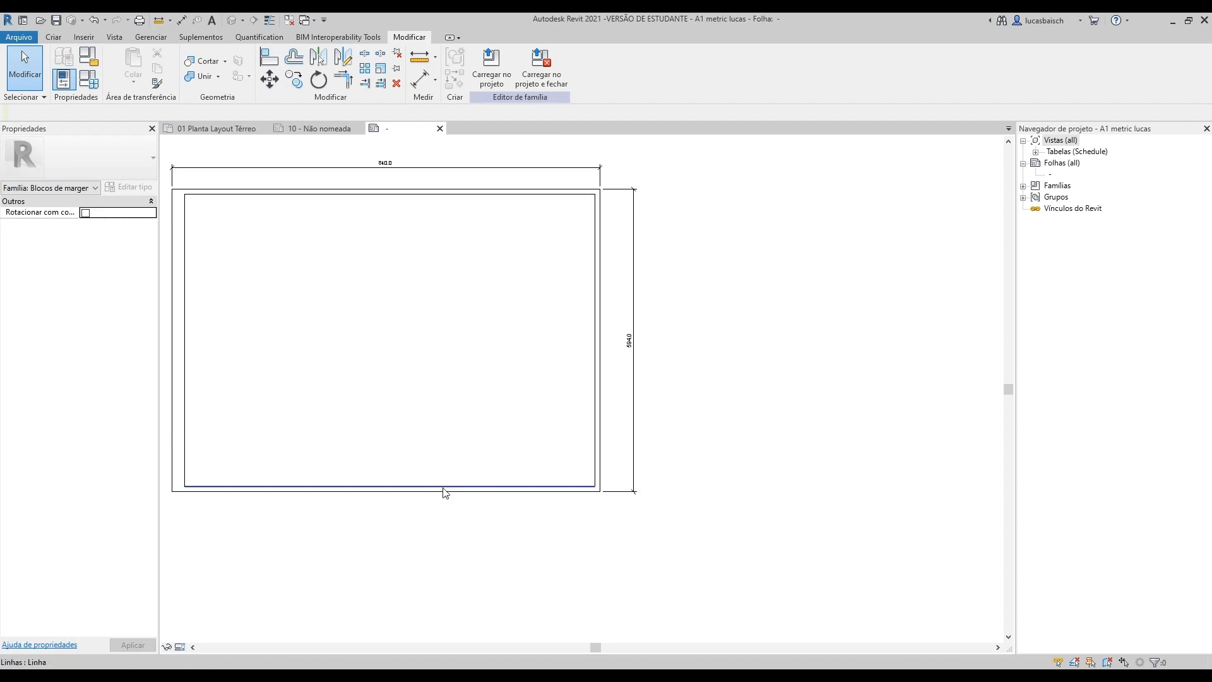
middle_click_drag(408, 346, 516, 354)
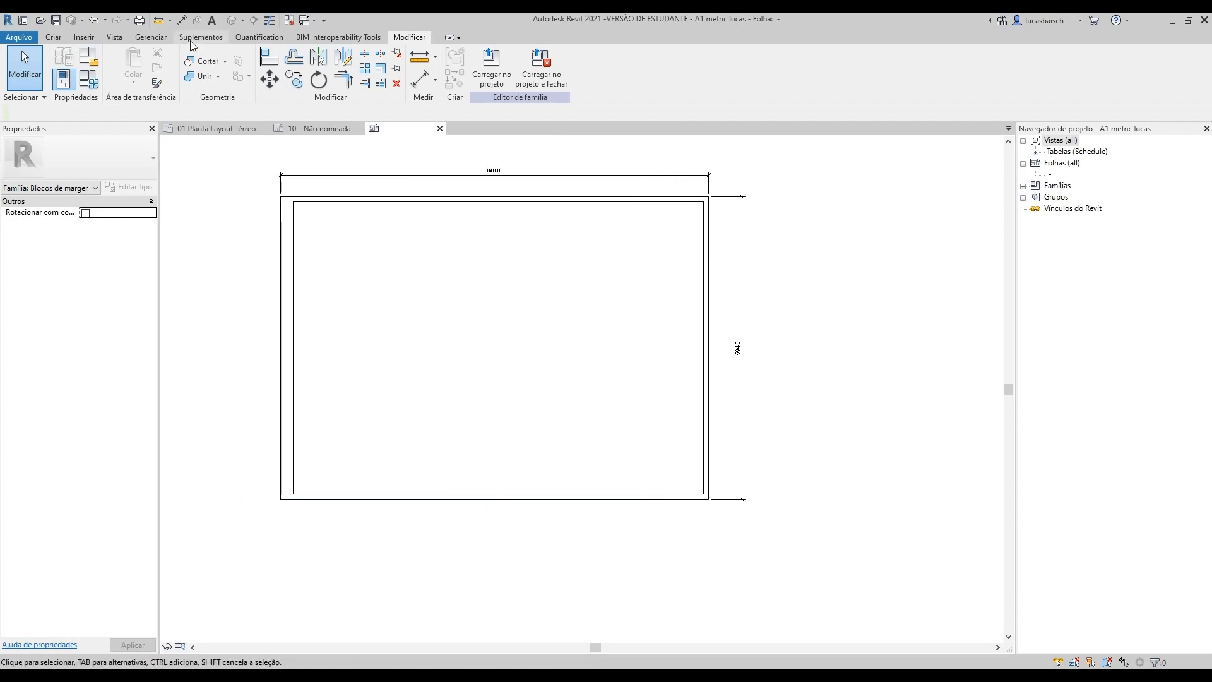
left_click(57, 39)
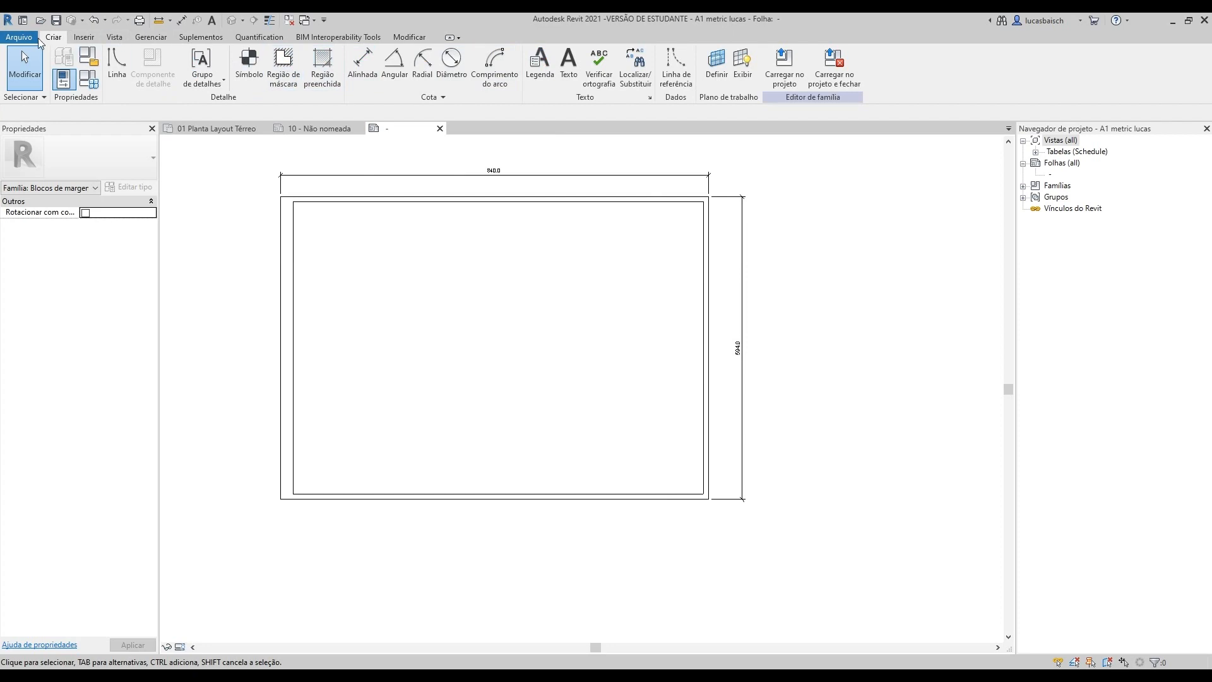
left_click(118, 61)
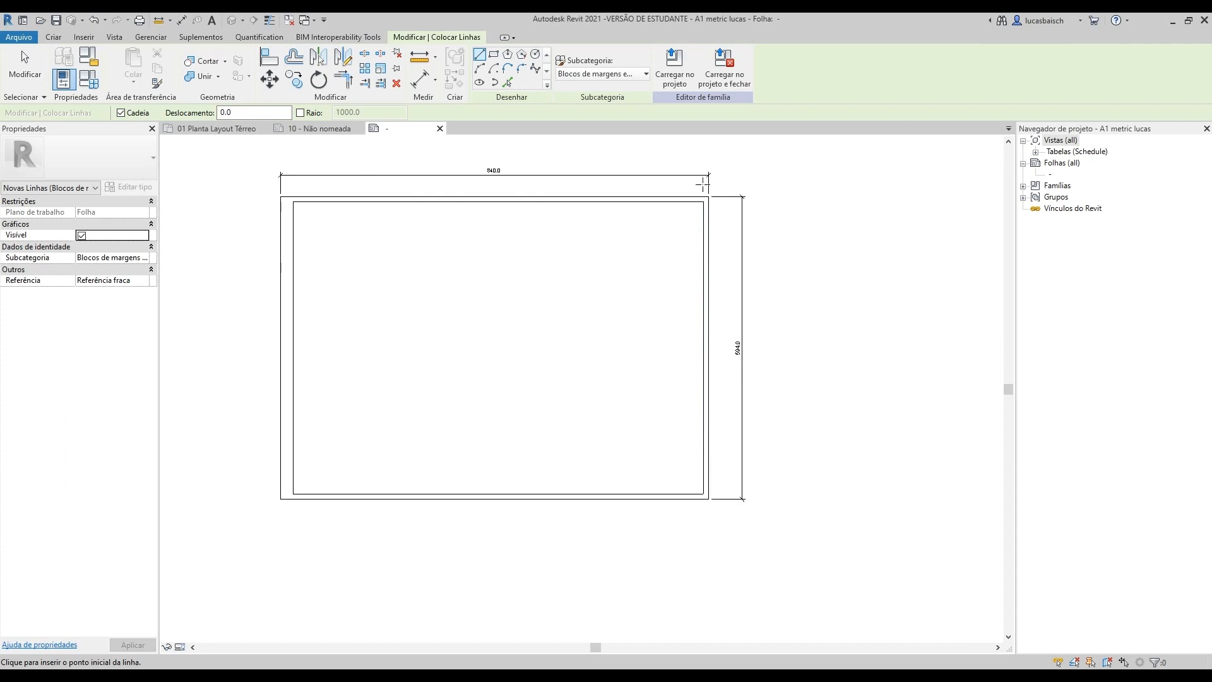
left_click(635, 202)
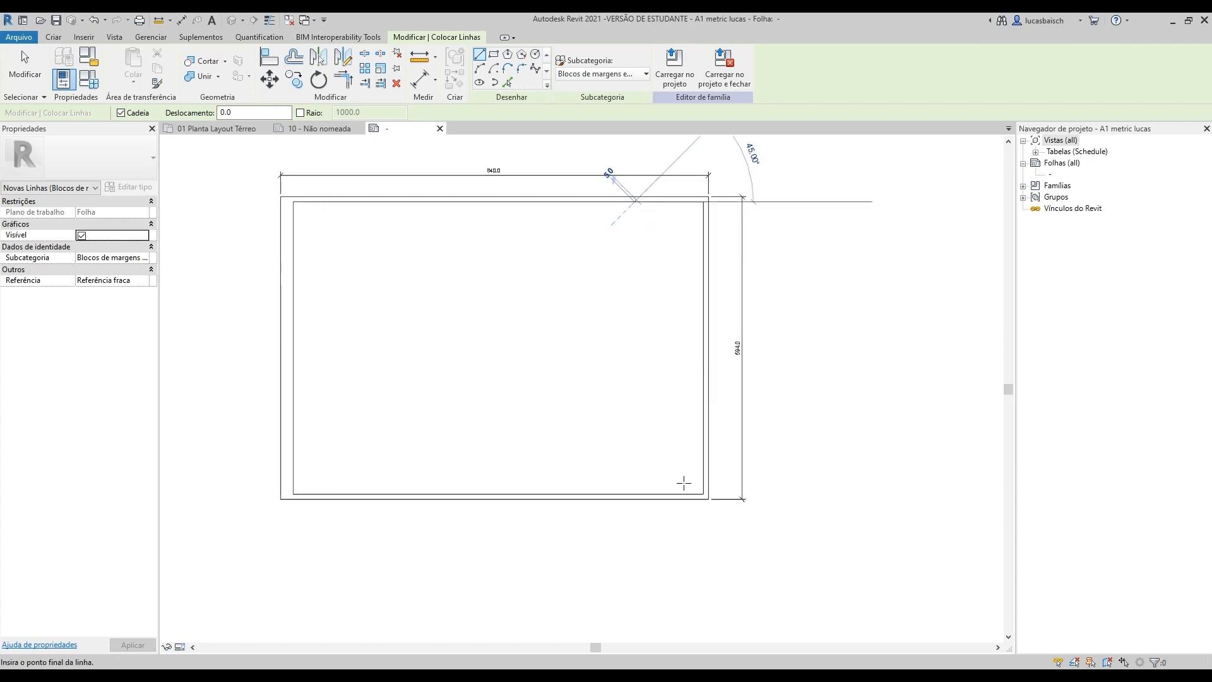
left_click(634, 494)
key("Escape")
key("Escape")
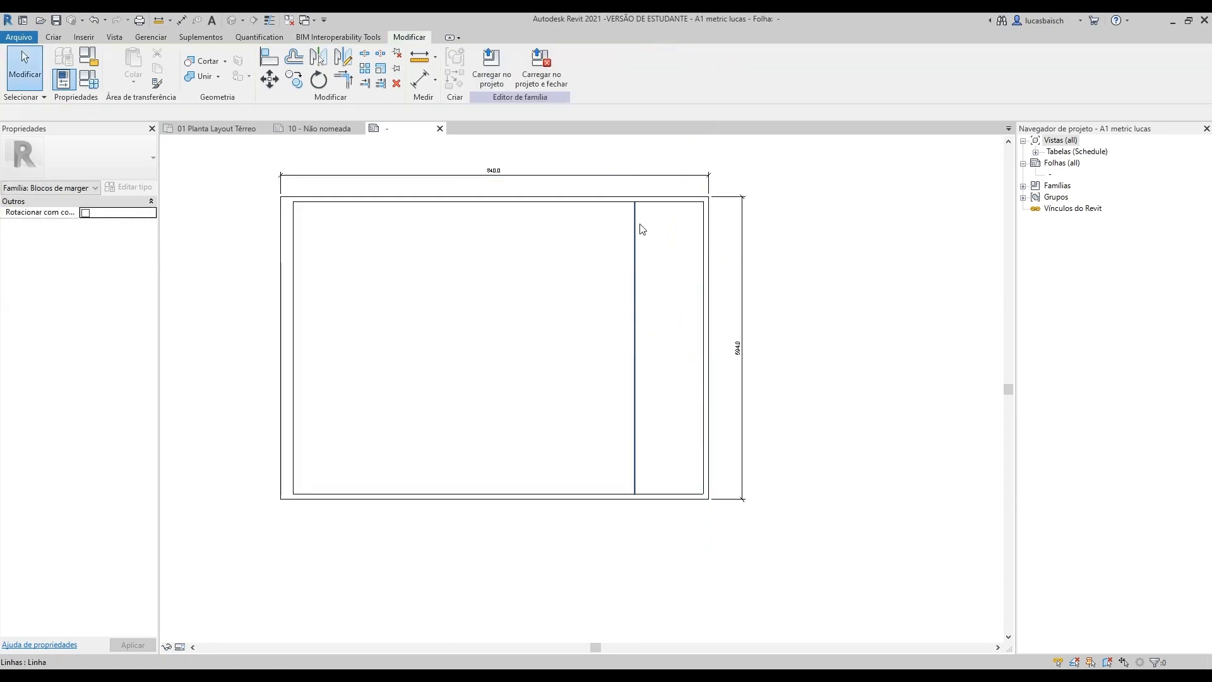
Step: Measure the new vertical line's offset from the sheet's outer right edge instead, and set that distance to 185 mm
left_click(635, 228)
scroll(674, 183, "up", 2)
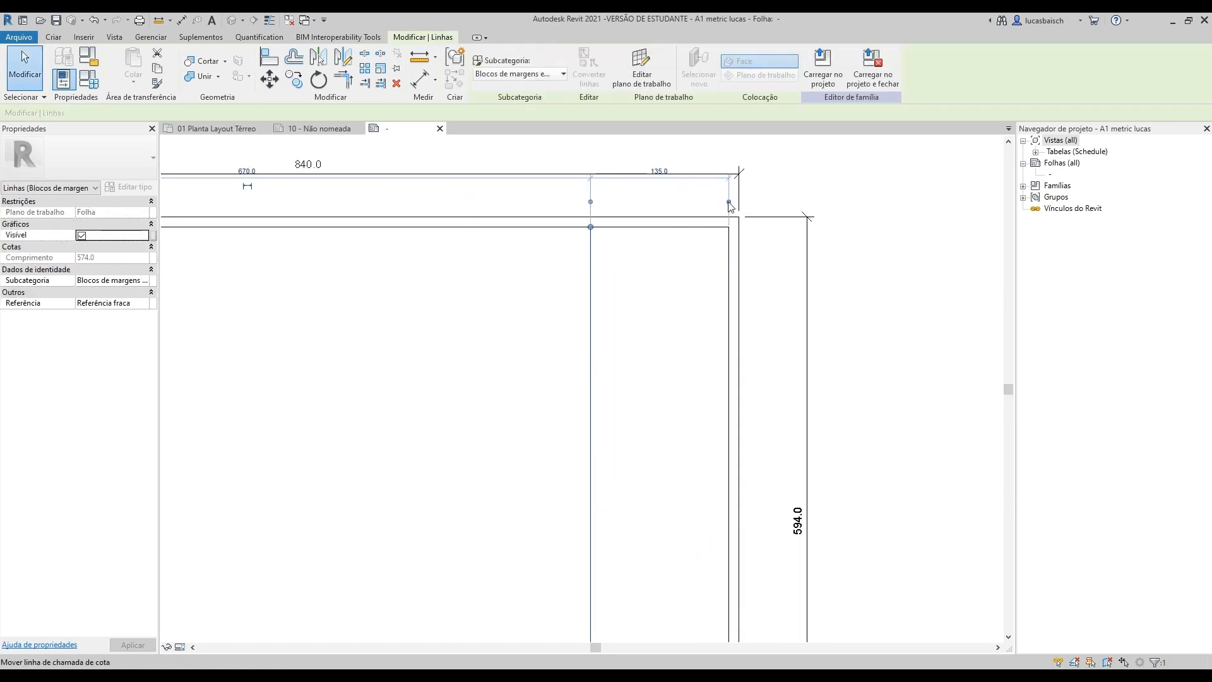
left_click_drag(729, 203, 738, 197)
left_click(664, 172)
type("185")
key("Return")
left_click(604, 286)
scroll(607, 278, "down", 3)
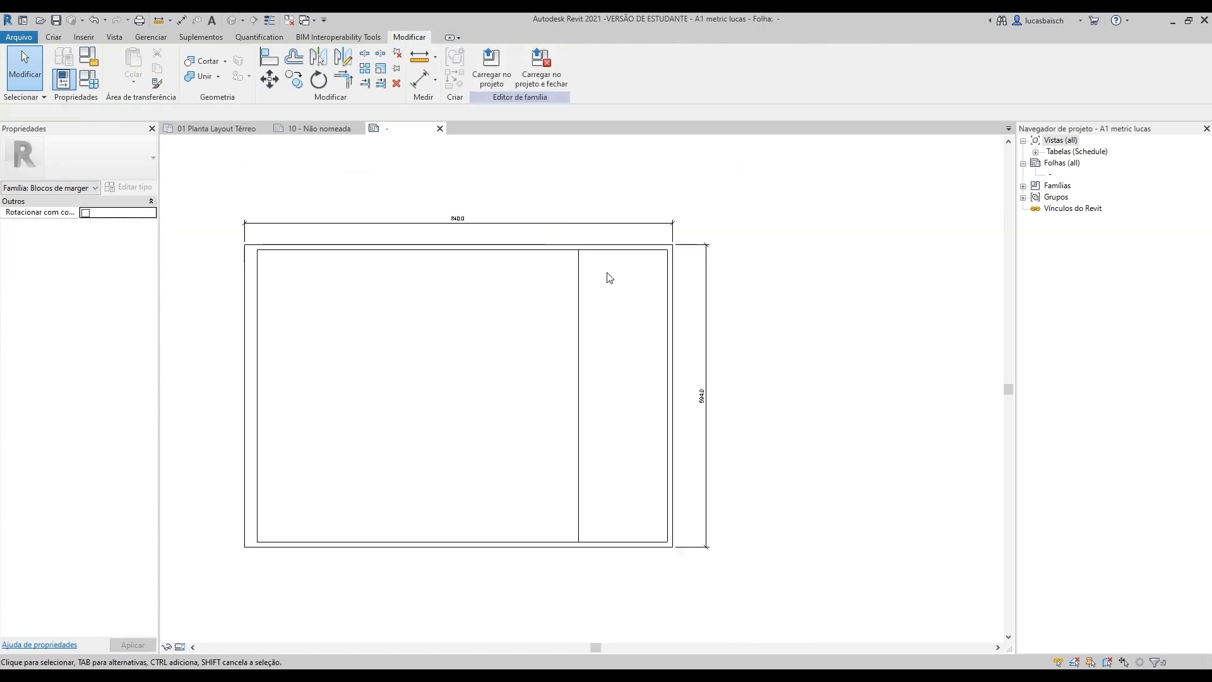
scroll(624, 358, "up", 4)
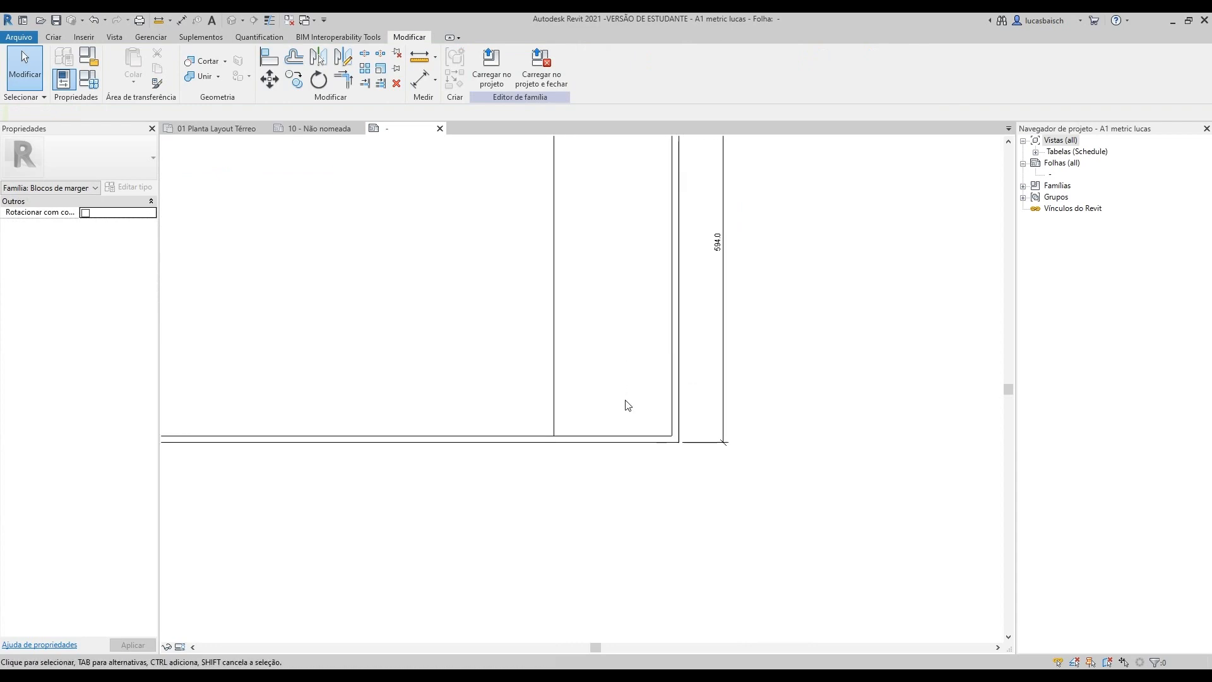
Step: Draw a horizontal line across the title block column, about 150 mm above the inner frame's bottom line
left_click(54, 37)
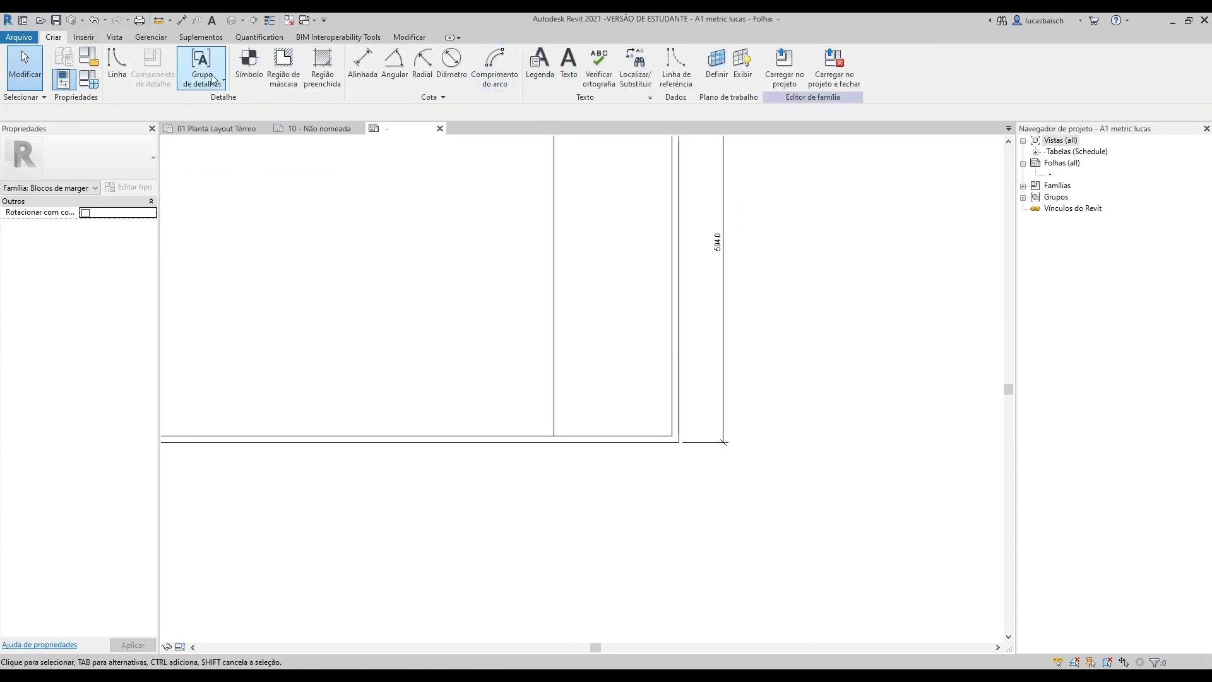
left_click(125, 71)
left_click(555, 334)
left_click(672, 334)
key("Escape")
key("Escape")
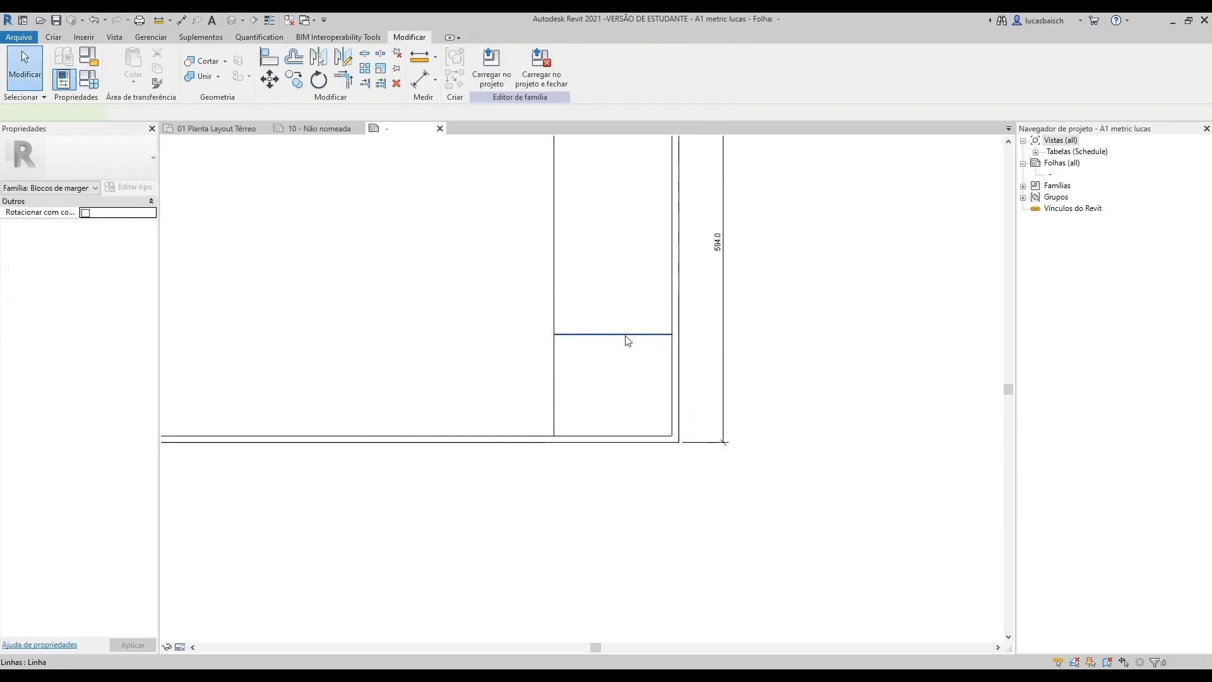
Step: Measure the new horizontal line from the sheet's outer bottom edge instead, and set that distance to 297 mm
scroll(639, 355, "up", 2)
middle_click_drag(644, 358, 590, 317)
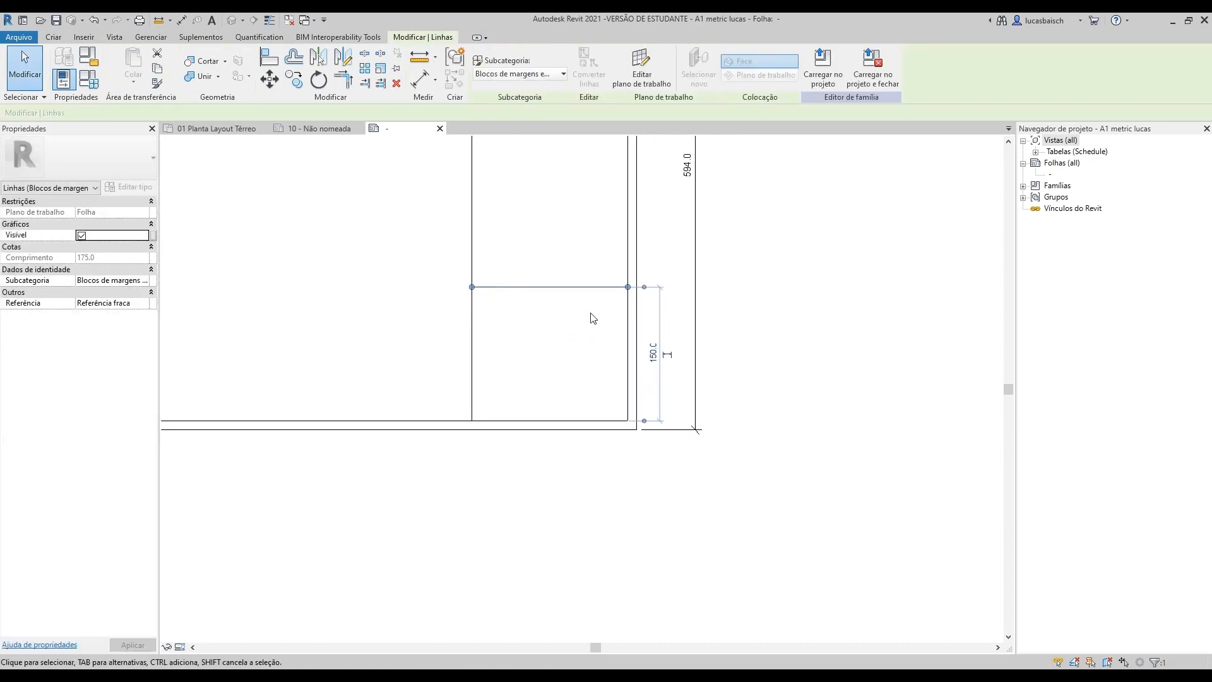
left_click_drag(631, 432, 631, 430)
left_click(655, 354)
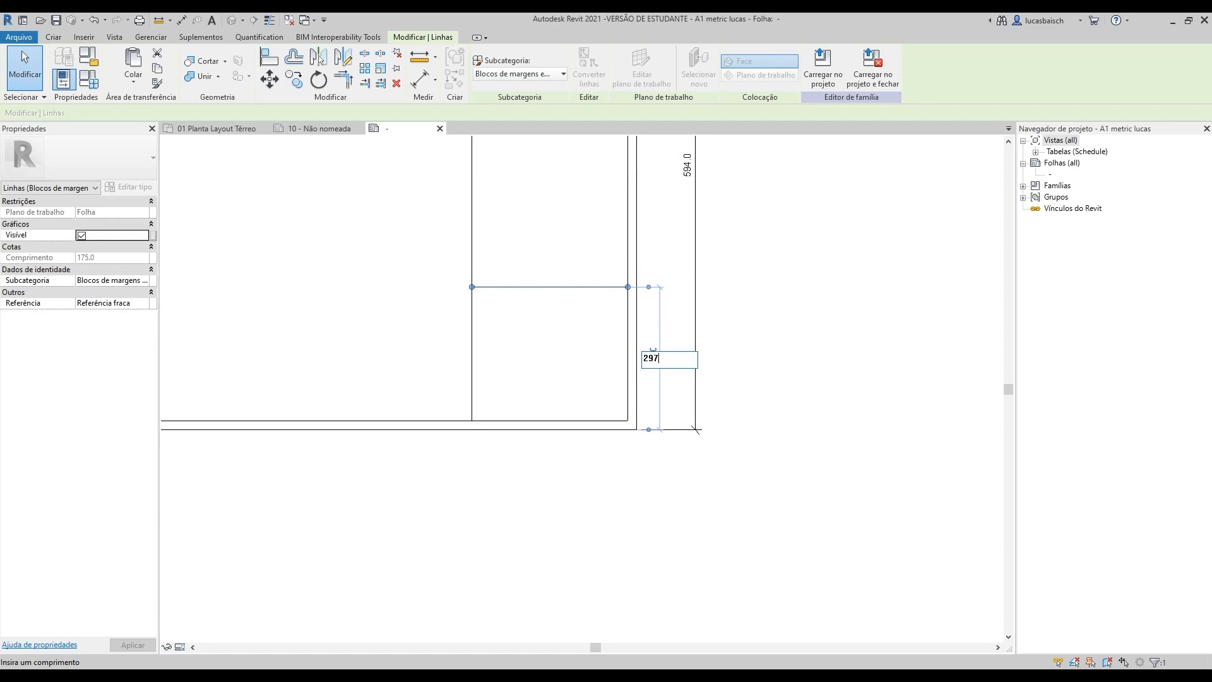
type("297")
key("Return")
key("Escape")
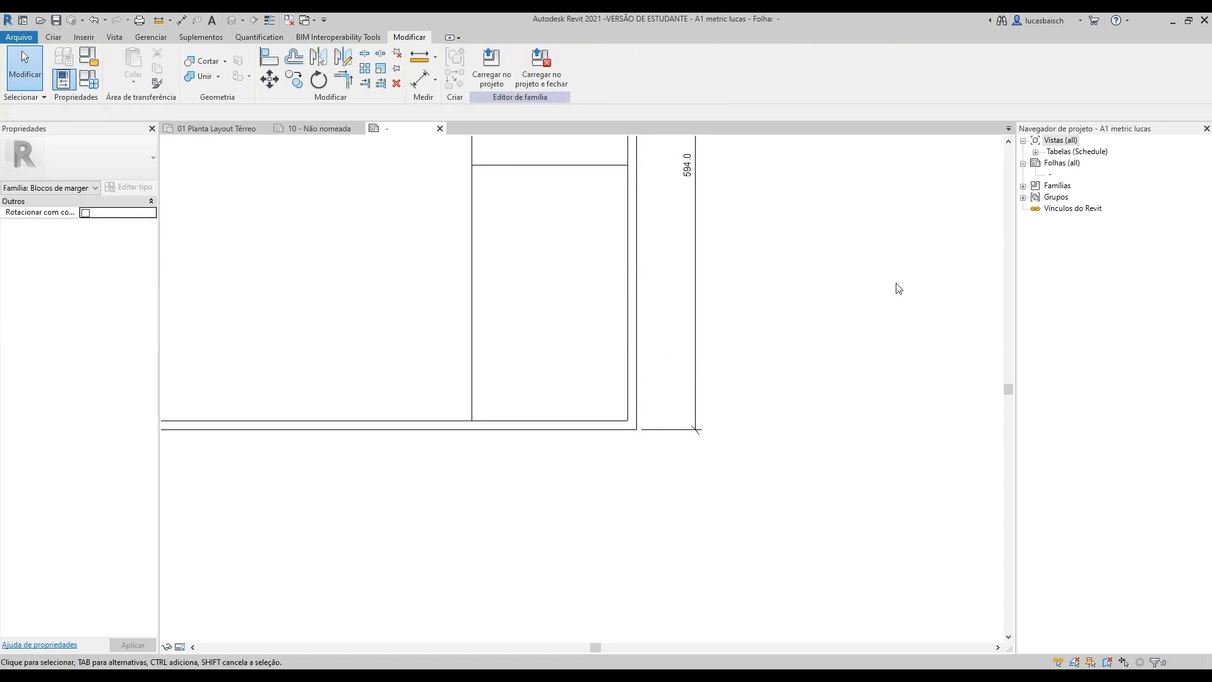
left_click(589, 166)
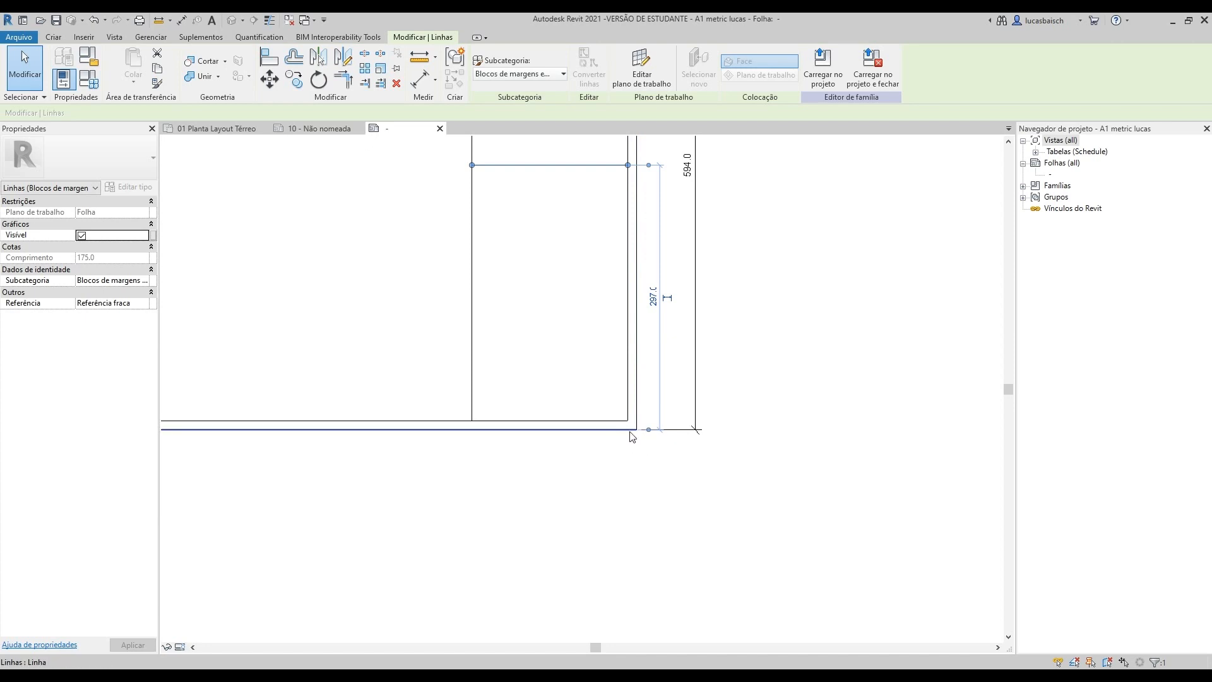
left_click(745, 357)
Step: Assign the <Linhas grossas> subcategory to the four inner frame lines and the two title block column lines
middle_click_drag(744, 319, 777, 423)
scroll(776, 419, "down", 2)
middle_click_drag(748, 365, 825, 398)
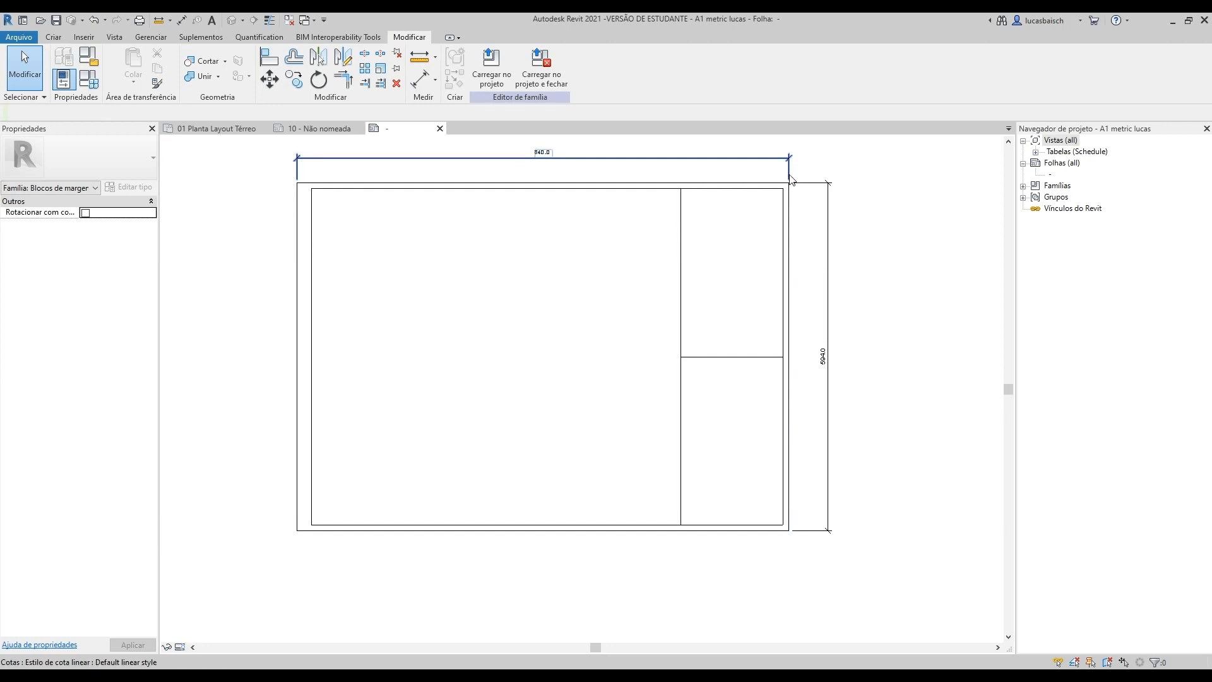
left_click(774, 188)
left_click(783, 217, "ctrl")
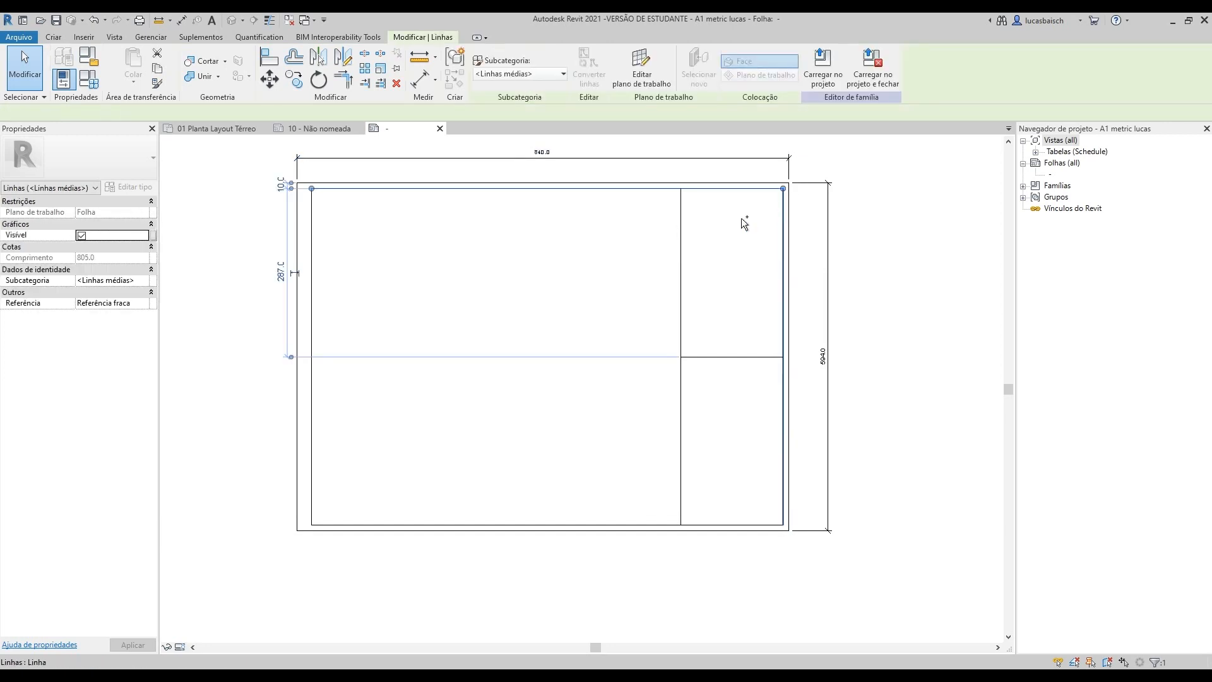
left_click(682, 243, "ctrl")
left_click(726, 357, "ctrl")
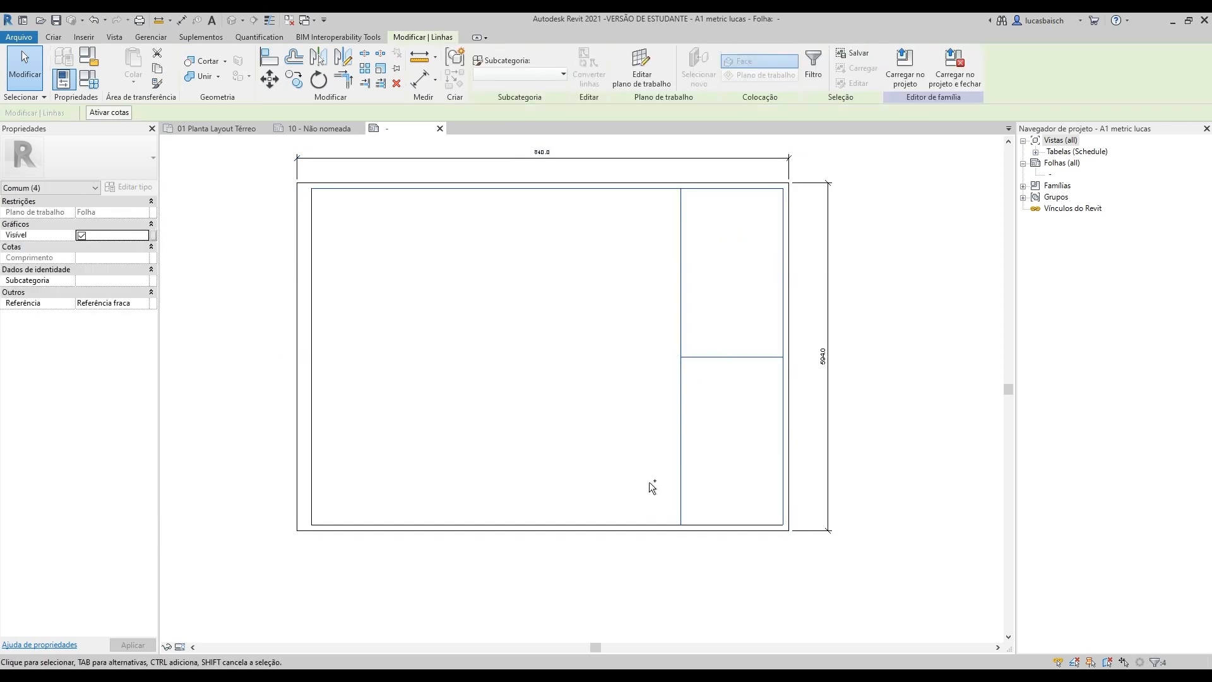
left_click(635, 525, "ctrl")
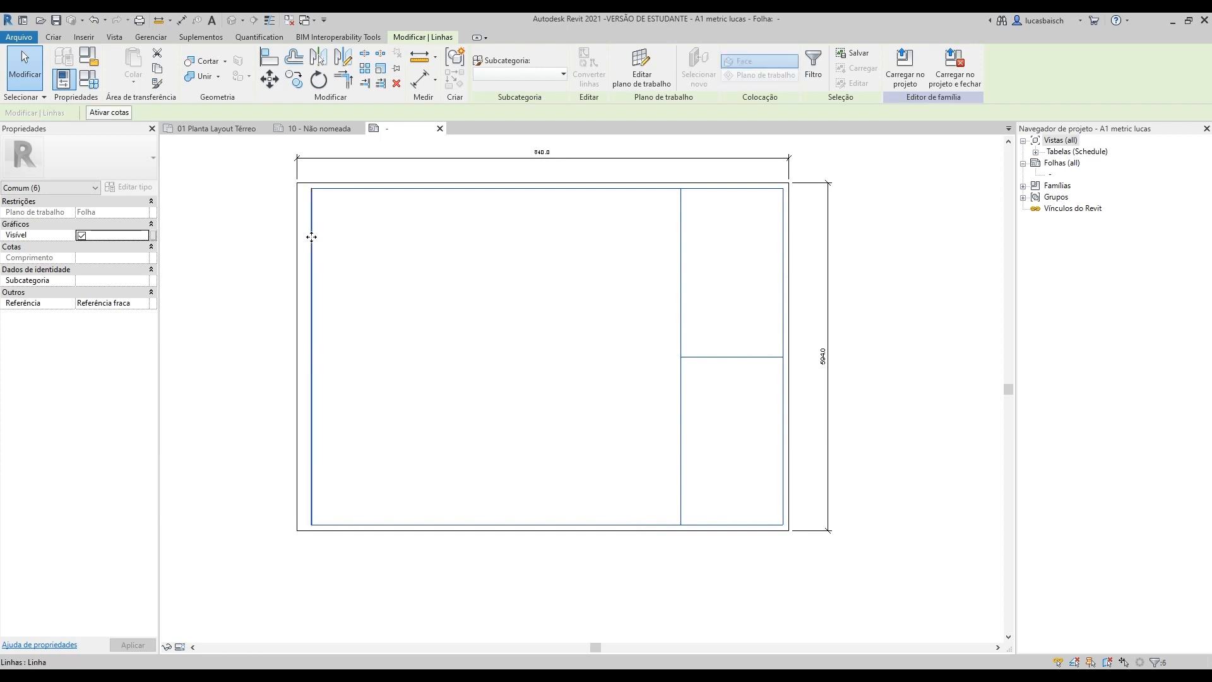
left_click(553, 73)
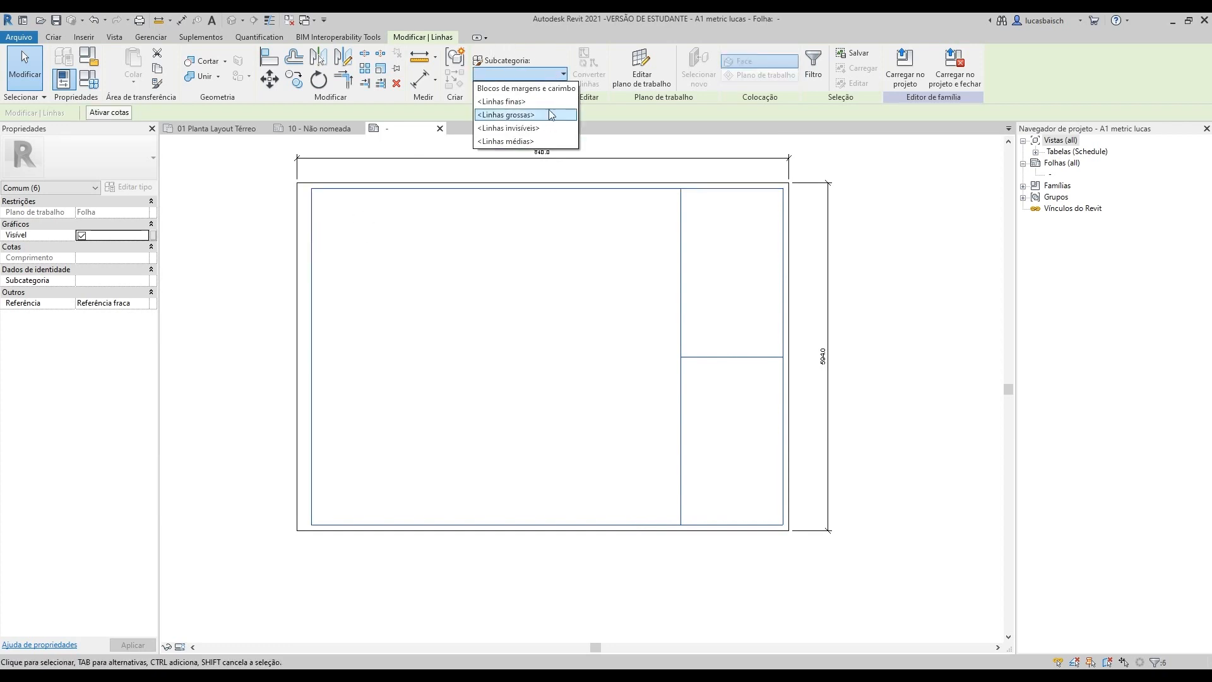
left_click(545, 117)
scroll(787, 371, "up", 4)
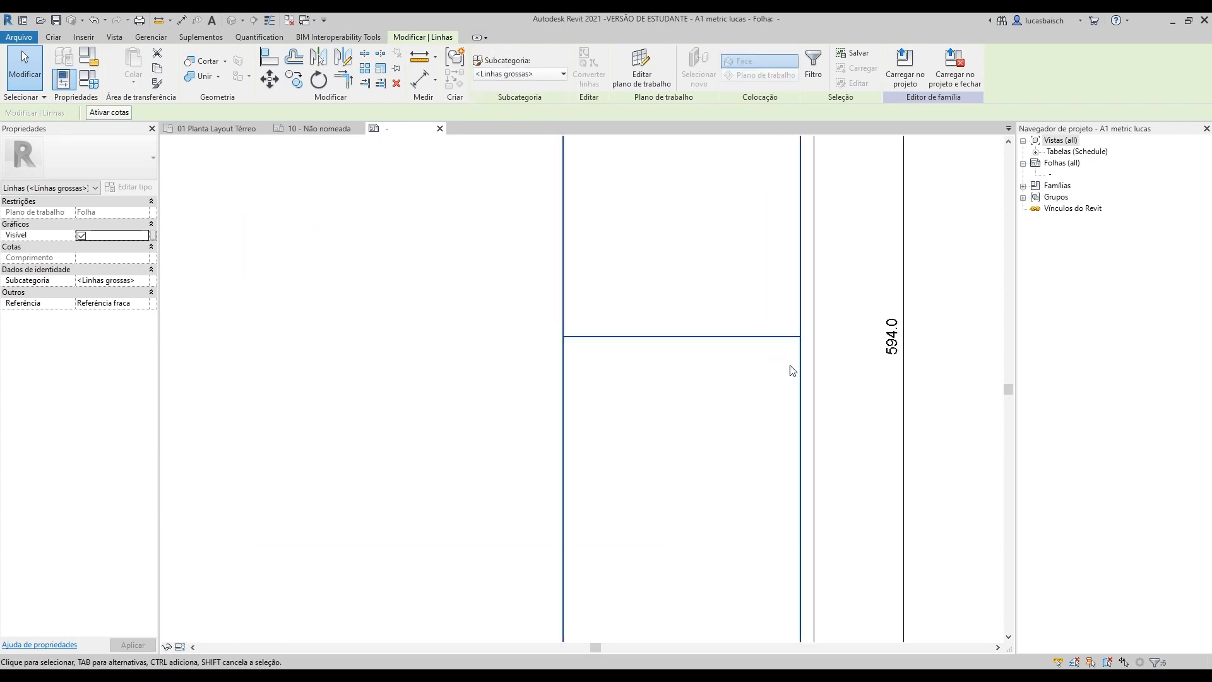
key("Escape")
scroll(801, 306, "up", 3)
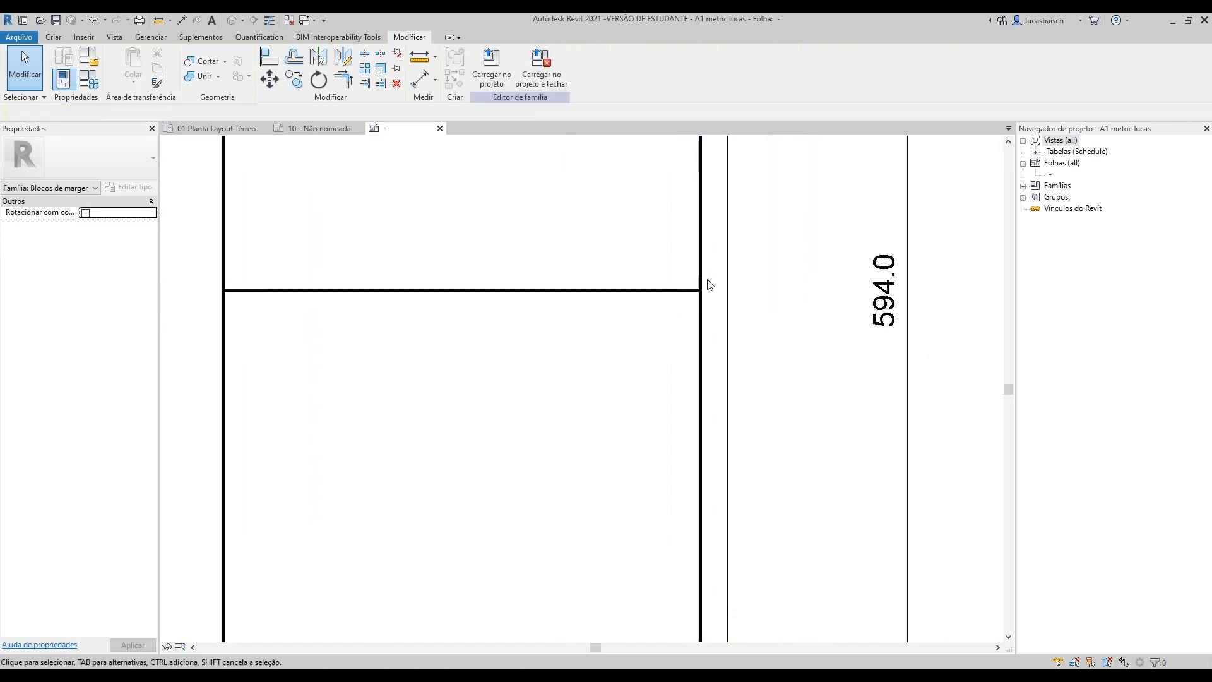
Step: Draw a vertical helper line 40 mm from the column's left line, between its horizontal line and the inner frame's bottom line
scroll(723, 274, "down", 3)
middle_click_drag(733, 314, 712, 291)
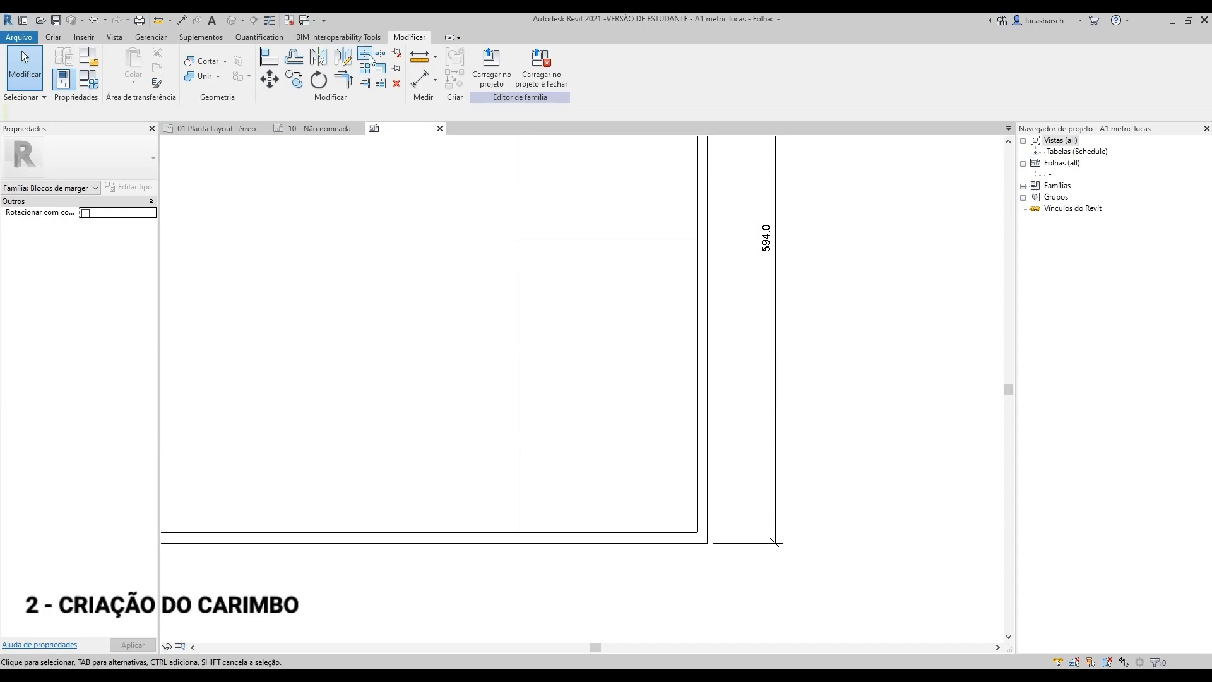
left_click(56, 38)
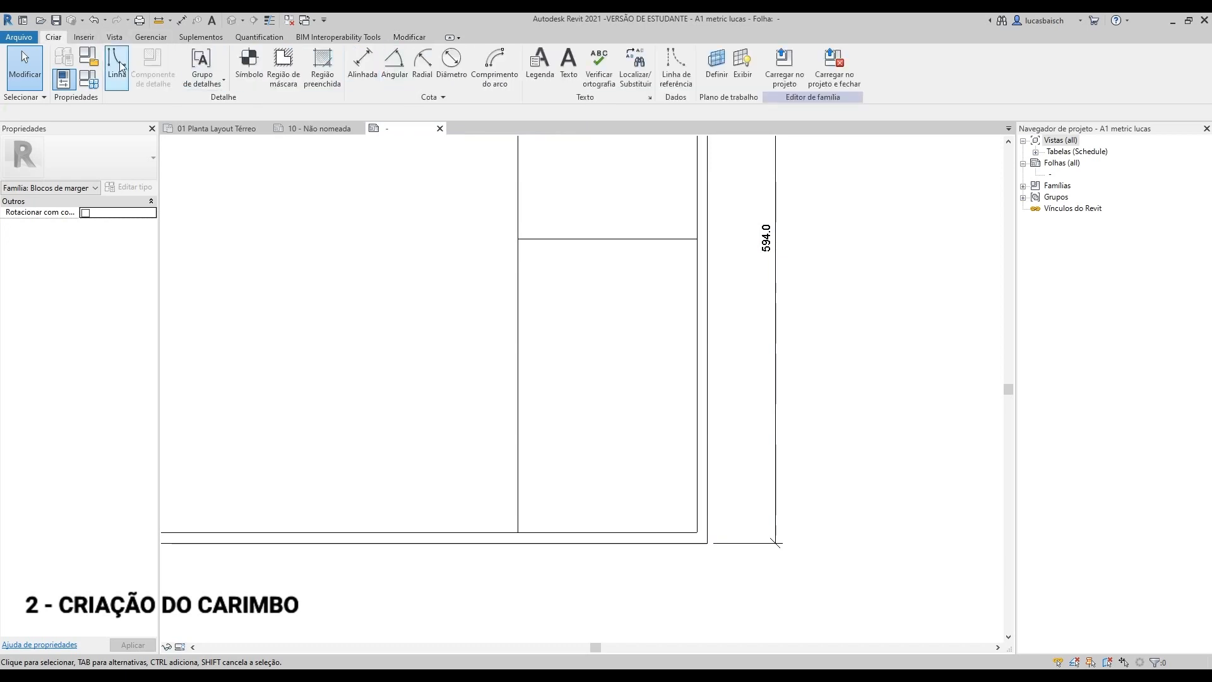
left_click(117, 66)
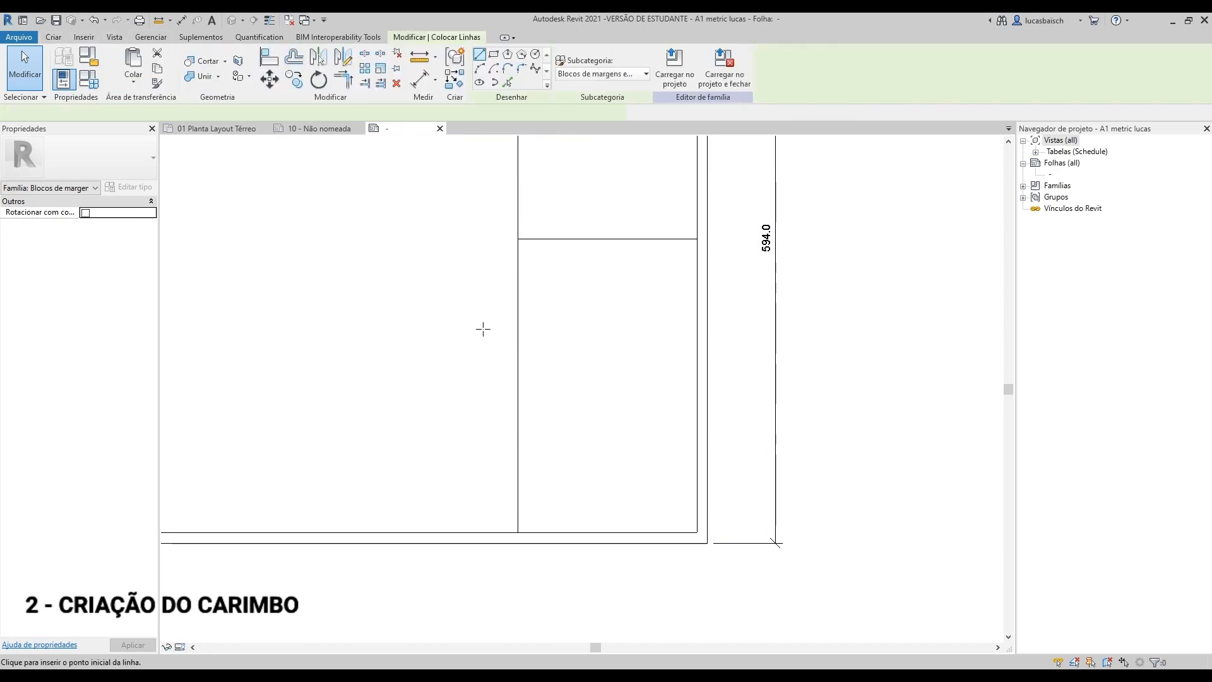
left_click(559, 239)
left_click(559, 532)
key("Escape")
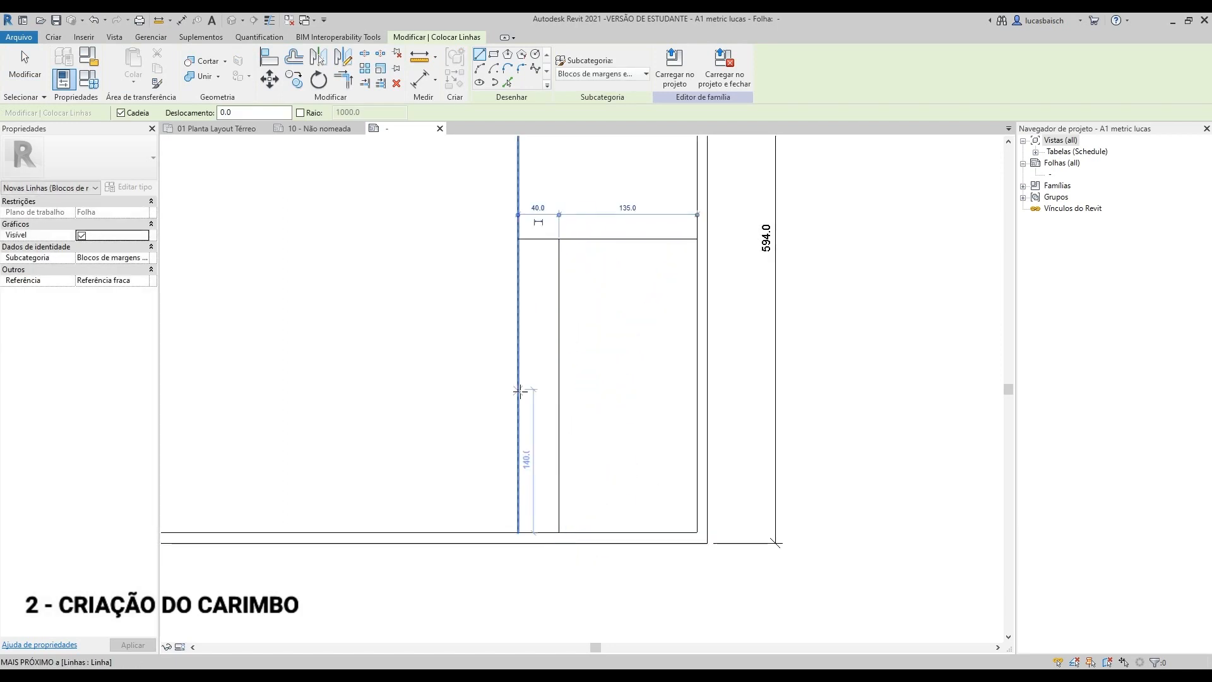
Step: Draw a horizontal line from the vertical helper line's midpoint to the inner frame's right line
left_click(559, 386)
left_click(697, 385)
key("Escape")
key("Escape")
Step: Extend the mid-height horizontal line to the column's left line and delete the vertical helper line
left_click(574, 385)
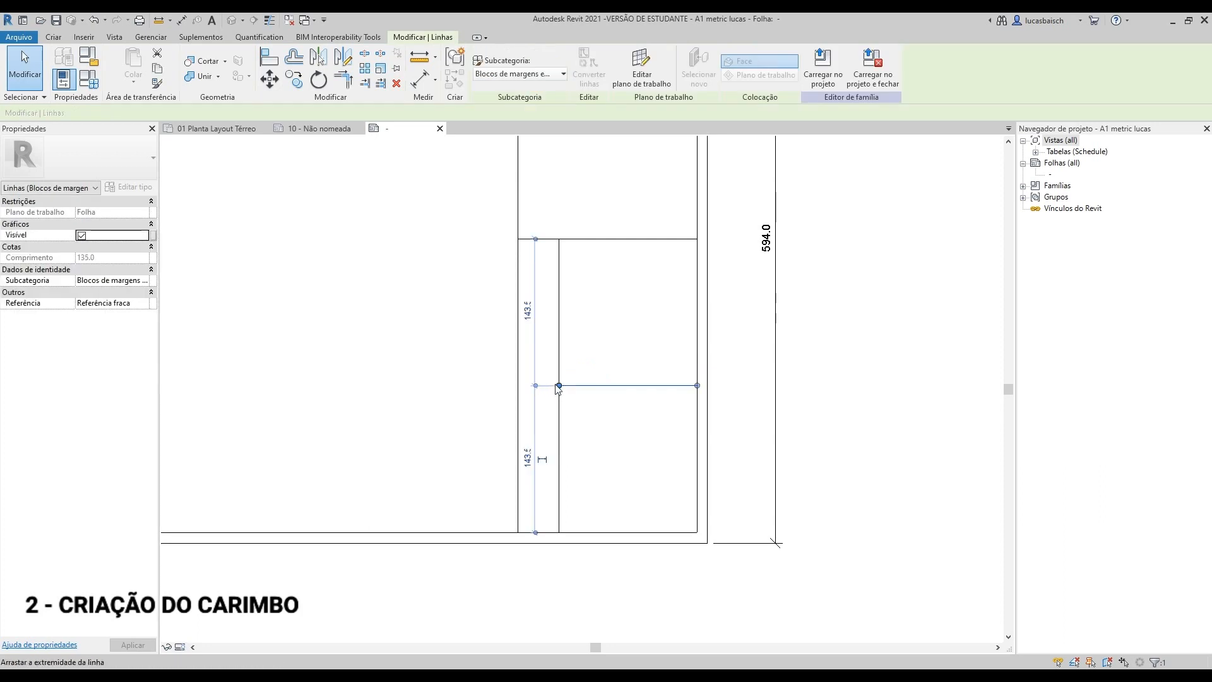
key("Escape")
left_click(560, 361)
key("Delete")
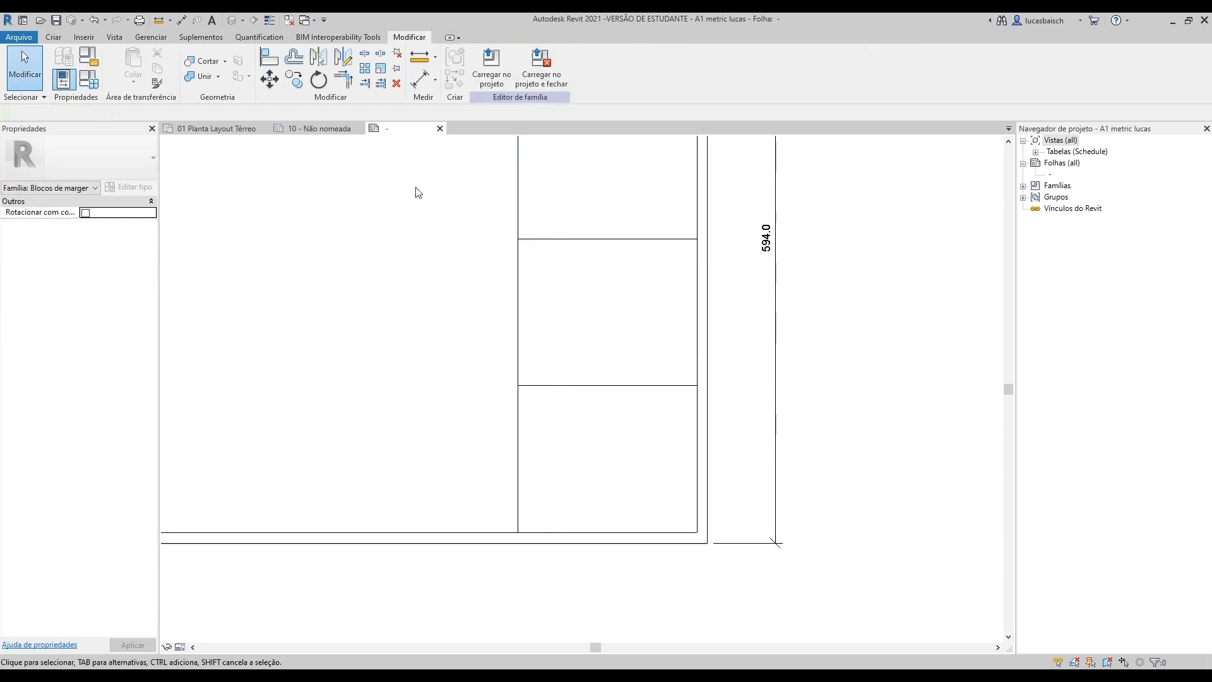
Step: Add a chain of aligned dimensions from the column's upper horizontal line through the new line to the inner frame's bottom line
left_click(54, 36)
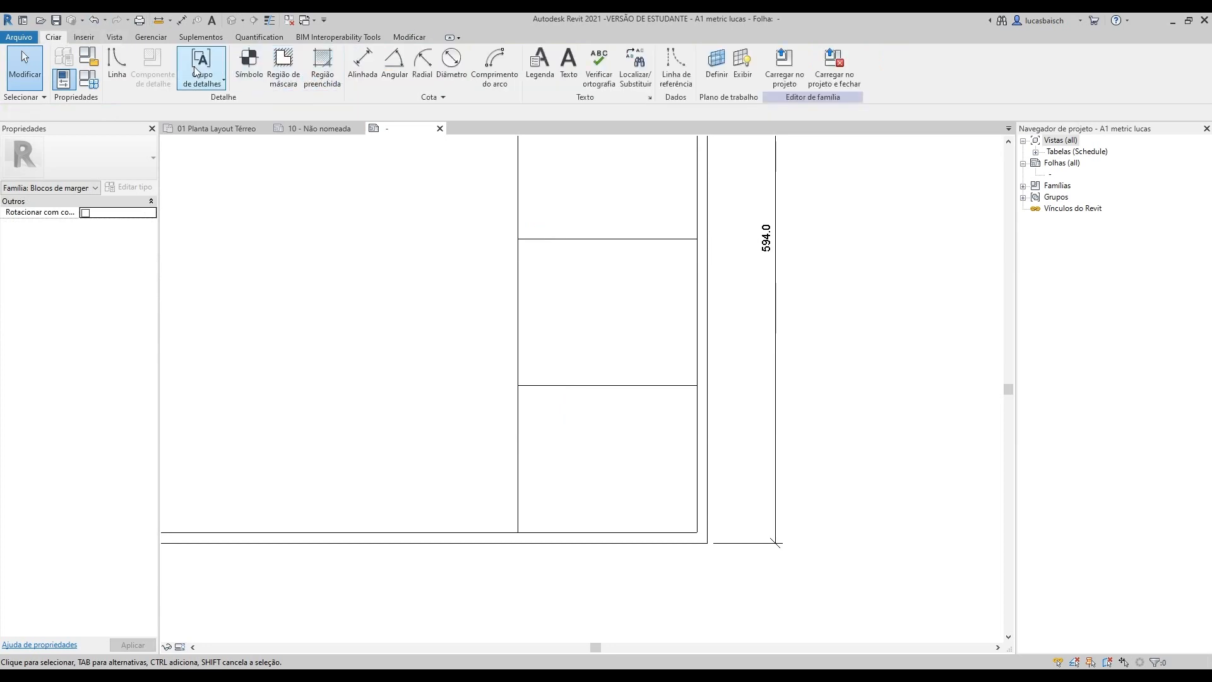
left_click(378, 72)
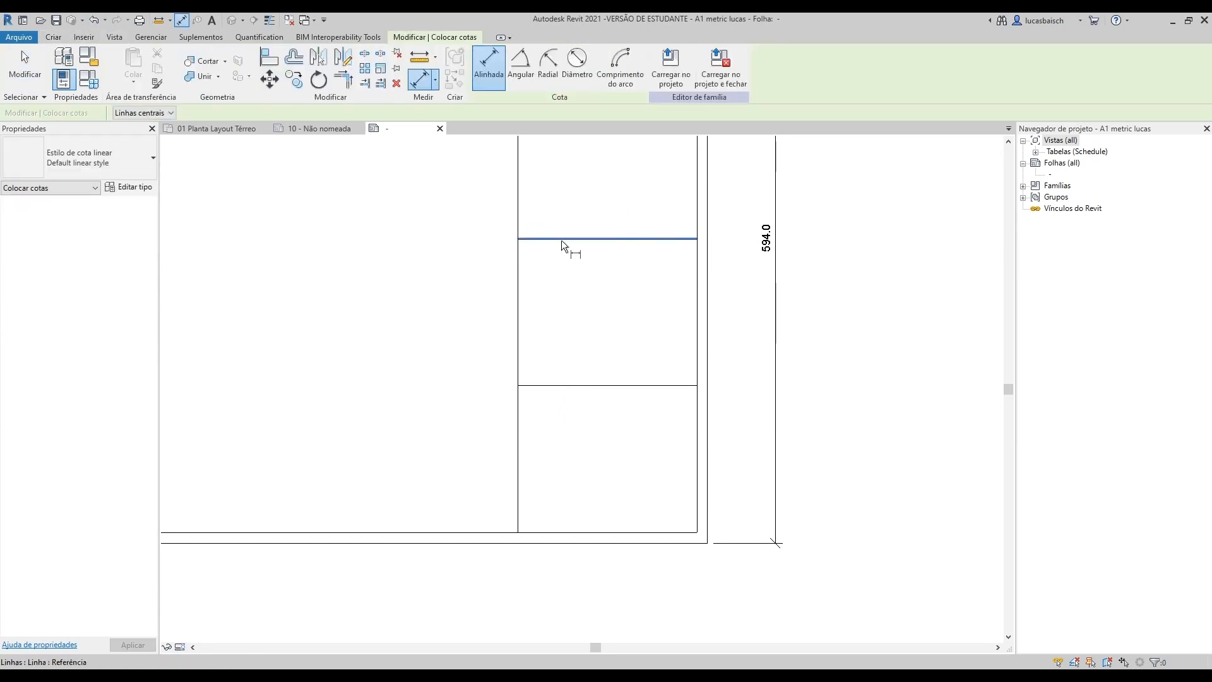
left_click(687, 239)
left_click(686, 387)
left_click(692, 532)
left_click(740, 506)
key("Escape")
key("Escape")
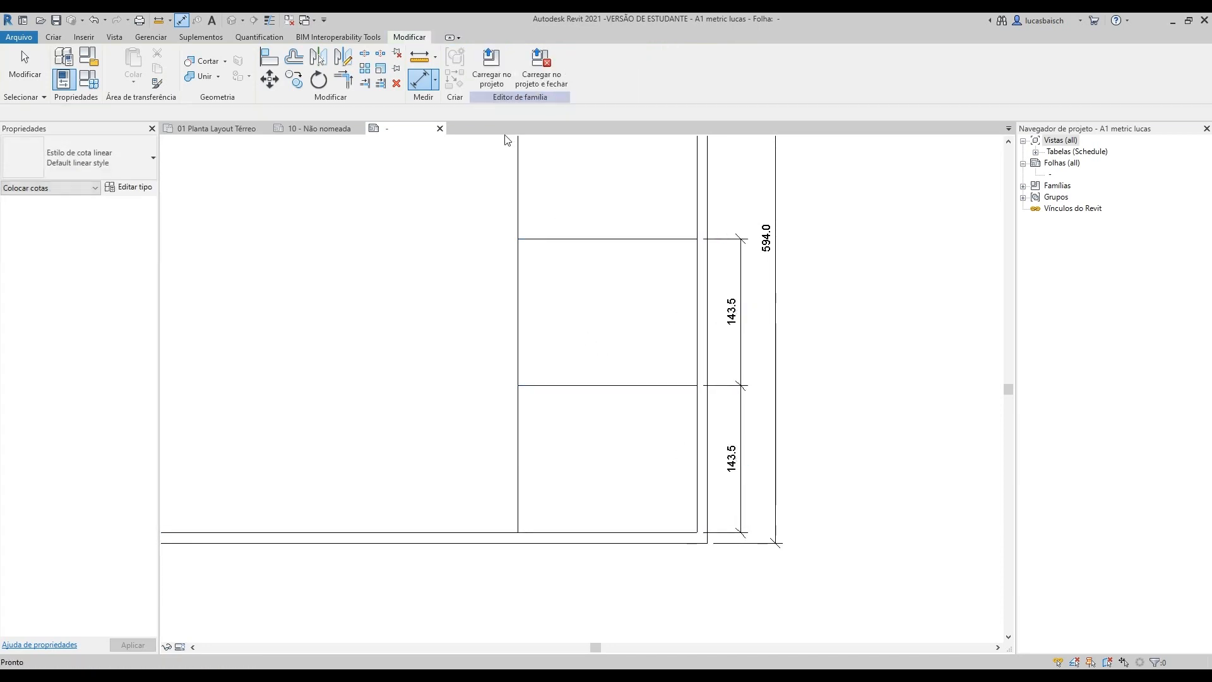
Step: Draw a centred vertical helper line in the column's bottom compartment and a horizontal line from its midpoint to the frame's right line
left_click(55, 38)
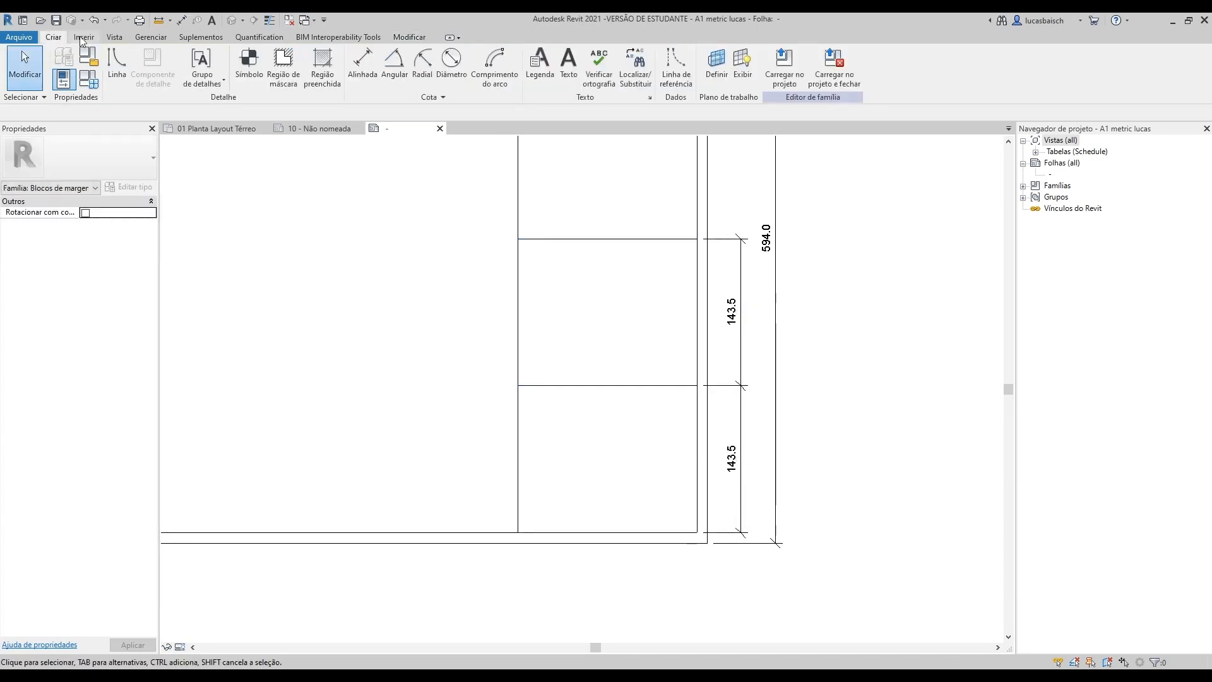
left_click(118, 63)
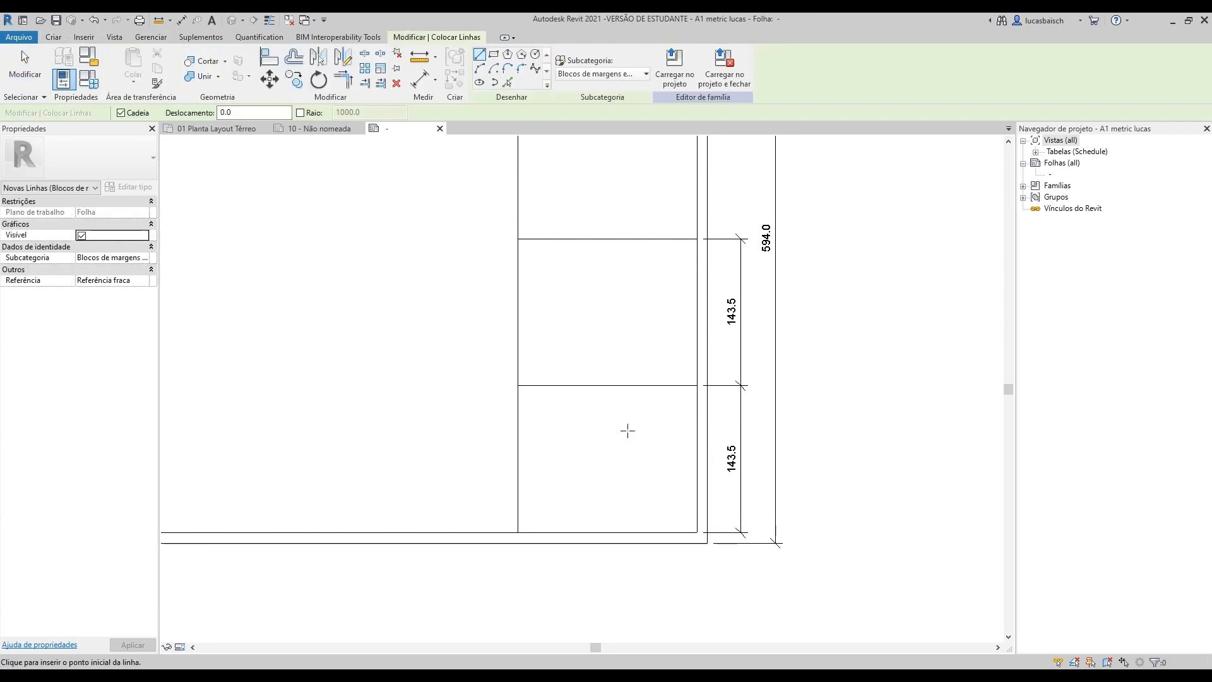
left_click(607, 386)
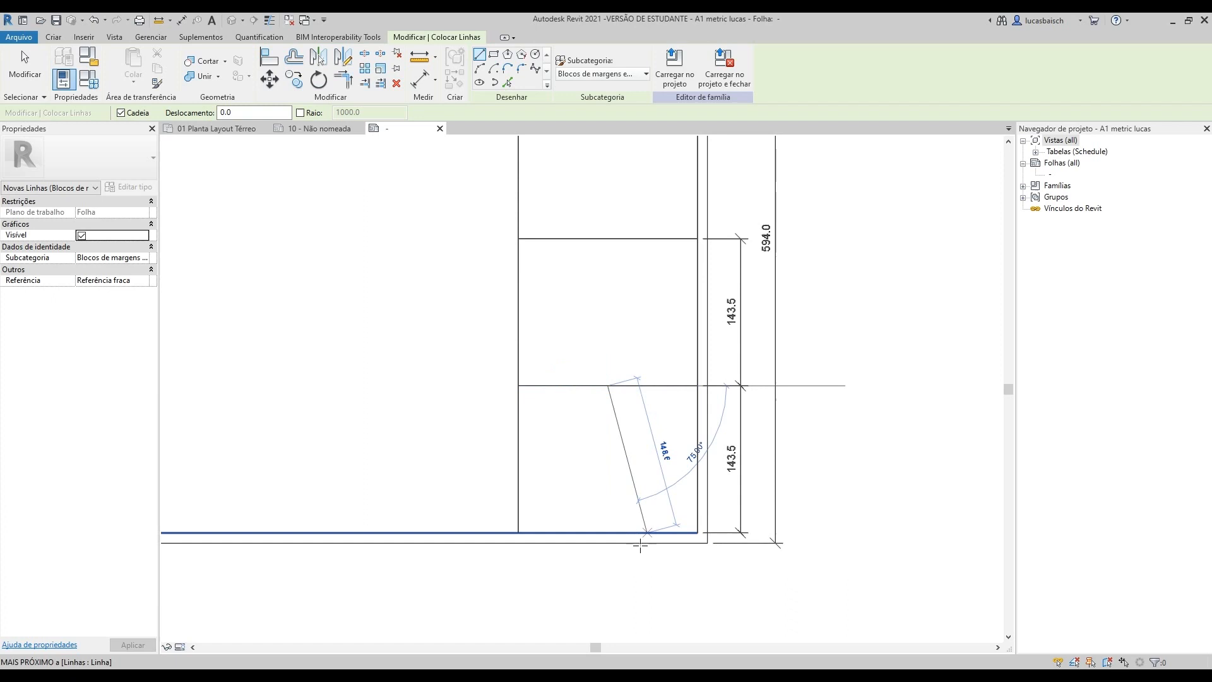
left_click(607, 532)
left_click(607, 459)
left_click(697, 459)
key("Escape")
key("Escape")
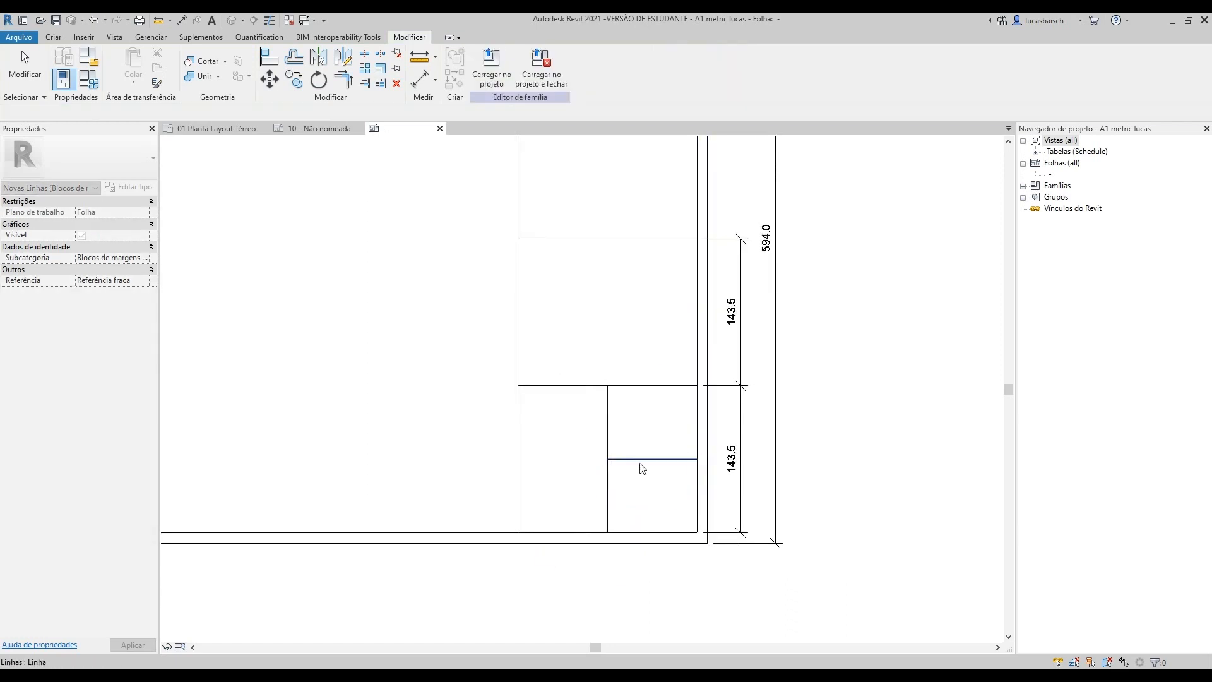
Step: Extend the bottom compartment's horizontal line to the column's left line and delete the centred vertical helper line
left_click(607, 460)
left_click_drag(607, 459, 519, 459)
key("Escape")
left_click(608, 438)
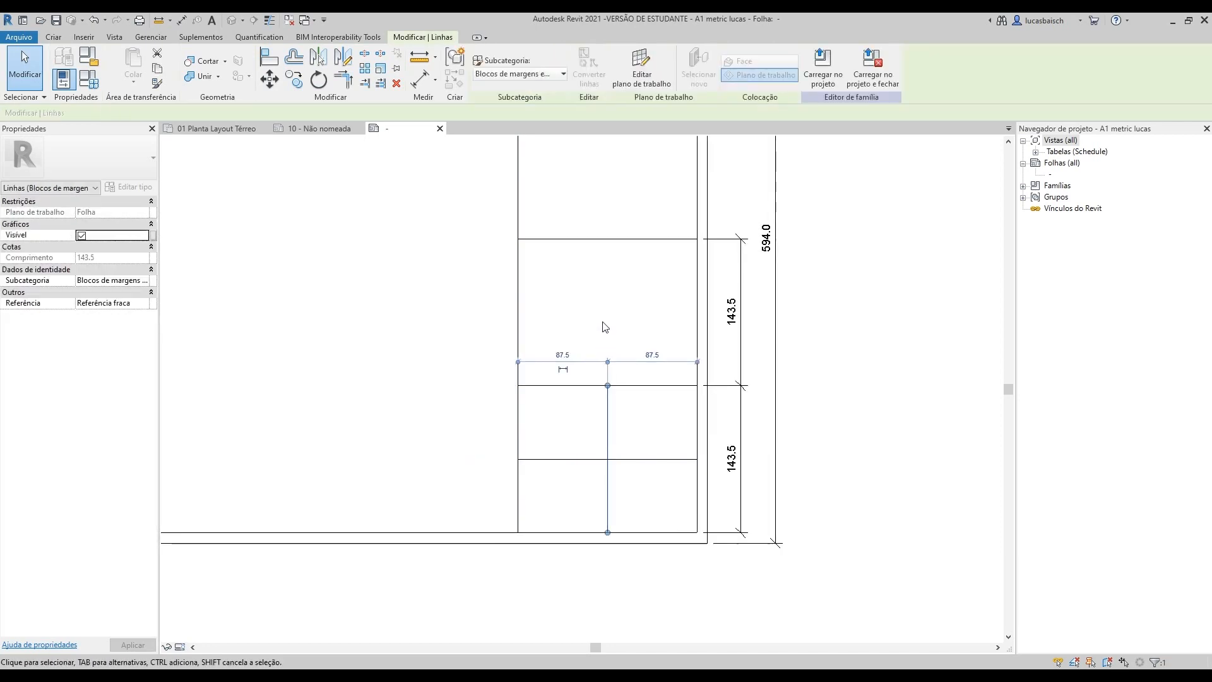
key("Delete")
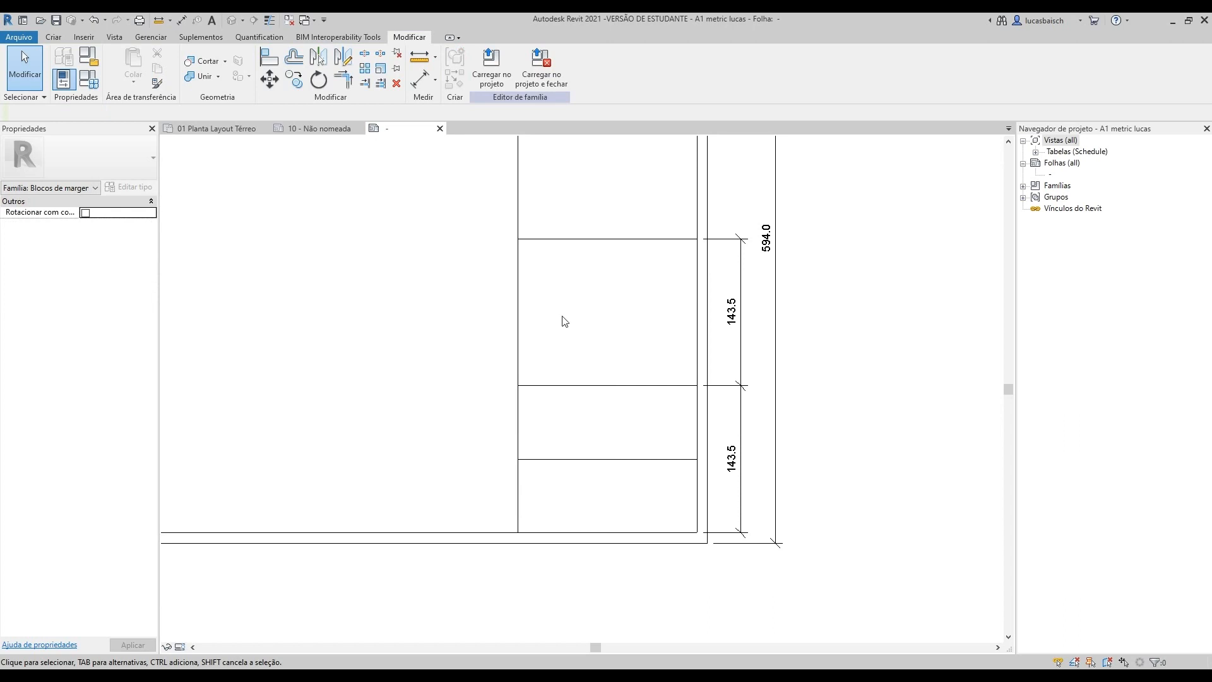
Step: Assign the <Linhas grossas> subcategory to the horizontal line 143.5 mm above the inner frame's bottom line
scroll(617, 492, "up", 2)
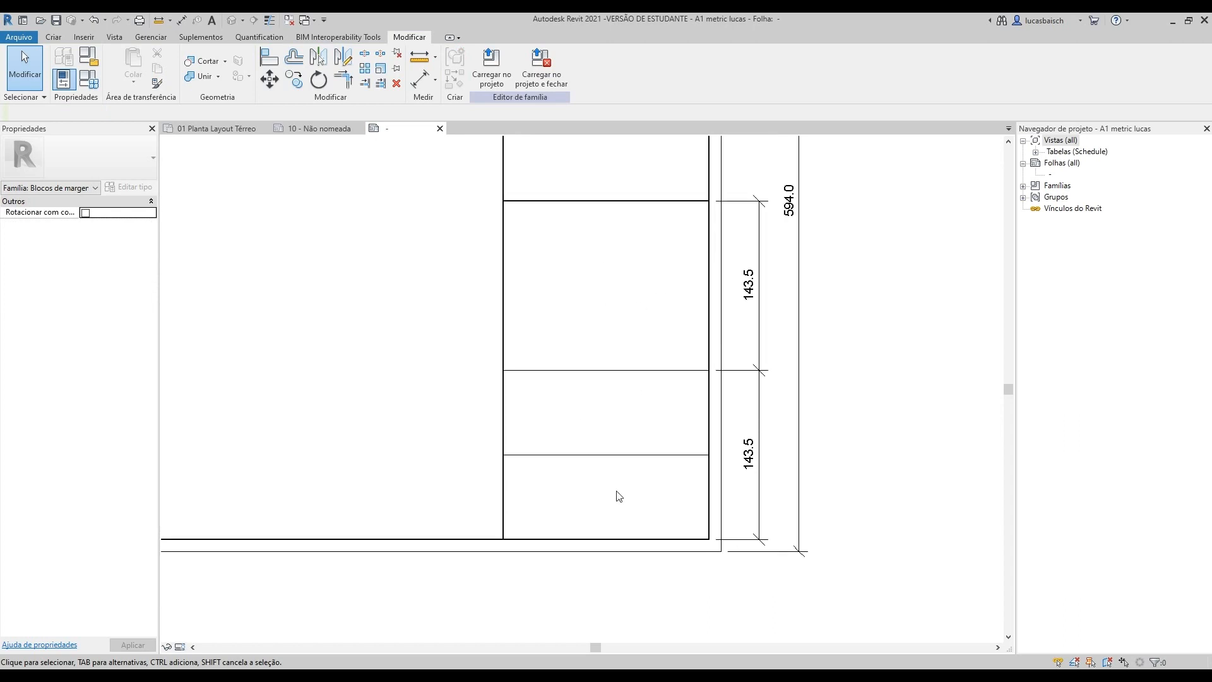
scroll(612, 496, "up", 1)
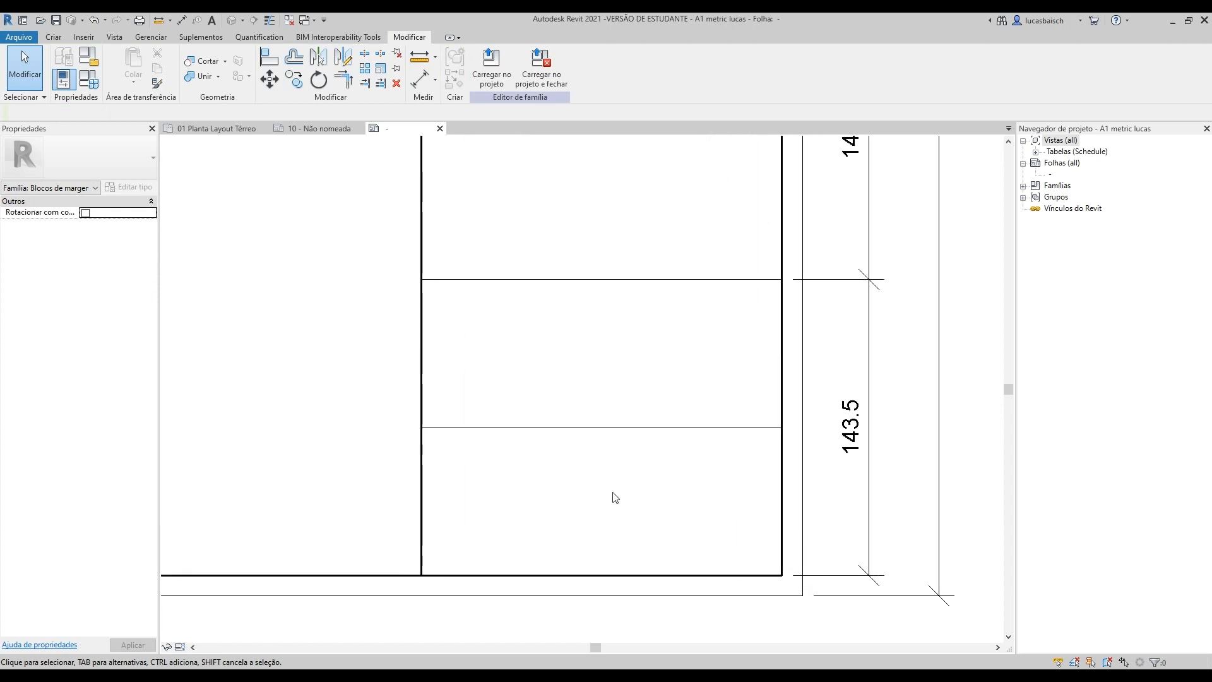
middle_click_drag(615, 496, 569, 395)
left_click(602, 177)
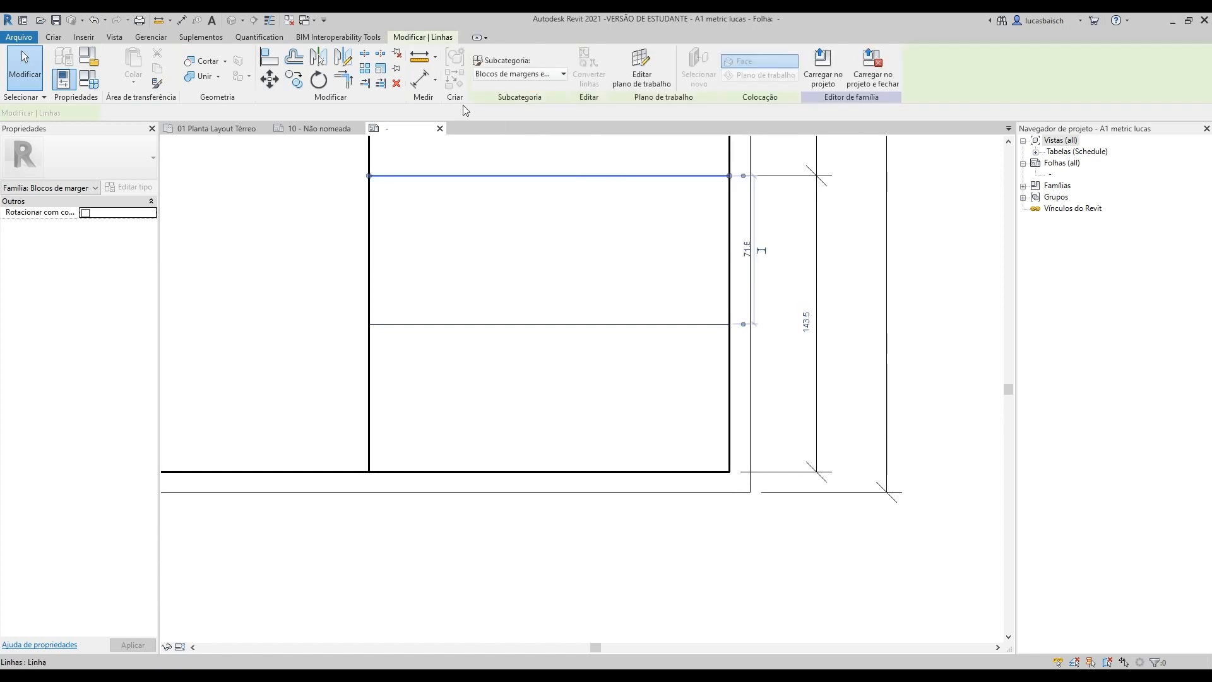
left_click(541, 74)
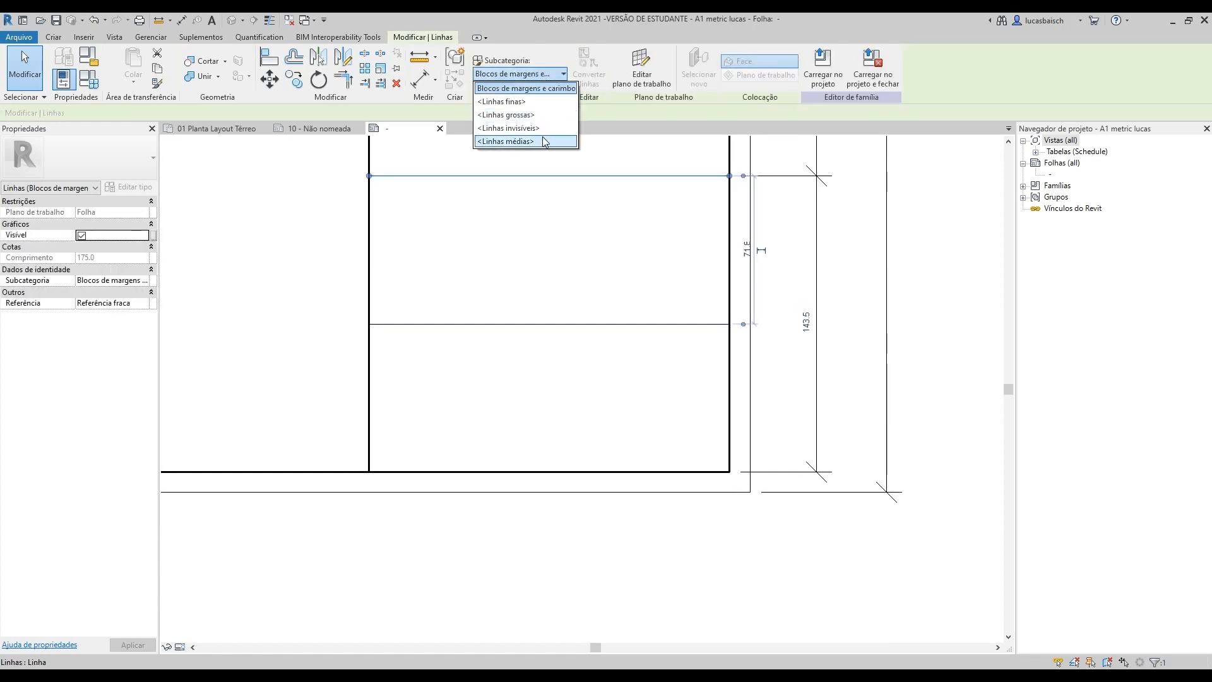
left_click(541, 114)
left_click(624, 268)
Step: Divide the column's lowest compartment with a centred vertical line and a mid-height horizontal line spanning the full column width
scroll(628, 304, "up", 1)
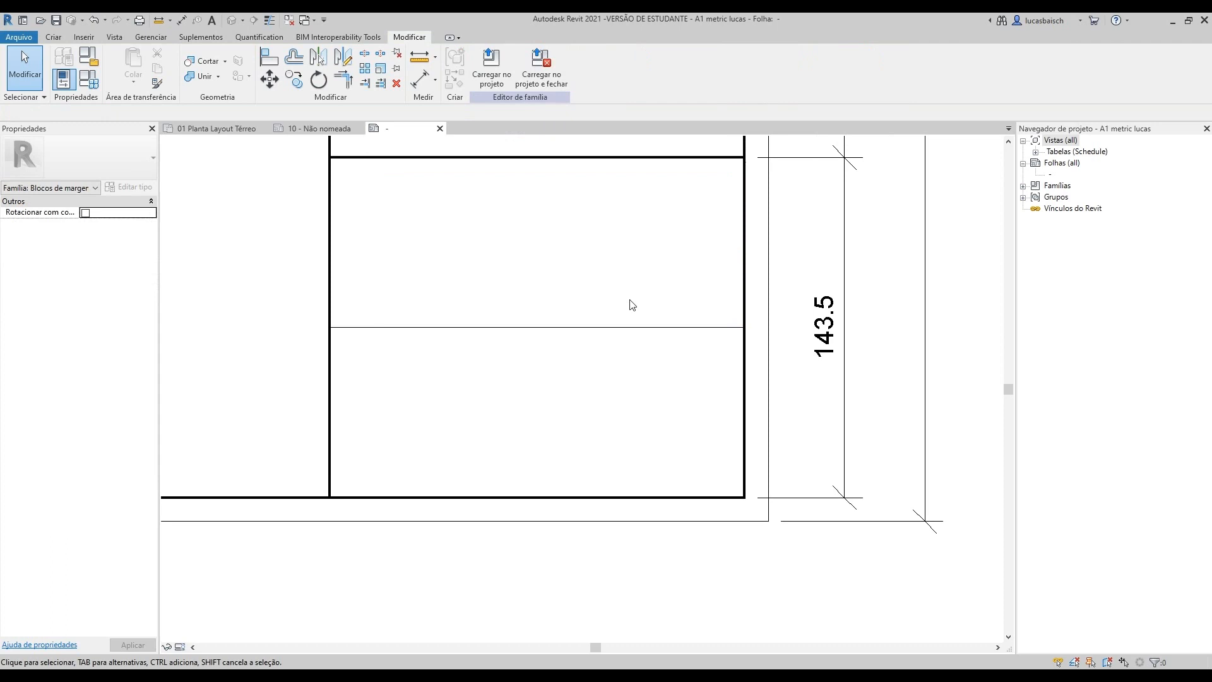
middle_click_drag(629, 304, 645, 333)
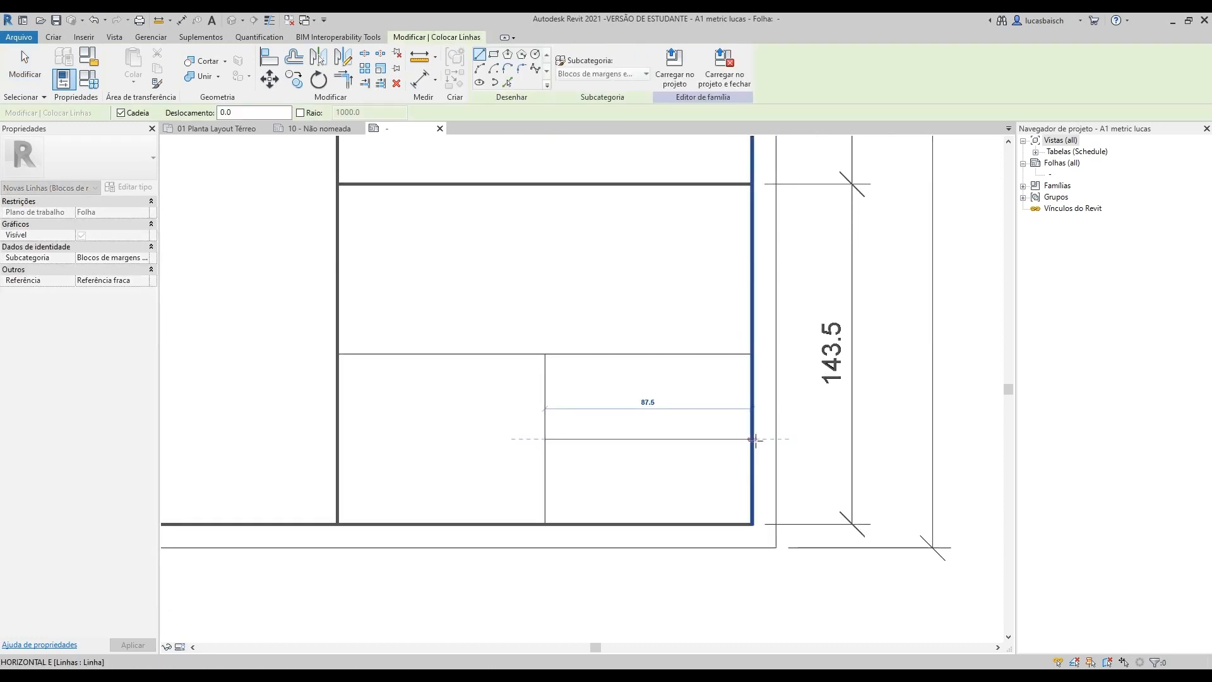
key("Escape")
key("Escape")
left_click(575, 438)
left_click_drag(547, 445, 339, 438)
left_click(523, 412)
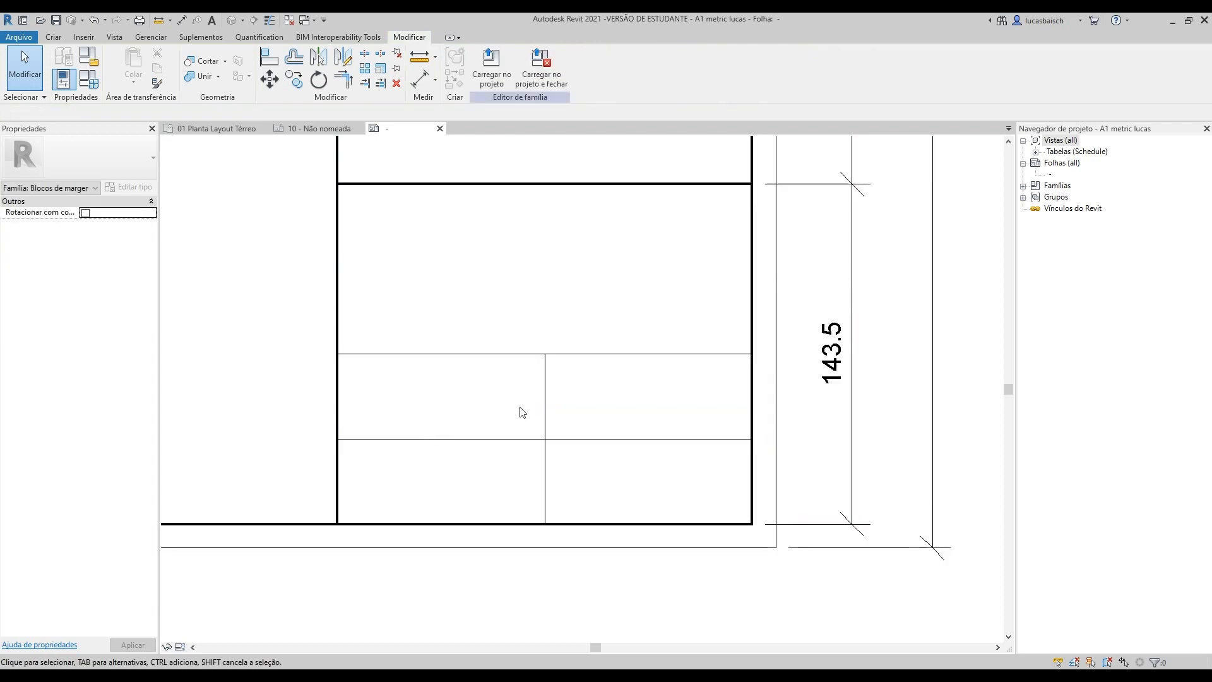
Step: Draw a horizontal helper line across the right half of the gridded compartment's upper row and a vertical line from its midpoint to the frame's bottom line
left_click(548, 387)
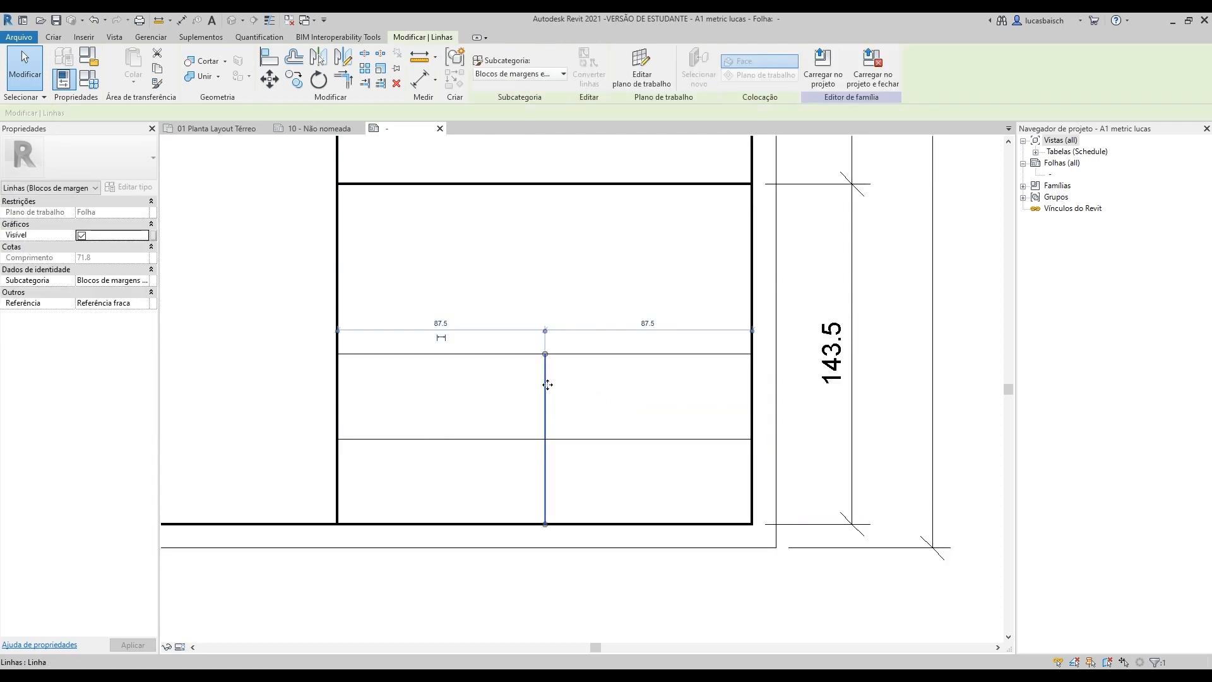
key("Escape")
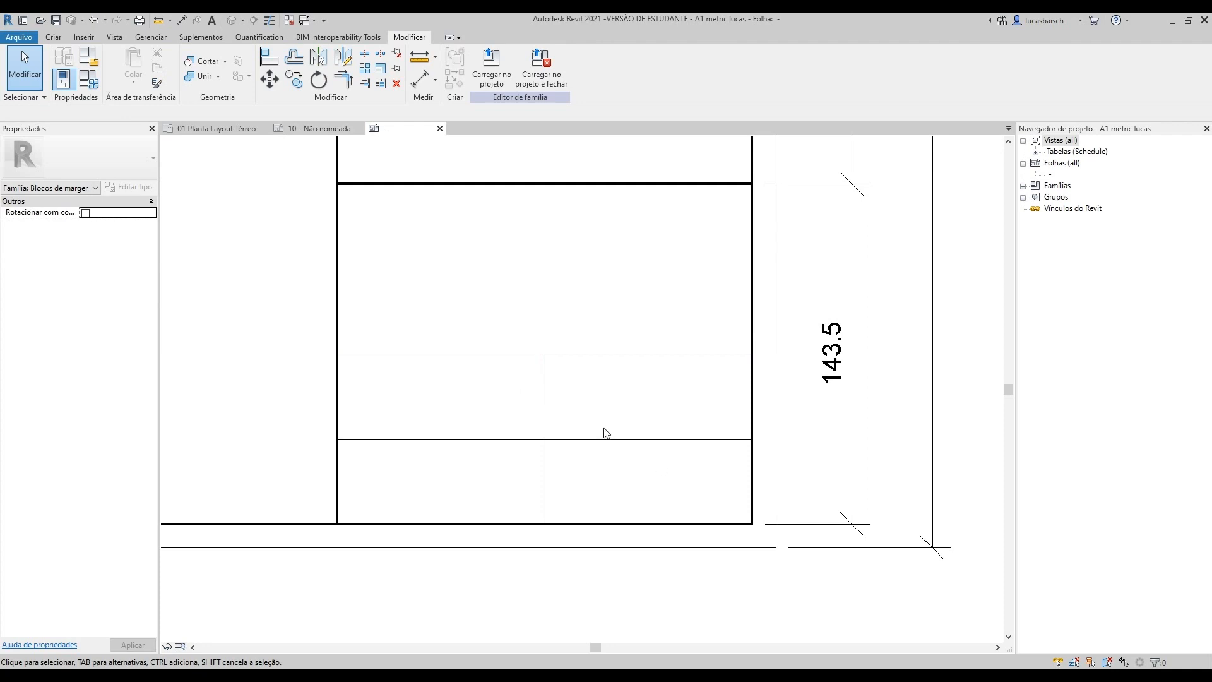
left_click(54, 37)
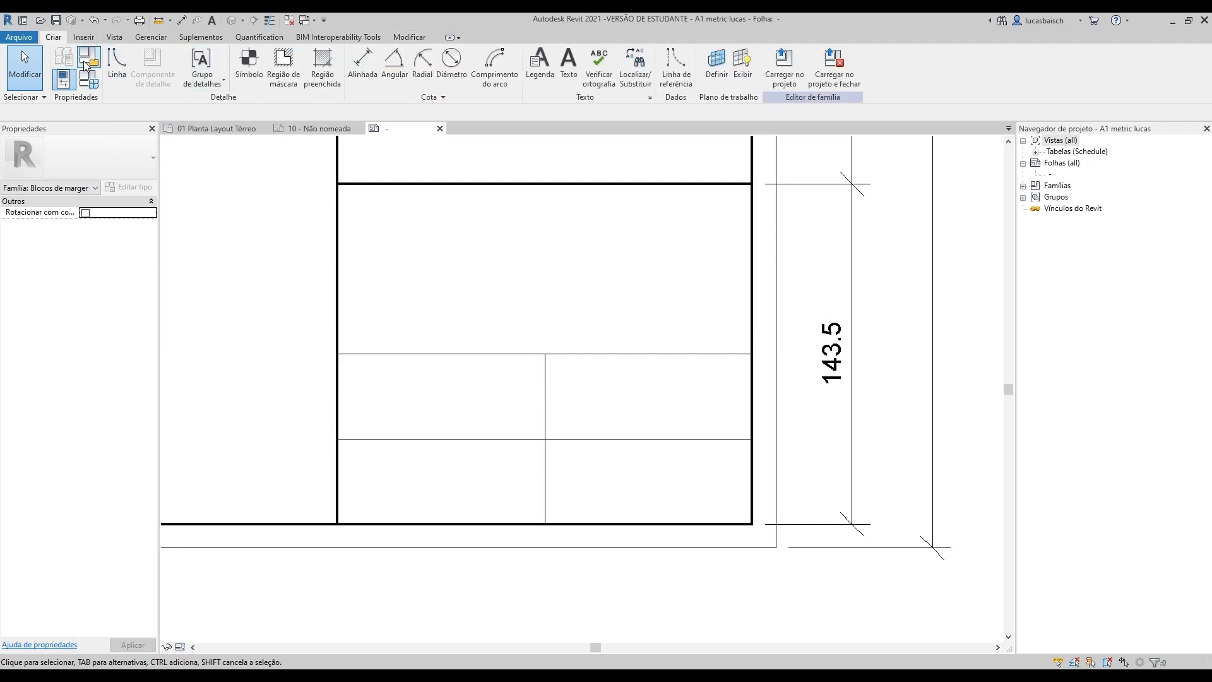
left_click(117, 63)
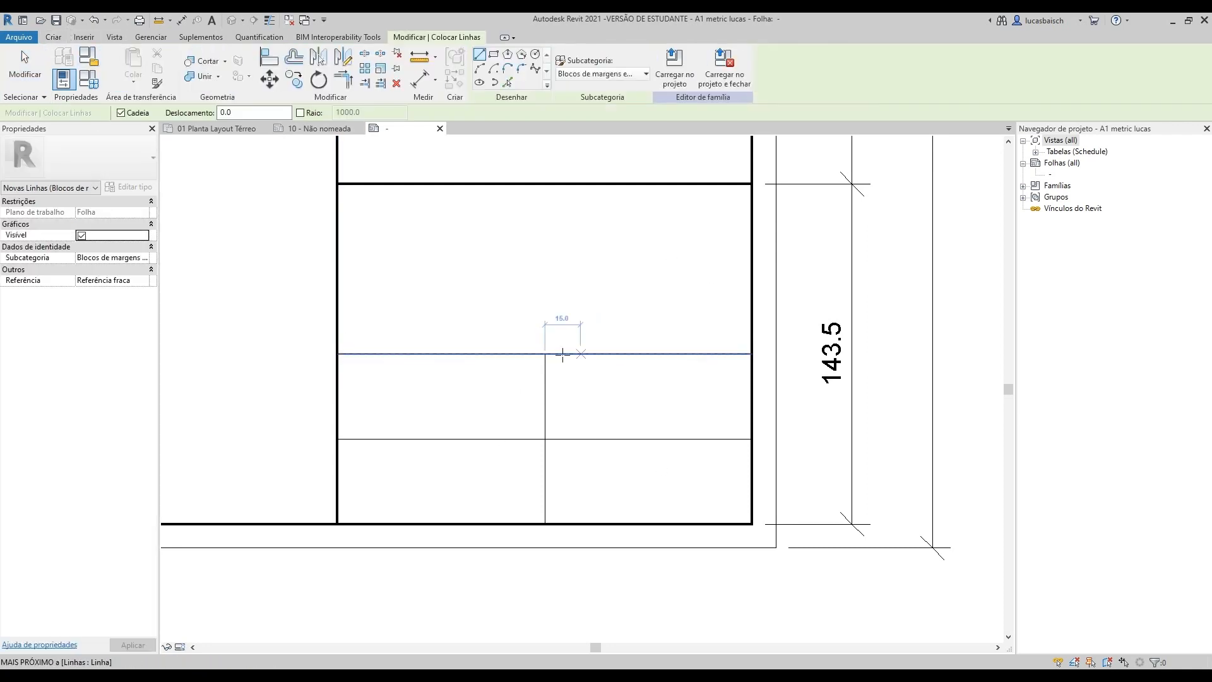
left_click(544, 377)
left_click(751, 377)
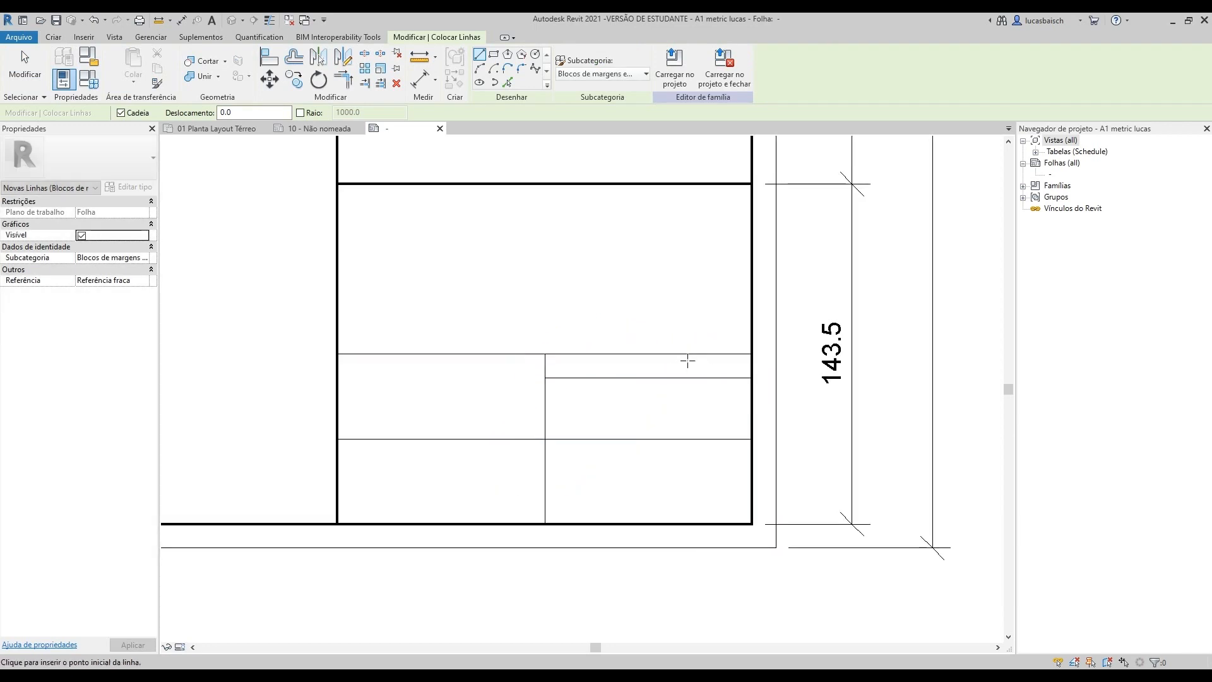
left_click(649, 378)
left_click(647, 522)
key("Escape")
key("Escape")
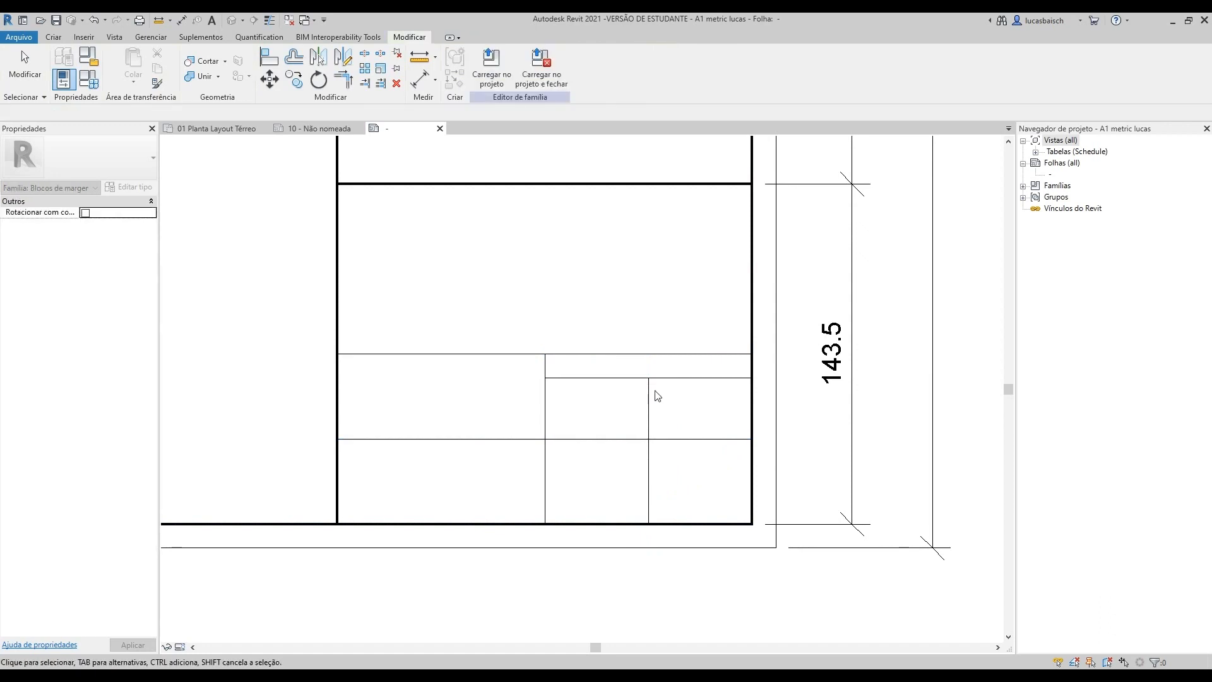
Step: Extend the new vertical line up to the compartment's upper line and delete the short horizontal helper line
left_click(649, 379)
left_click_drag(649, 378, 649, 354)
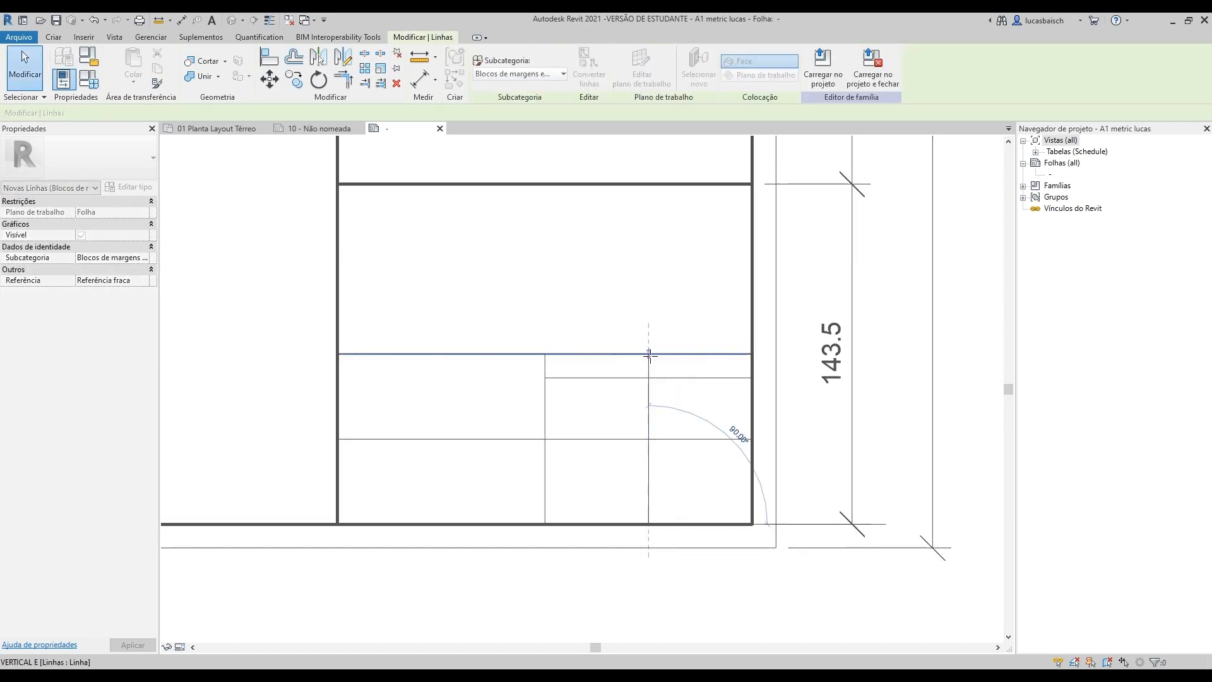
key("Escape")
left_click(621, 377)
key("Delete")
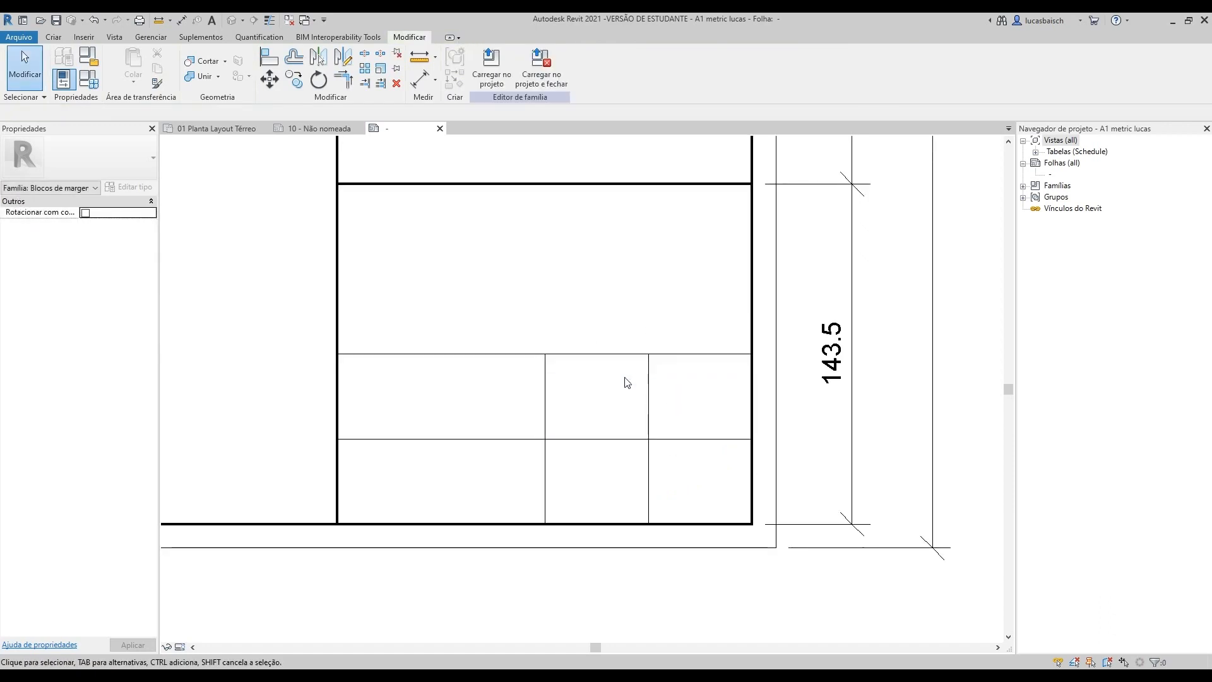
Step: Draw a mid-height horizontal line across the rightmost cell of the bottom row, ending at the frame's right line
middle_click_drag(646, 409, 654, 360)
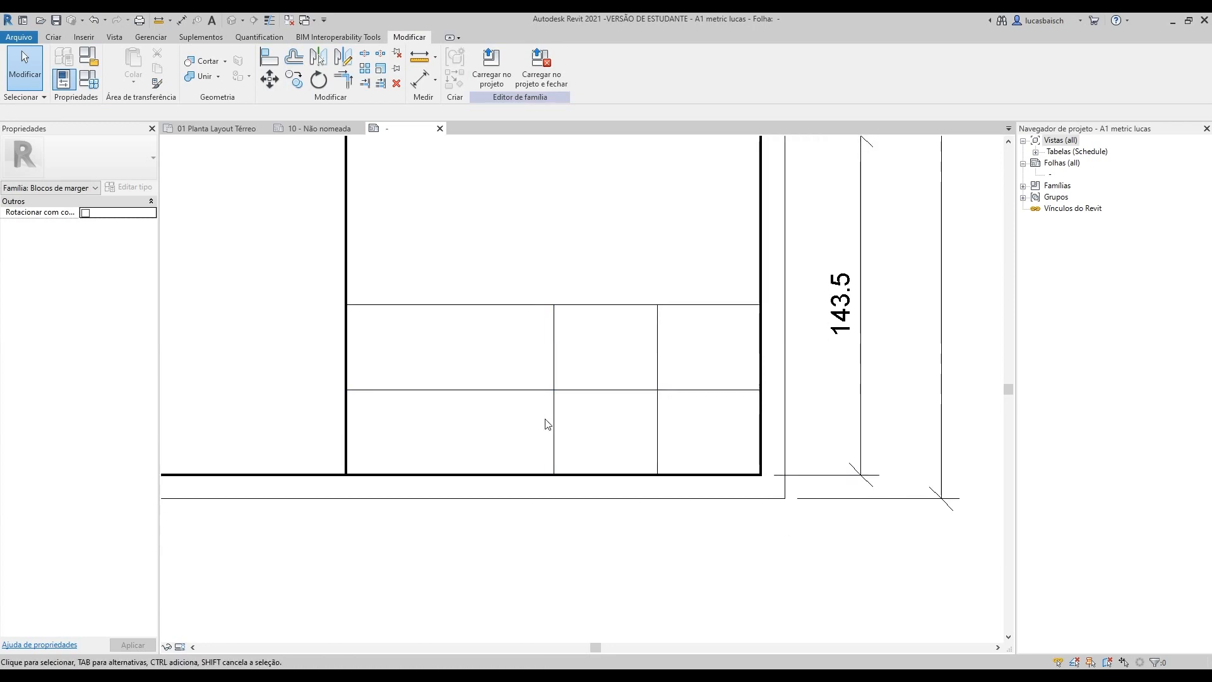
middle_click_drag(562, 422, 593, 379)
left_click(50, 38)
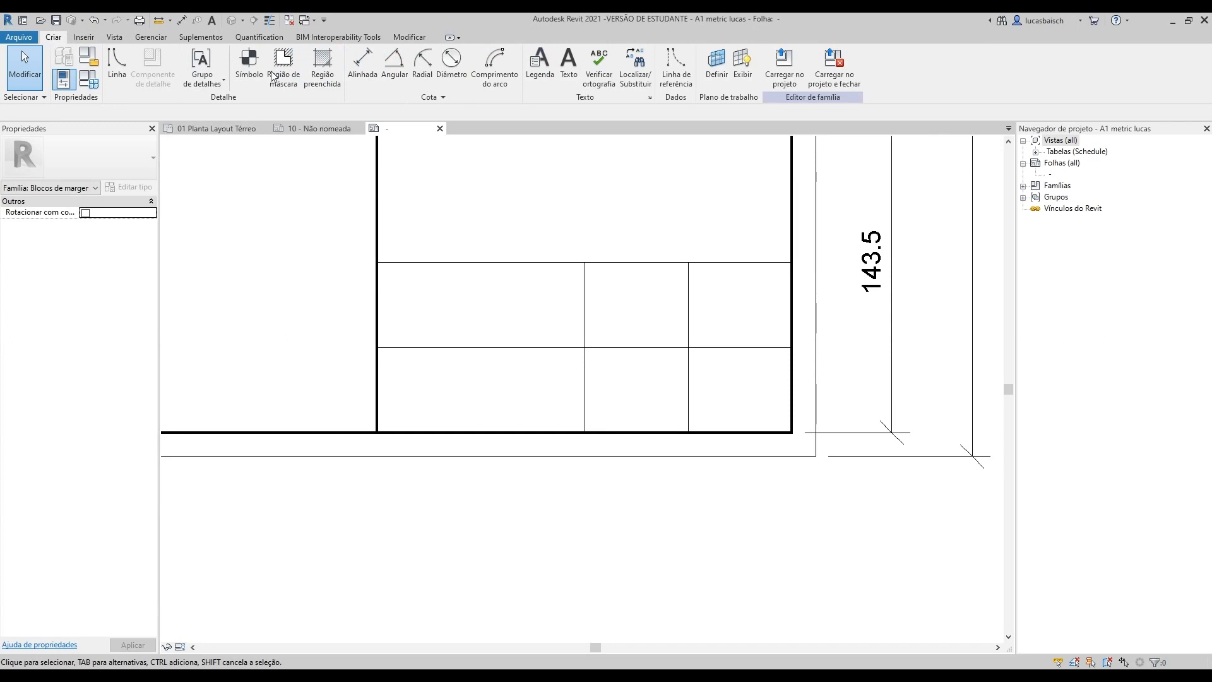
left_click(118, 61)
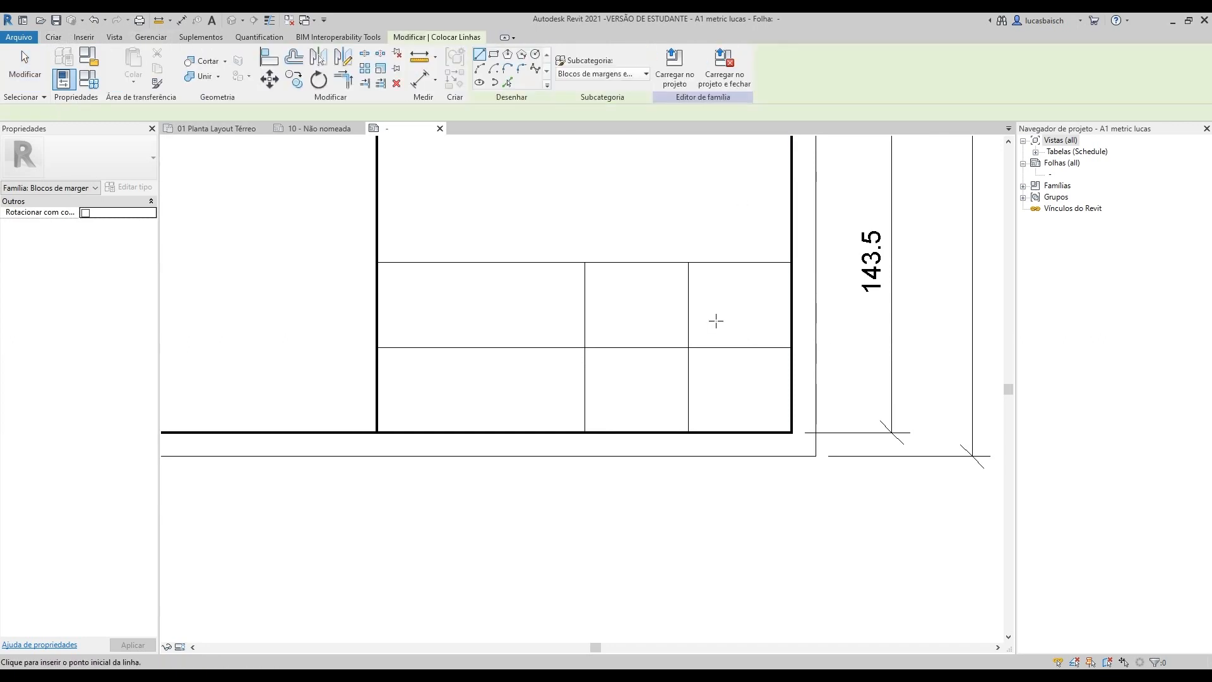
left_click(688, 347)
left_click(688, 433)
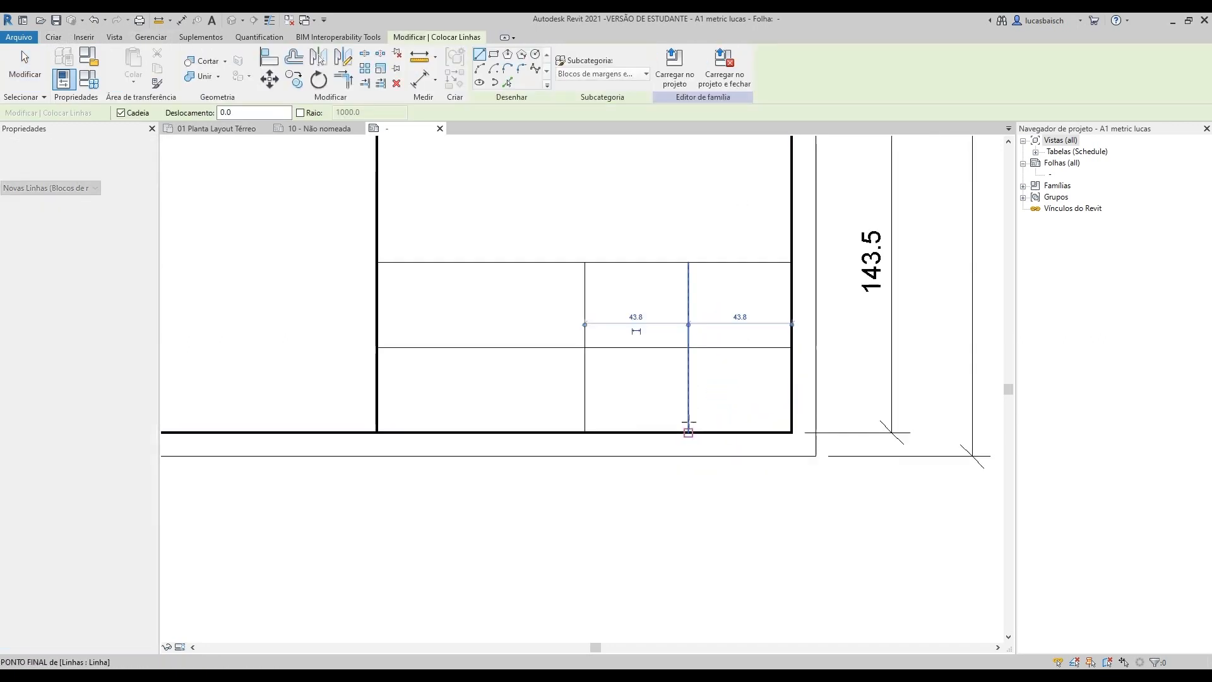
left_click(688, 390)
left_click(793, 390)
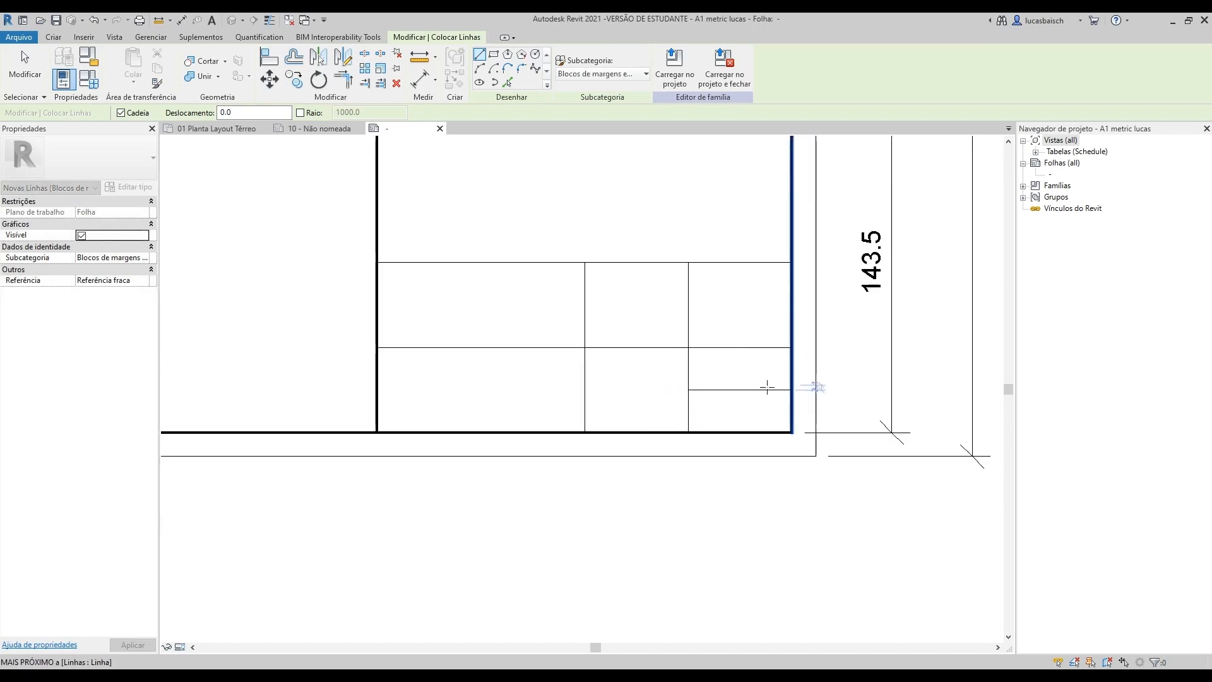
key("Escape")
key("Escape")
Step: Extend the bottom row's mid-height horizontal line across to the column's left line
left_click(694, 390)
left_click_drag(676, 391, 378, 389)
key("Escape")
left_click(692, 331)
key("Escape")
left_click_drag(657, 313, 751, 489)
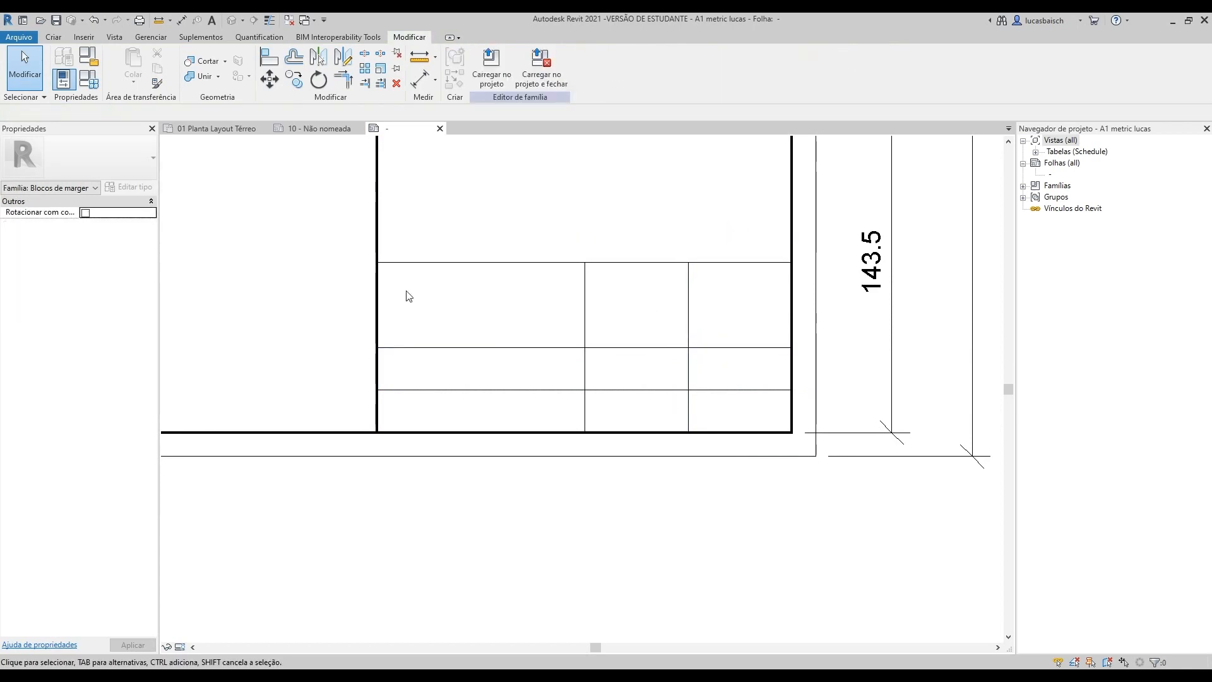
Step: Shorten both vertical divider lines so they start at the horizontal line above the two lowest rows
left_click(586, 278)
left_click_drag(585, 263, 585, 348)
key("Escape")
left_click(691, 270)
left_click_drag(689, 263, 688, 347)
key("Escape")
middle_click_drag(485, 309, 554, 396)
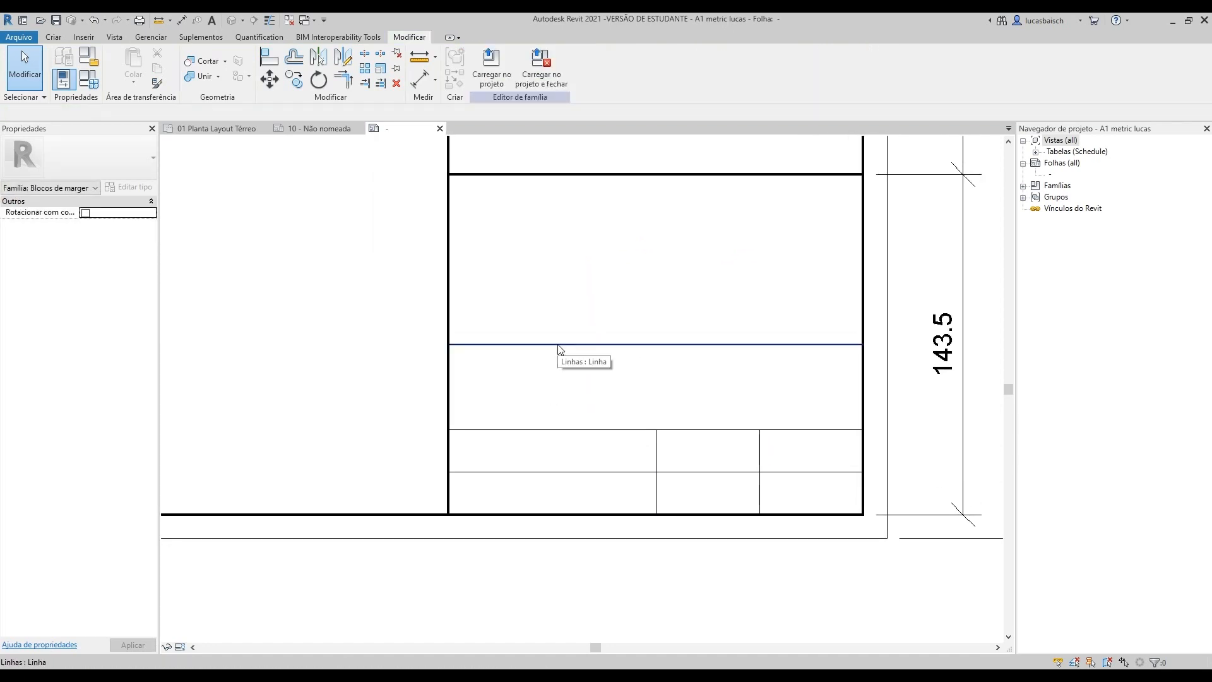
Step: Place the text "OBSERVAÇÕES:" in the upper-left corner of the compartment directly above the subdivided 143.5 mm compartment
left_click(53, 36)
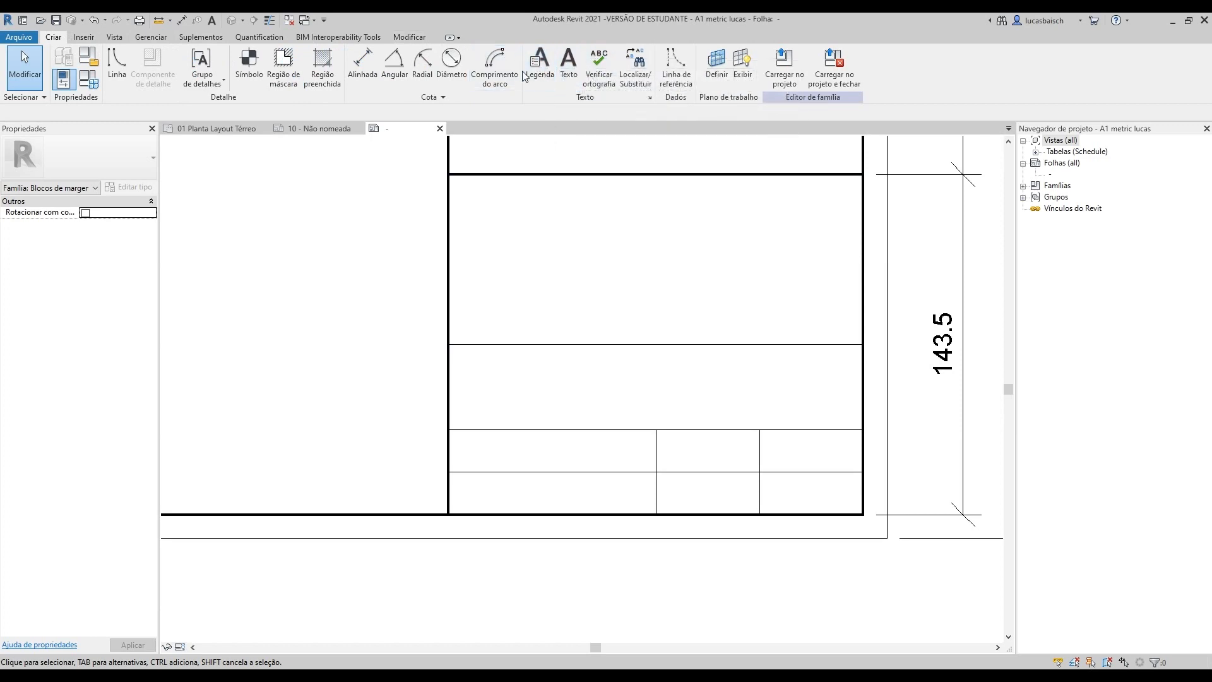
left_click(567, 70)
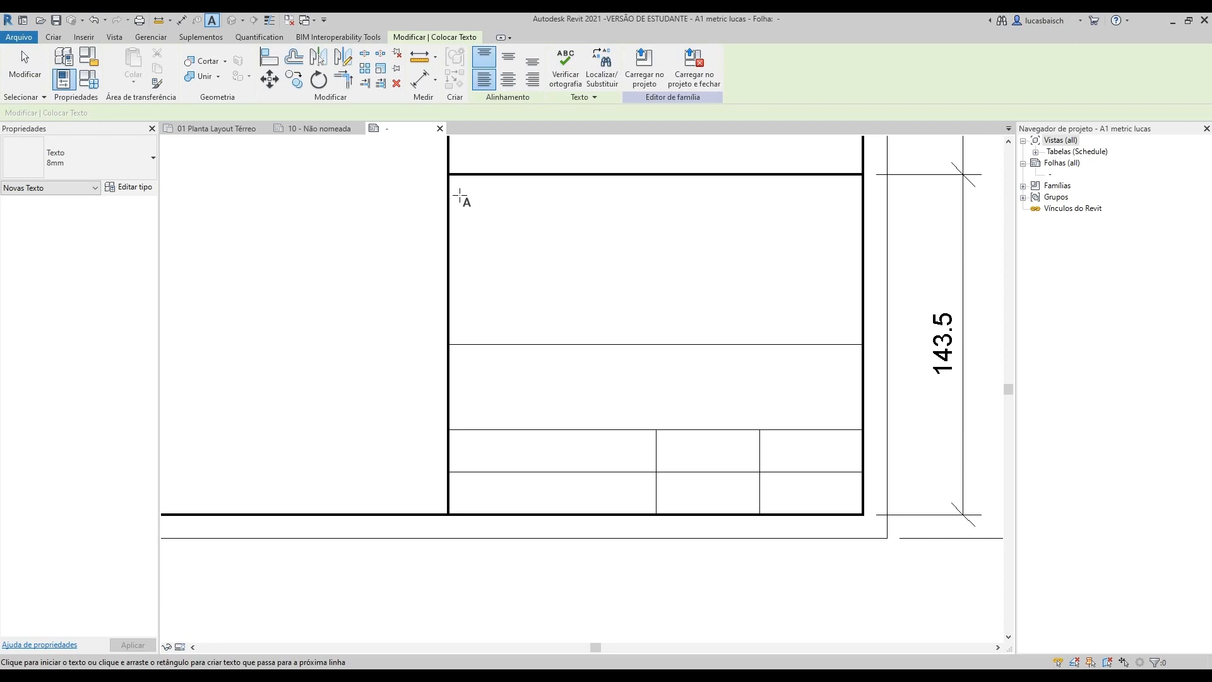
middle_click_drag(473, 409, 481, 328)
scroll(452, 355, "up", 3)
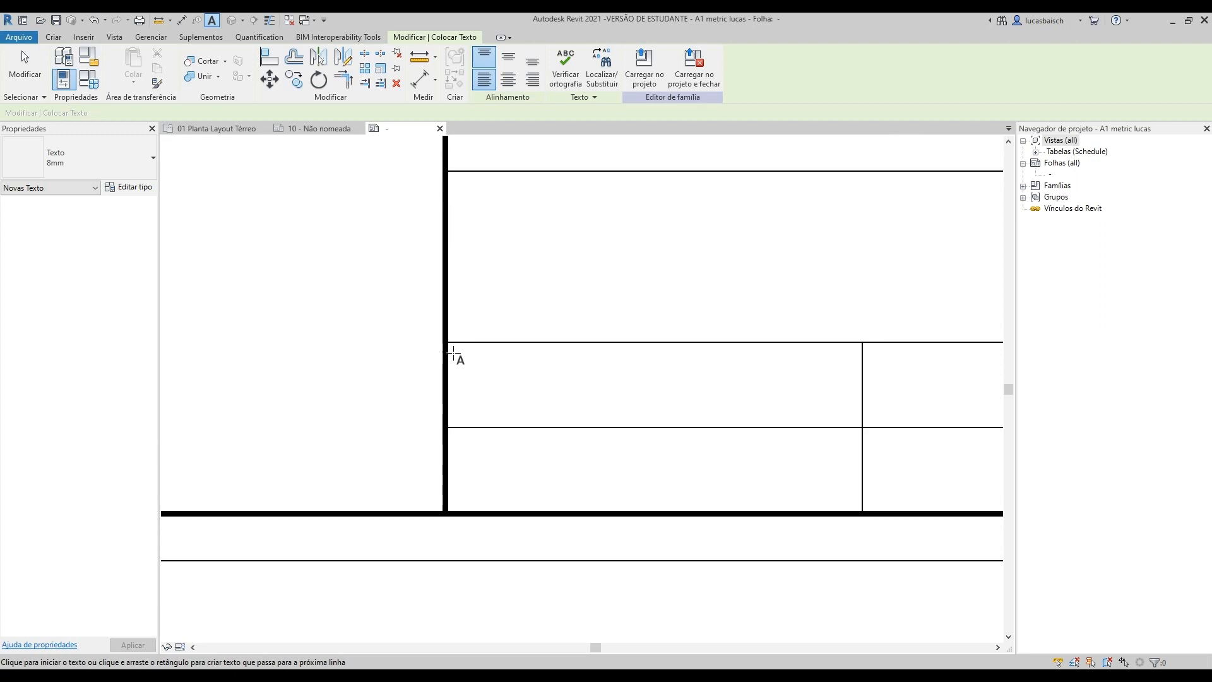
middle_click_drag(454, 355, 466, 390)
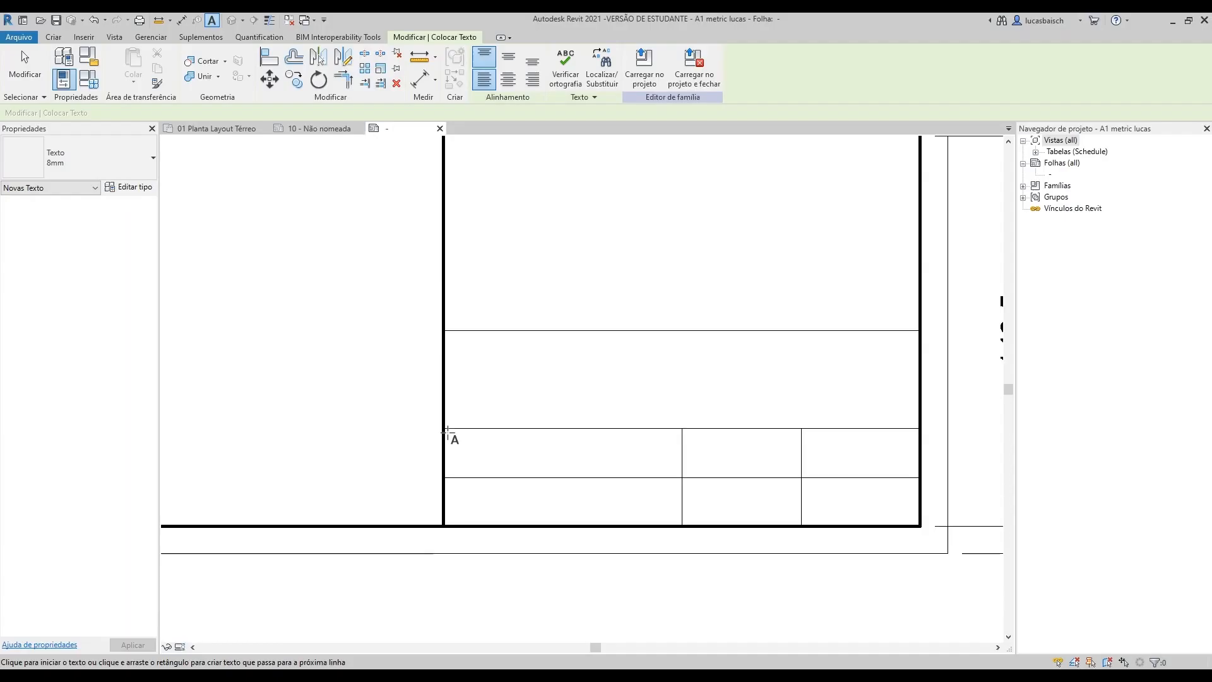
middle_click_drag(503, 427, 543, 397)
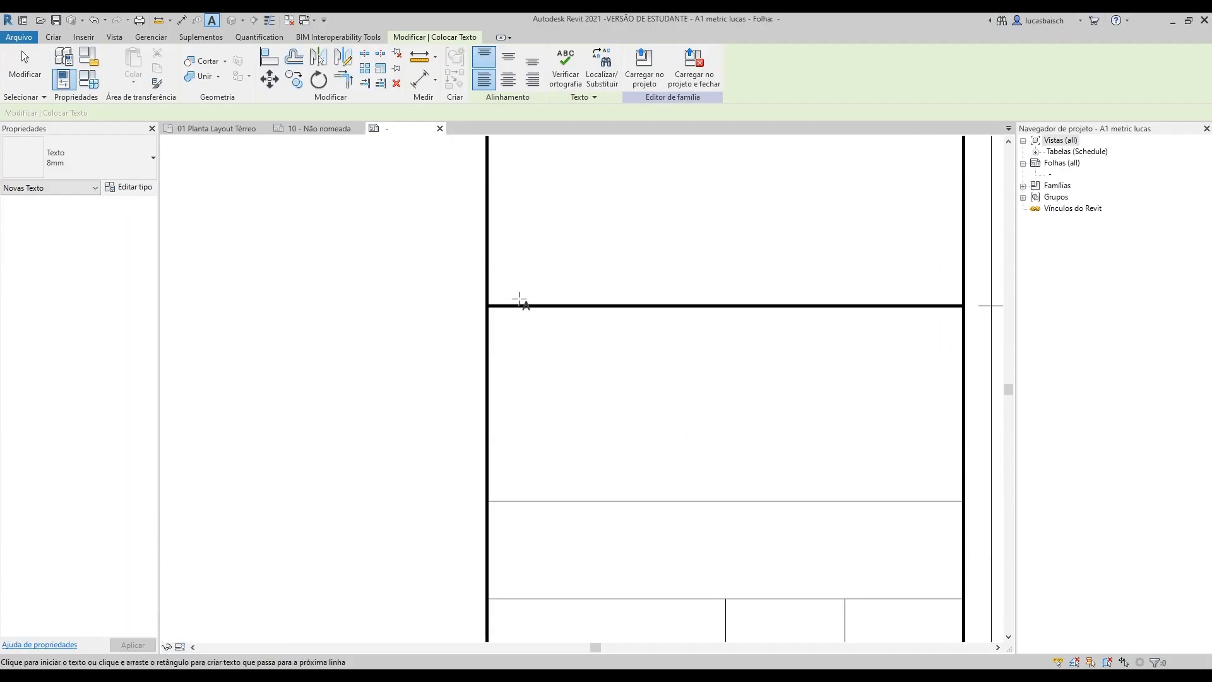
scroll(524, 343, "down", 3)
scroll(516, 165, "up", 5)
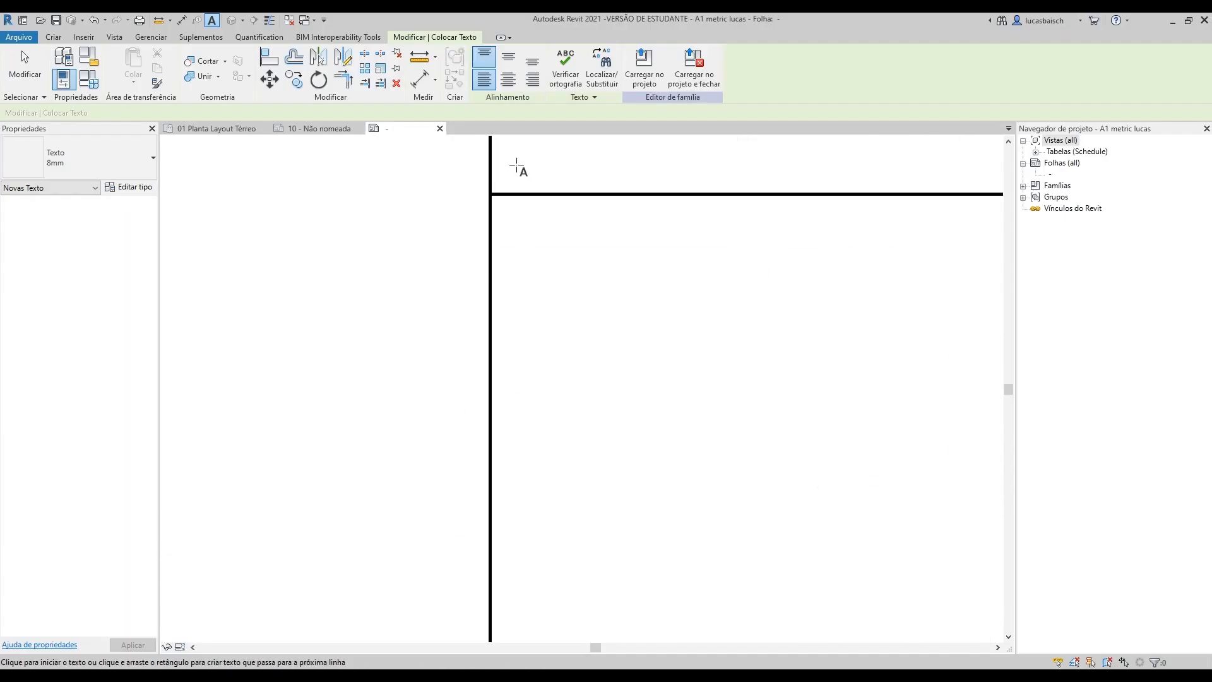
left_click(506, 213)
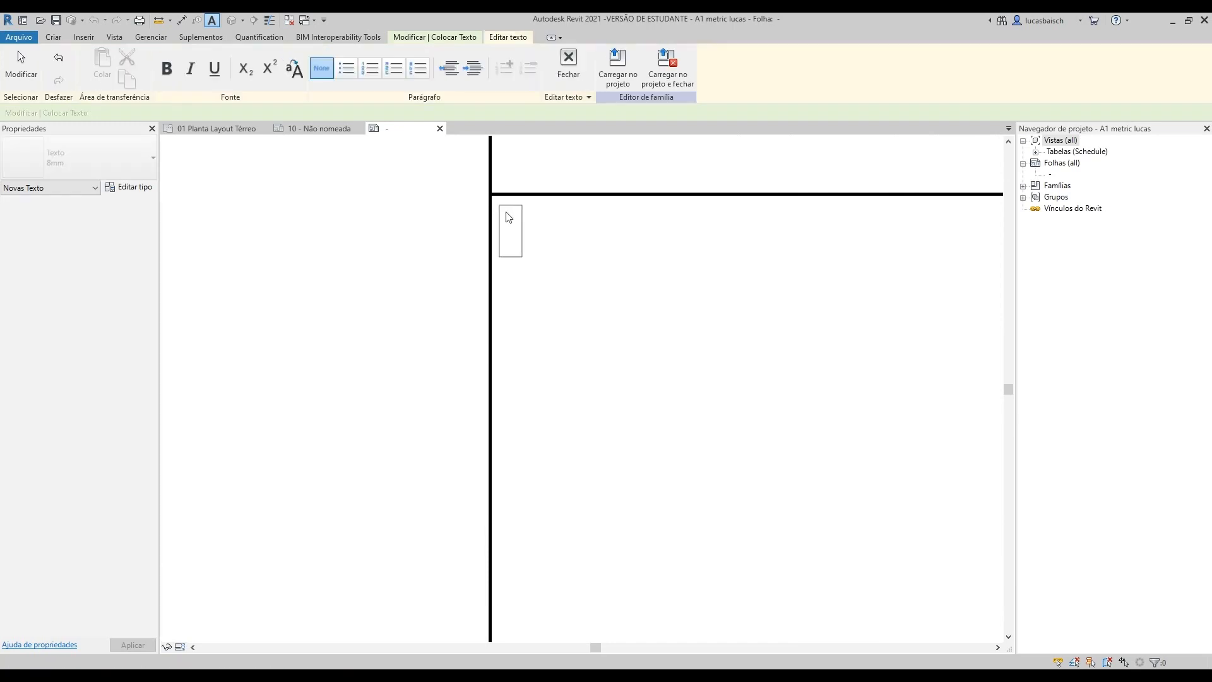
type("OBSERVAÇÕES:")
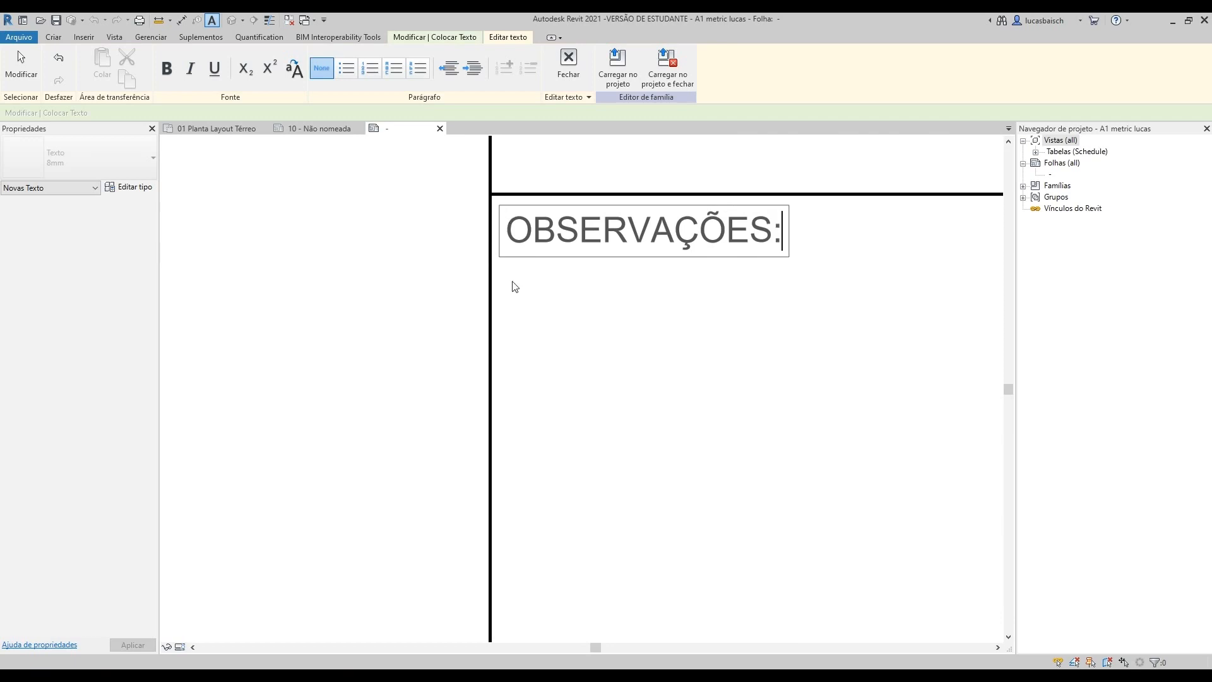
left_click(609, 300)
scroll(609, 301, "down", 2)
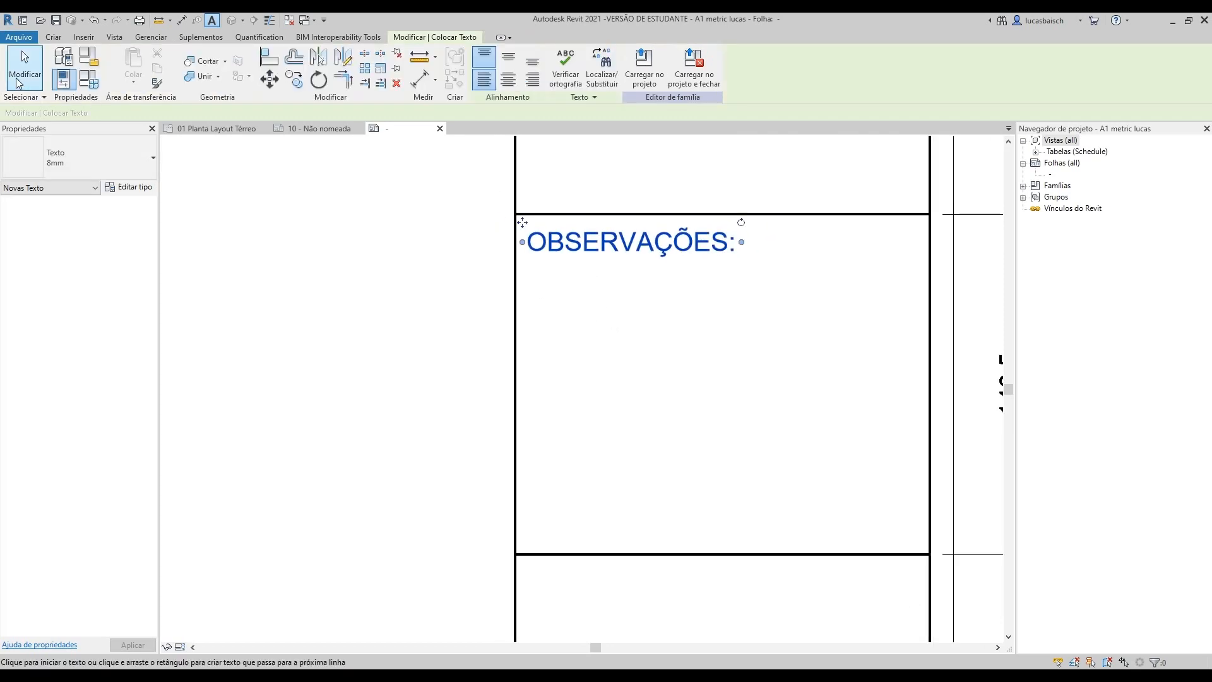
Step: Change the "OBSERVAÇÕES:" text to the 3 mm text type
key("Escape")
scroll(671, 263, "down", 2)
left_click(672, 262)
middle_click_drag(785, 248, 741, 236)
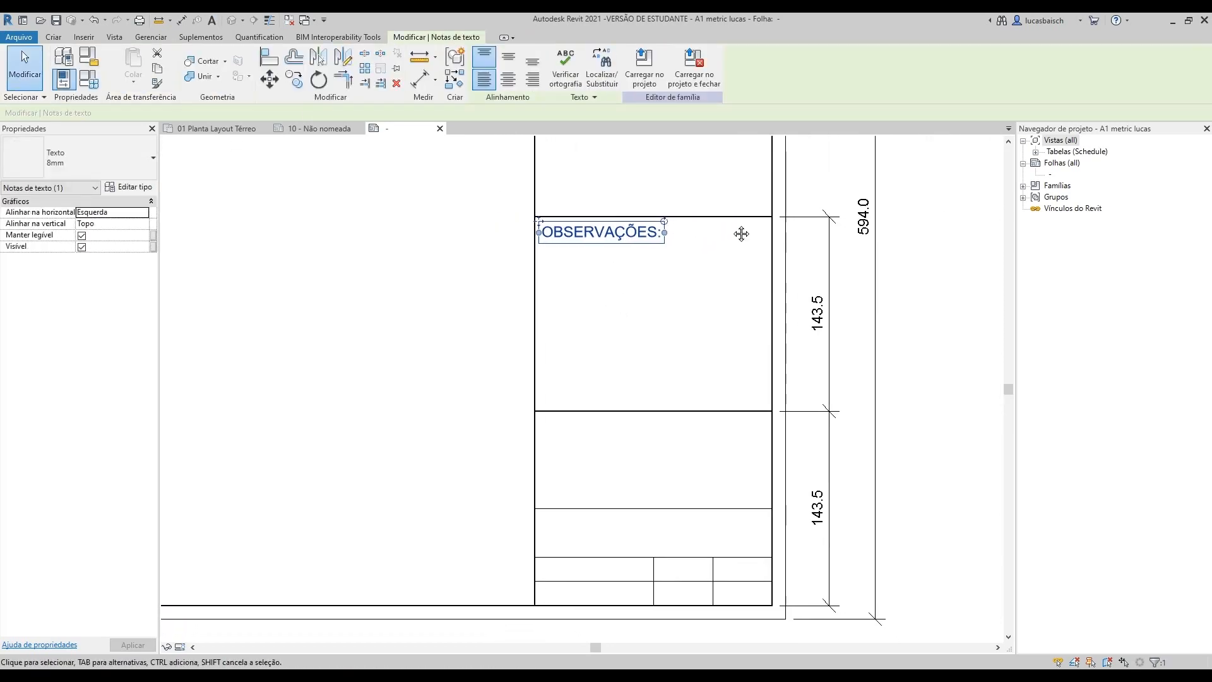
left_click(69, 161)
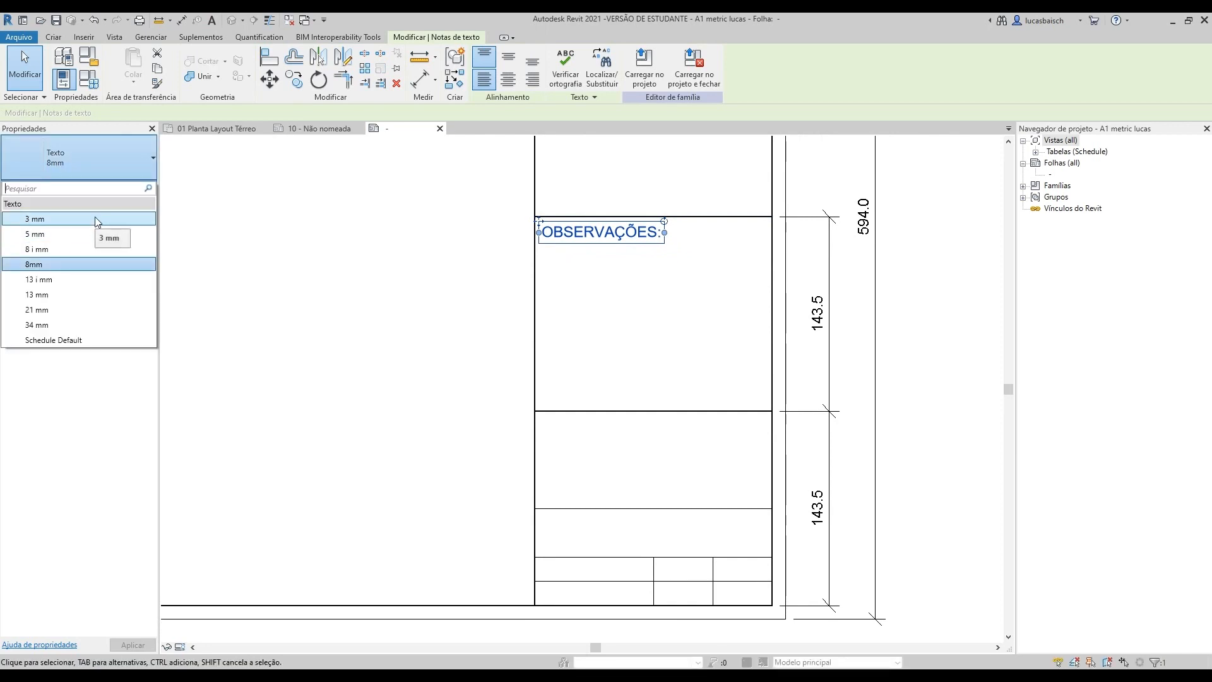
left_click(126, 161)
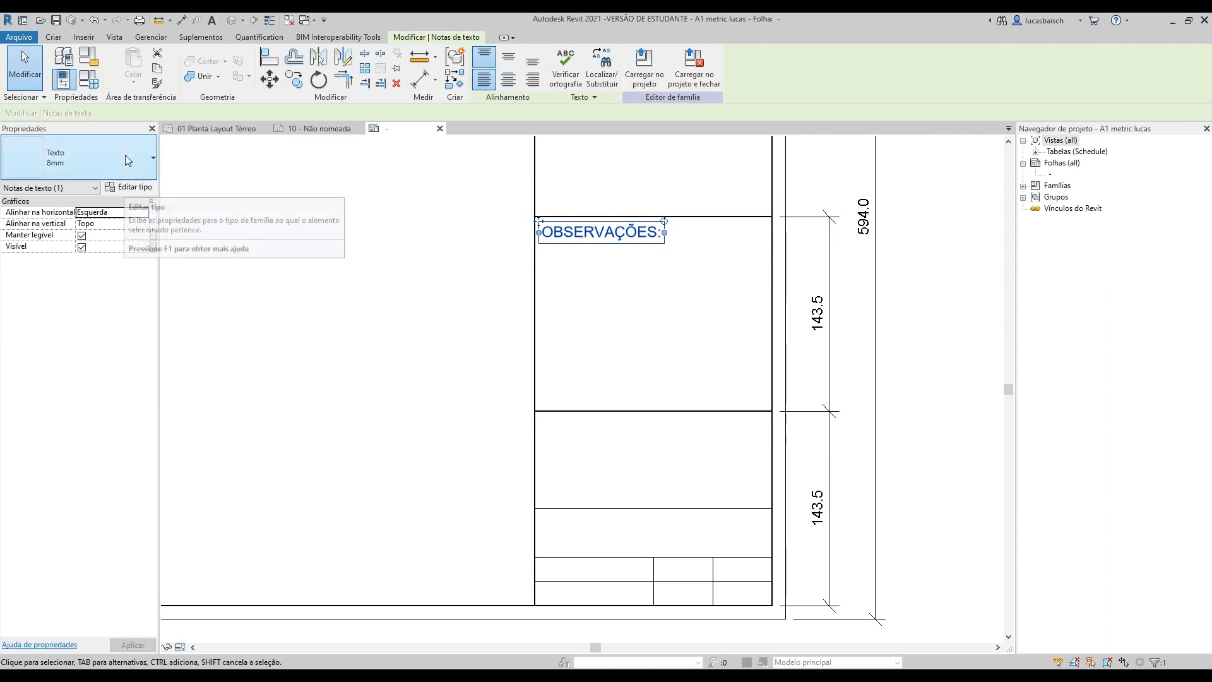
left_click(130, 159)
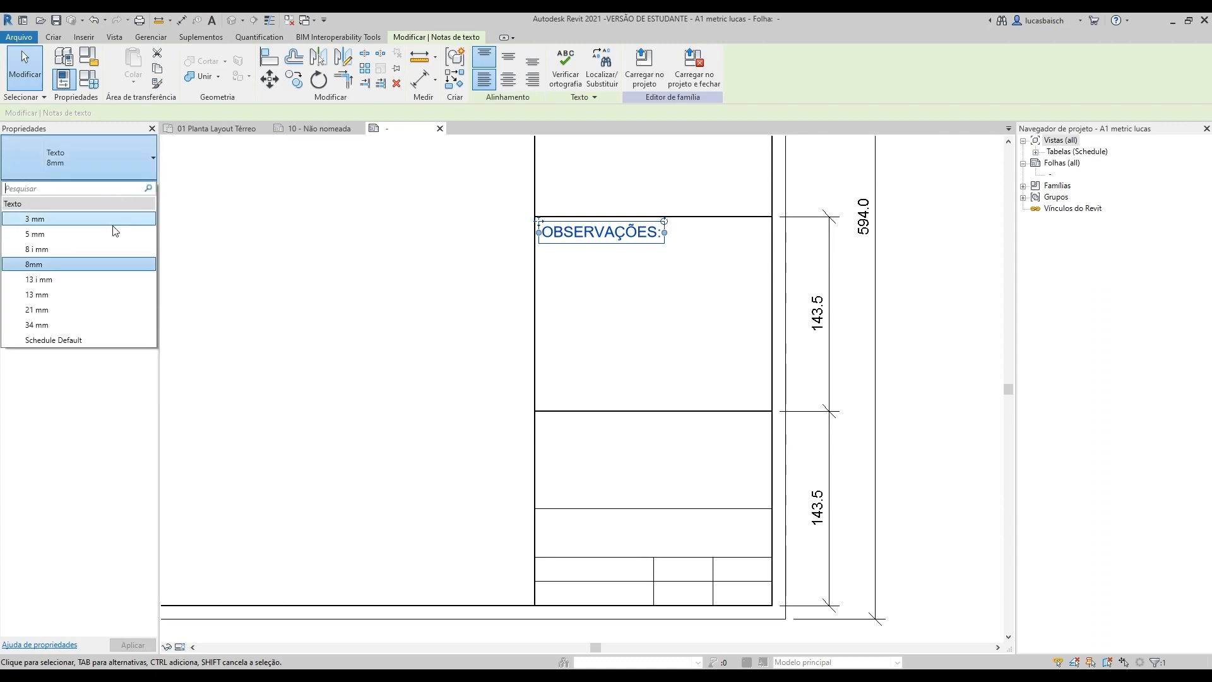
key("Escape")
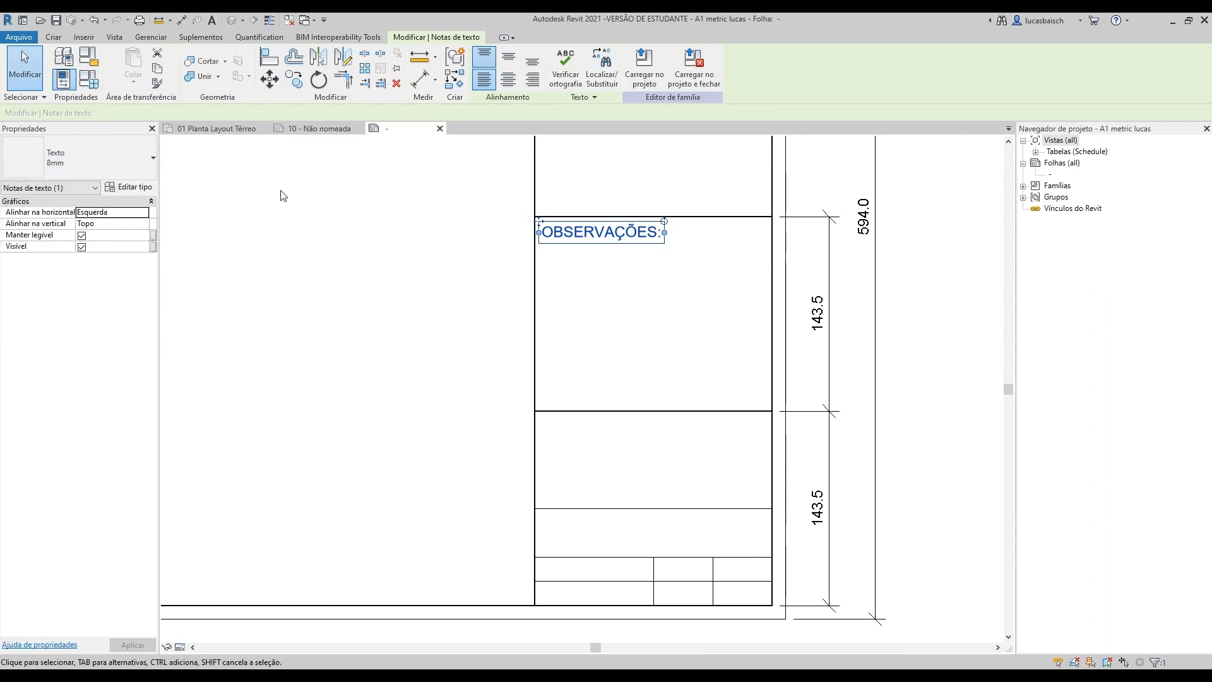
left_click(75, 158)
left_click(77, 218)
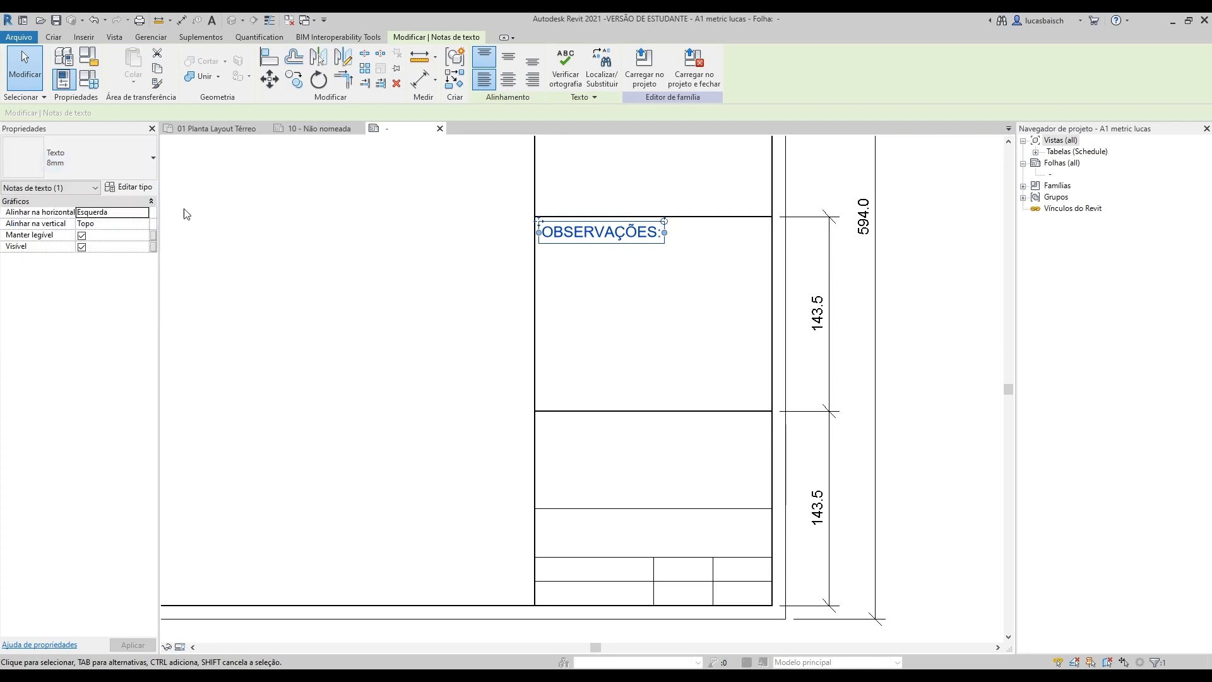
Step: Set the 3 mm text type's colour to grey RGB 128-128-128 and its leader/border offset to 2 mm
left_click(564, 198)
scroll(562, 199, "up", 3)
left_click(548, 265)
left_click(129, 188)
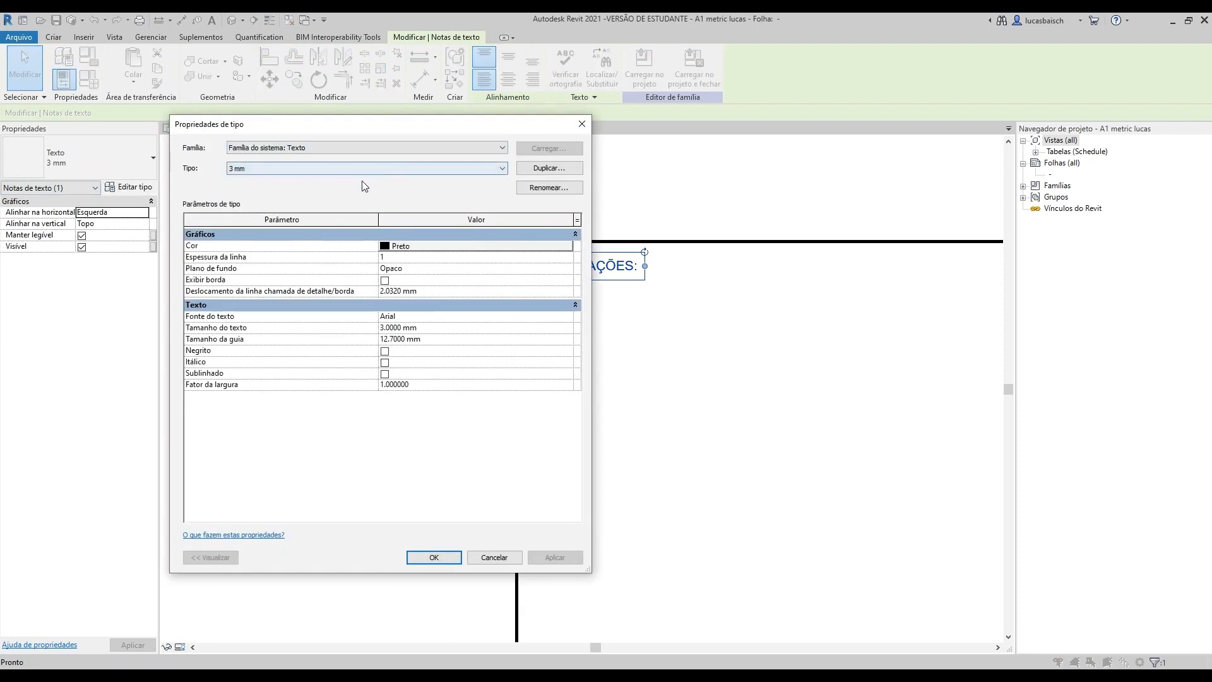
left_click_drag(322, 129, 324, 137)
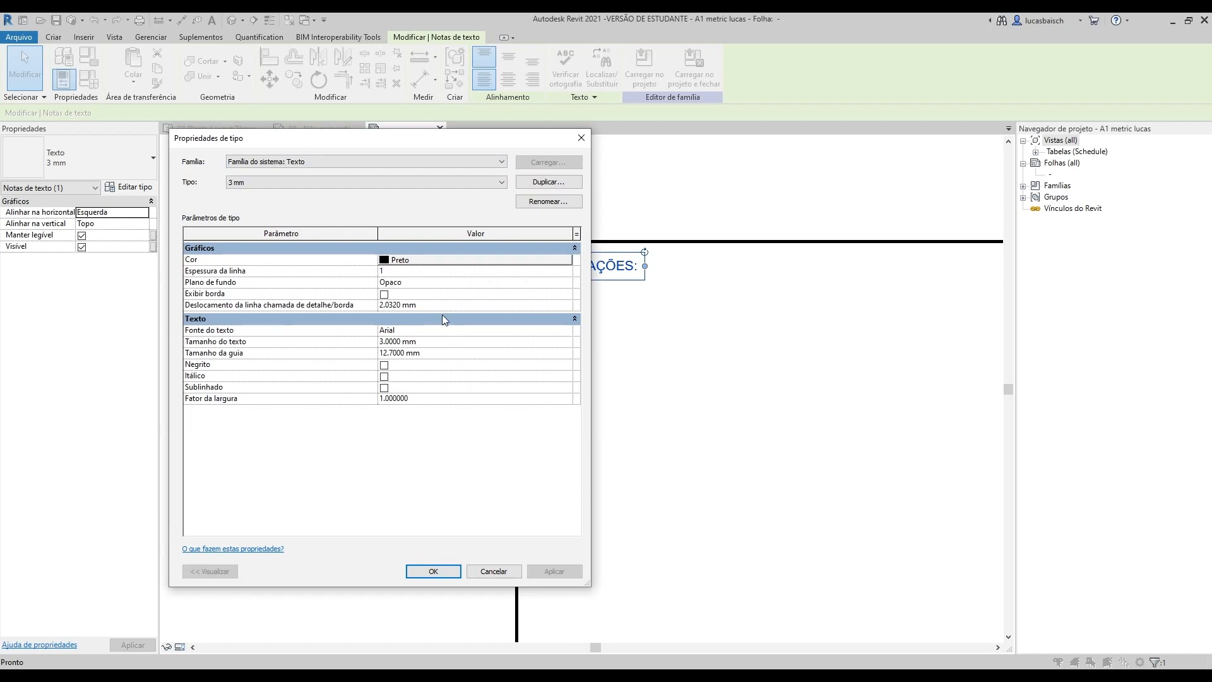
left_click(450, 260)
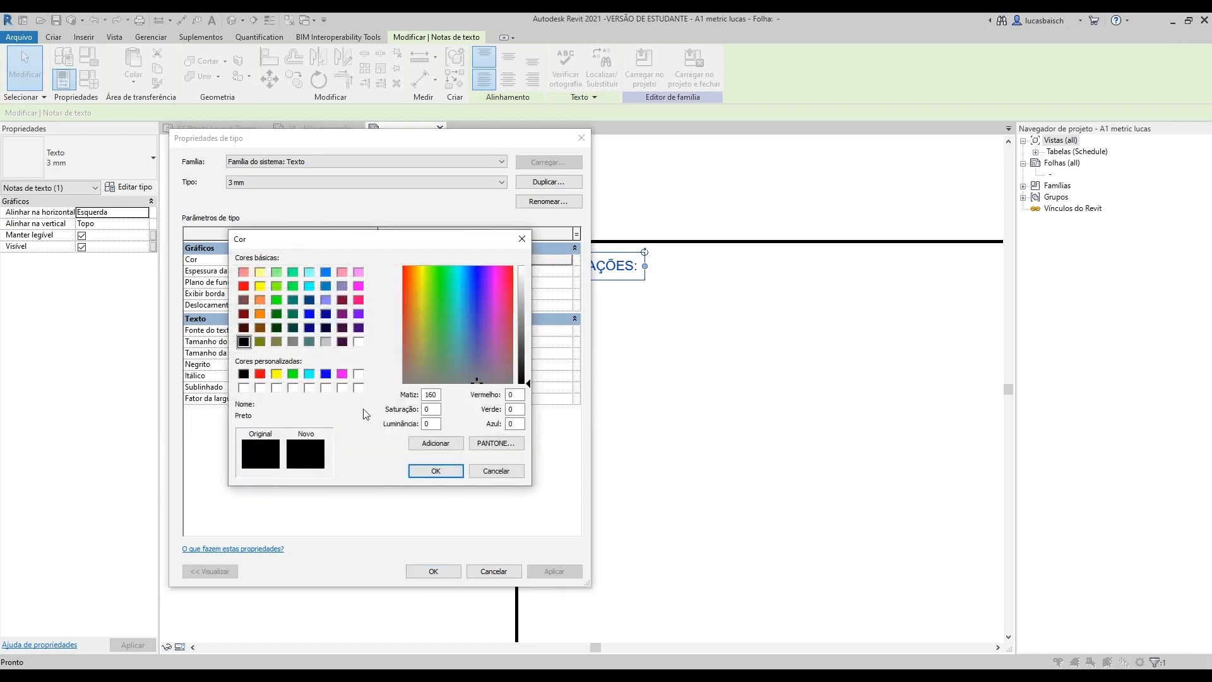
left_click(293, 342)
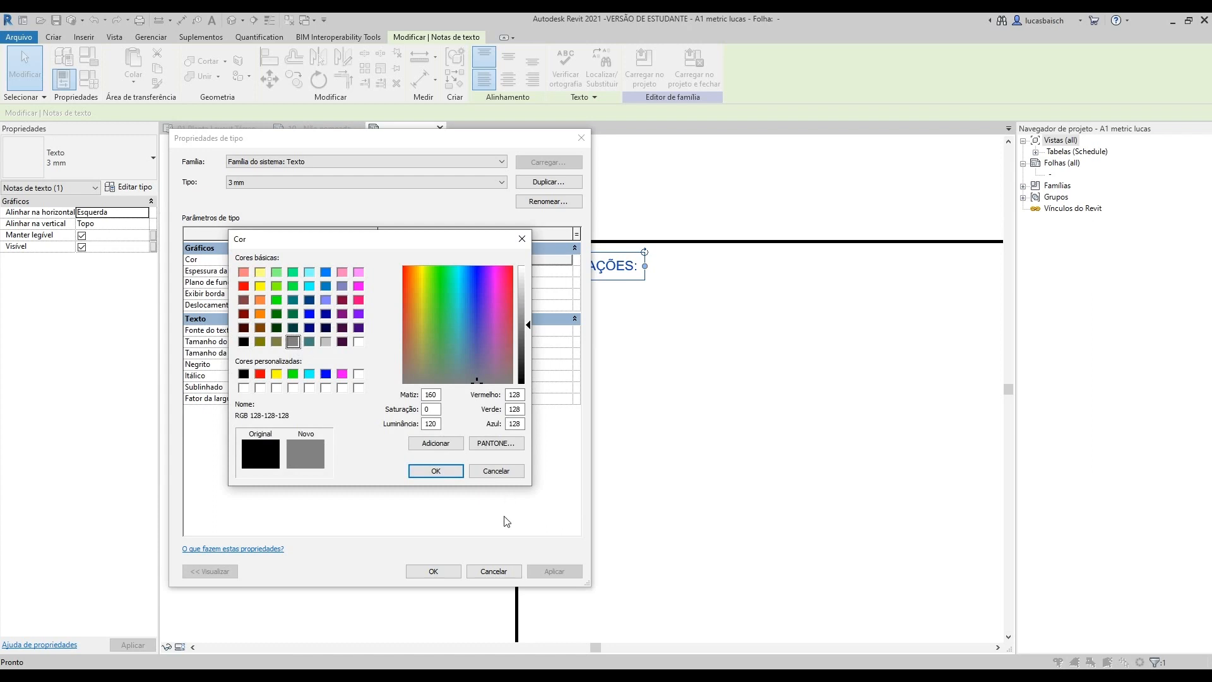
left_click(434, 470)
left_click(457, 306)
key("Return")
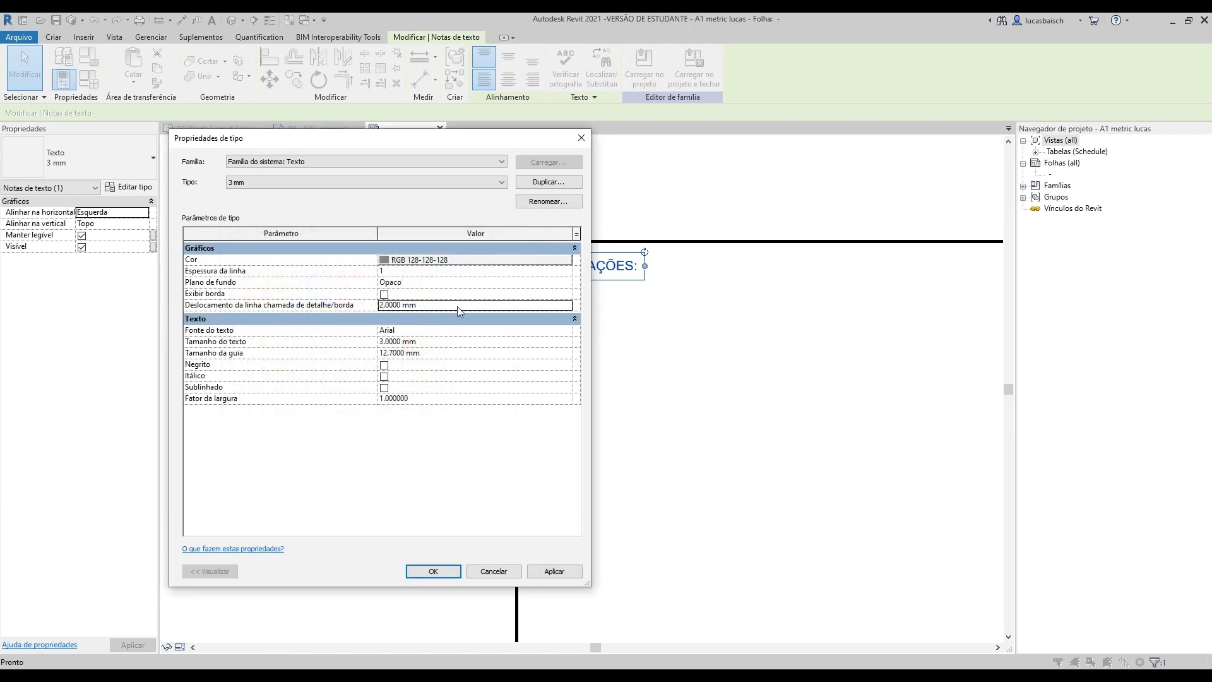
left_click(451, 353)
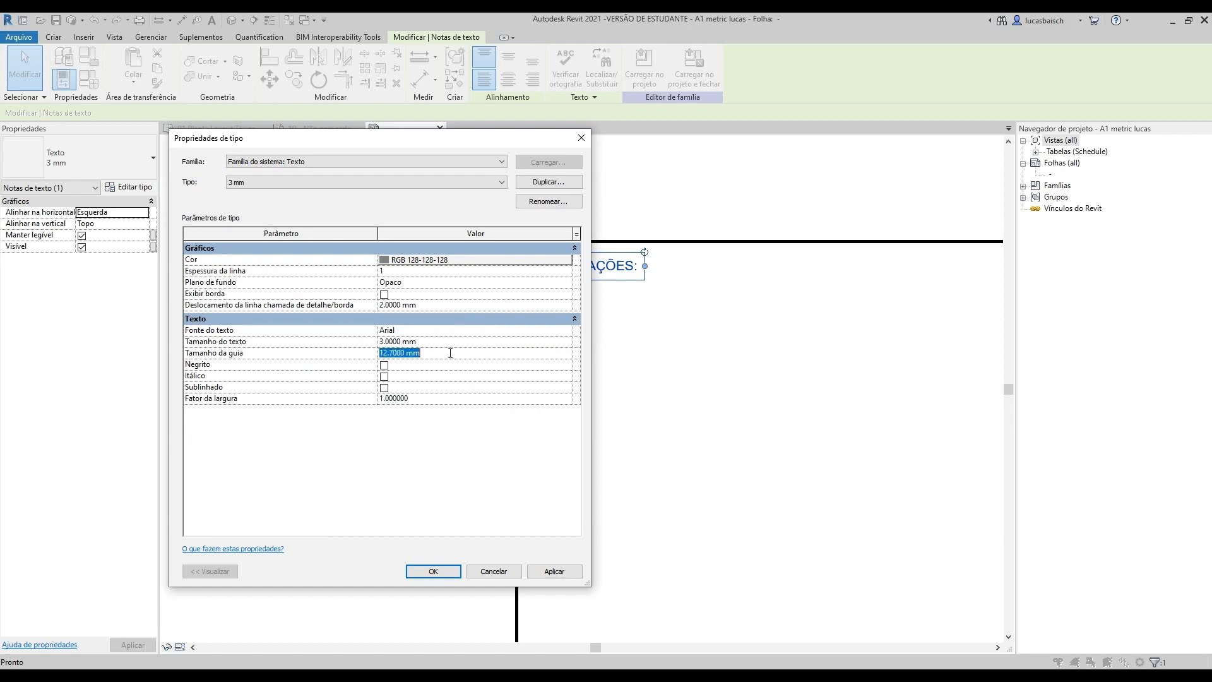
left_click(433, 571)
Step: Move the "OBSERVAÇÕES:" text snugly into the upper-left corner of its compartment
left_click(537, 186)
scroll(560, 210, "up", 3)
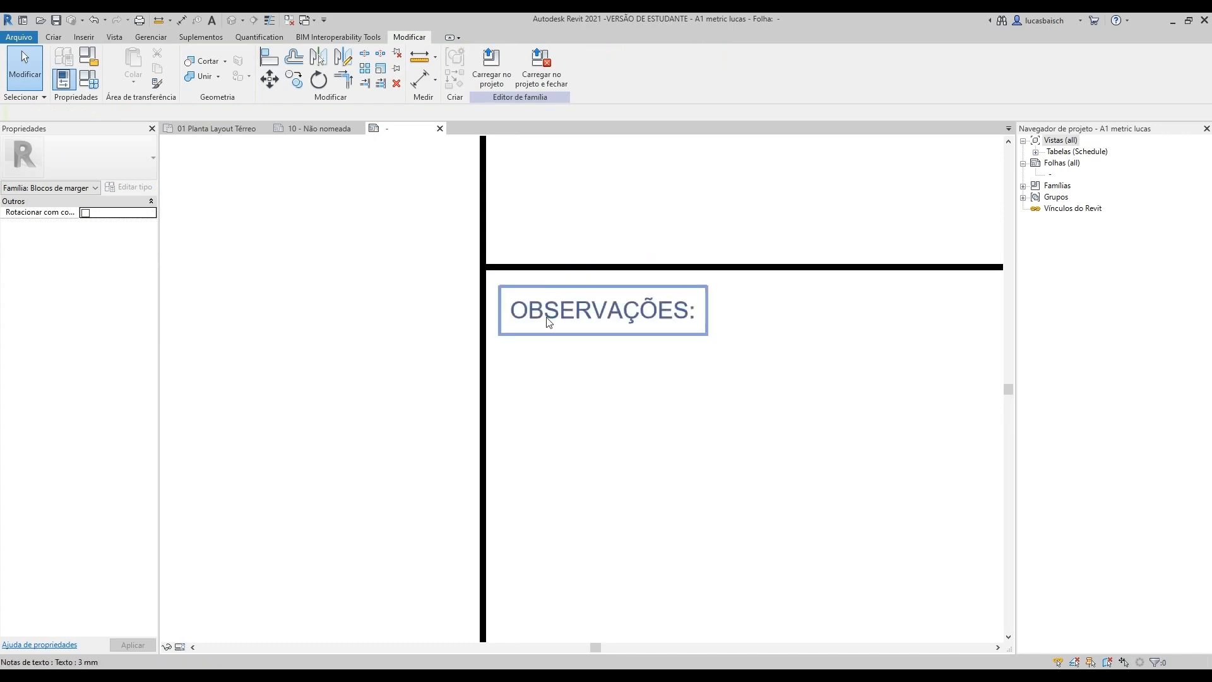
left_click_drag(548, 323, 529, 293)
left_click(688, 406)
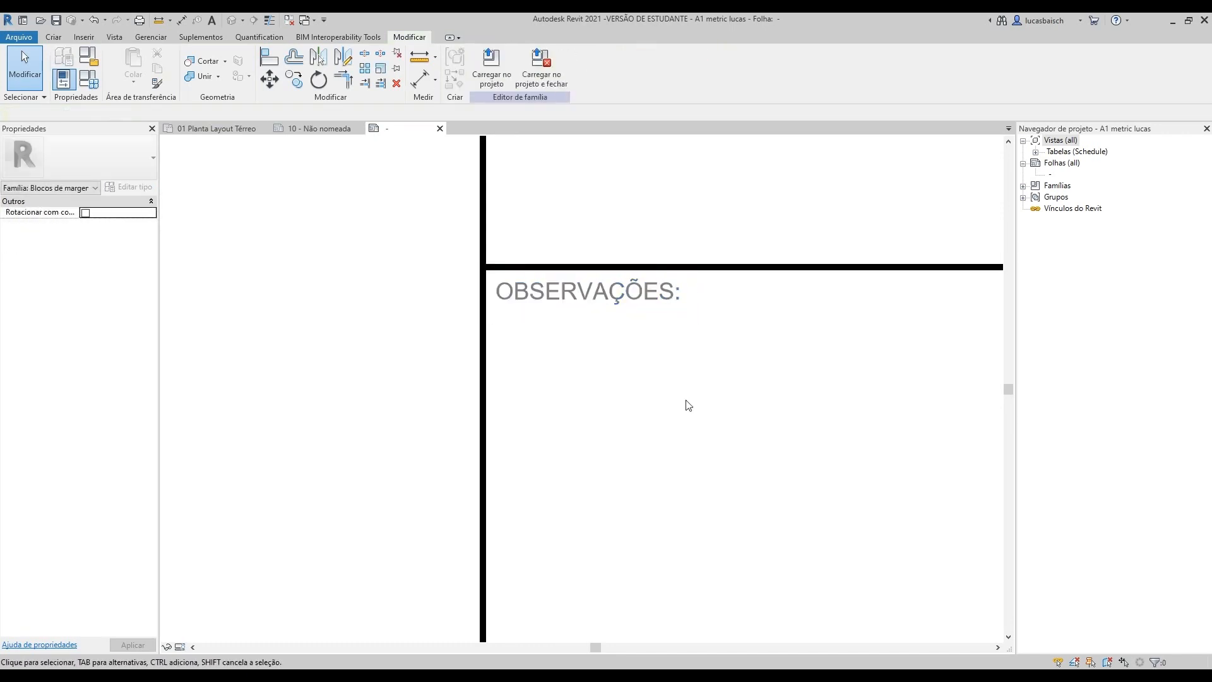
Step: Copy the "OBSERVAÇÕES:" text to the upper-left corner of the leftmost cell in the upper of the two lowest rows
left_click(544, 305)
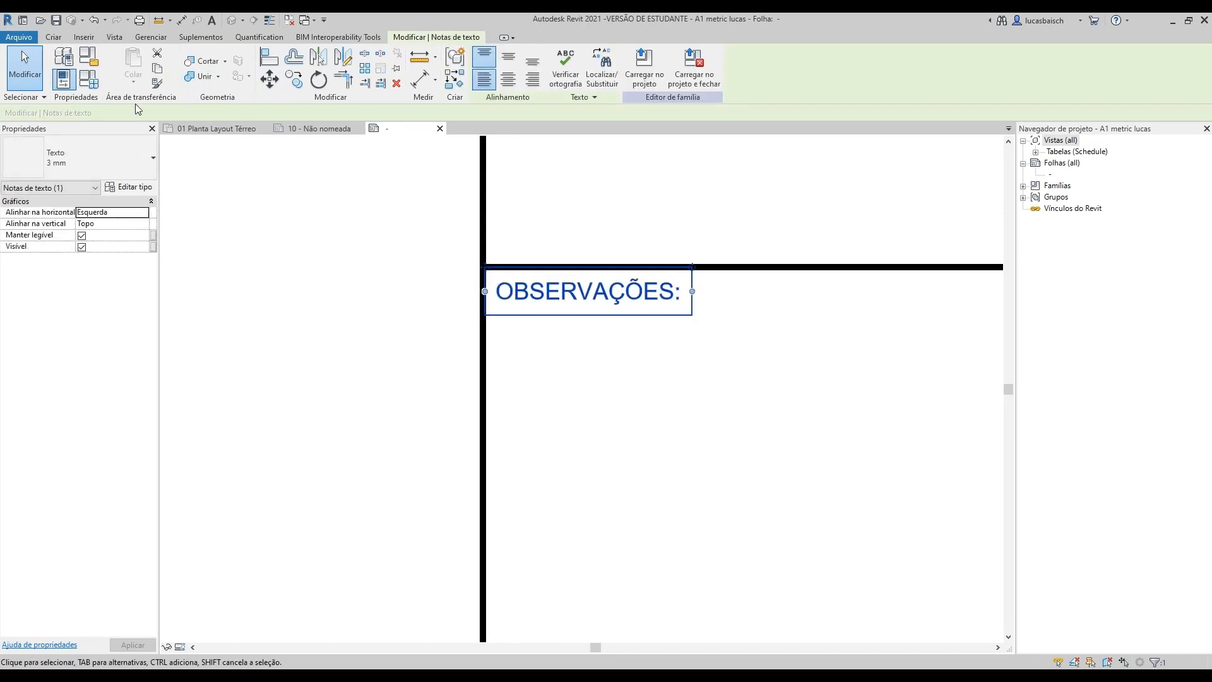
left_click(292, 80)
left_click(484, 267)
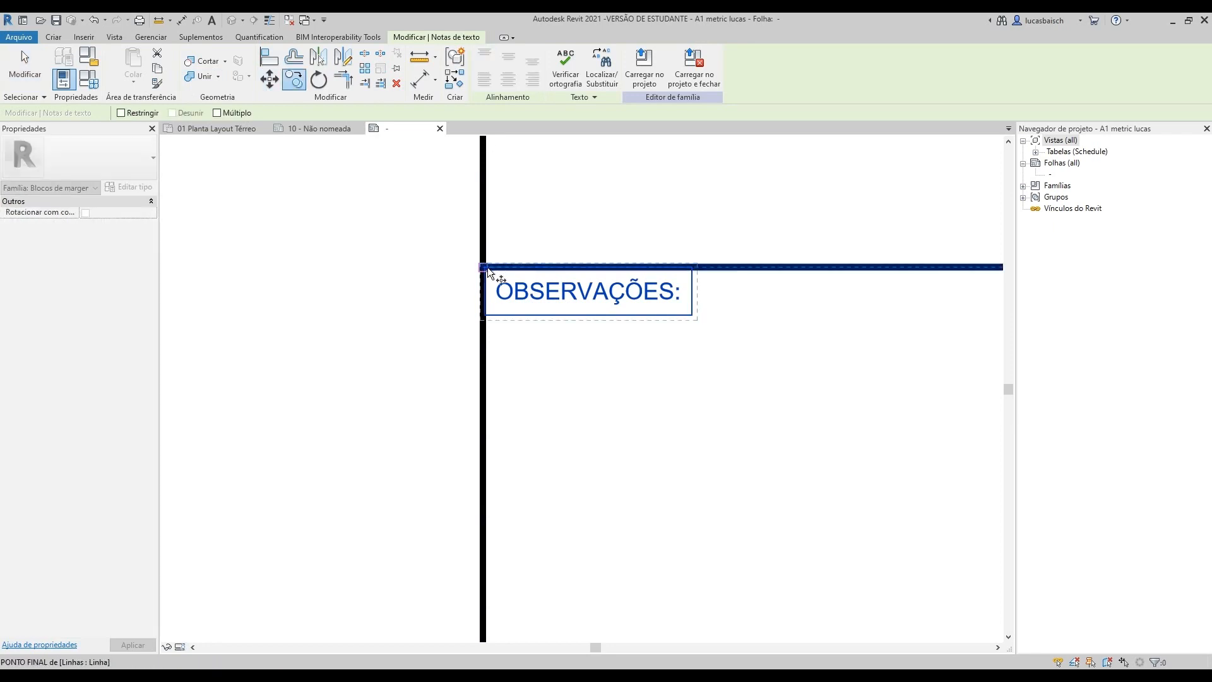
scroll(670, 228, "down", 5)
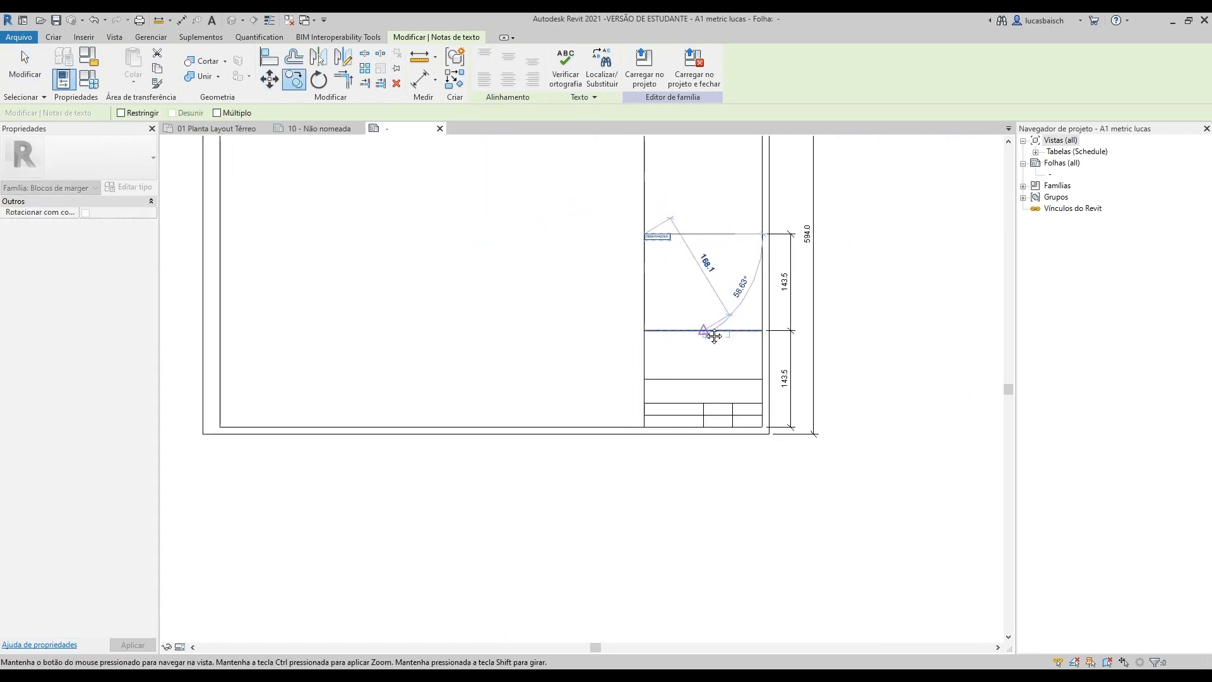
scroll(623, 380, "up", 6)
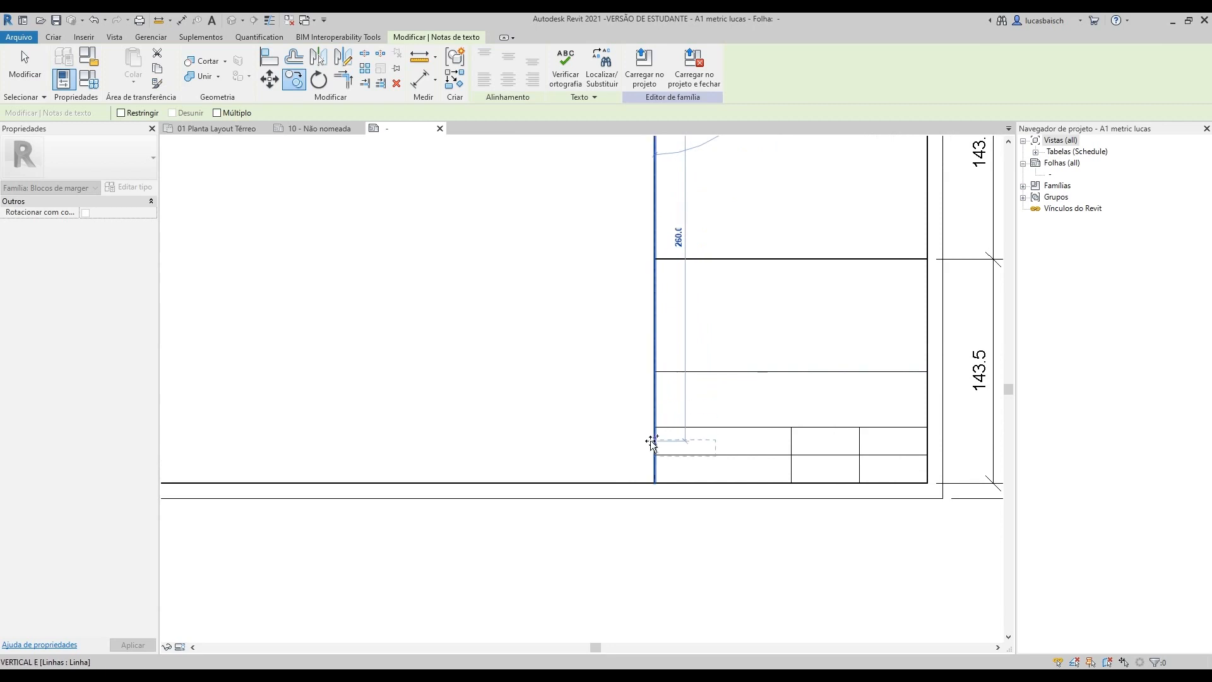
left_click(660, 414)
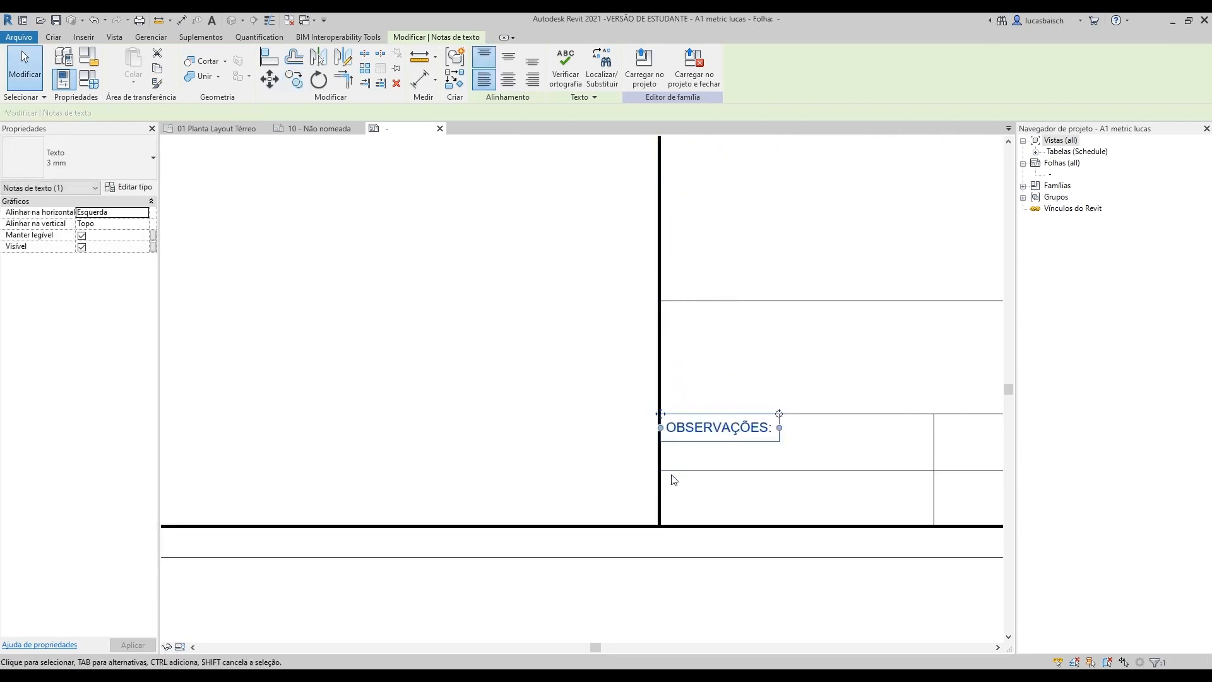
key("Escape")
left_click(711, 429)
middle_click_drag(698, 414, 562, 259)
key("Escape")
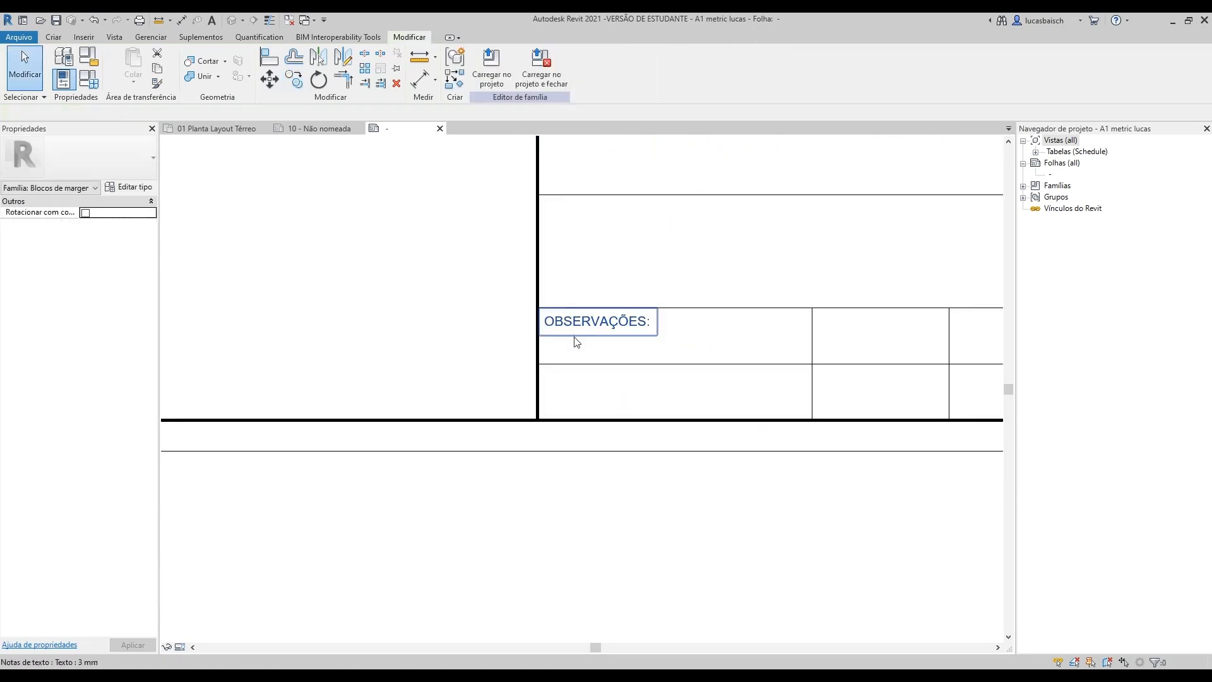
Step: Duplicate the copied text's type as "1.5 mm" and set its text size to 1.5 mm
scroll(574, 341, "up", 3)
left_click(602, 314)
left_click(128, 187)
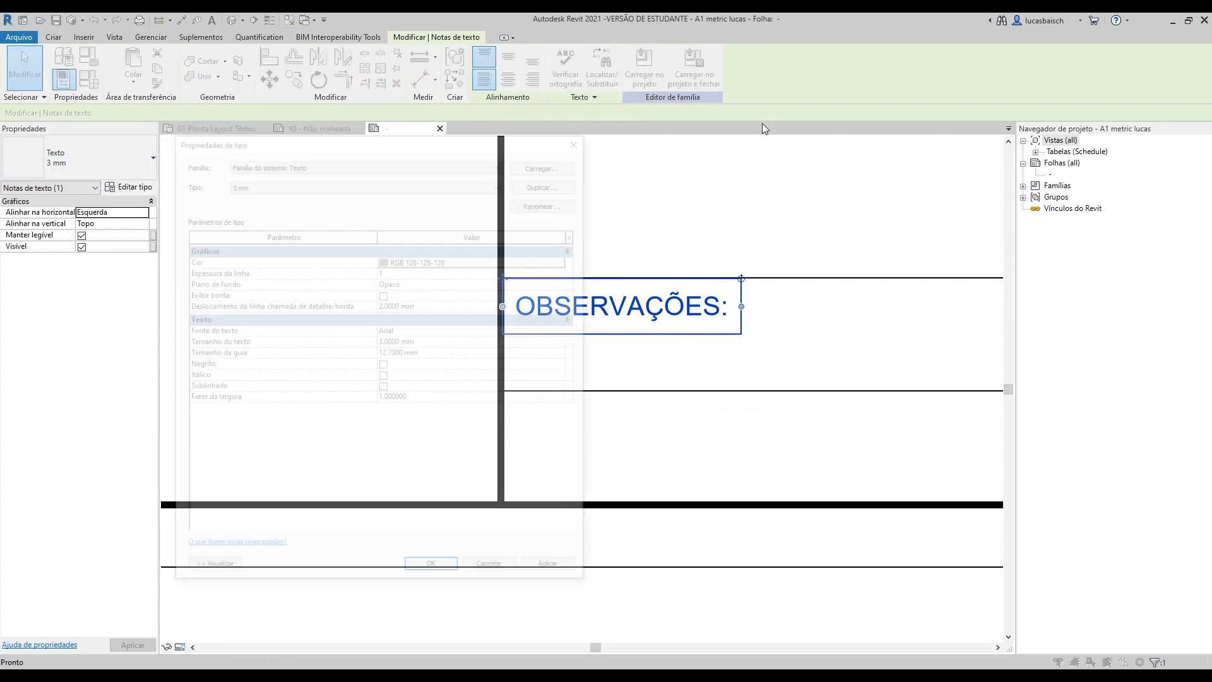
left_click(542, 183)
key("Home")
key("Delete")
type("1")
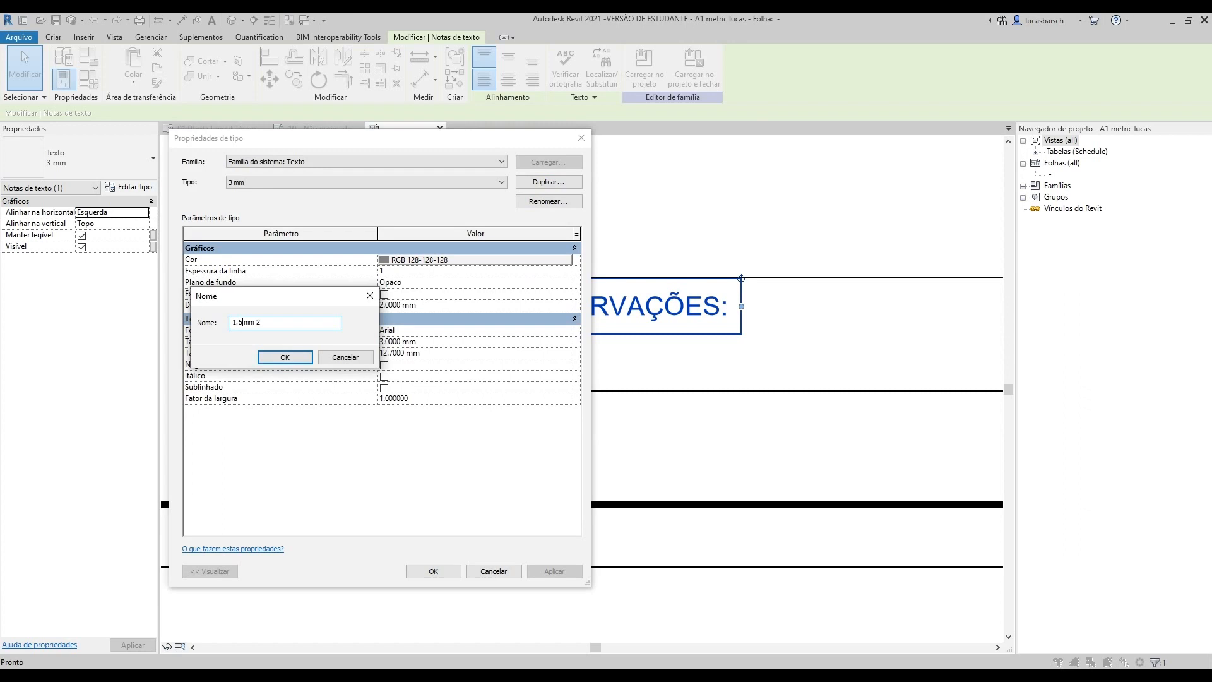
key("Return")
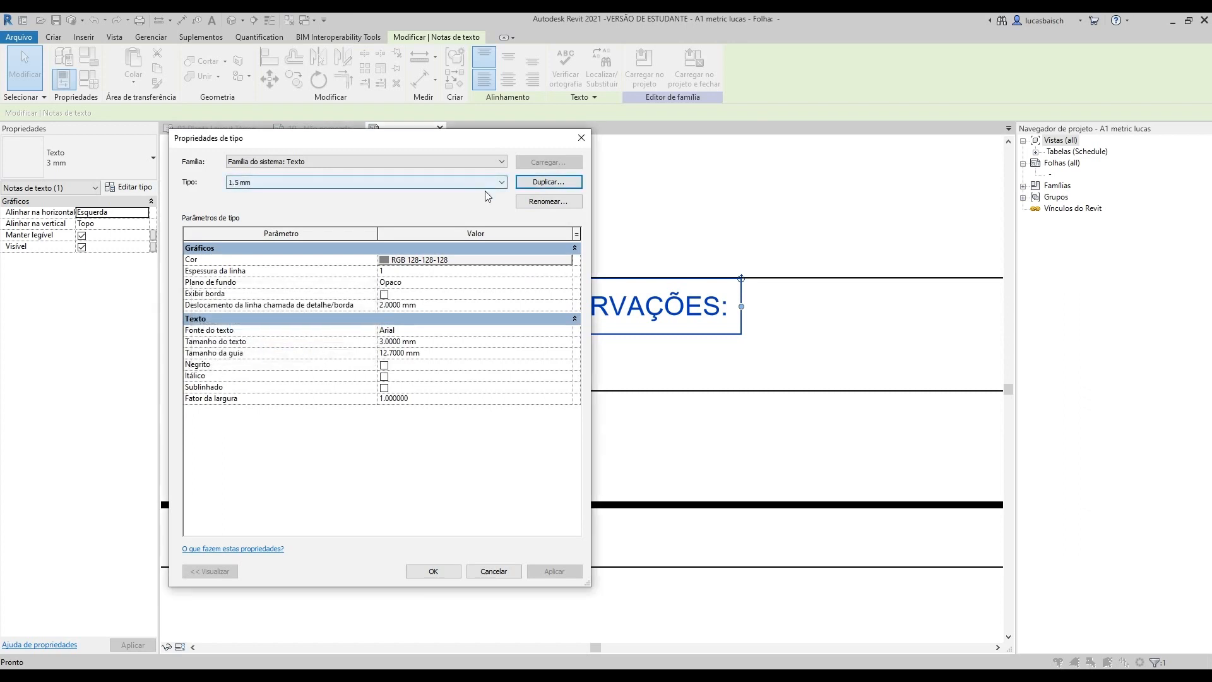
left_click(435, 341)
type("1.5")
key("Return")
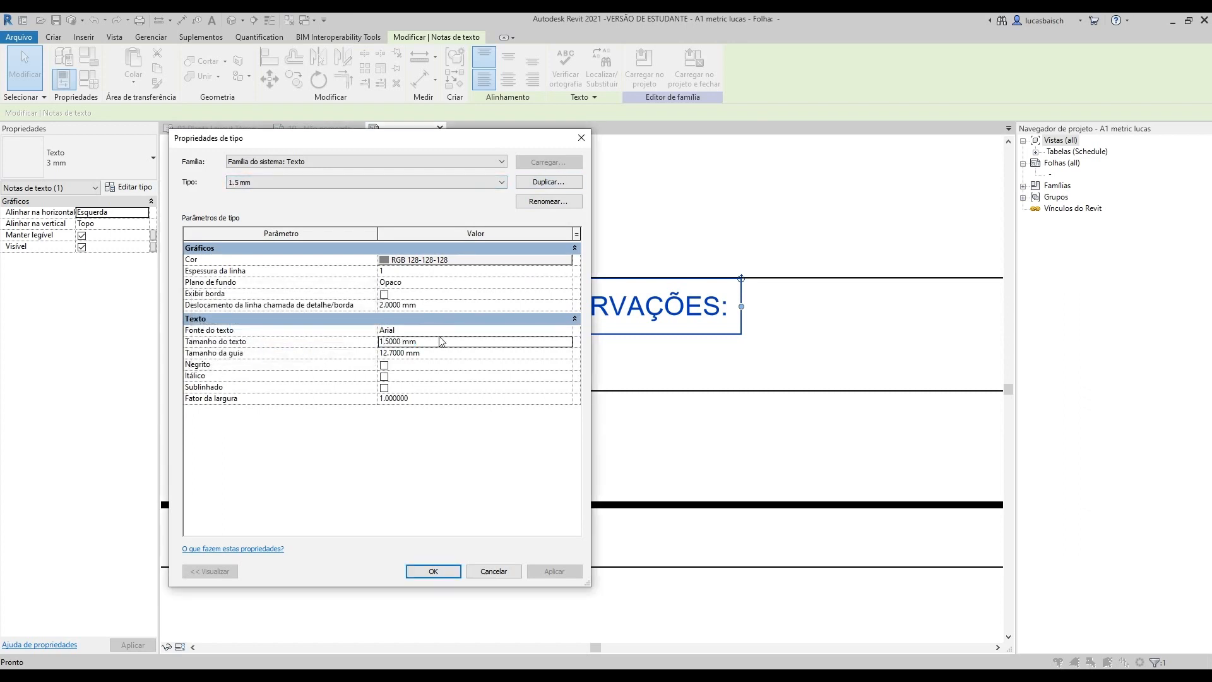
left_click(446, 575)
Step: Replace the copied text's wording with "NOME DO(A) ALUNO(A) E MATRÍCULA:"
double_click(541, 304)
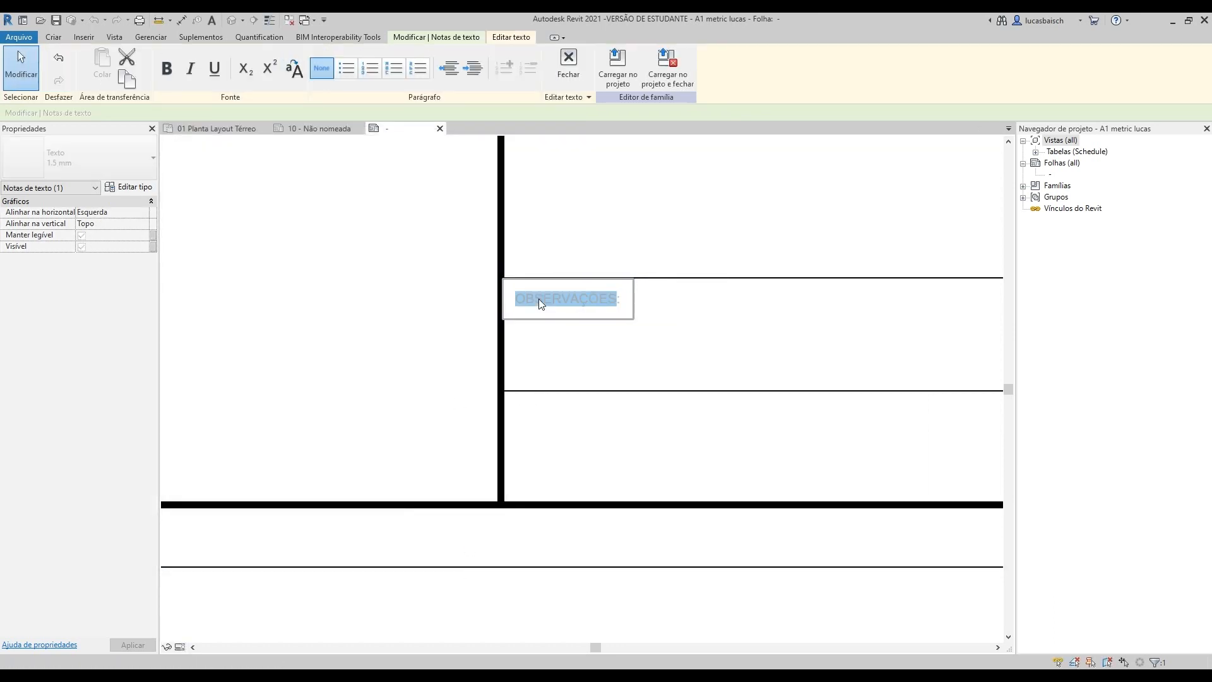
type("NOME DO ALUNO(A) E MATR:")
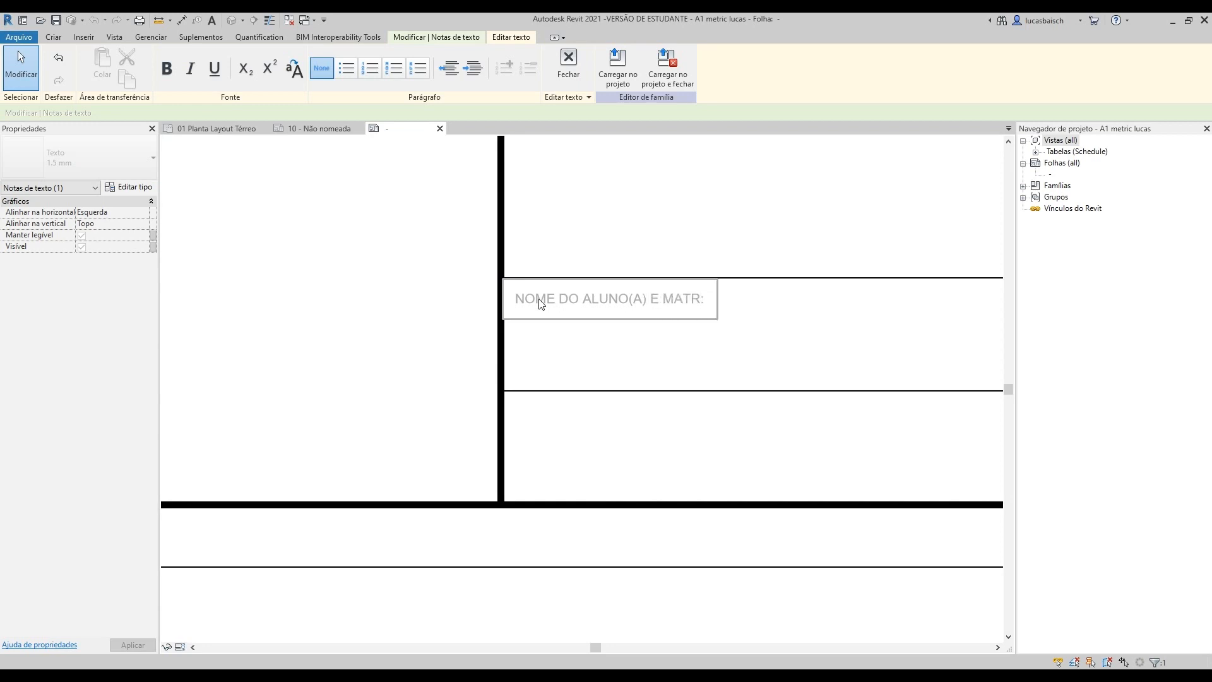
type("ÍCUL")
left_click(577, 303)
type("(A)")
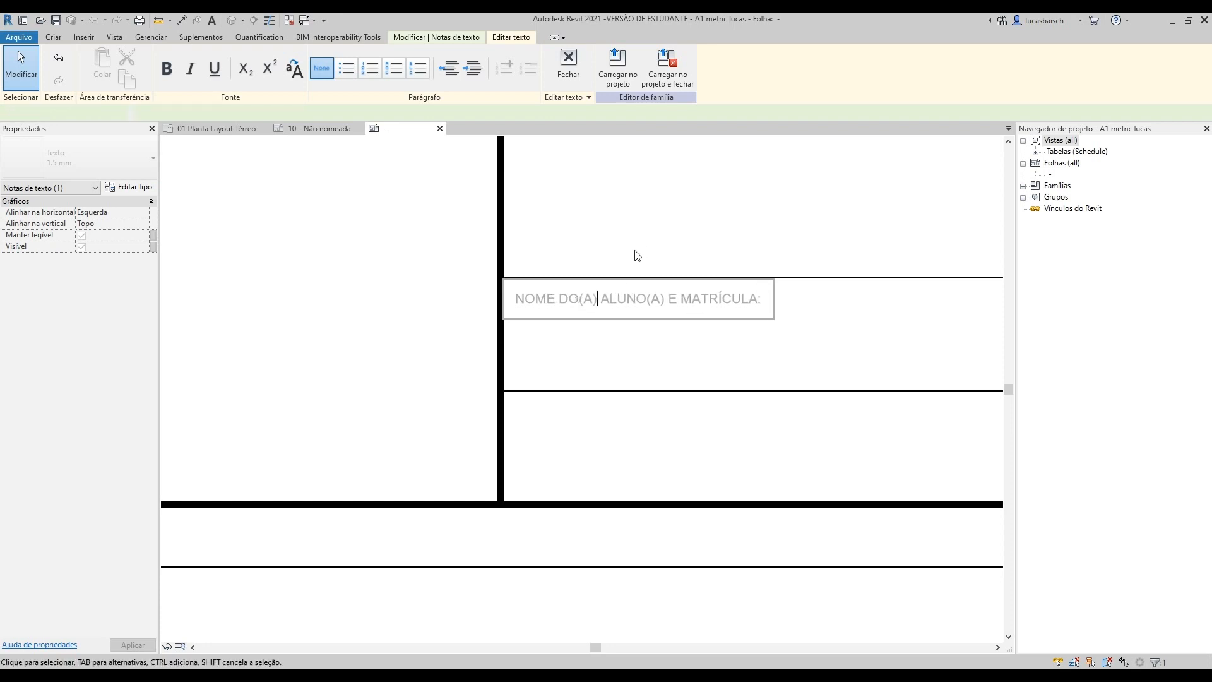
left_click(625, 274)
Step: Copy the "NOME DO(A) ALUNO(A) E MATRÍCULA:" label to the upper-left corner of the cell directly below
left_click(549, 300)
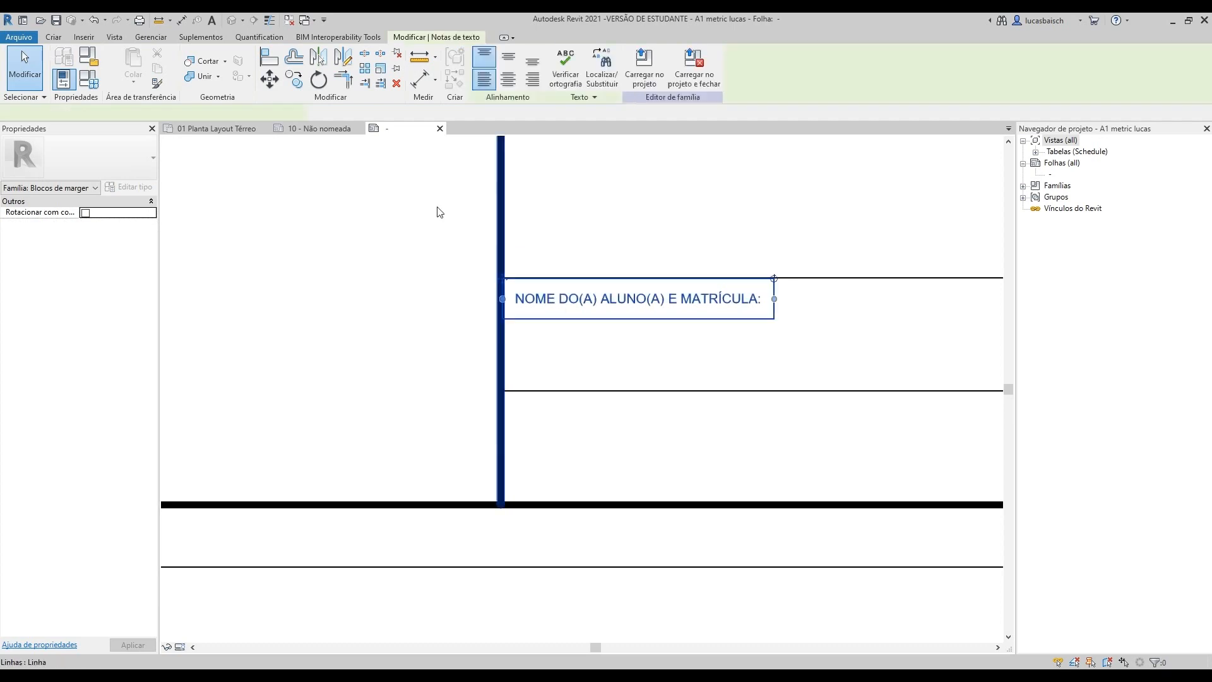
left_click(293, 79)
left_click(498, 265)
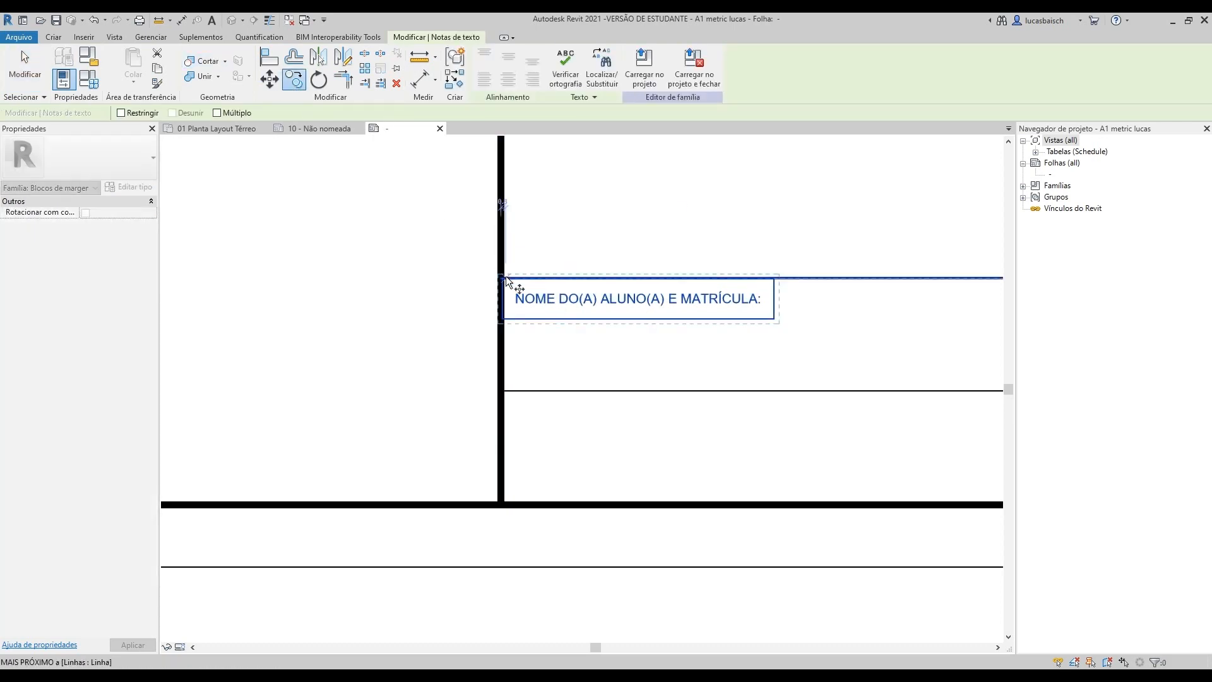
scroll(511, 387, "down", 3)
left_click(511, 387)
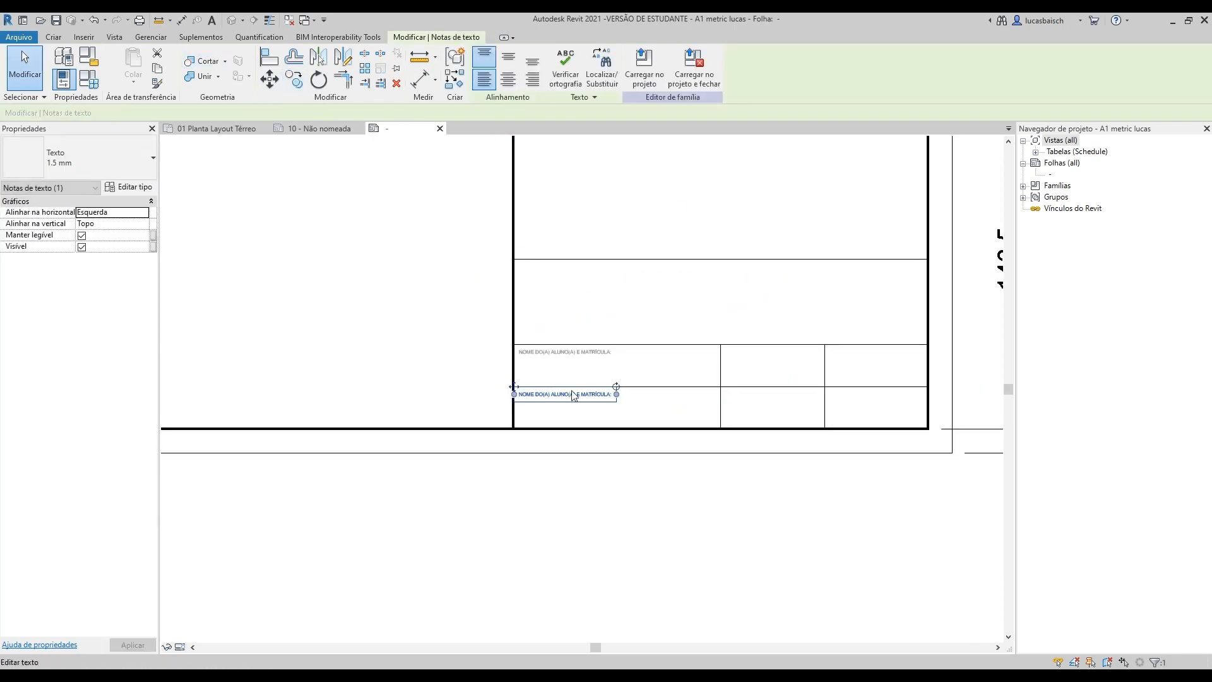
Step: Change the lower copied label to "NOME DO PROFESSOR" on a single line, without extra line breaks
left_click(581, 405)
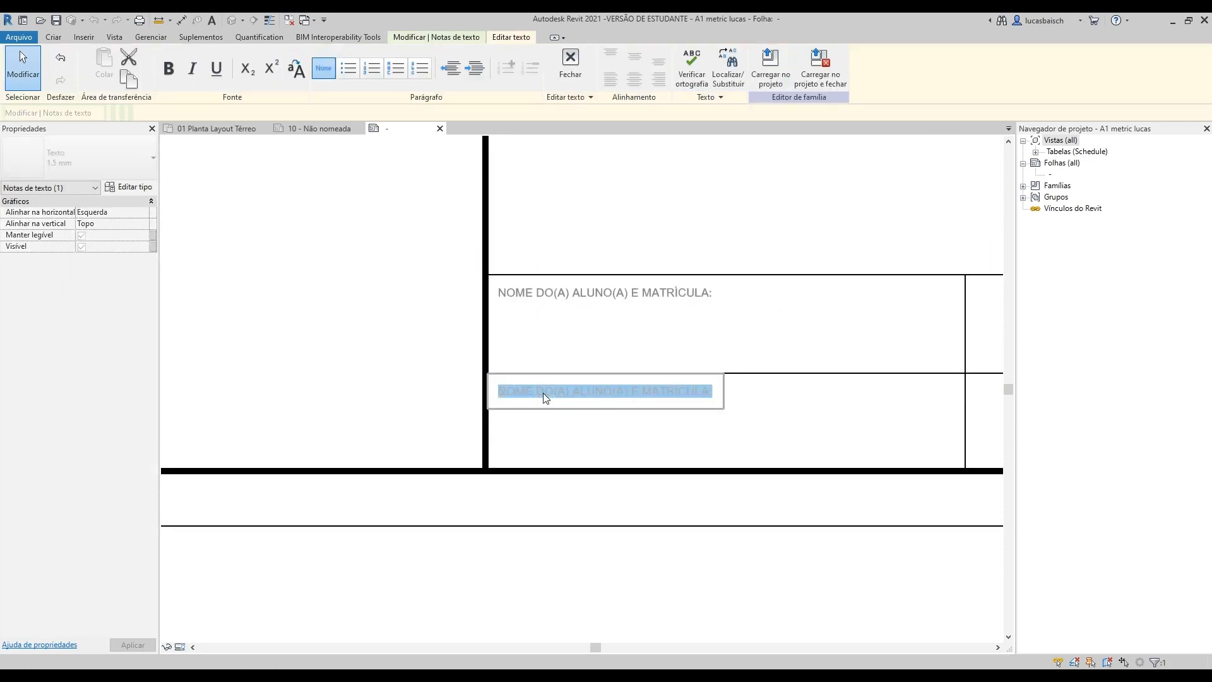
type("NOME DO PROFESSOR")
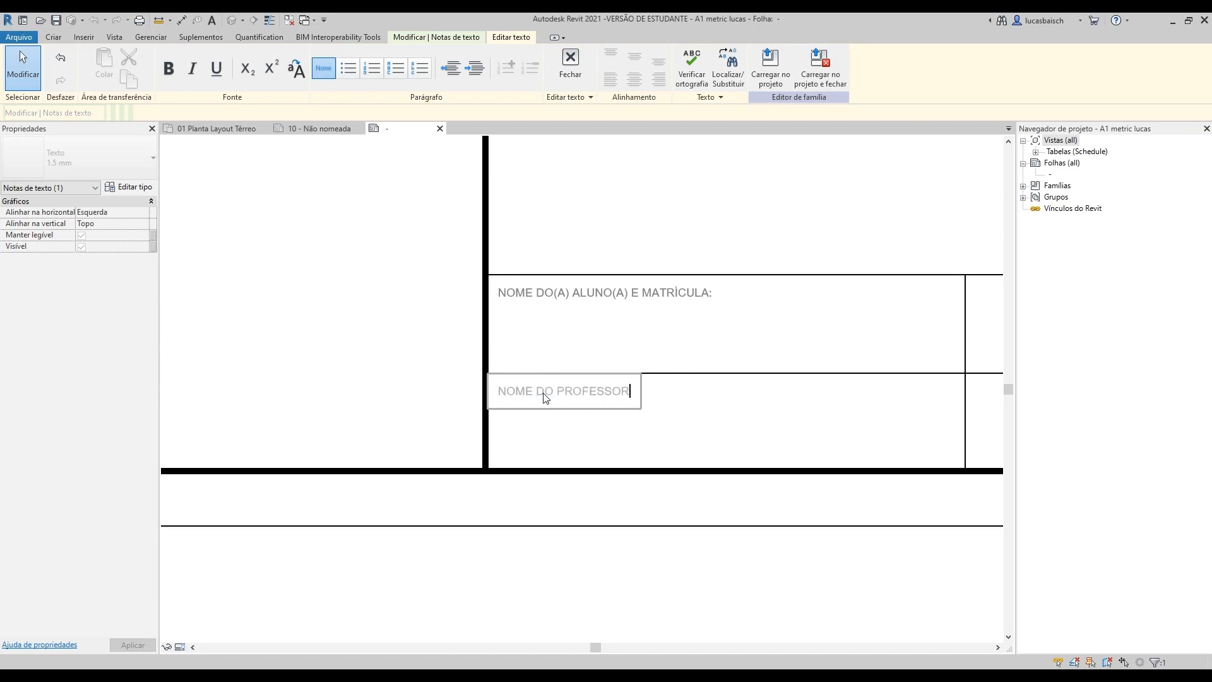
key("Return")
key("Return")
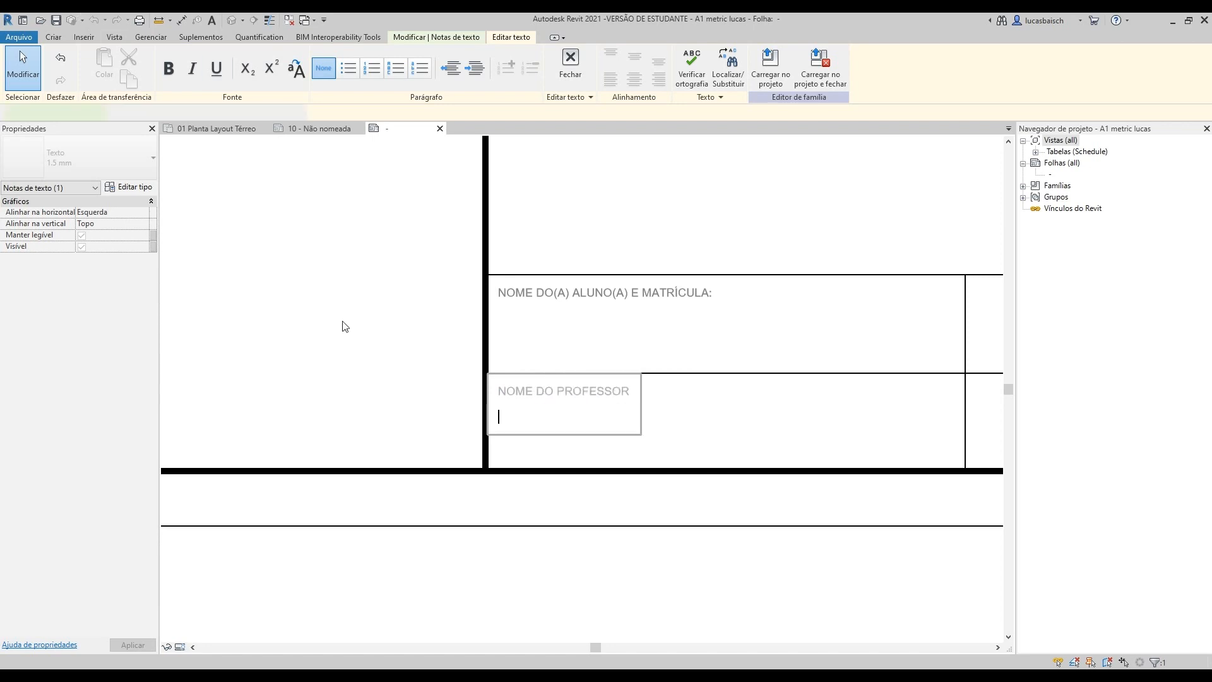
left_click(460, 346)
double_click(558, 395)
left_click_drag(603, 388, 633, 390)
left_click(633, 390)
key("Delete")
key("Delete")
left_click(703, 393)
scroll(631, 392, "down", 4)
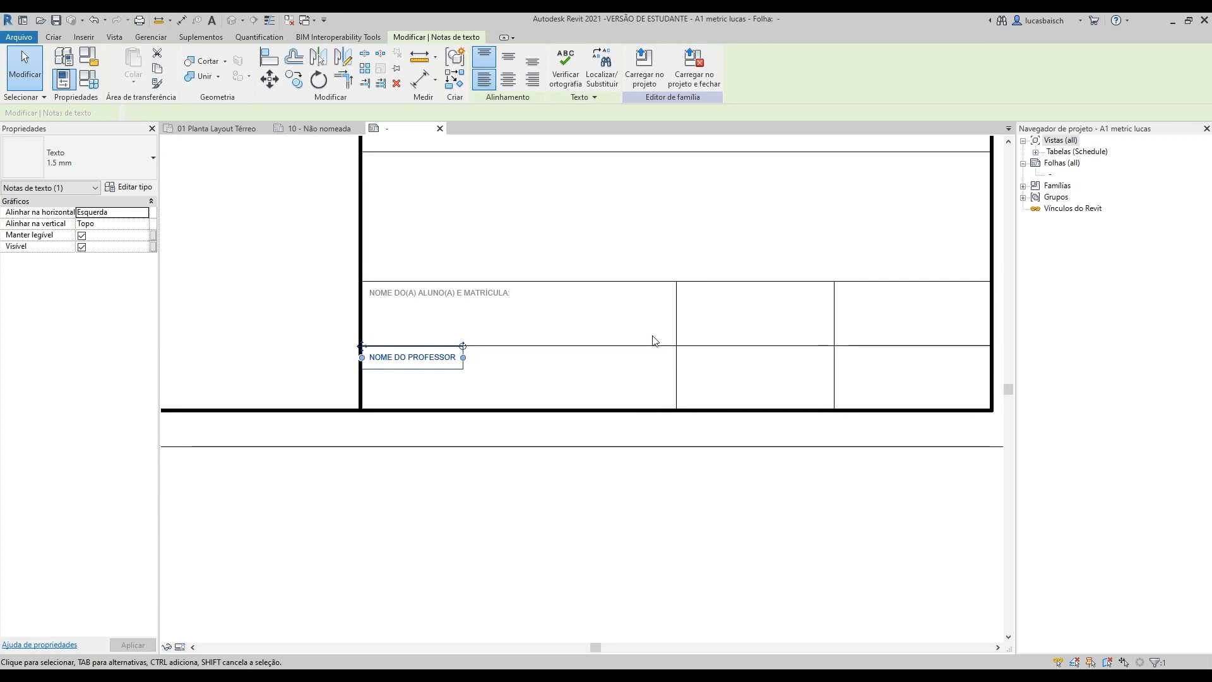
left_click(653, 337)
Step: Copy the "NOME DO PROFESSOR" label to the upper-left corner of the bottom row's middle cell
left_click(435, 357)
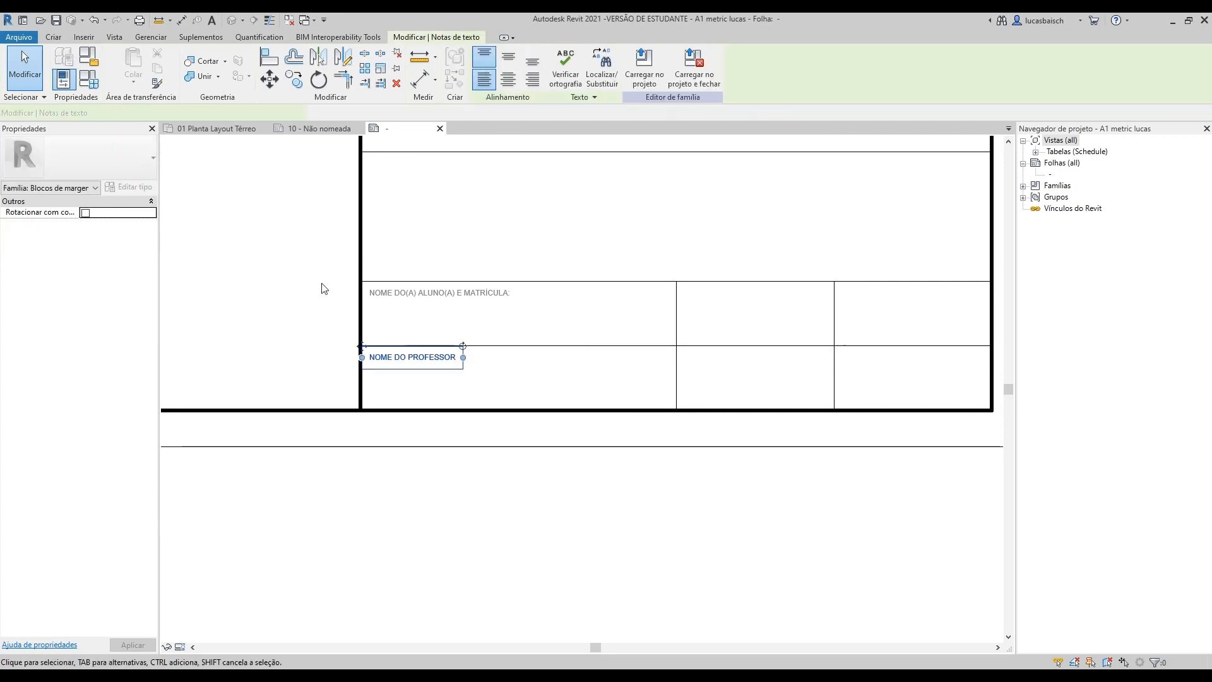
left_click(294, 79)
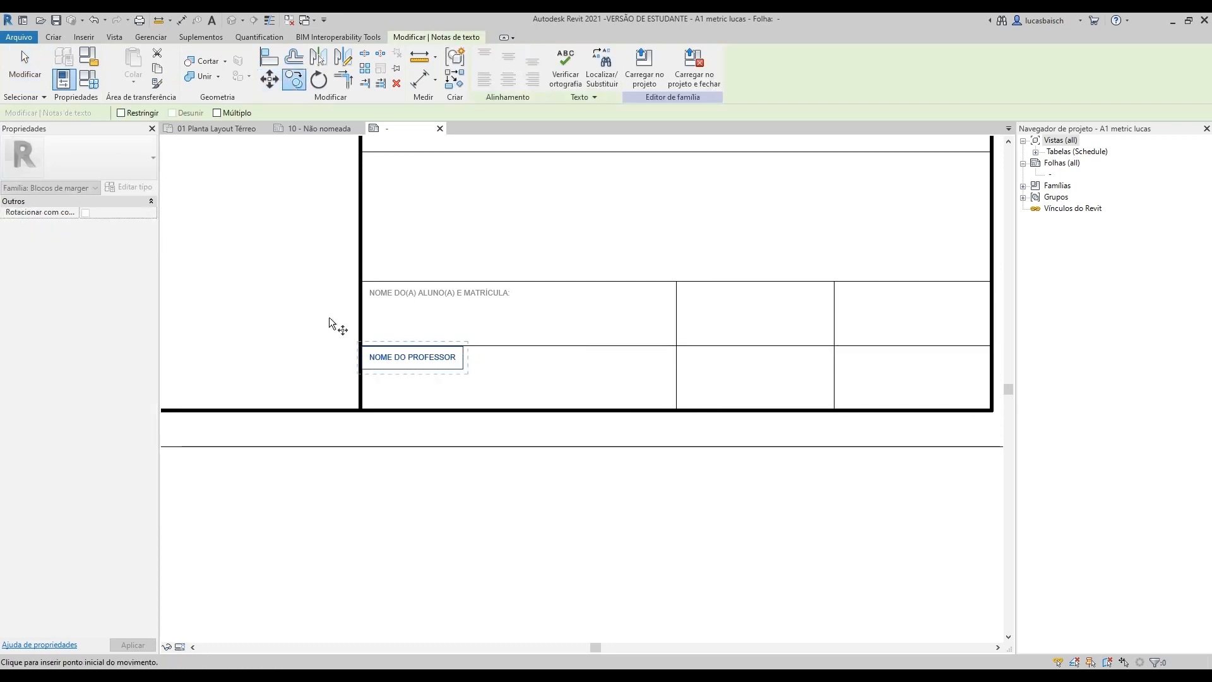
left_click(366, 351)
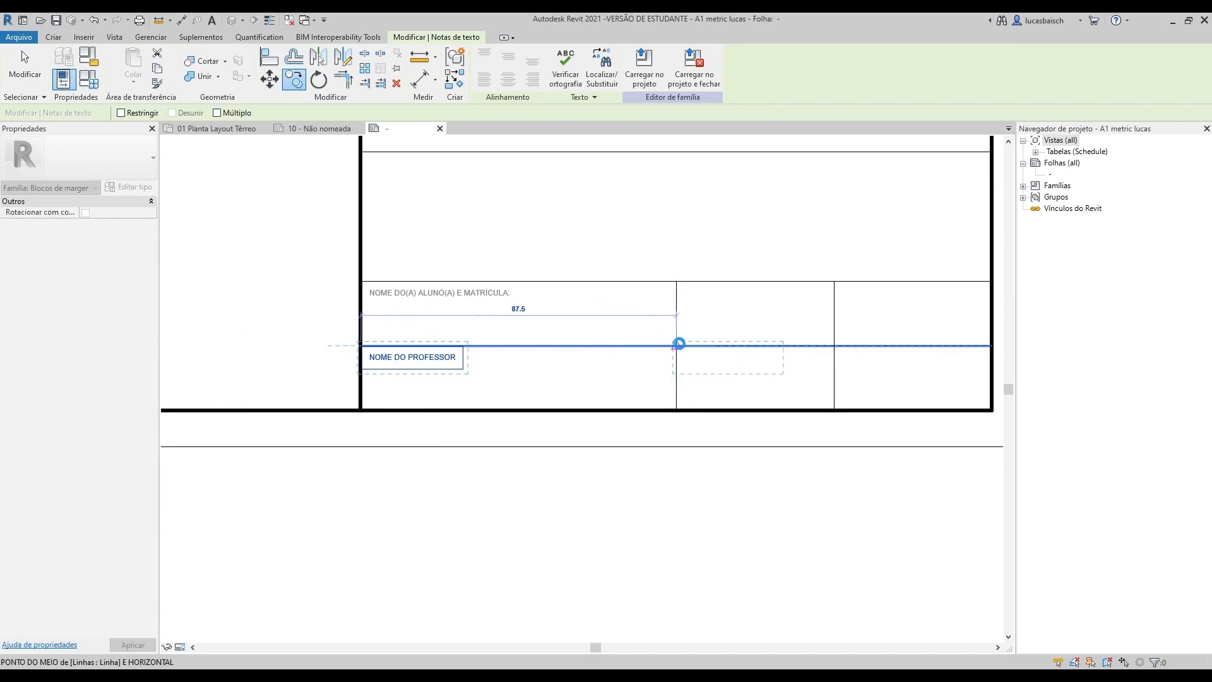
left_click(676, 344)
Step: Replace the middle cell's copied label with "DATA DE ENTREGA"
scroll(730, 369, "up", 3)
double_click(731, 368)
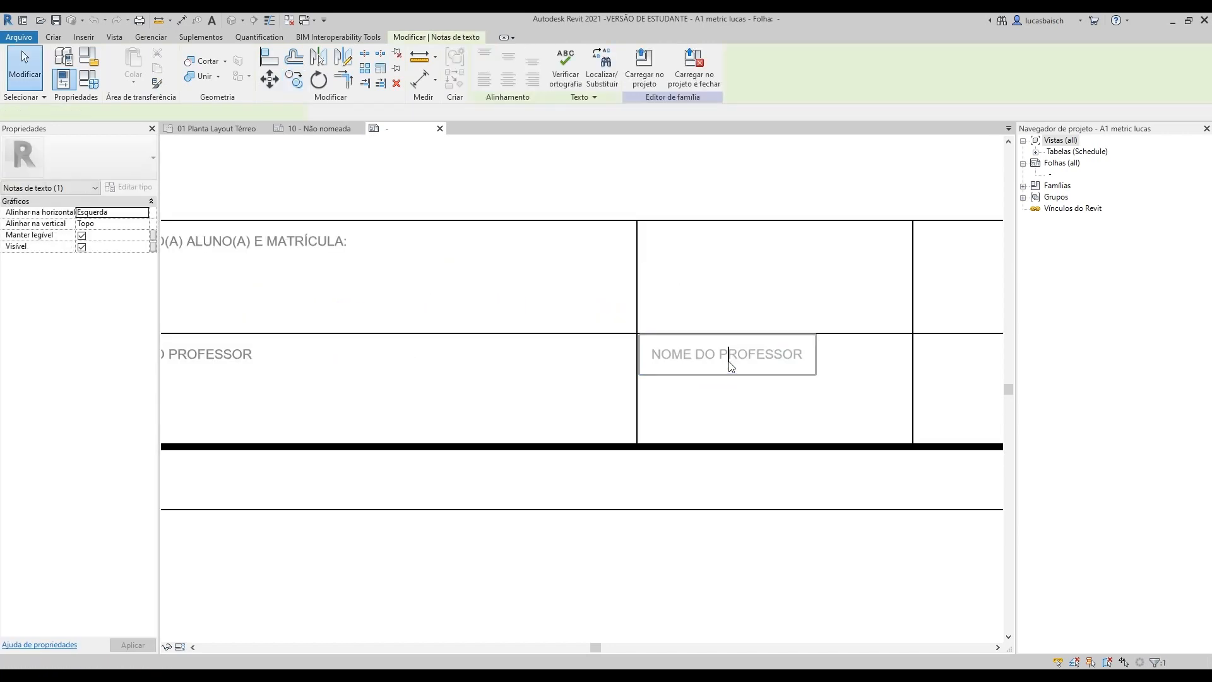
type("DA")
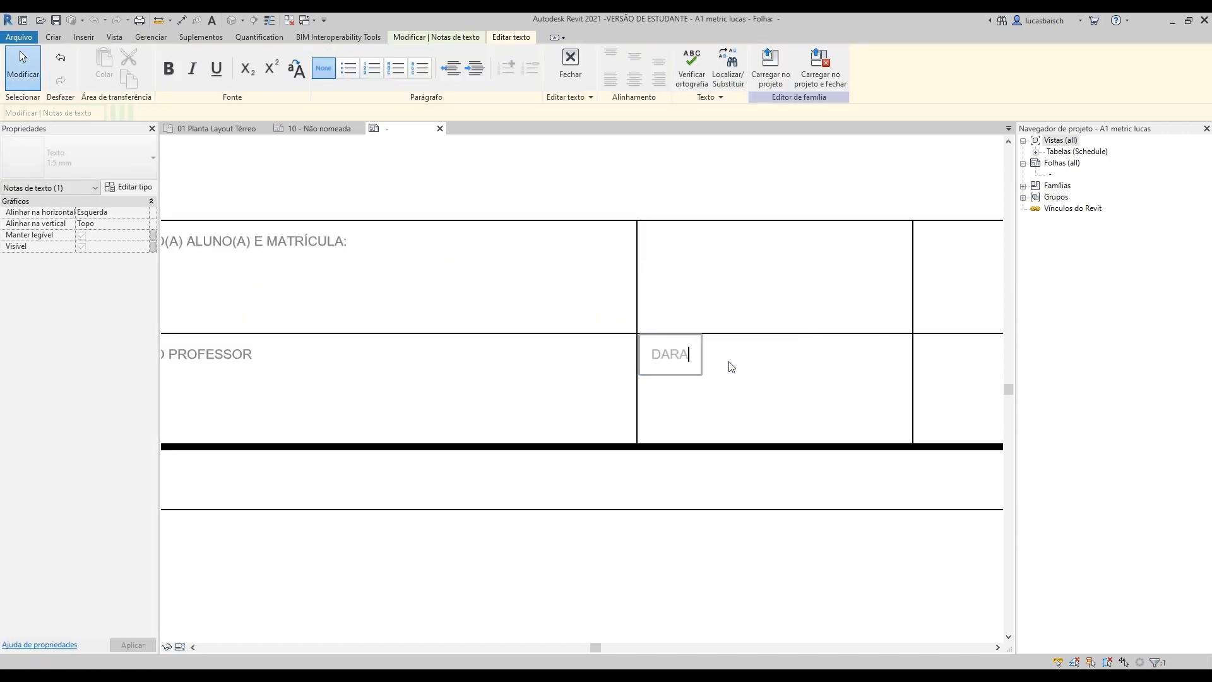
type("TA DE ENTREG")
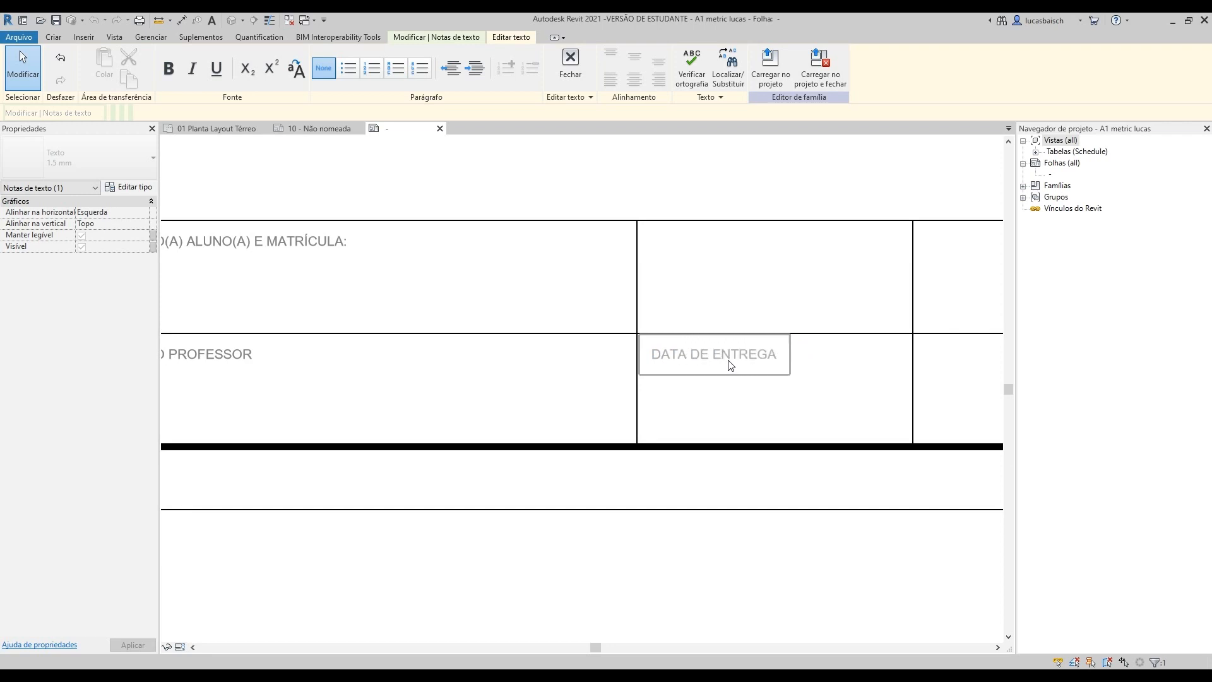
left_click(821, 387)
left_click(822, 387)
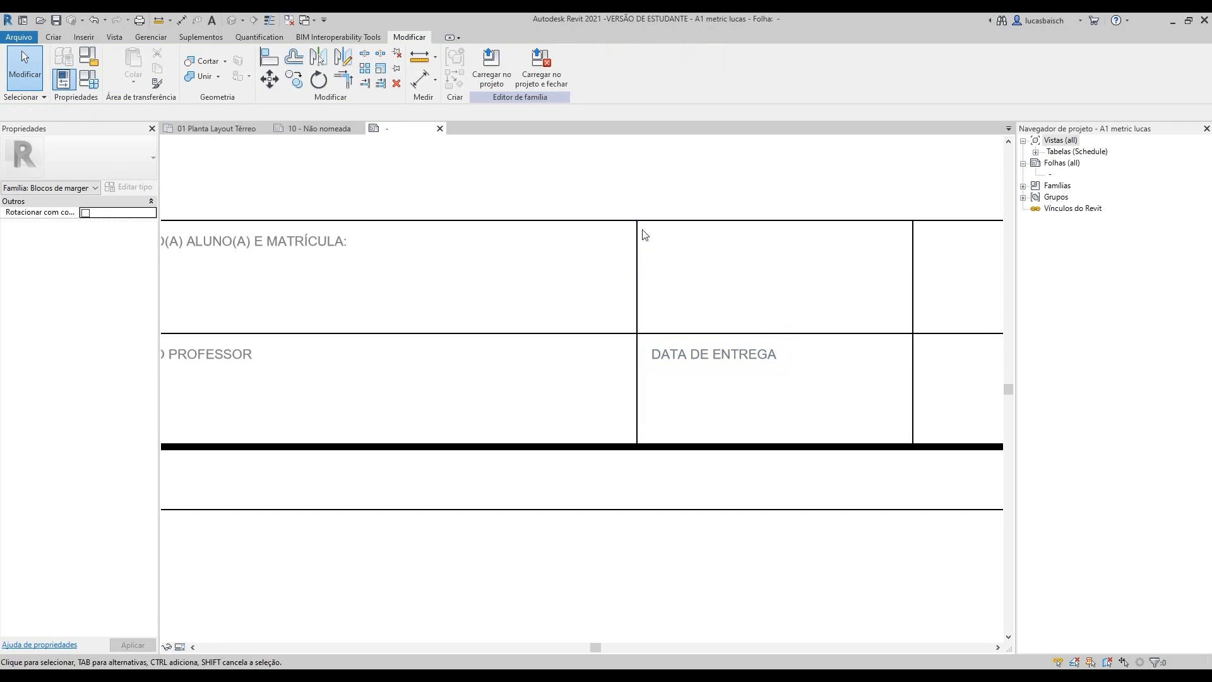
Step: Copy the "DATA DE ENTREGA" label to the upper-left corner of the right-hand cell in the row above
left_click(638, 229)
left_click_drag(637, 221, 637, 333)
left_click(684, 321)
middle_click_drag(687, 325, 366, 400)
left_click(442, 364)
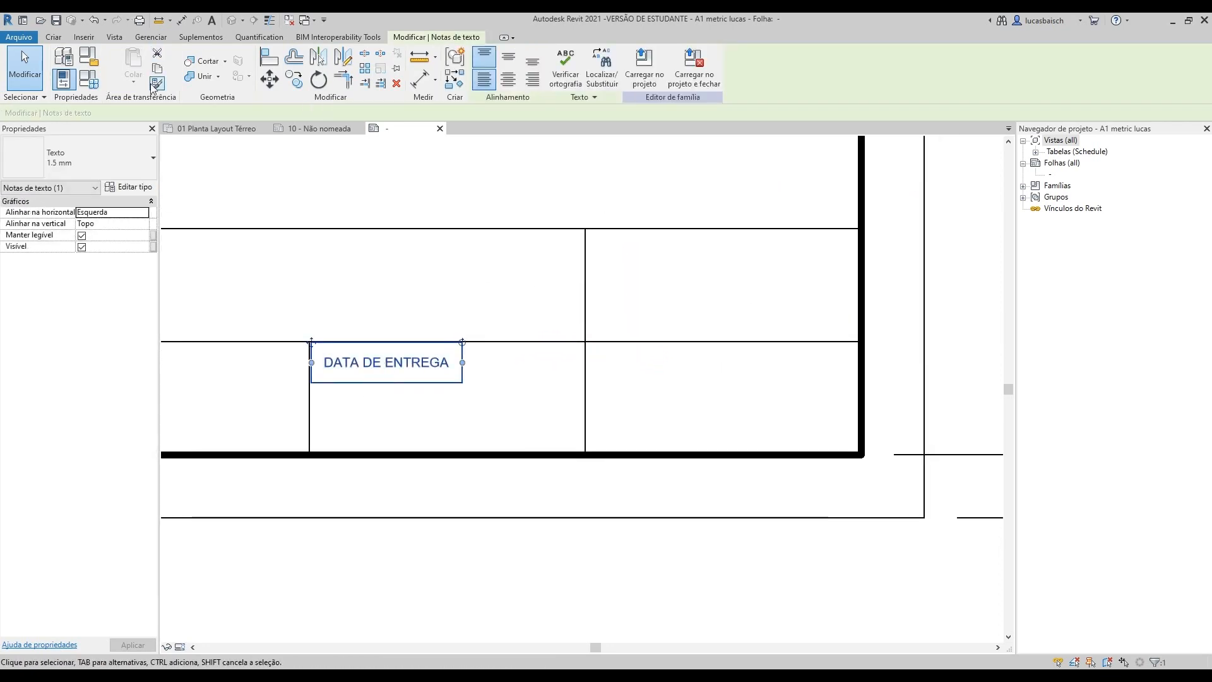
left_click(294, 79)
left_click(311, 340)
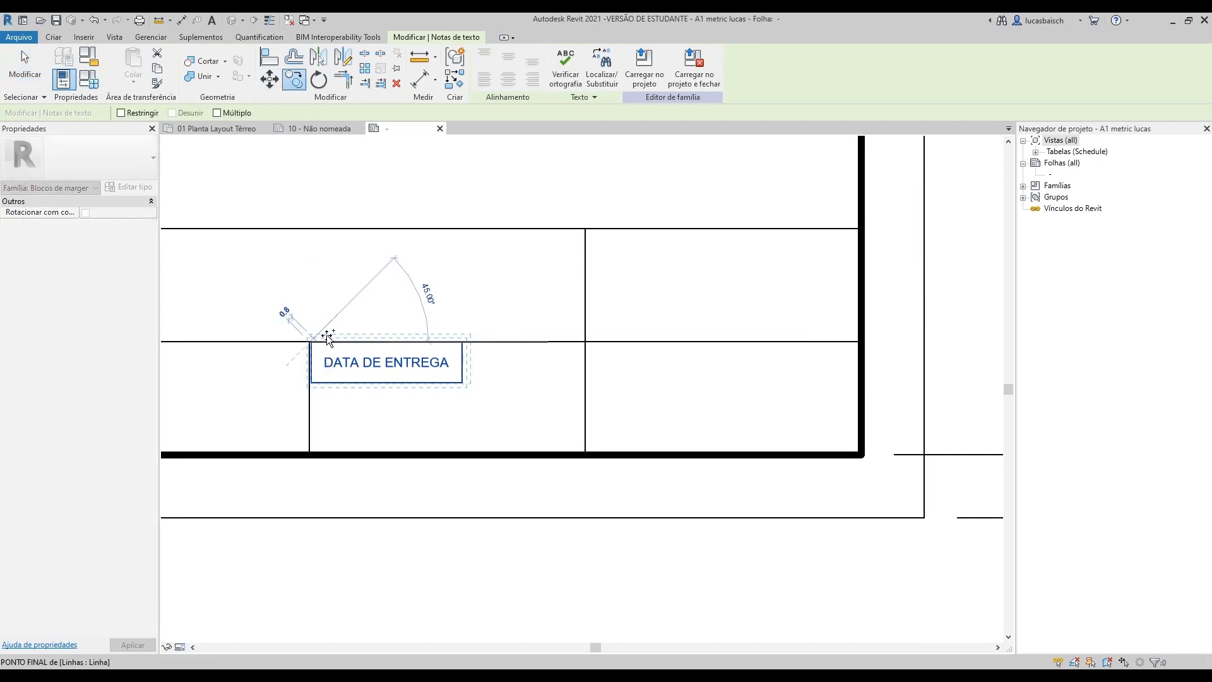
left_click(587, 230)
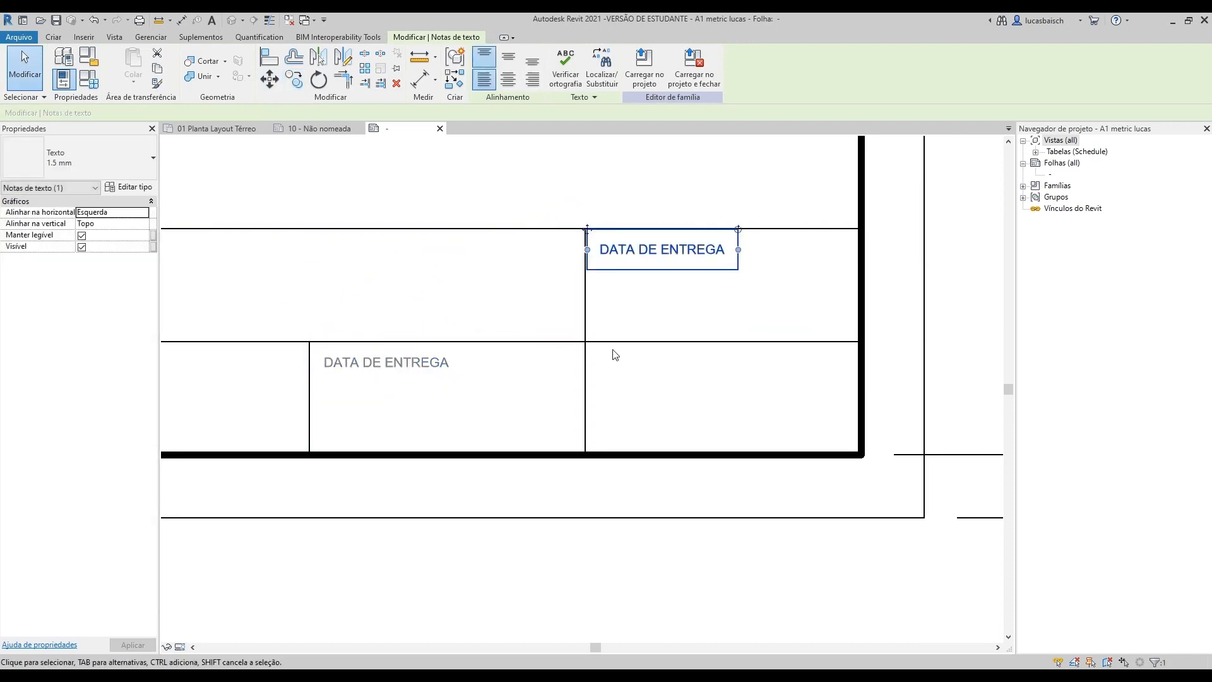
Step: Copy that label again to the upper-left corner of the bottom row's right-hand cell
left_click(294, 80)
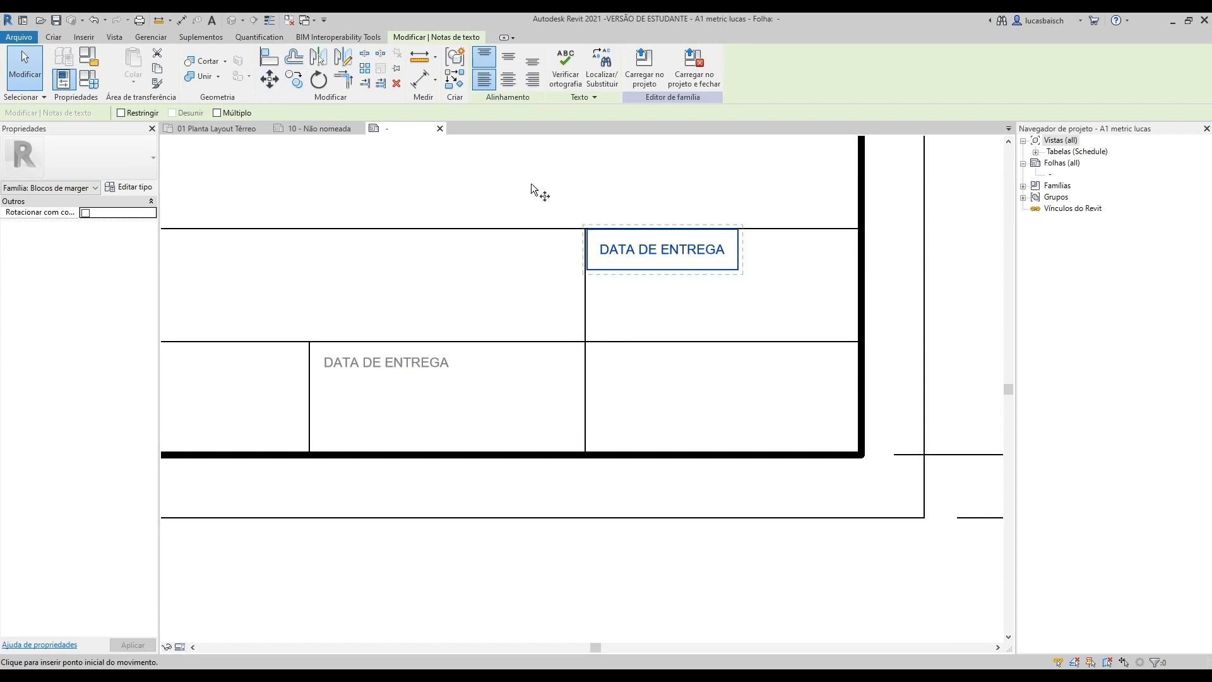
left_click(588, 230)
left_click(587, 341)
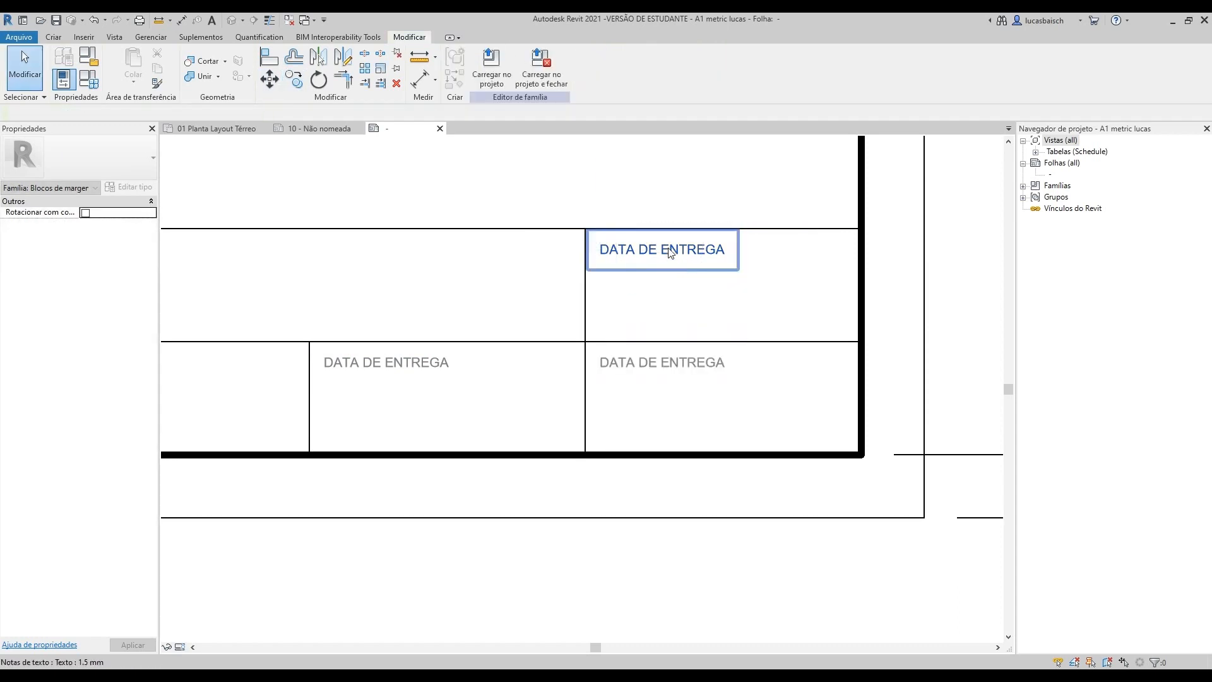
Step: Change the copied label in the upper right-hand cell to "ESCALA"
double_click(670, 251)
key("ctrl+a")
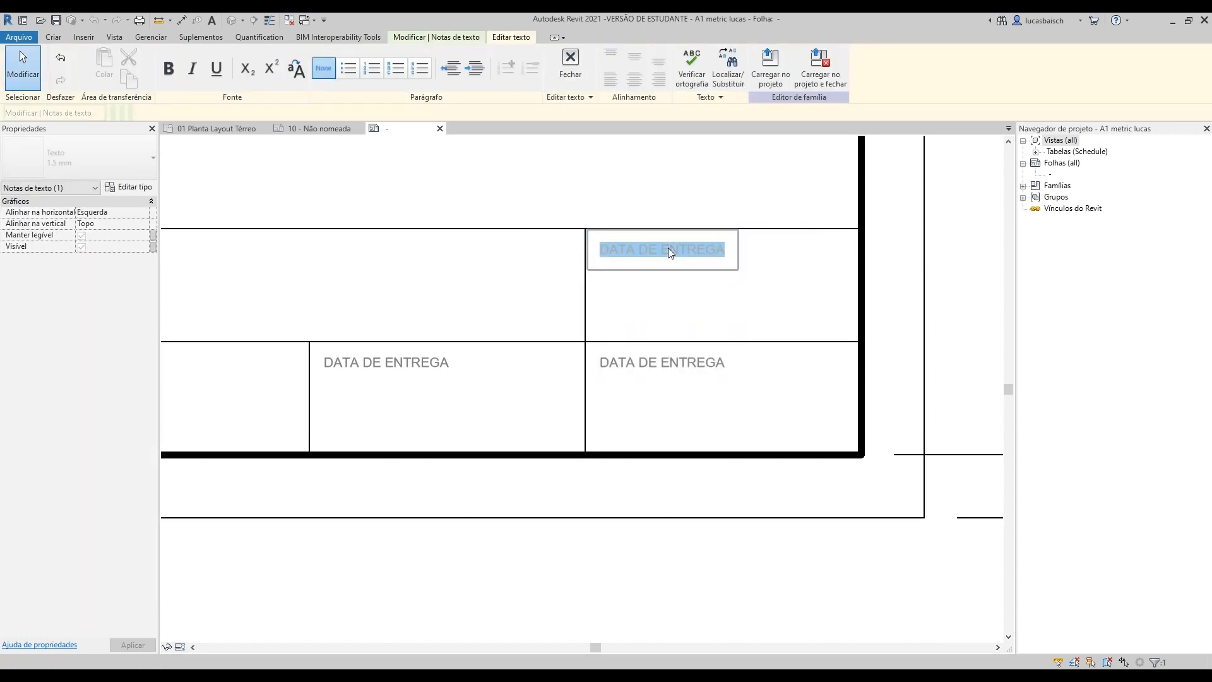
type("ESCALA")
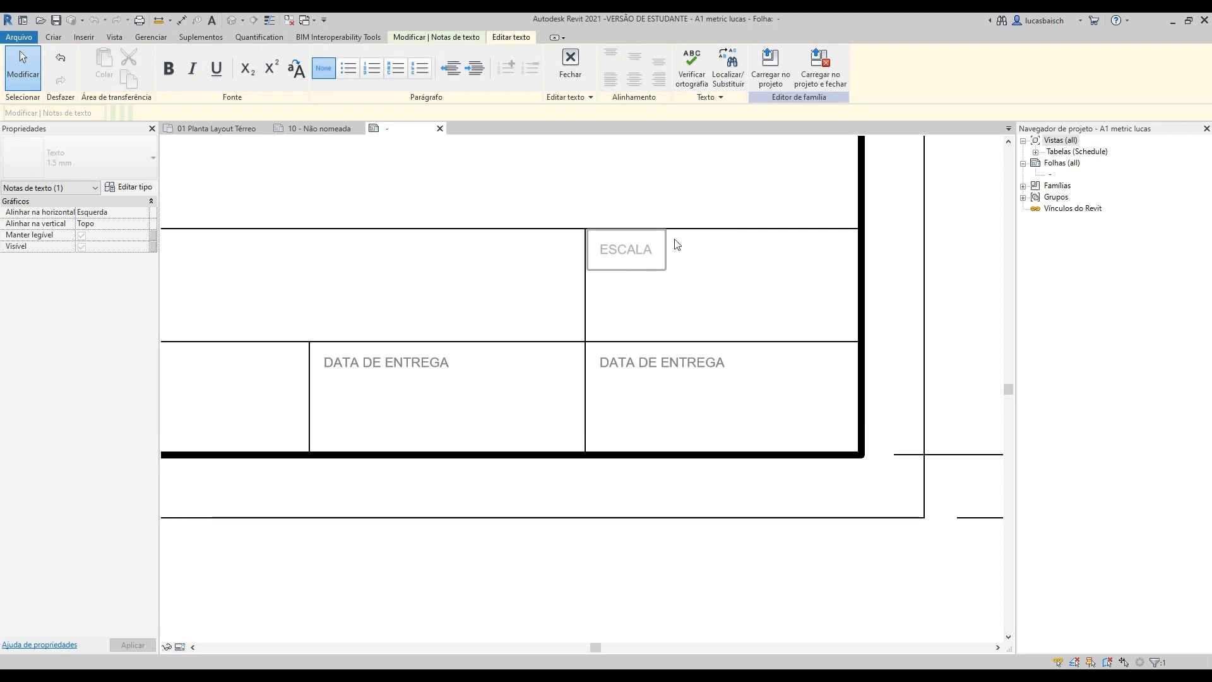
Step: Replace the bottom right-hand cell's copied label with "PRANCHA"
left_click(675, 369)
double_click(675, 365)
key("ctrl+a")
type("PRANCHA")
left_click(185, 168)
left_click(540, 261)
Step: Draw a 10 mm horizontal fold mark across the right margin at mid-height, from the inner frame to the sheet edge
scroll(625, 406, "down", 6)
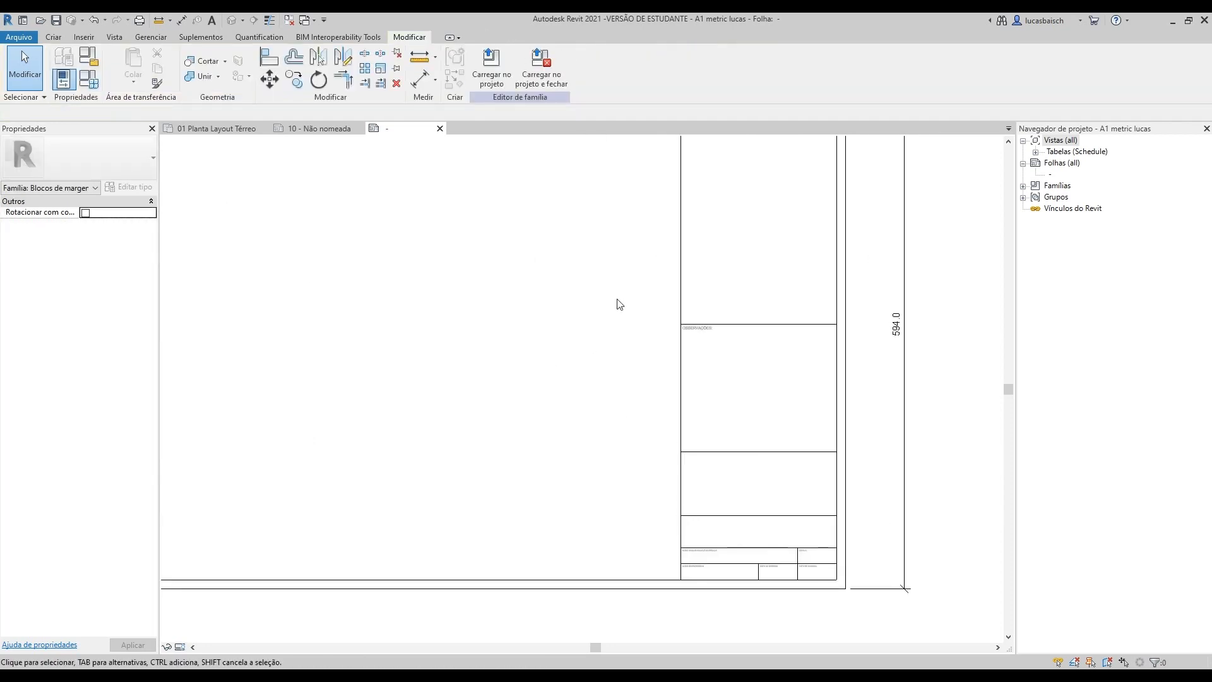
middle_click_drag(605, 349, 612, 349)
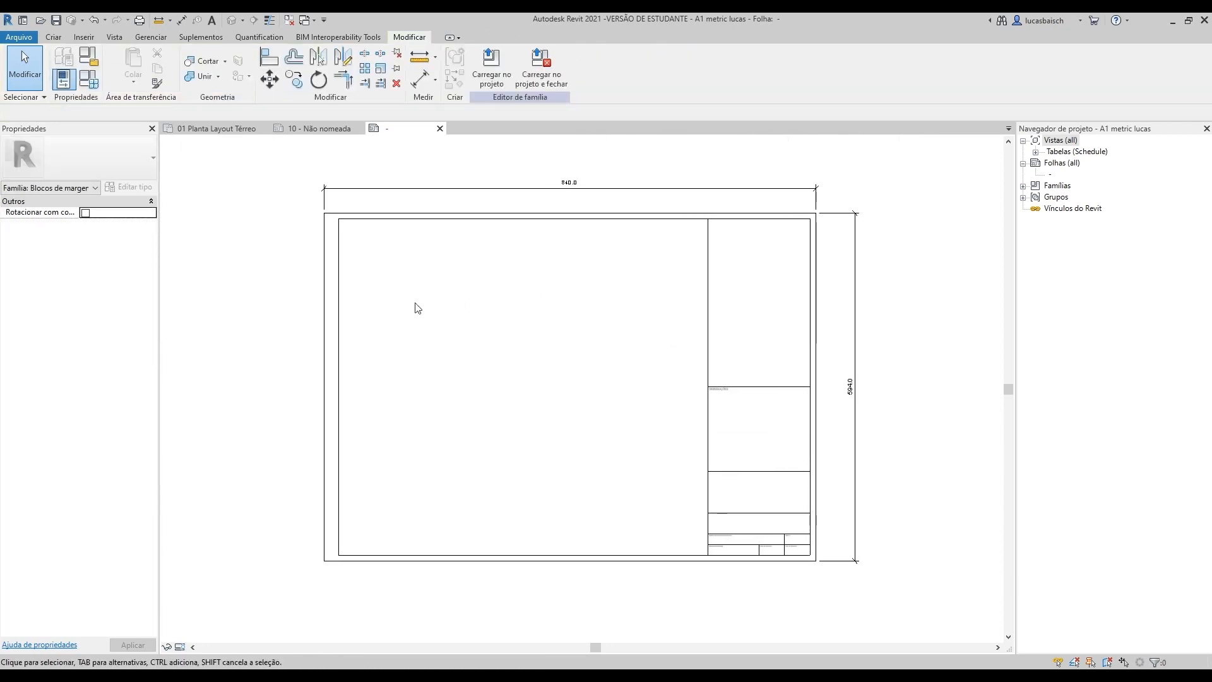
left_click(54, 37)
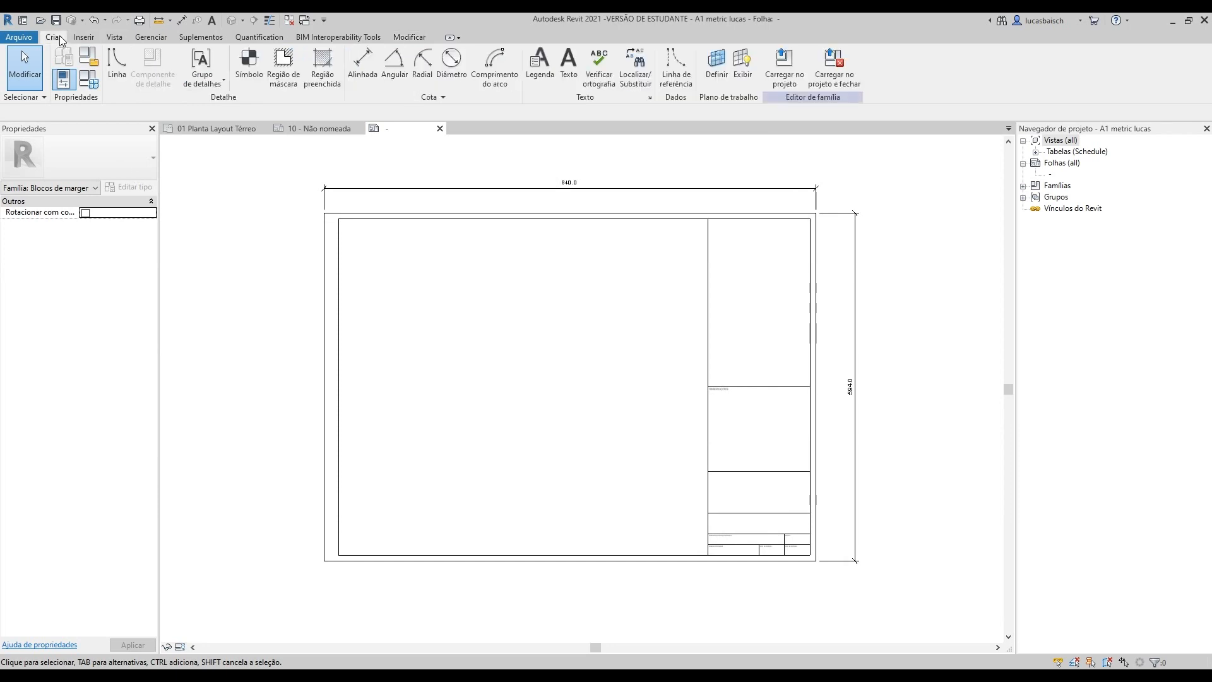
left_click(117, 62)
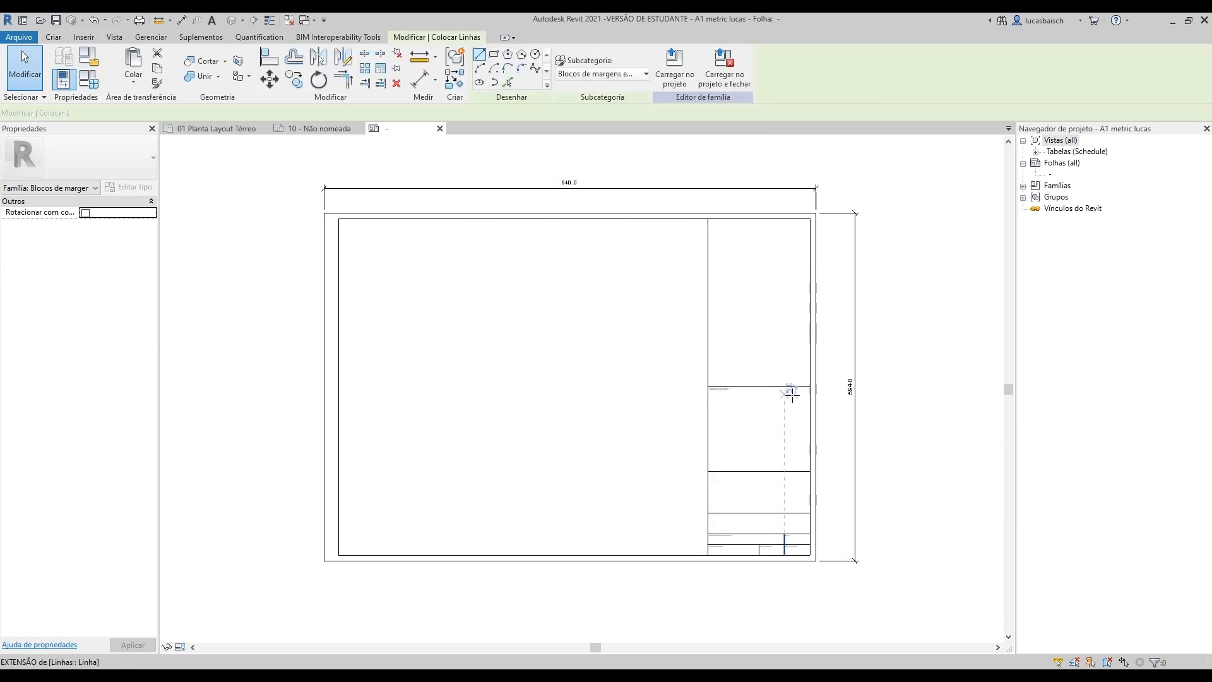
scroll(827, 385, "up", 5)
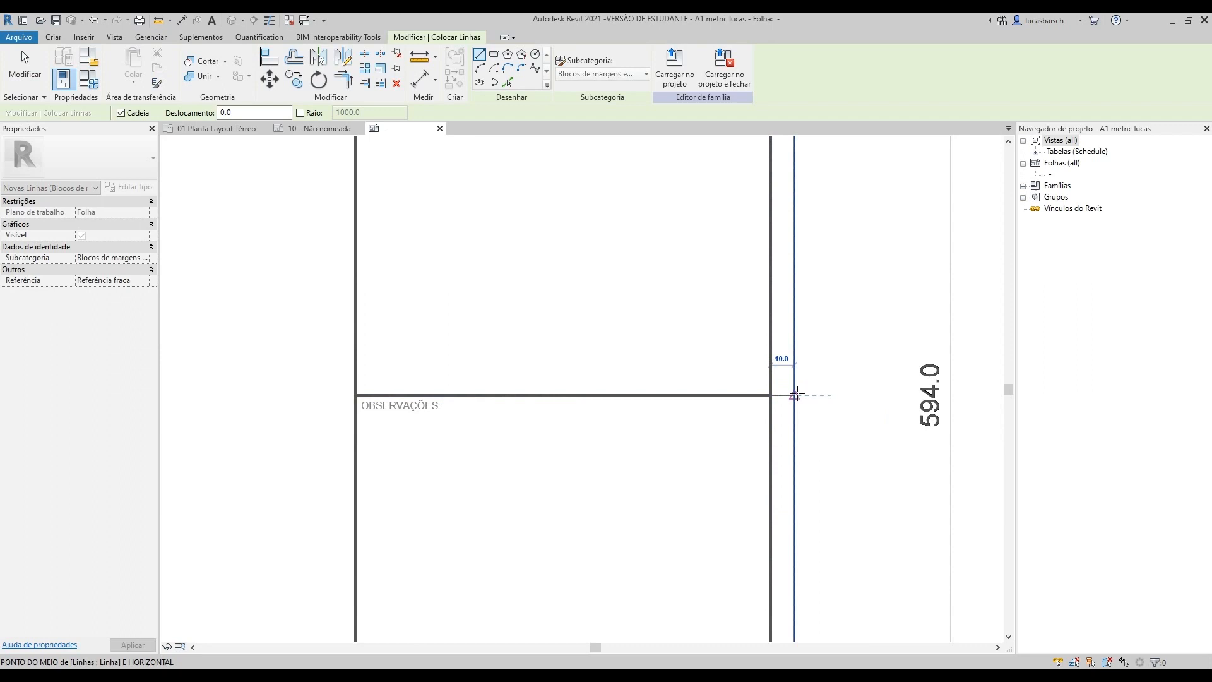
left_click(787, 396)
key("Escape")
key("Escape")
Step: Mirror a copy of the fold mark to the left margin about the vertical axis through the top edge's midpoint
scroll(787, 396, "down", 4)
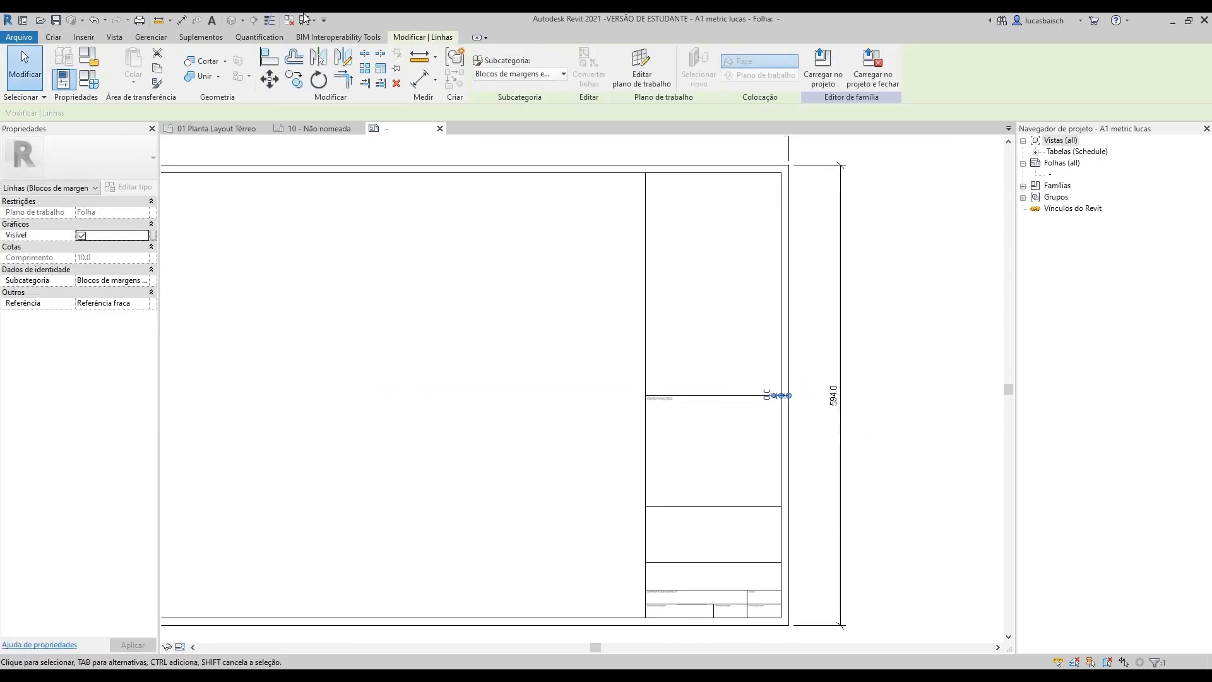
left_click(348, 64)
scroll(576, 351, "down", 2)
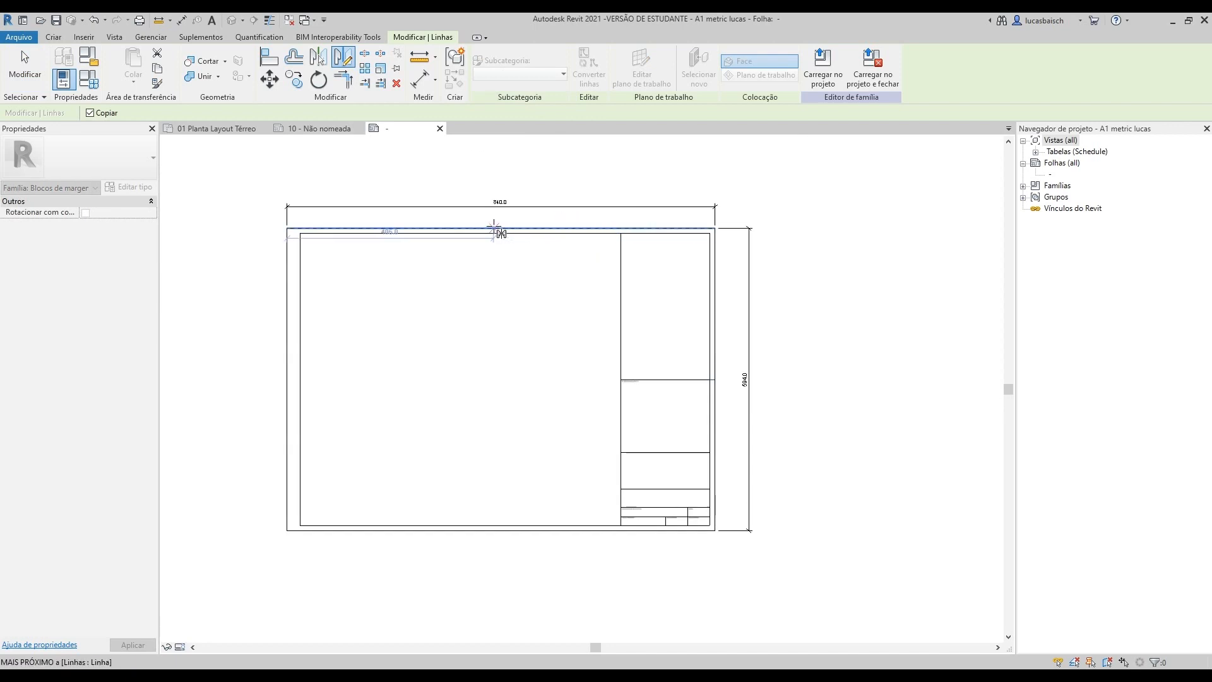
left_click(501, 228)
left_click(501, 262)
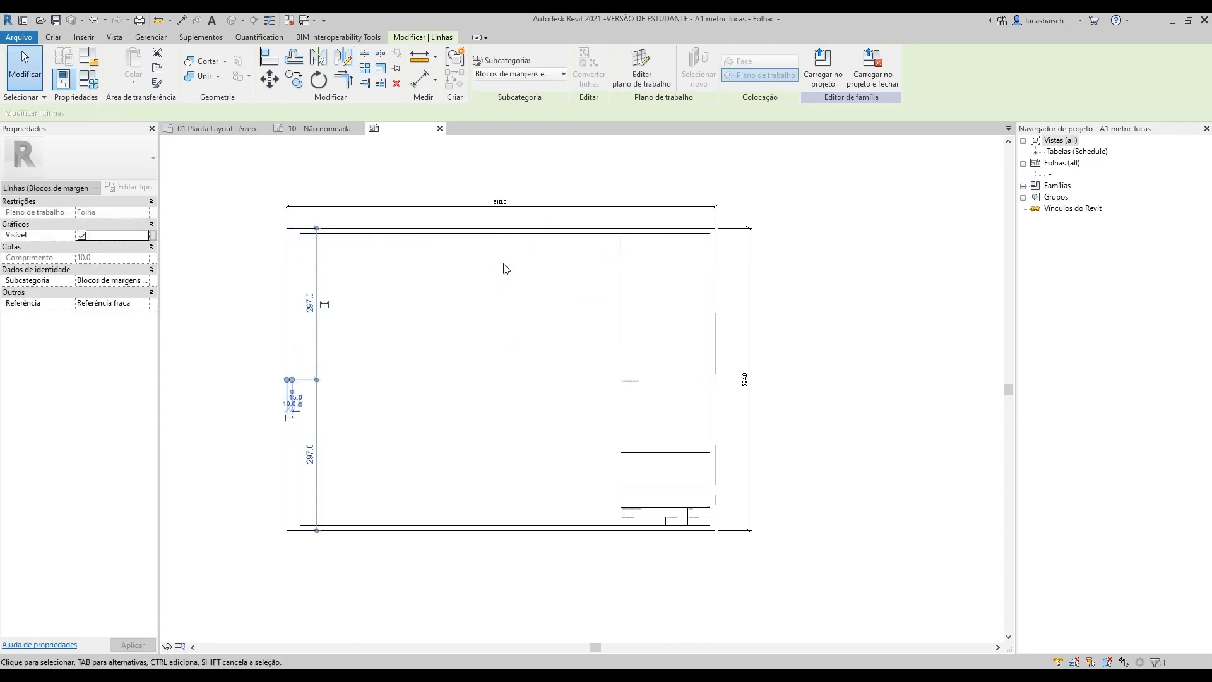
Step: Extend the left margin's mirrored fold mark to reach the inner frame line
left_click(443, 301)
scroll(300, 376, "up", 3)
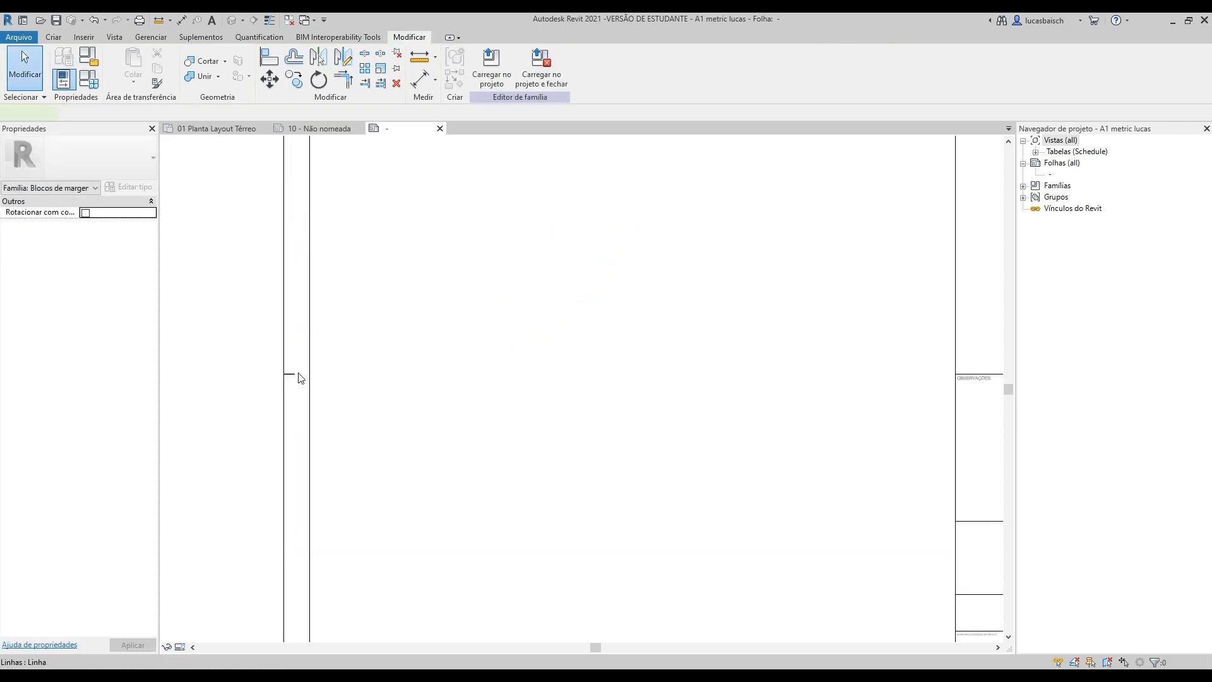
left_click(297, 374)
scroll(297, 374, "up", 2)
left_click_drag(292, 375, 320, 379)
key("Escape")
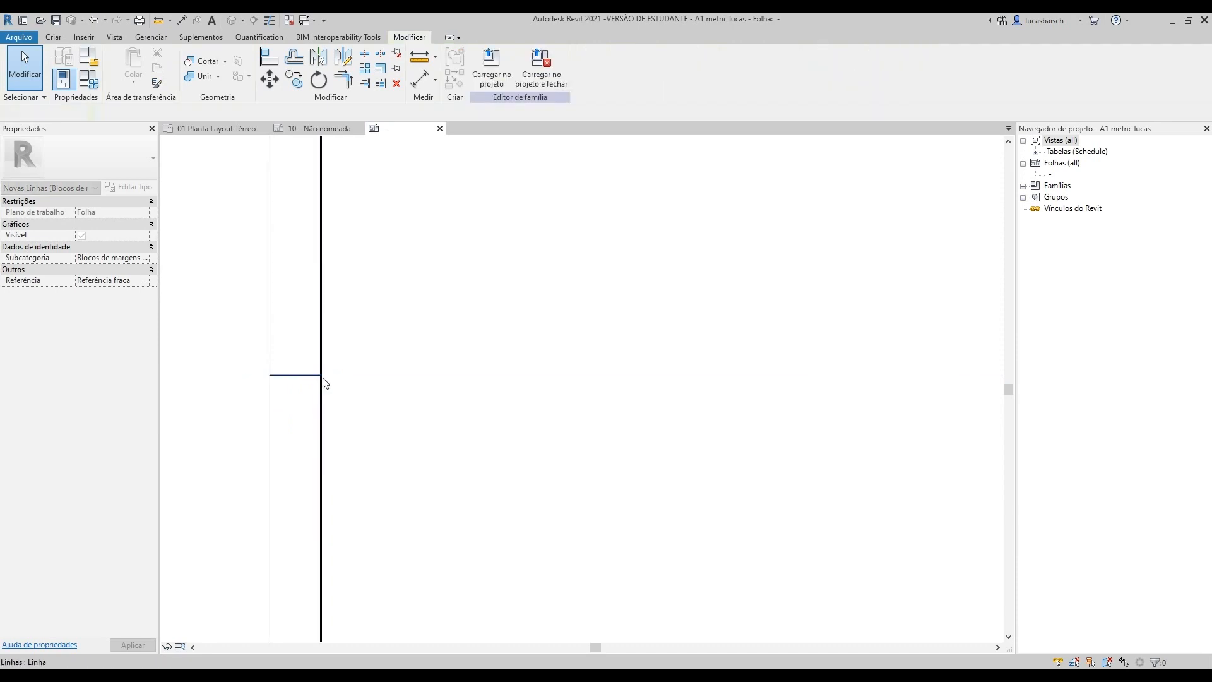
Step: Draw a vertical fold mark across the top margin, in line with the stamp column's left edge
scroll(476, 456, "down", 3)
middle_click_drag(828, 313, 590, 310)
scroll(659, 249, "up", 2)
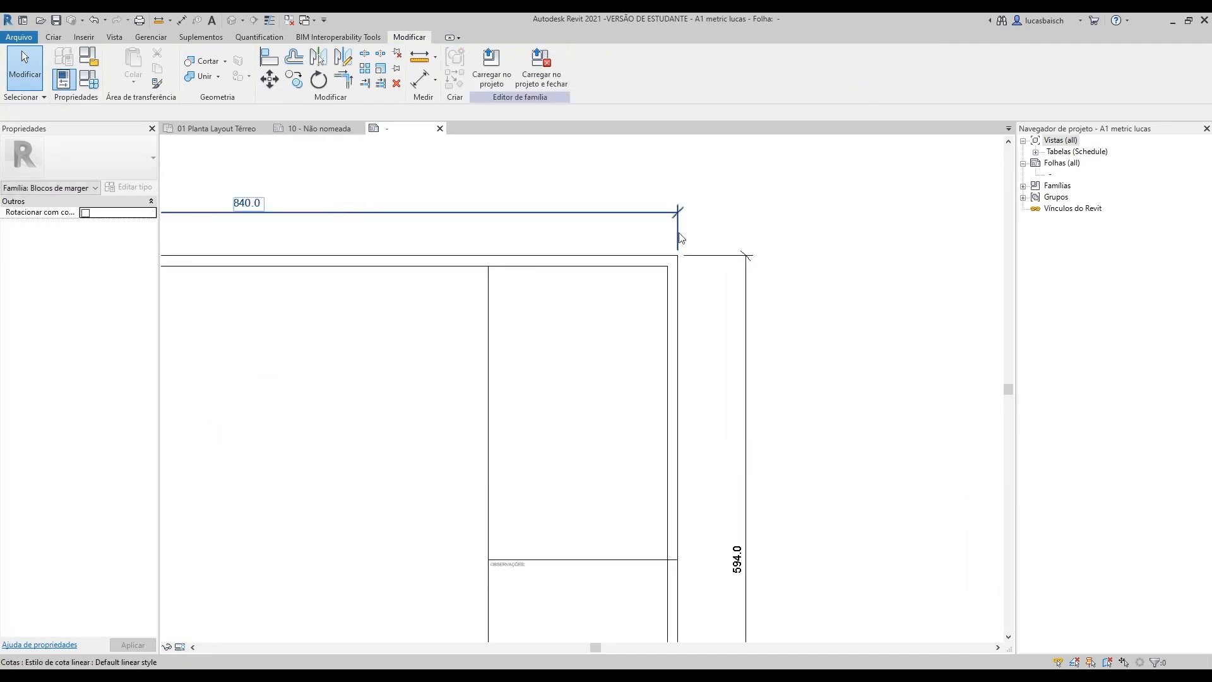
left_click(53, 37)
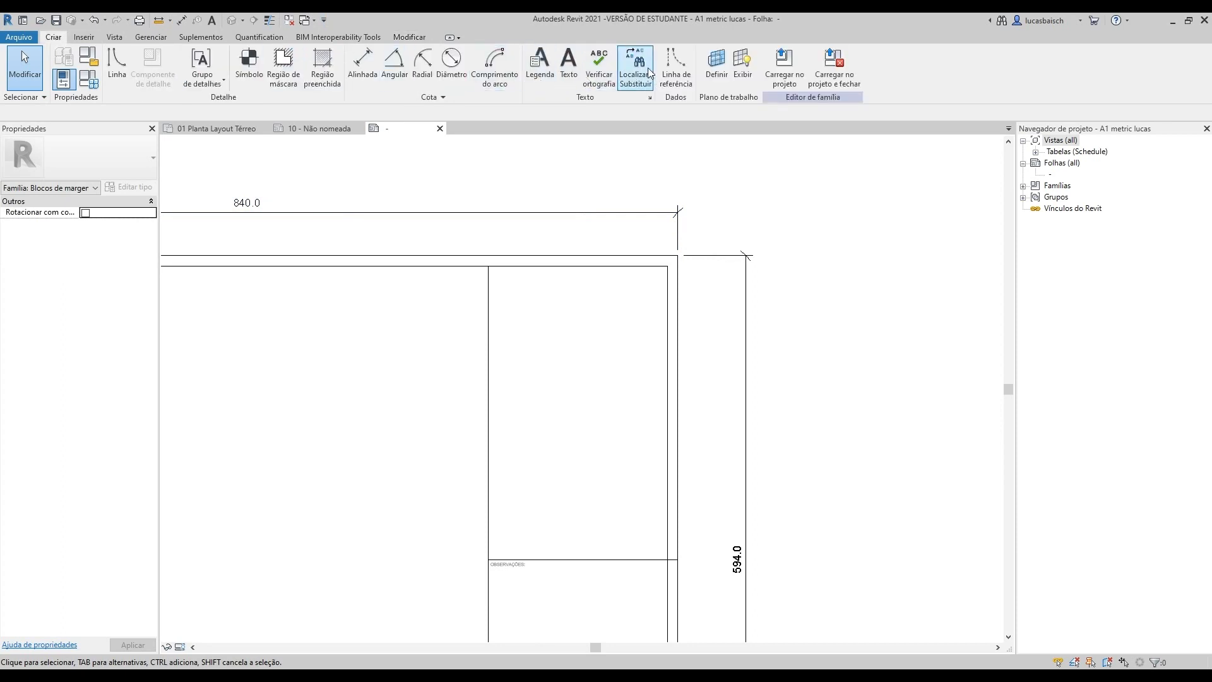
left_click(122, 67)
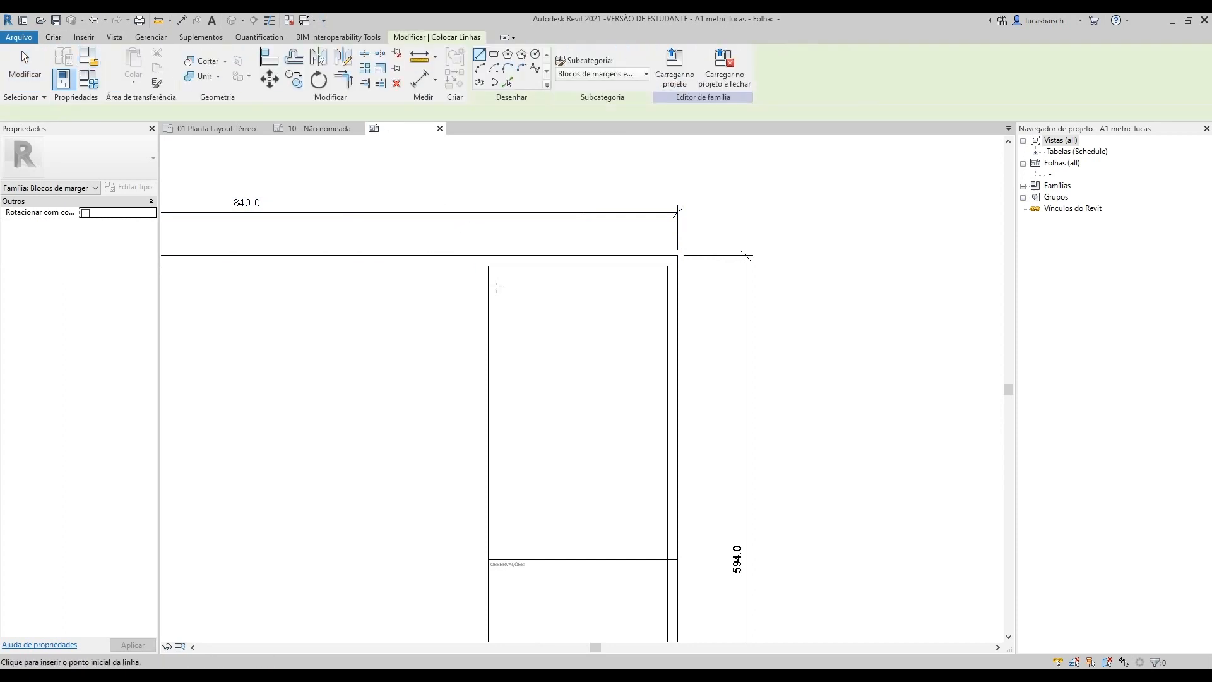
left_click(488, 265)
left_click(489, 255)
key("Escape")
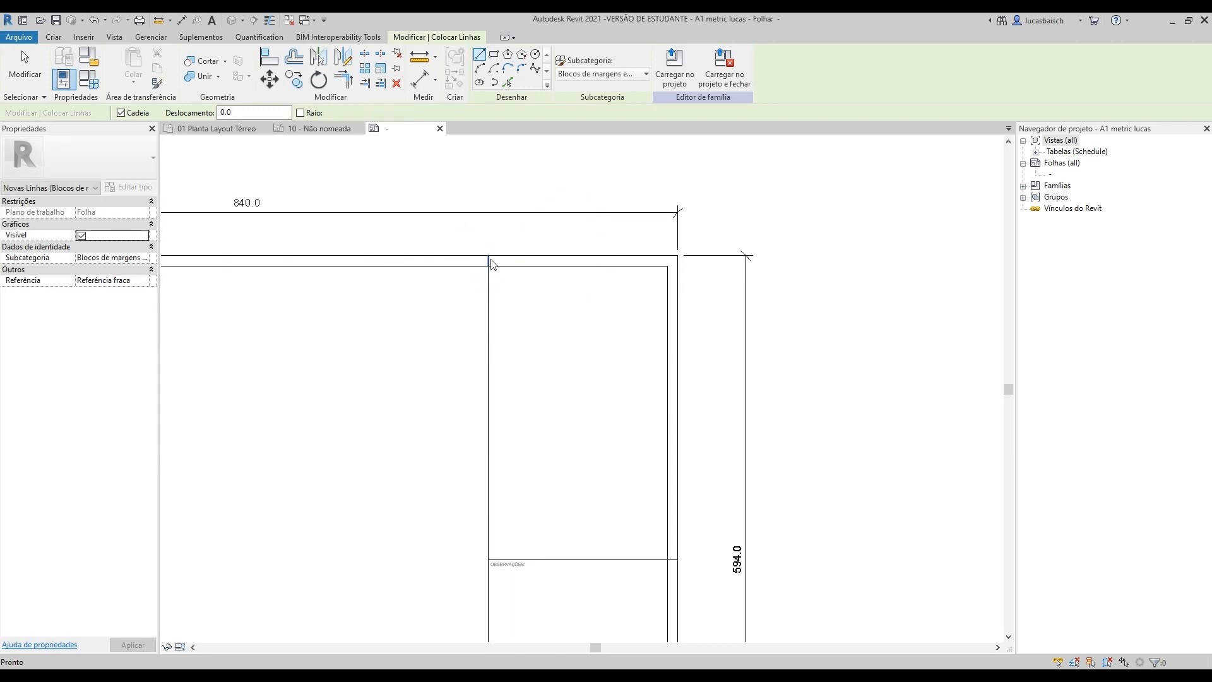
key("Escape")
left_click(488, 264)
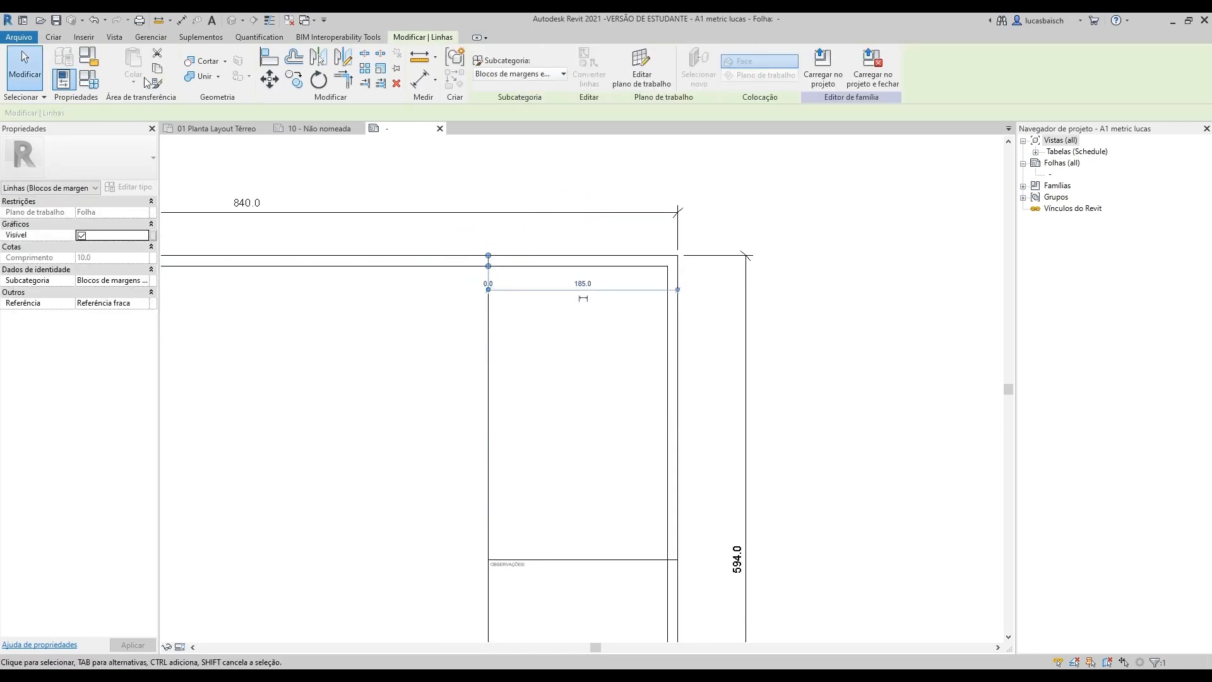
left_click(294, 79)
left_click(550, 187)
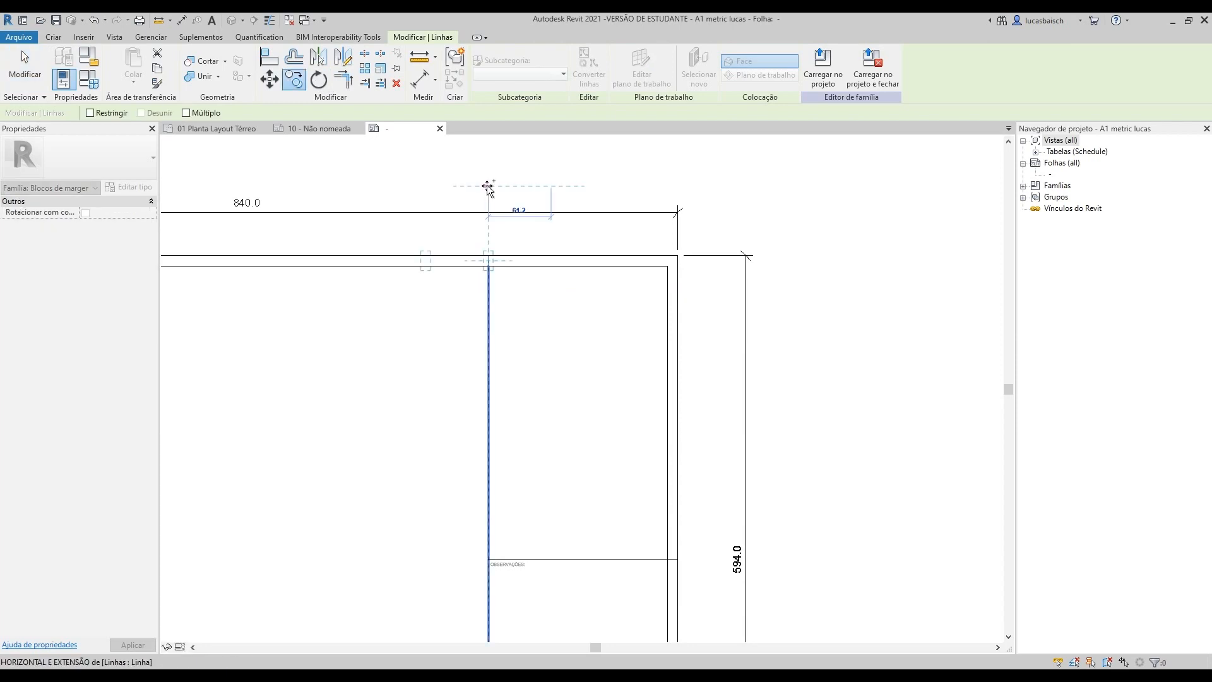
key("Escape")
key("Escape")
Step: Copy the top margin's fold mark 185 mm to the left
left_click(486, 263)
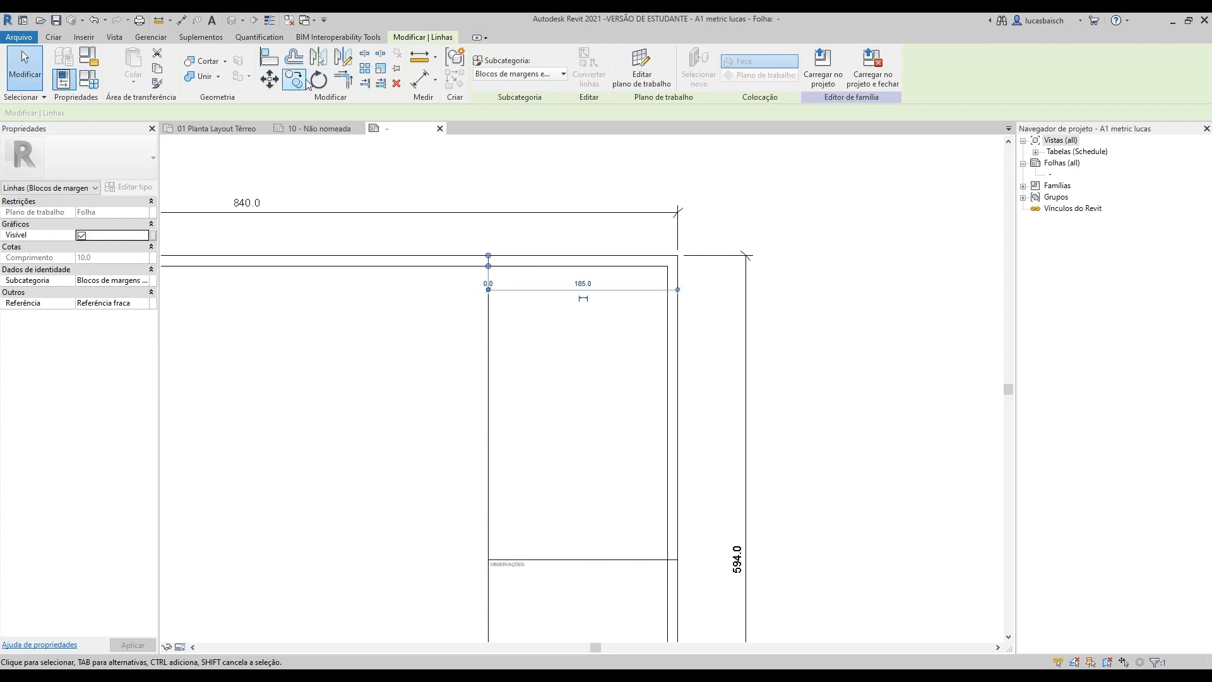
left_click(295, 79)
left_click(554, 178)
type("18")
key("Return")
scroll(643, 252, "down", 5)
key("Escape")
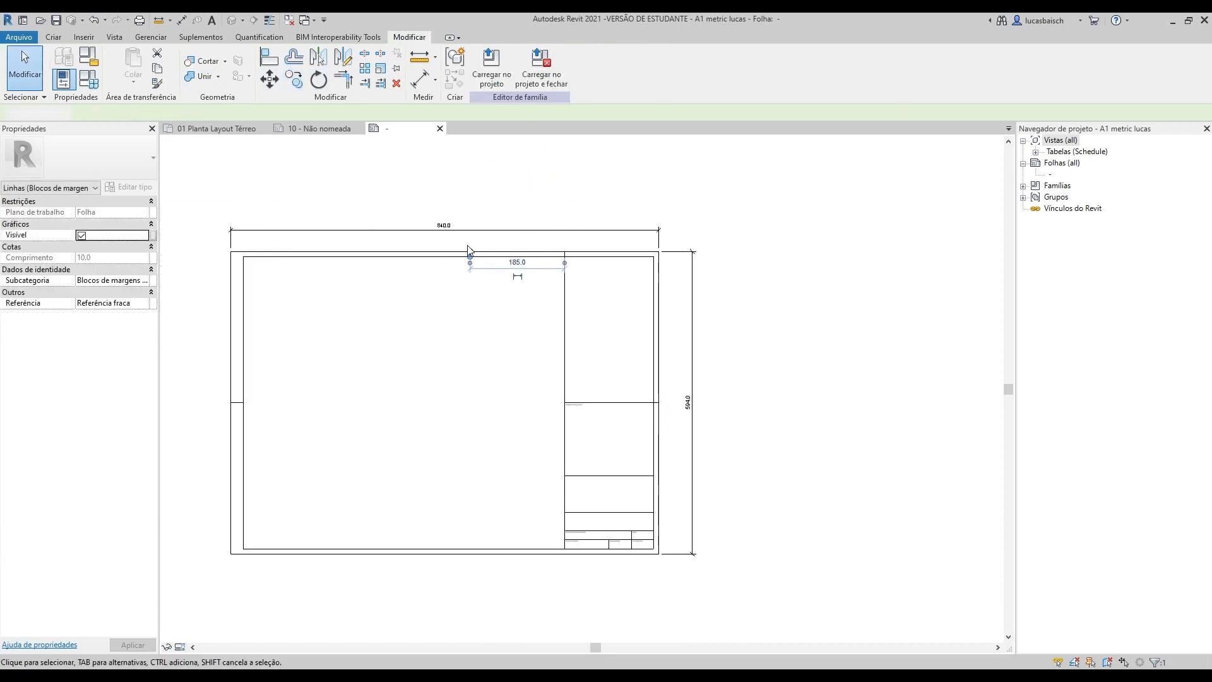
Step: Copy the leftmost top fold mark 130 mm further left along the top margin
scroll(469, 254, "up", 4)
middle_click_drag(475, 256, 674, 246)
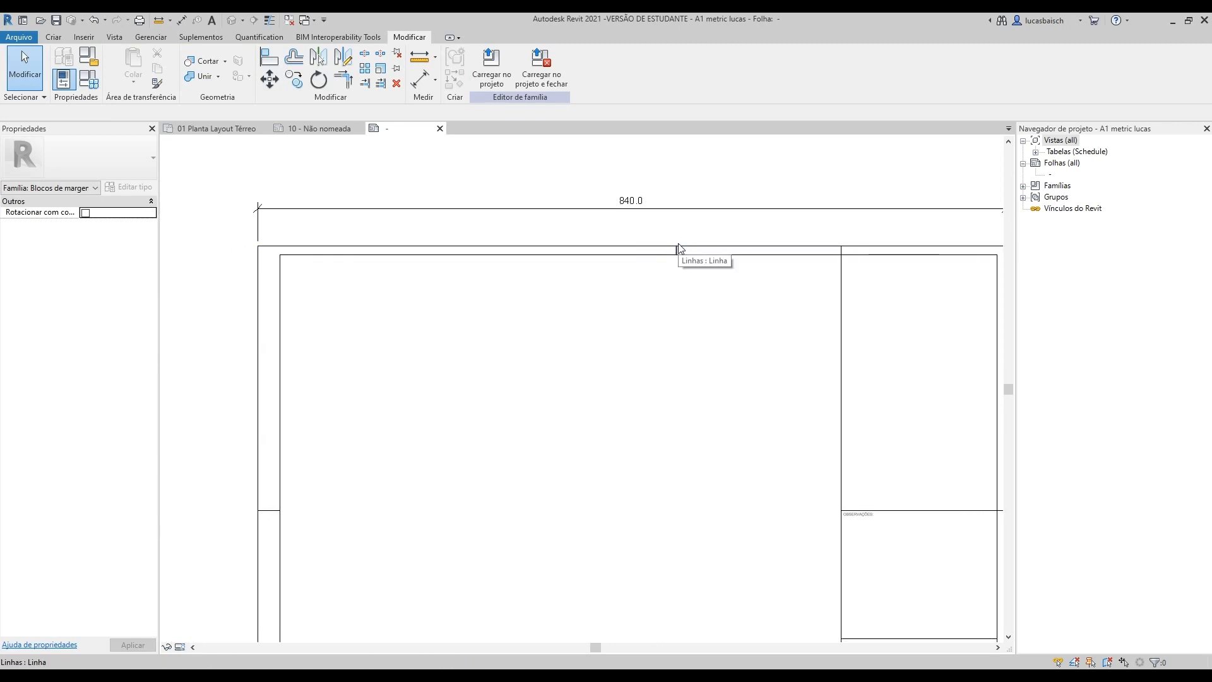
left_click_drag(662, 225, 717, 301)
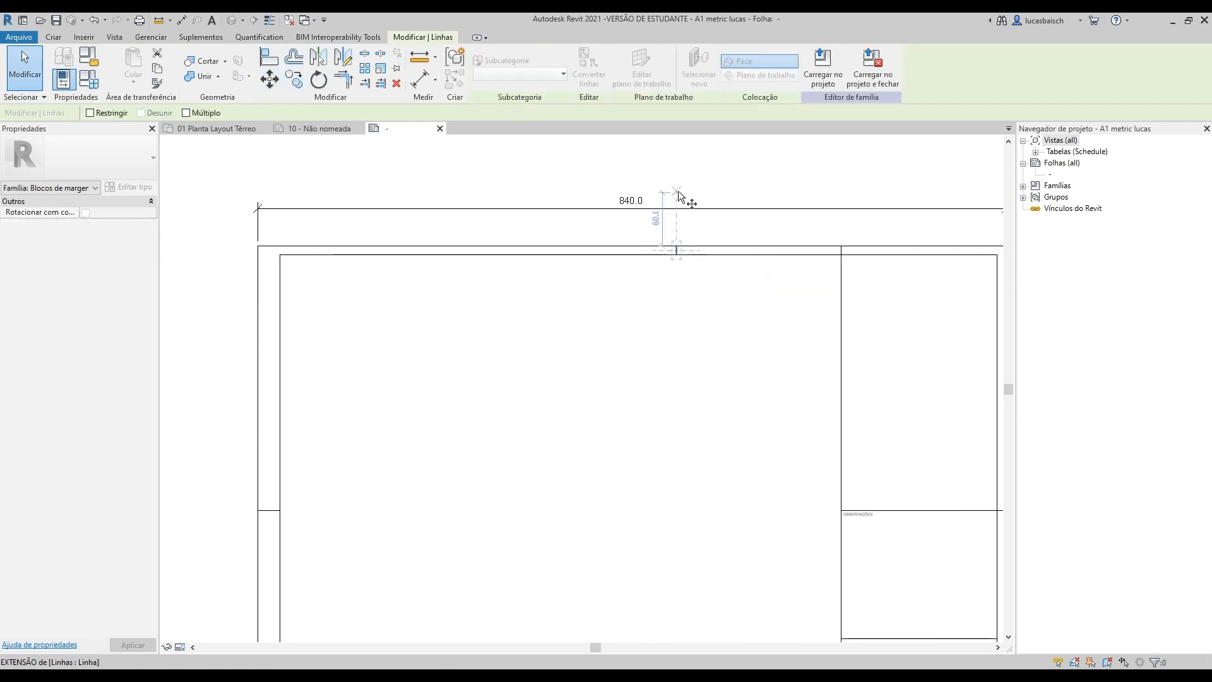
type("co1")
key("Return")
key("Escape")
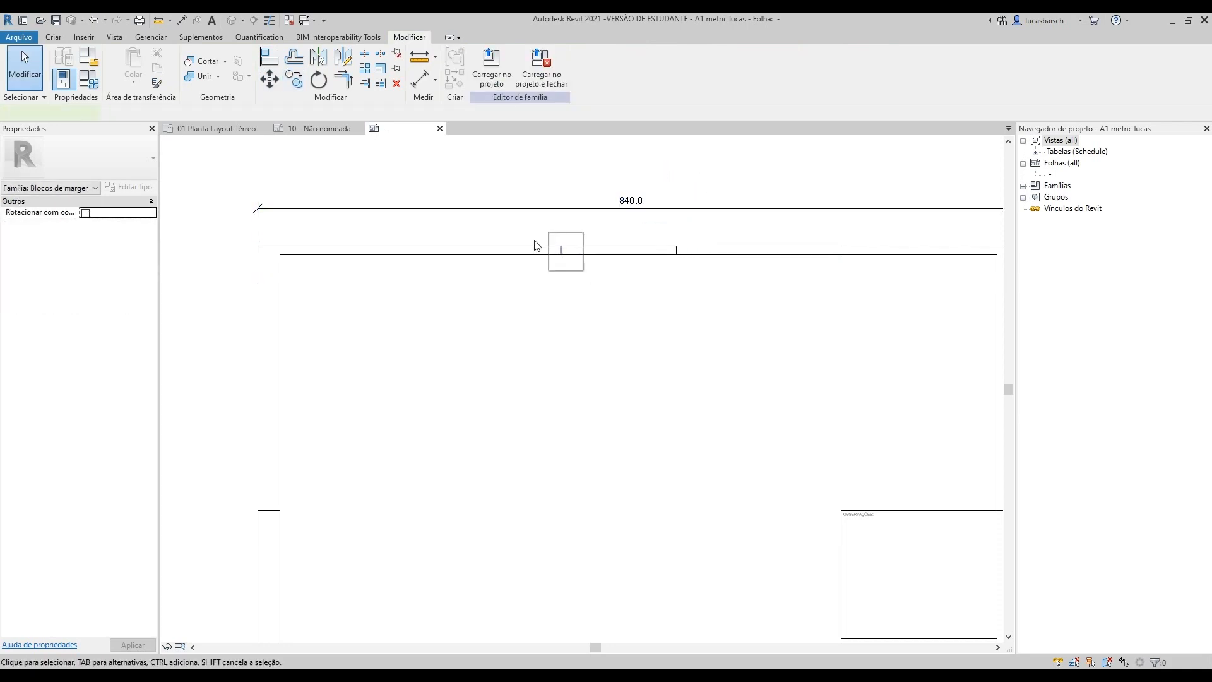
Step: Copy the newest top fold mark another 130 mm to the left to make the last fold division
left_click_drag(548, 233, 584, 272)
key("c")
key("o")
left_click(561, 187)
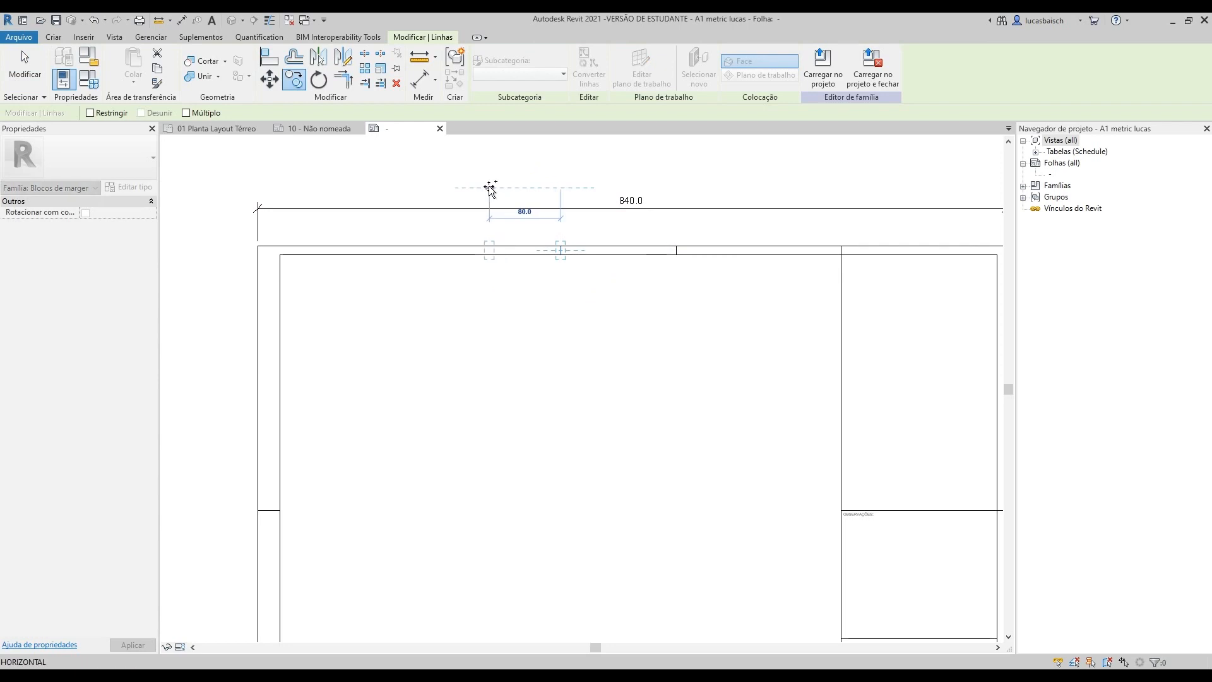
type("1")
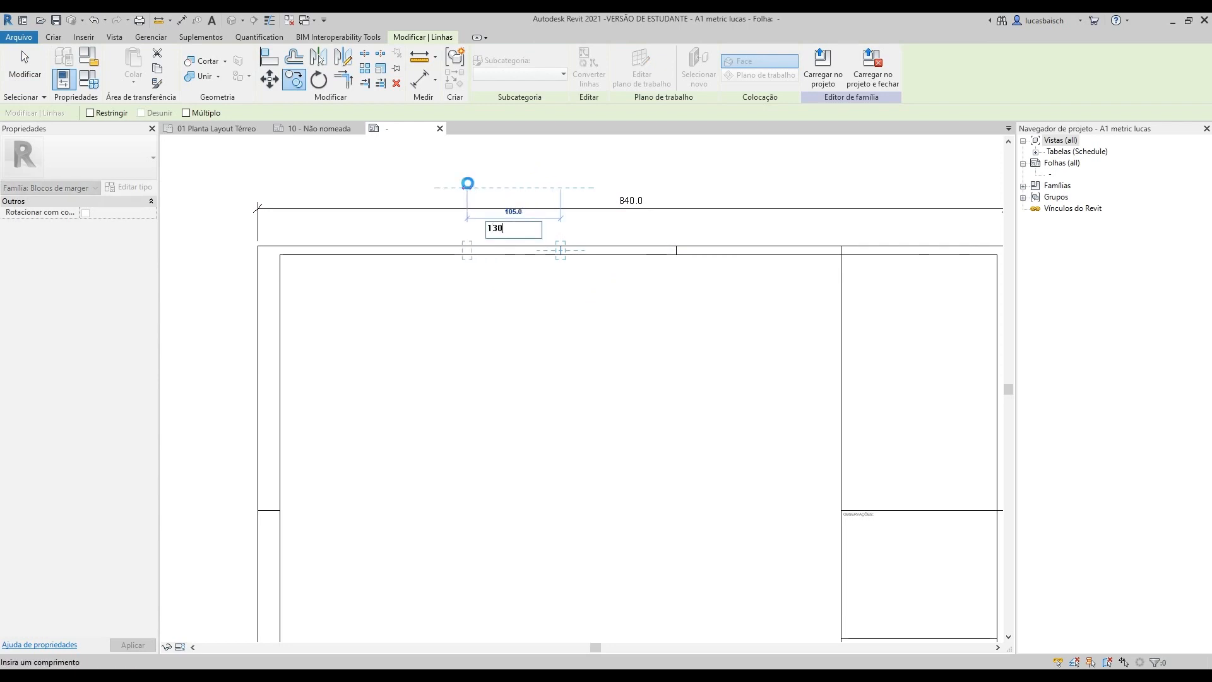
type("30")
key("Return")
key("Escape")
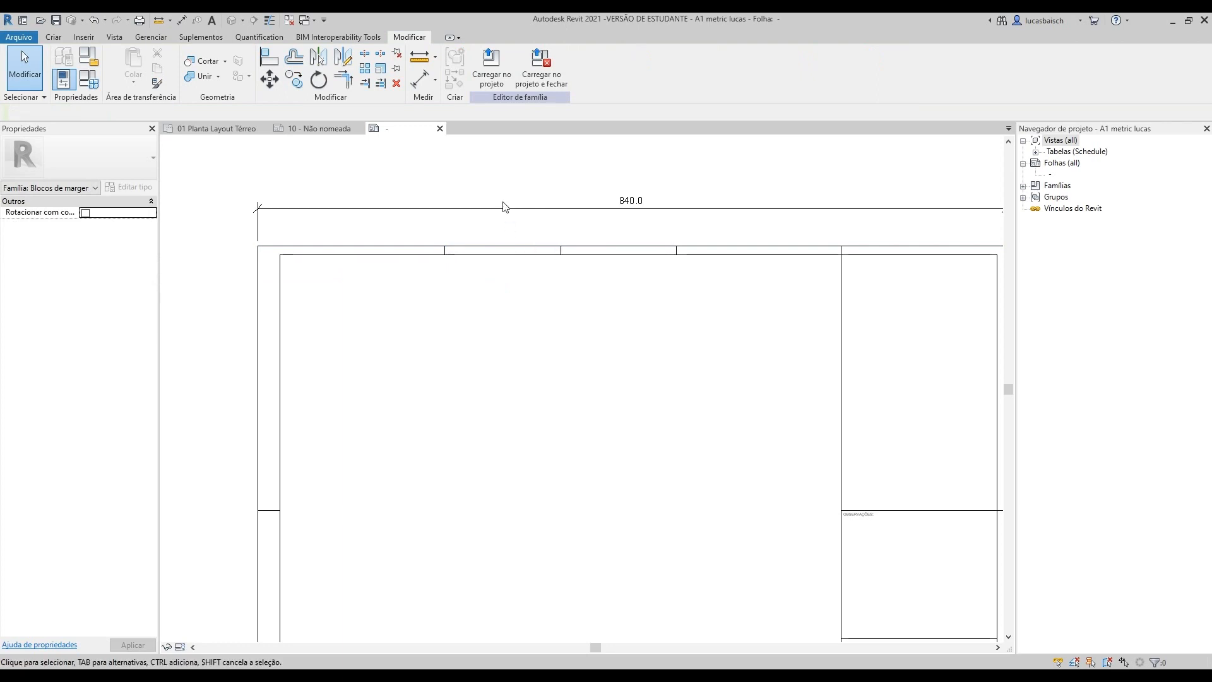
Step: Sketch a triangular filled region with 25 mm legs in the upper-left corner of the sheet's outer edge
scroll(351, 225, "up", 4)
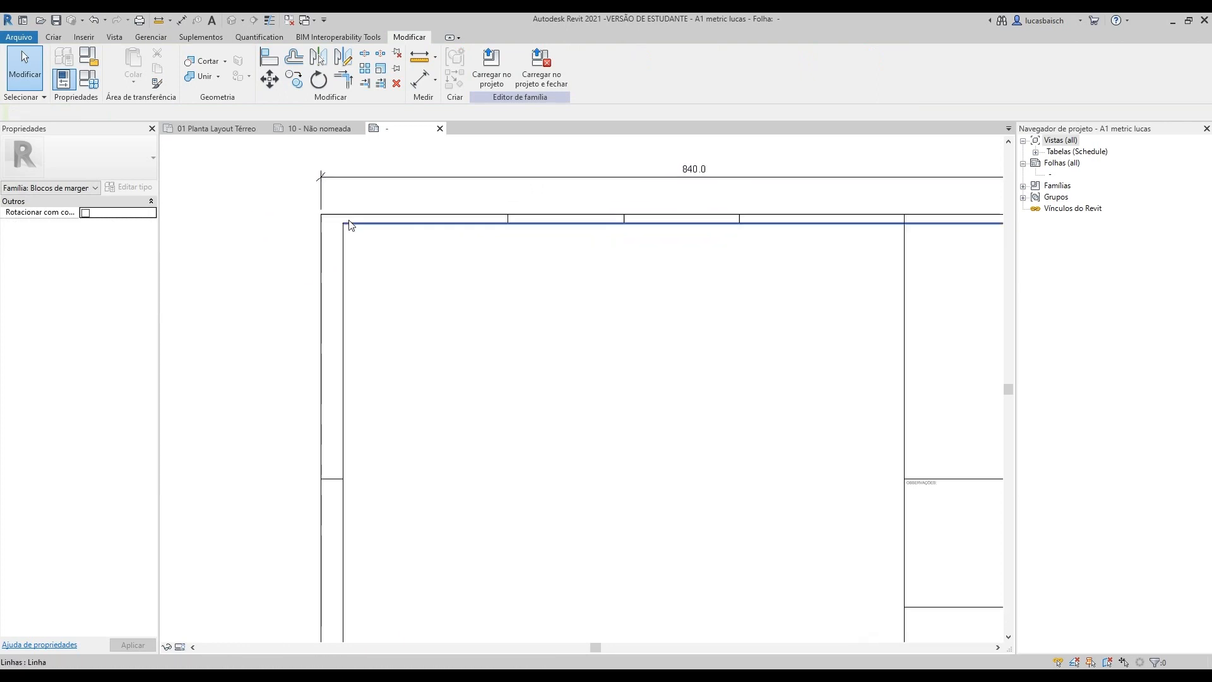
scroll(351, 228, "up", 3)
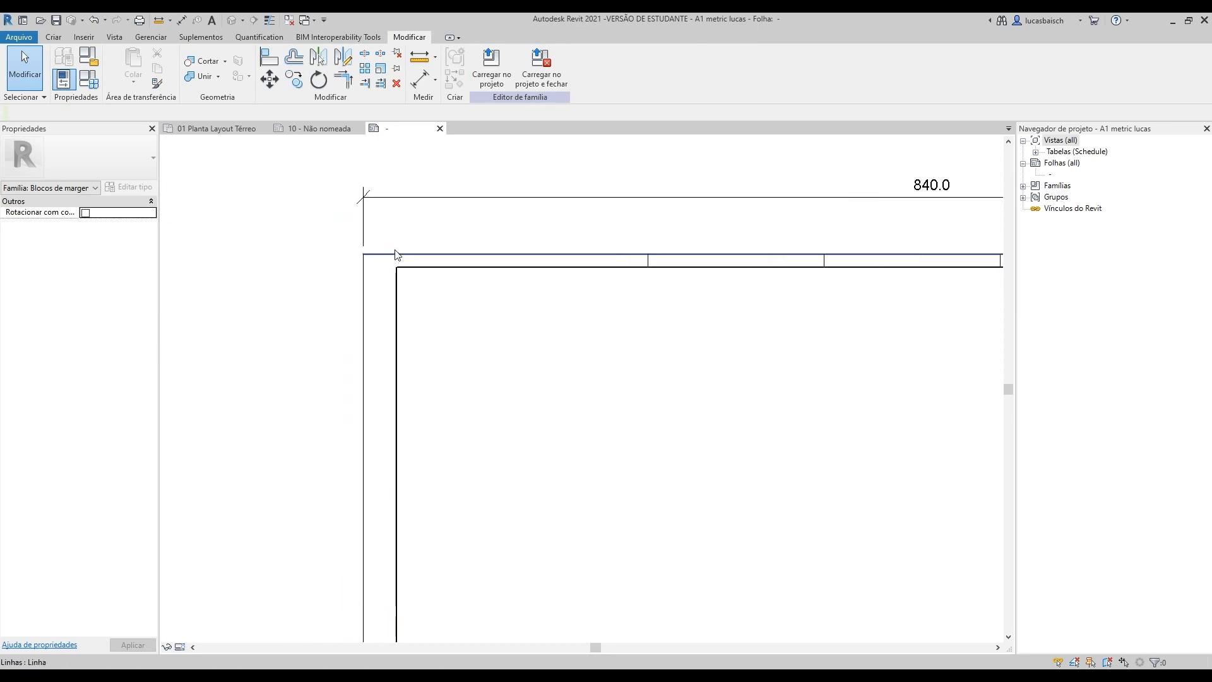
left_click(54, 37)
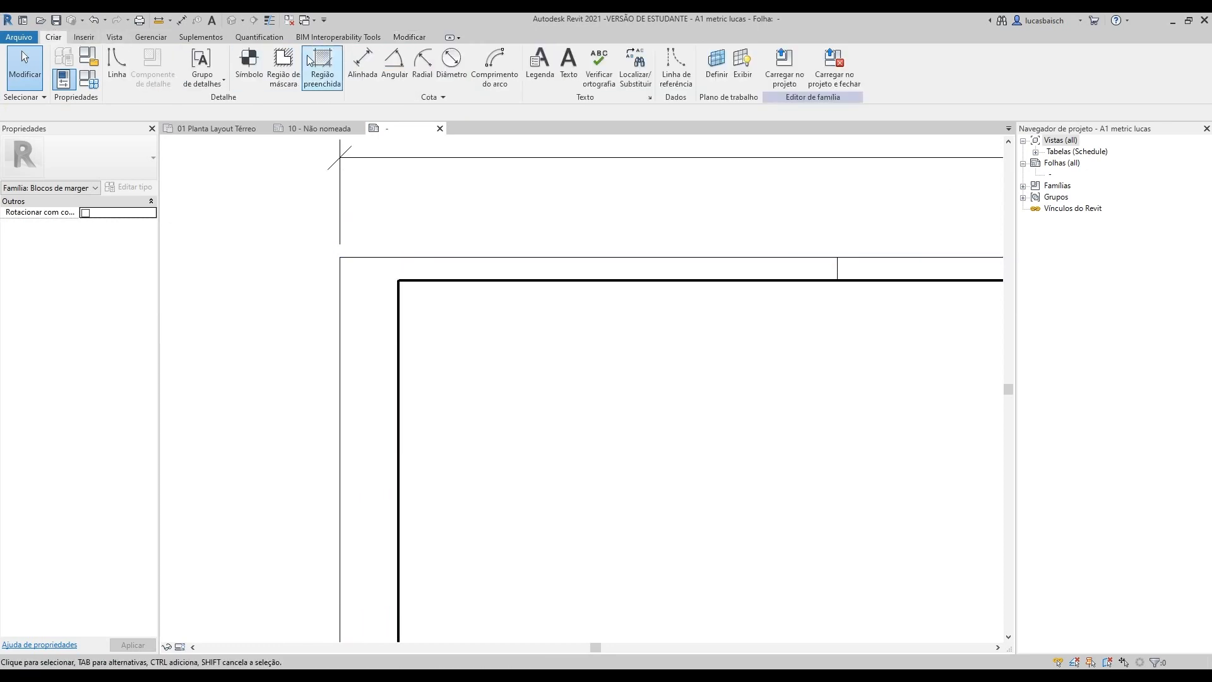
left_click(323, 66)
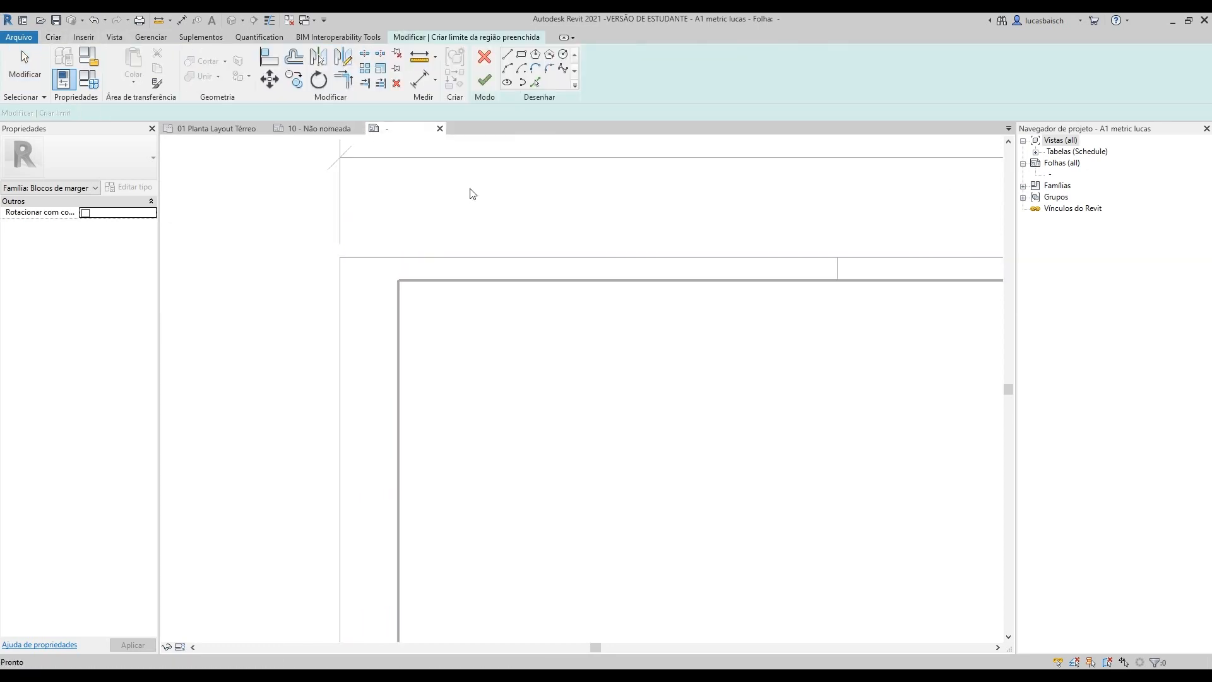
left_click(398, 257)
left_click(340, 257)
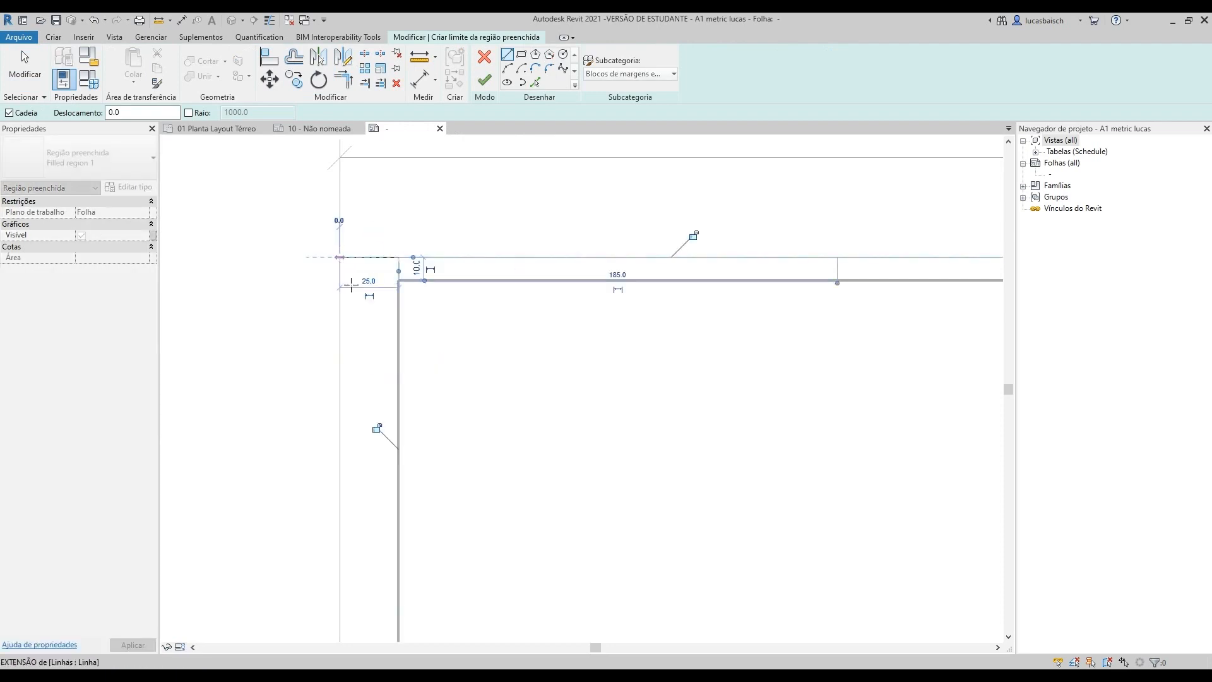
left_click(340, 316)
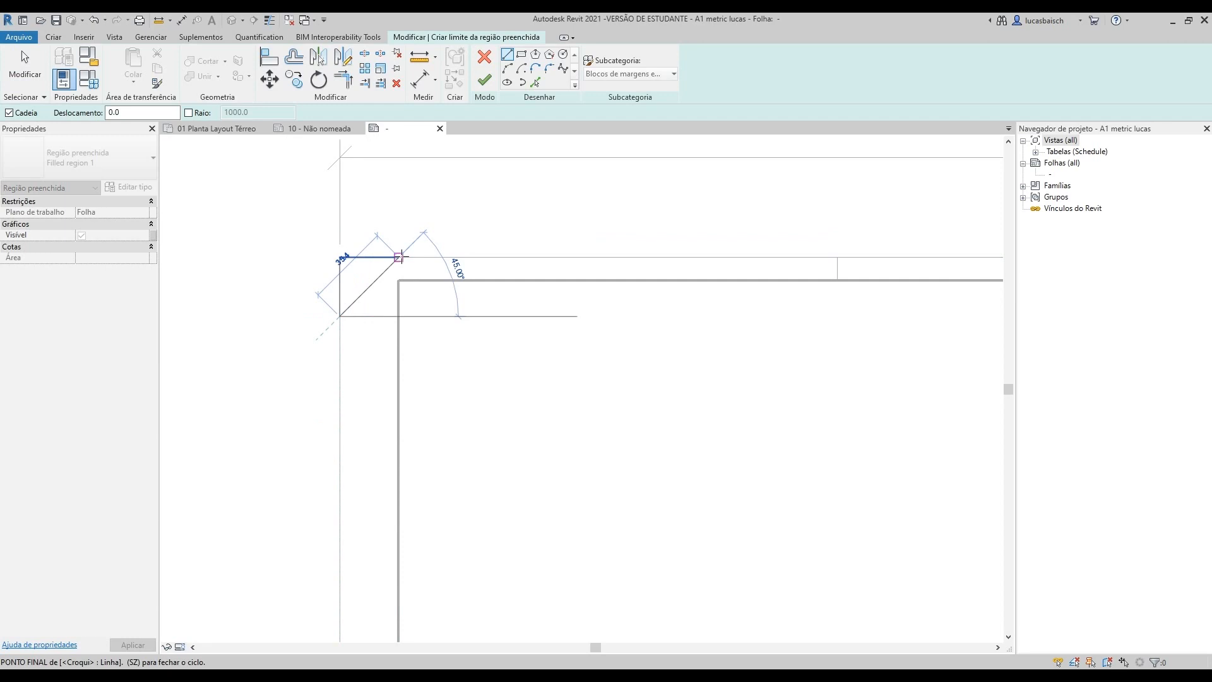
left_click(398, 257)
left_click(25, 66)
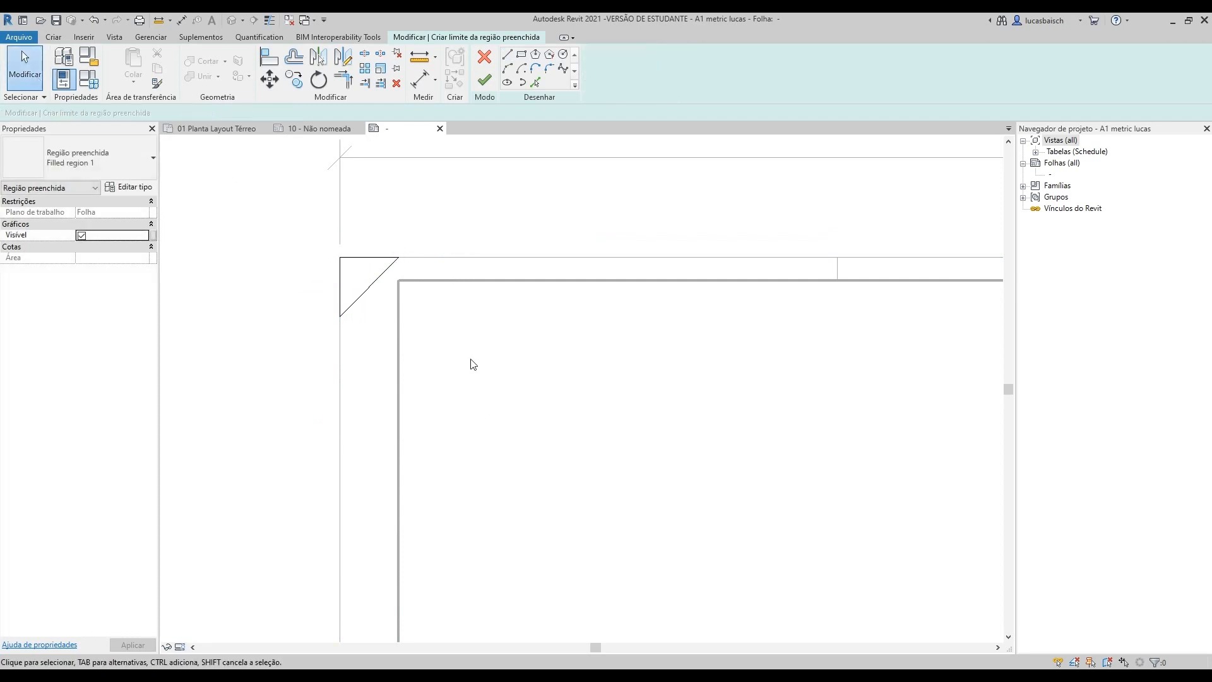
mouse_move(307, 239)
left_mouse_down()
mouse_move(460, 330)
mouse_move(486, 383)
left_mouse_up()
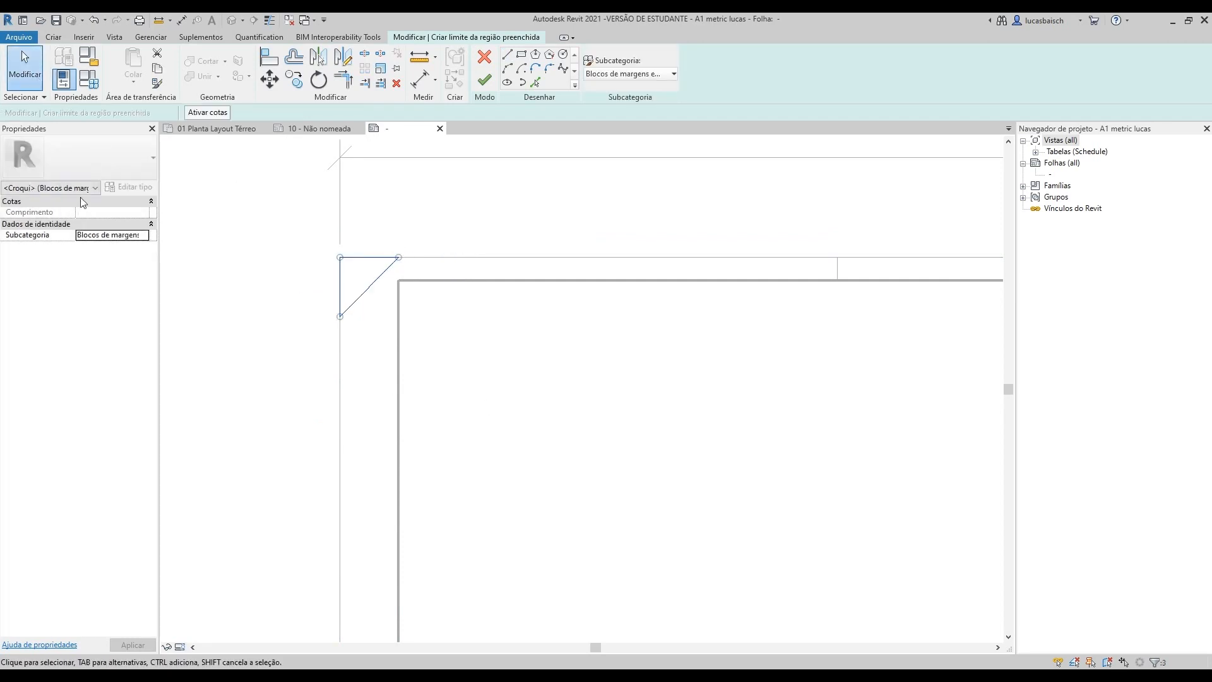
left_click(217, 209)
left_click(484, 81)
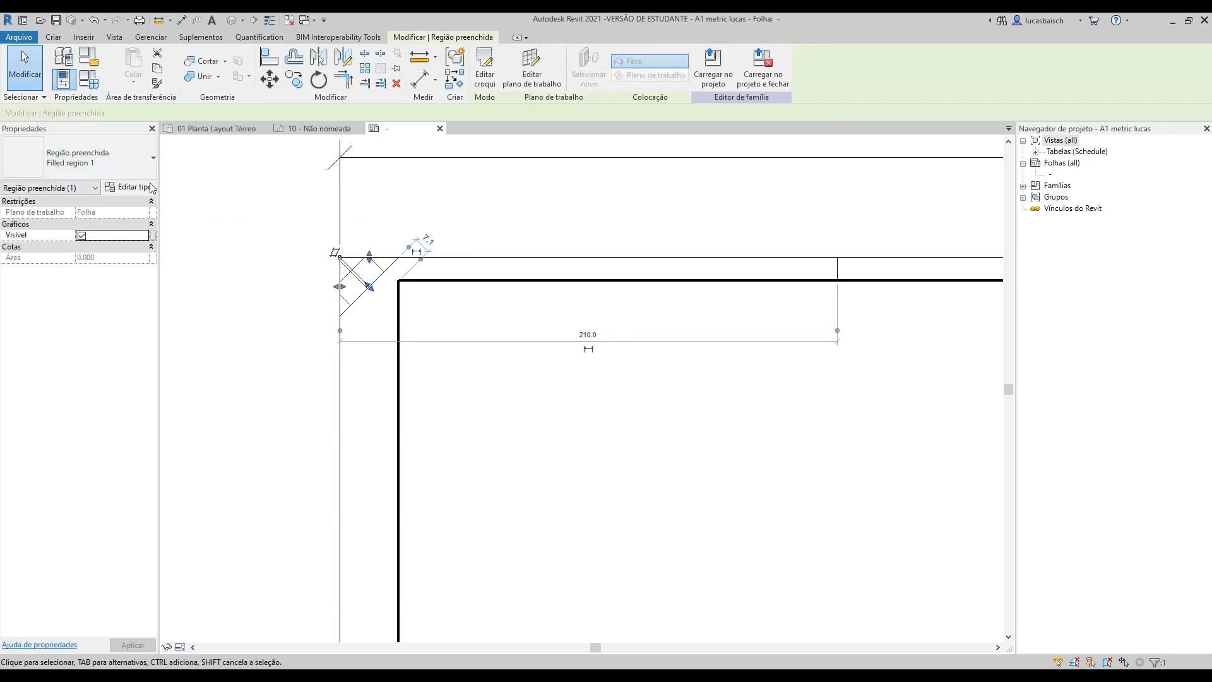
Step: Set the corner region type's foreground fill pattern to solid fill (Preenchimento sólido)
left_click(129, 187)
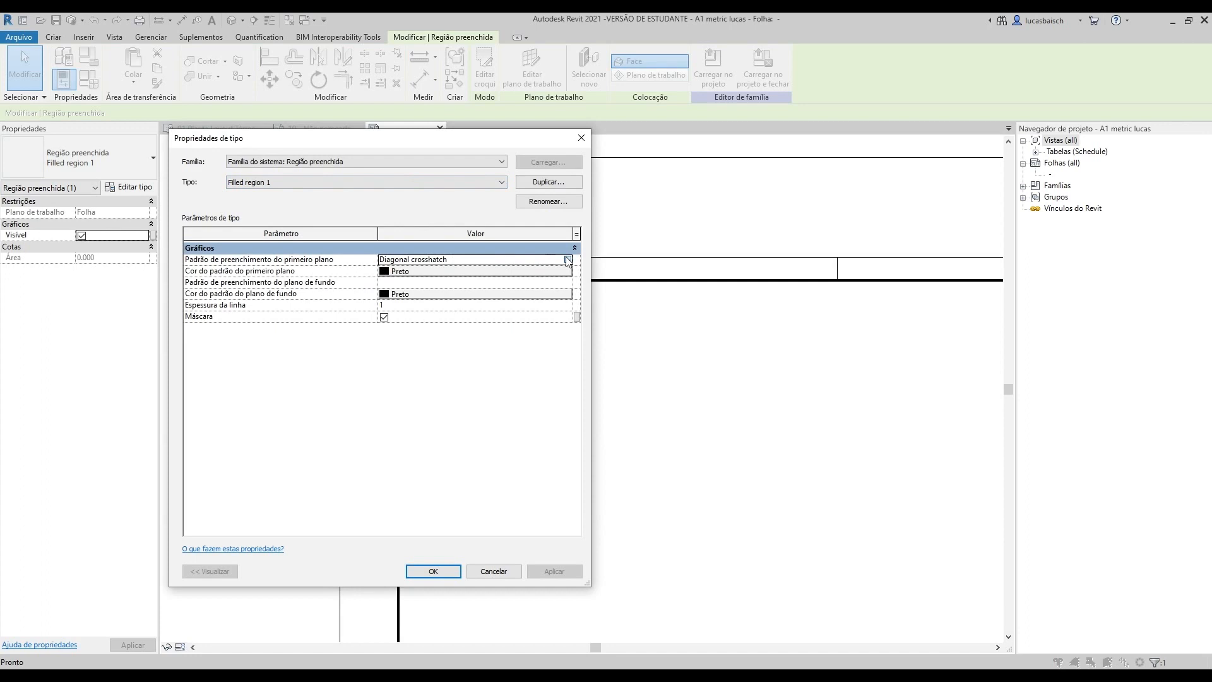
left_click(569, 261)
left_click(354, 263)
left_click(438, 414)
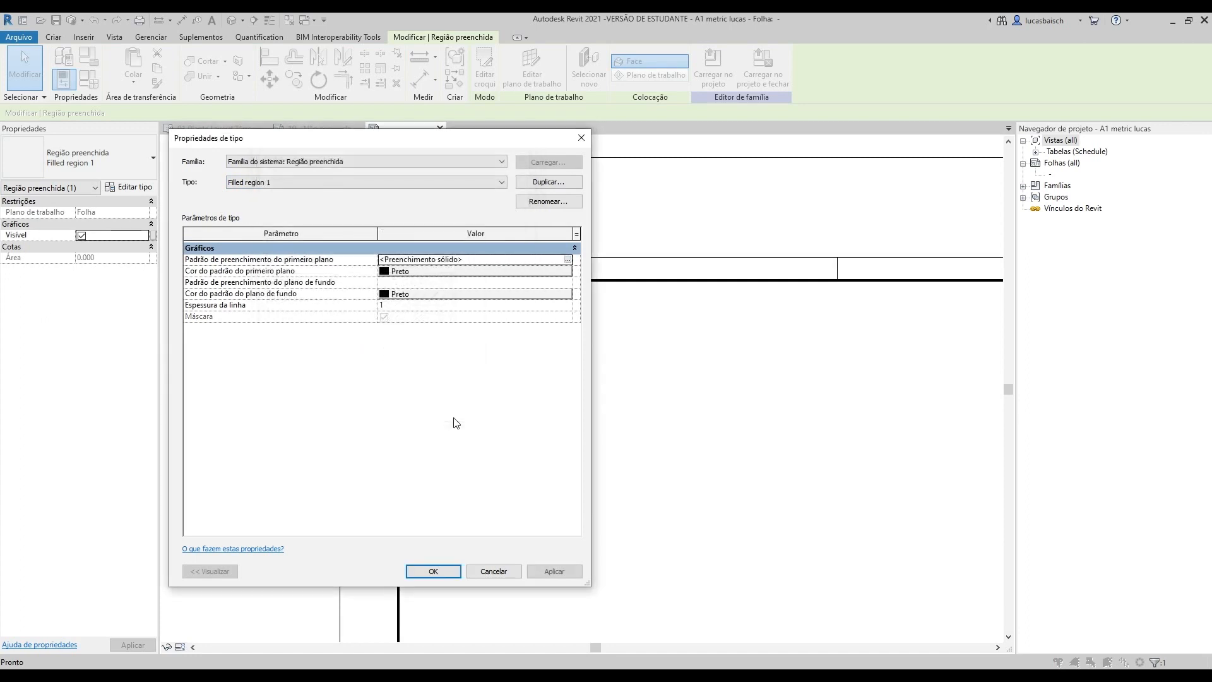
left_click(429, 570)
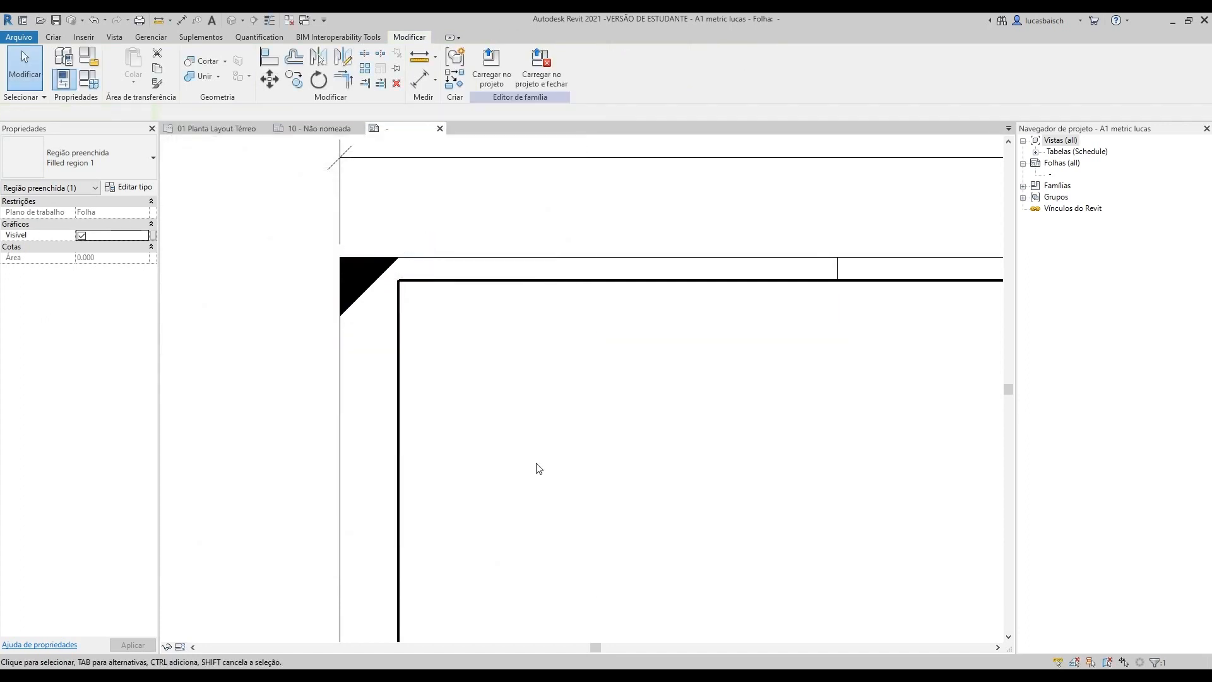
Step: Draw a horizontal line from the stamp column's division below the observations box to the sheet's left outer edge
scroll(543, 436, "down", 5)
middle_click_drag(570, 412, 447, 338)
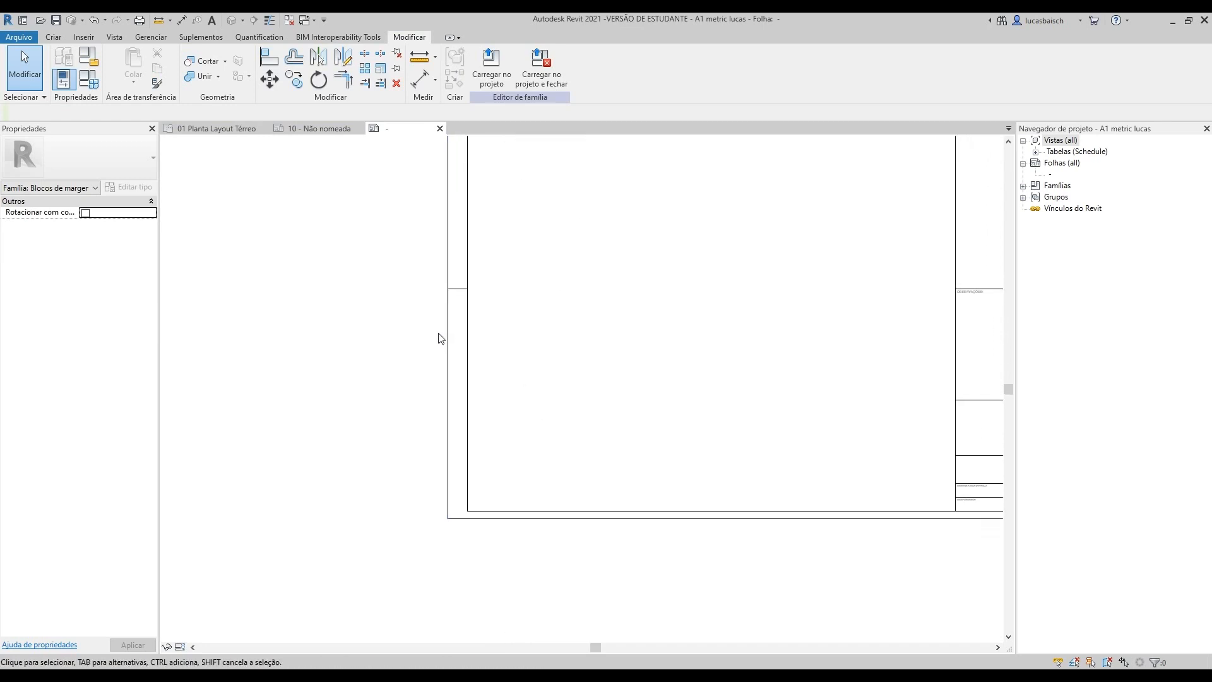
middle_click_drag(515, 333, 510, 285)
scroll(487, 296, "up", 1)
left_click(53, 37)
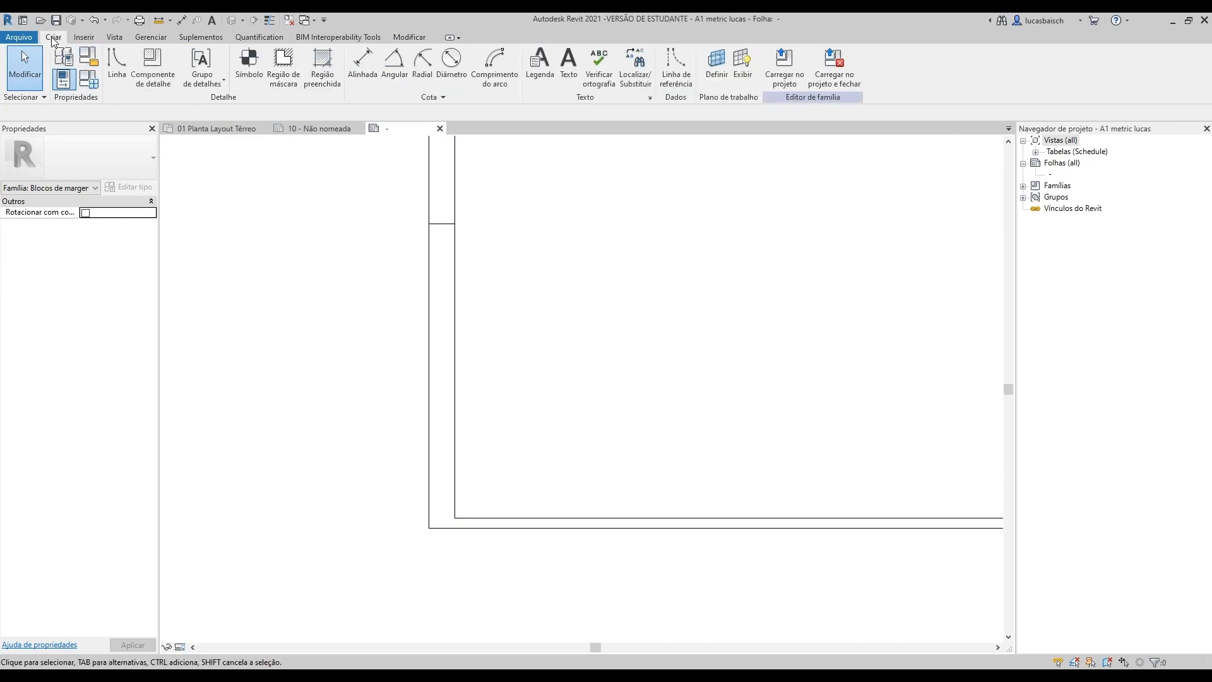
scroll(389, 212, "down", 1)
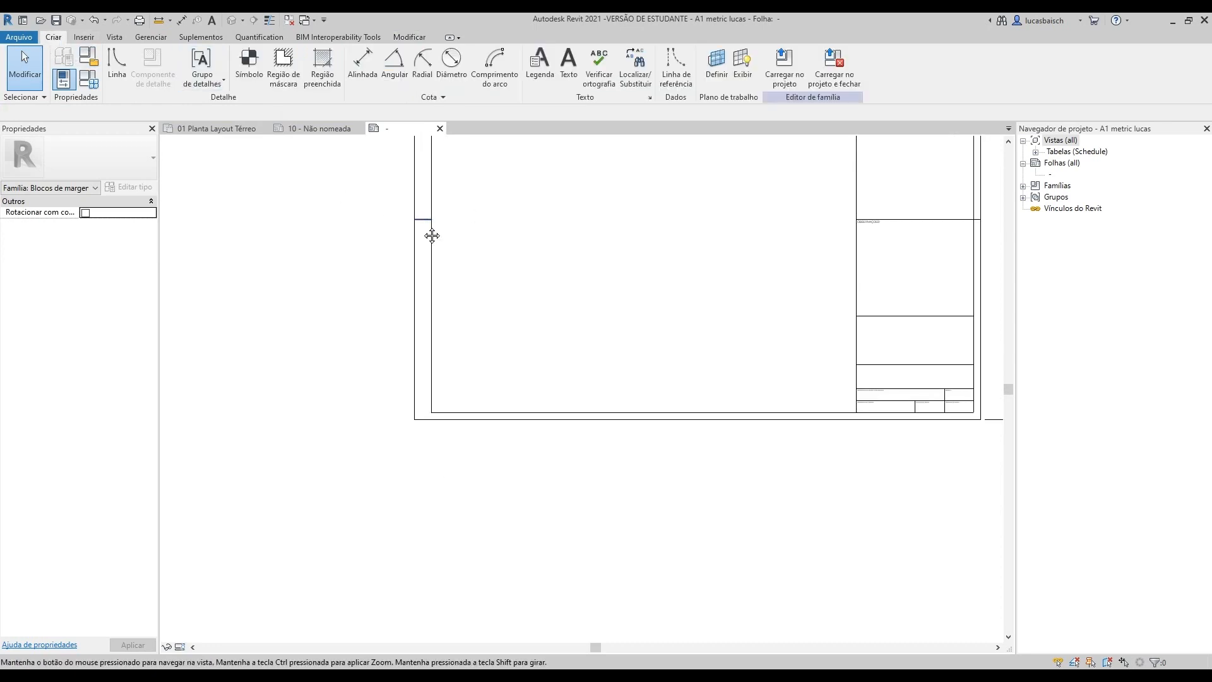
middle_click_drag(430, 233, 426, 259)
left_click(110, 60)
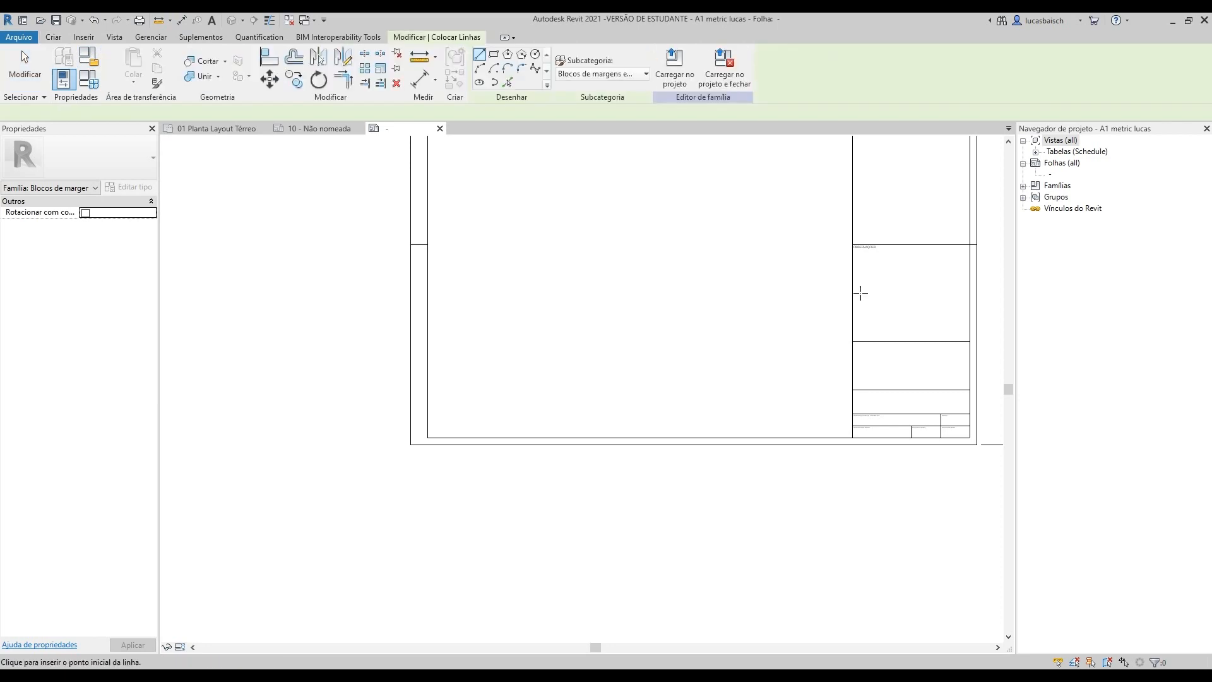
left_click(853, 341)
left_click(411, 341)
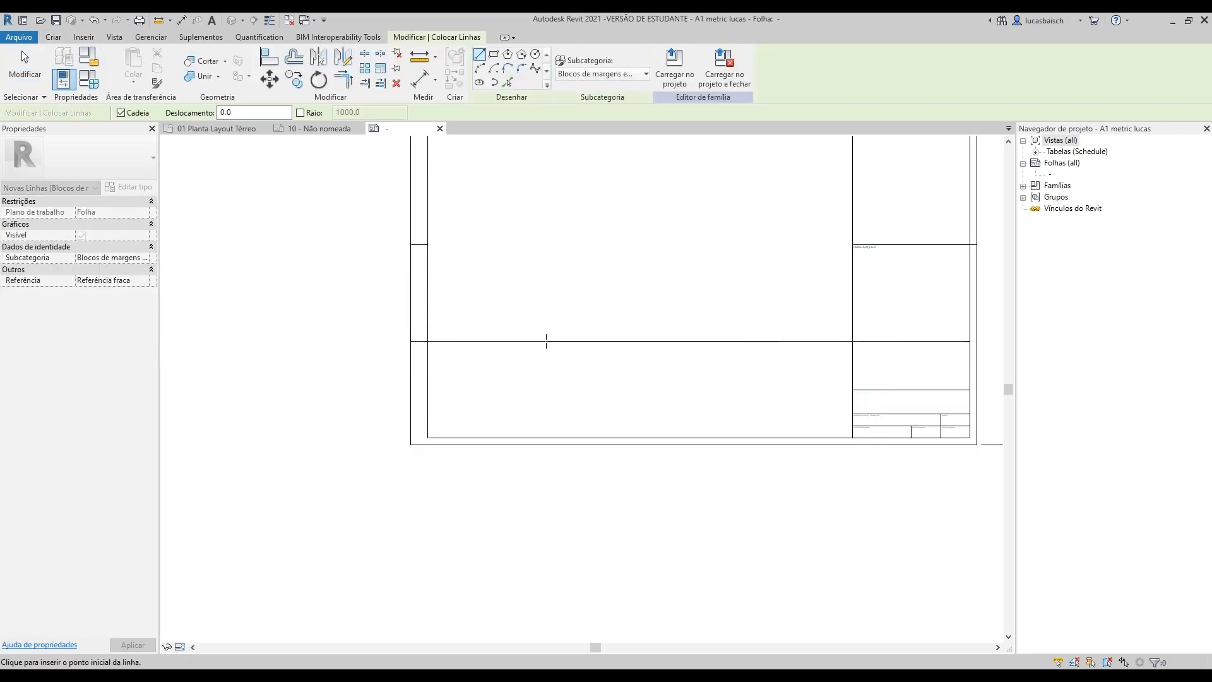
key("Escape")
key("Escape")
Step: Shorten the new horizontal line to the inner frame, leaving only a fold mark across the left margin
left_click(726, 342)
left_click_drag(853, 341, 427, 341)
key("Escape")
Step: Draw a circle with a 3 mm radius outside the sheet, near the lower fold mark of the left margin
scroll(422, 345, "up", 2)
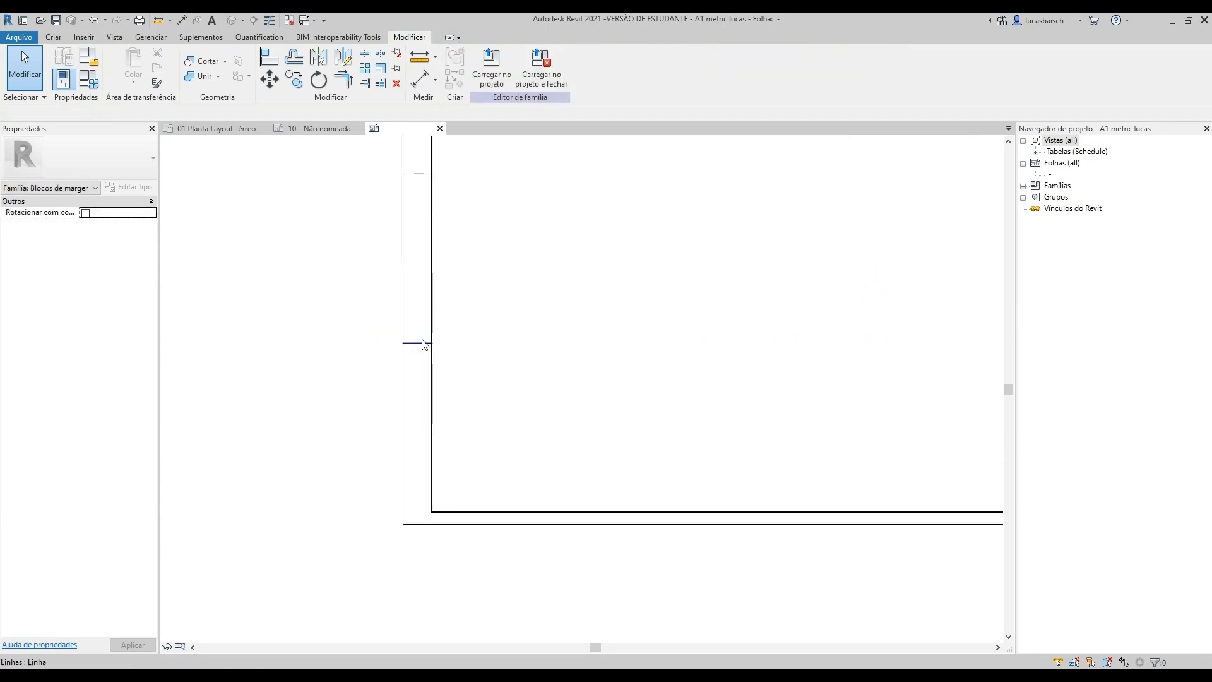
scroll(424, 347, "up", 3)
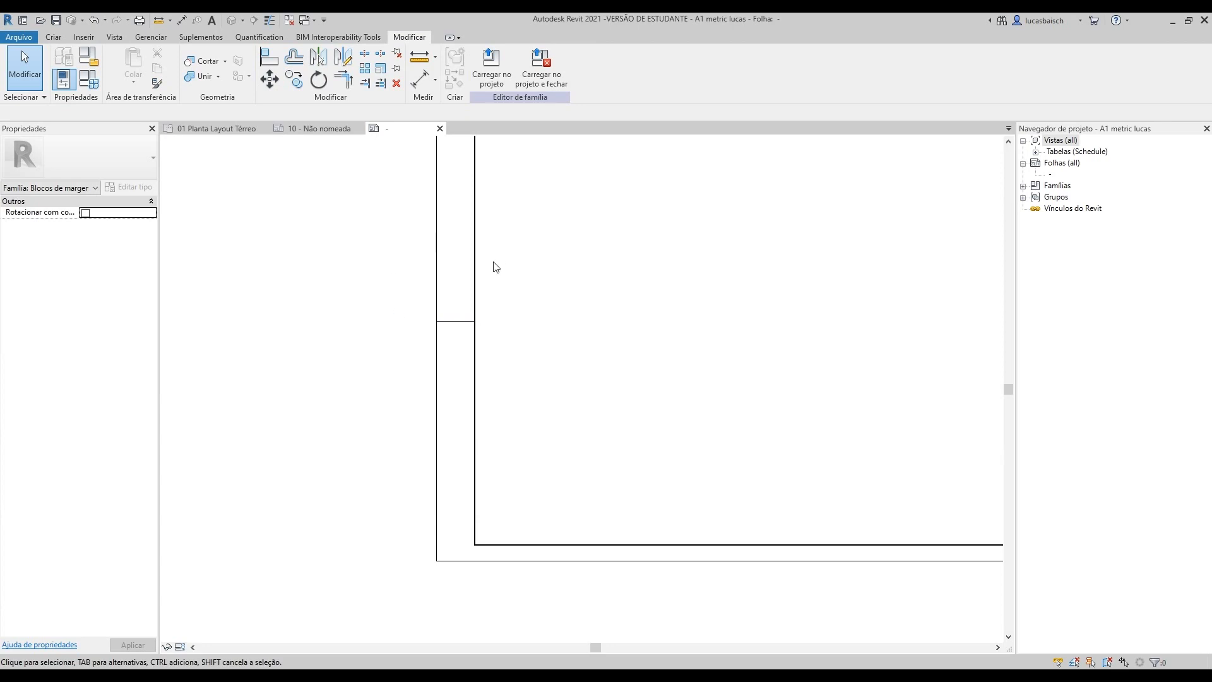
left_click(54, 38)
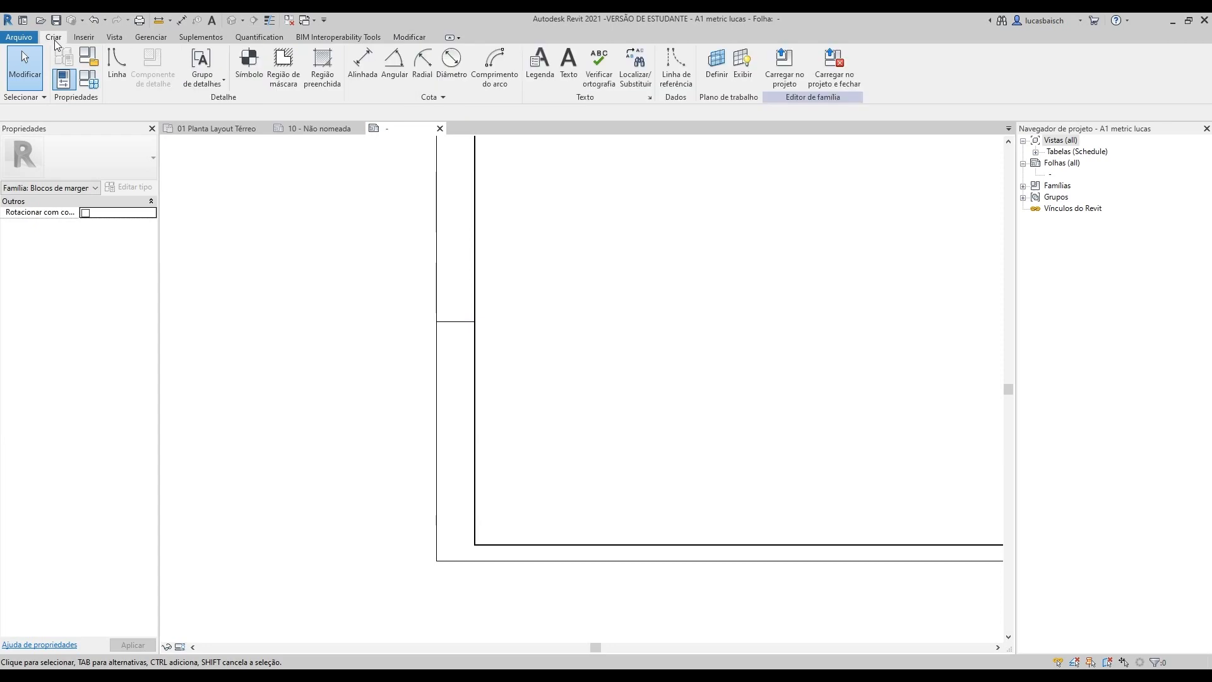
left_click(117, 63)
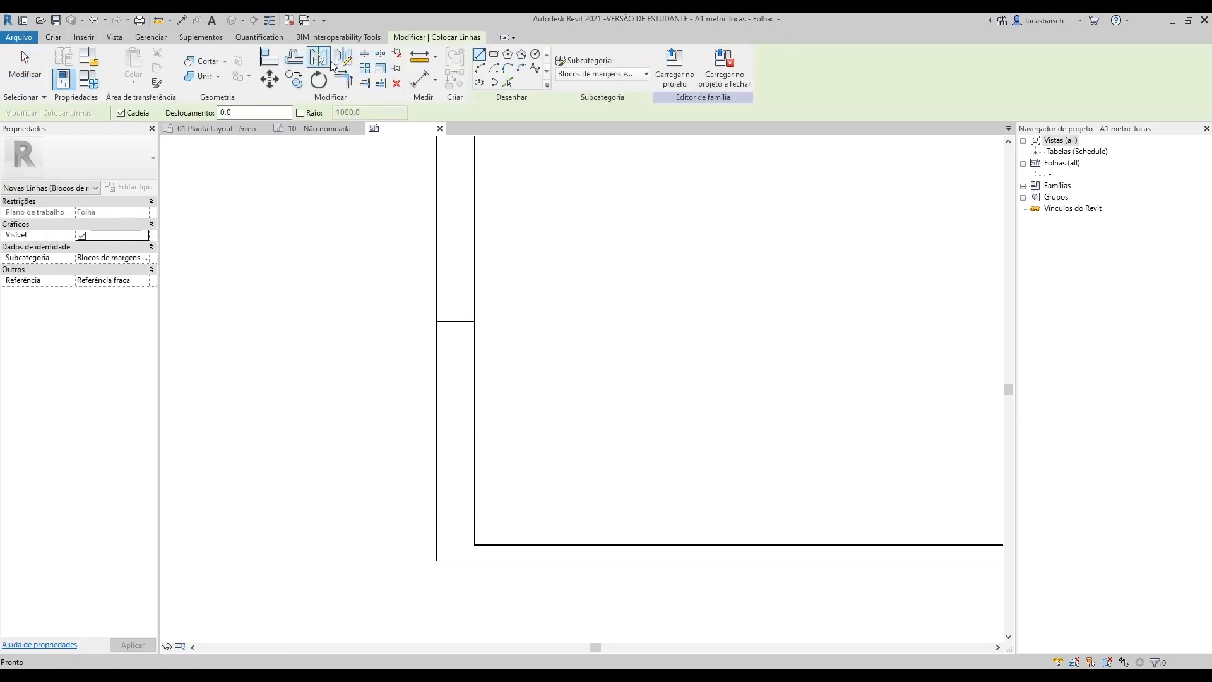
left_click(535, 55)
left_click(370, 310)
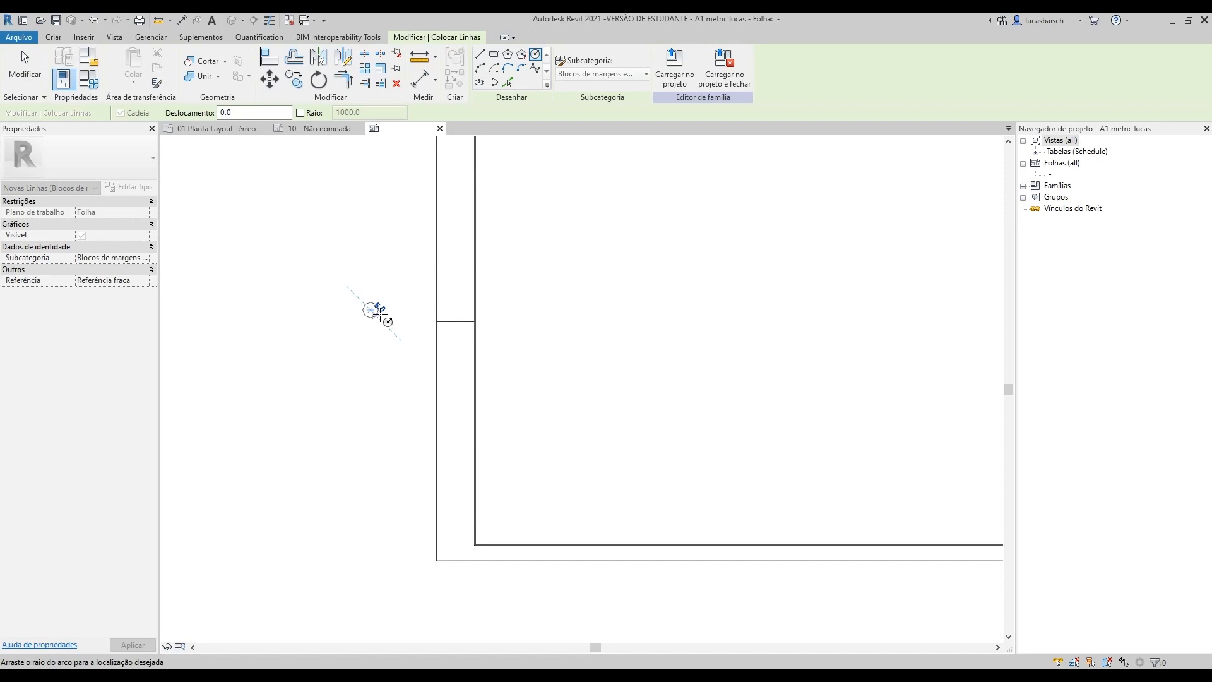
type("30")
key("Return")
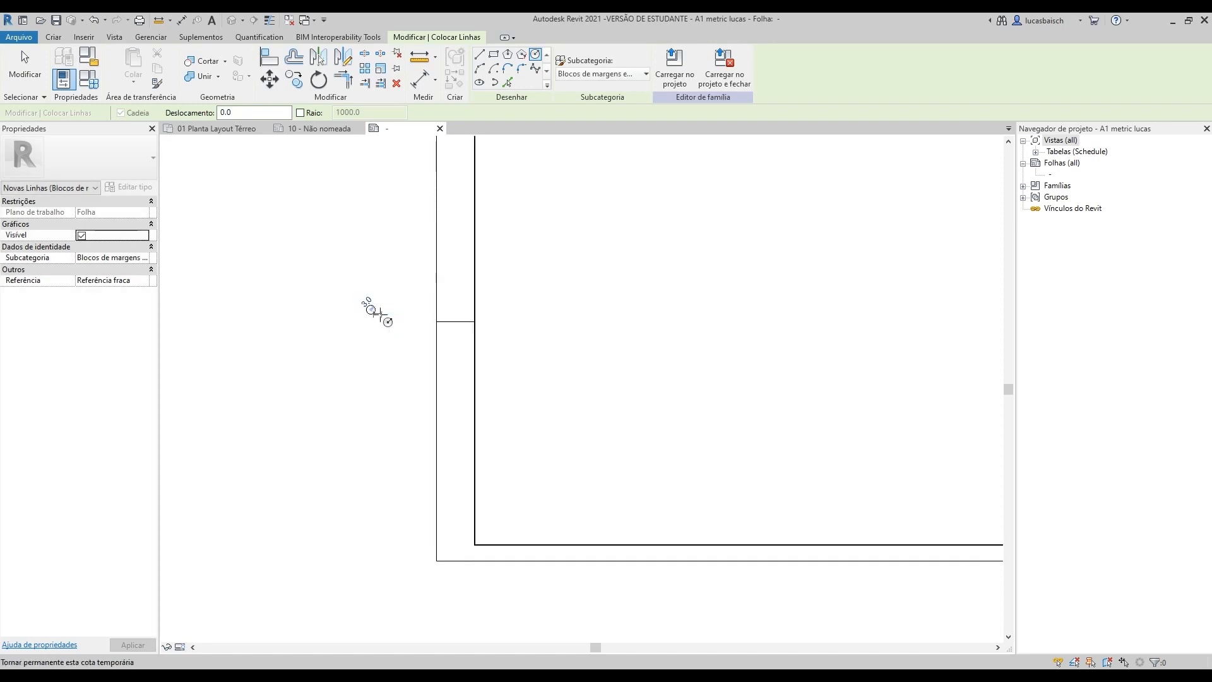
left_click(25, 63)
Step: Move the circle by its centre onto the midpoint of the left margin's lower fold mark
scroll(374, 311, "up", 3)
left_click_drag(324, 278, 397, 375)
left_click(269, 80)
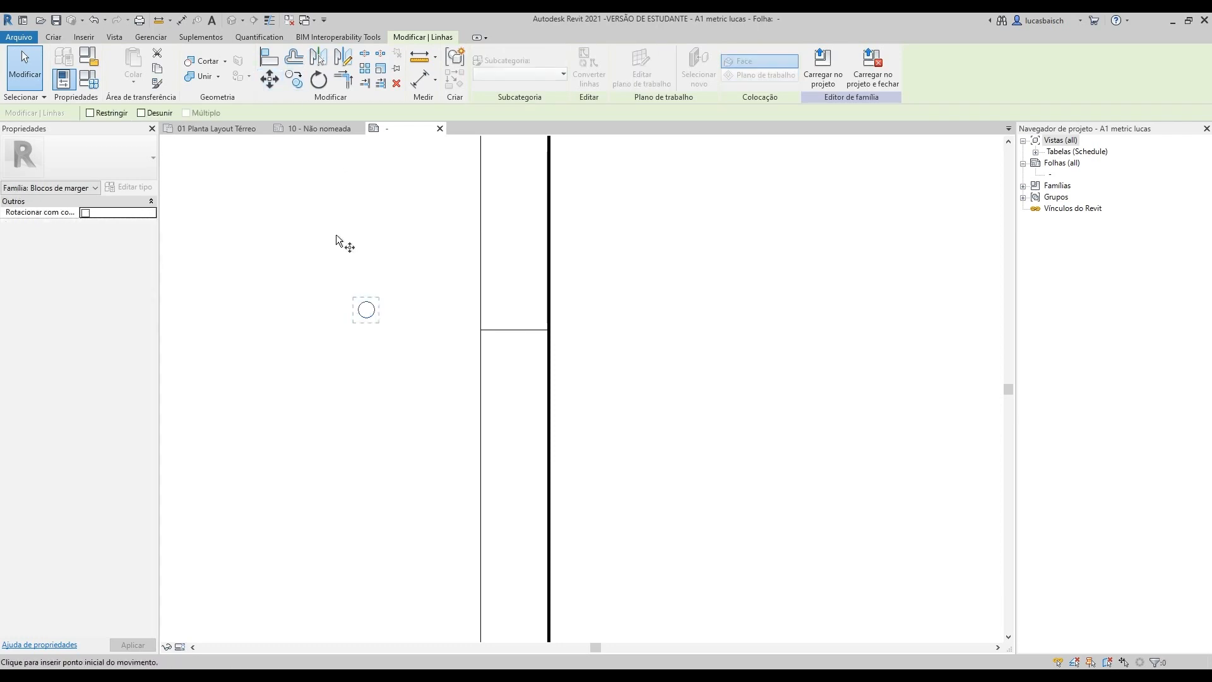
left_click(368, 313)
left_click(519, 330)
key("Escape")
Step: Move the punch-hole circle 40 mm straight down from the fold mark
left_click_drag(419, 272, 593, 374)
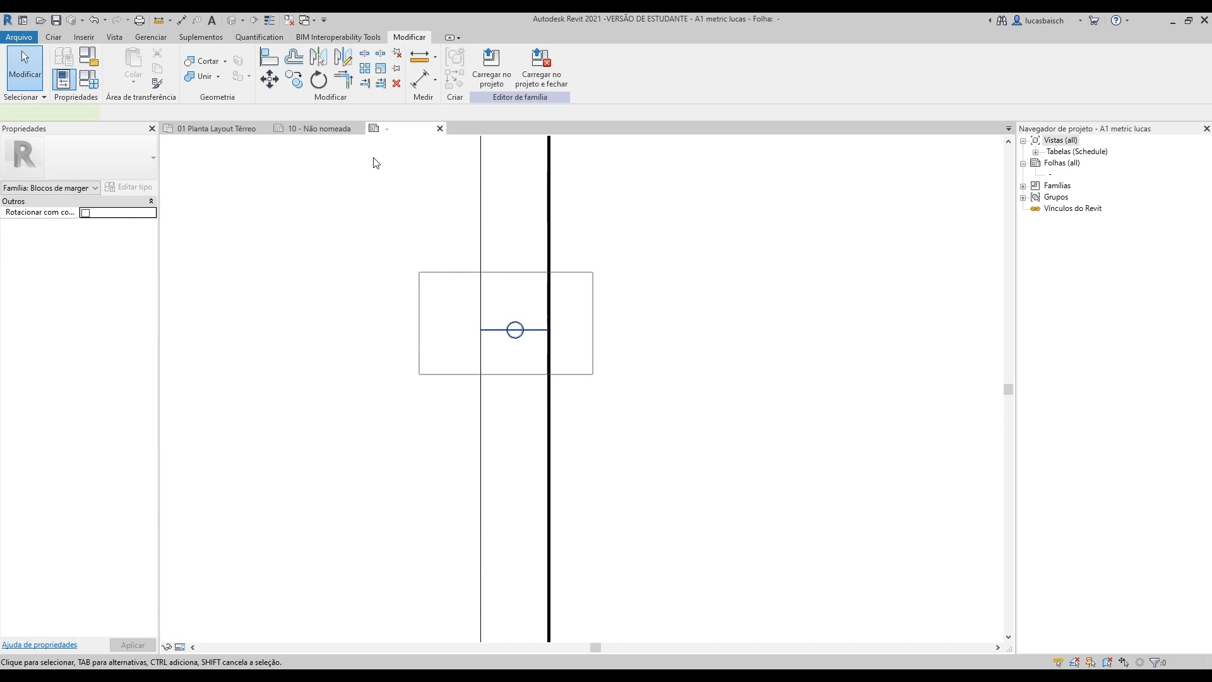
left_click_drag(369, 257, 526, 377)
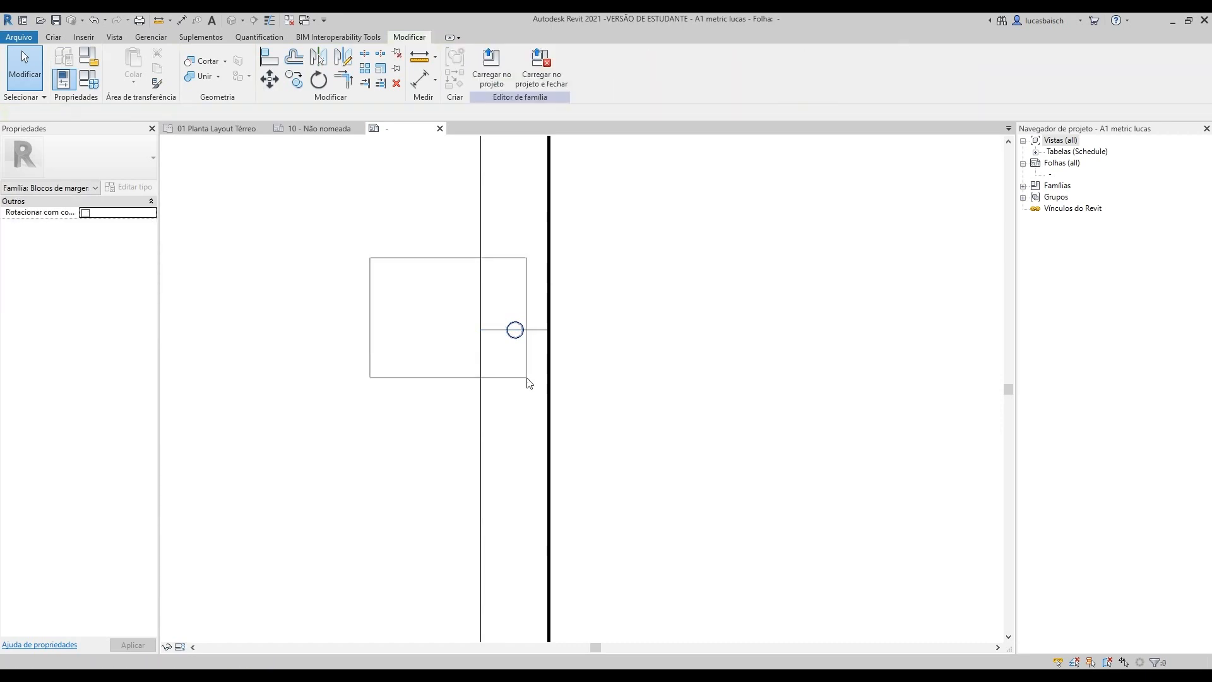
left_click(269, 79)
left_click(399, 330)
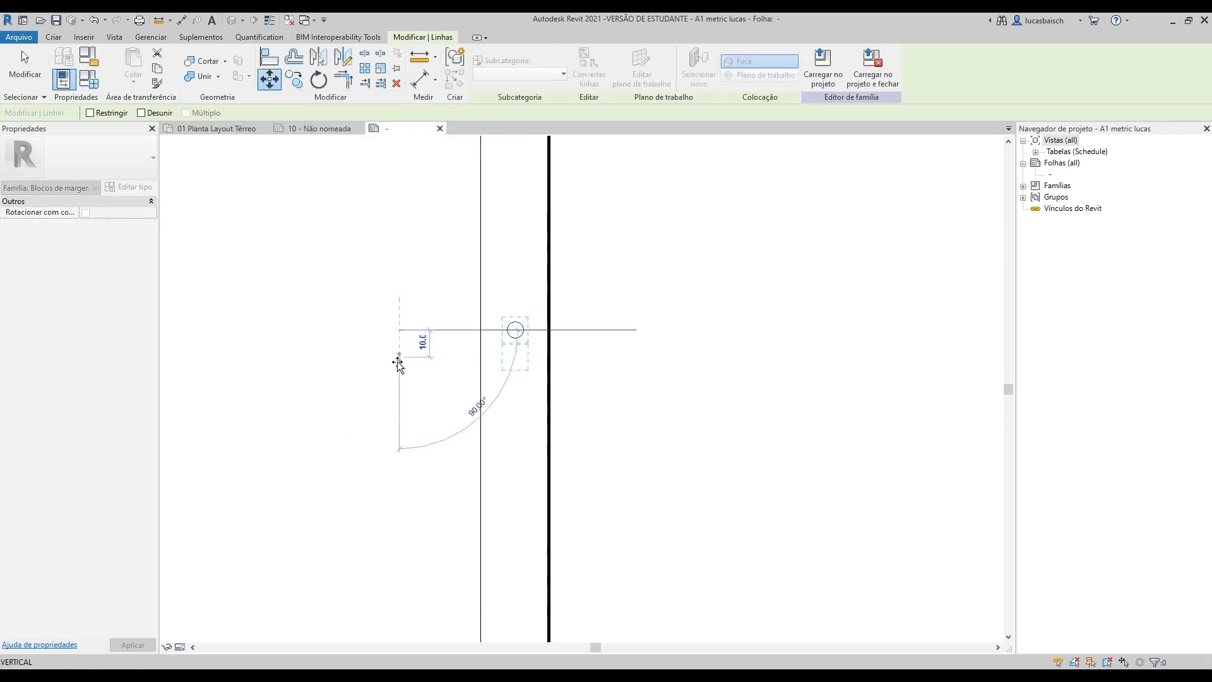
type("4")
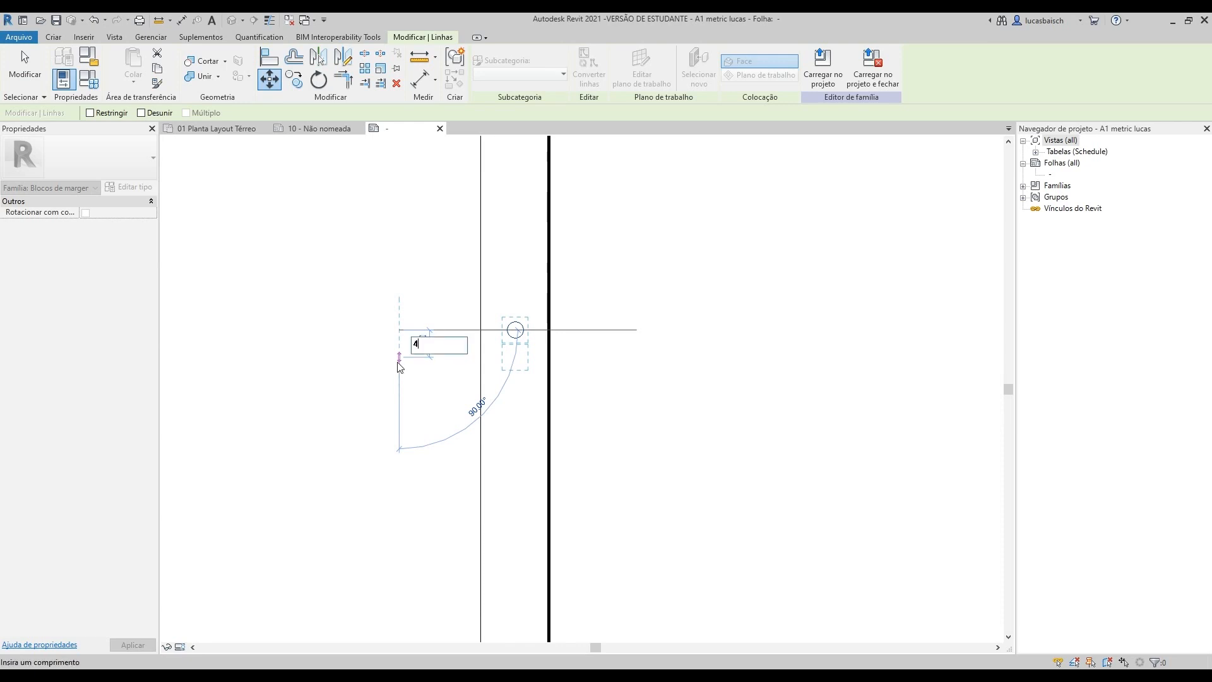
type("0")
key("Return")
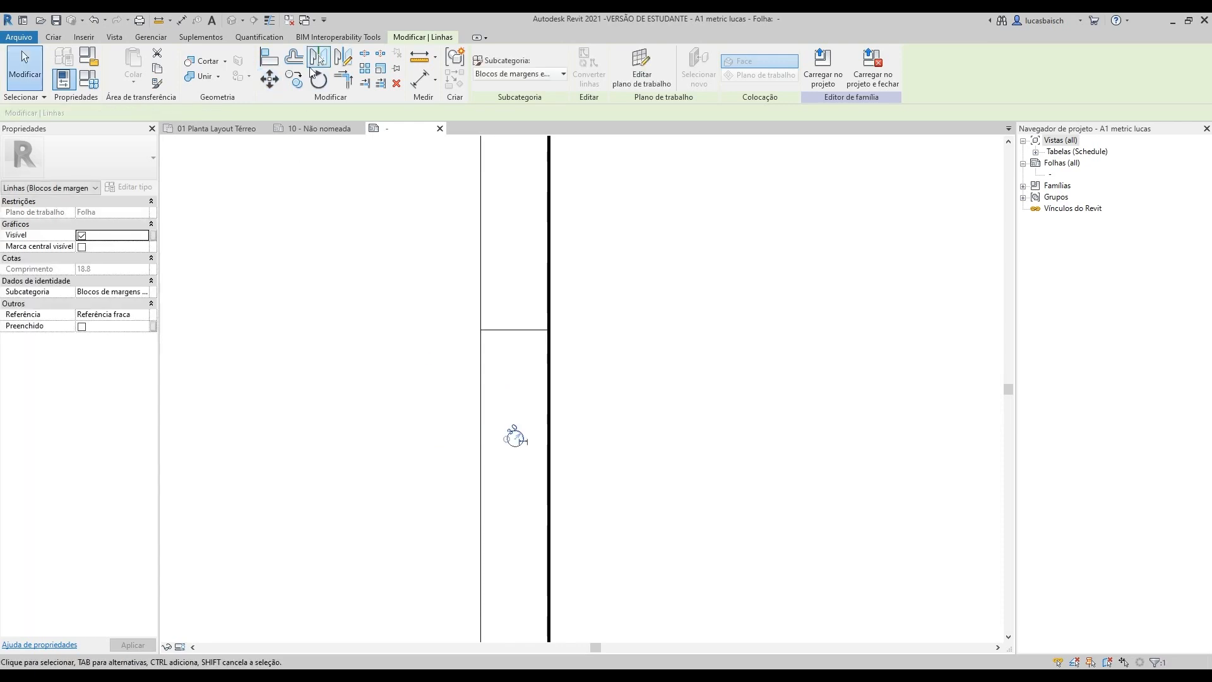
Step: Mirror the punch-hole circle about a horizontal axis drawn along the left margin's lower fold mark
left_click(343, 58)
left_click(489, 330)
left_click(409, 330)
scroll(388, 325, "down", 3)
key("Escape")
Step: Add an aligned dimension chain outside the left edge, covering the outer edges, inner frame lines and both left fold marks
scroll(404, 316, "down", 2)
middle_click_drag(422, 307, 399, 447)
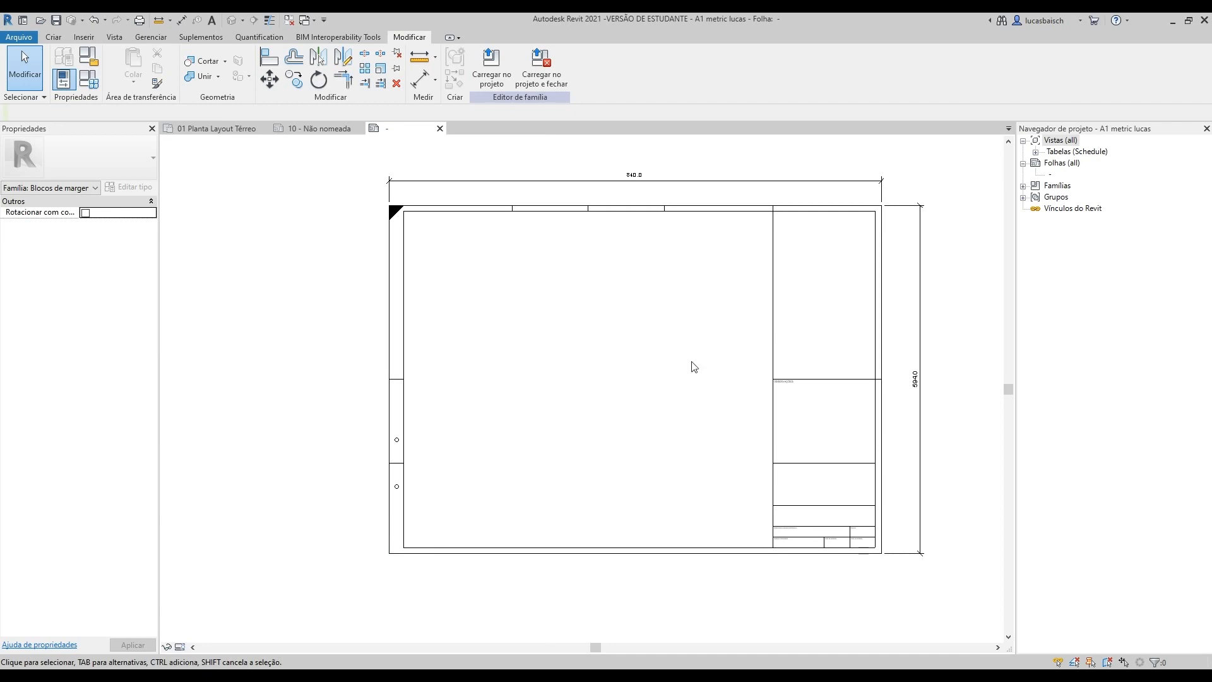
middle_click(619, 350)
middle_click(620, 350)
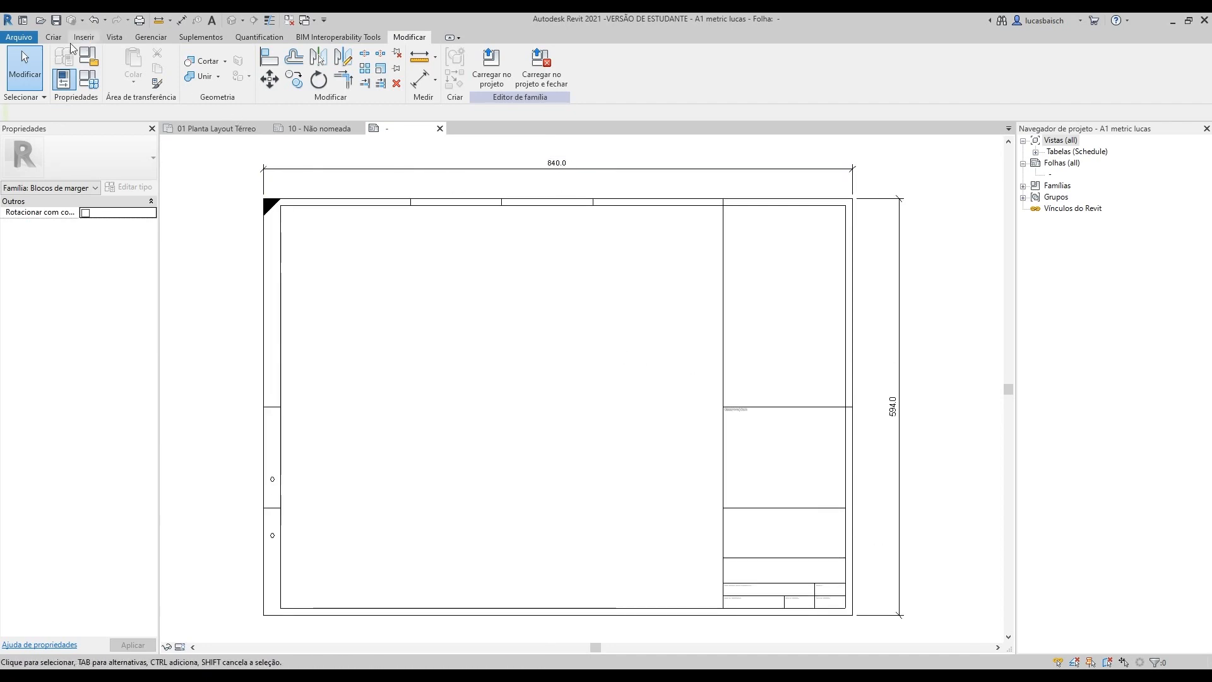
left_click(54, 36)
left_click(360, 60)
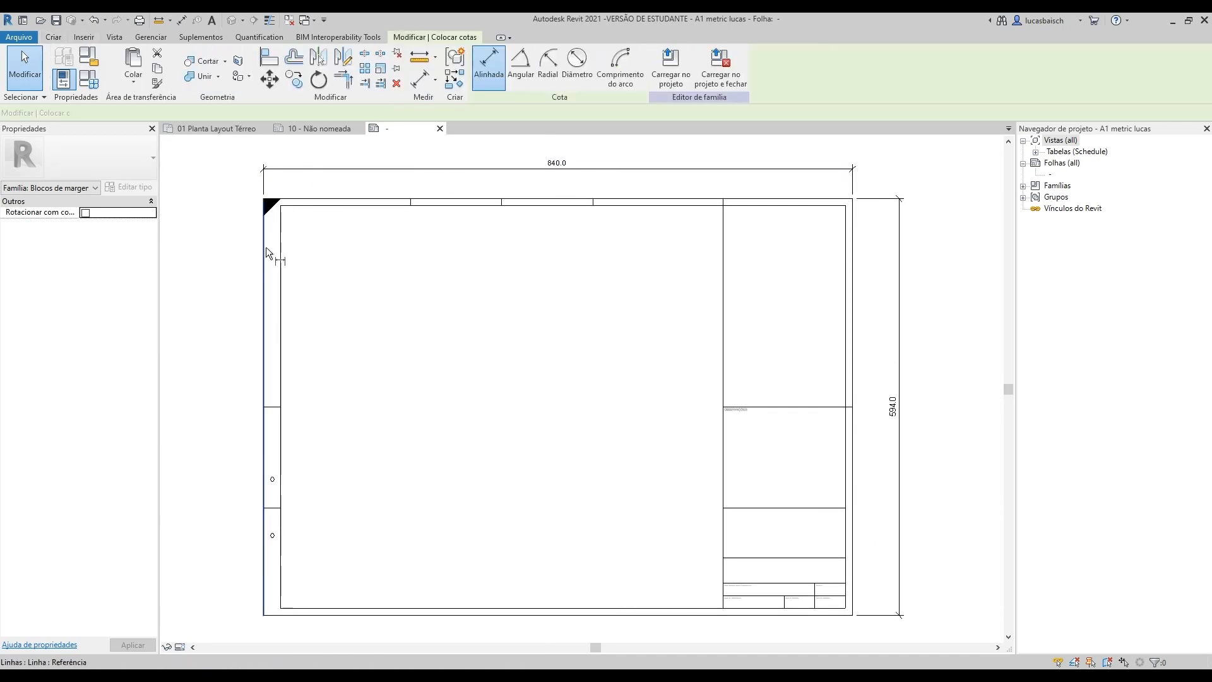
left_click(294, 200)
left_click(274, 407)
left_click(273, 507)
left_click(286, 609)
left_click(279, 614)
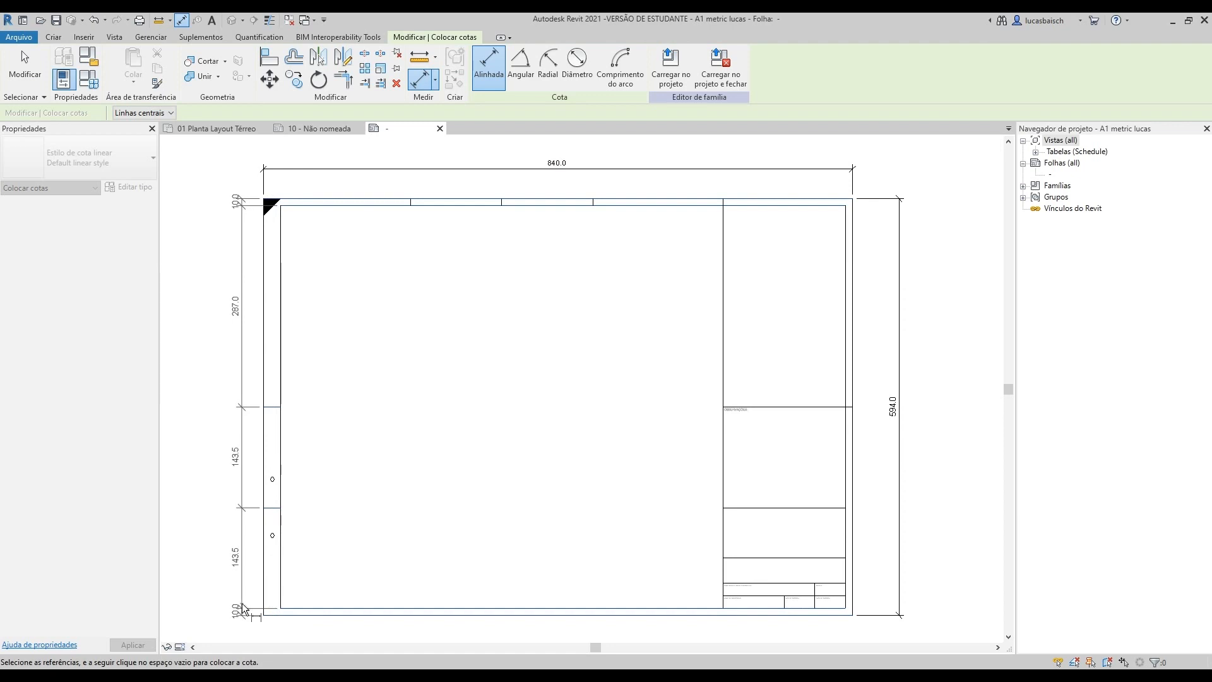
left_click(243, 605)
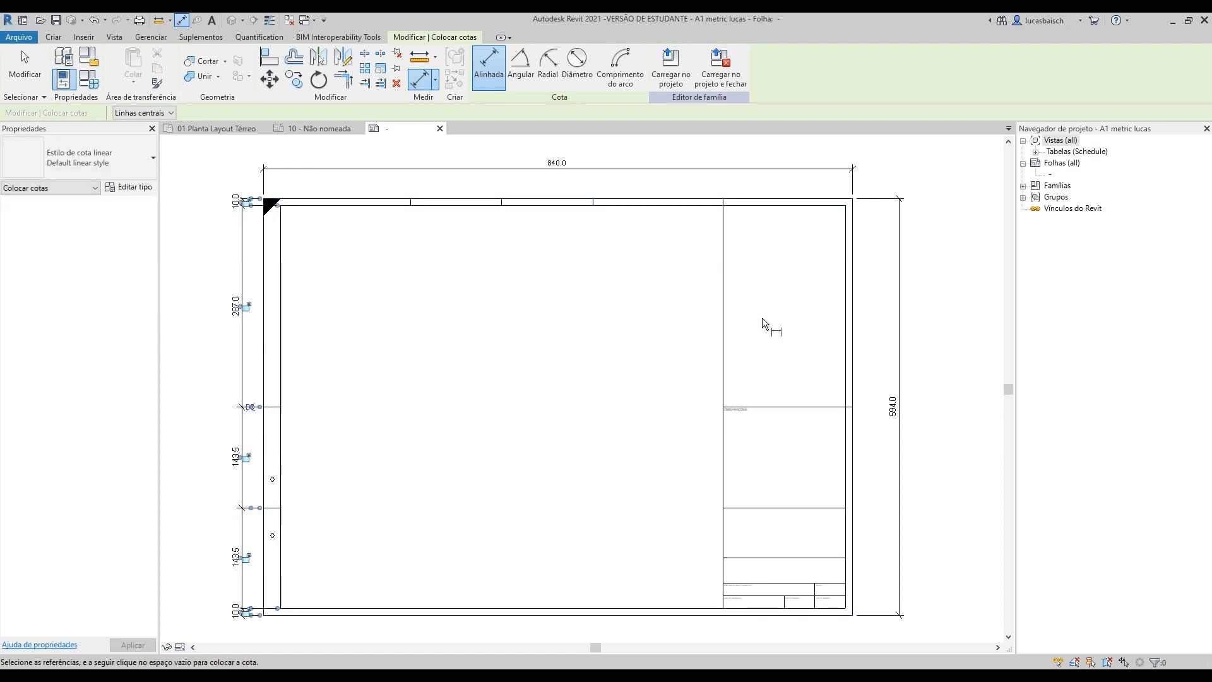
Step: Add an aligned dimension chain in the stamp column from the sheet's top edge through the frame line to the observations line
left_click(834, 198)
left_click(827, 206)
left_click(836, 408)
left_click(840, 498)
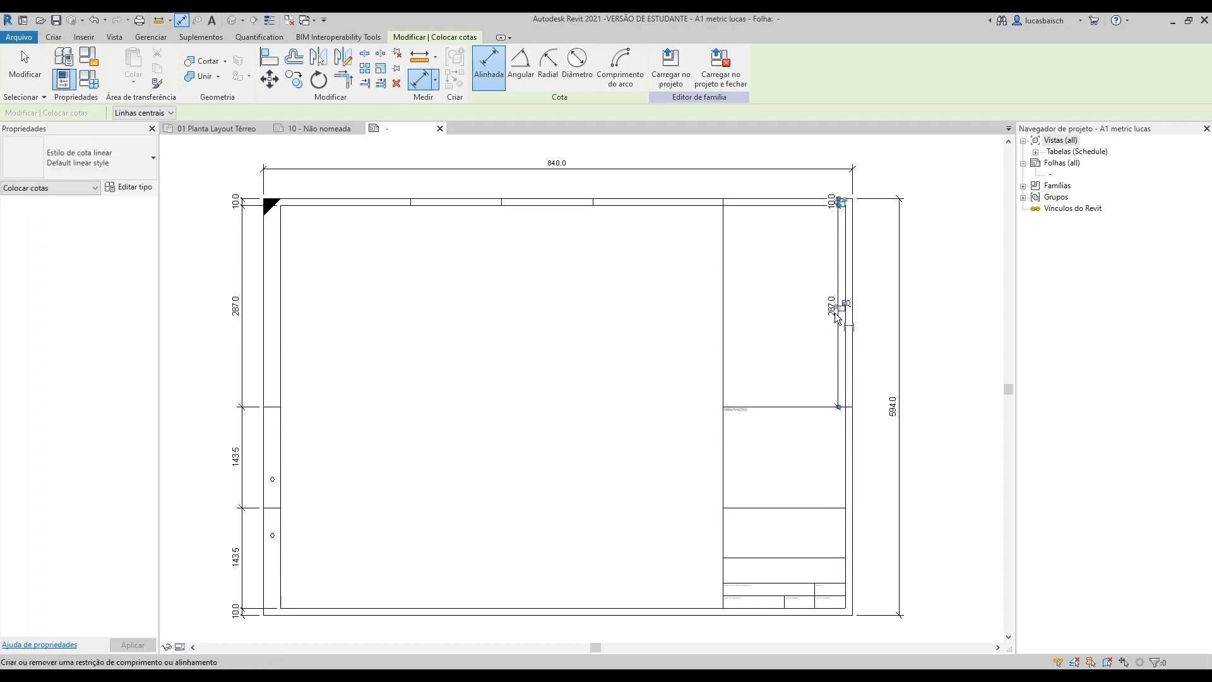
Step: Add an aligned dimension chain outside the right edge, covering the sheet edges, frame lines and every horizontal divider of the stamp column
left_click(809, 199)
left_click(808, 206)
left_click(815, 407)
left_click(816, 508)
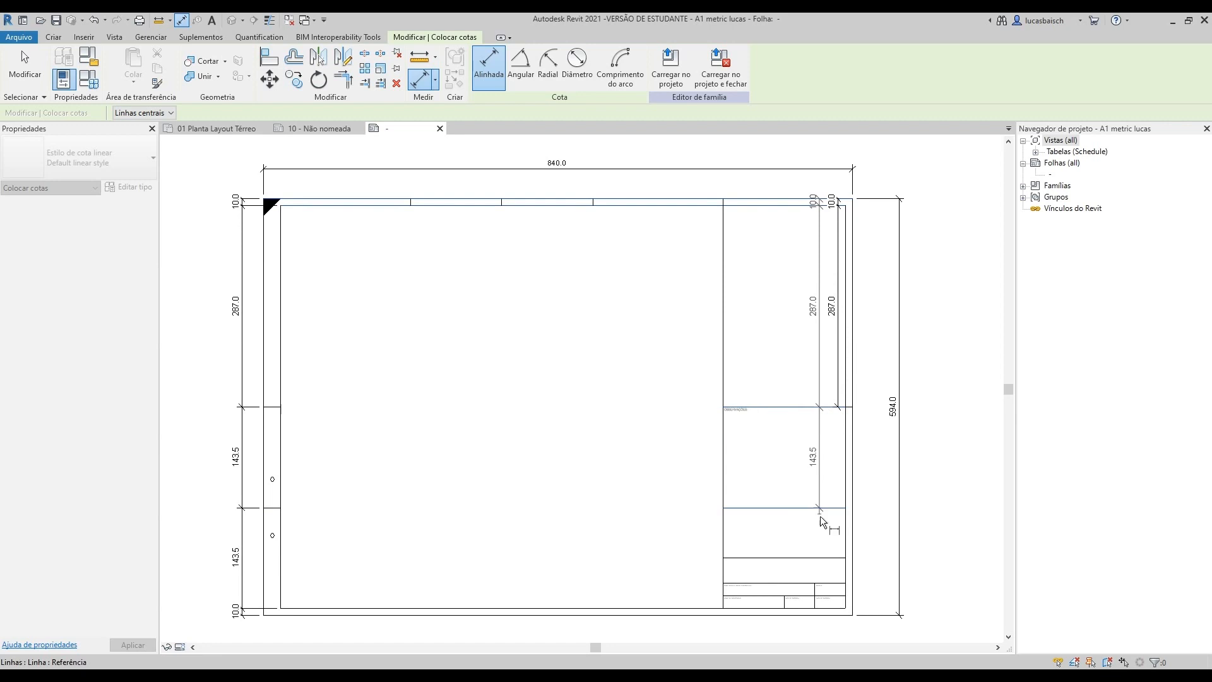
left_click(819, 557)
left_click(838, 583)
left_click(837, 597)
left_click(846, 616)
left_click(879, 593)
key("Escape")
key("Escape")
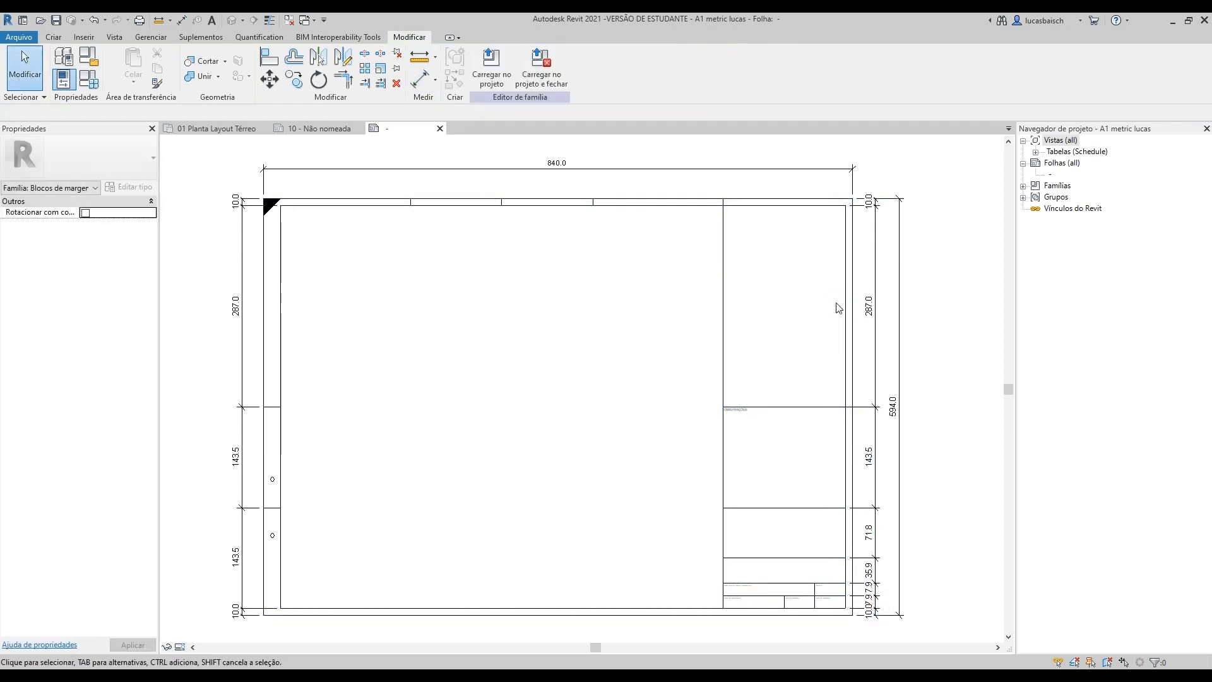
Step: Add an aligned dimension chain below the sheet, covering the outer edges, inner frame lines and the stamp column's vertical dividers
middle_click_drag(351, 306, 353, 224)
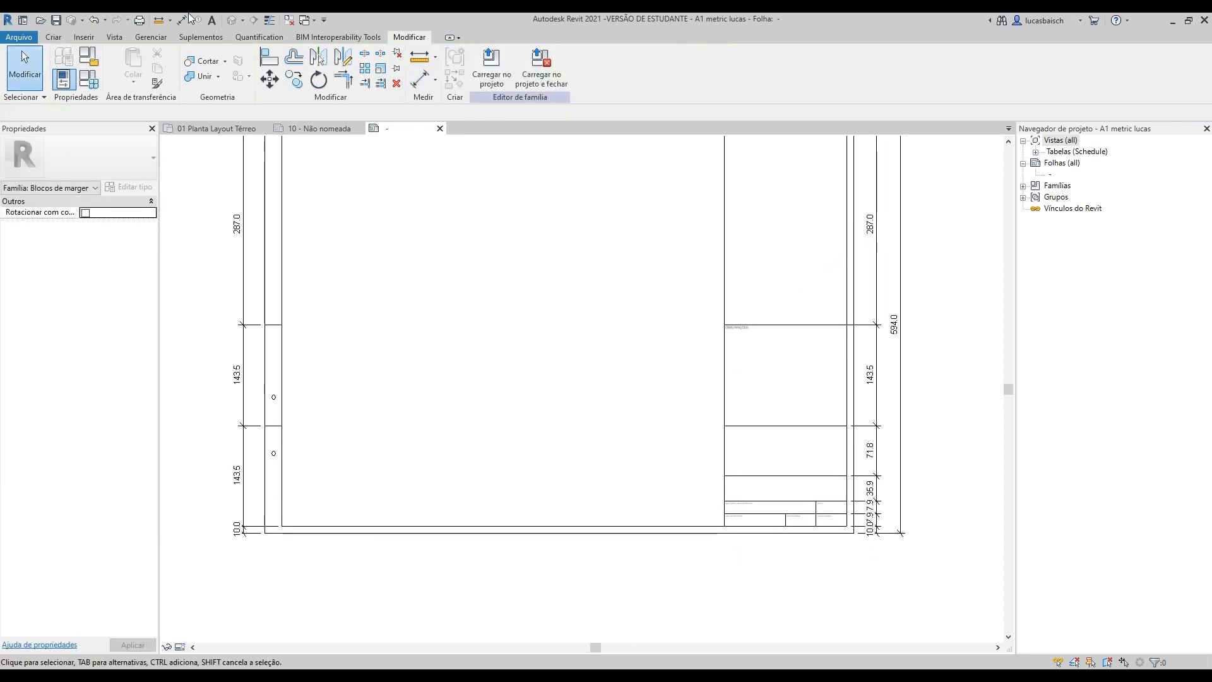
left_click(57, 39)
left_click(363, 63)
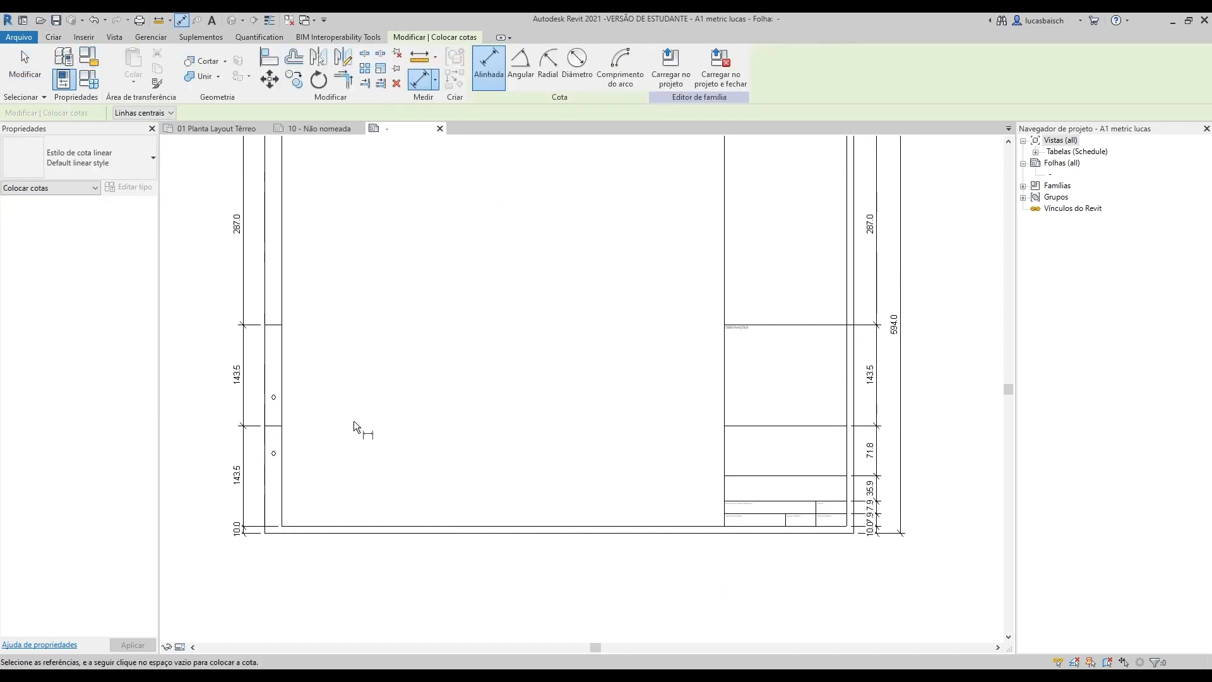
left_click(265, 489)
left_click(282, 501)
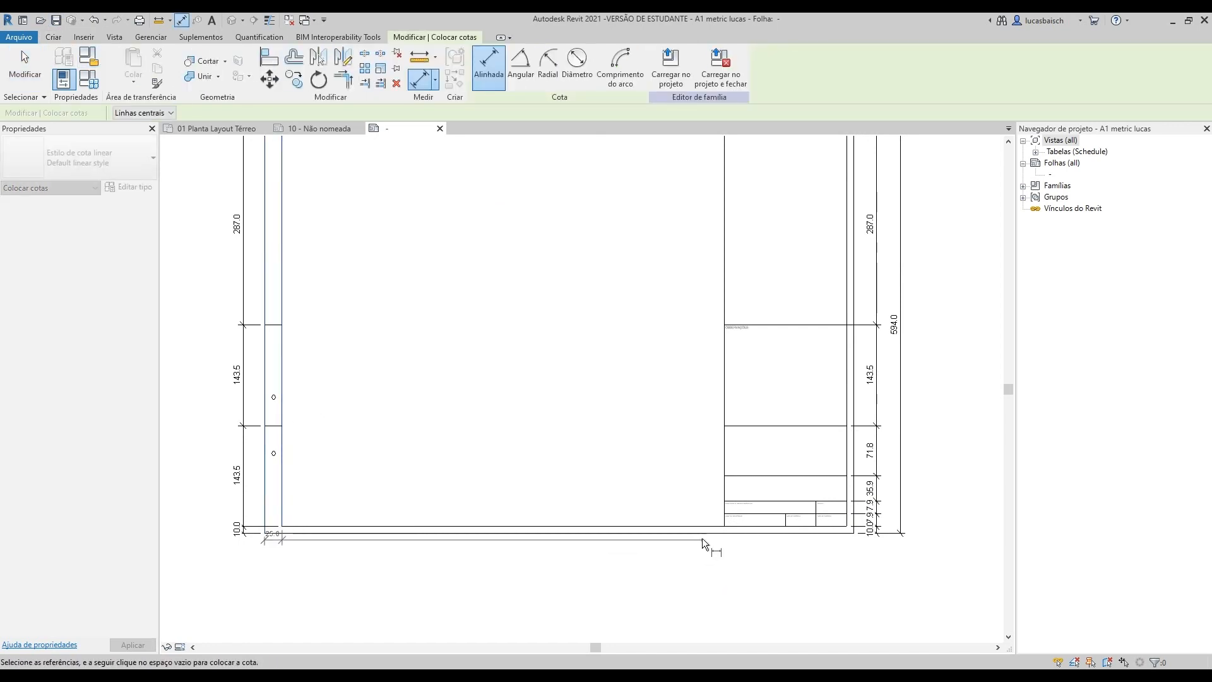
left_click(724, 526)
left_click(786, 528)
left_click(817, 528)
left_click(848, 528)
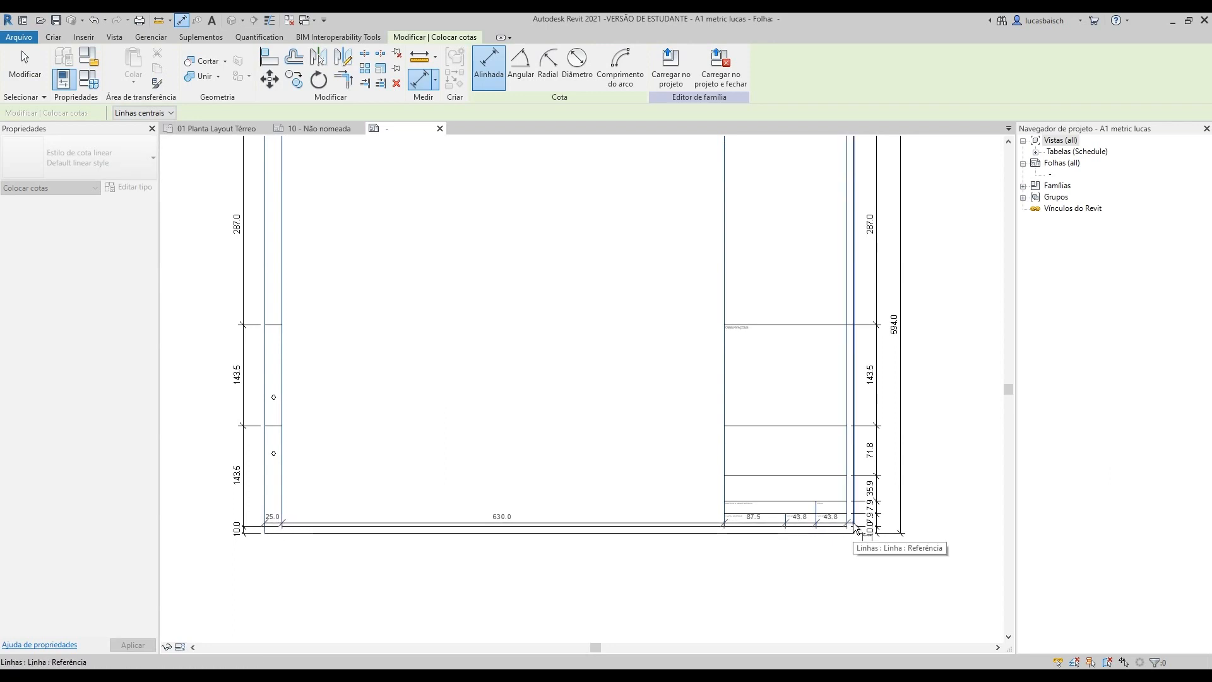
left_click(855, 529)
left_click(850, 550)
key("Escape")
middle_click(559, 433)
middle_click(558, 433)
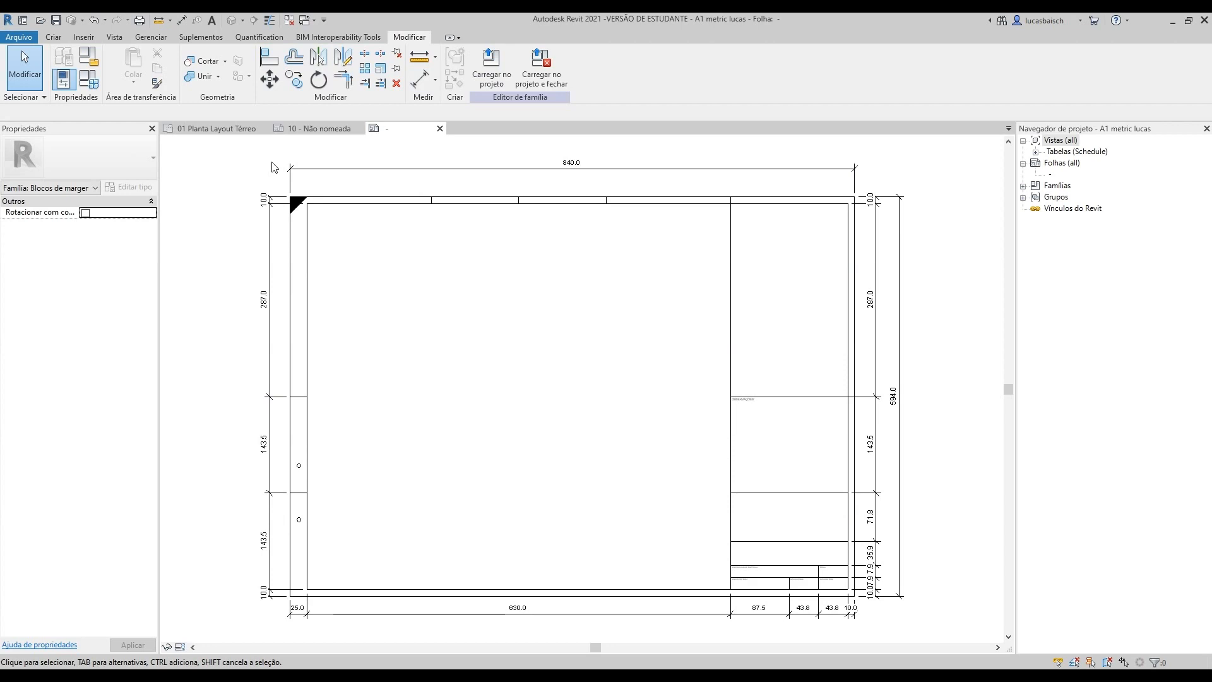
Step: Place a label in the student name and registration cell and assign the Autor parameter to it
scroll(736, 360, "up", 6)
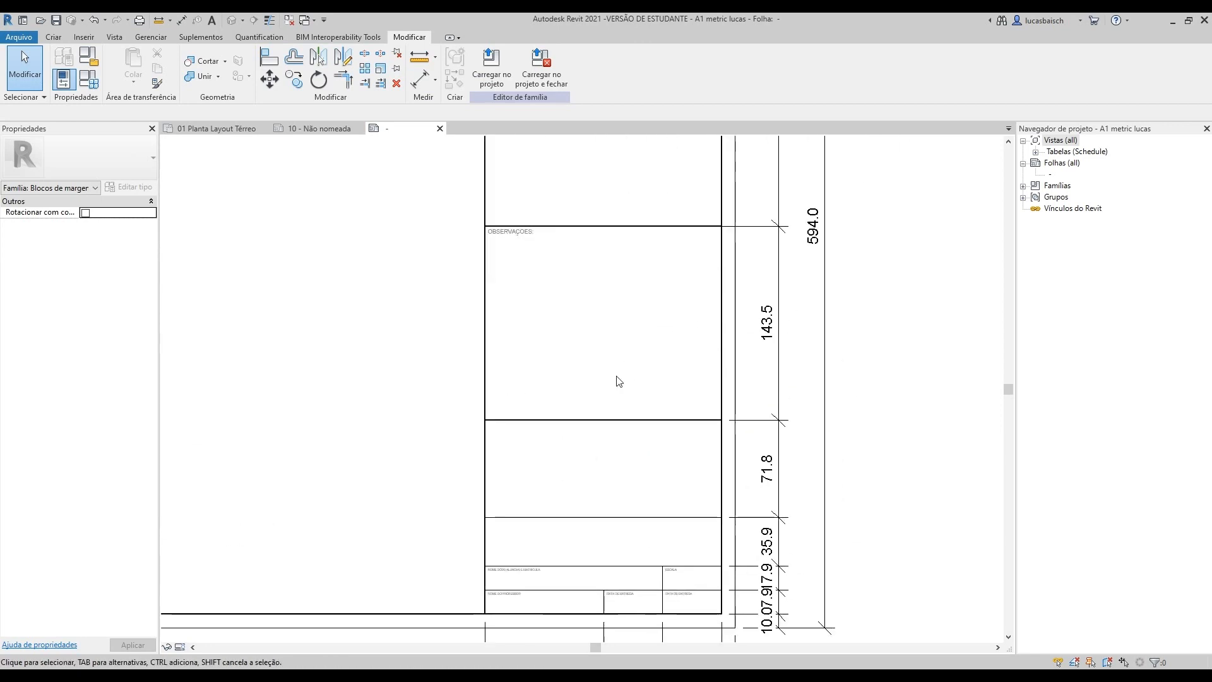
middle_click_drag(619, 382, 622, 355)
middle_click_drag(555, 379, 529, 297)
scroll(490, 319, "up", 3)
left_click(54, 36)
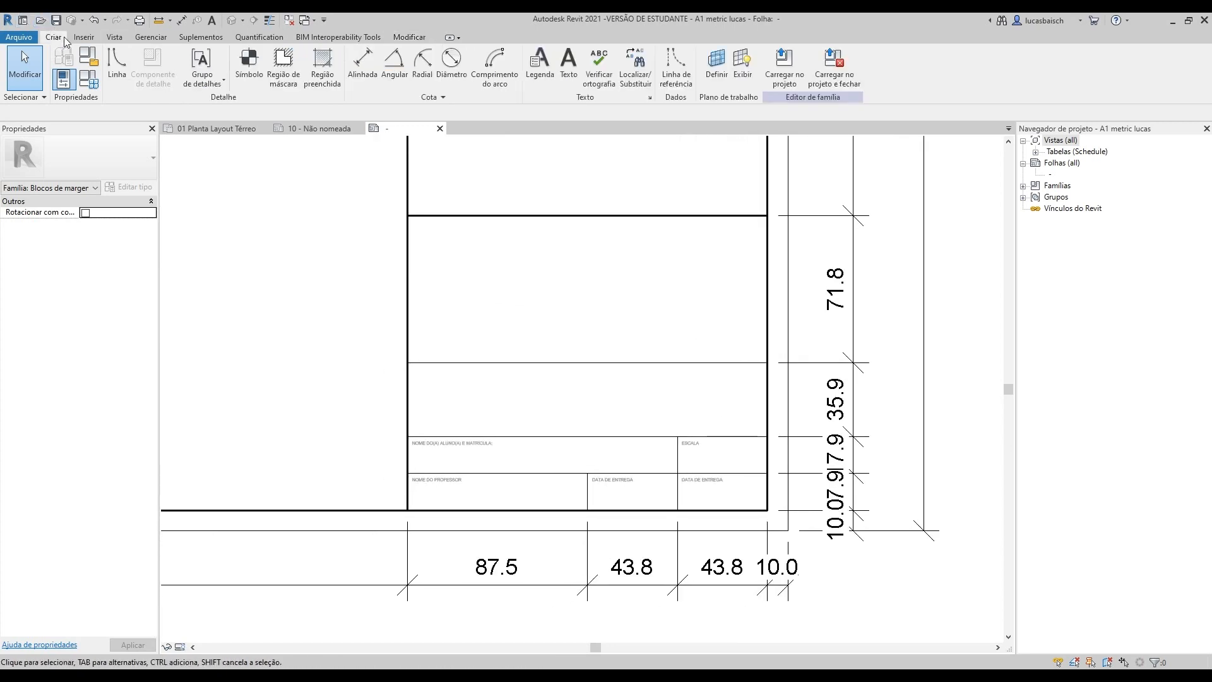
left_click(542, 69)
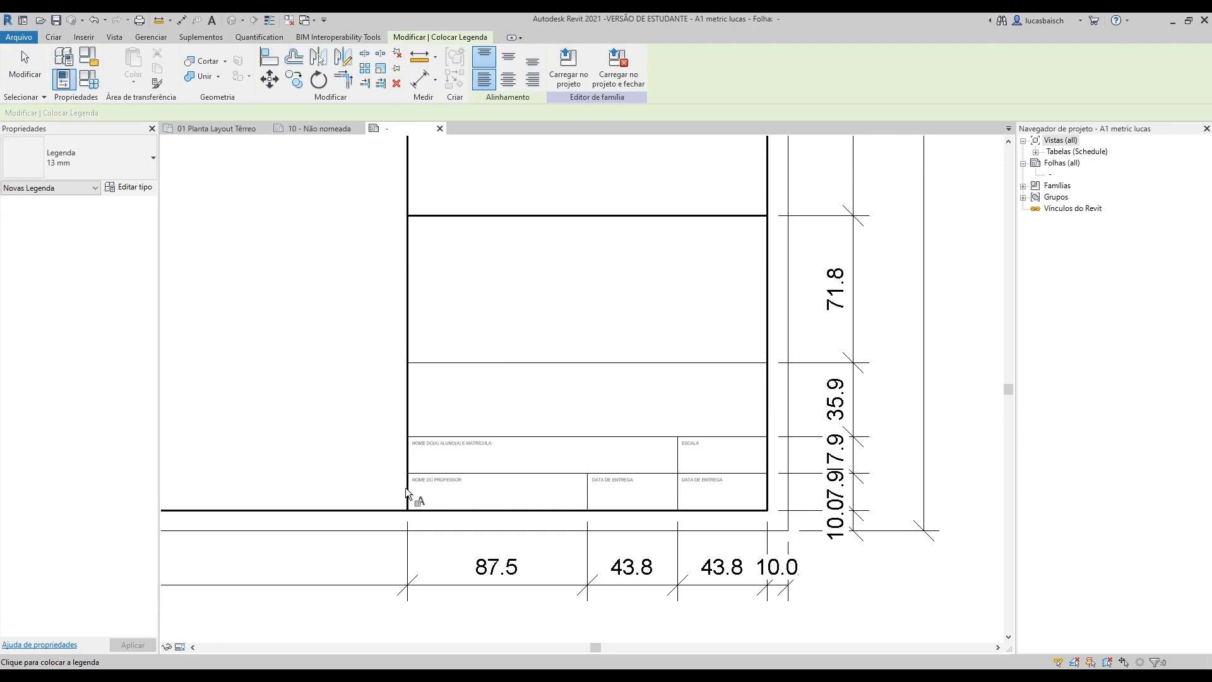
scroll(453, 425, "up", 4)
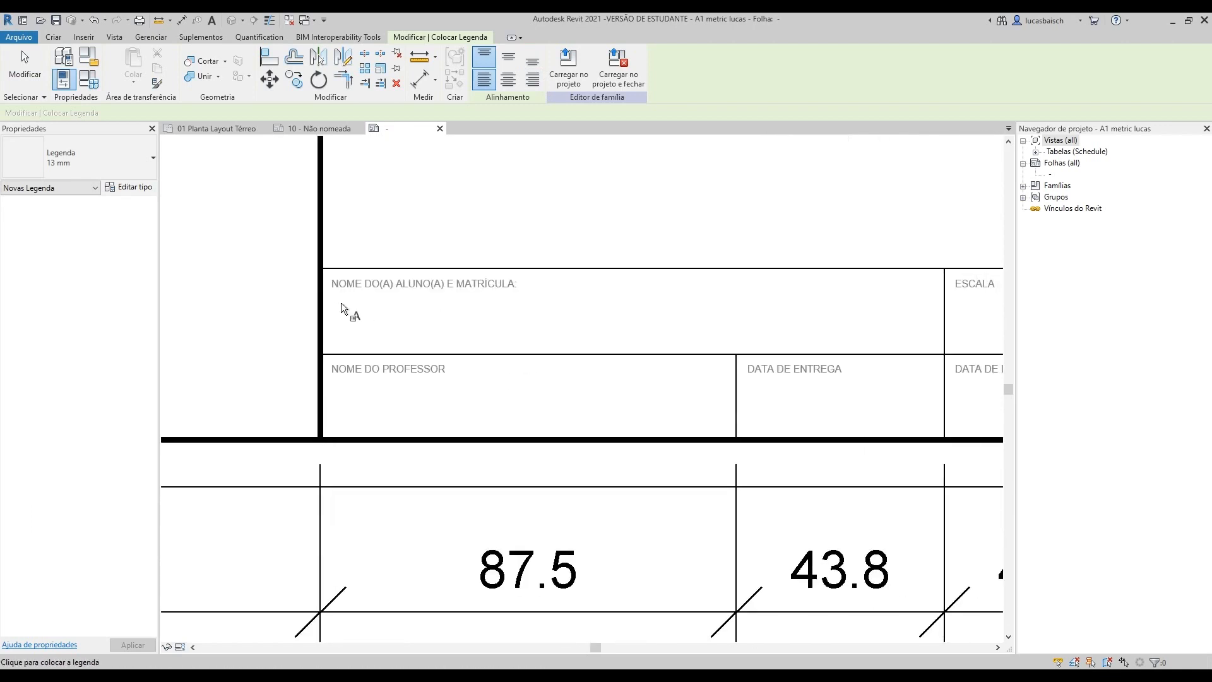
left_click(335, 302)
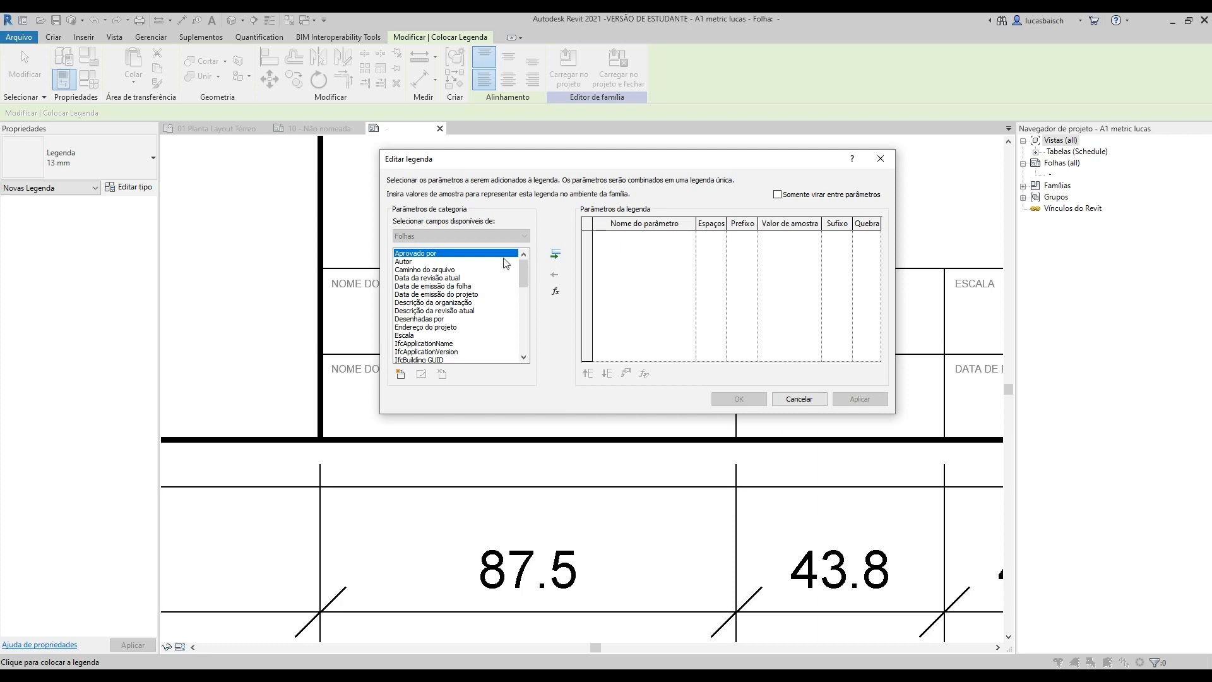
left_click(416, 263)
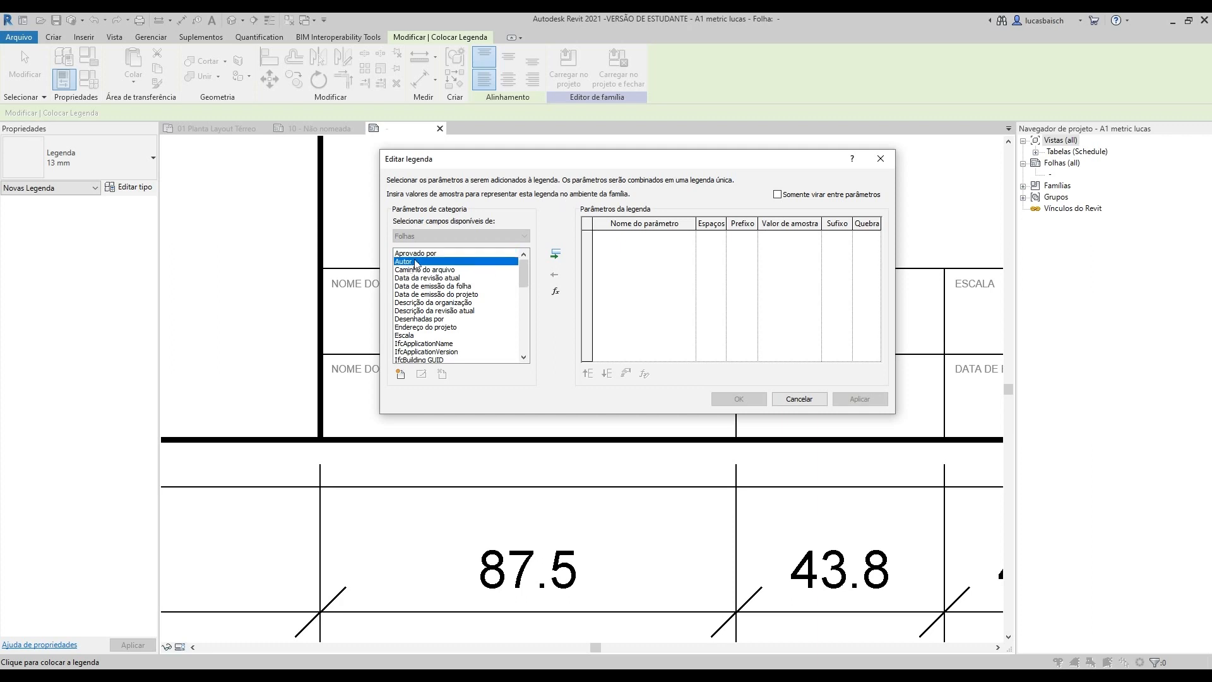
left_click(556, 256)
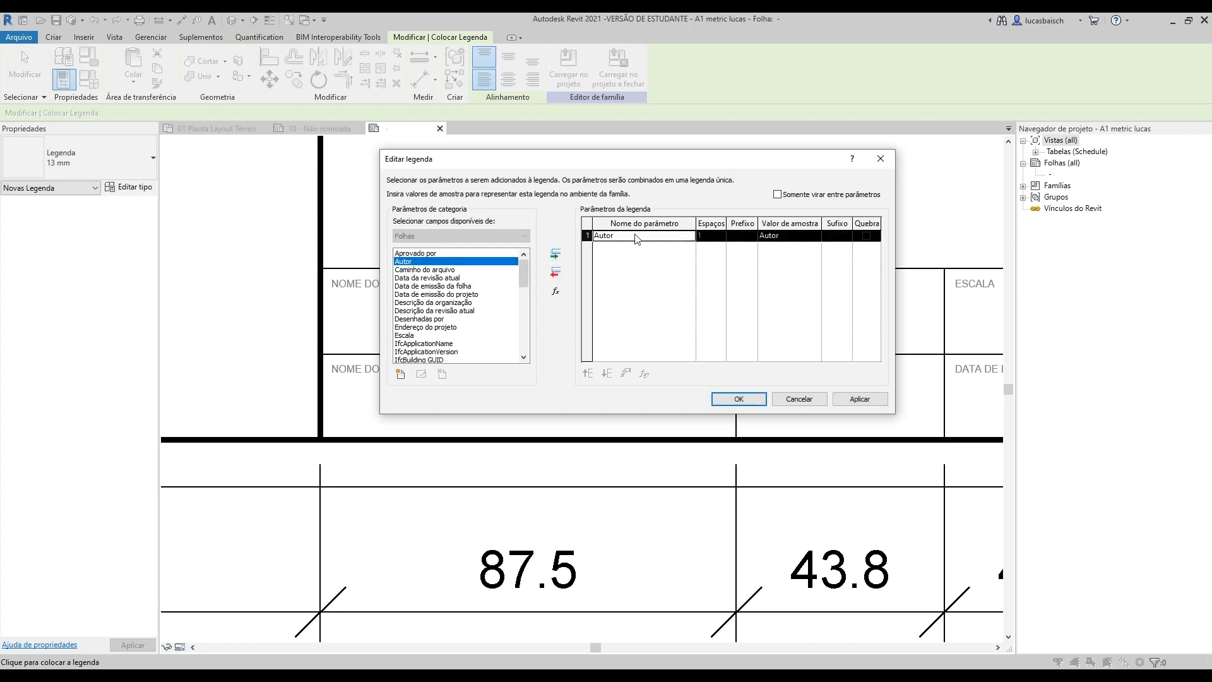
Step: Set the Autor parameter's sample value to "Nome do(a) aluno(a)" and accept the label
left_click(795, 238)
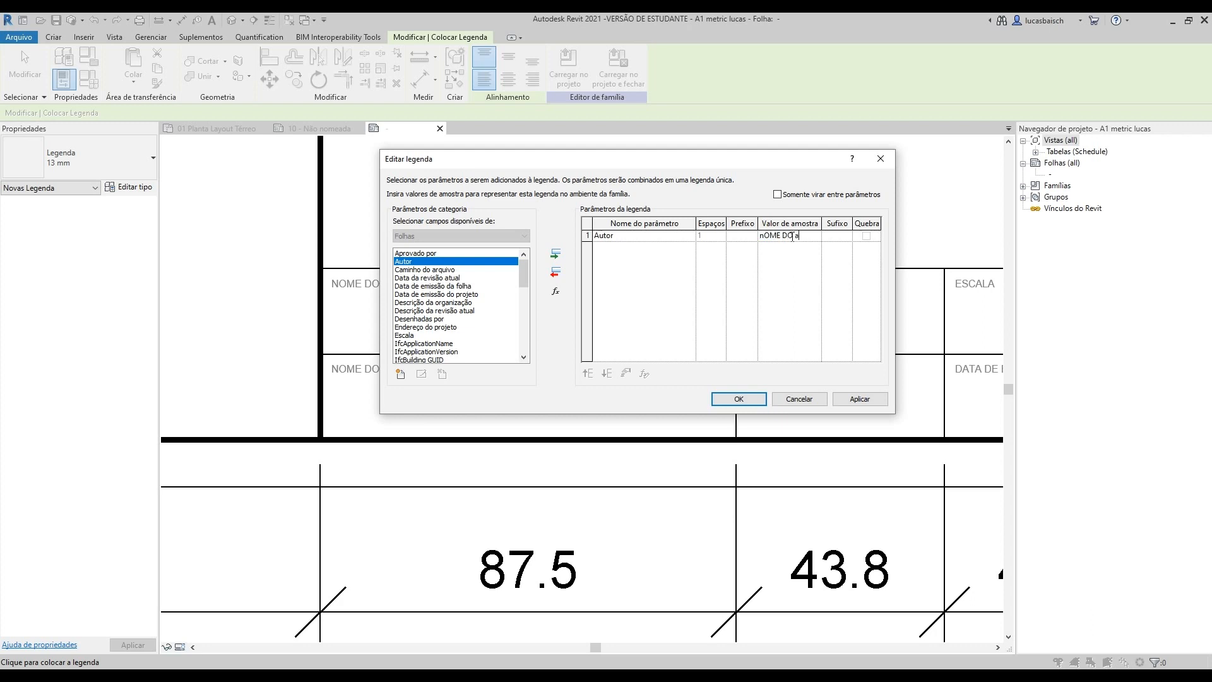
key("ctrl+a")
type("nome")
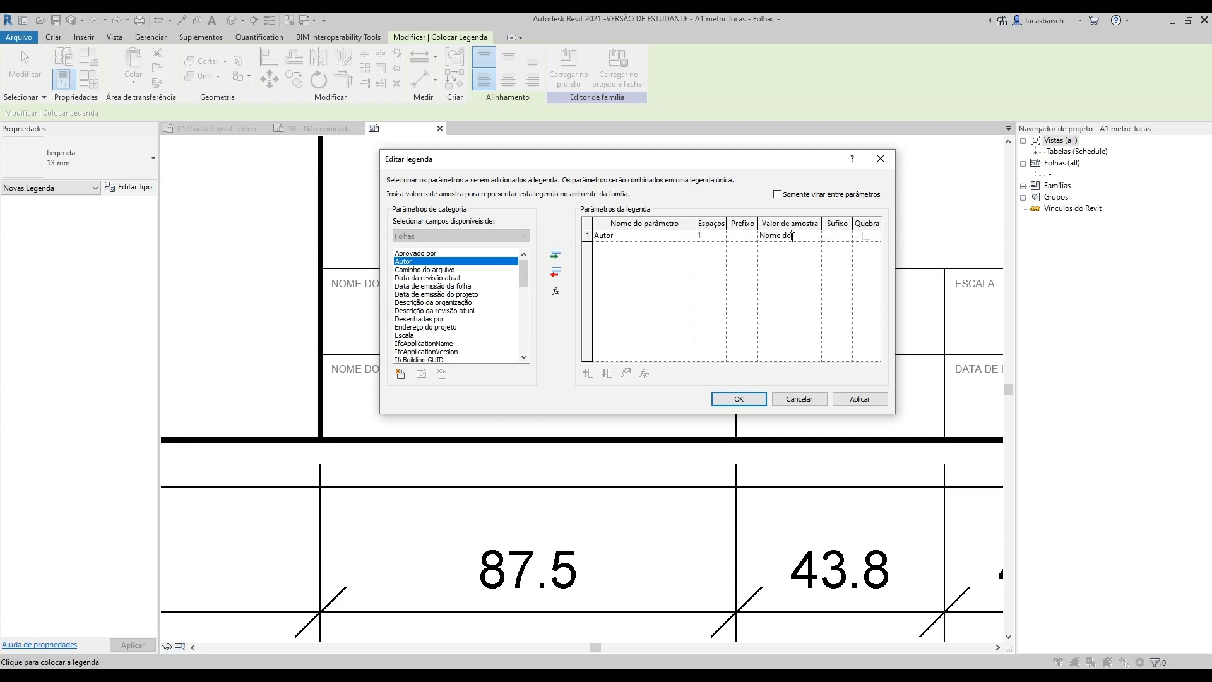
key("BackSpace")
type("aluno")
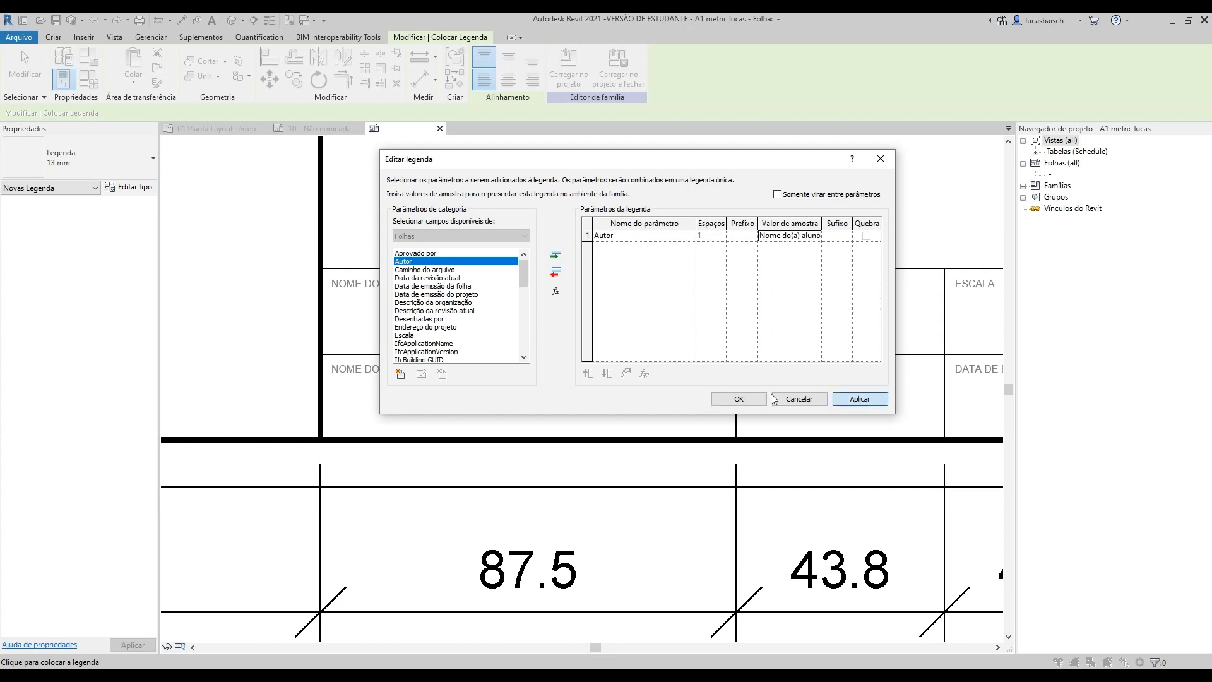
left_click(732, 399)
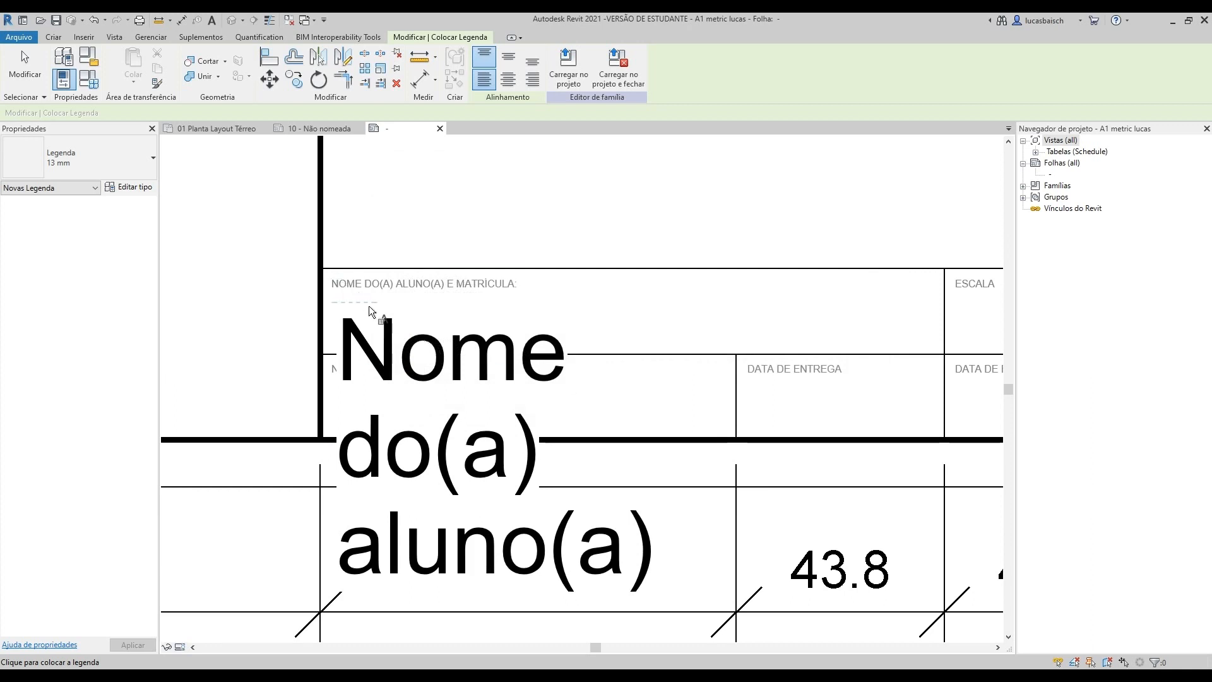
Step: Change the student name label to the 5 mm type and widen its box to span the cell
left_click(371, 314)
left_click(407, 333)
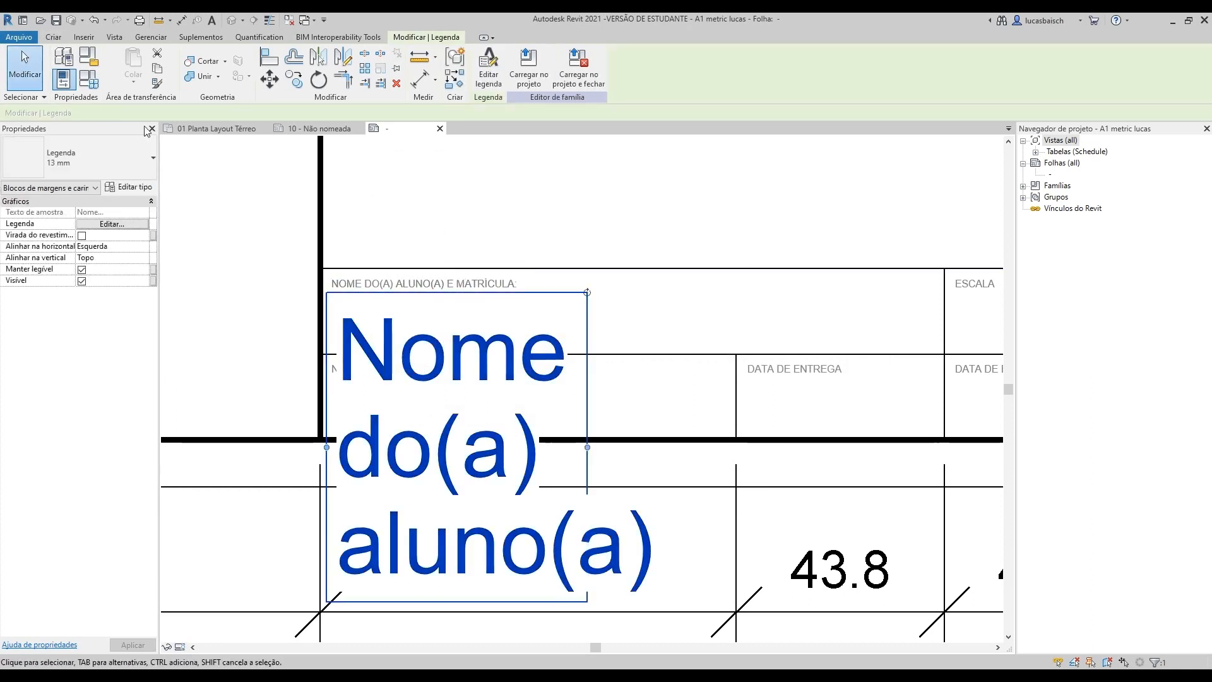
left_click(120, 161)
left_click(125, 234)
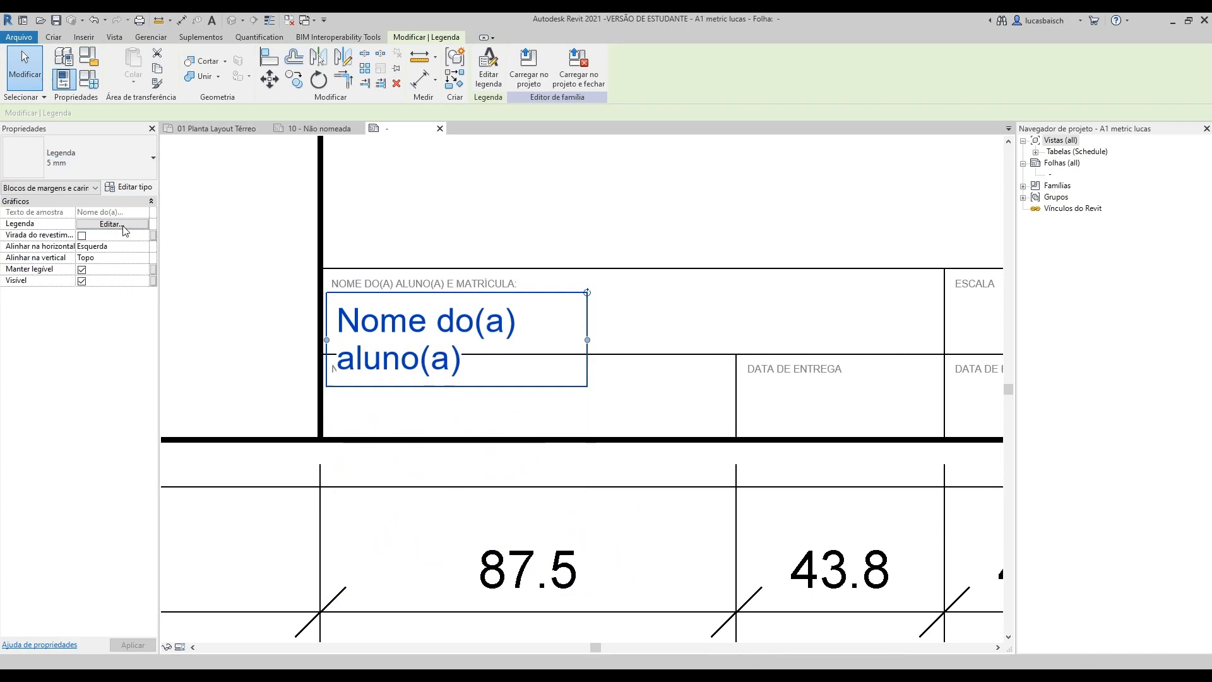
left_click_drag(588, 340, 940, 327)
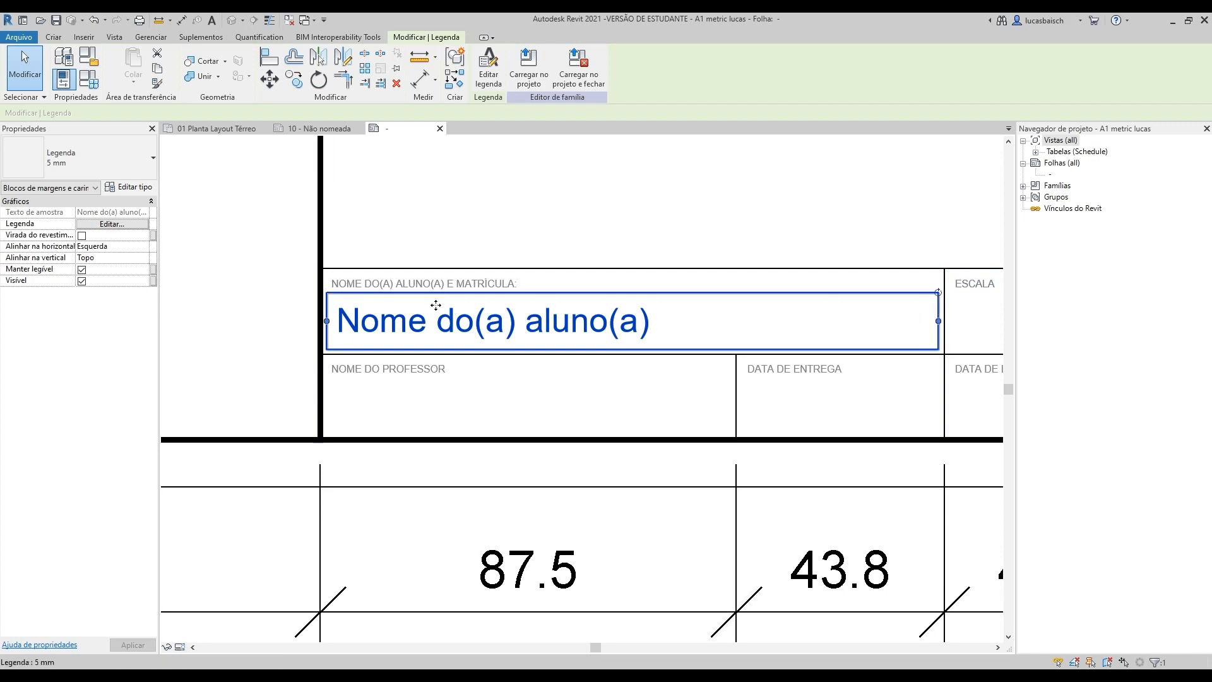
Step: Set the student name label's vertical alignment to Meio
left_click(155, 259)
left_click(125, 277)
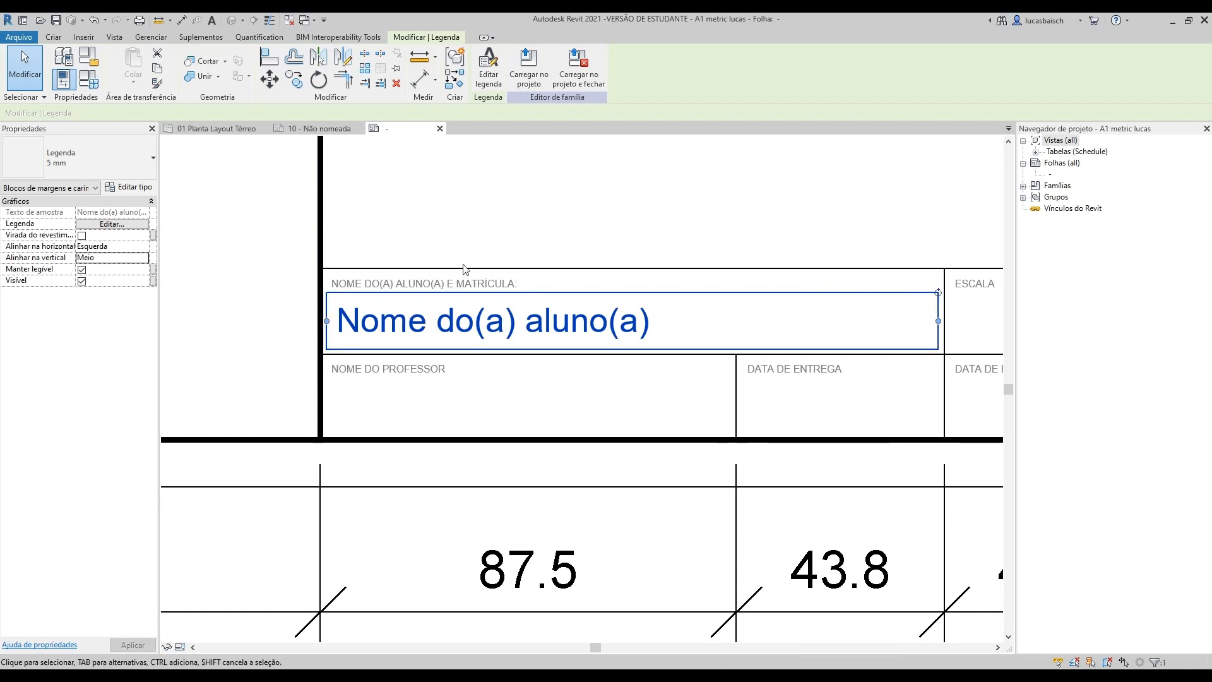
left_click(498, 231)
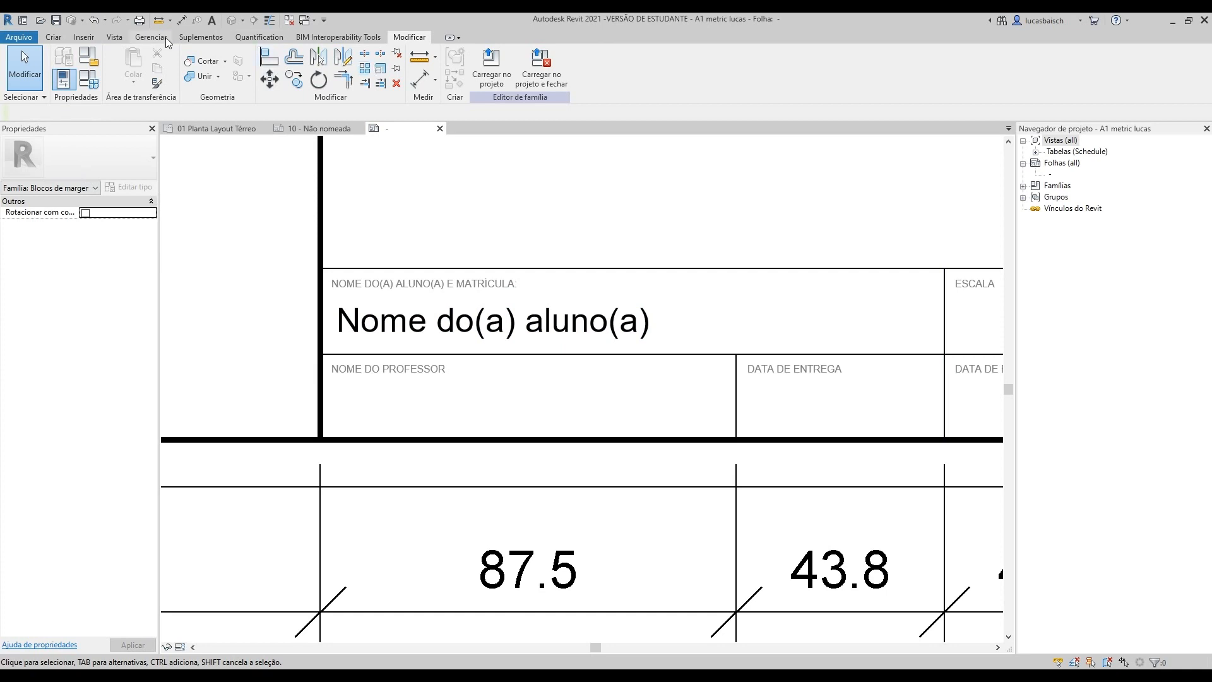
Step: Place a new label in the NOME DO PROFESSOR cell of the stamp
left_click(54, 37)
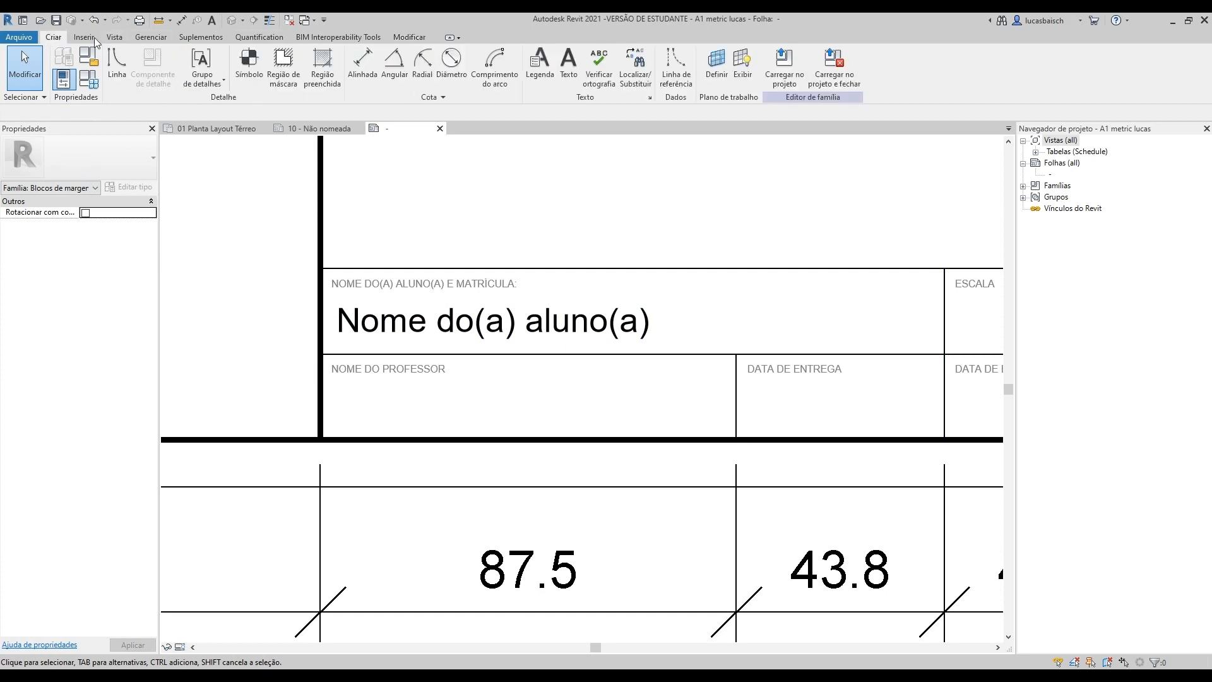
left_click(537, 71)
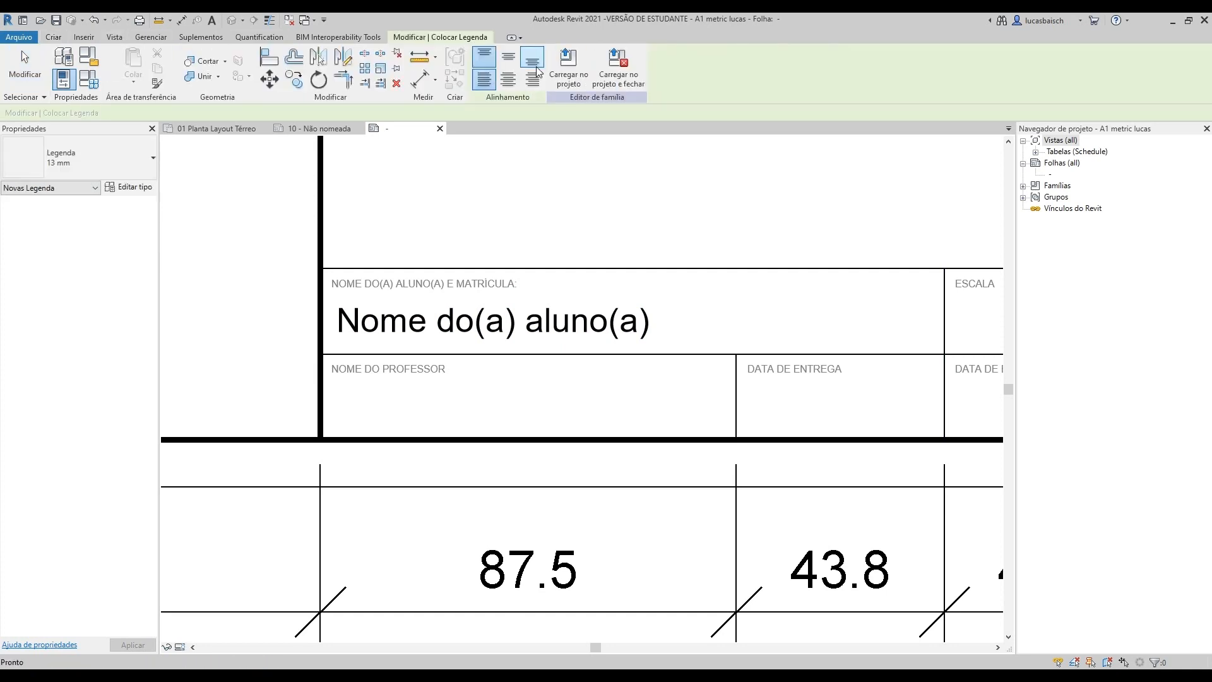
left_click(336, 386)
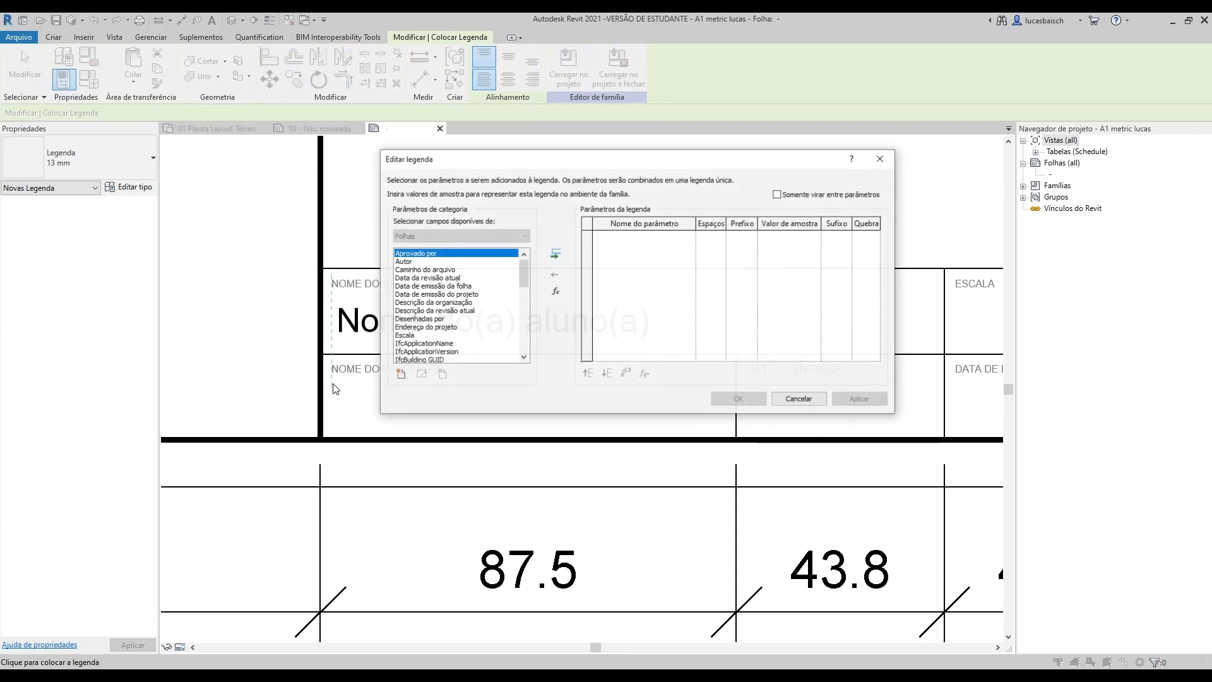
Step: Add the Nome do cliente parameter to the new label with the sample value "Nome do professor" and place it under NOME DO PROFESSOR
left_click(447, 329)
scroll(448, 332, "down", 4)
scroll(449, 333, "down", 4)
left_click(447, 319)
left_click(556, 253)
left_click(788, 234)
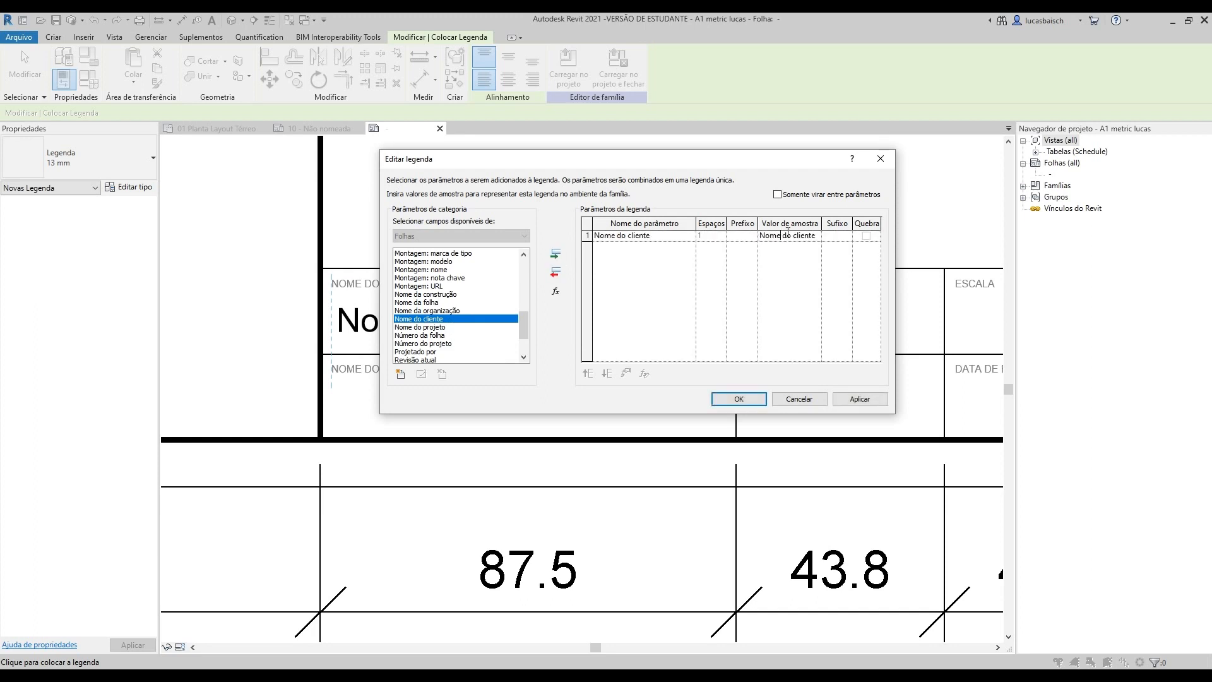
type("Nome do professor")
left_click(720, 399)
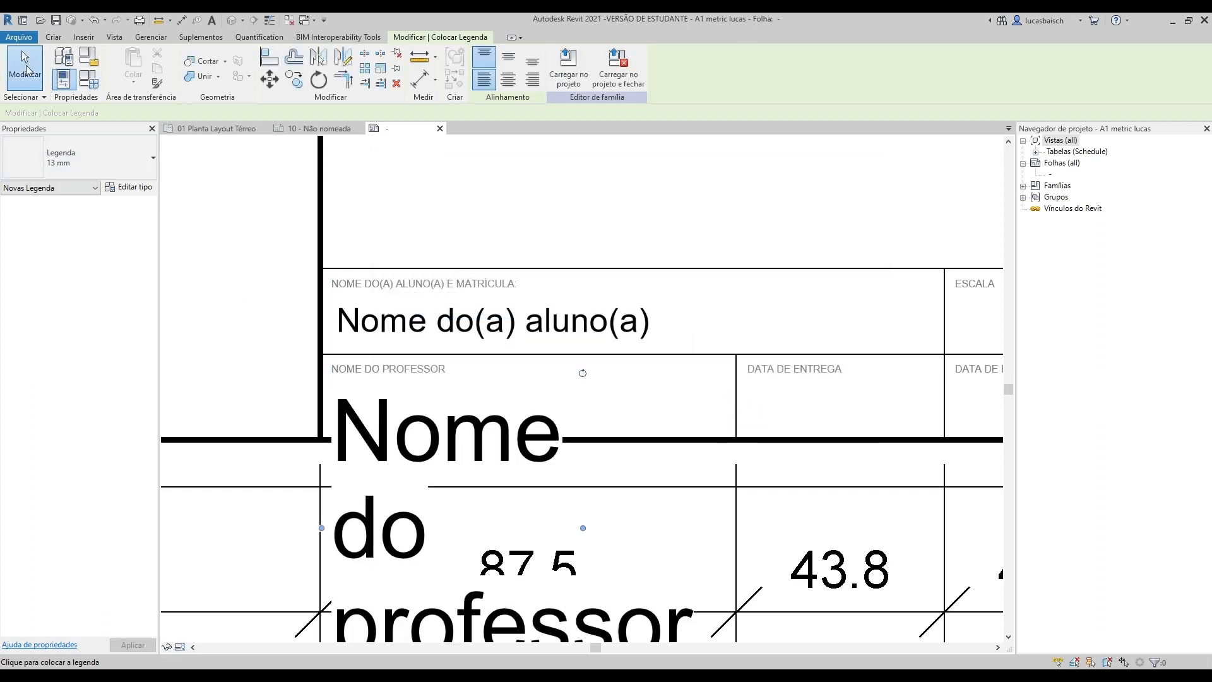
Step: Change the professor name label to the 5 mm type, widen it to its cell's edge and adjust its vertical alignment
left_click(26, 70)
left_click(94, 161)
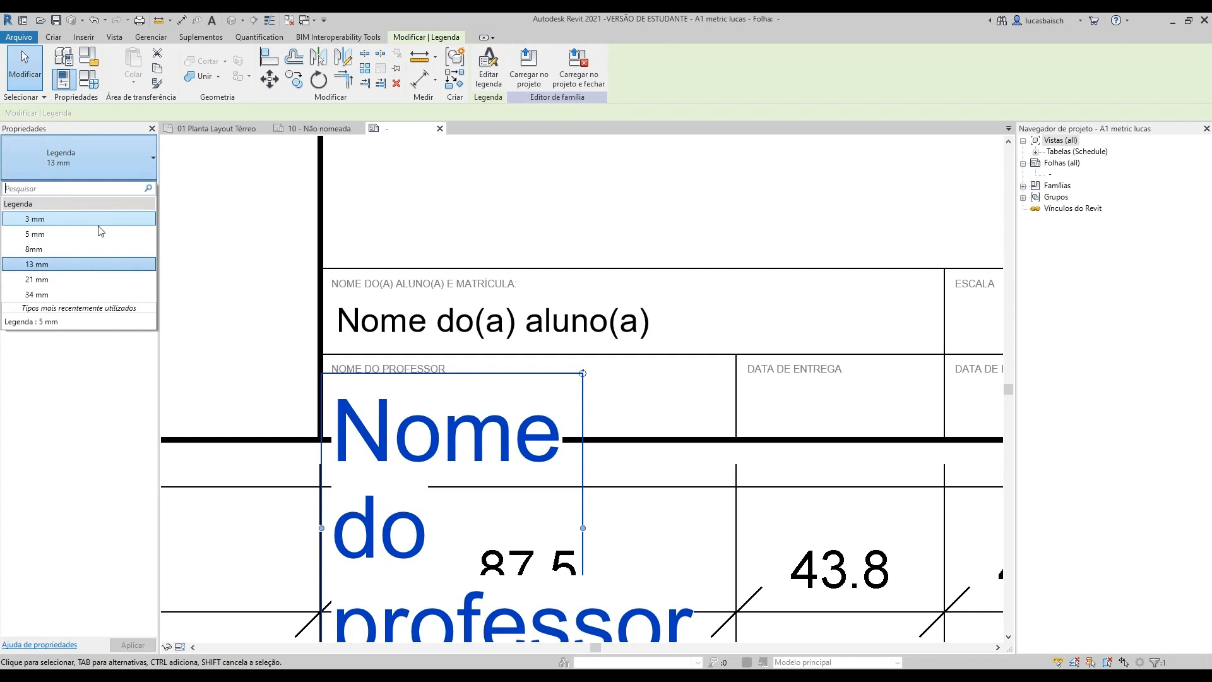
left_click(98, 234)
left_click_drag(597, 422, 733, 403)
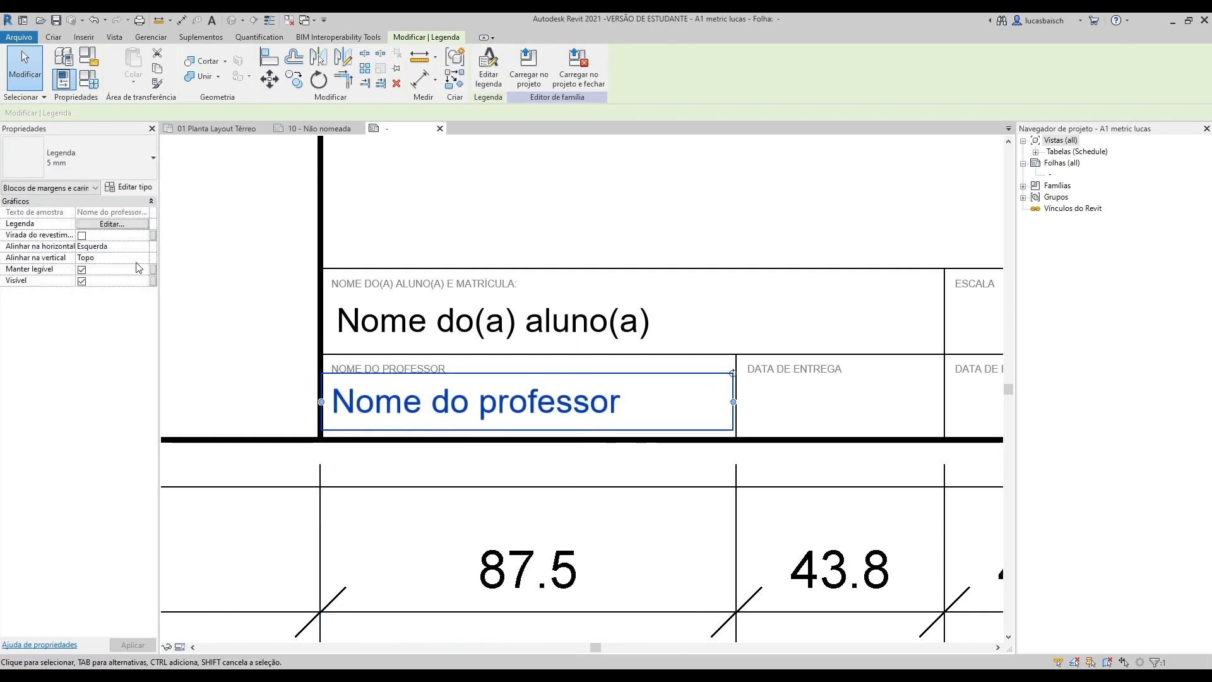
left_click(126, 258)
left_click(126, 275)
left_click(679, 229)
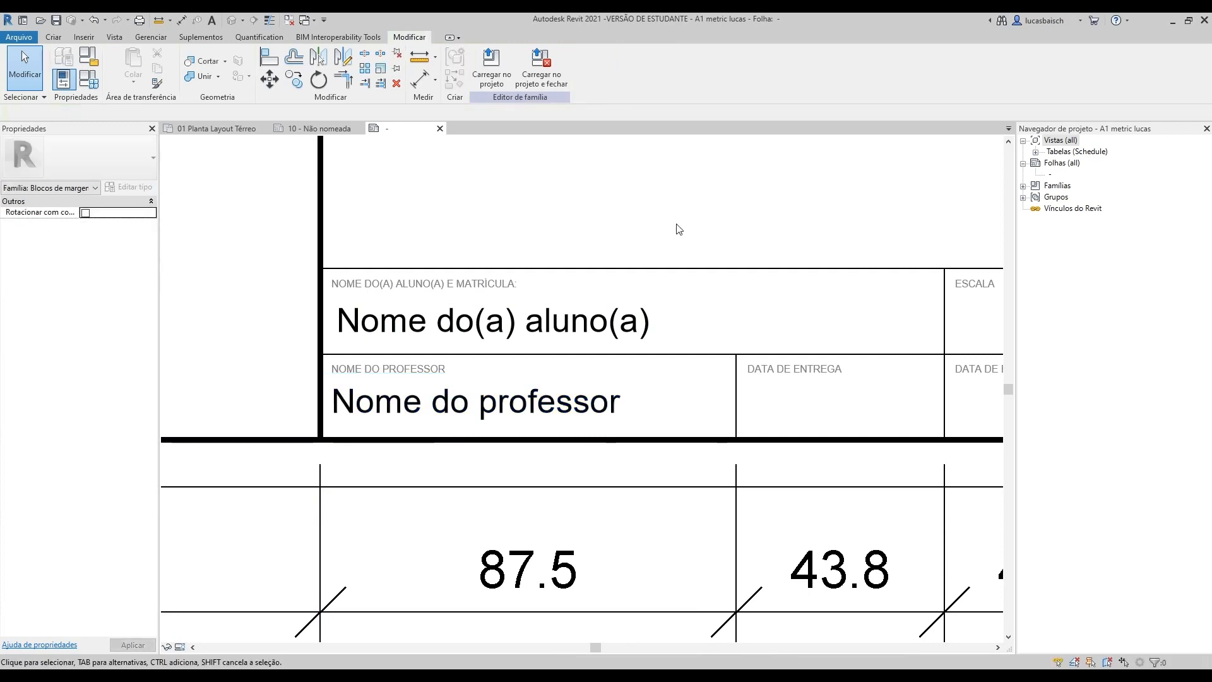
Step: Replace the duplicate DATA DE ENTREGA text in the cell below ESCALA with PRANCHA
scroll(682, 253, "down", 2)
scroll(619, 360, "up", 2)
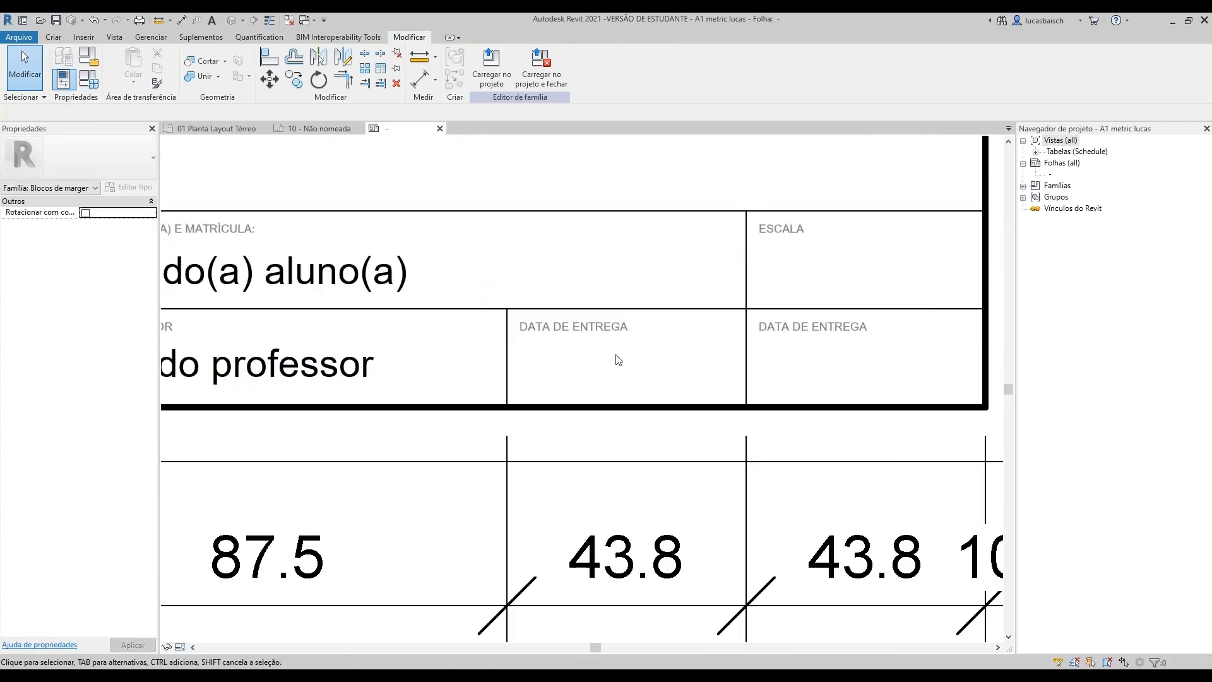
scroll(619, 360, "down", 1)
scroll(523, 365, "up", 2)
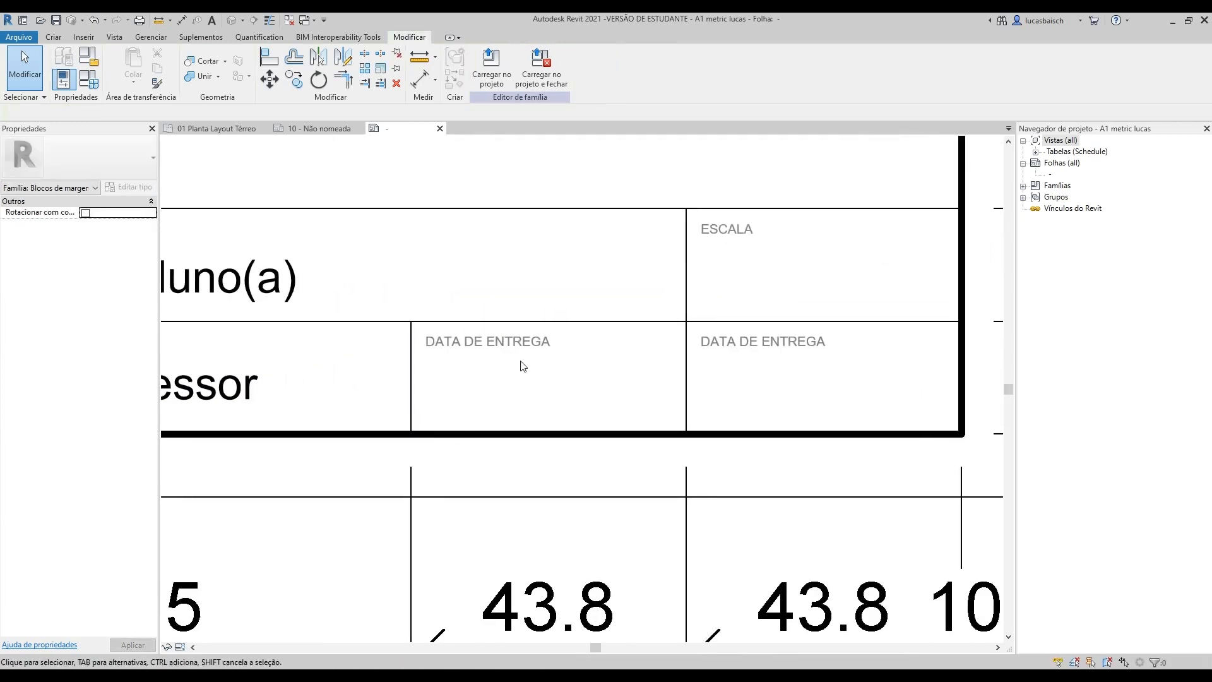
double_click(764, 353)
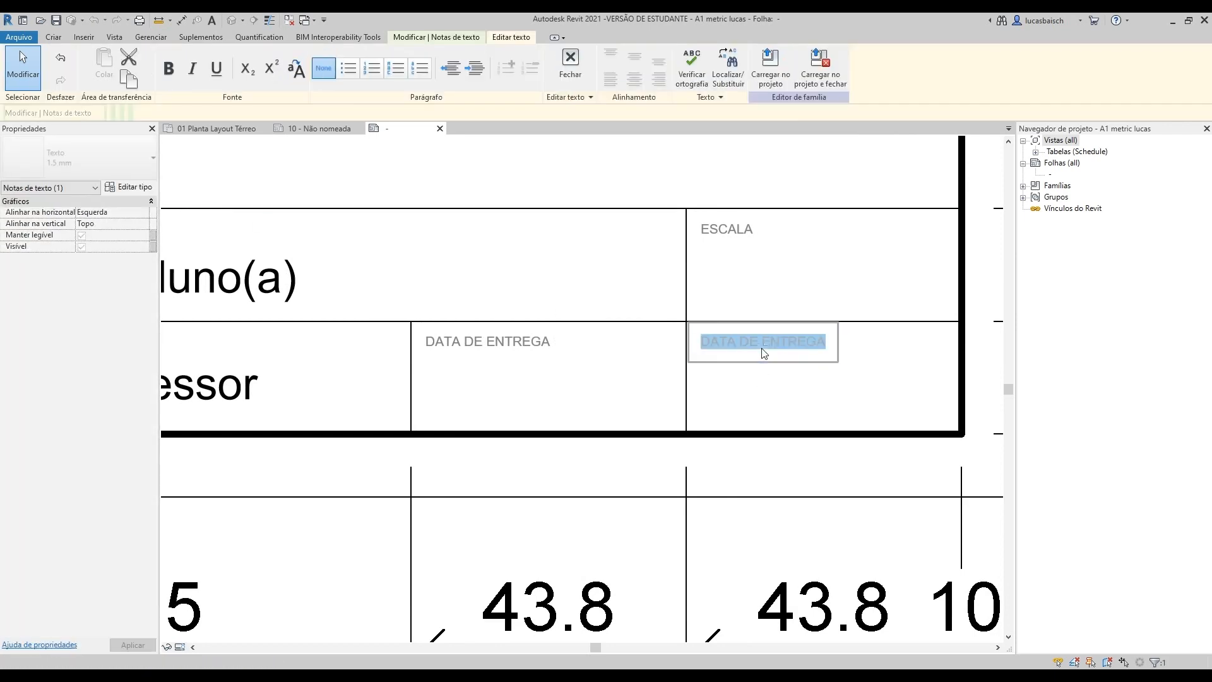
type("PRANCHA")
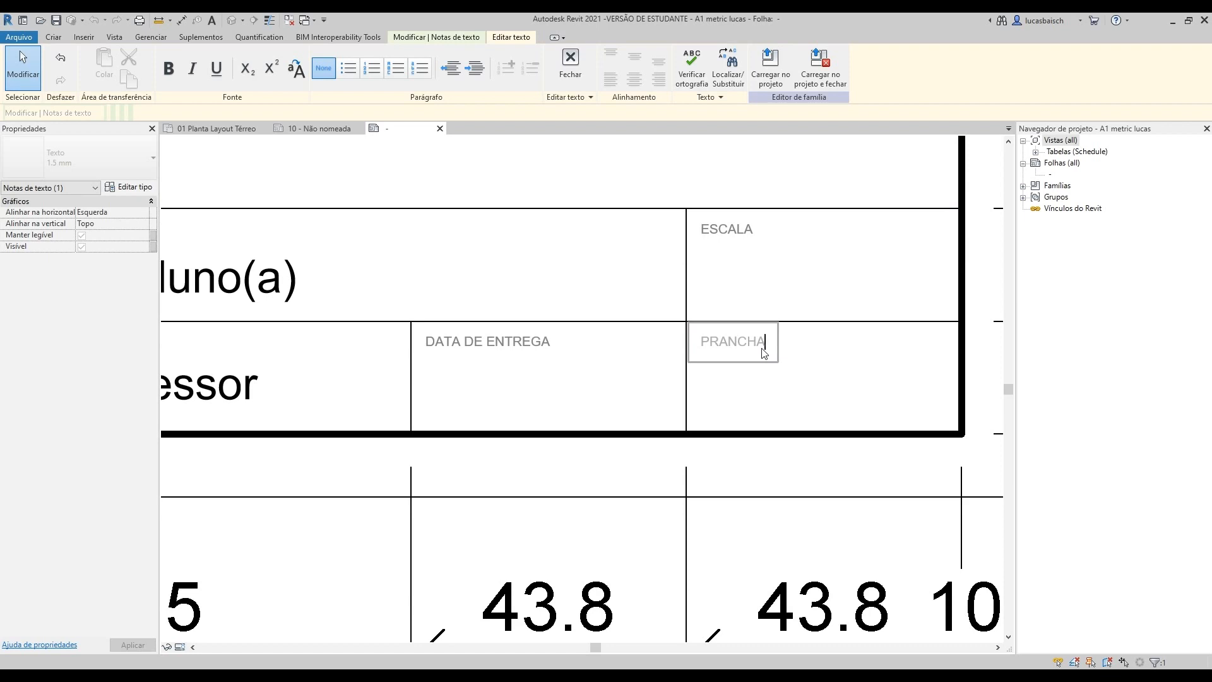
left_click(623, 294)
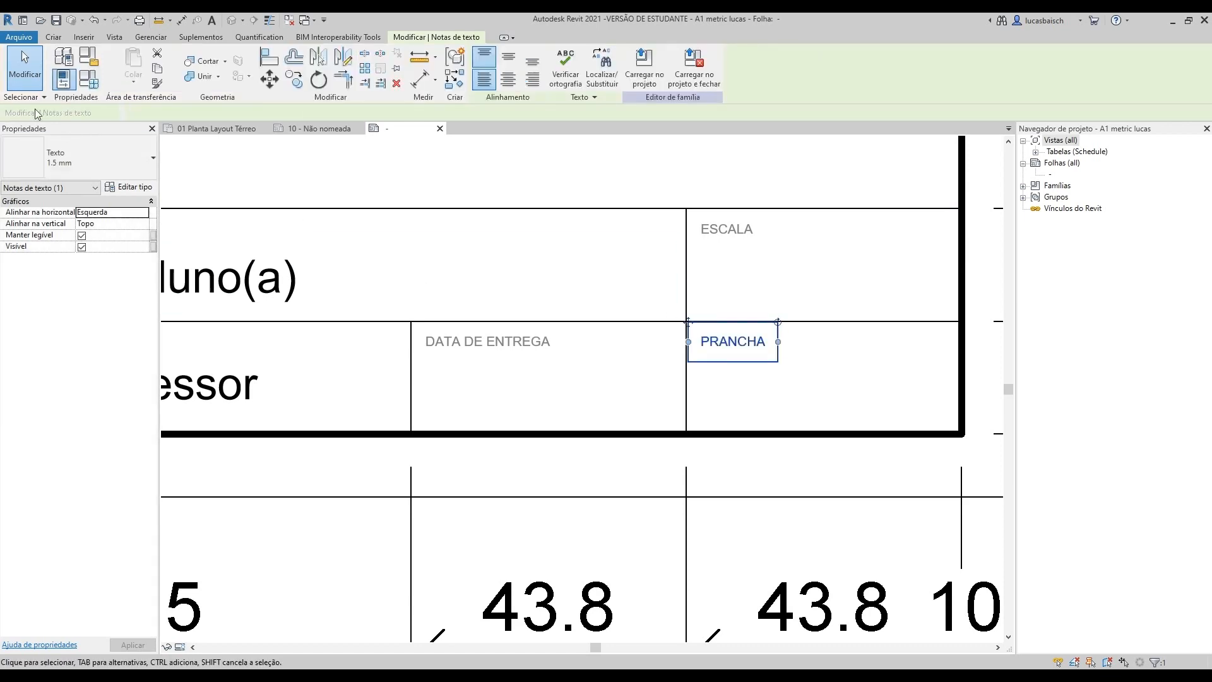
left_click(25, 64)
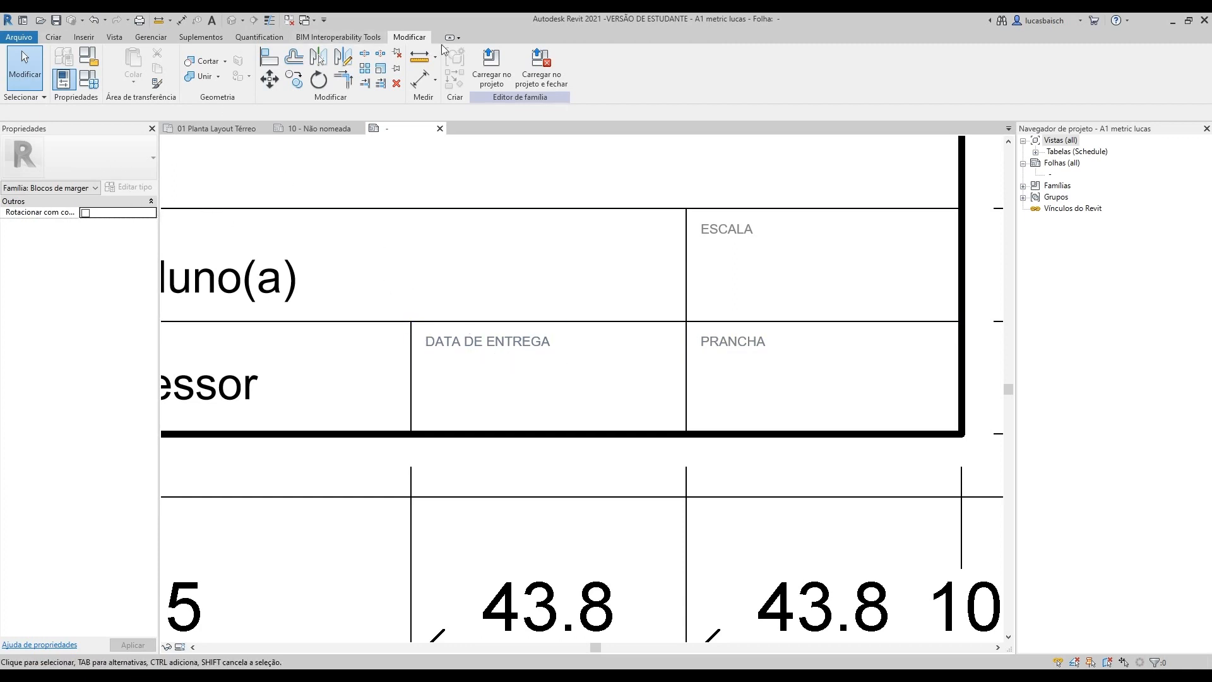
left_click(53, 38)
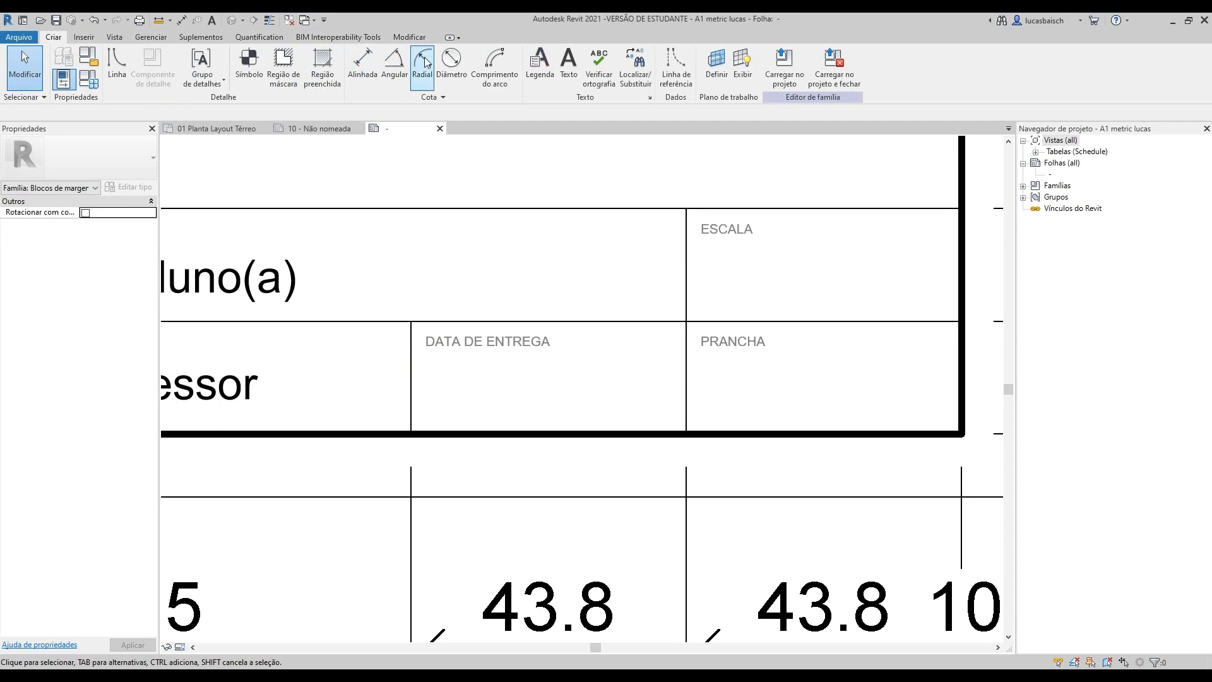
left_click(568, 63)
key("Escape")
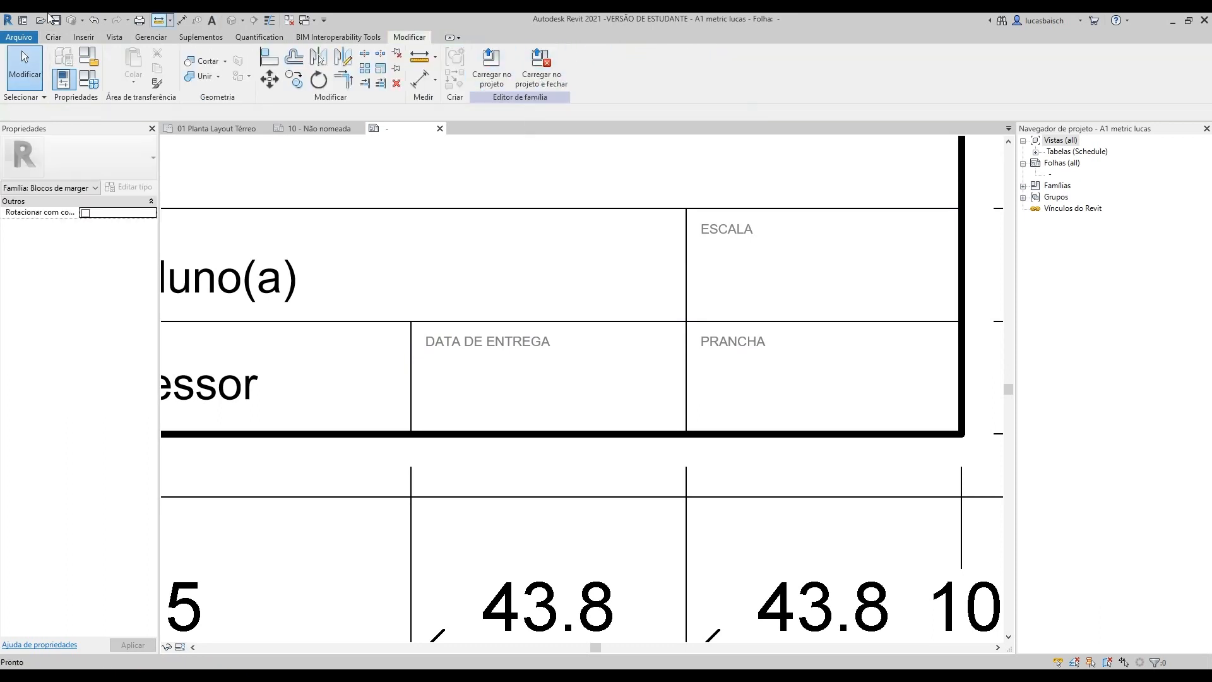
Step: Place a label under DATA DE ENTREGA using the Data de emissão do projeto parameter
left_click(540, 63)
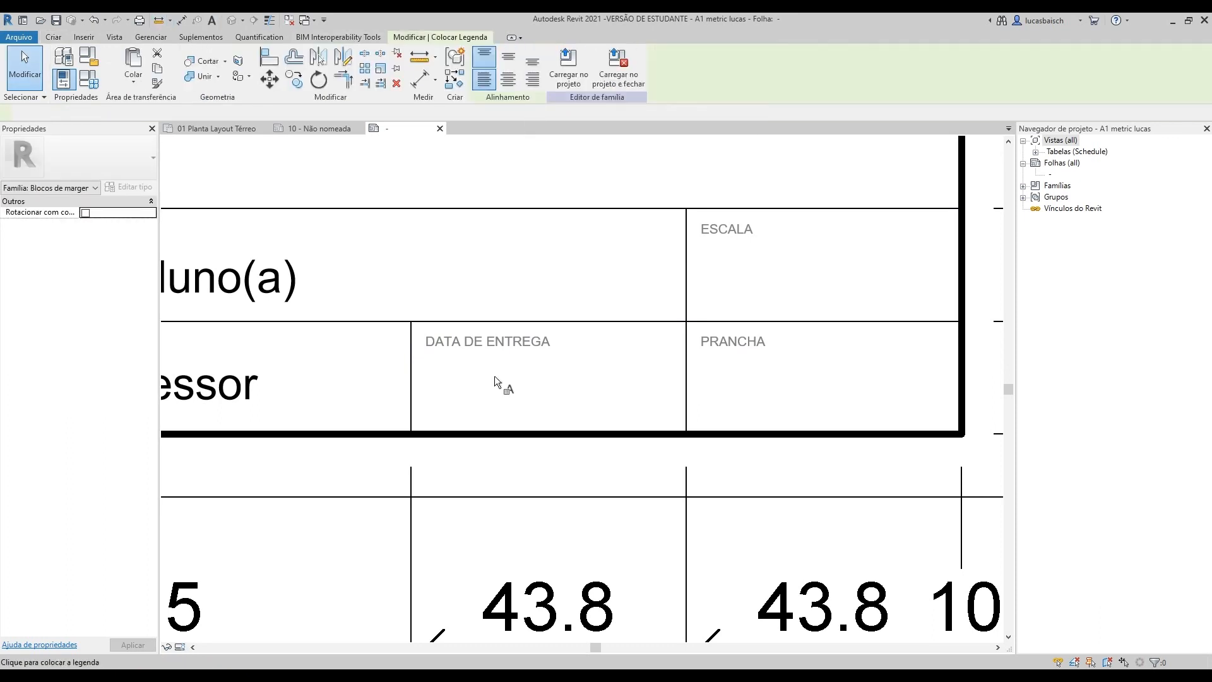
left_click(441, 369)
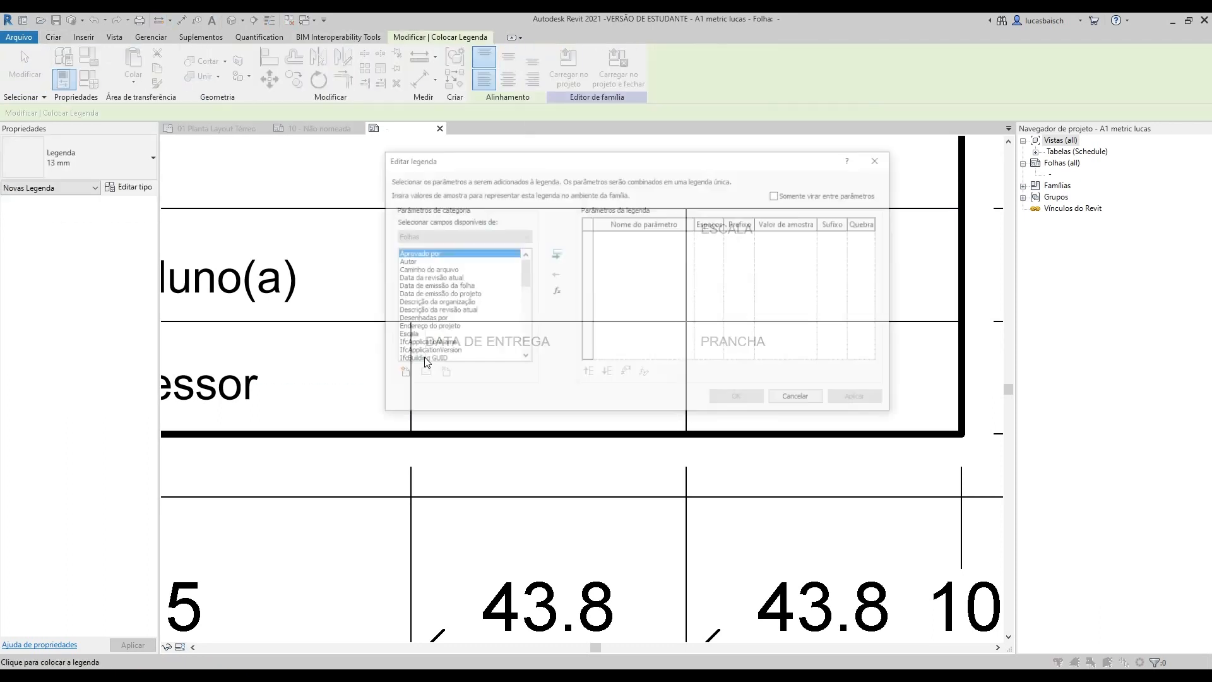
left_click(439, 278)
left_click(465, 287)
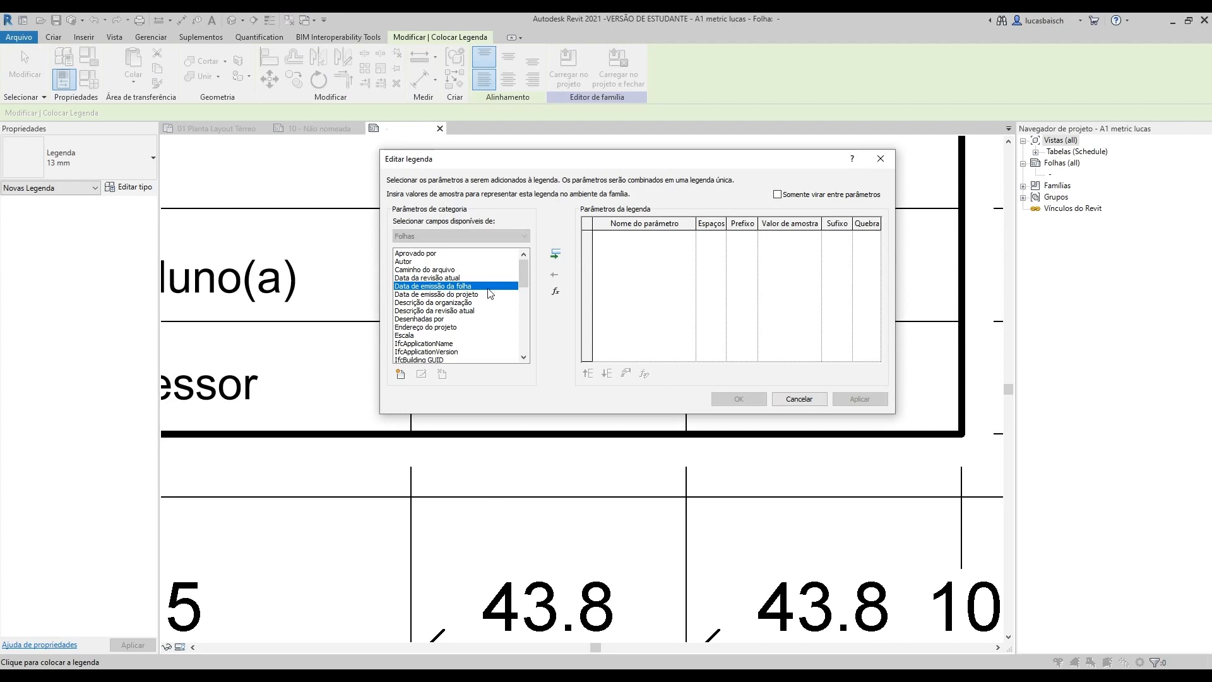
left_click(464, 295)
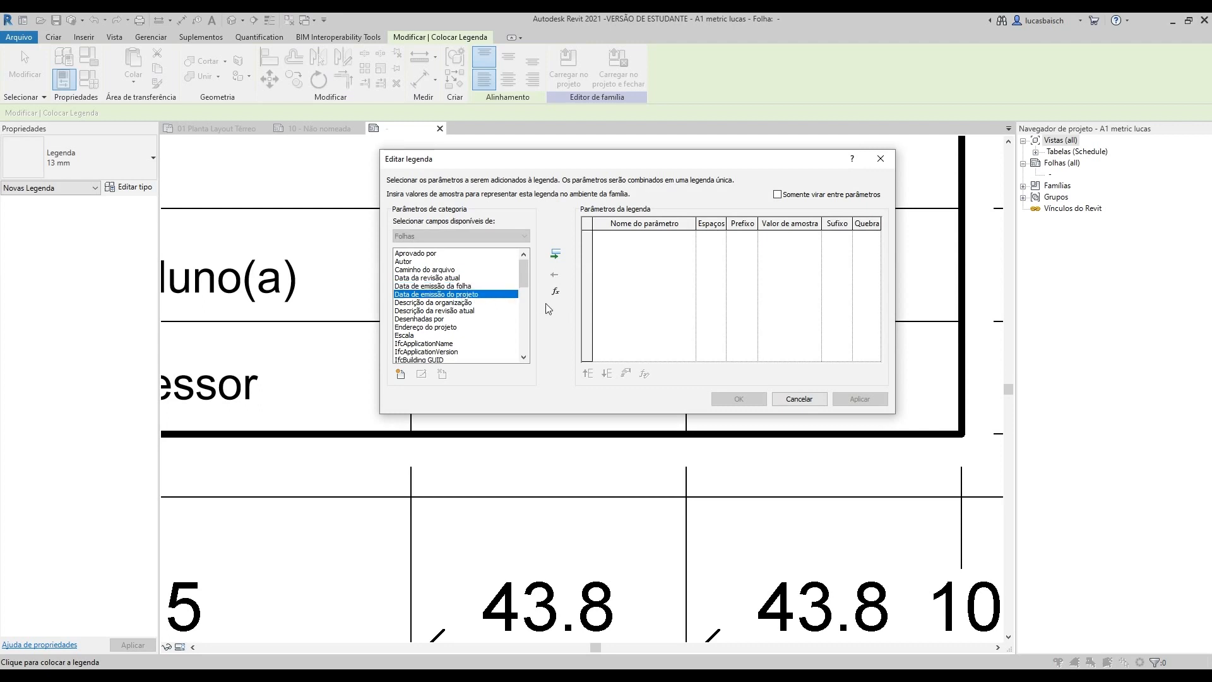
left_click(556, 254)
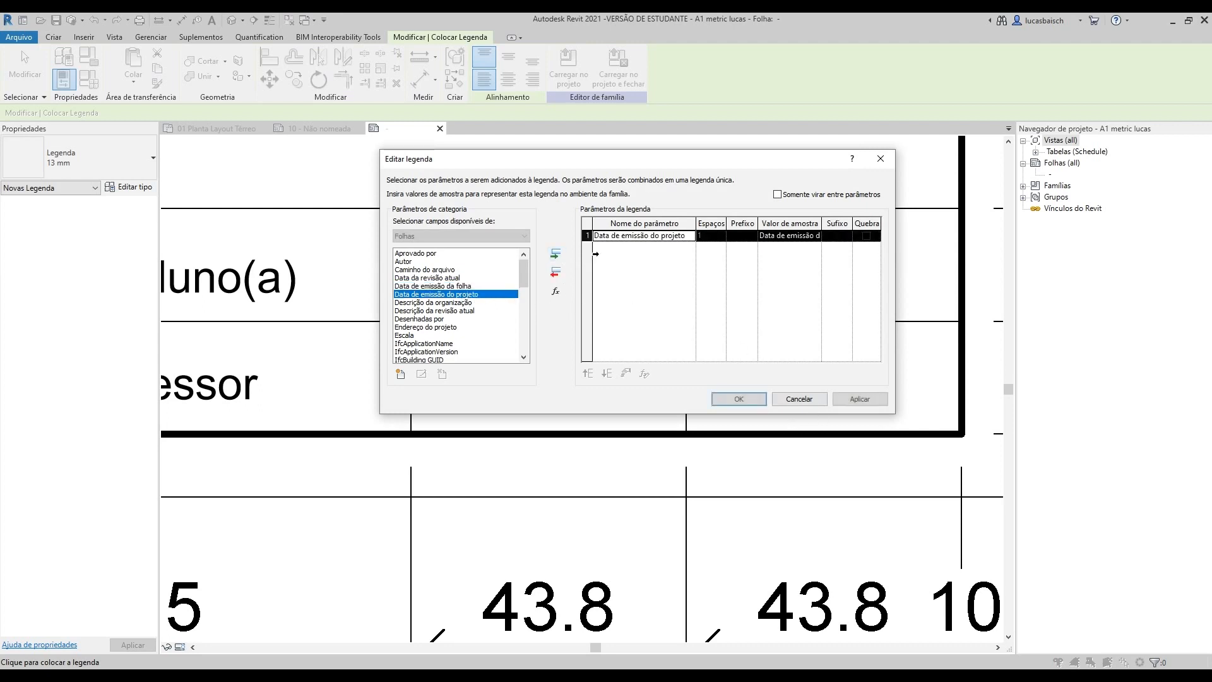
left_click(738, 399)
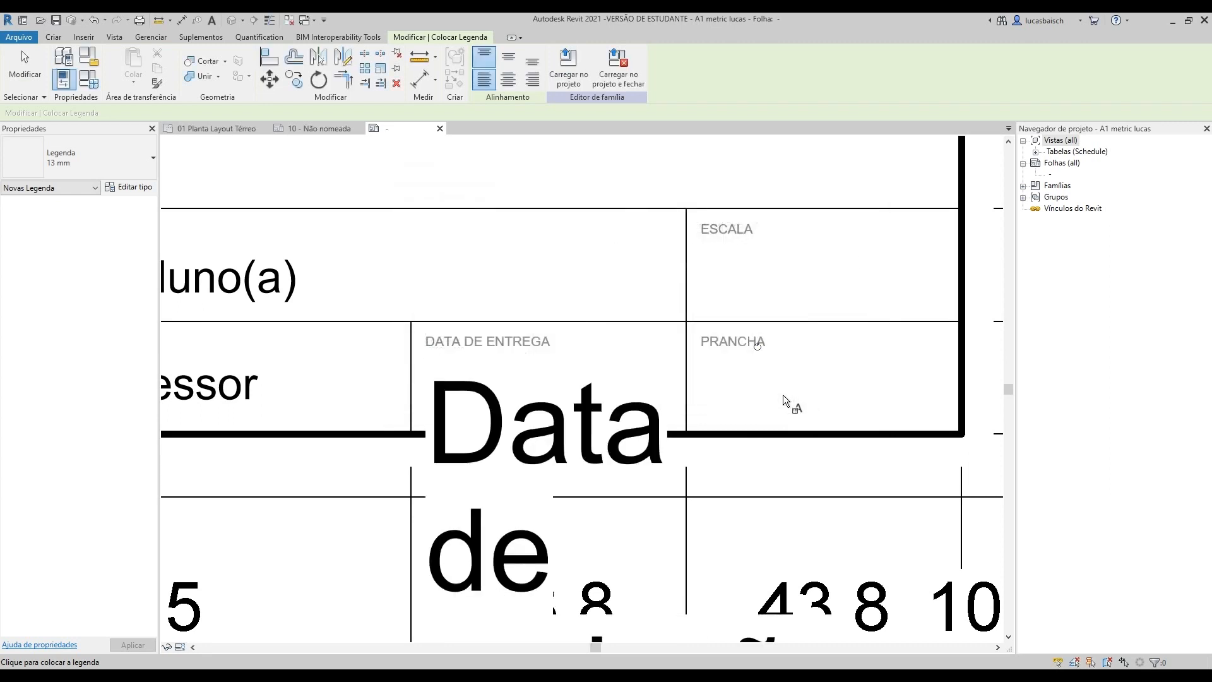
Step: Change the project issue date label to the 5 mm type and slightly adjust its width
left_click(758, 345)
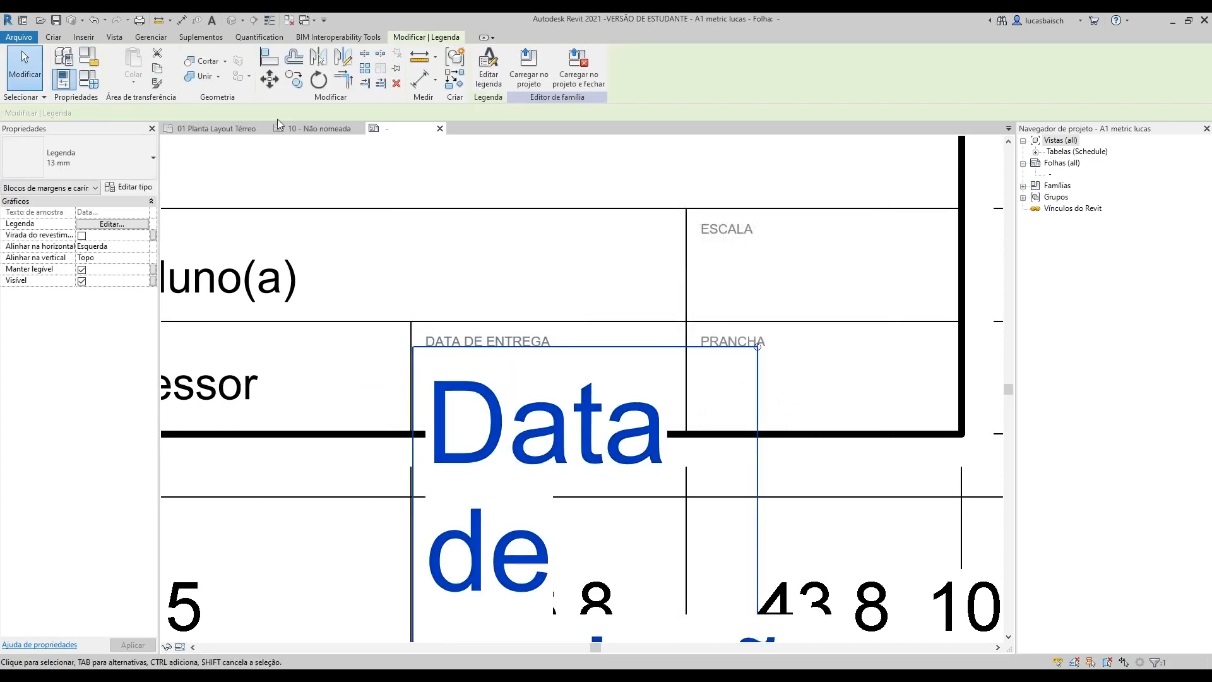
left_click(89, 159)
left_click(93, 235)
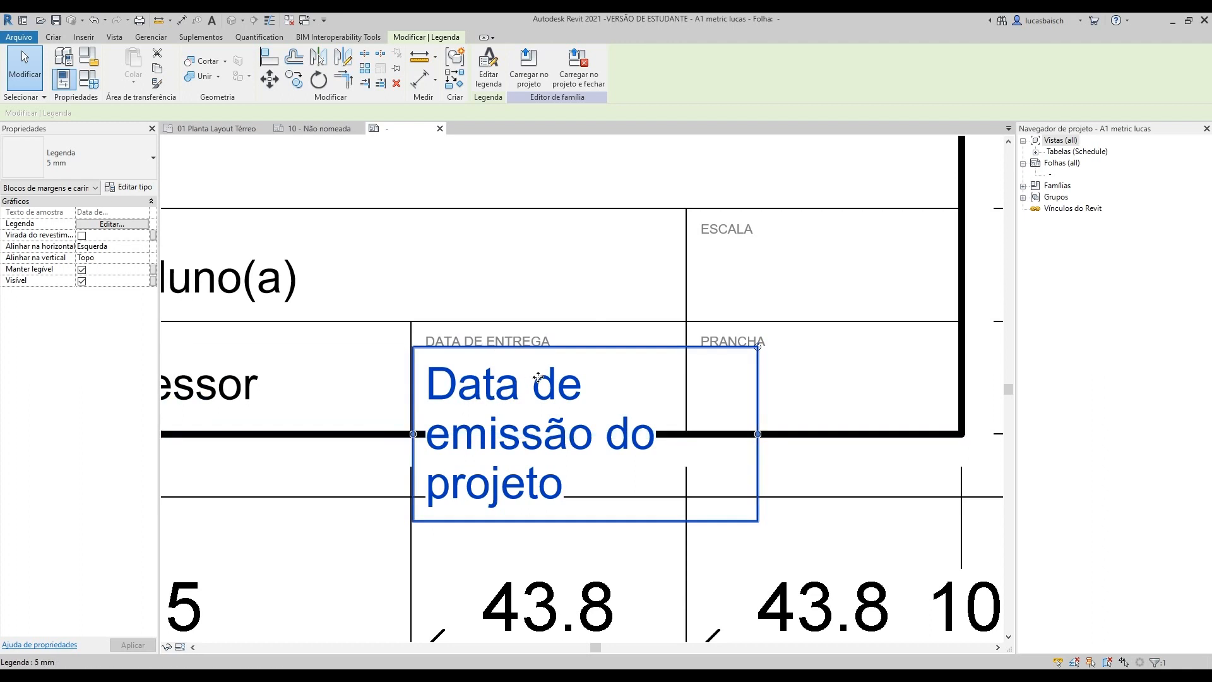
scroll(587, 382, "down", 1)
middle_click_drag(731, 362, 647, 367)
left_click_drag(633, 425, 631, 424)
left_click(730, 243)
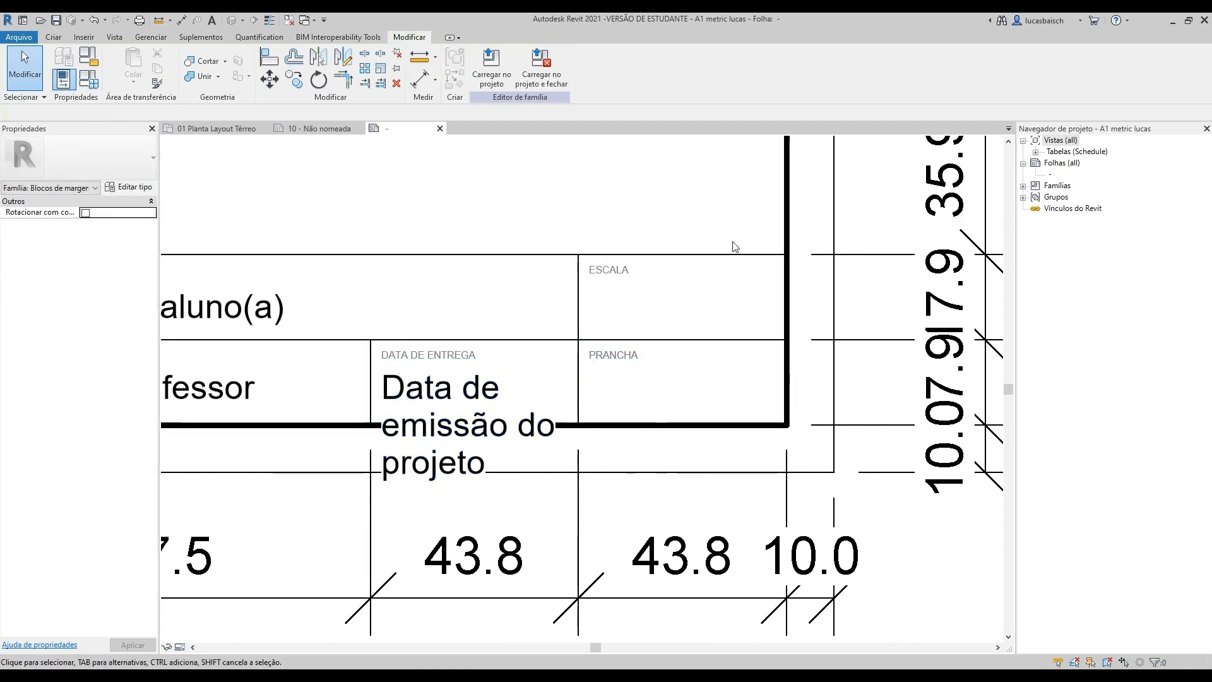
Step: Place a label under ESCALA using the Escala parameter with the sample value "Escala"
scroll(734, 246, "up", 2)
scroll(732, 245, "up", 1)
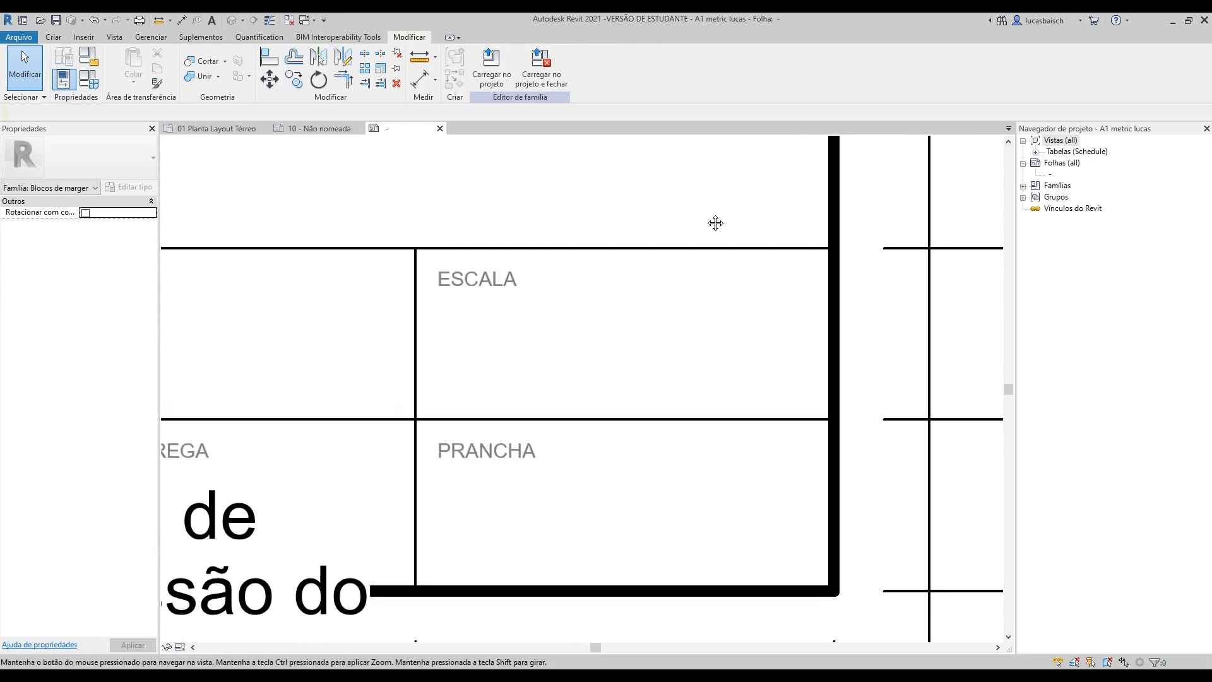
left_click(53, 37)
left_click(540, 66)
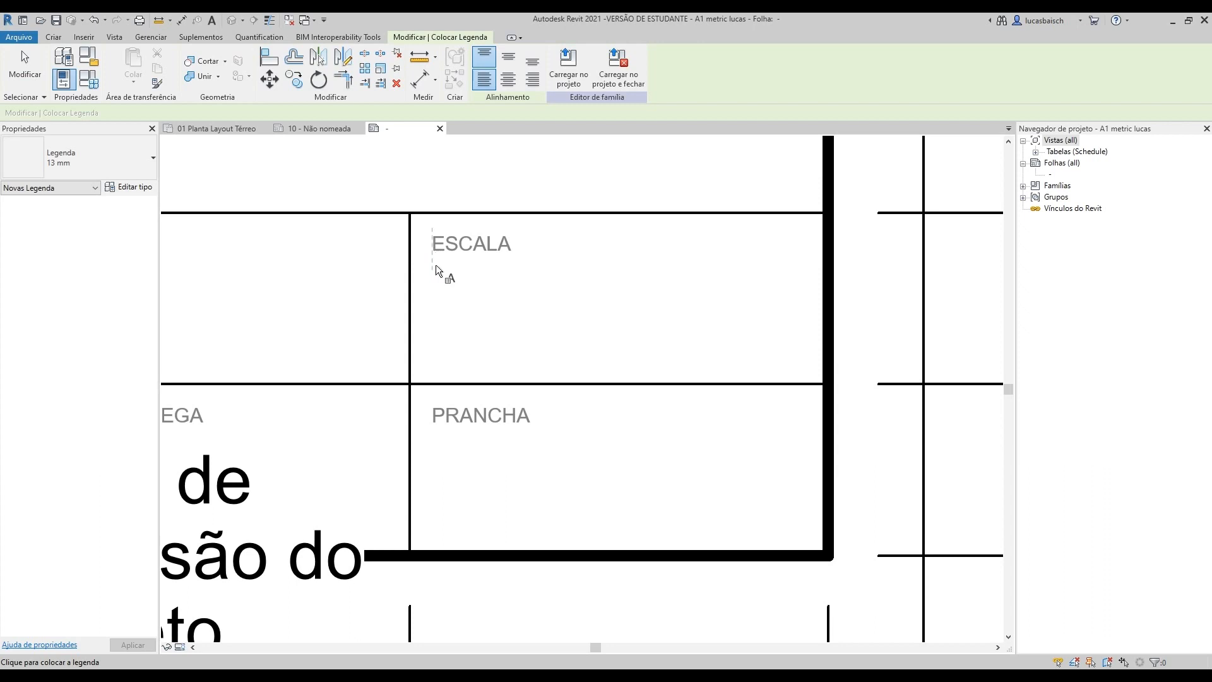
left_click(434, 281)
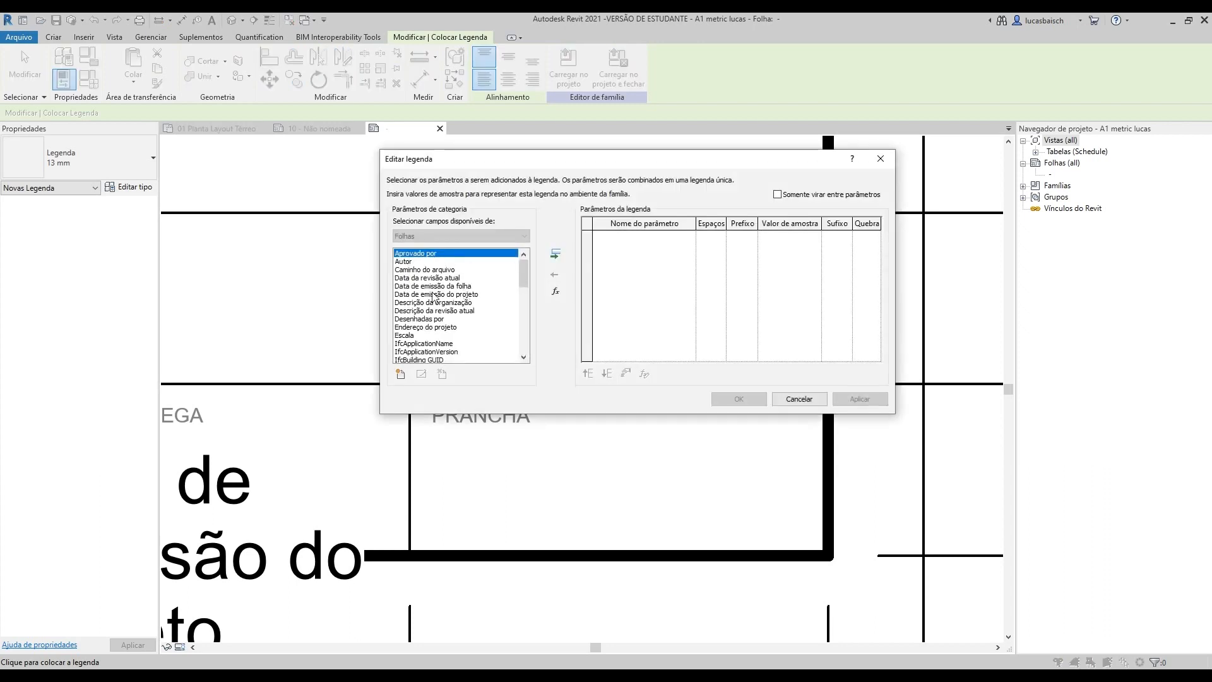
left_click(421, 335)
left_click(555, 254)
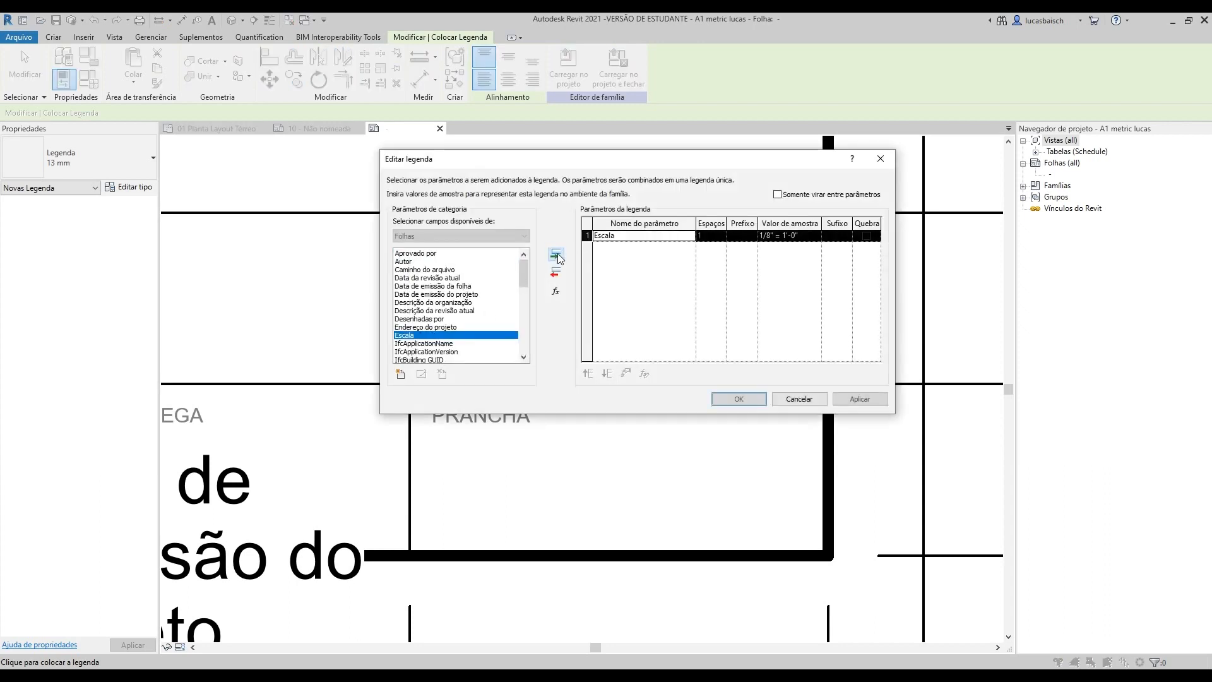
left_click(789, 236)
type("eSCALA DO PRO")
key("ctrl+a")
type("Esca")
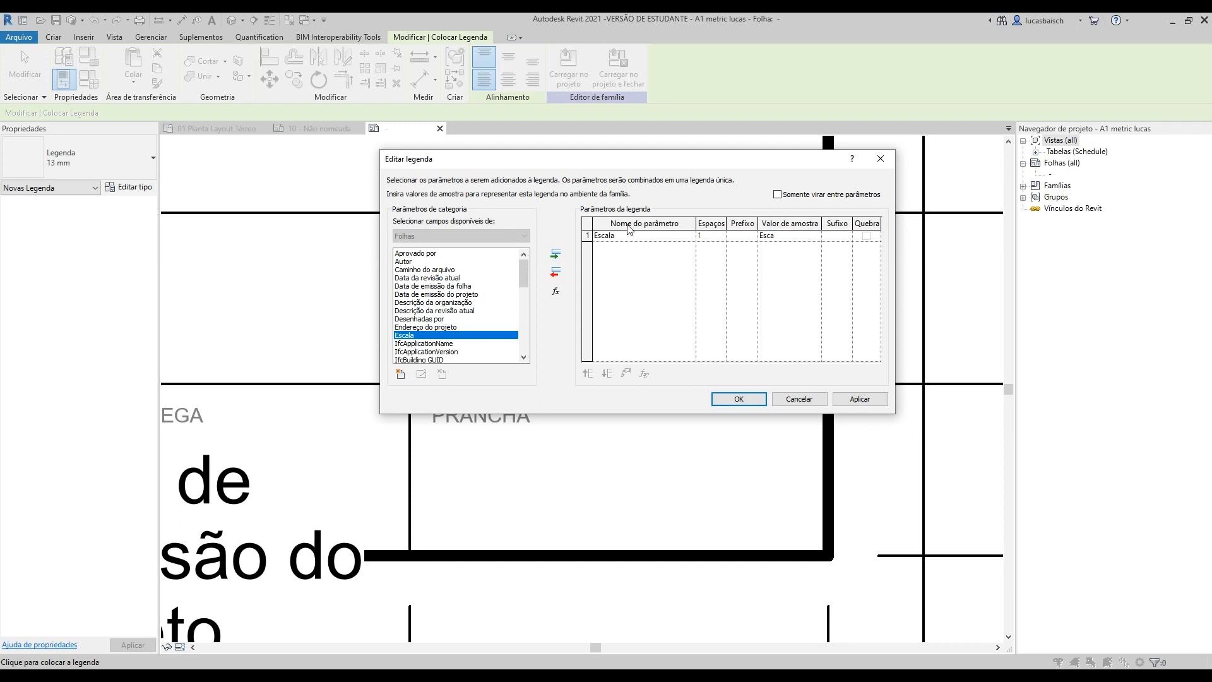
left_click(738, 398)
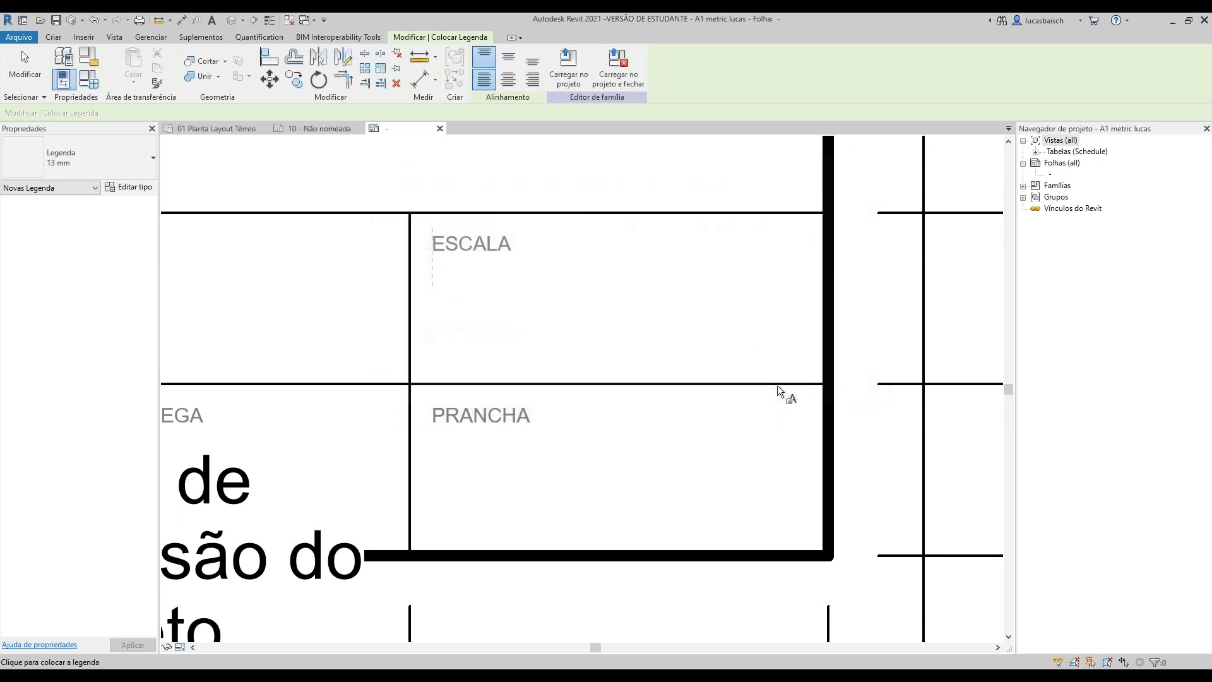
Step: Change the scale label to the 5 mm type and narrow it to fit inside its cell
left_click(26, 63)
left_click(534, 328)
left_click(120, 161)
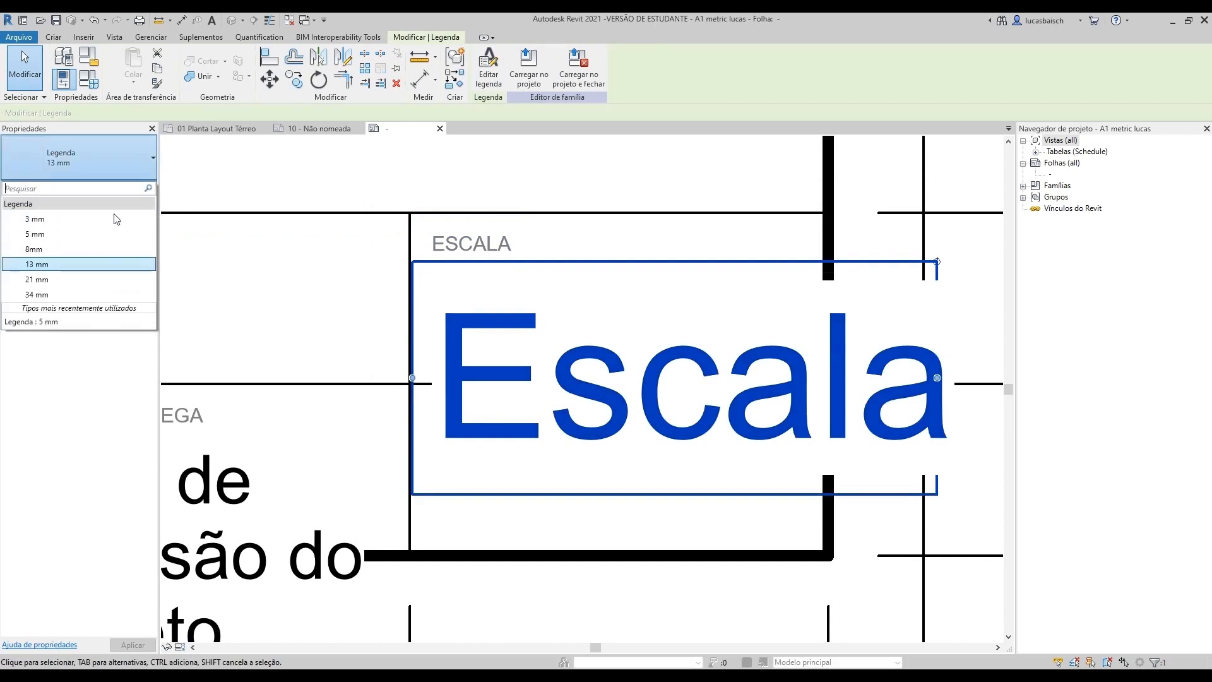
left_click(105, 240)
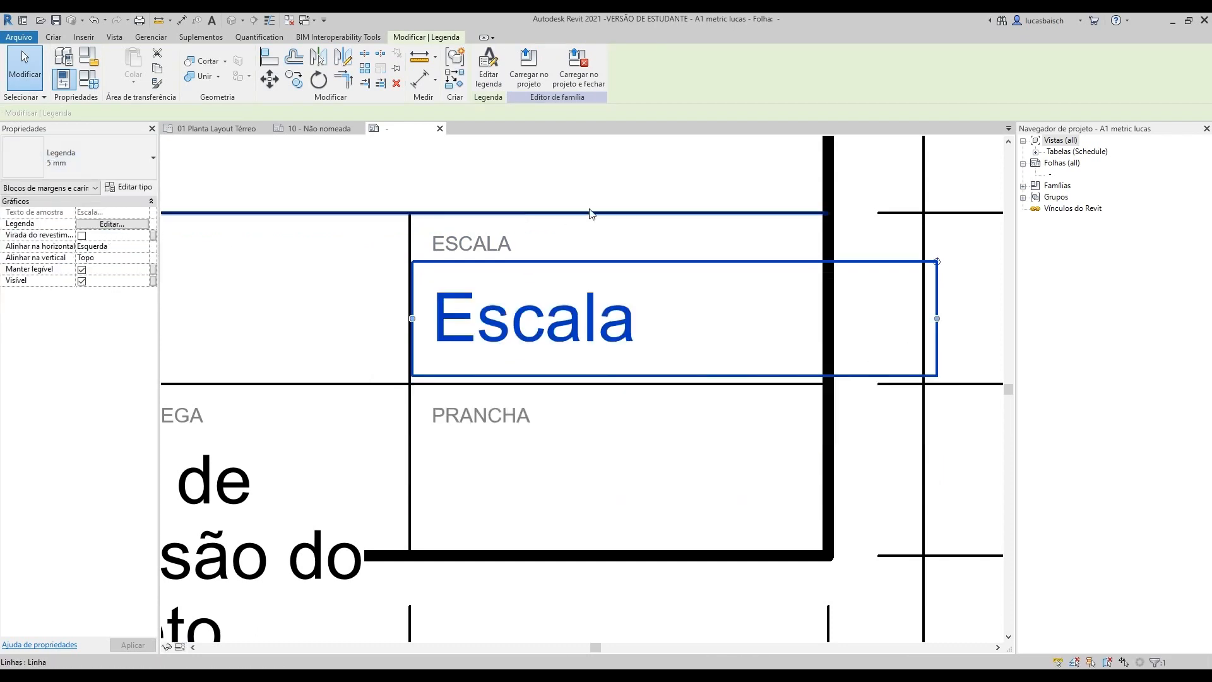
left_click_drag(937, 318, 803, 315)
left_click(238, 179)
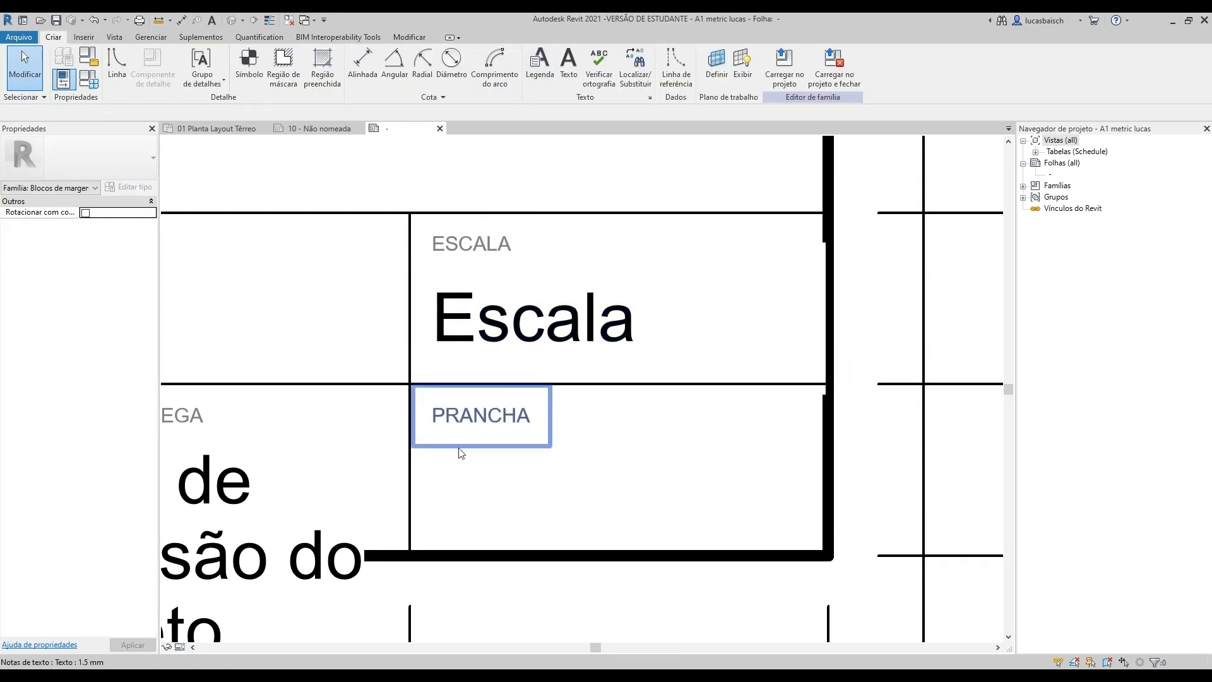
Step: Place a label under PRANCHA using the Número da folha parameter
left_click(540, 63)
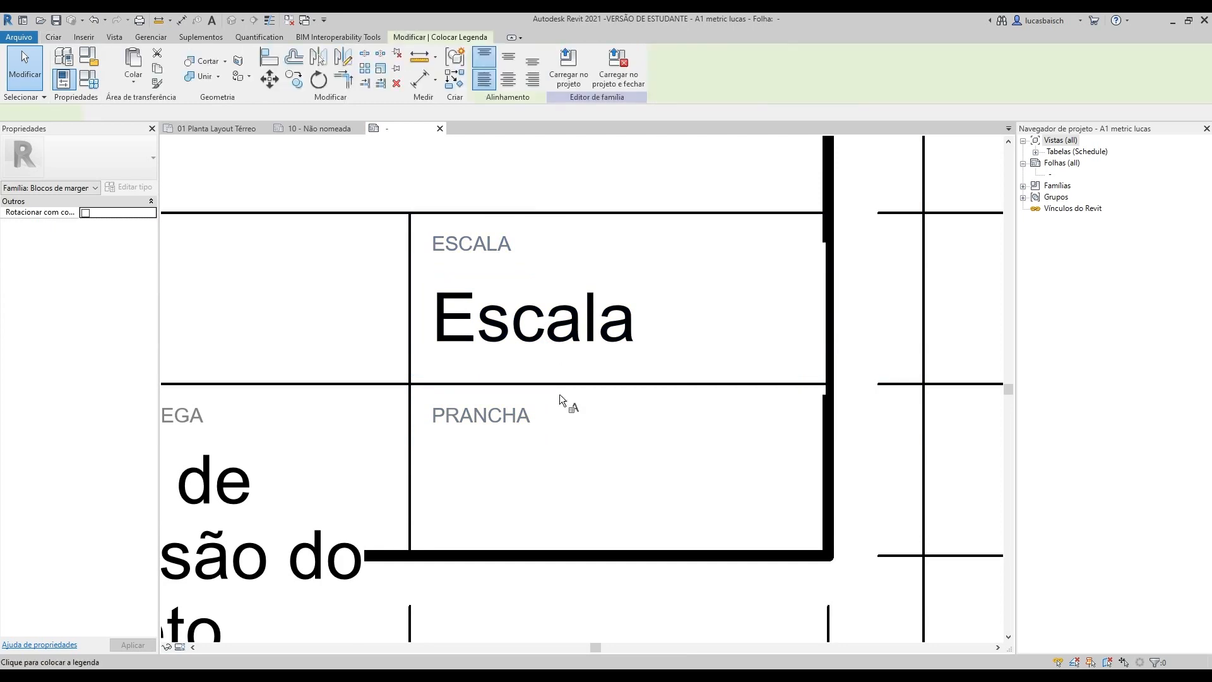
left_click(432, 446)
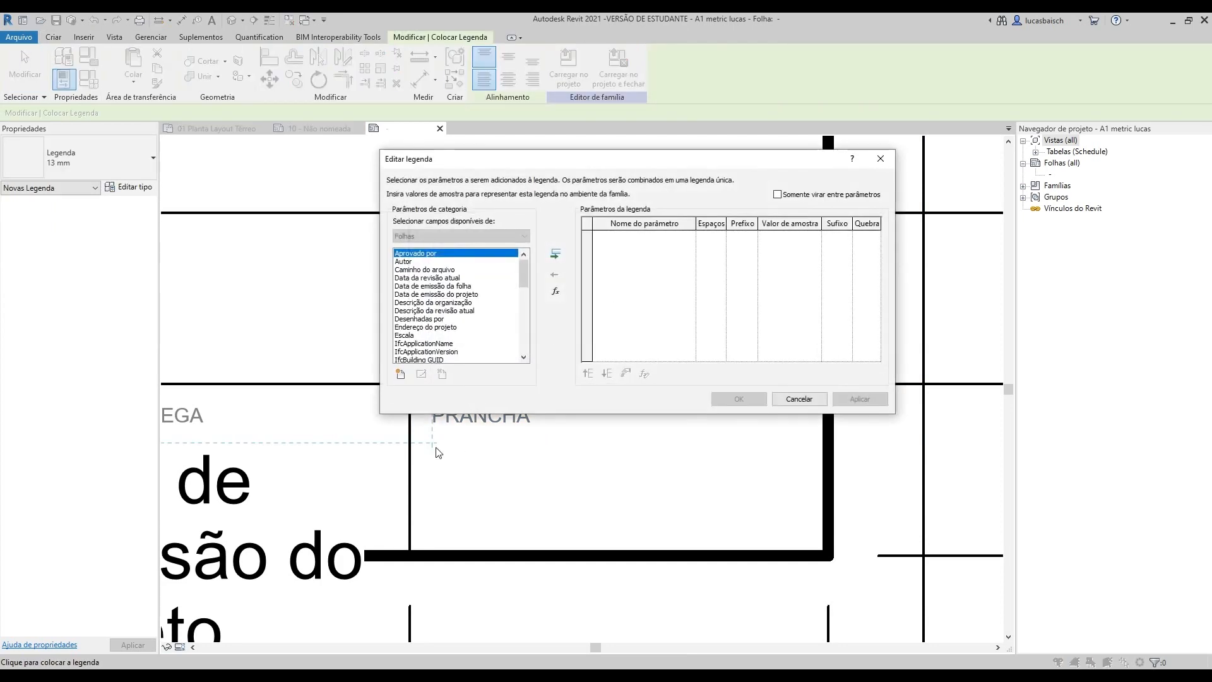
scroll(456, 300, "down", 9)
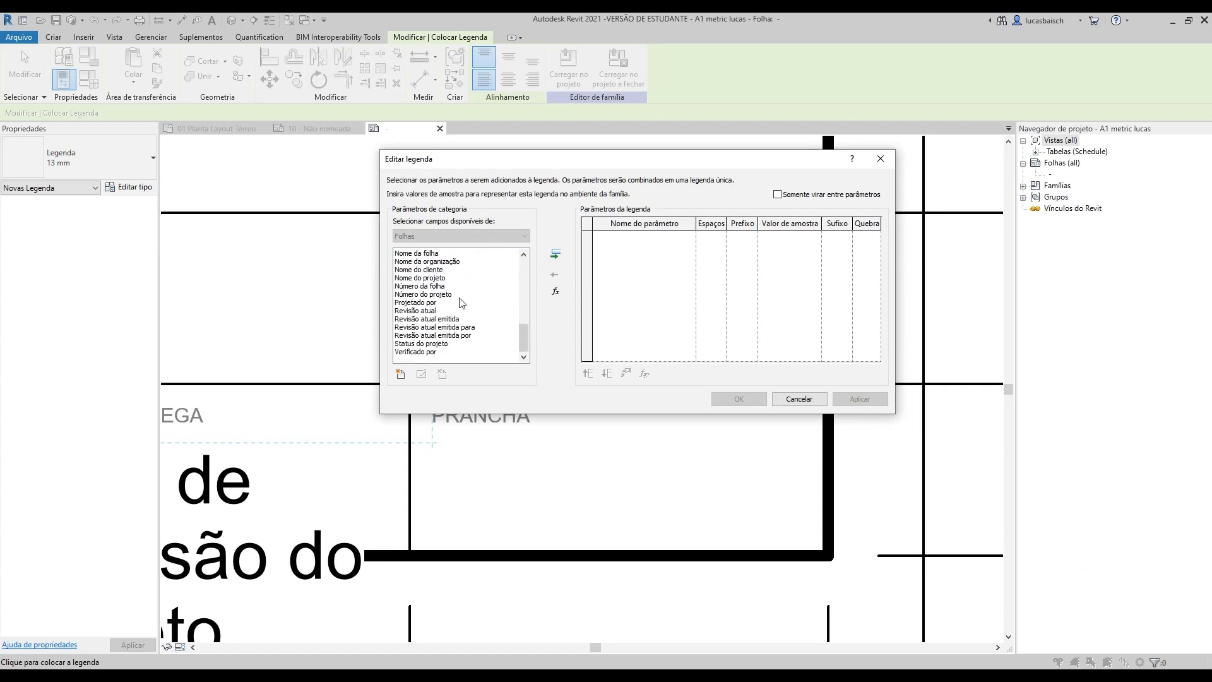
left_click(447, 287)
left_click(556, 254)
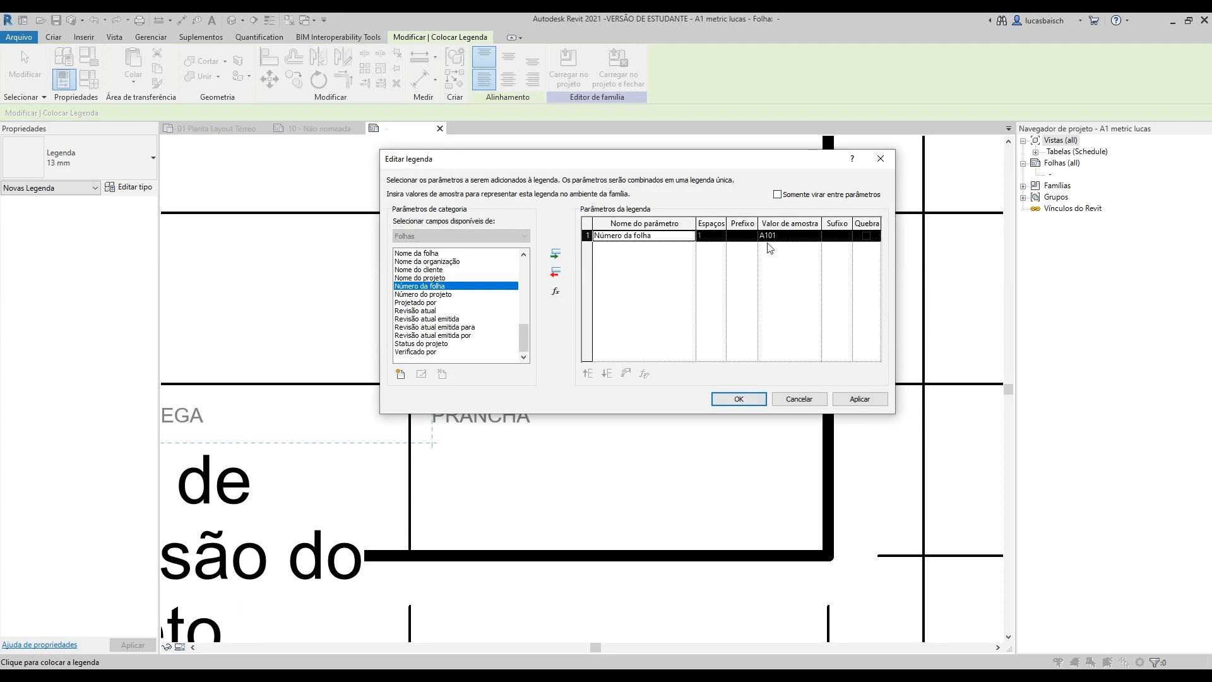
left_click(738, 400)
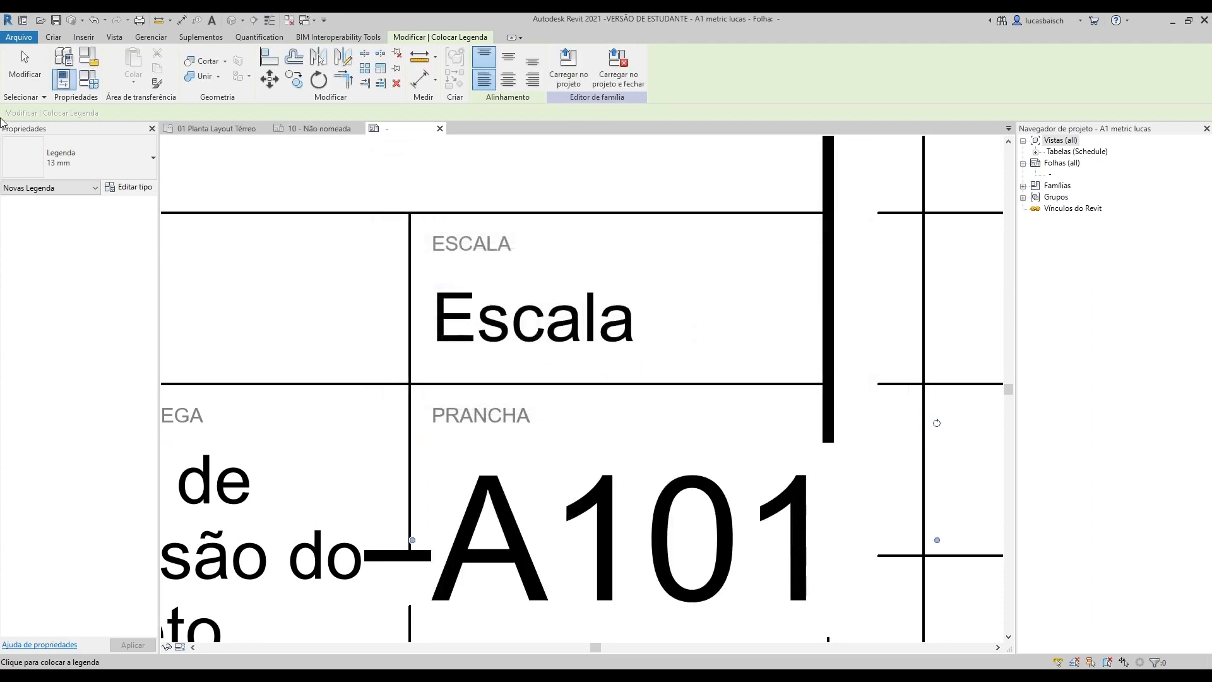
Step: Change the sheet number label under PRANCHA to the 5 mm type
left_click(29, 68)
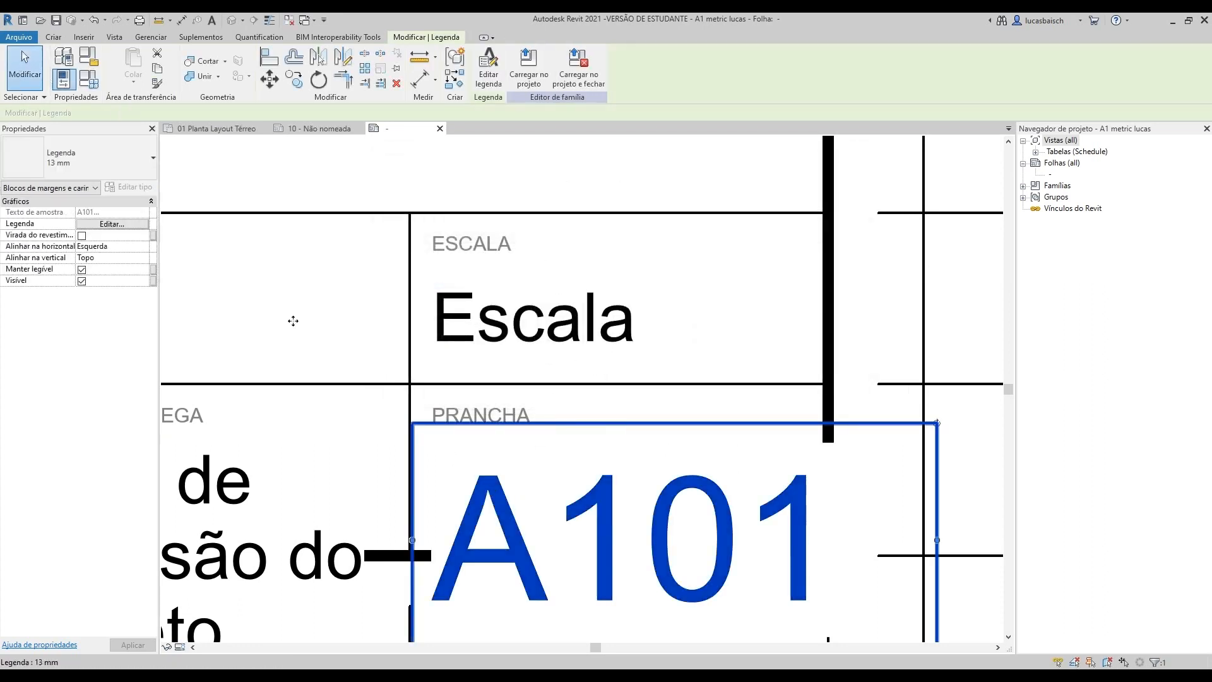
left_click(71, 159)
left_click(113, 233)
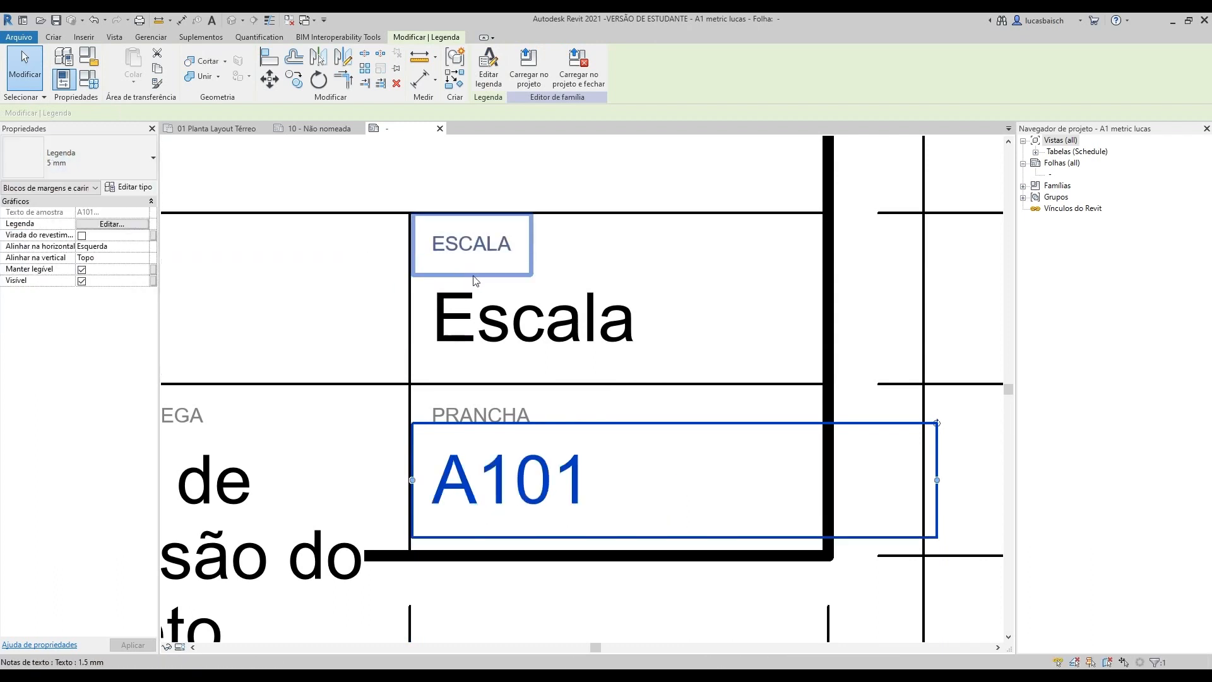
left_click(404, 276)
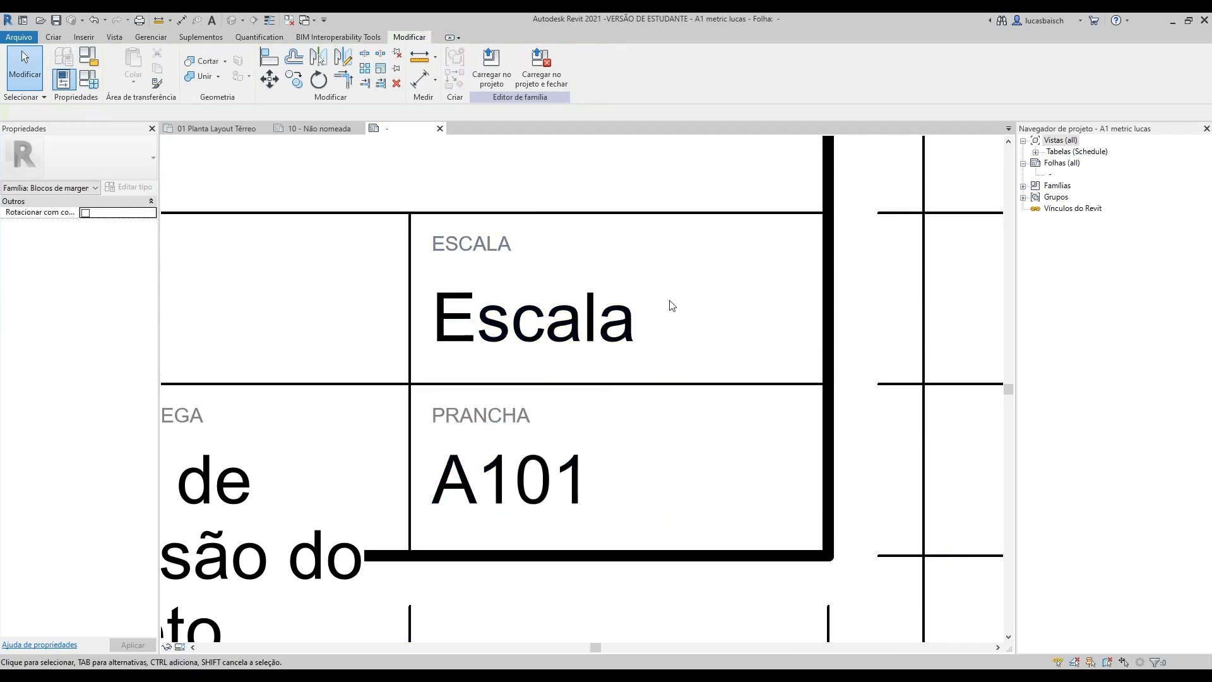
Step: Place a label in the empty row directly above the student name cell using the Nome da folha parameter
scroll(814, 353, "down", 5)
scroll(566, 433, "down", 2)
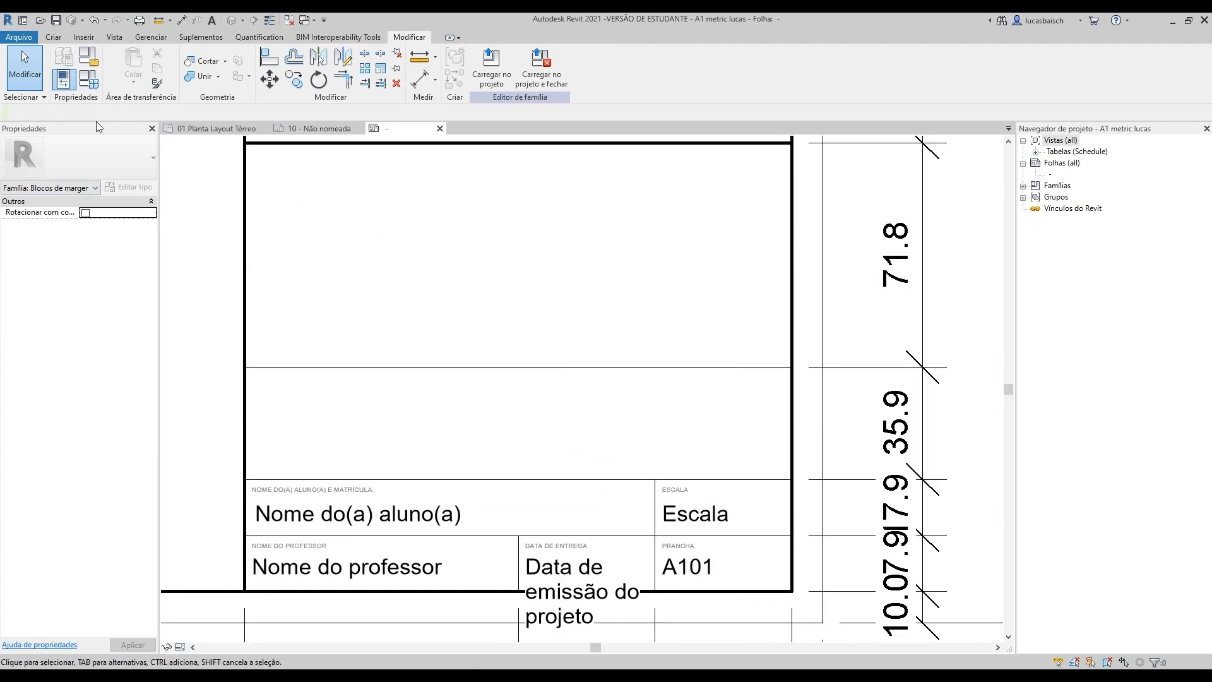
left_click(53, 37)
left_click(540, 63)
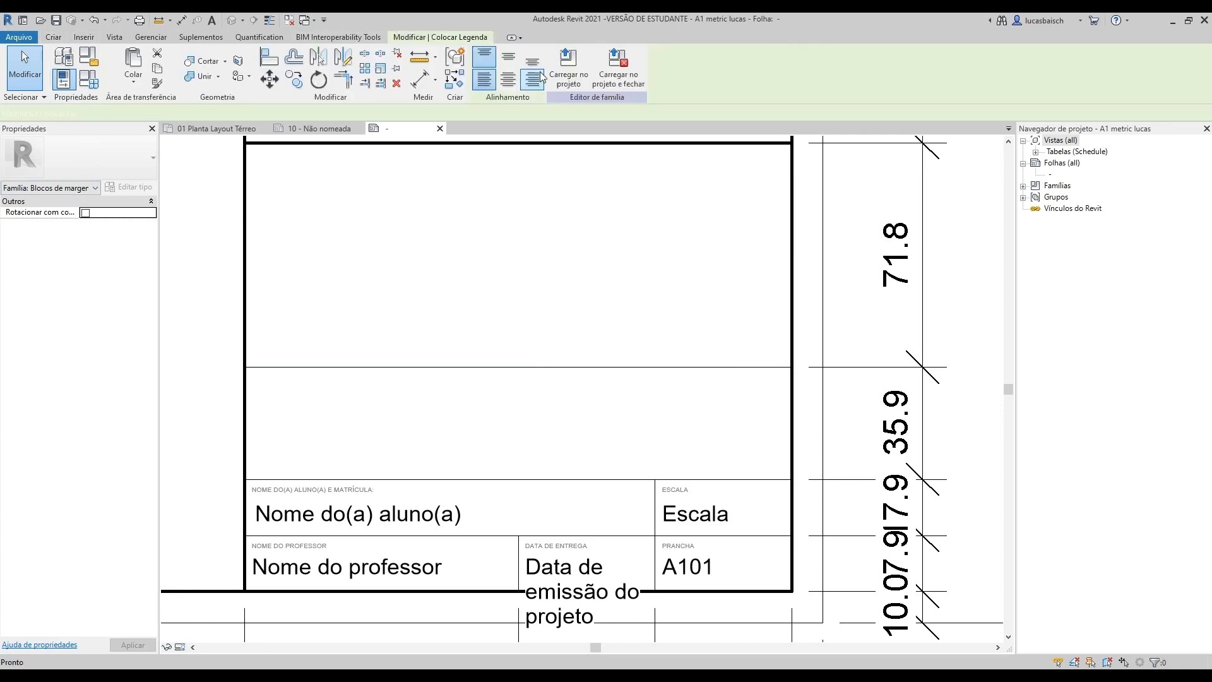
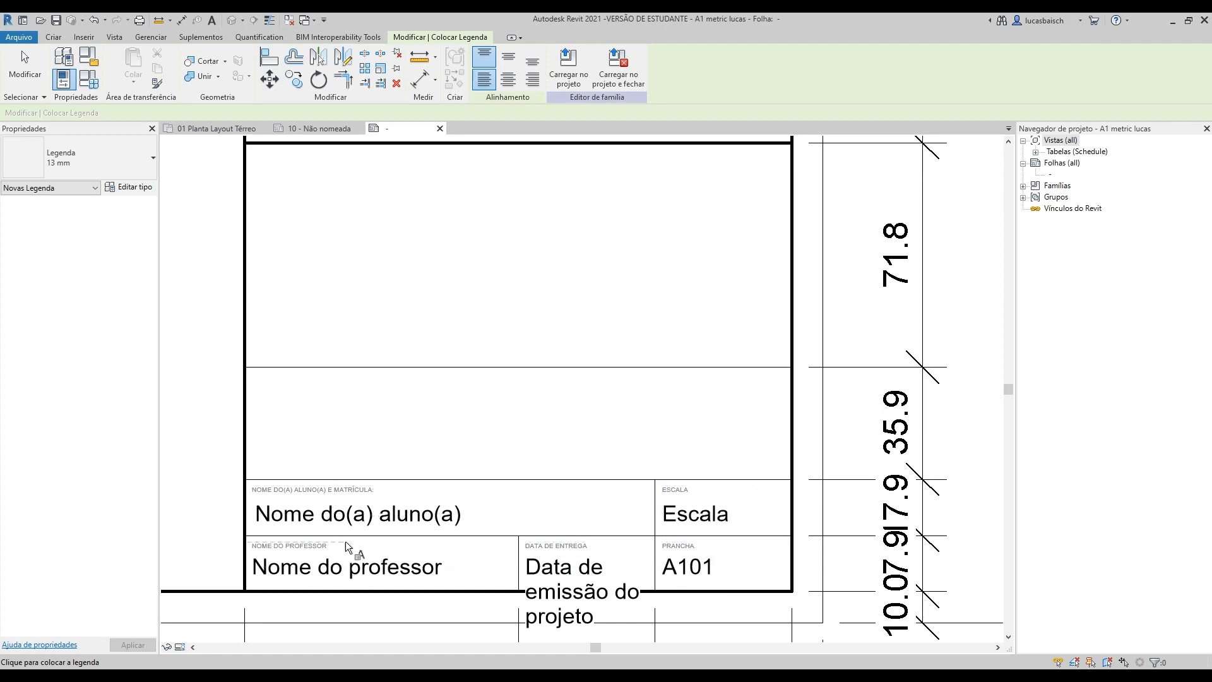
left_click(439, 411)
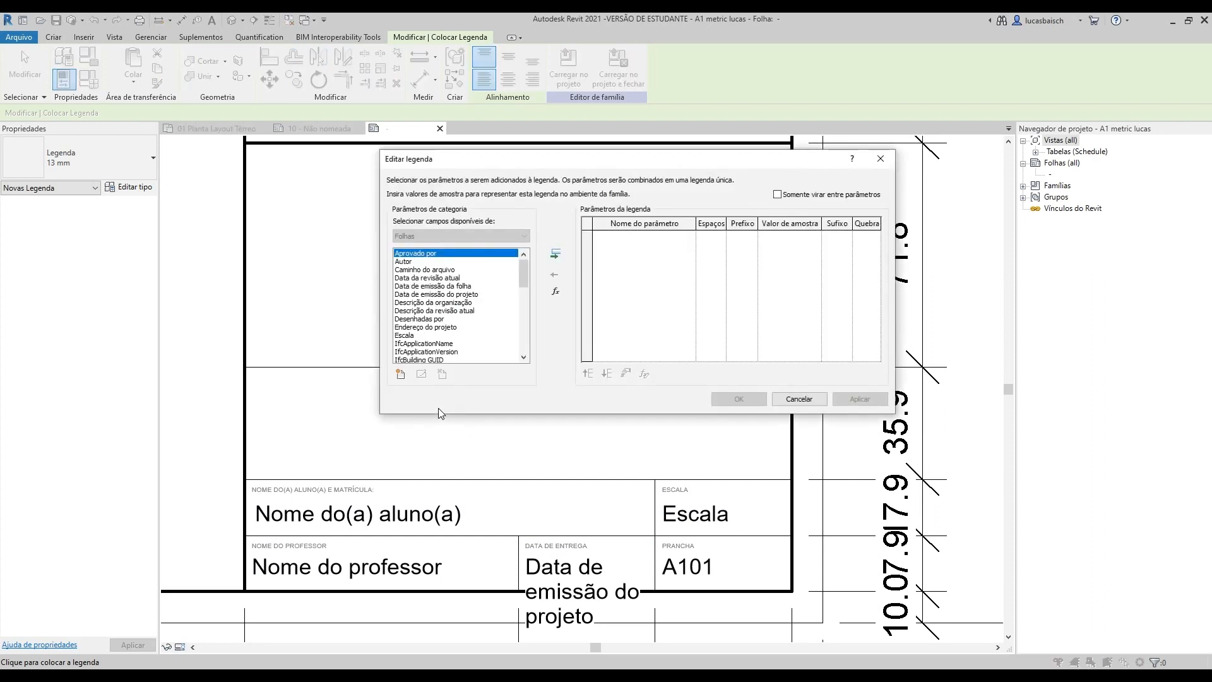
scroll(476, 314, "down", 3)
scroll(476, 314, "down", 3)
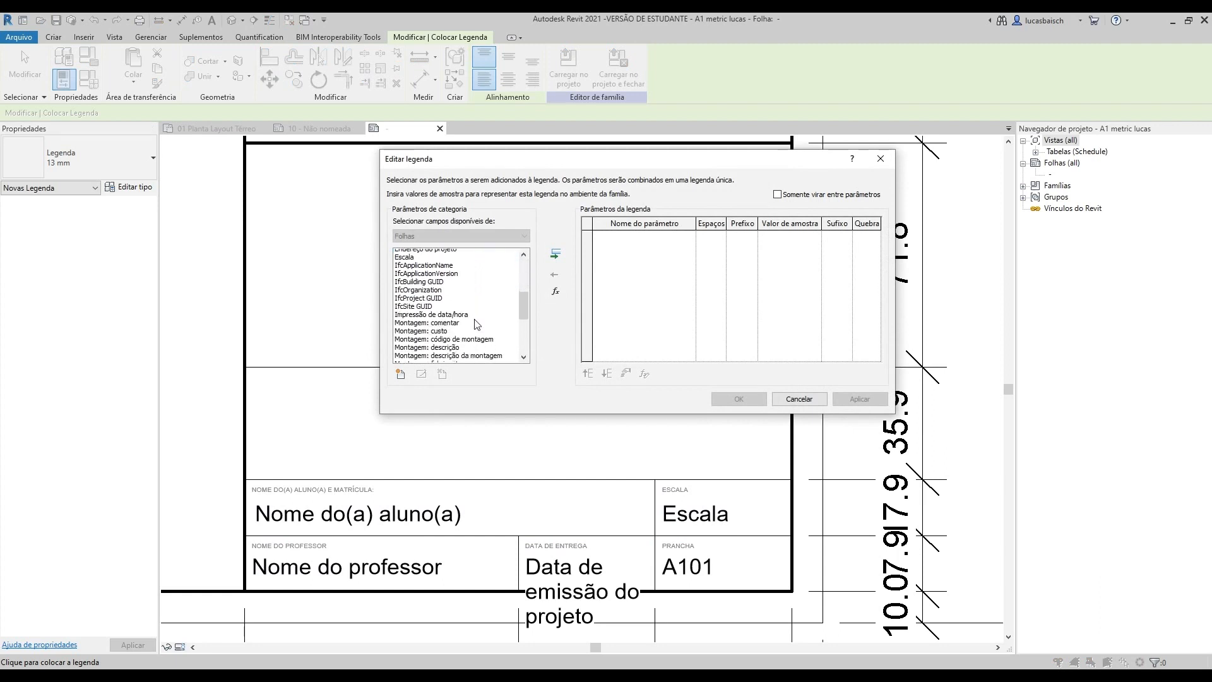
scroll(476, 325, "down", 3)
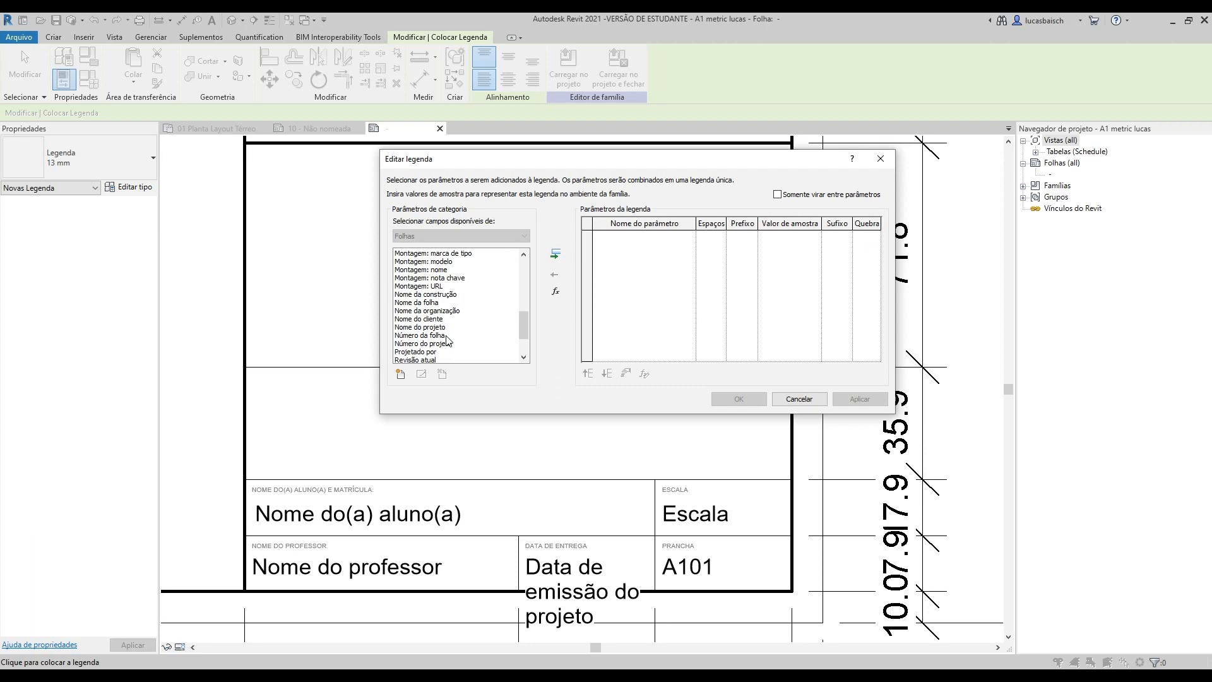
left_click(429, 303)
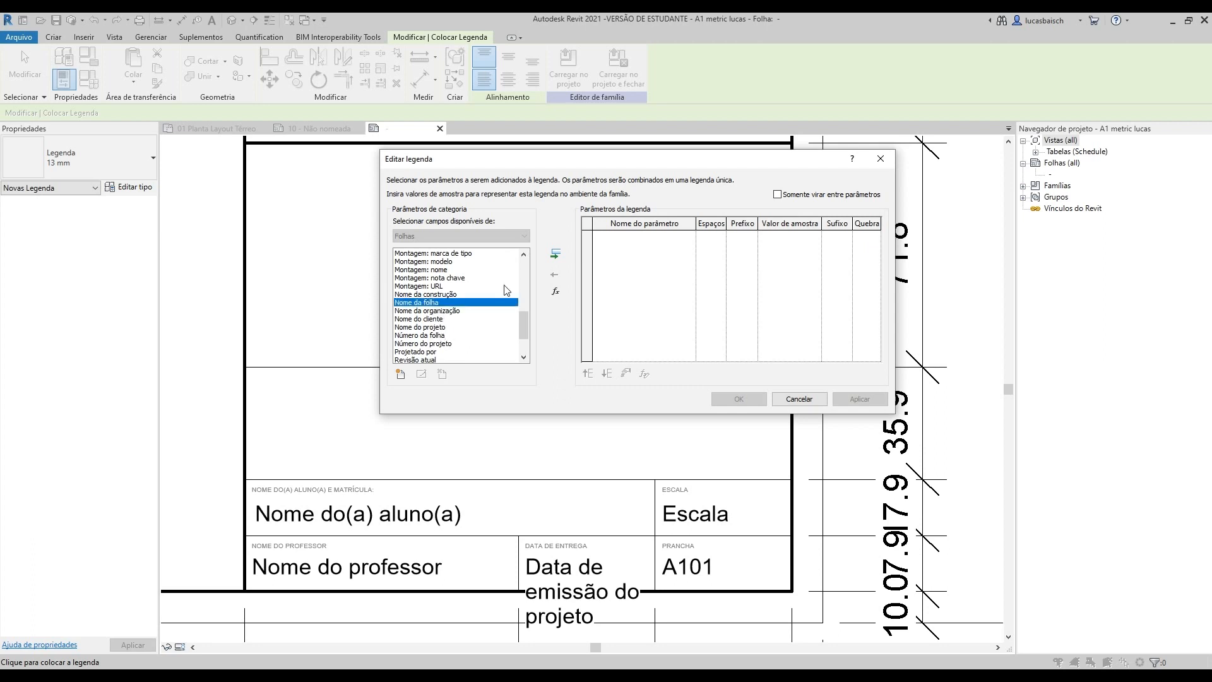
left_click(555, 254)
left_click(739, 399)
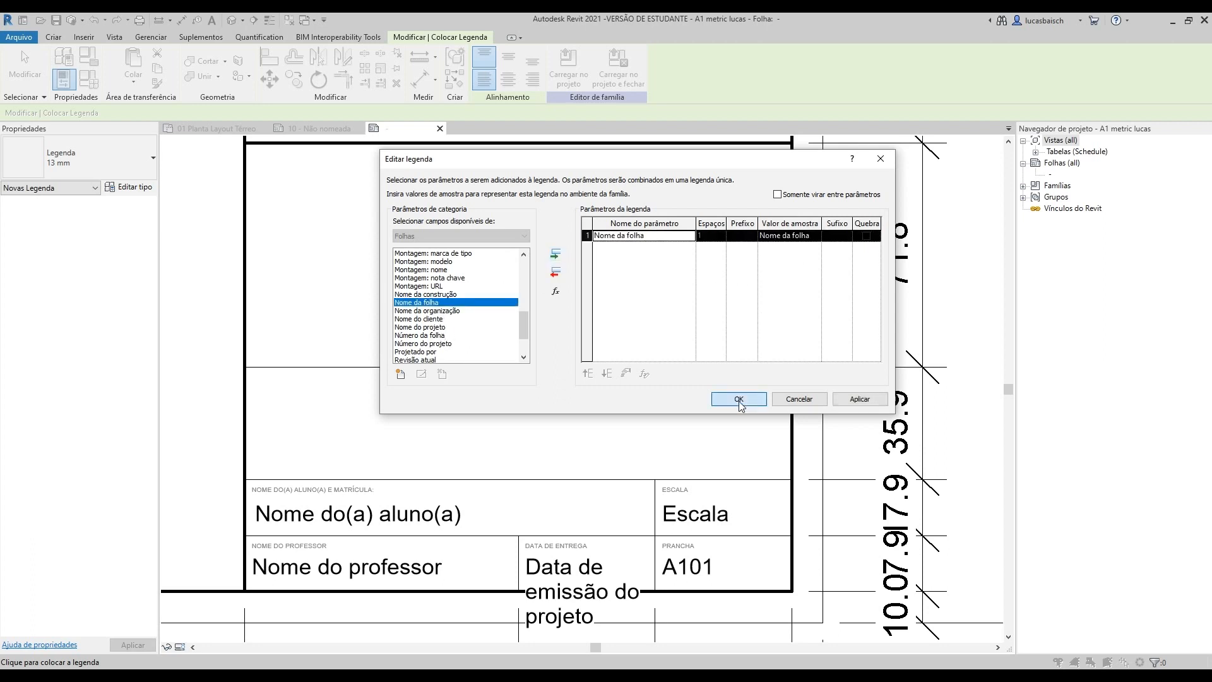
Step: Move the sheet name label to the row's left edge and stretch it across the full stamp width
left_click(31, 86)
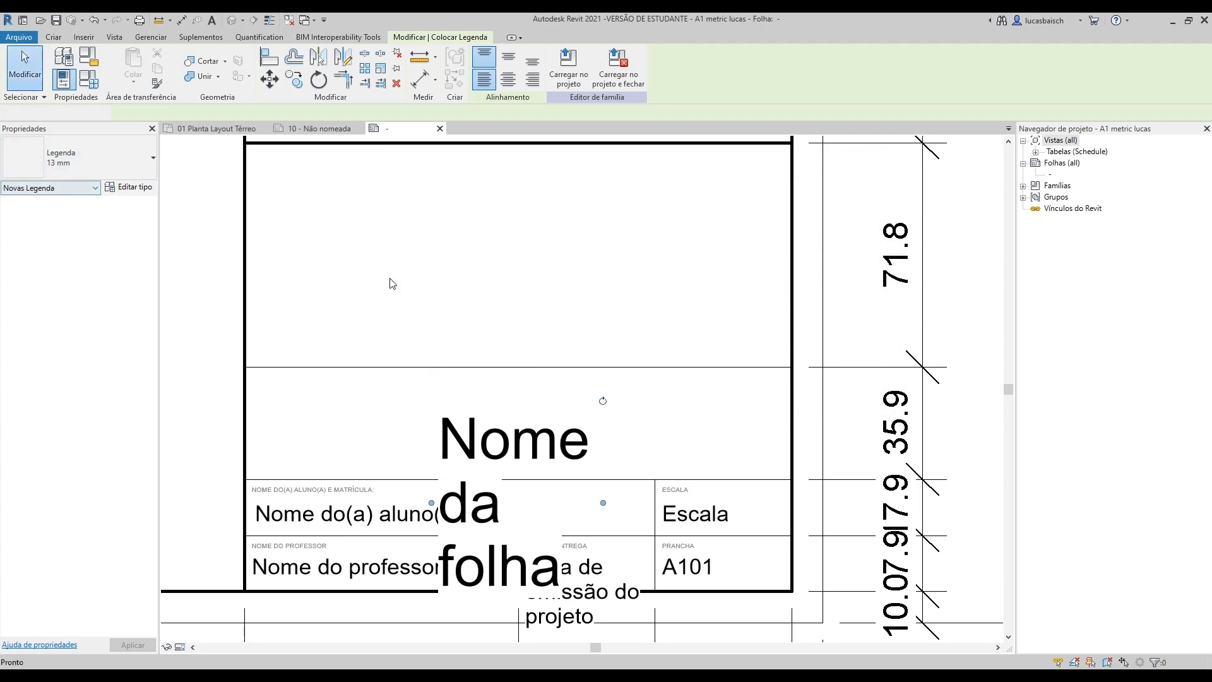
left_click_drag(458, 455, 281, 404)
left_click_drag(417, 470, 793, 455)
Step: Set the sheet name label to the 8mm type with Centro and Meio alignment, and move it to the row's mid-height
left_click(95, 158)
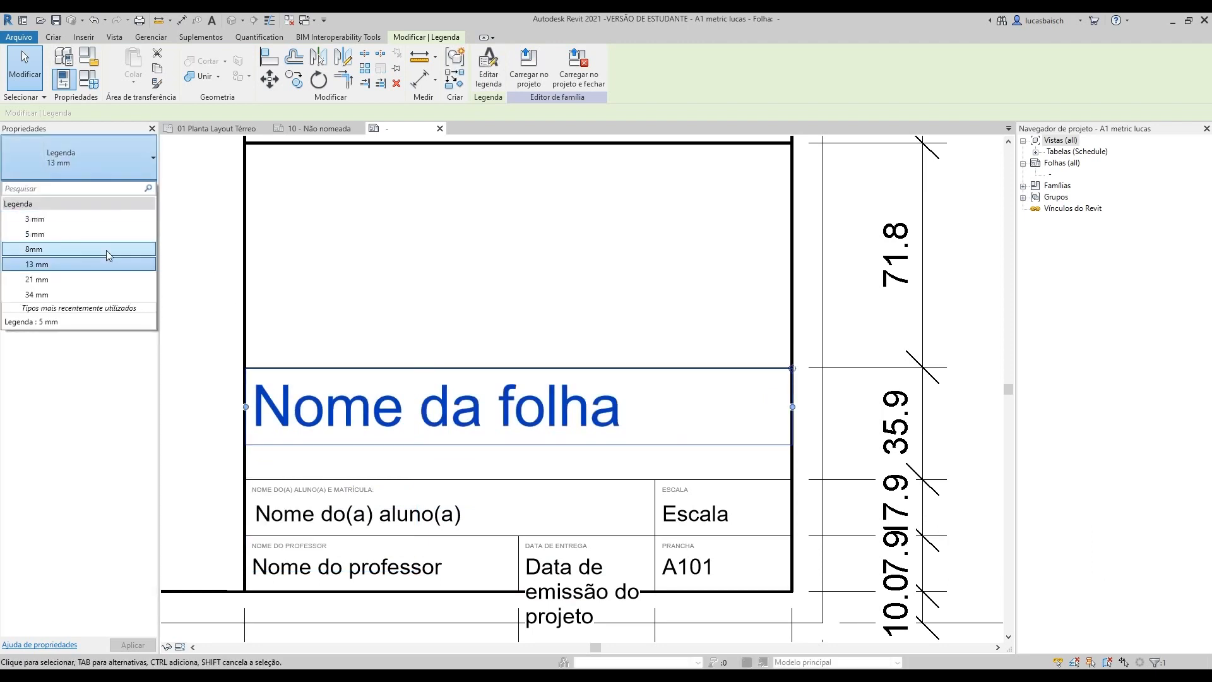
left_click(105, 246)
left_click(150, 247)
left_click(88, 266)
left_click(143, 257)
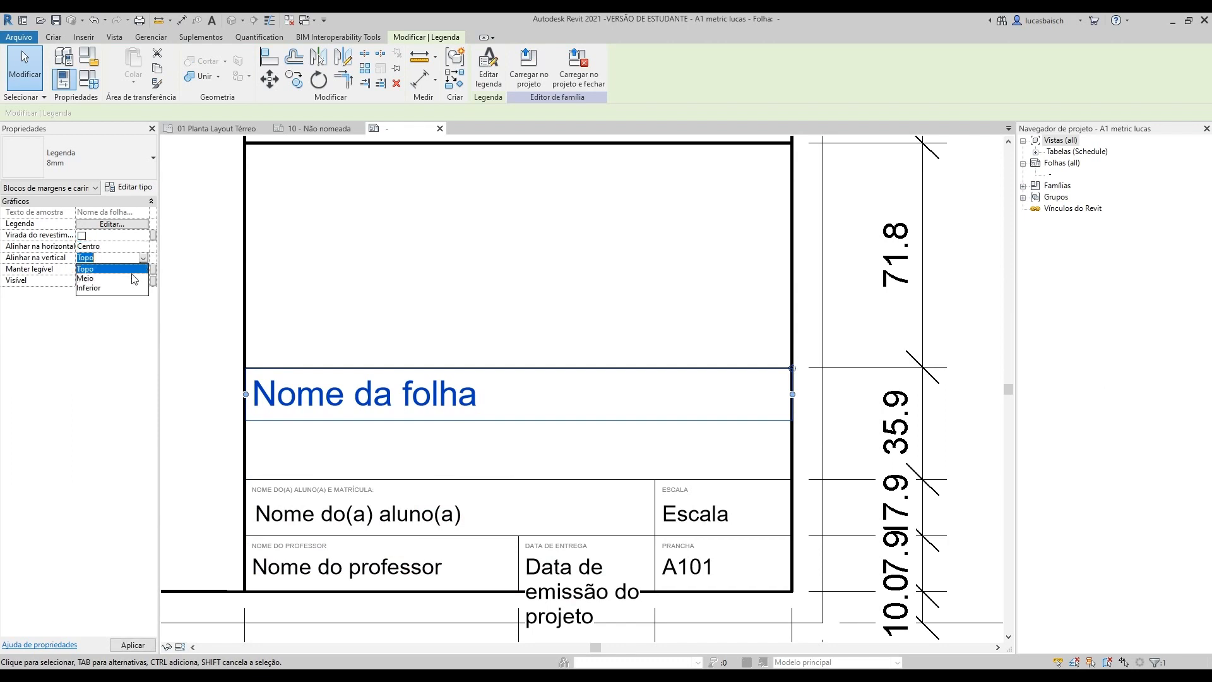
left_click(85, 278)
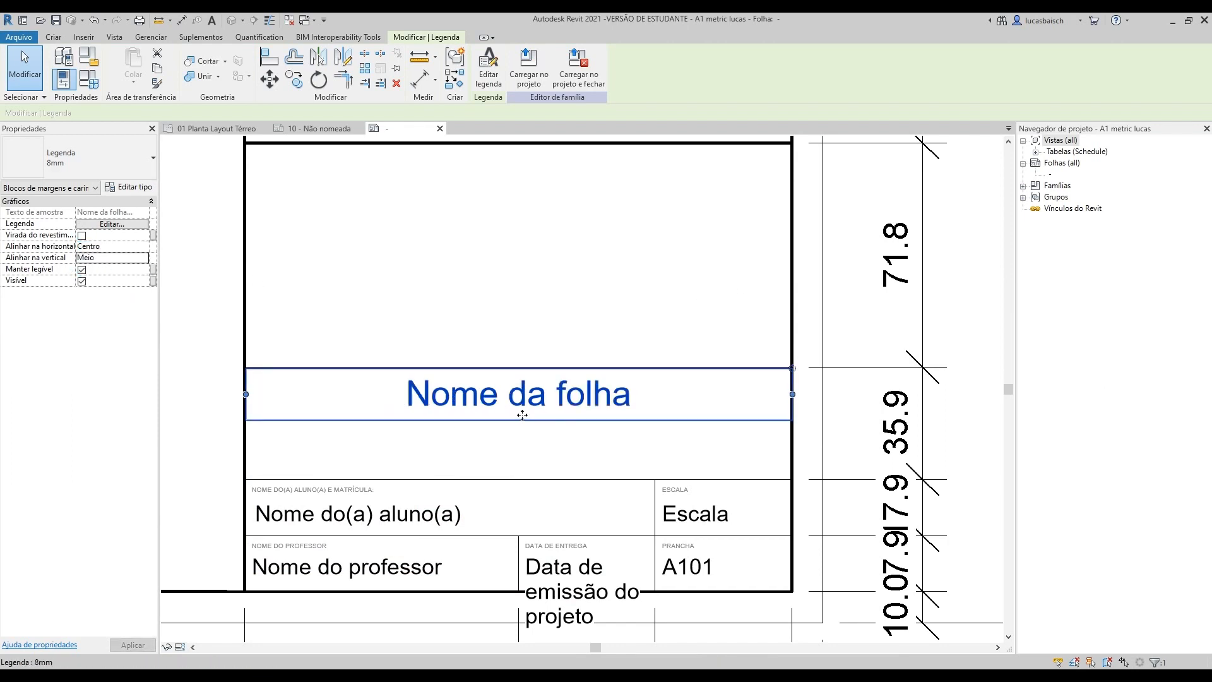
left_click_drag(529, 410, 529, 439)
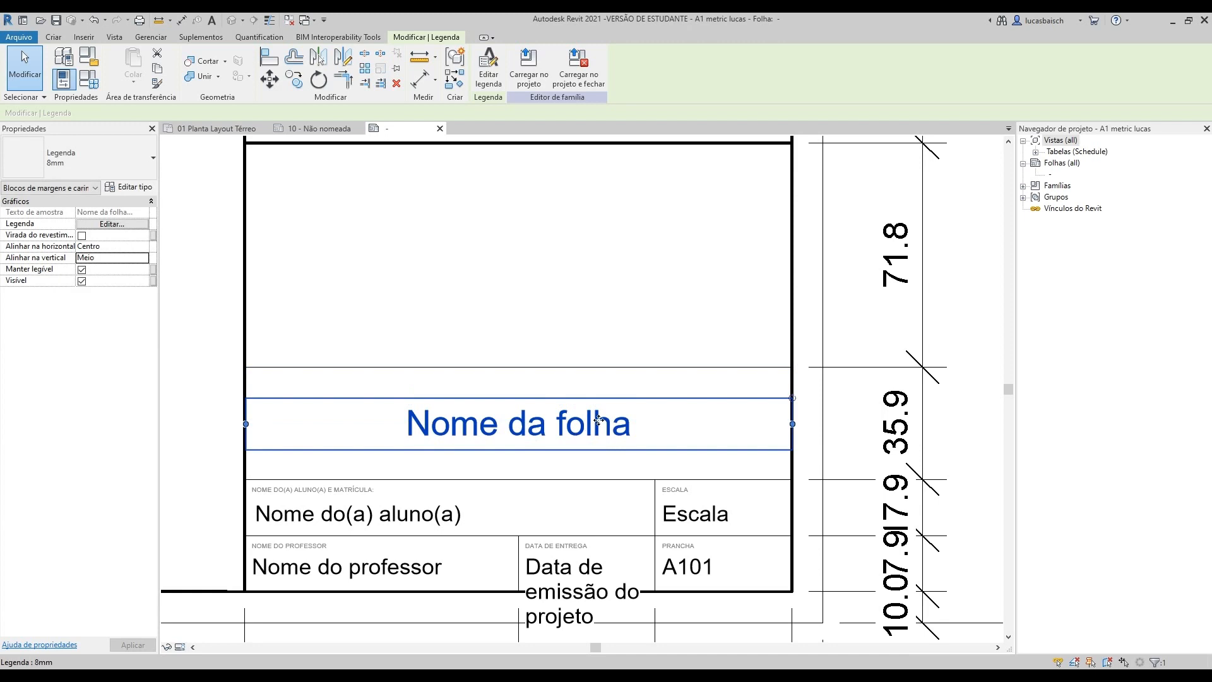
left_click(619, 365)
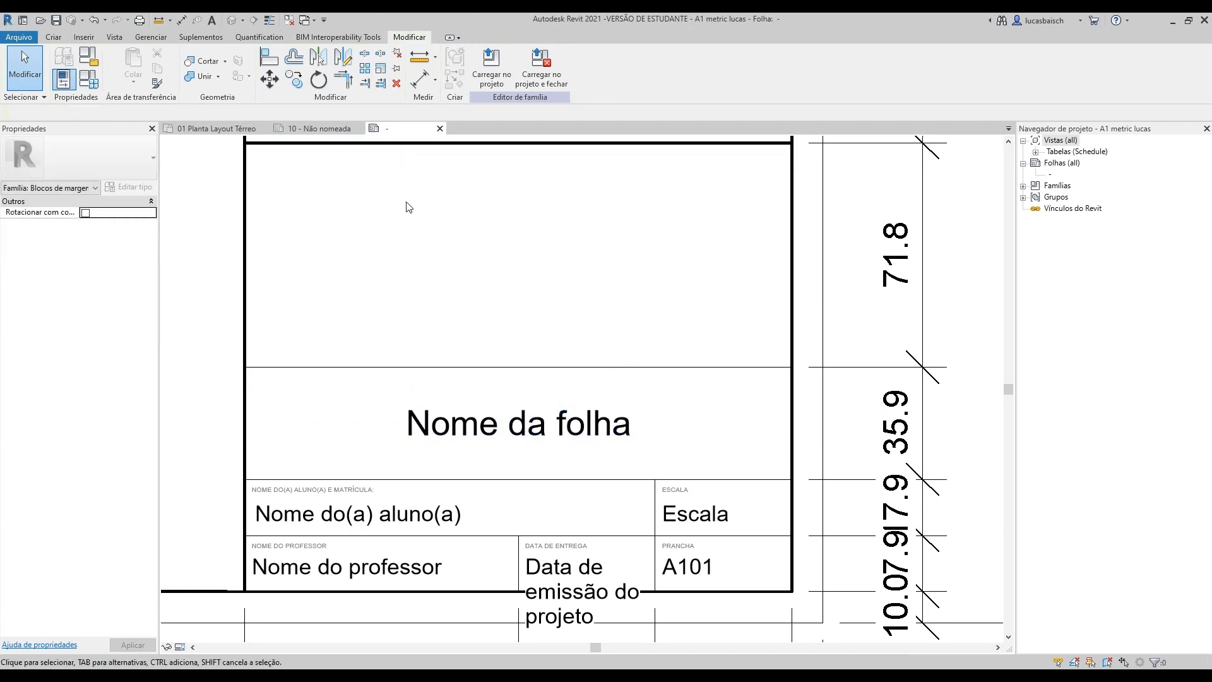
Step: Place a label in the large cell above the sheet name using the Nome do projeto parameter
middle_click_drag(405, 207, 503, 257)
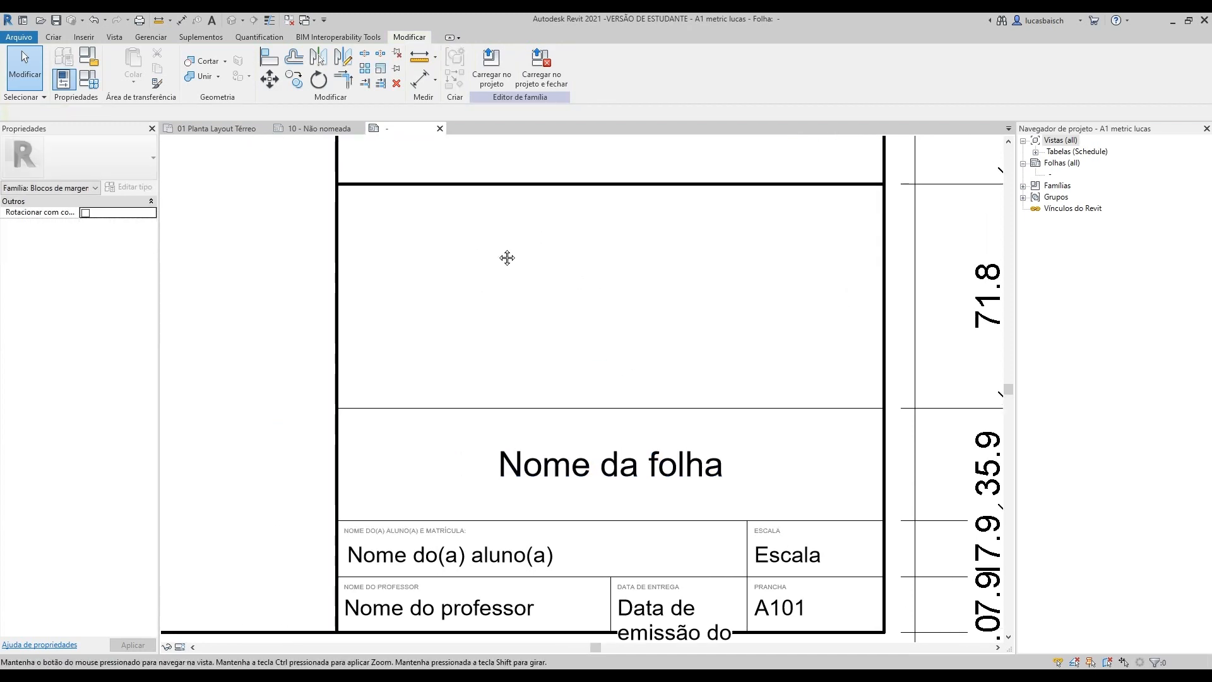
left_click(60, 37)
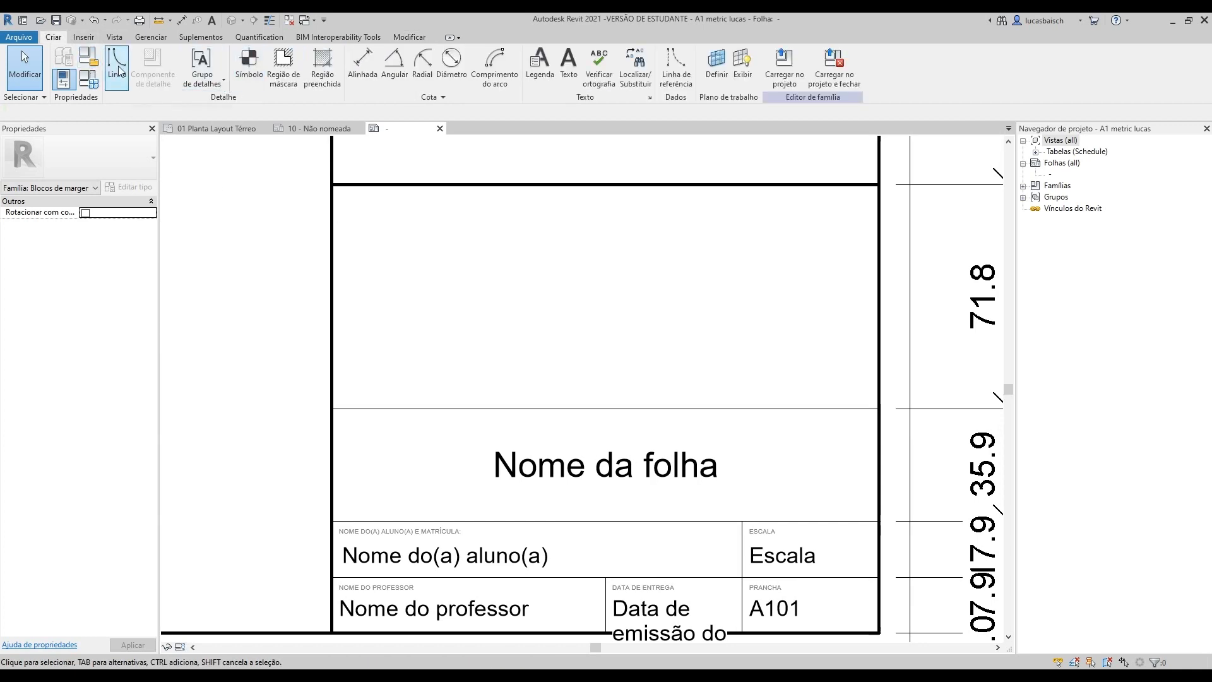
left_click(540, 60)
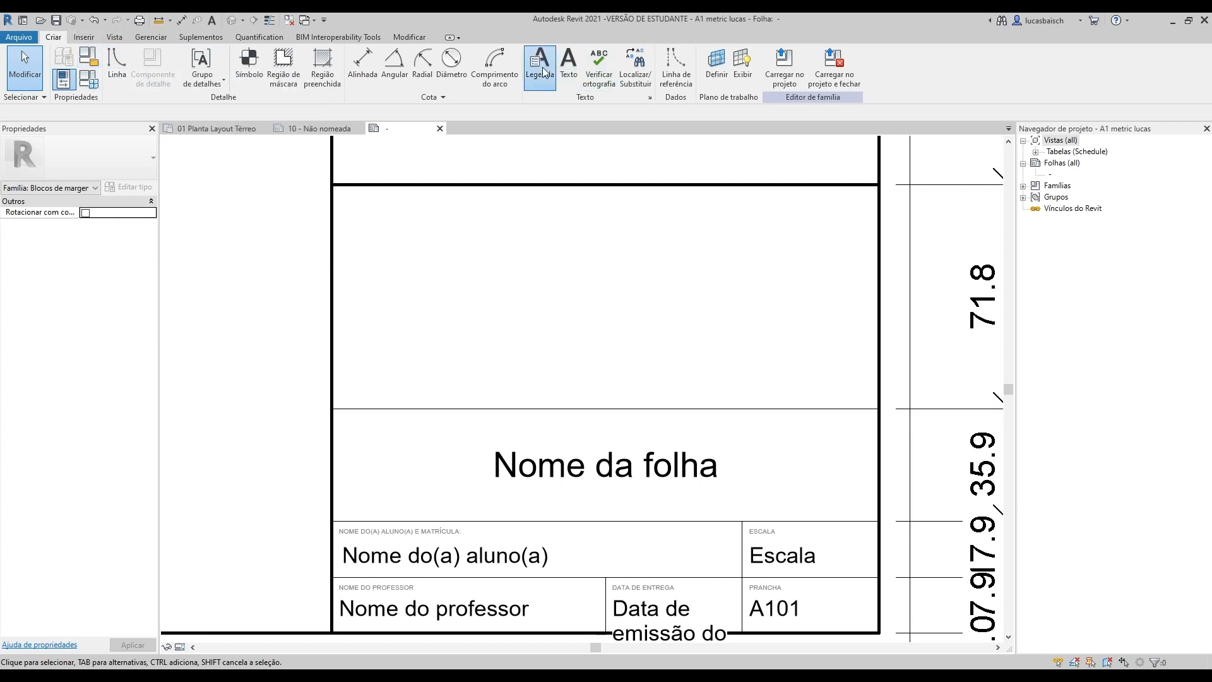
left_click(346, 331)
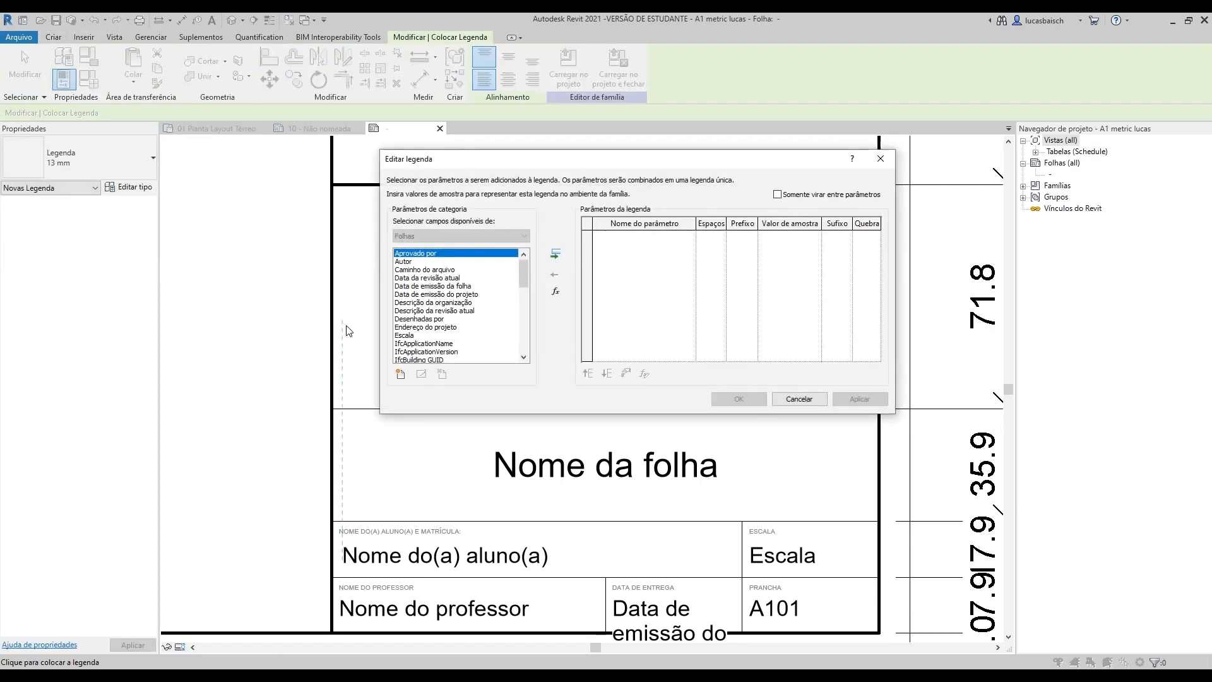
scroll(413, 341, "down", 7)
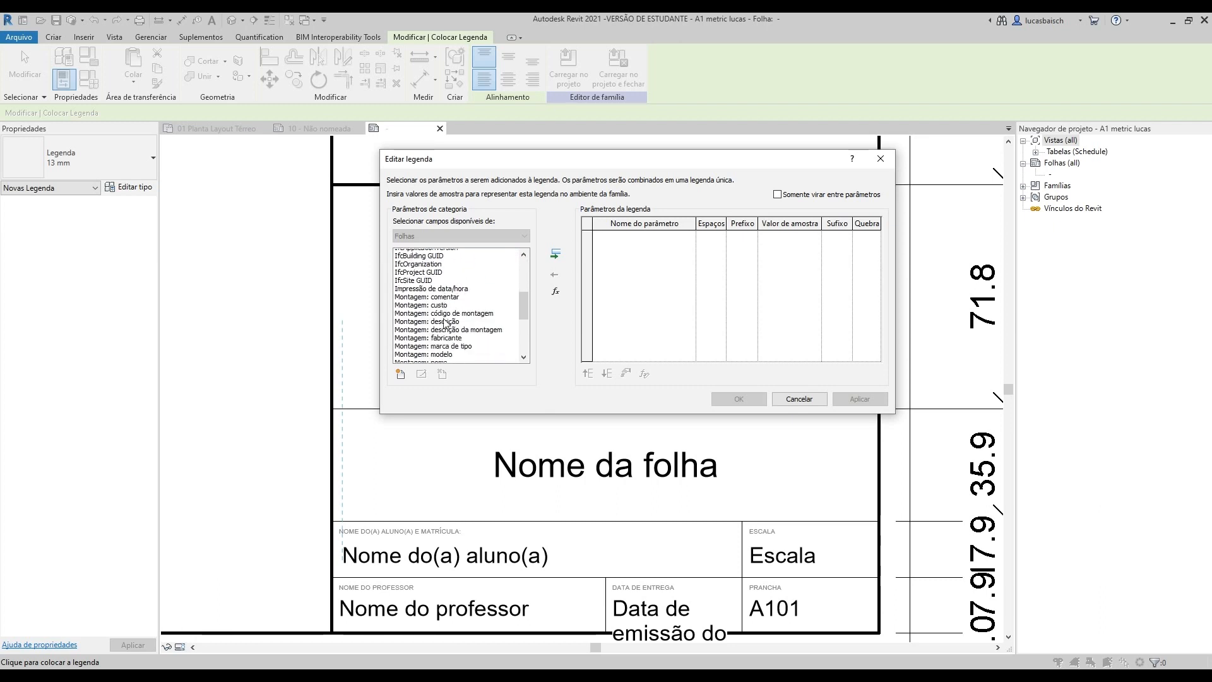
scroll(455, 342, "down", 3)
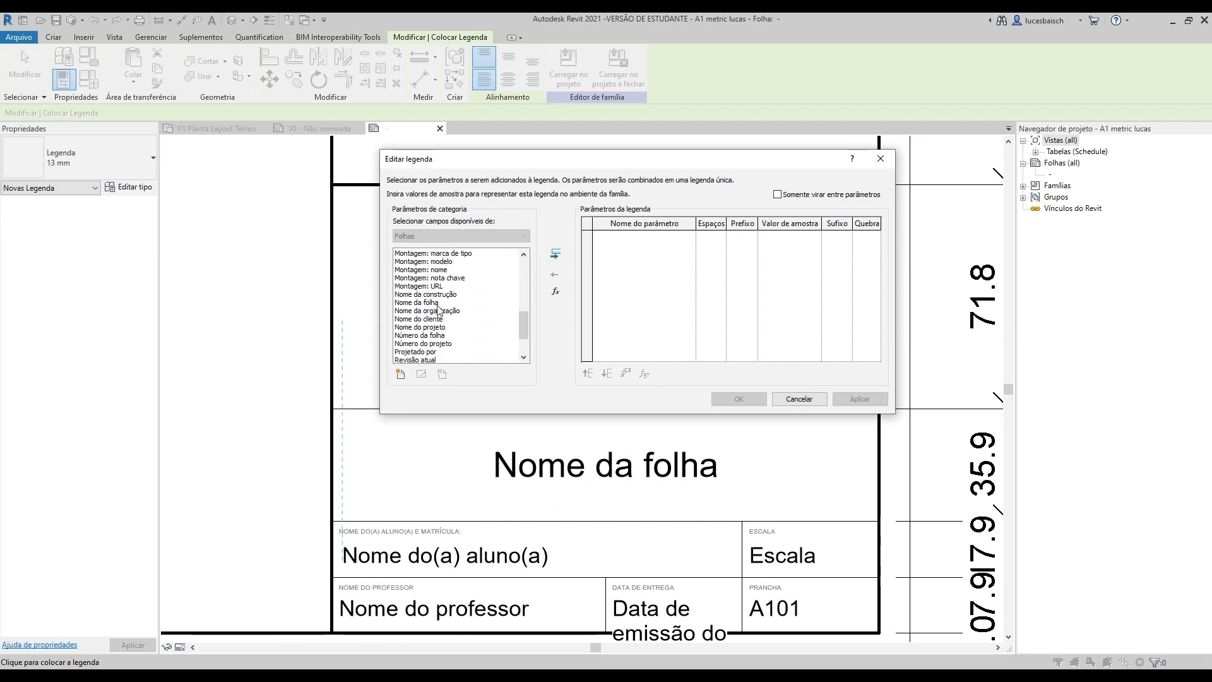
left_click(442, 328)
left_click(555, 253)
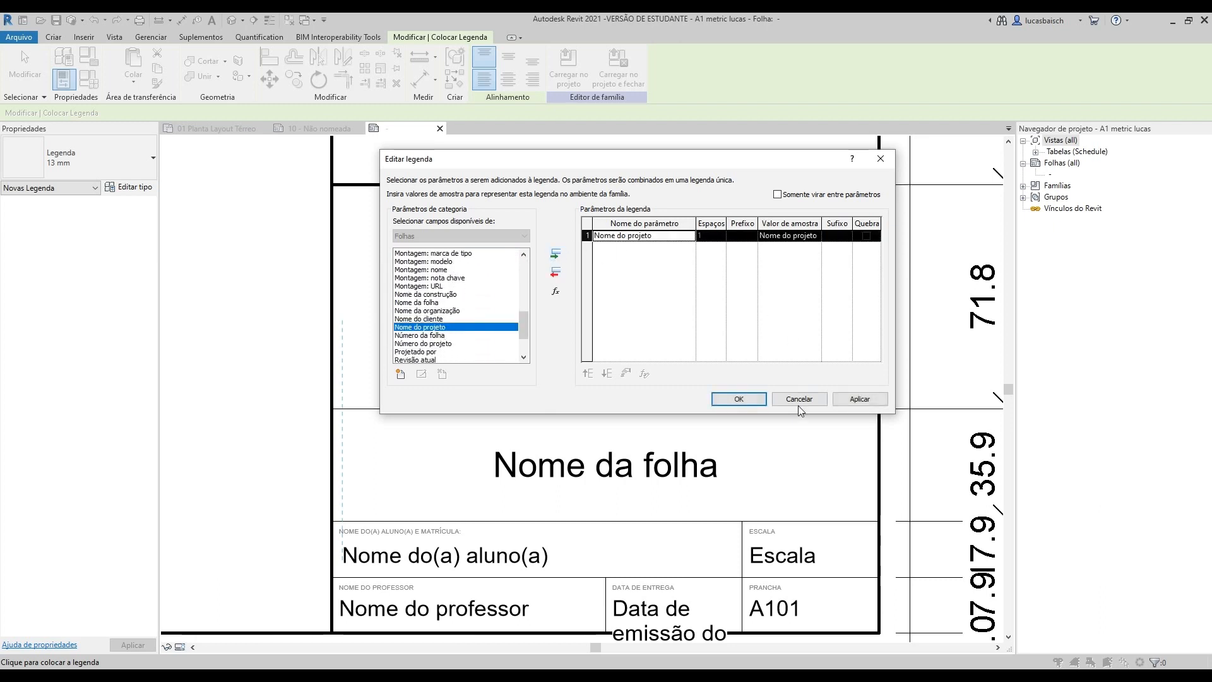
left_click(740, 395)
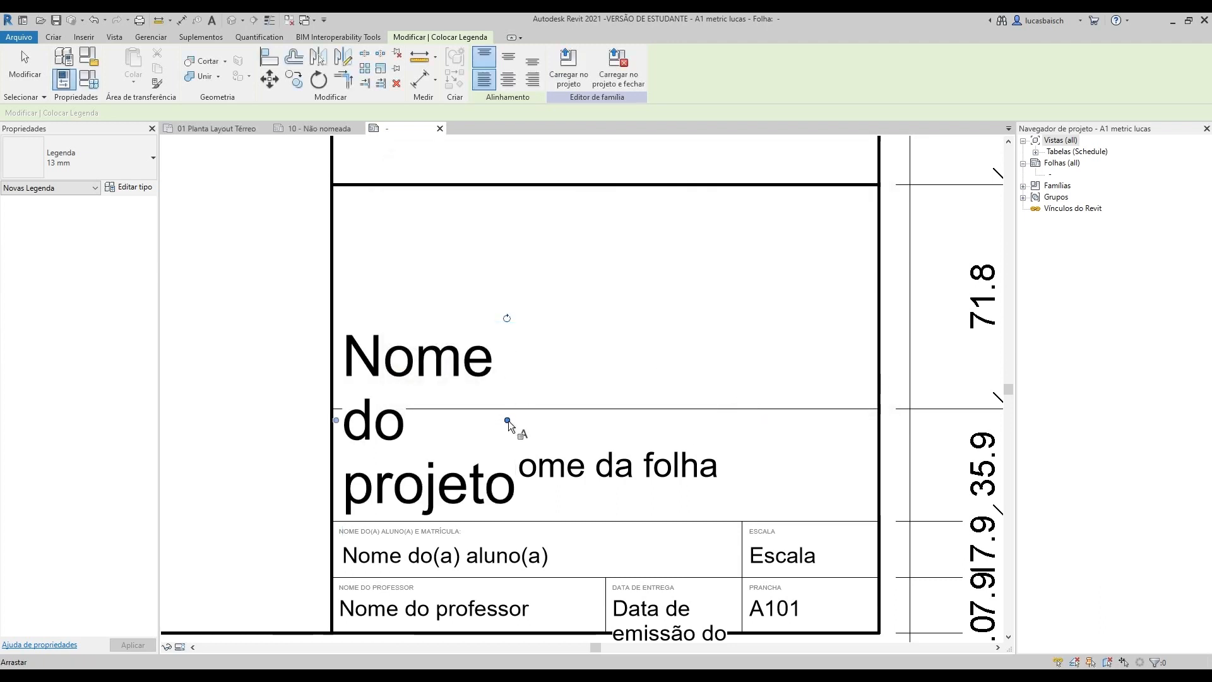
Step: Stretch the project name label across the full stamp width so it fits on one line
left_click(28, 75)
left_click(514, 379)
left_click_drag(508, 420, 876, 402)
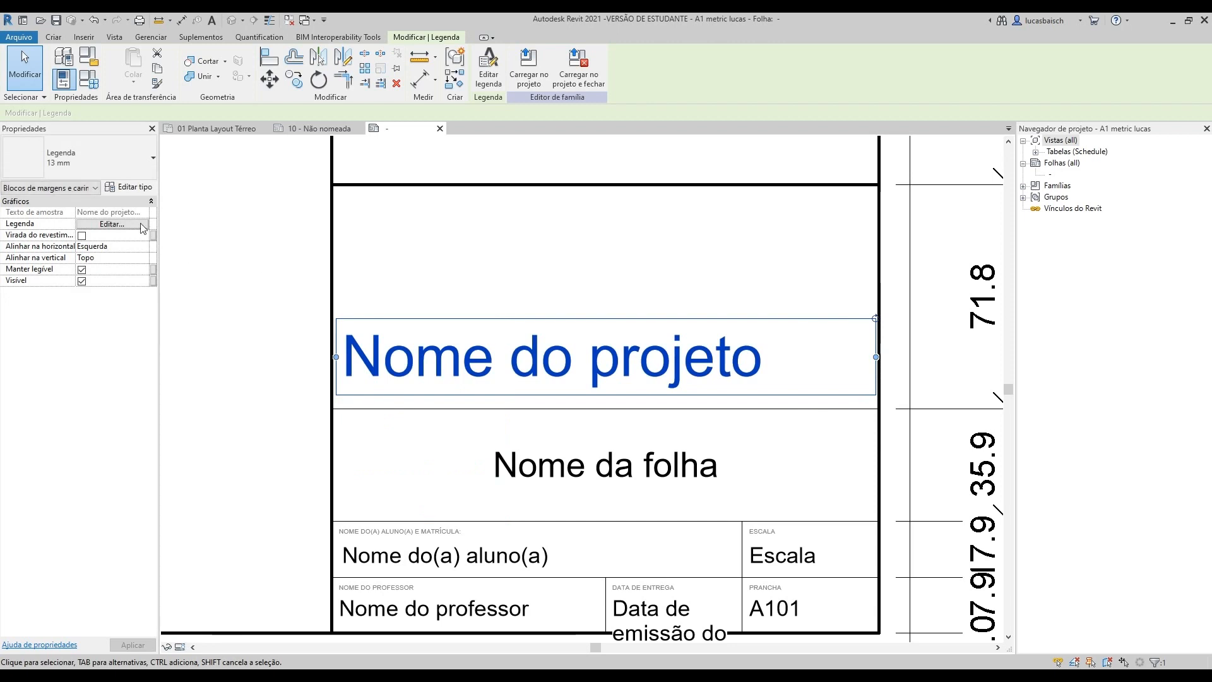
left_click(140, 224)
key("Escape")
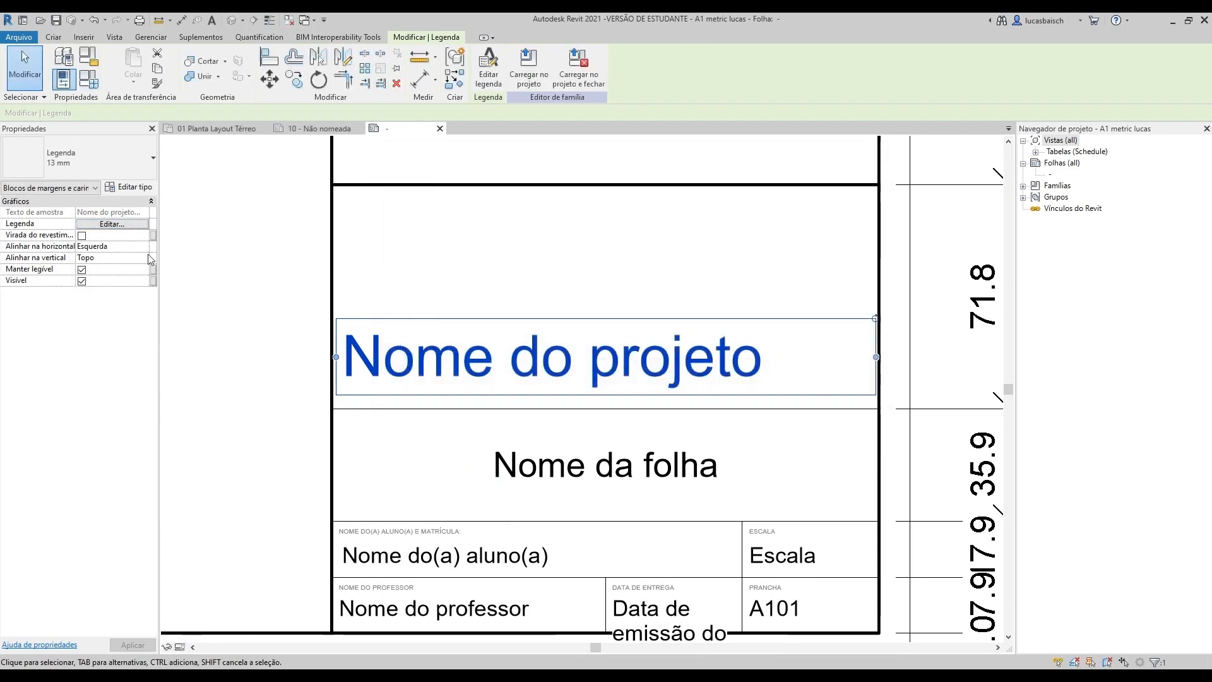
Step: Align the project name label Centro horizontally and Meio vertically, and change it to the 8mm type
left_click(144, 247)
left_click(101, 268)
left_click(143, 260)
left_click(143, 260)
left_click(116, 281)
left_click(126, 167)
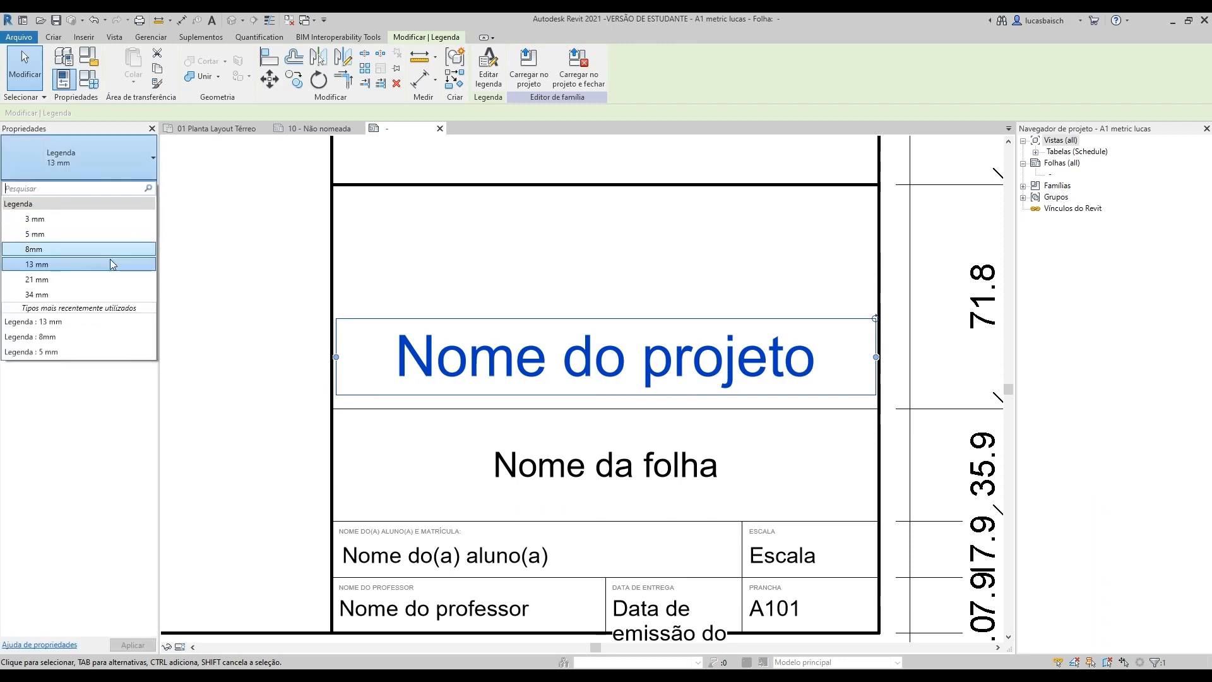
left_click(93, 263)
left_click(596, 281)
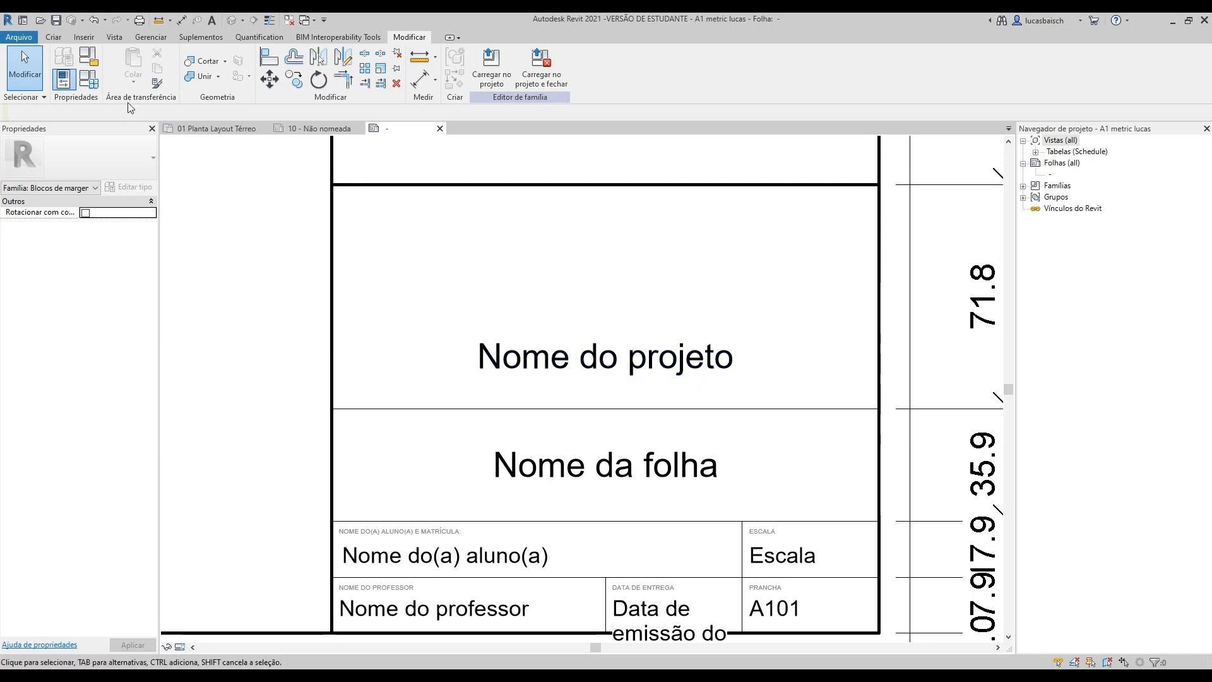
Step: Place a new label in the large cell above the project name and add the Nome da organização parameter to it
left_click(57, 38)
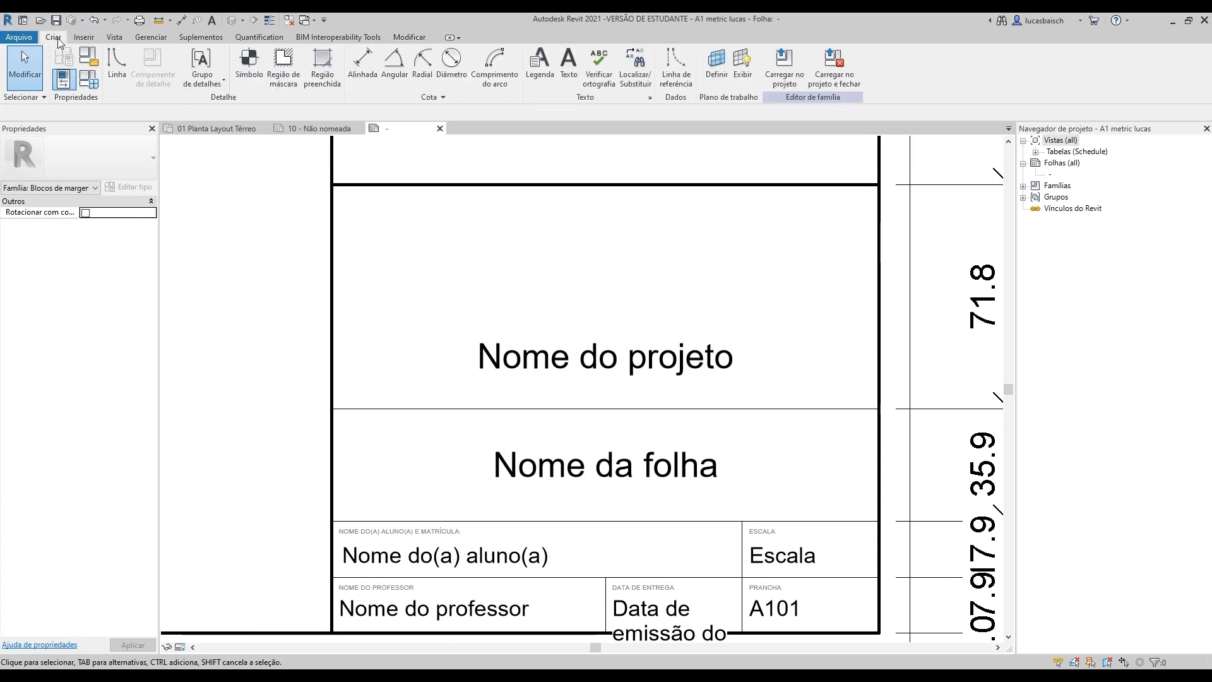
left_click(547, 74)
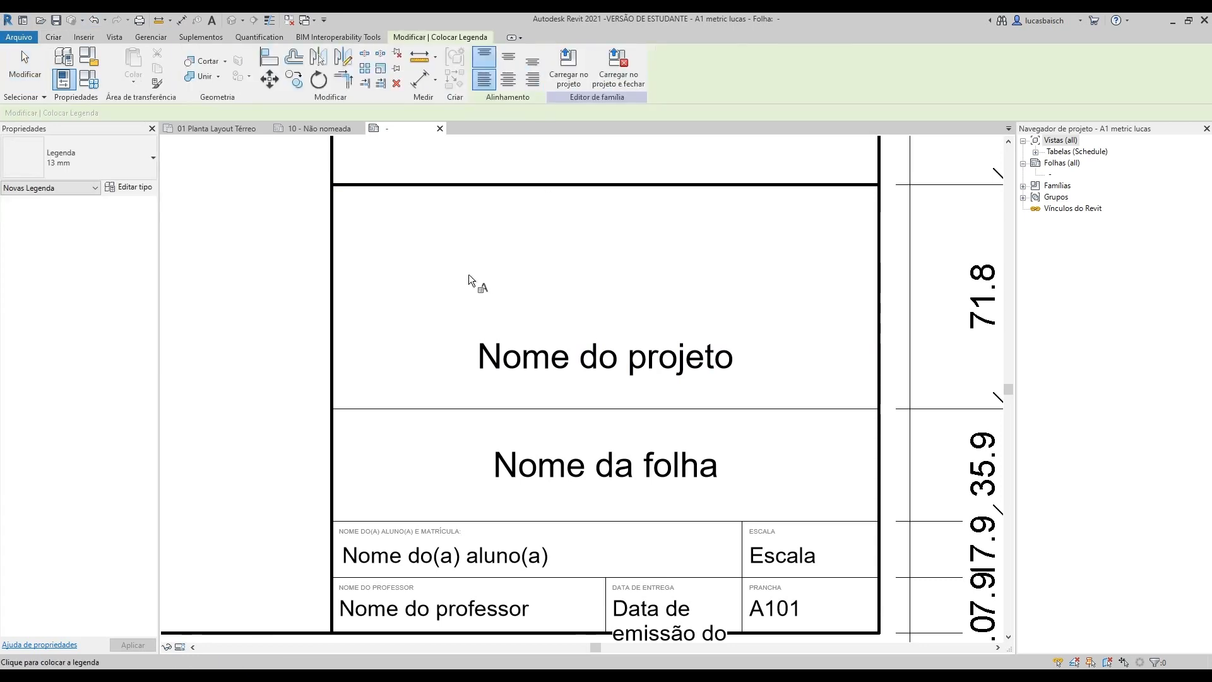
left_click(414, 269)
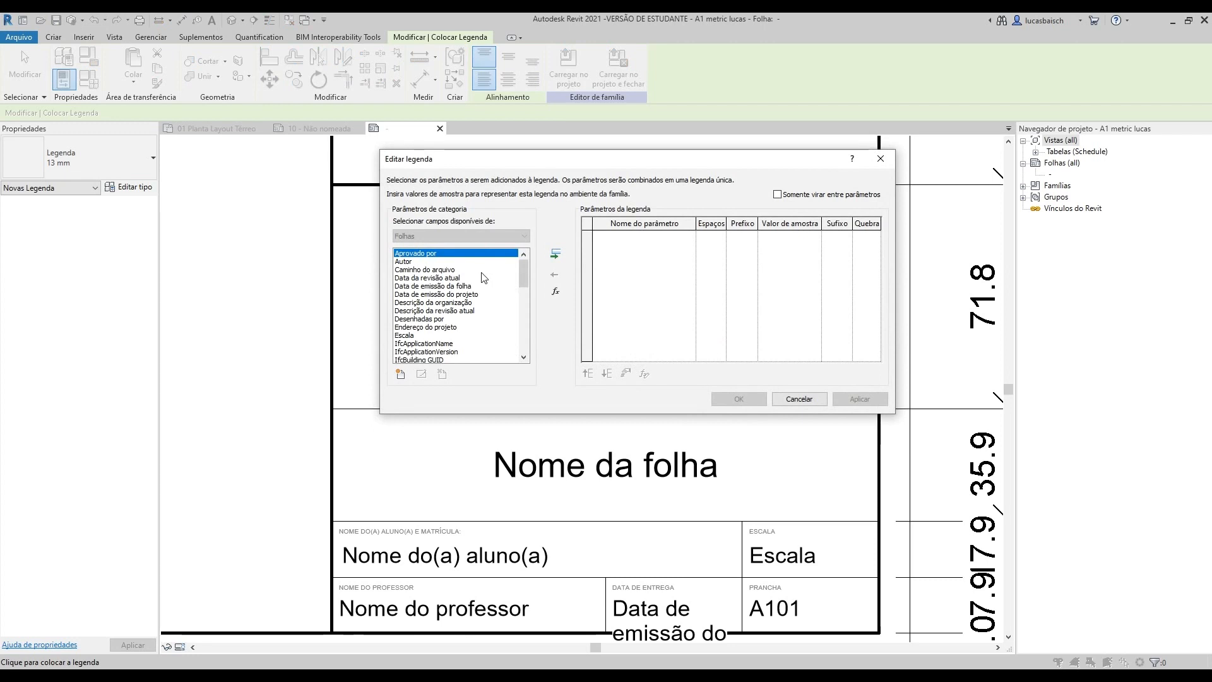
scroll(486, 283, "down", 4)
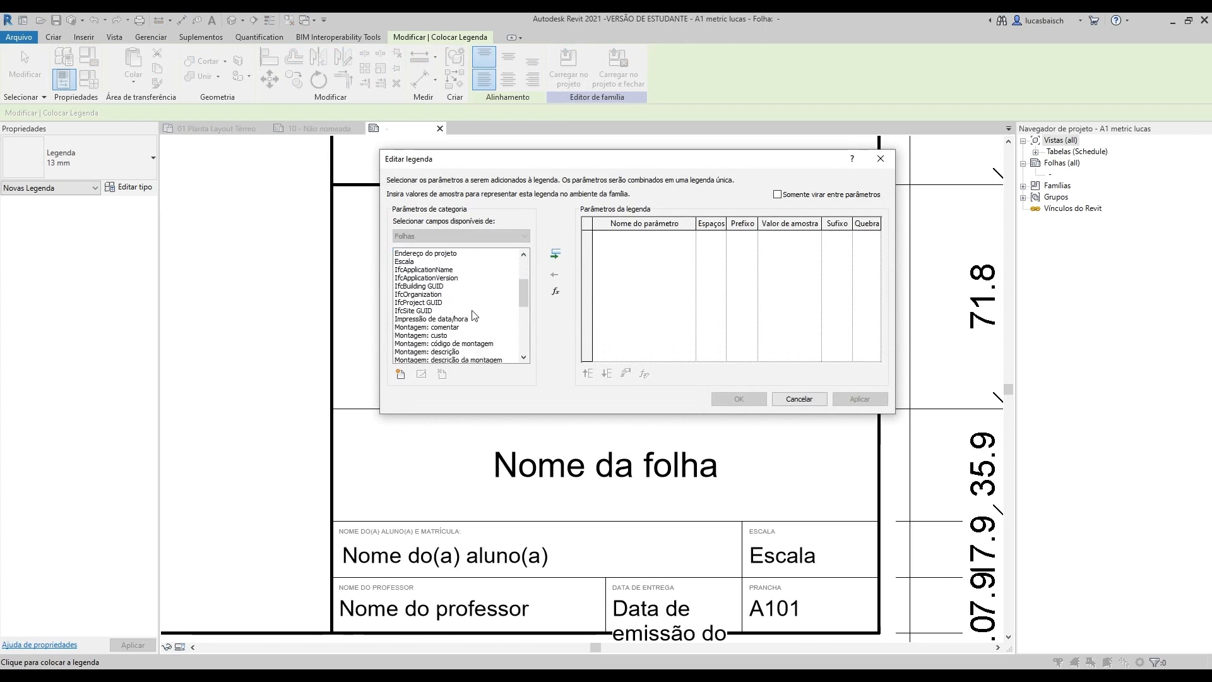
scroll(463, 340, "down", 4)
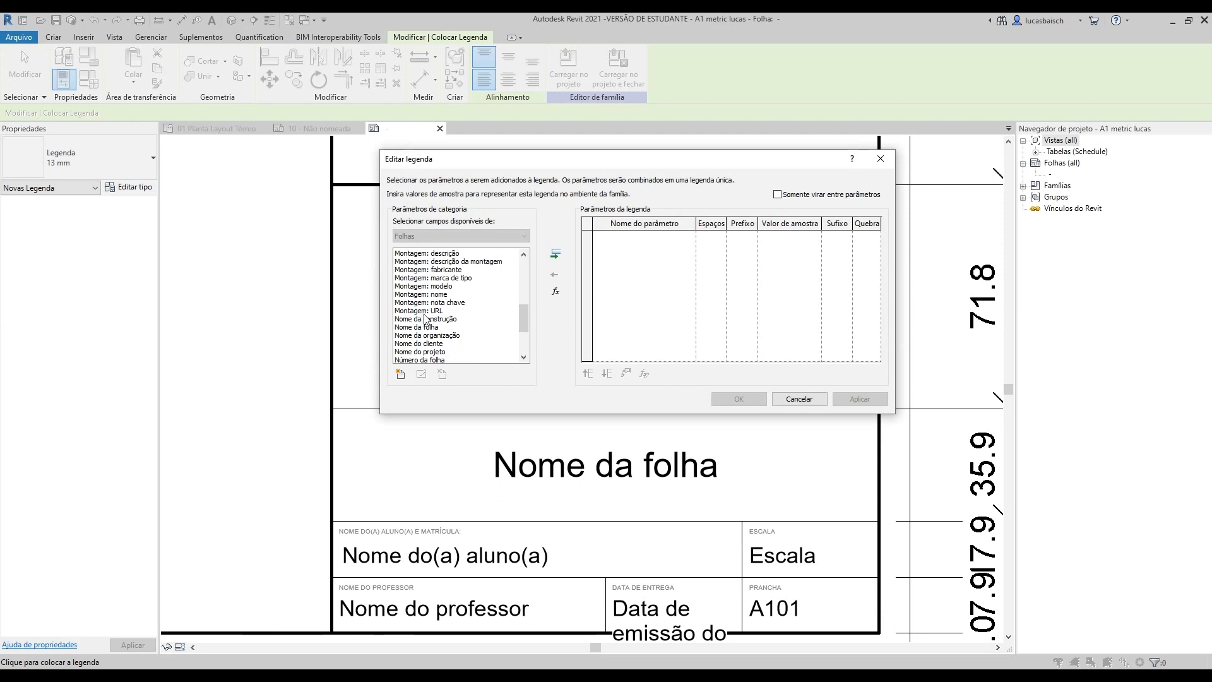
left_click(441, 337)
left_click(555, 254)
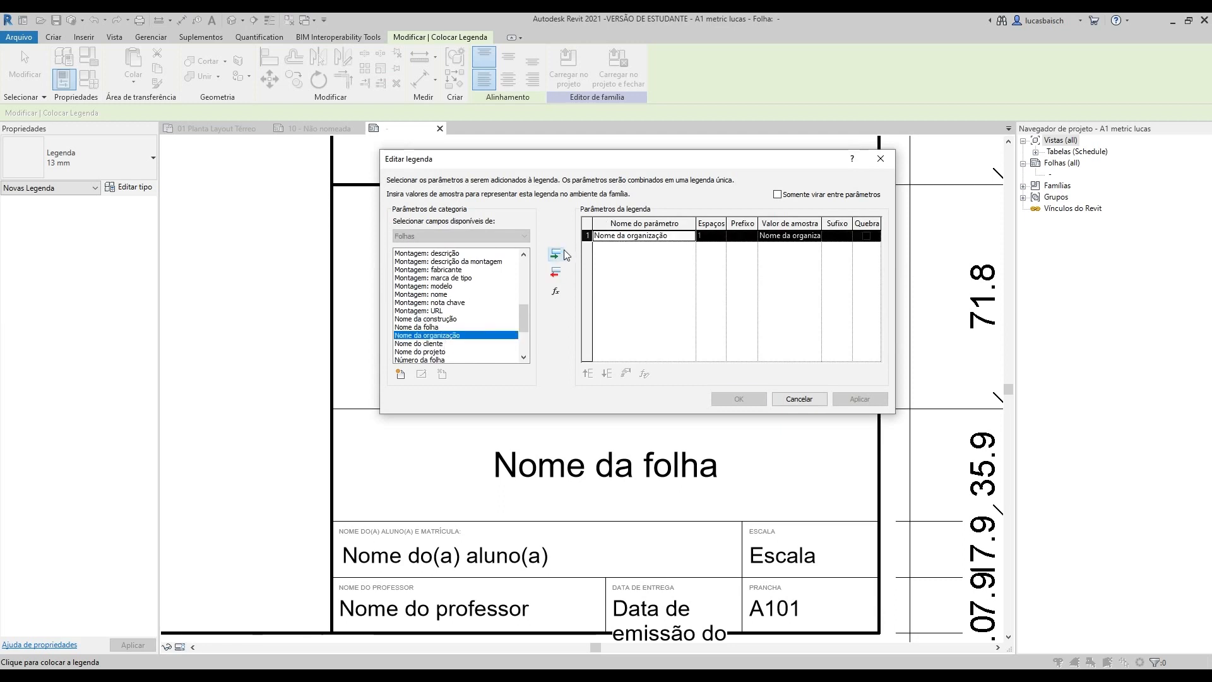
Step: Set the parameter's sample value to "Nome da disciplina" and finish placing the label
left_click(787, 235)
left_click_drag(783, 236, 886, 237)
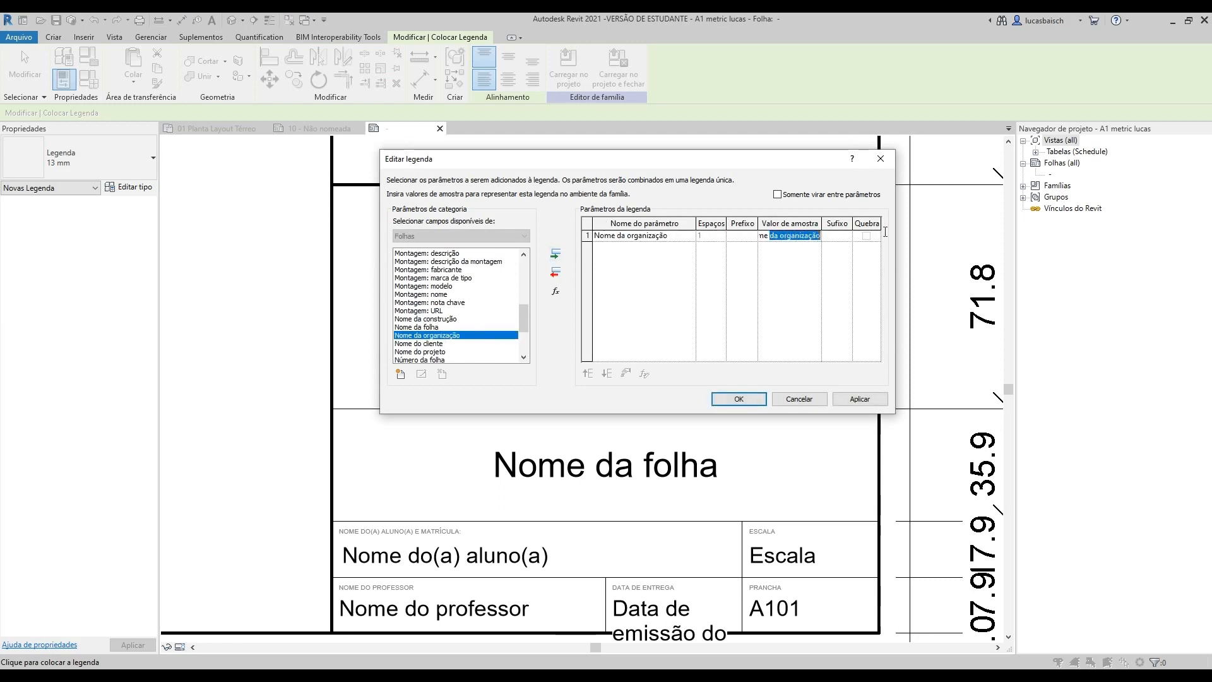
type("da disciplina")
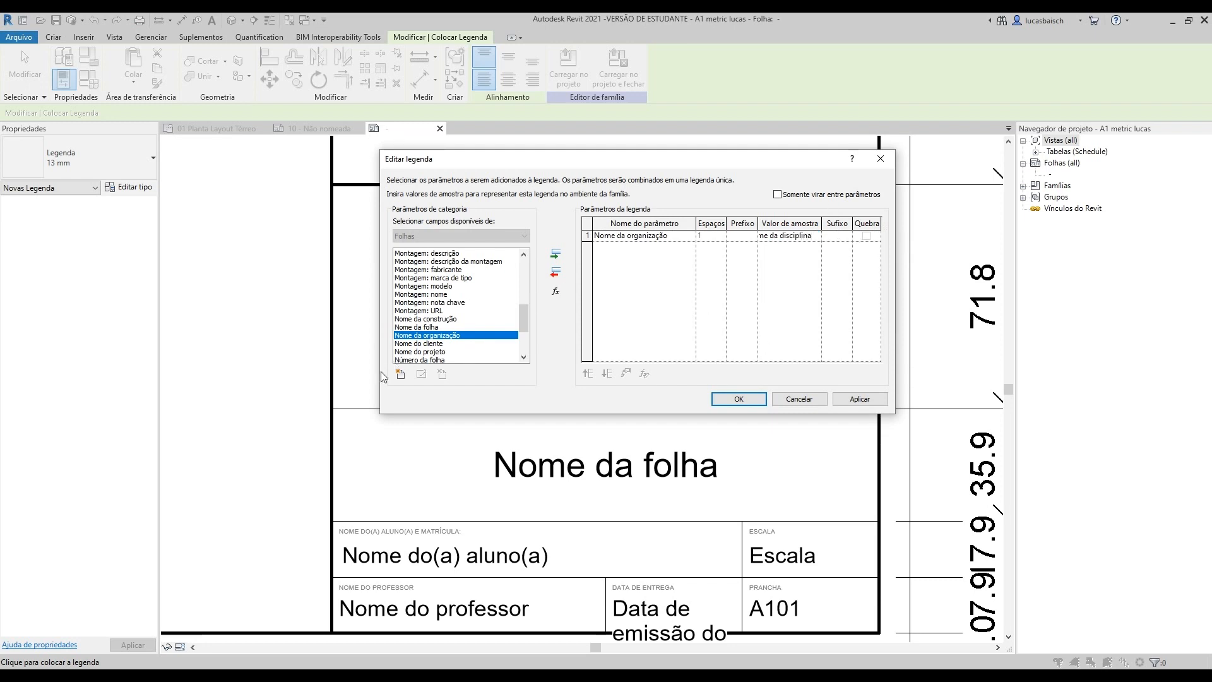
left_click(400, 373)
key("Escape")
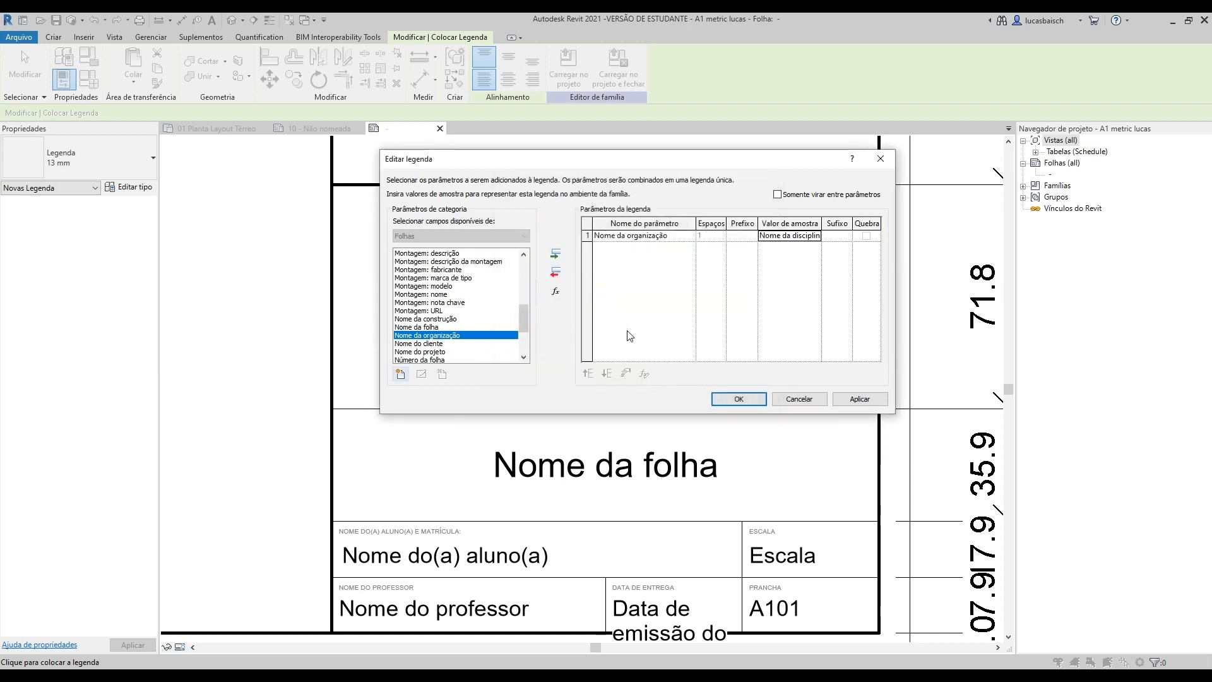
left_click(733, 398)
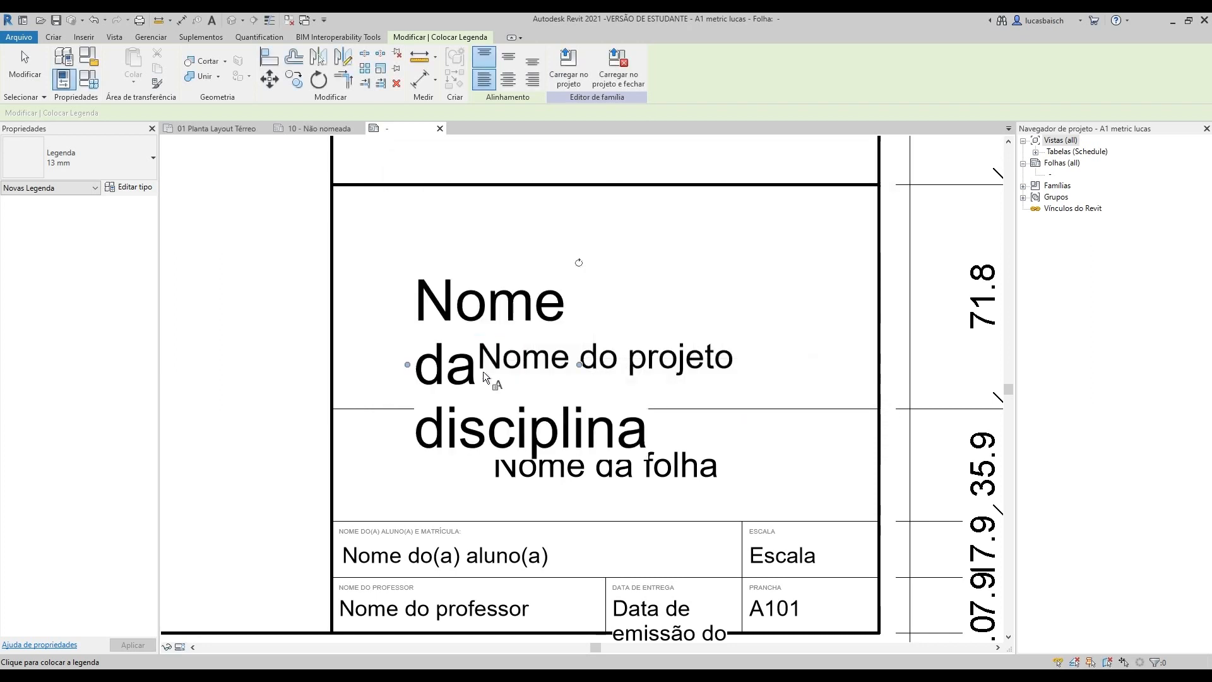
key("Escape")
Step: Widen the discipline label towards the stamp's edge and set its sample value to "Nome da disciplina e turma"
left_click(576, 405)
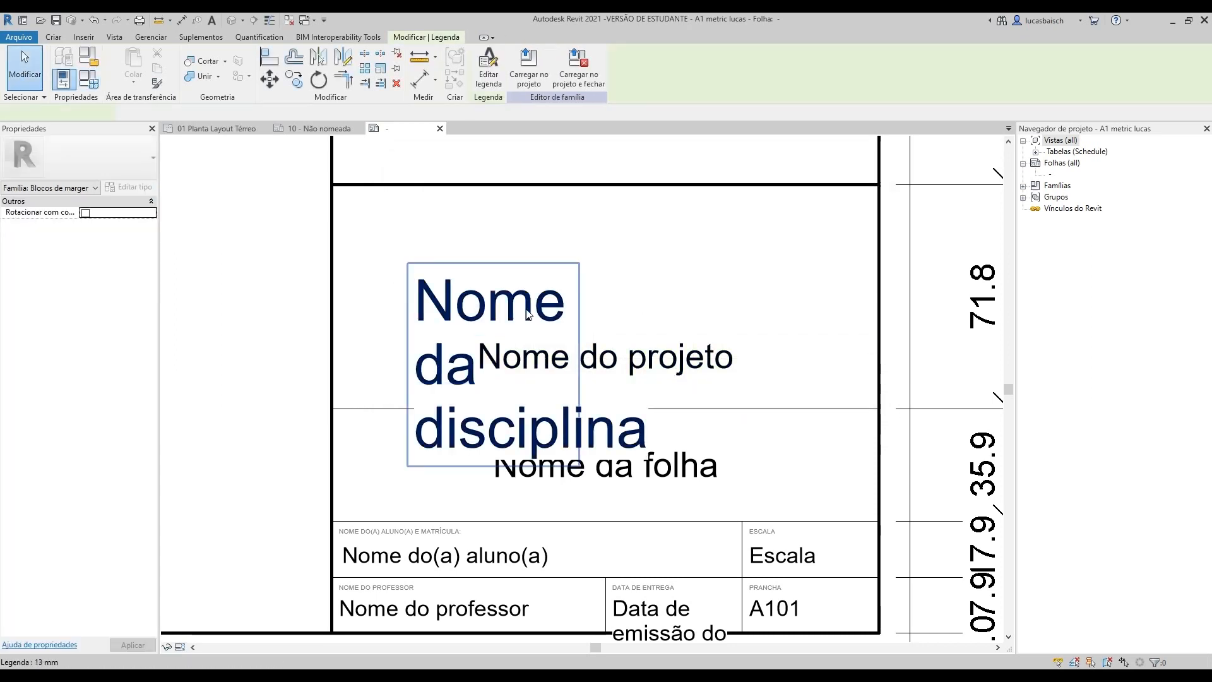
left_click_drag(579, 364, 853, 333)
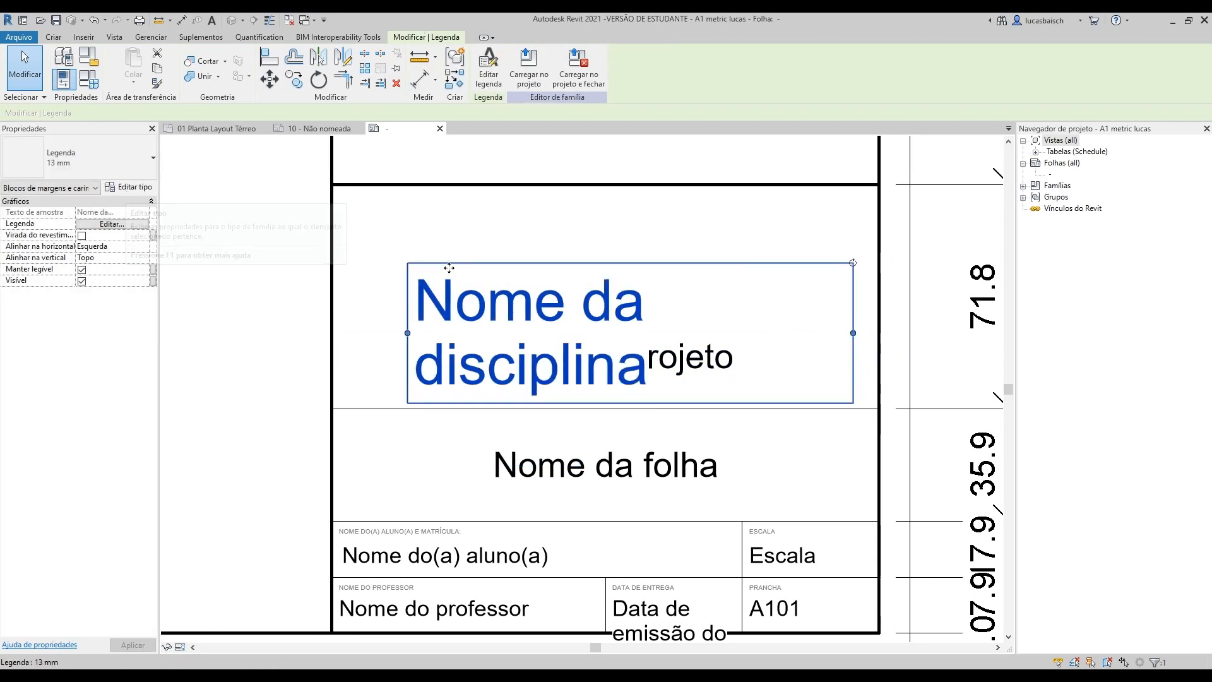
left_click(148, 224)
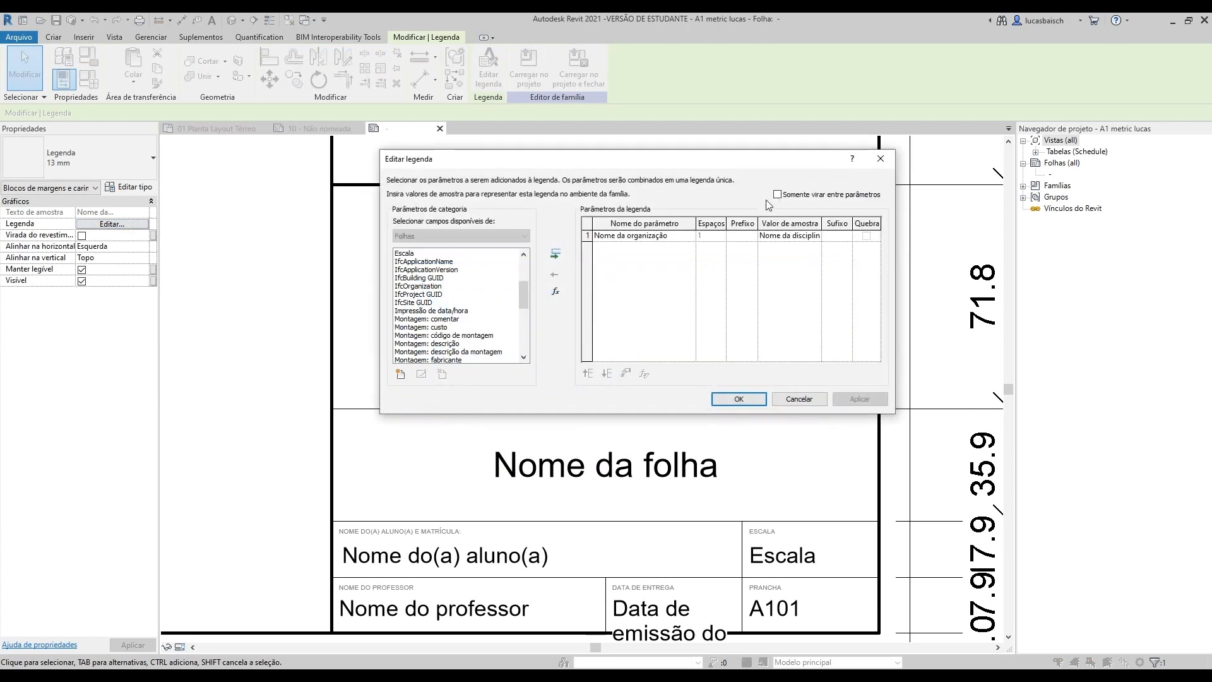
left_click(826, 234)
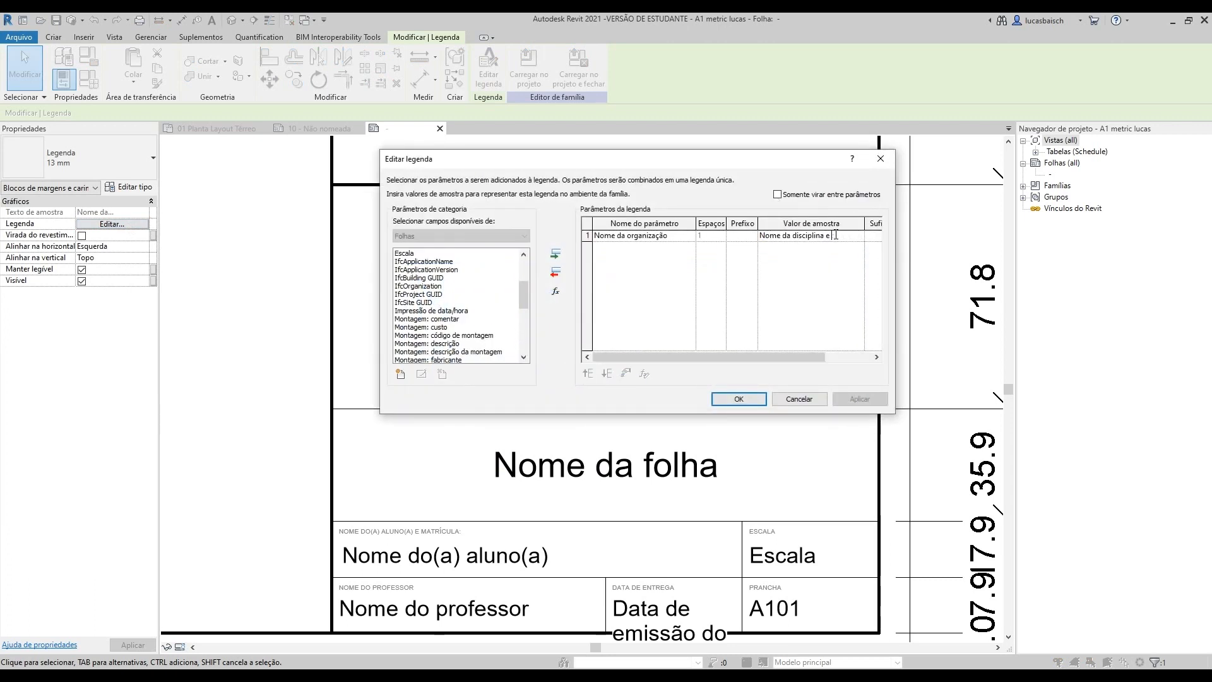
left_click(729, 399)
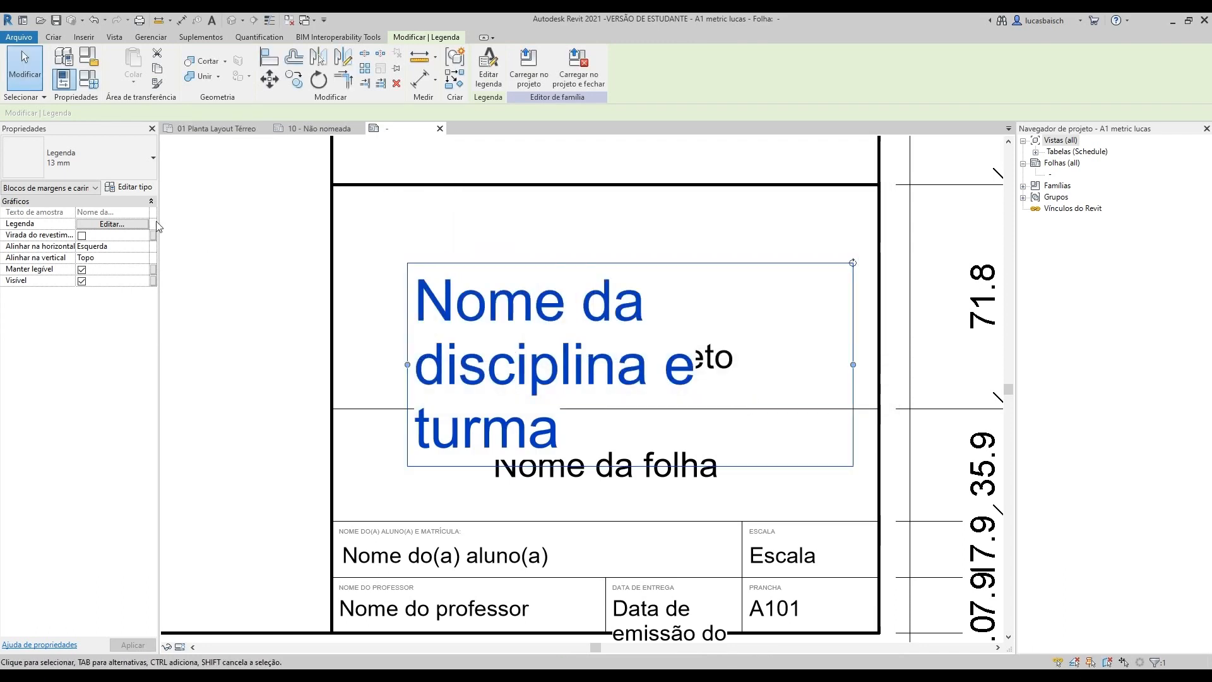
Step: Change the discipline label to the 8mm type and shift the project name label slightly down
left_click(101, 159)
left_click(62, 257)
left_click(545, 353)
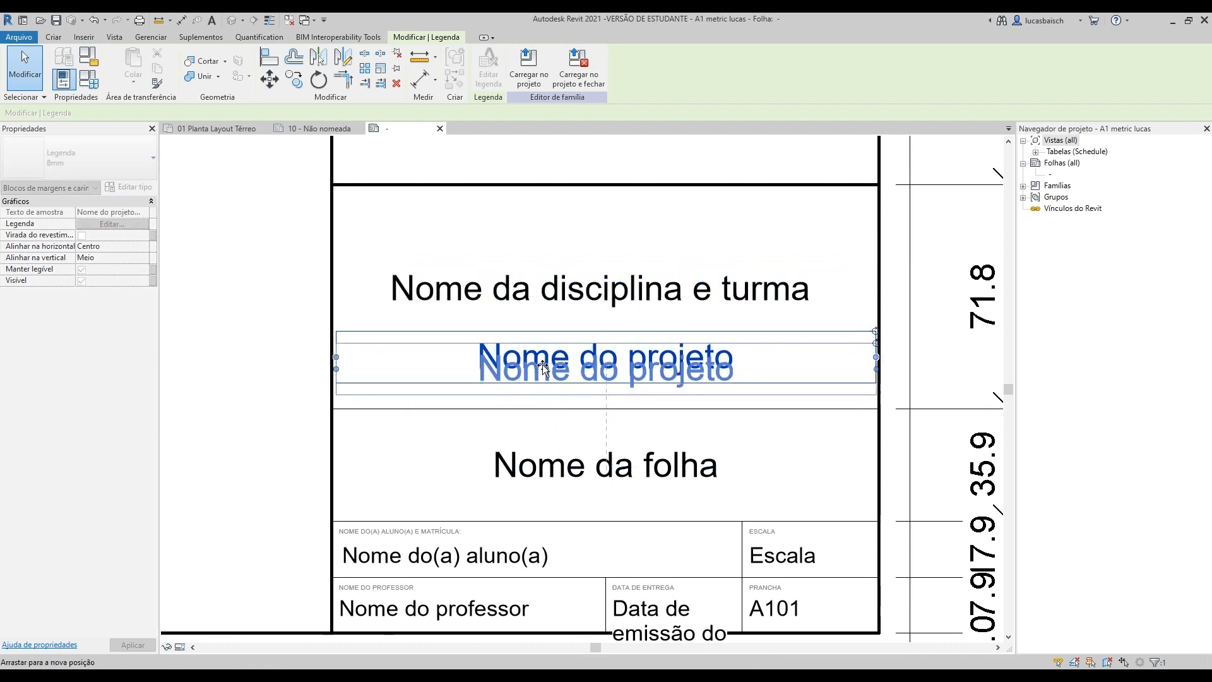
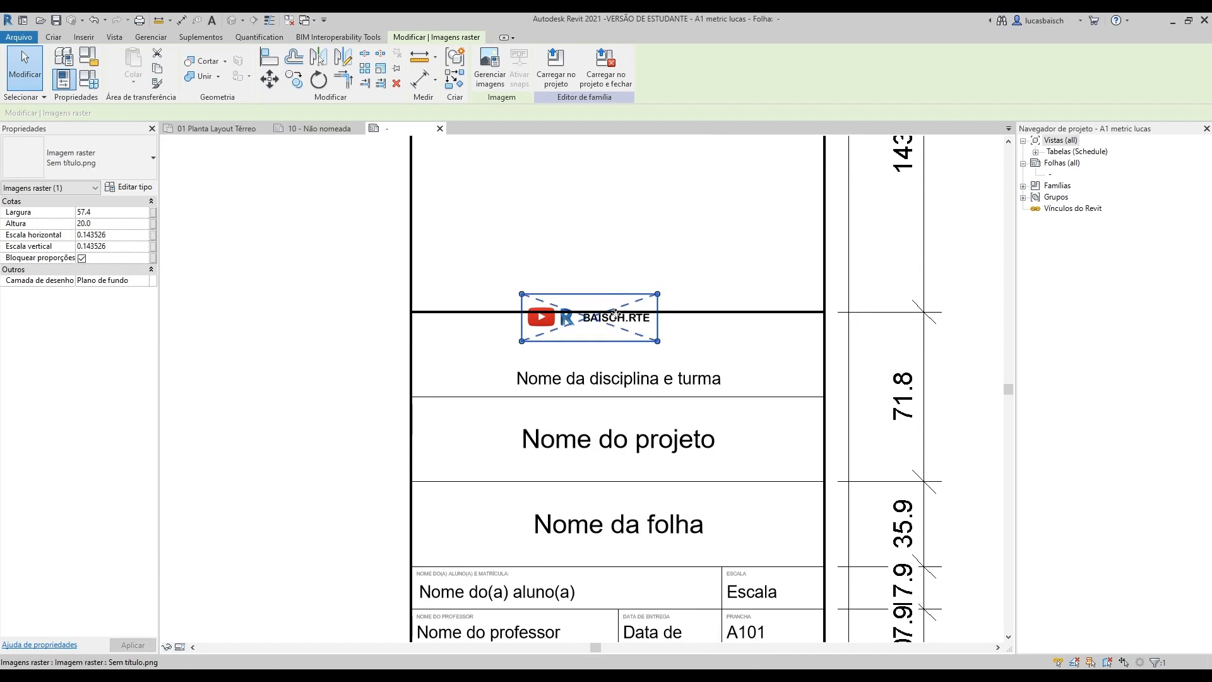
Step: Move the logo image off the thick line into the cell above the Nome da disciplina e turma label
left_click(670, 290)
left_click_drag(610, 324, 633, 344)
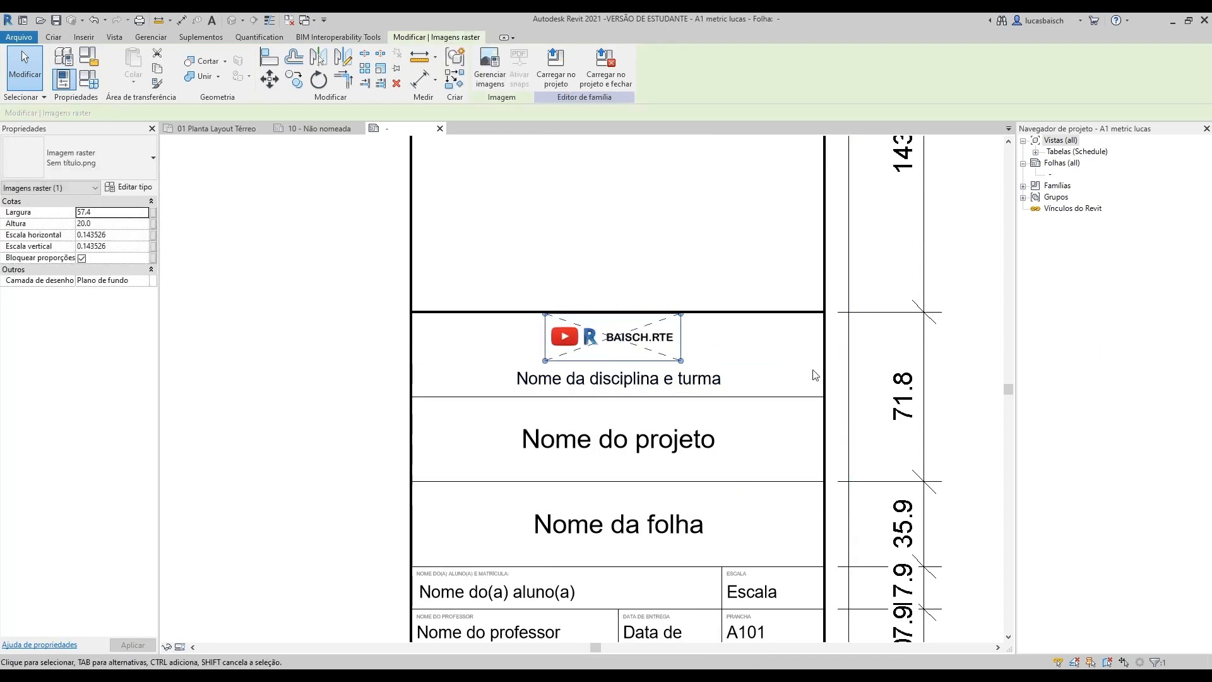
scroll(631, 341, "up", 3)
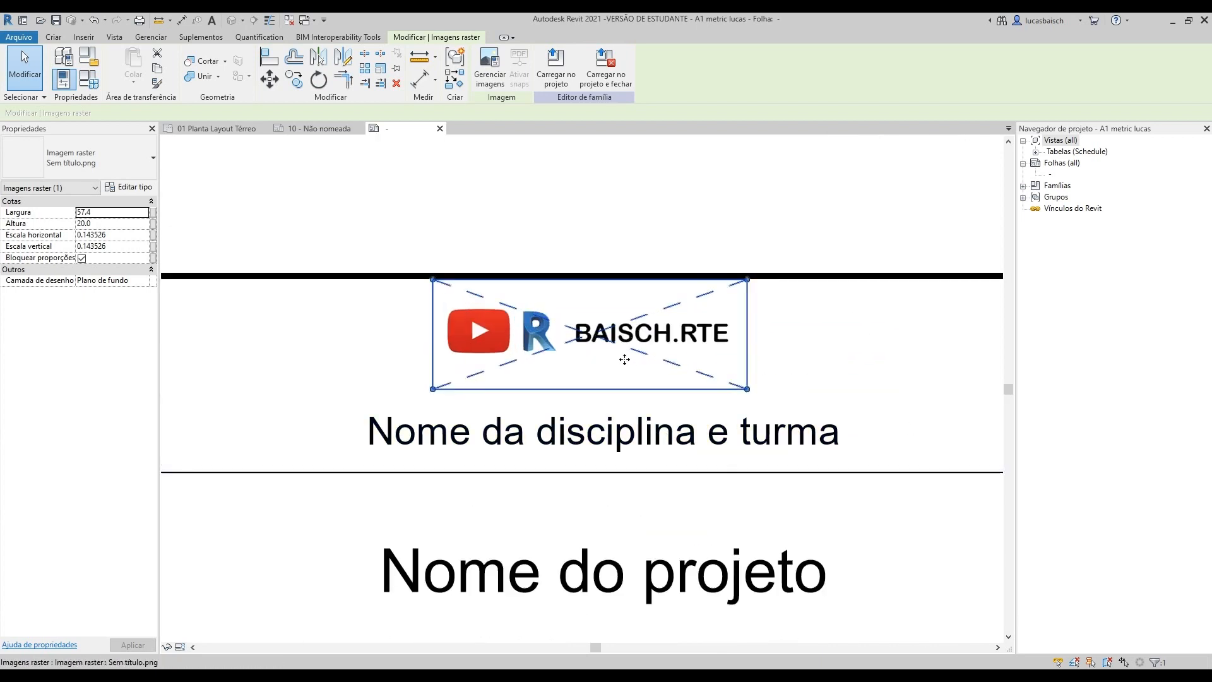
left_click(611, 419)
left_click(606, 335)
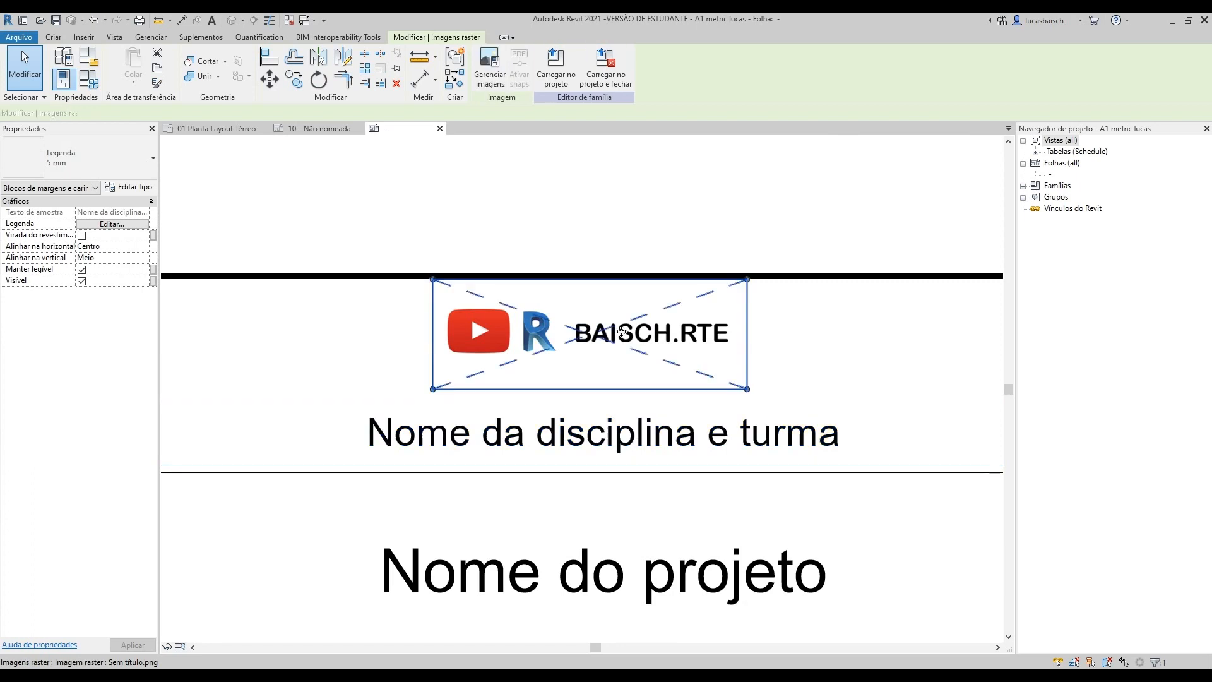
Step: Move the logo image above the stamp's thick line and draw a short vertical guide line down from that line's midpoint
scroll(613, 335, "down", 3)
left_click_drag(613, 335, 599, 258)
left_click(54, 37)
left_click(117, 63)
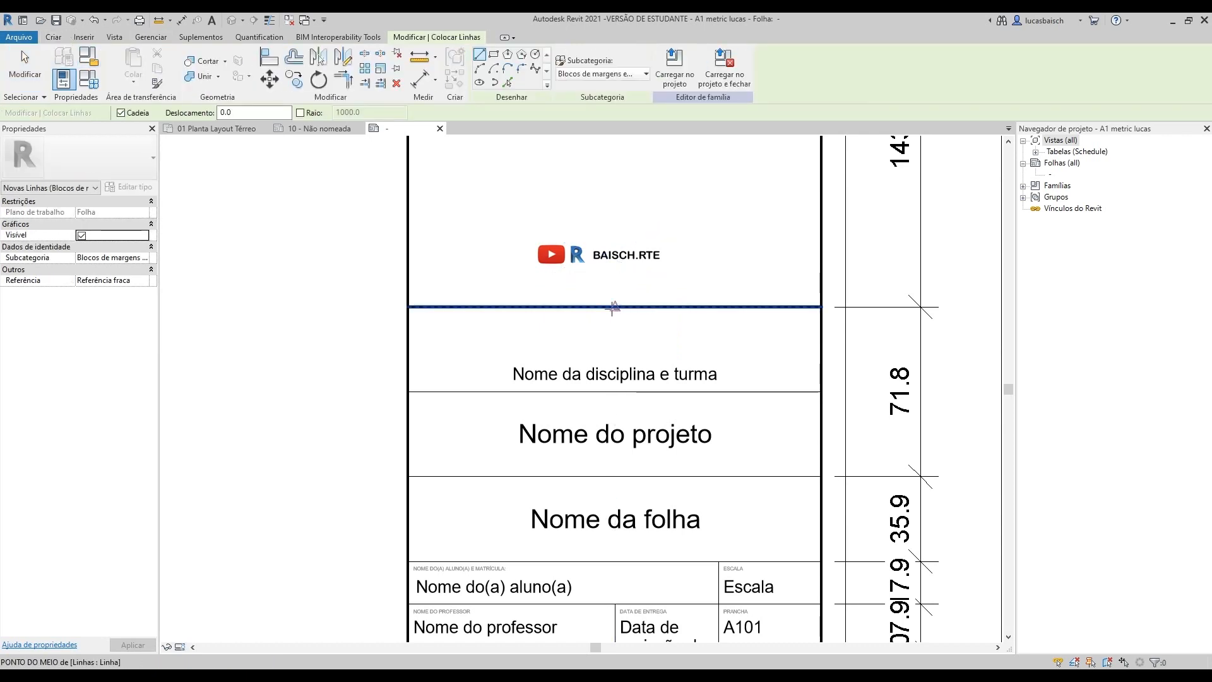
left_click(615, 317)
left_click(25, 63)
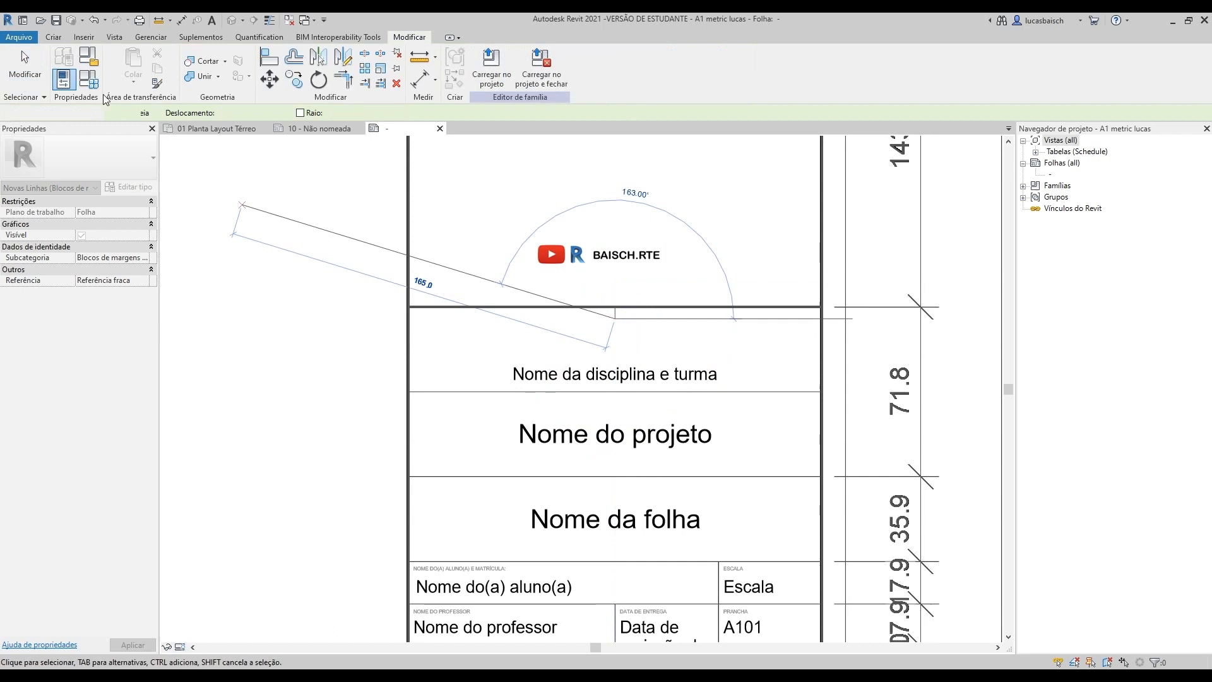
Step: Move the logo image from its centre to the guide line's lower end, and nudge it slightly down
left_click(598, 256)
left_click(264, 86)
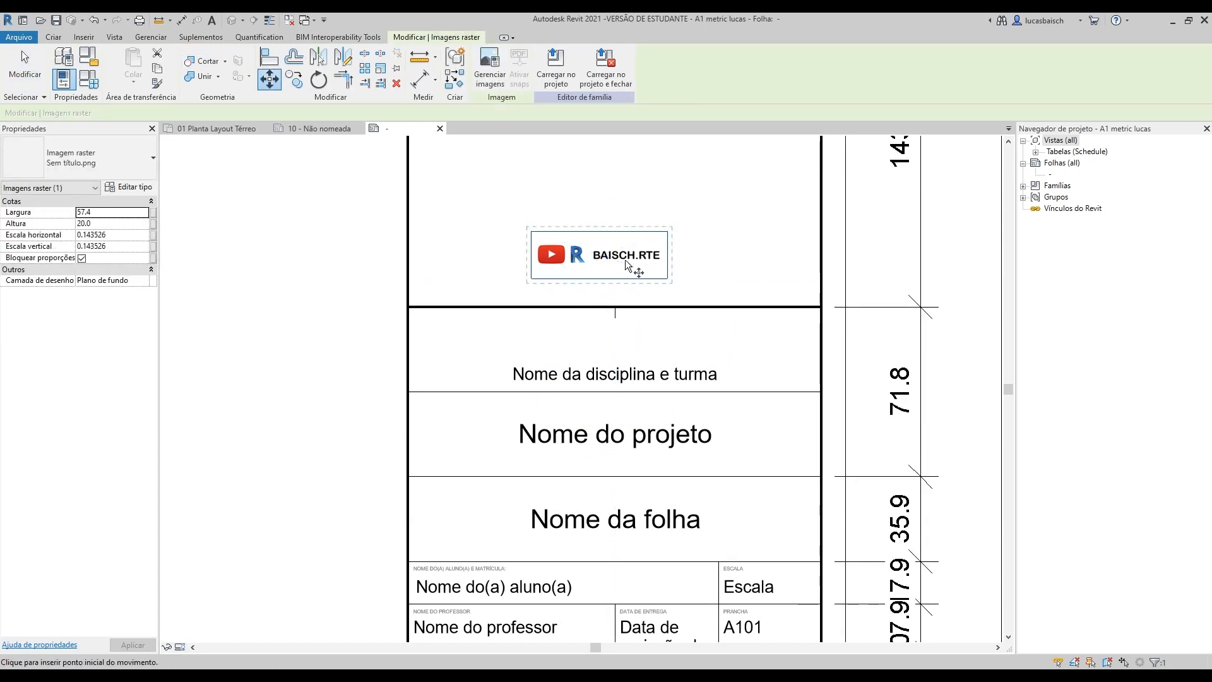
left_click(602, 252)
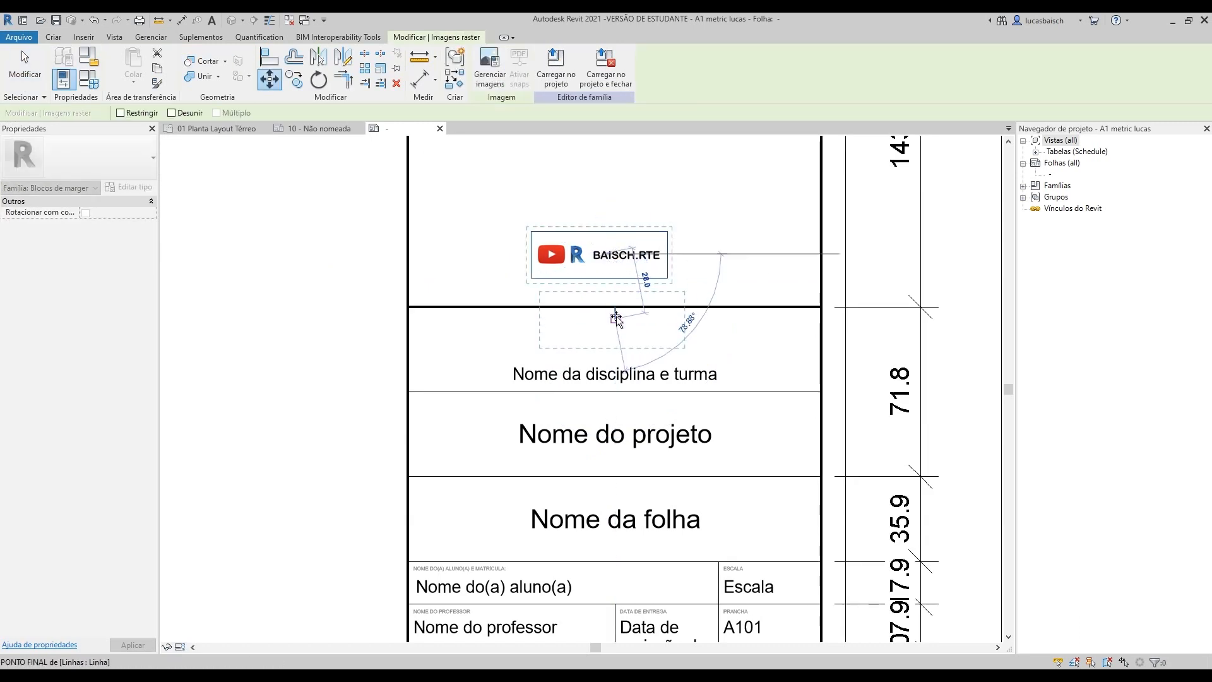
left_click(616, 317)
left_click(659, 256)
left_click(611, 324)
key("Down")
key("Down")
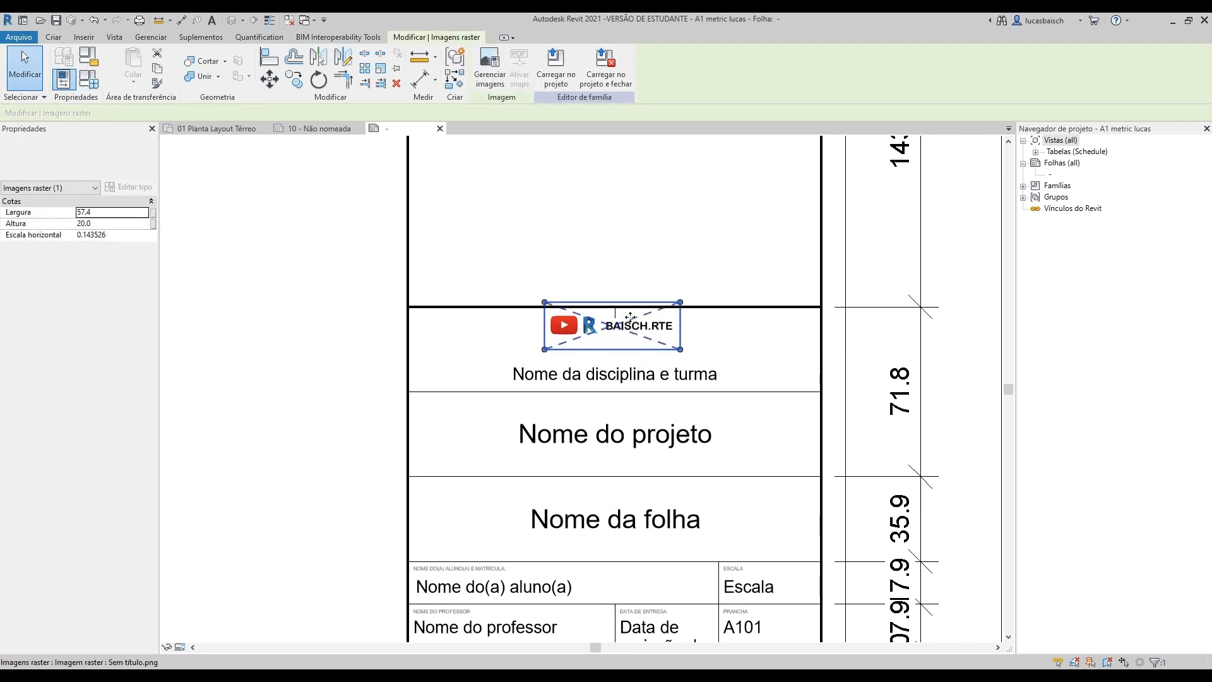
Step: Delete the short guide line and nudge the logo image slightly up in the cell above the discipline label
left_click(658, 287)
left_click(617, 315)
key("Delete")
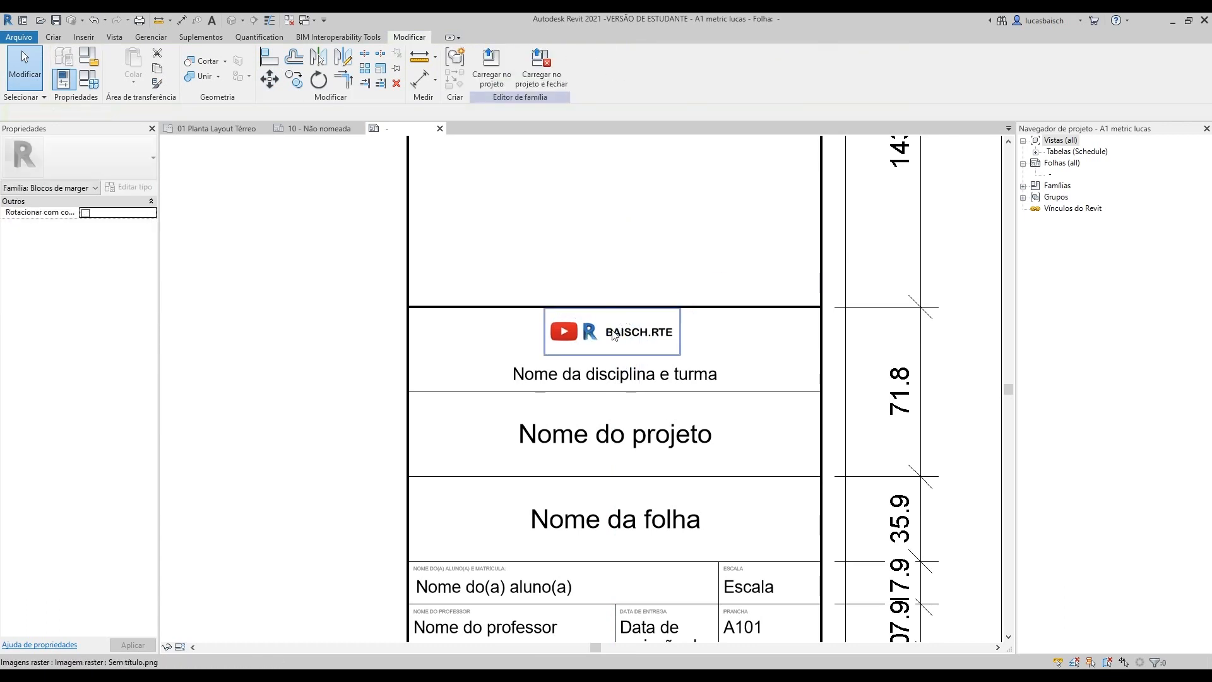
left_click(622, 325)
key("Up")
key("Up")
key("Up")
left_click(637, 255)
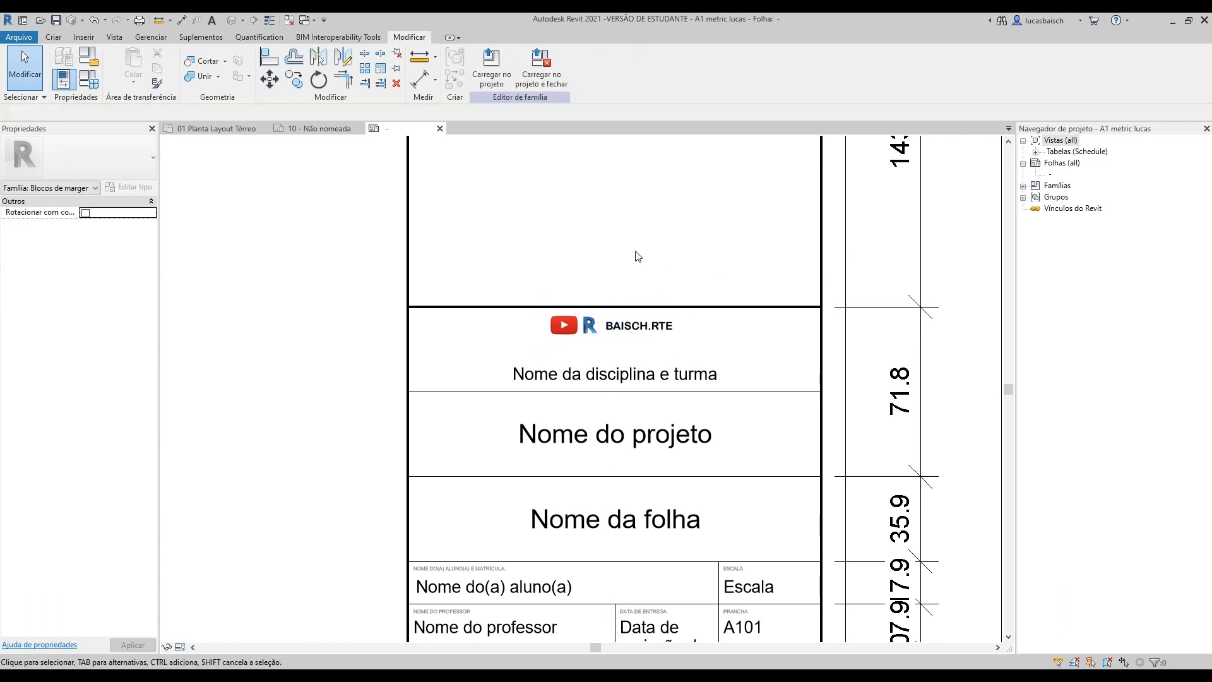
Step: Load the finished A1 title block family into the project and close the 10 - Não nomeada sheet view
scroll(660, 253, "down", 6)
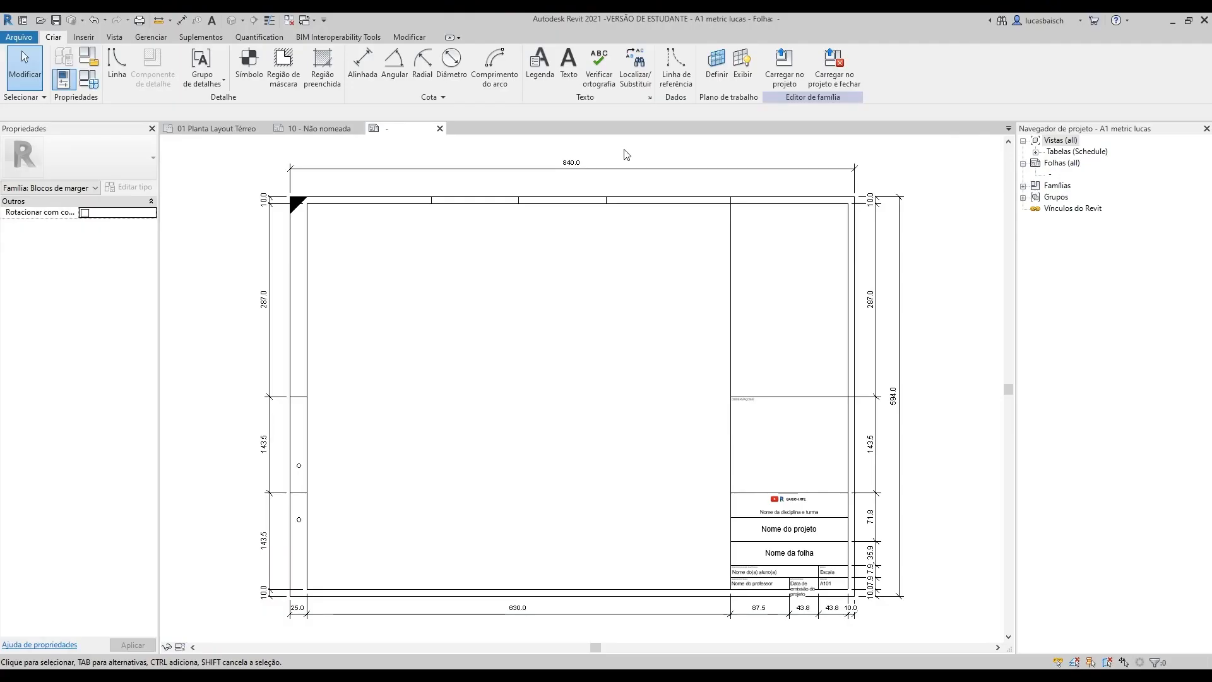
left_click(788, 73)
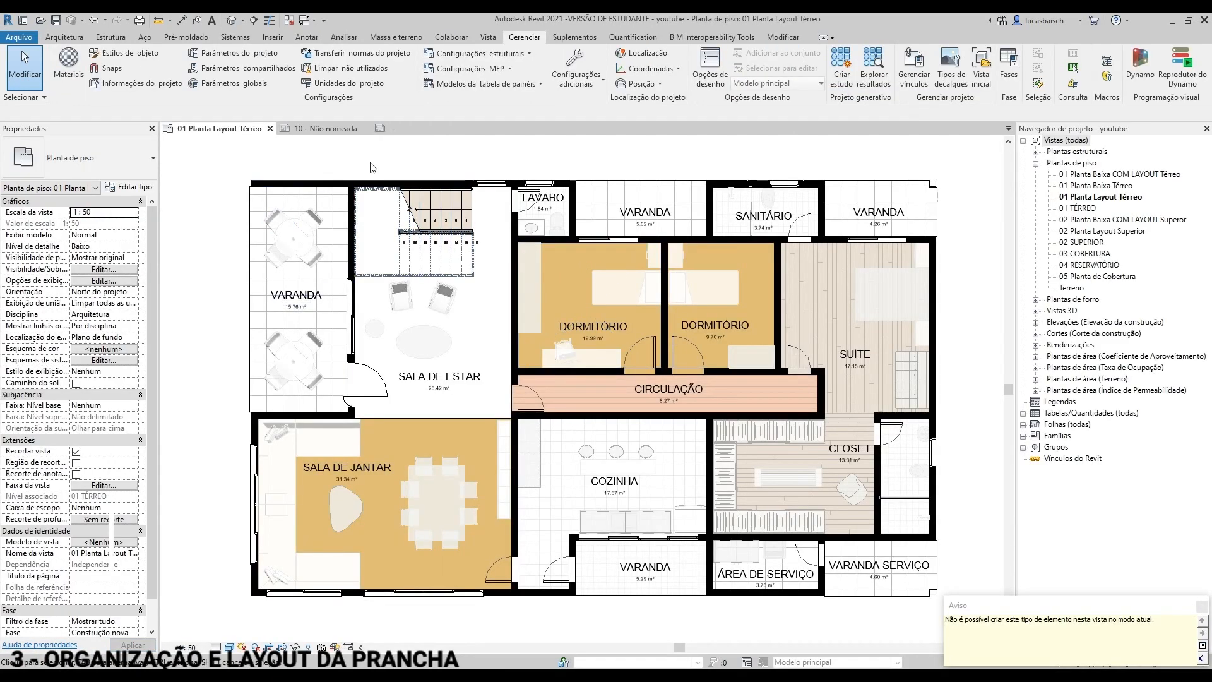
left_click(339, 127)
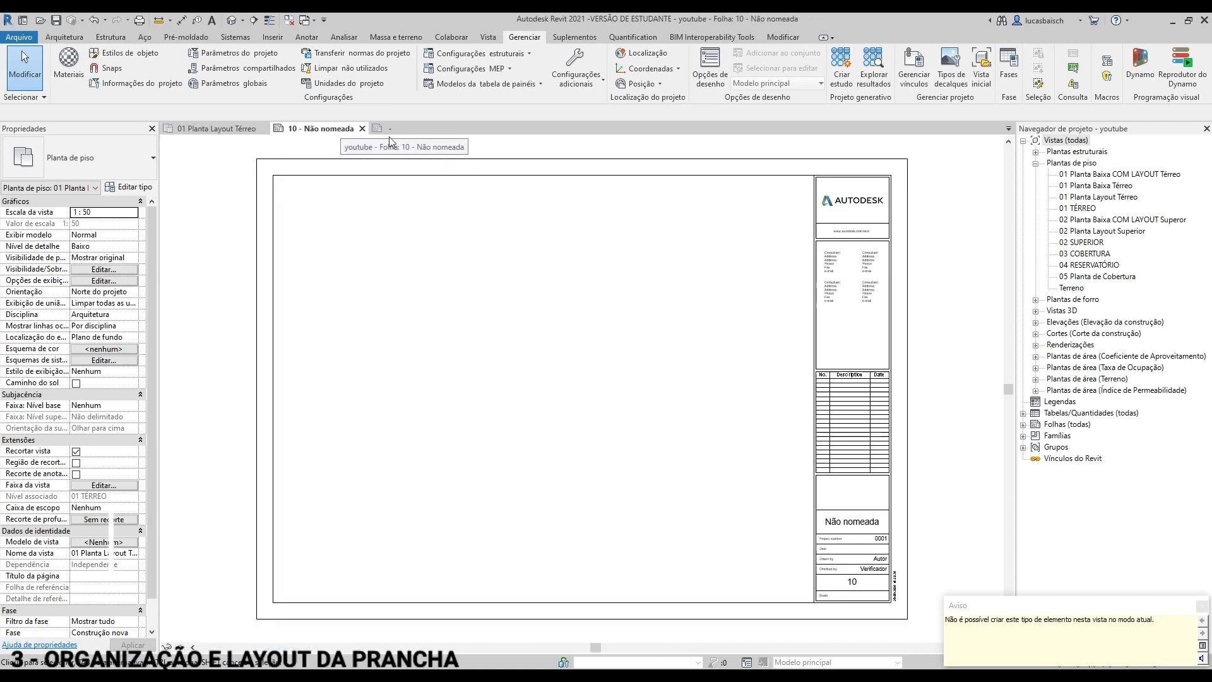
left_click(363, 128)
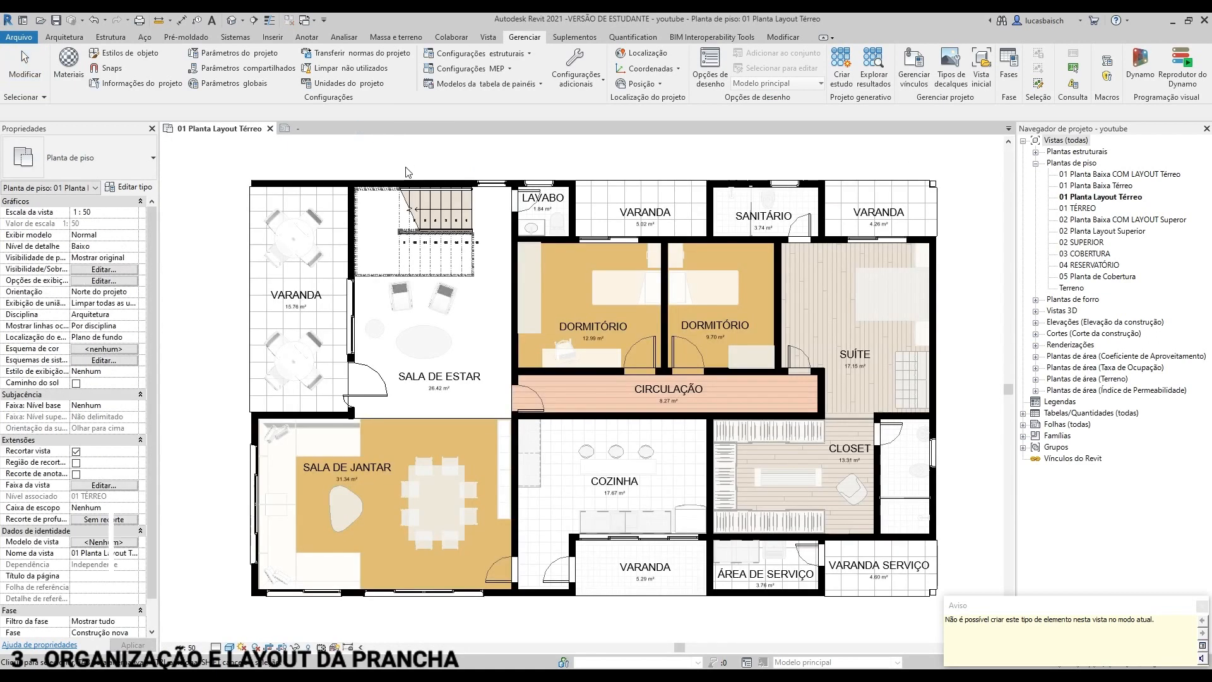
Step: Return to the A1 title block family and close it, saving its changes
left_click(338, 129)
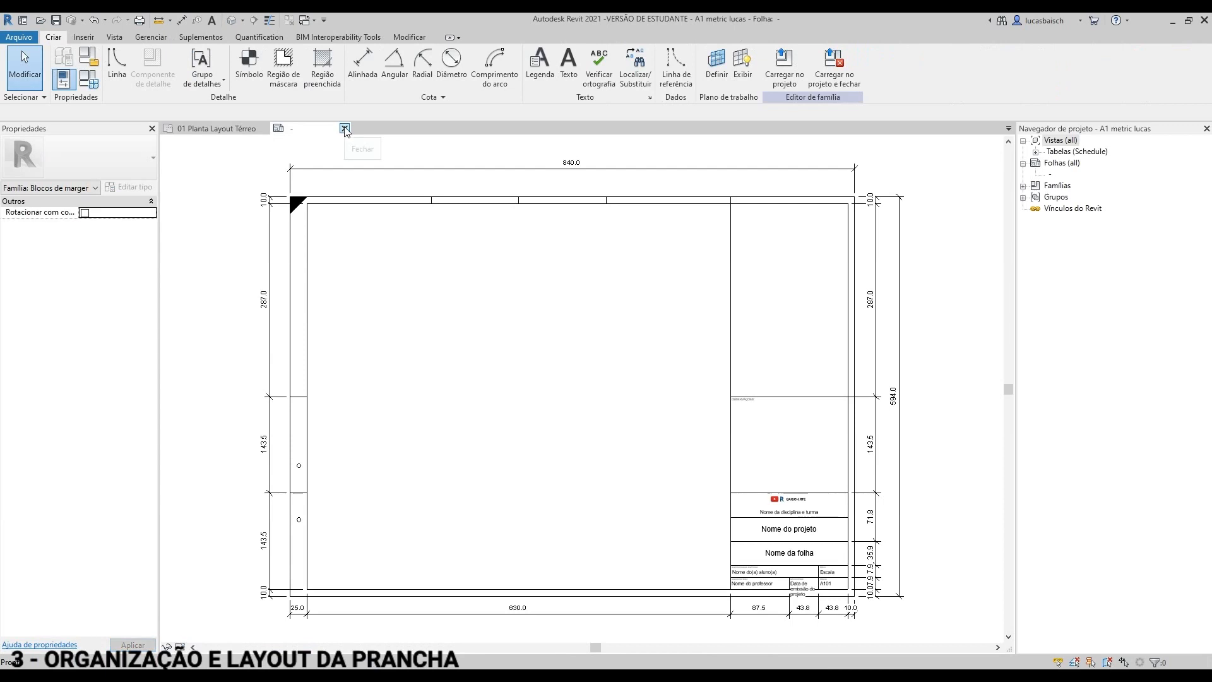
left_click(344, 129)
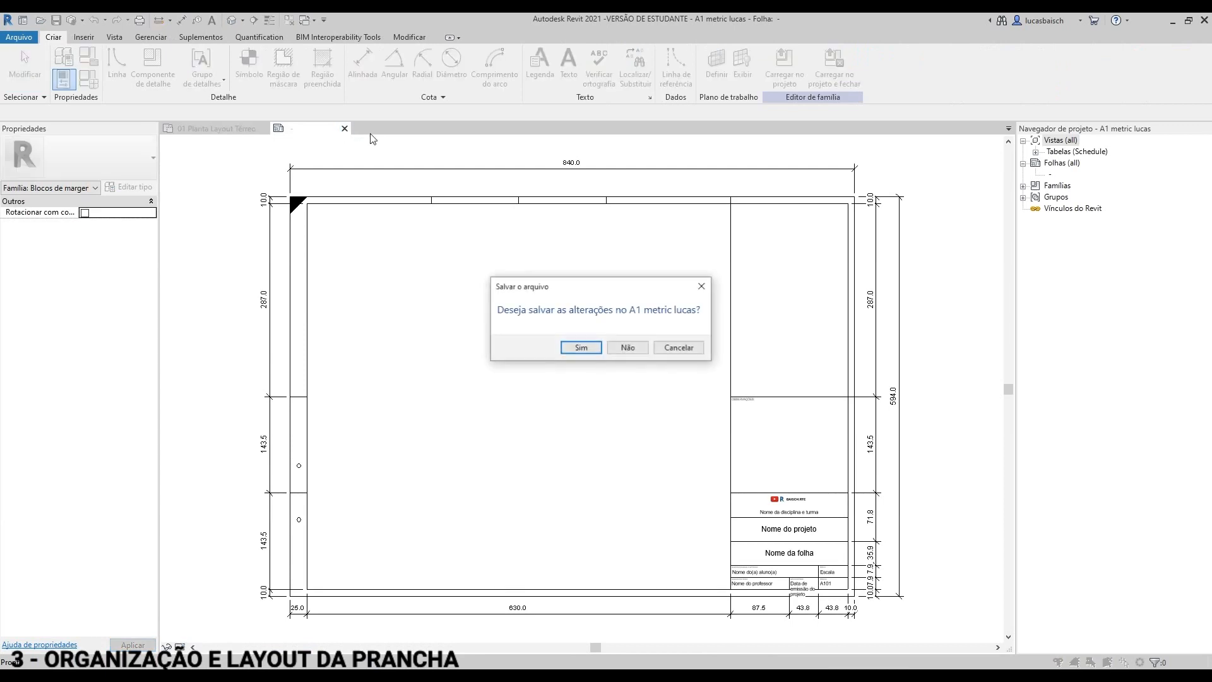
left_click(595, 348)
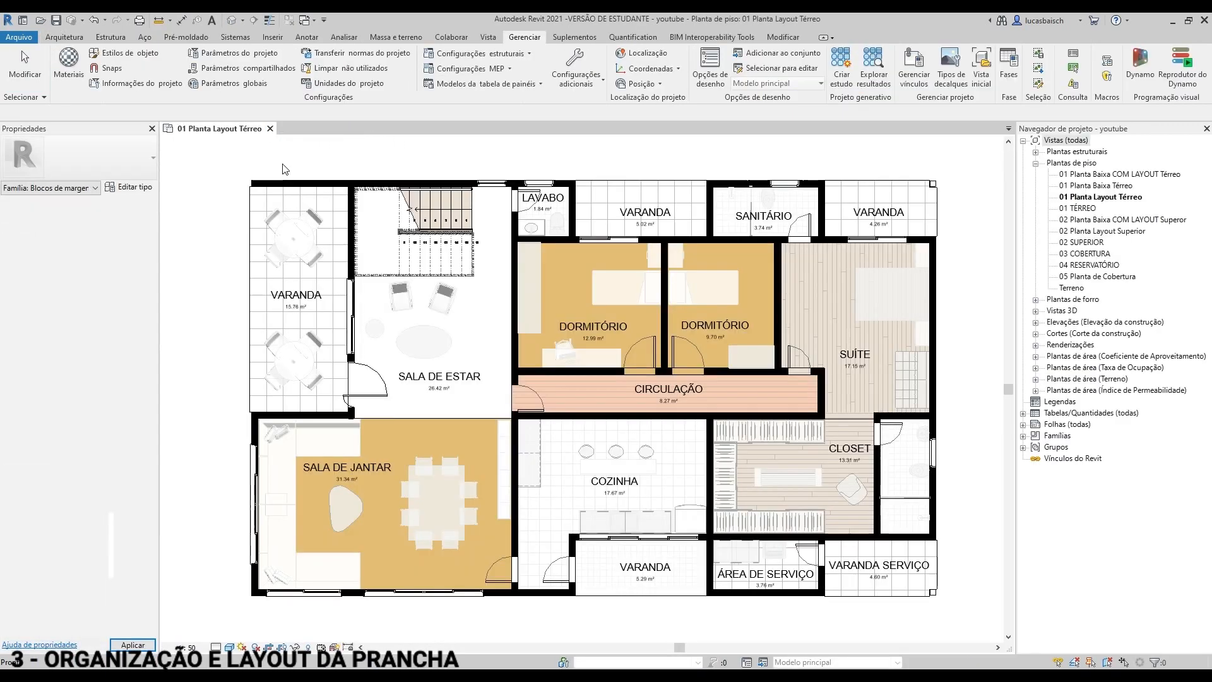
Step: Delete the existing unnamed sheets 09 and 10 from the project's sheet list
left_click(1076, 425)
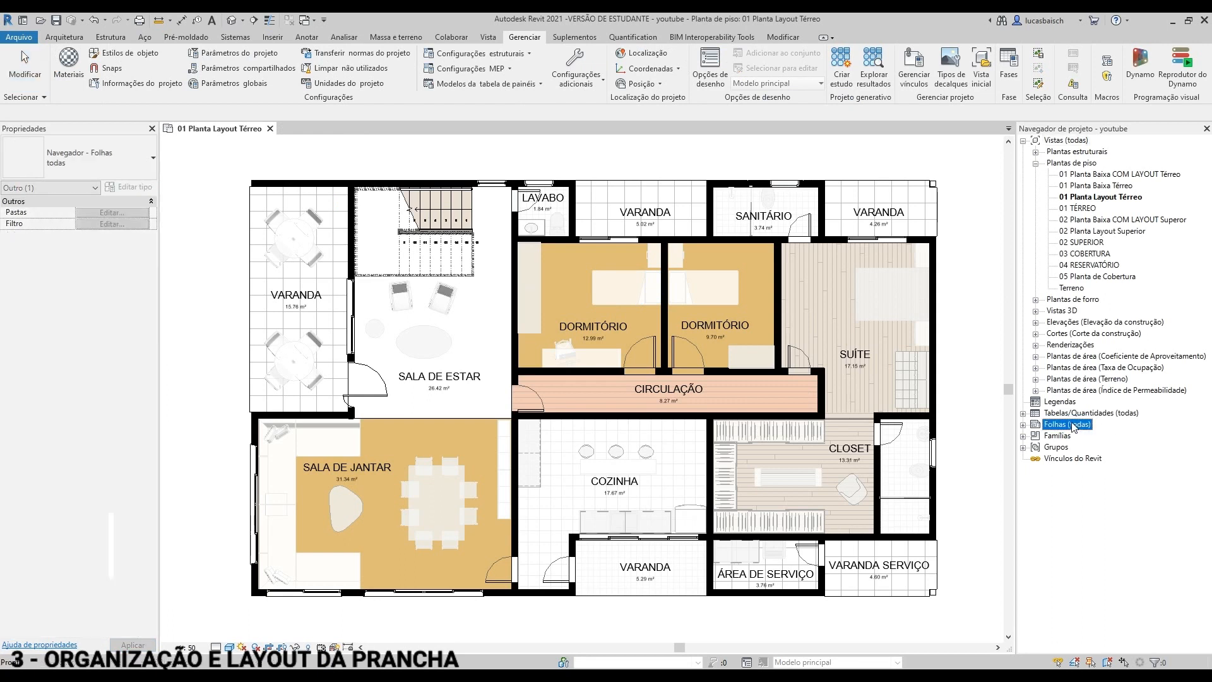
left_click(1023, 425)
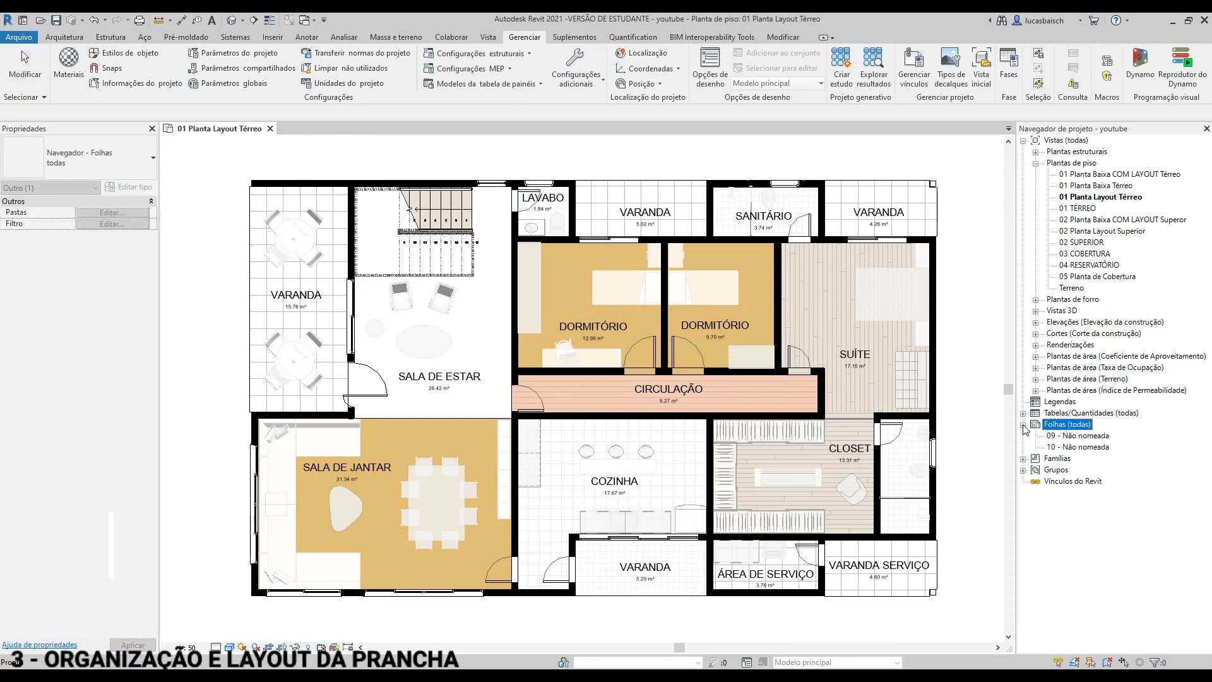
left_click(1086, 437)
key("Delete")
left_click(1084, 436)
key("Delete")
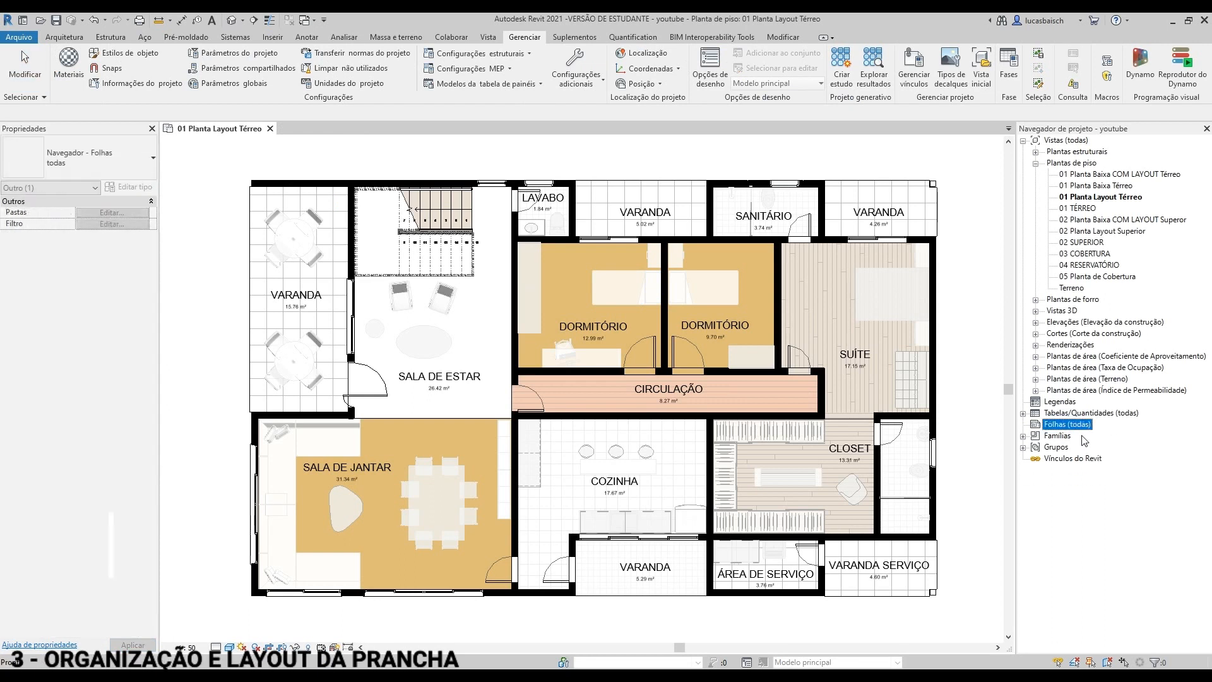
Step: Create a new sheet using the A1 metric lucas title block
right_click(1080, 430)
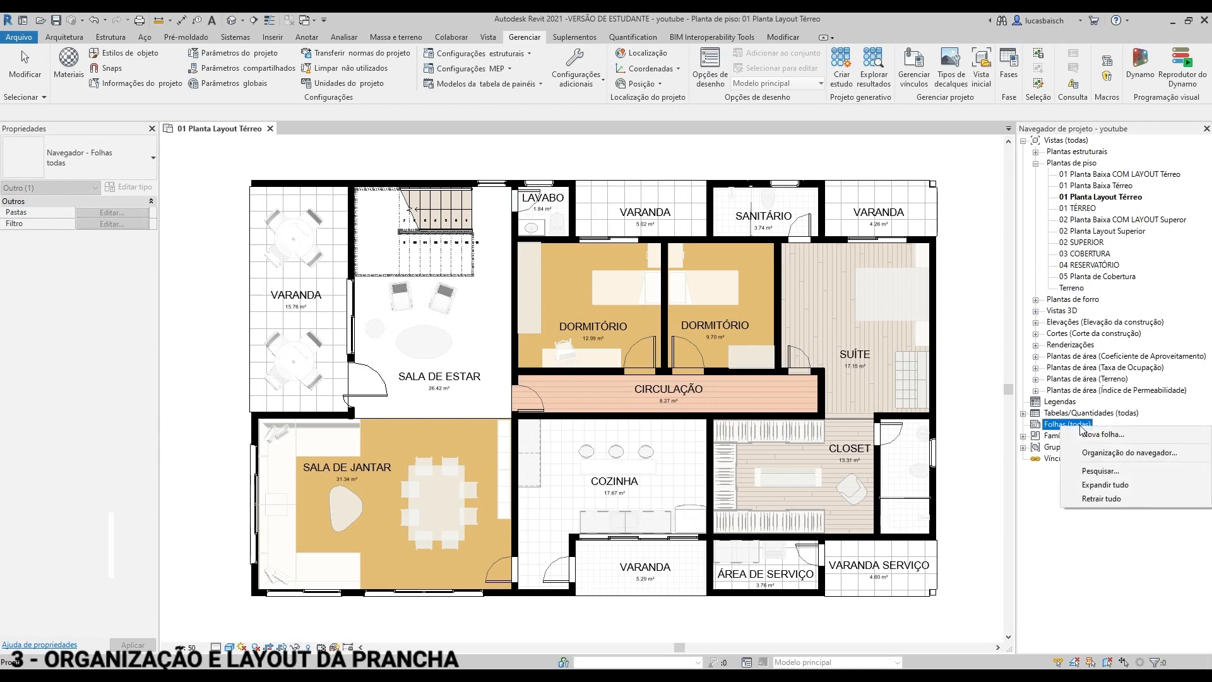
left_click(1103, 434)
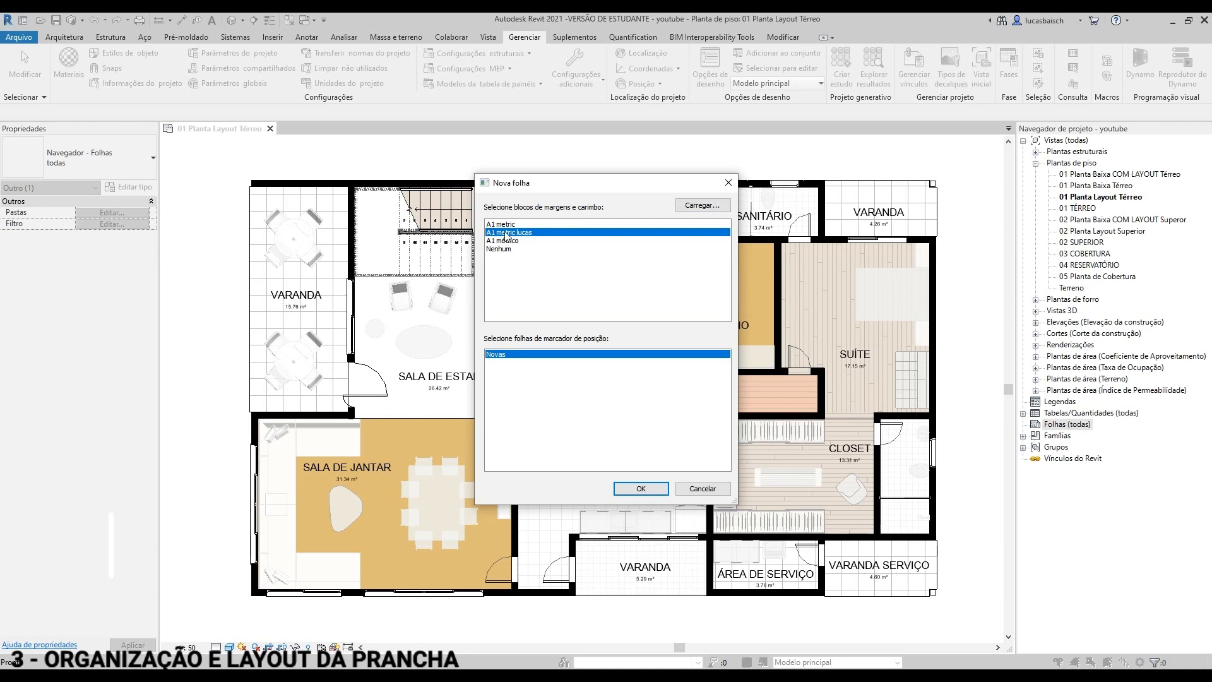
left_click(642, 490)
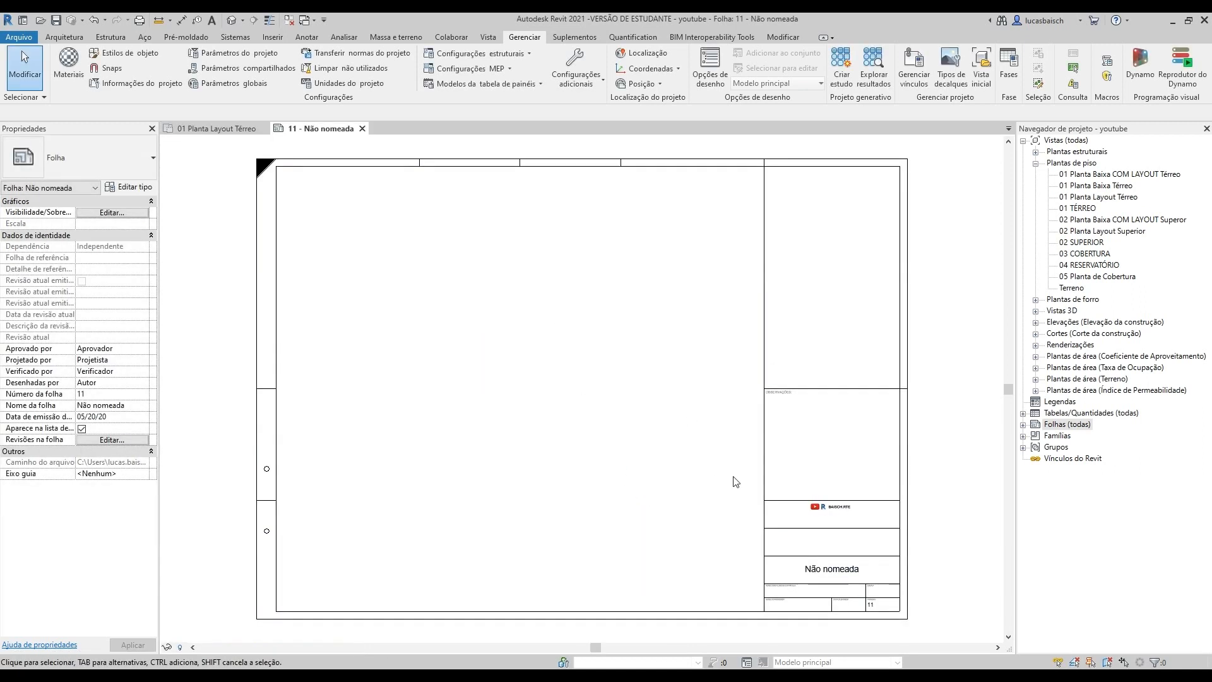
scroll(822, 537, "up", 5)
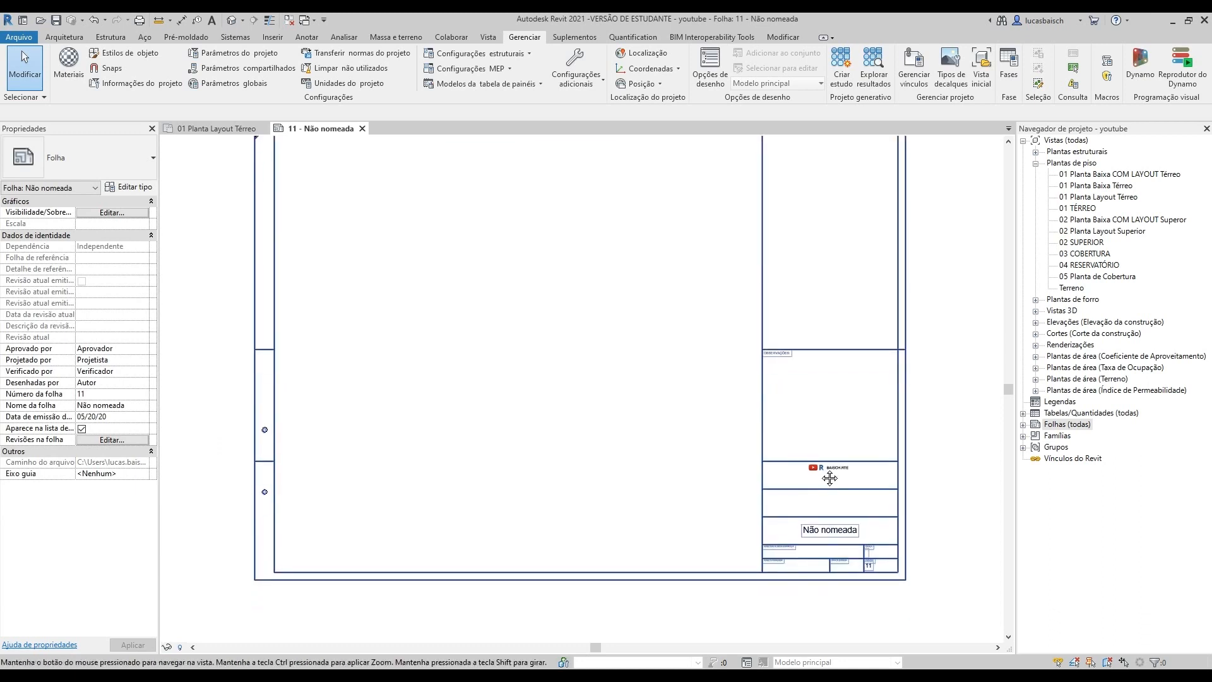
middle_click_drag(920, 493, 842, 476)
middle_click_drag(837, 329, 896, 399)
scroll(818, 380, "down", 2)
mouse_move(818, 371)
middle_mouse_down()
mouse_move(850, 410)
mouse_move(830, 382)
middle_mouse_up()
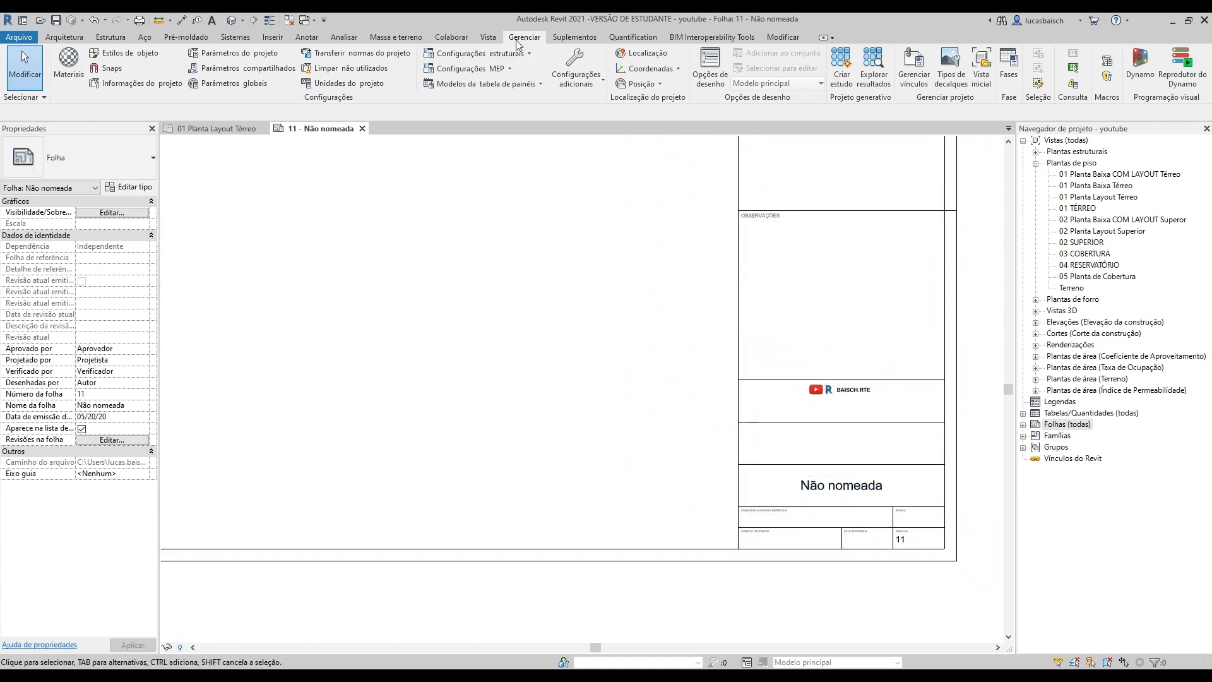
Step: Set the organization name in the project information to "Desenho Paramétrico - Turma NR 01"
left_click(129, 83)
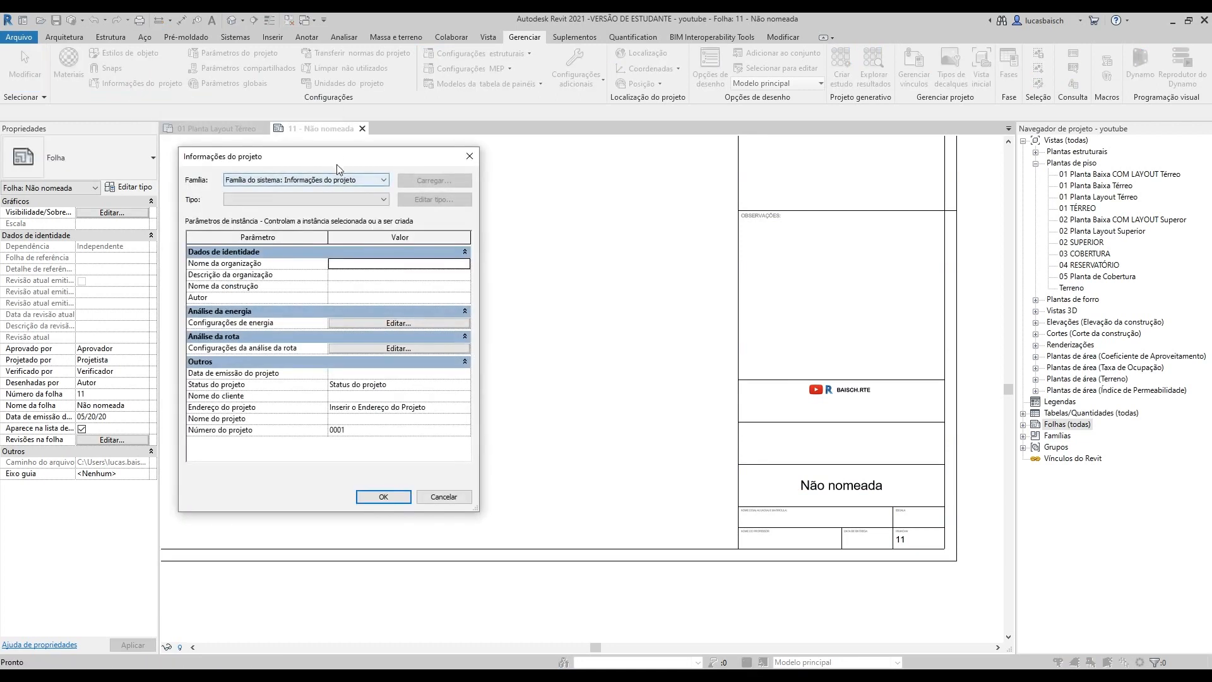
left_click_drag(337, 165, 363, 172)
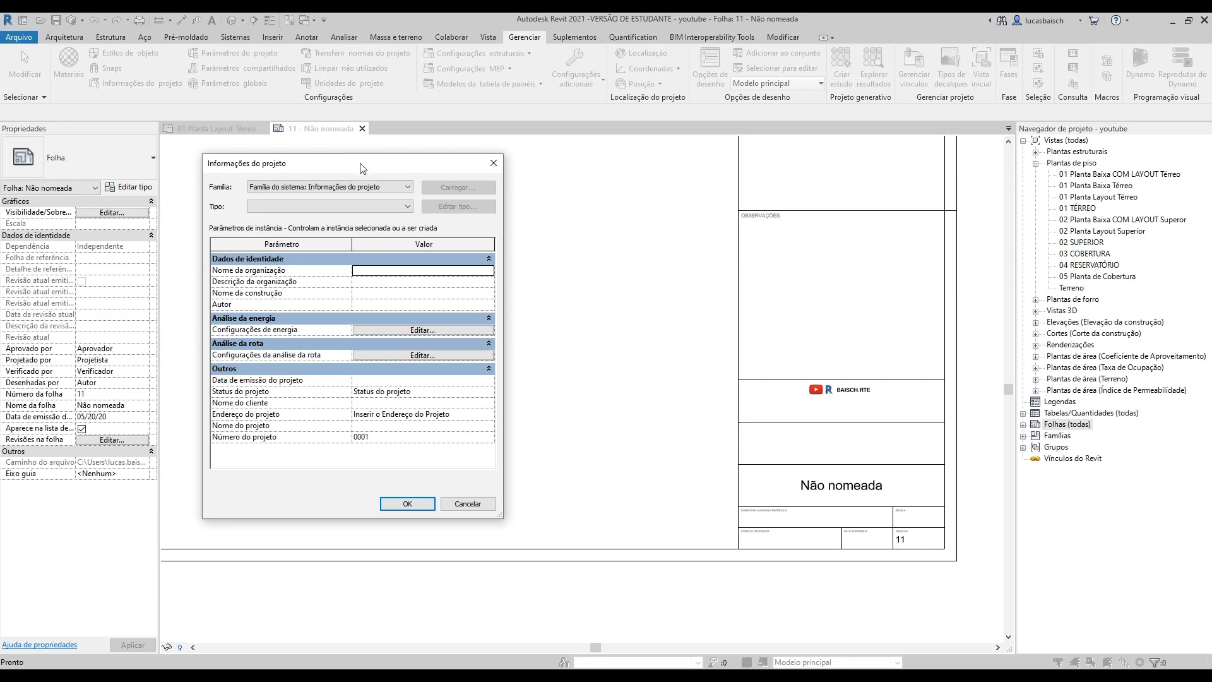
left_click(385, 270)
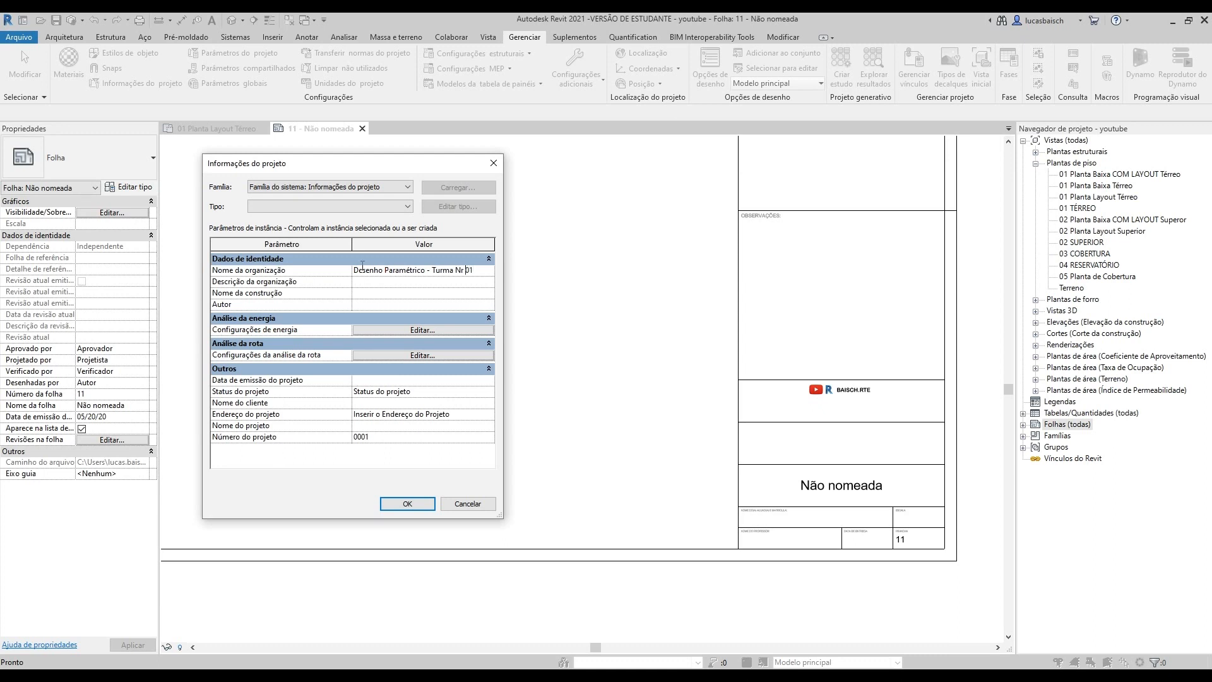
left_click(426, 507)
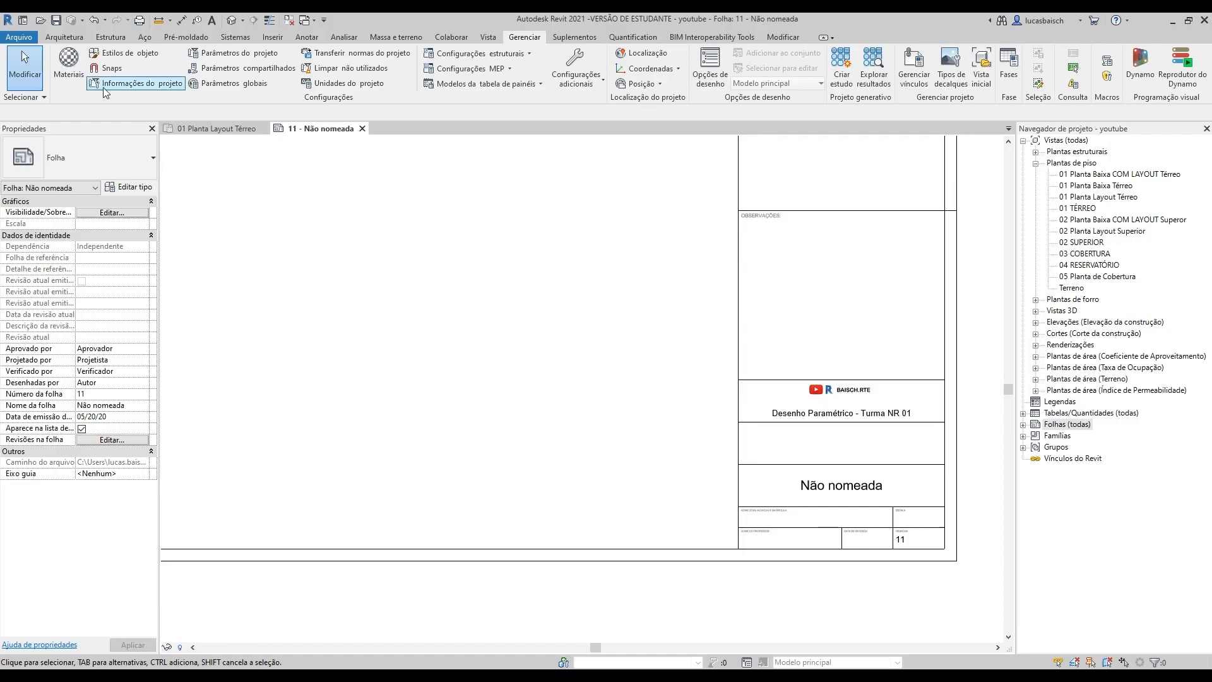
Step: In the project information, set Autor to "Nome e Matrícula", the project name to "EDIFICAÇÃO RESIDENCIAL", and enter the professor's full name as client name
left_click(139, 83)
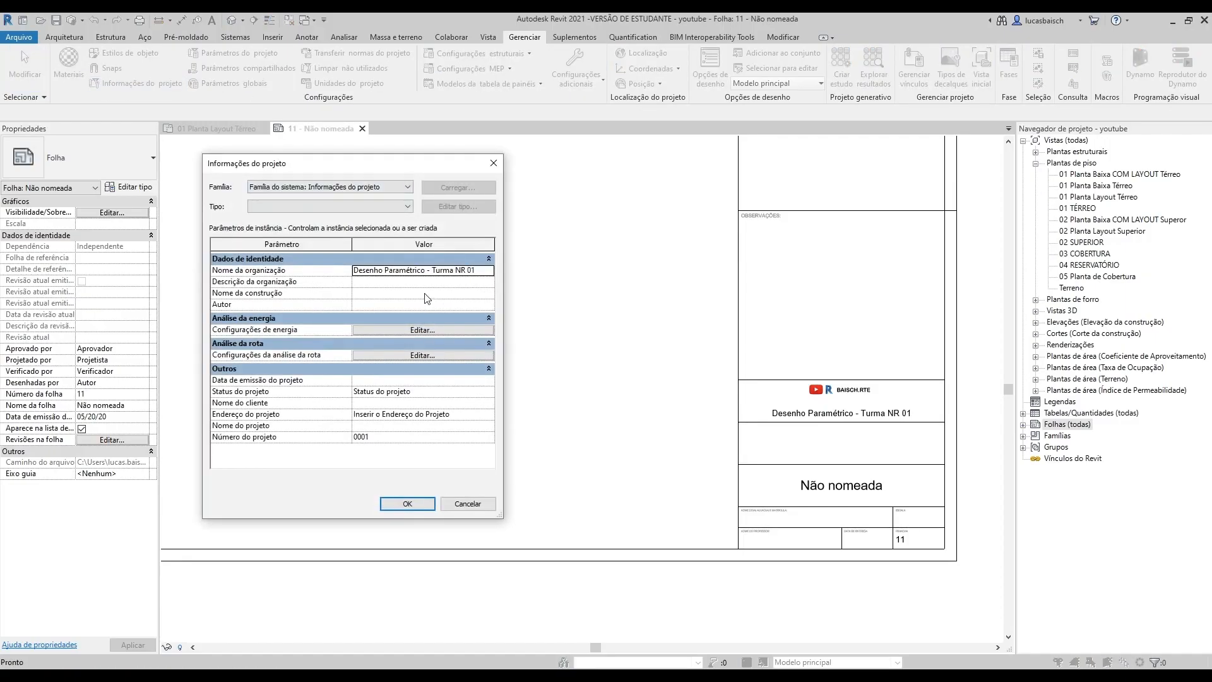
left_click(373, 305)
type("Nome e Matricula")
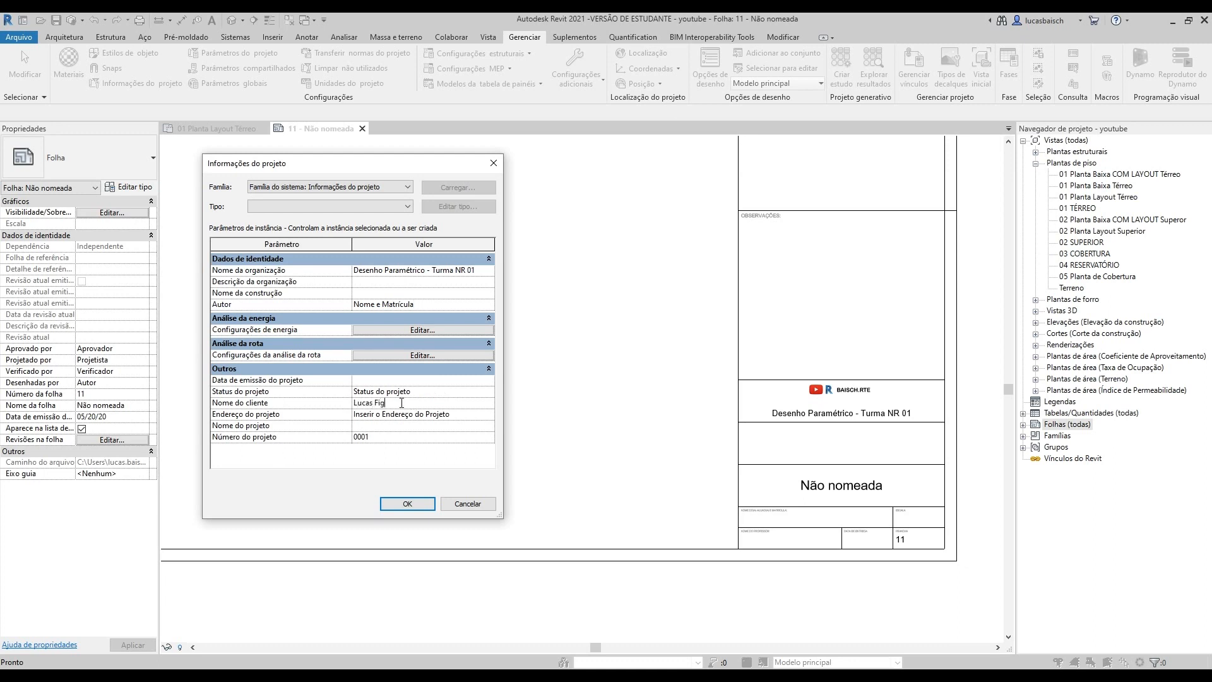
type("sch")
left_click(407, 503)
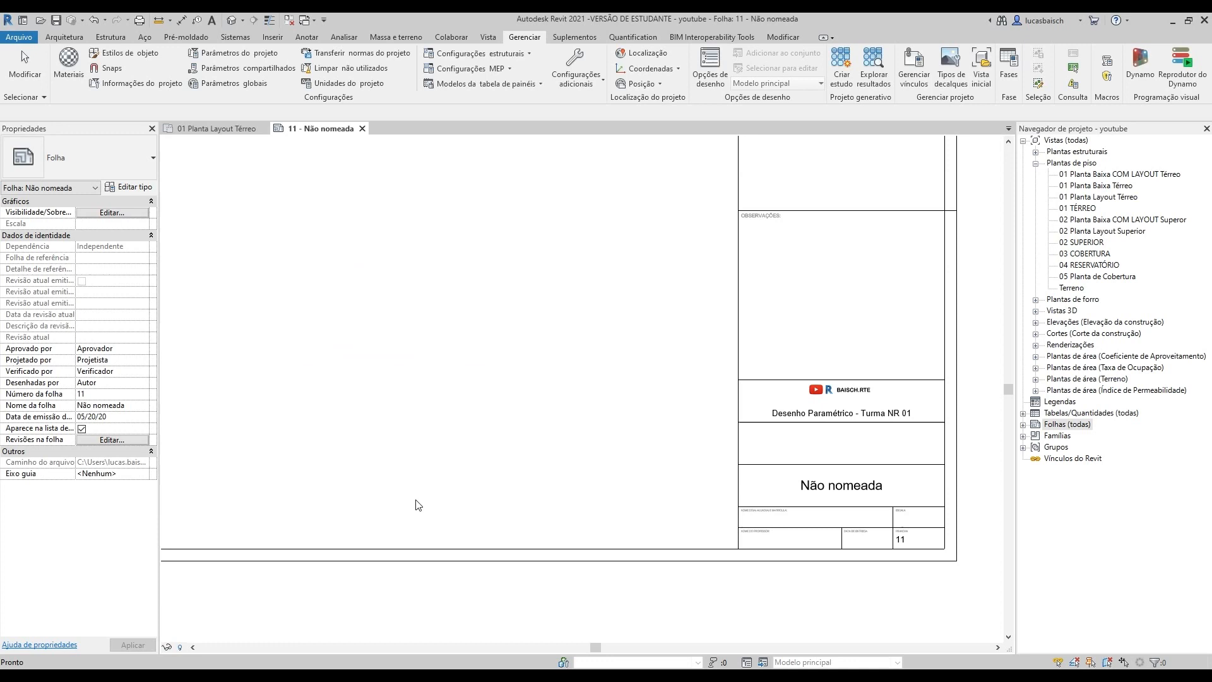
Step: Fill the stamp's delivery date by setting the project issue date to 01/06/2020 in the project information
middle_click_drag(849, 503, 546, 438)
scroll(546, 438, "up", 2)
scroll(554, 442, "up", 3)
middle_click_drag(721, 472, 669, 438)
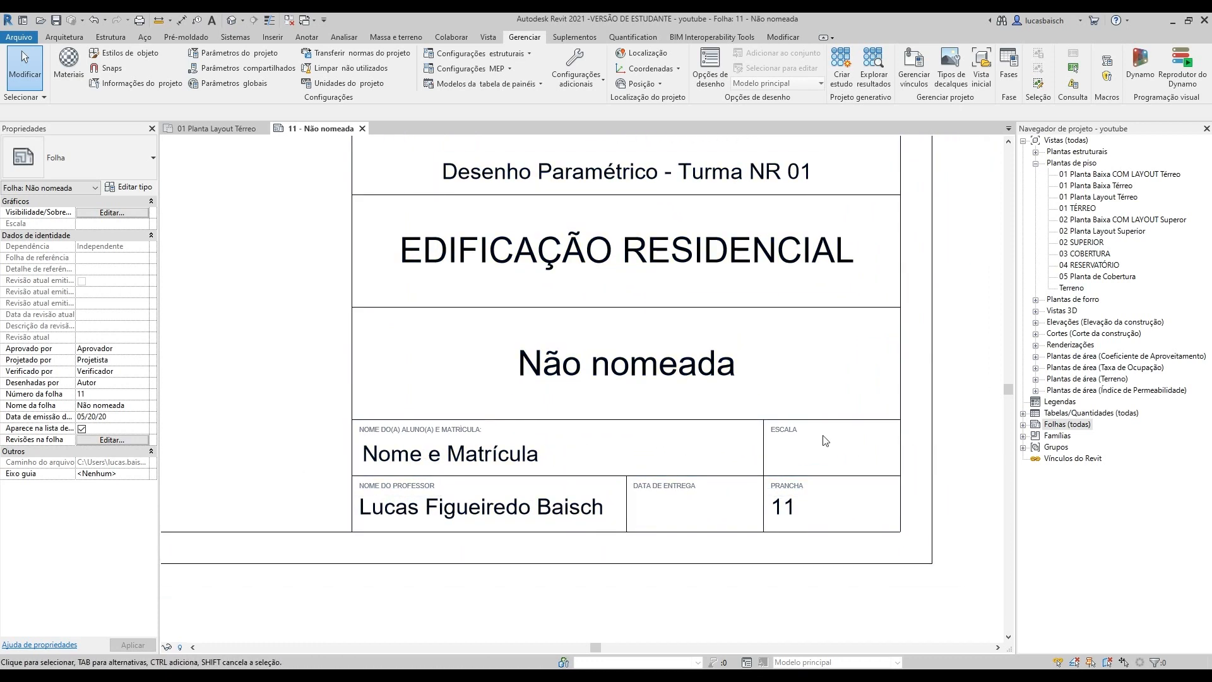
scroll(826, 440, "down", 1)
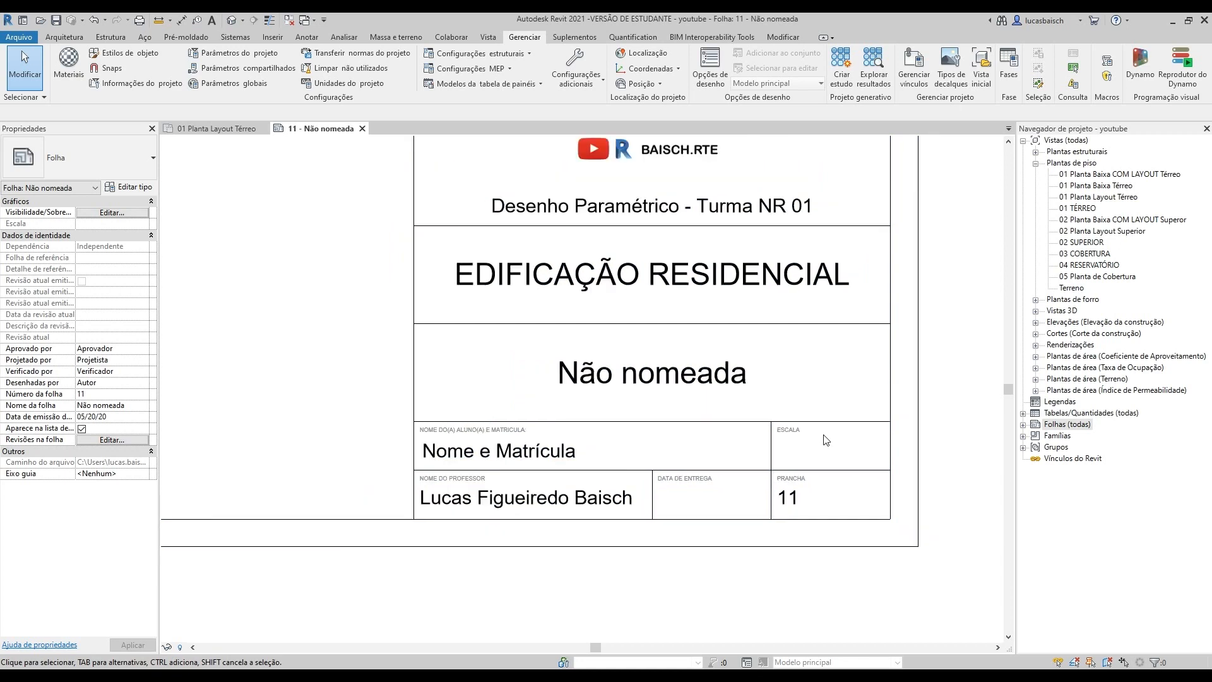
left_click(711, 477)
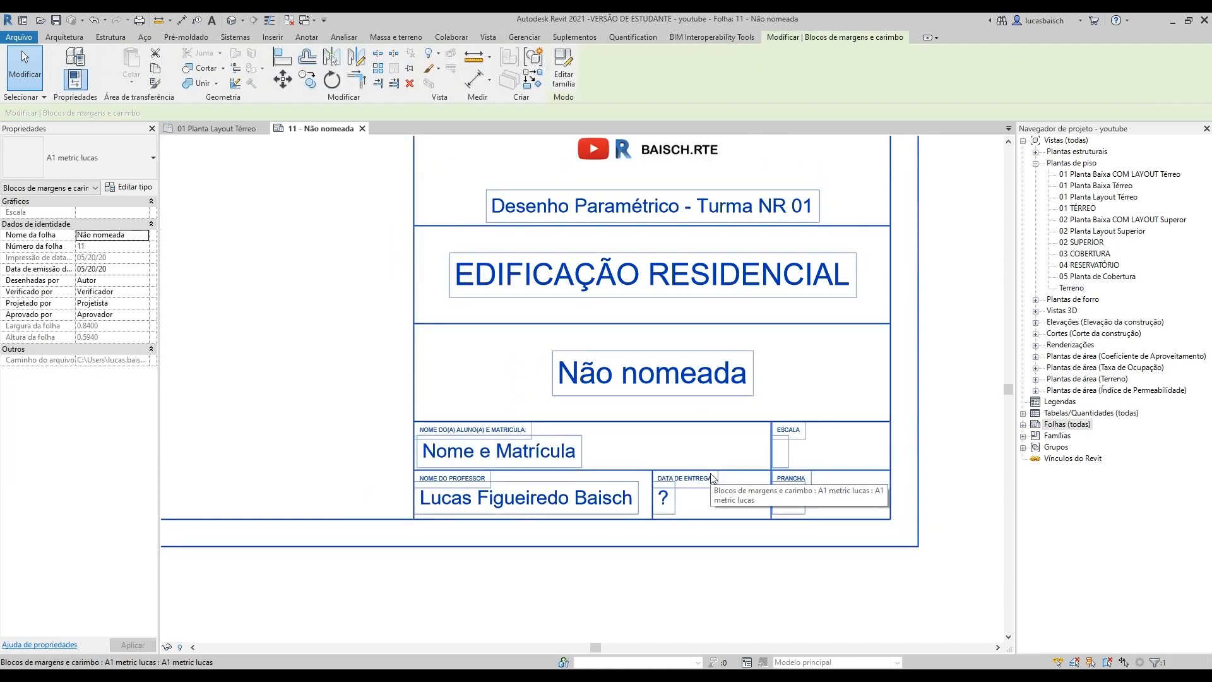
left_click(258, 164)
left_click(138, 85)
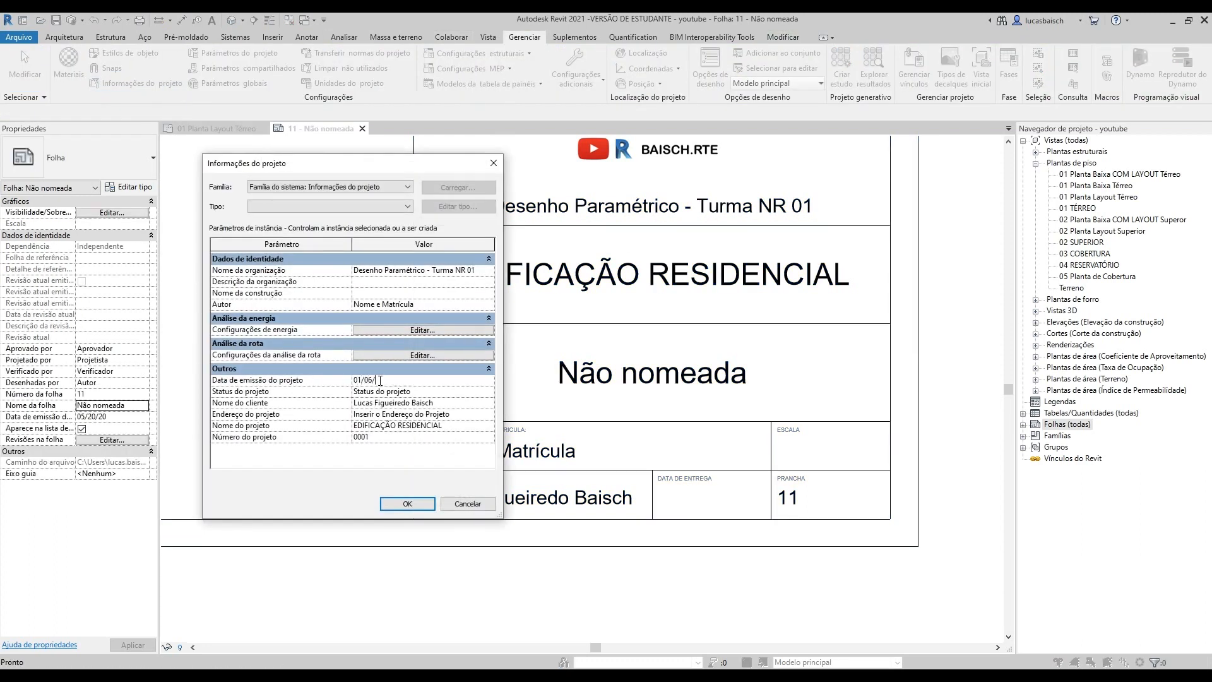
left_click(407, 503)
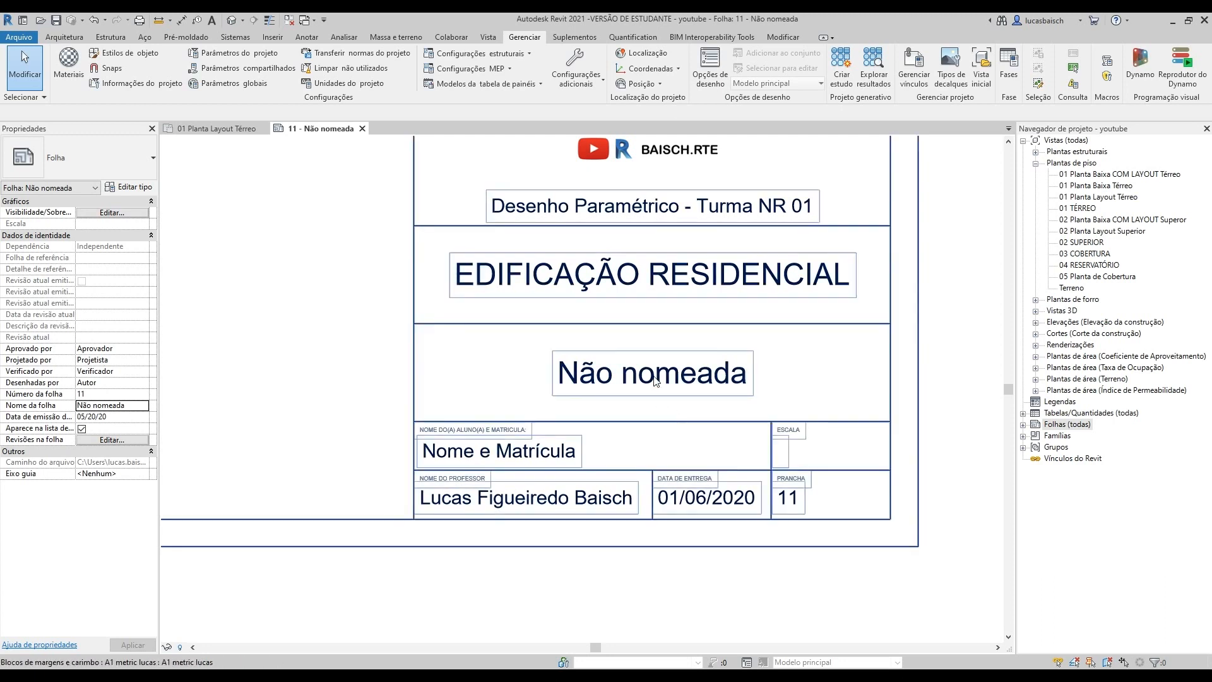
Step: Place the 01 Planta Baixa Térreo floor plan on sheet 11, in the drawing area beside the stamp
scroll(679, 377, "down", 3)
scroll(679, 377, "up", 4)
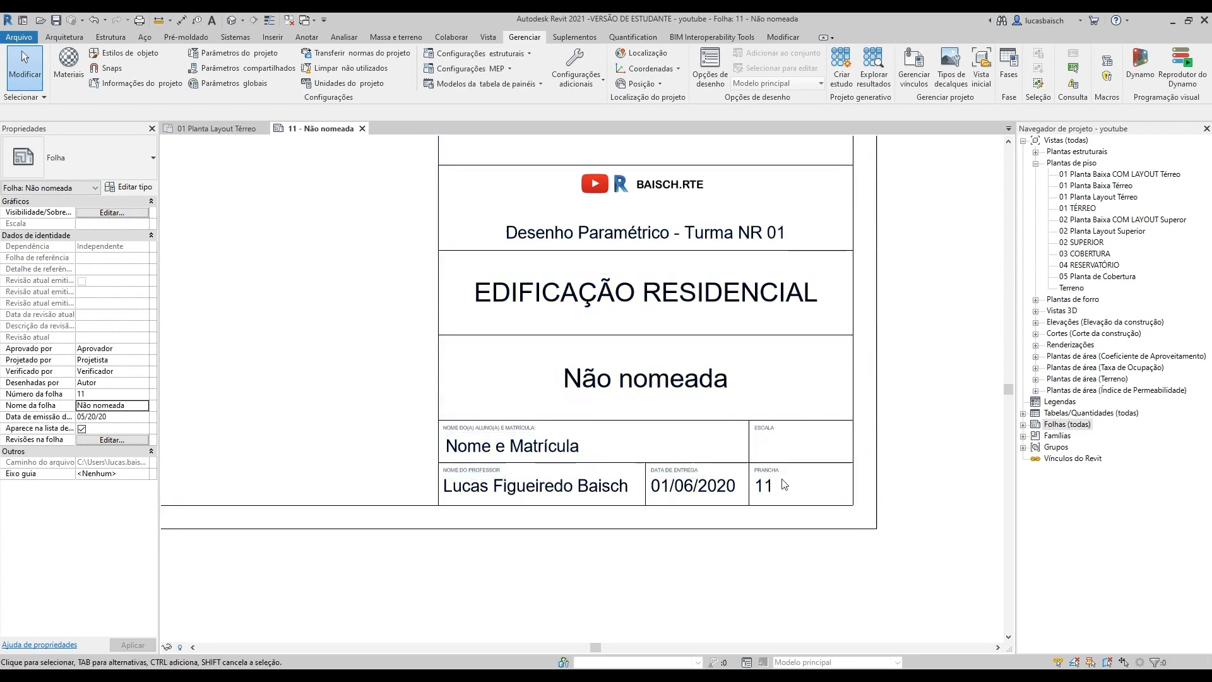
scroll(770, 466, "up", 3)
scroll(774, 503, "down", 5)
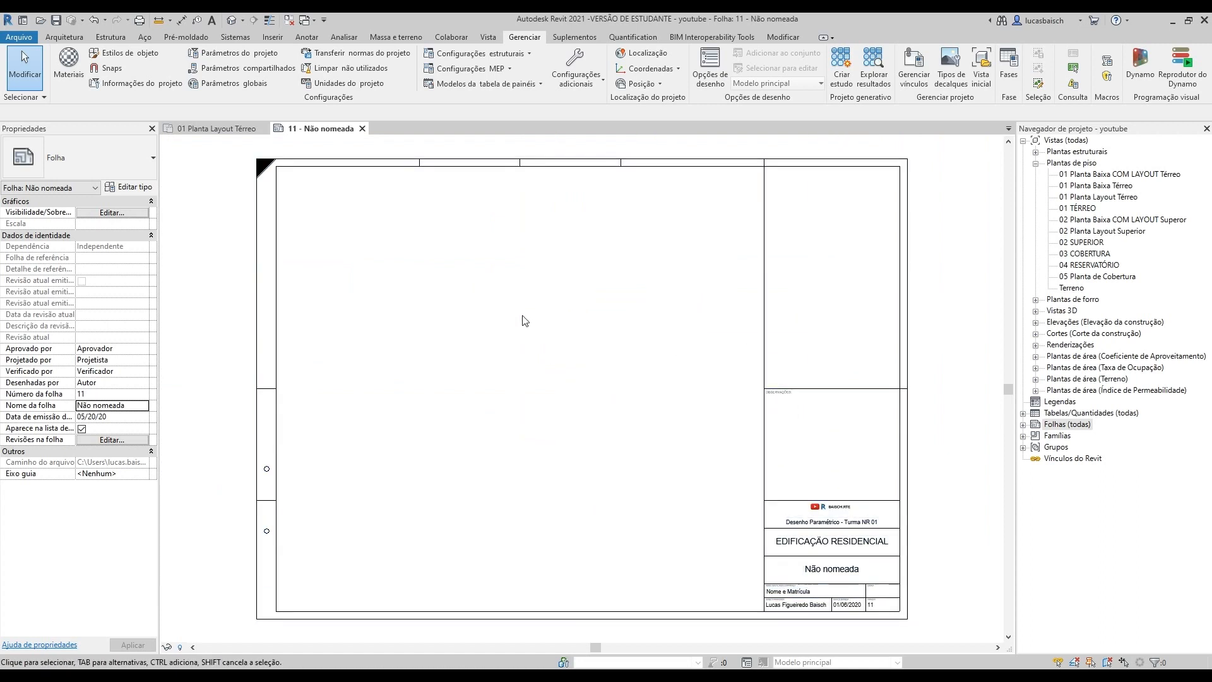
left_click_drag(1106, 188, 359, 387)
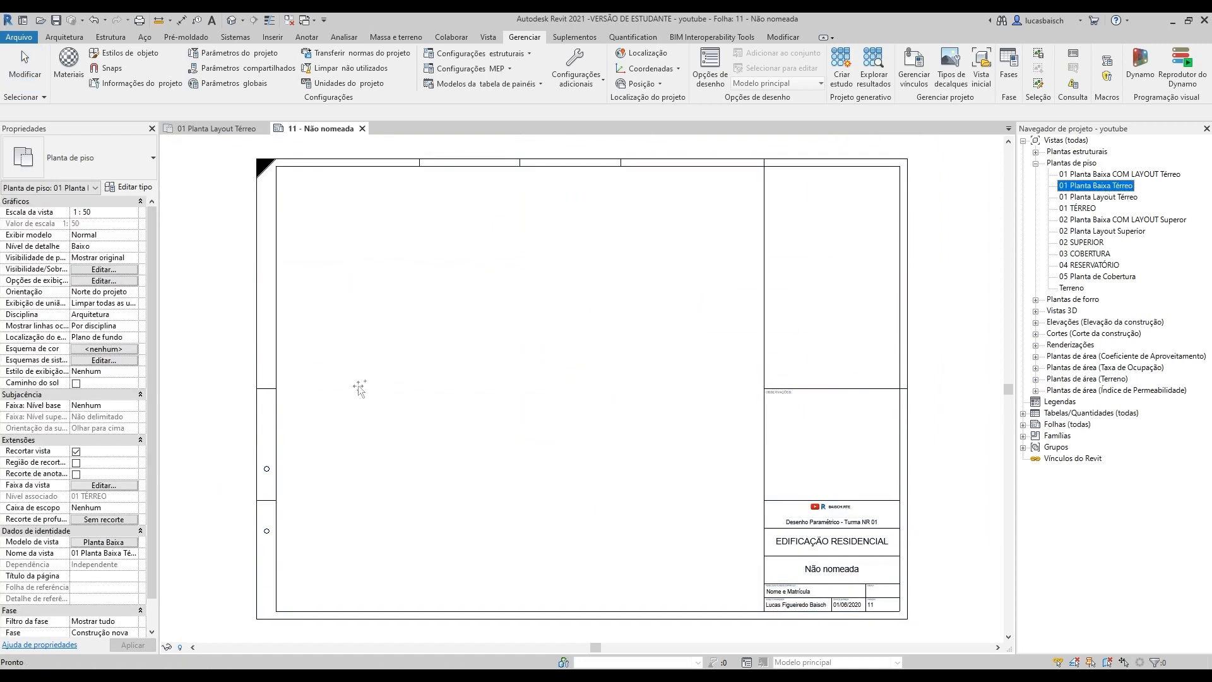
left_click_drag(529, 382, 527, 382)
left_click(526, 396)
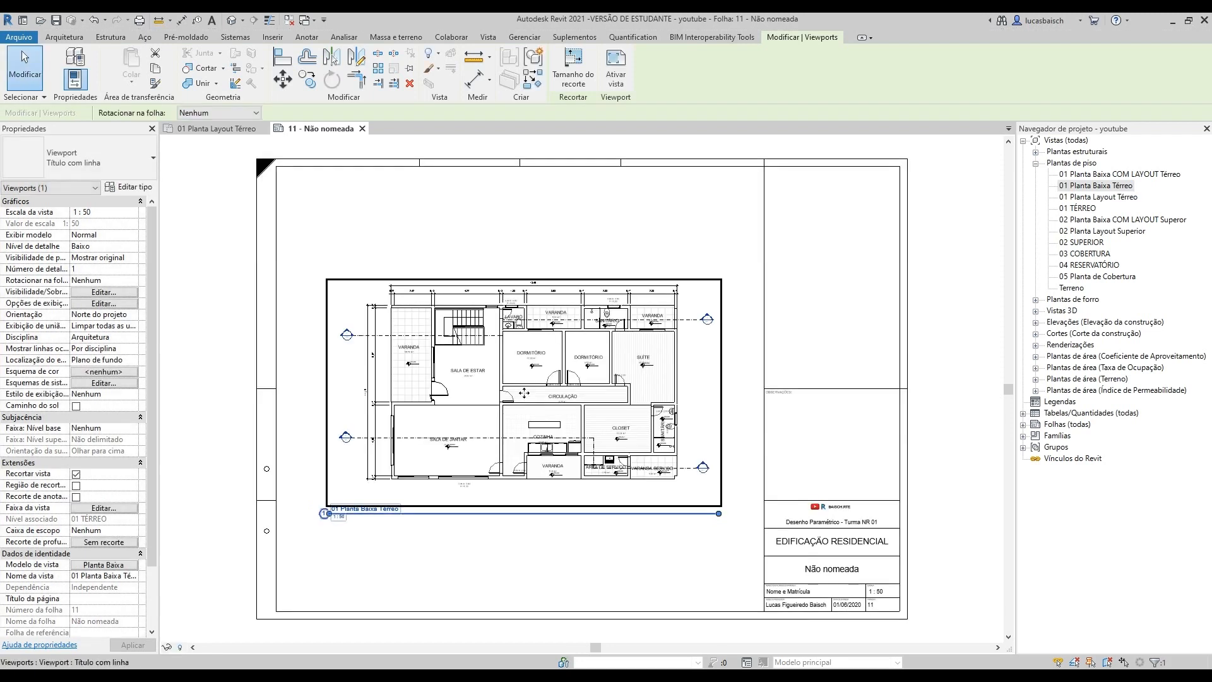
key("Escape")
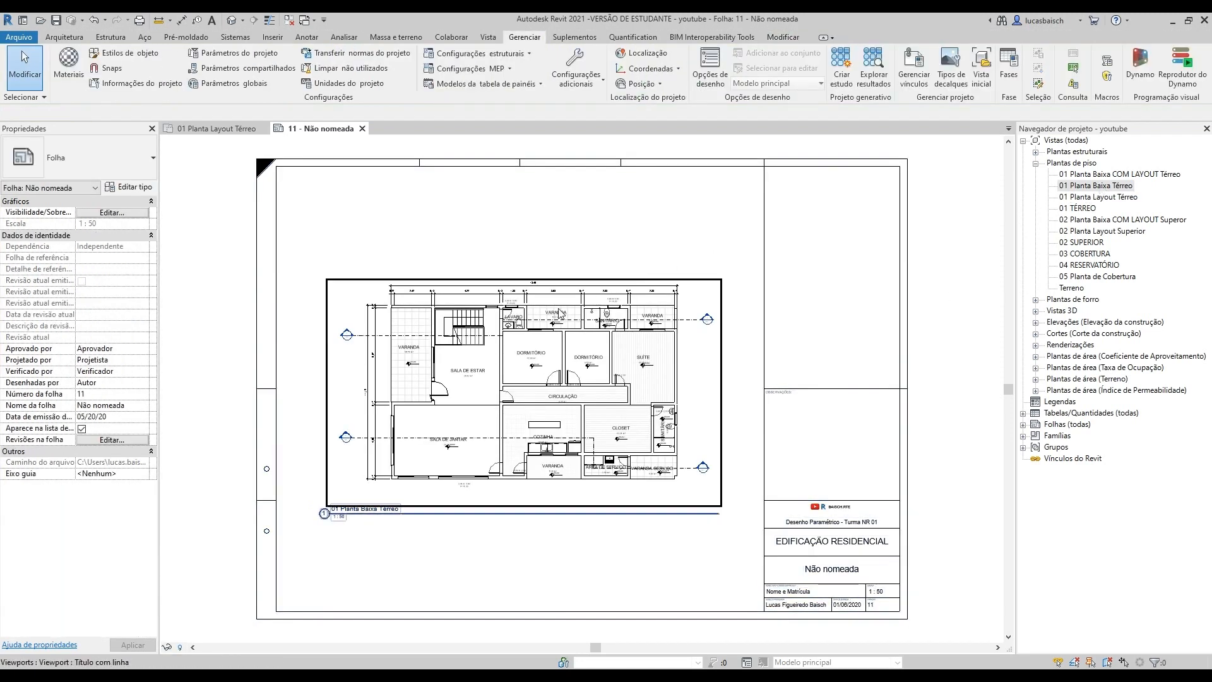
Step: Show the crop region of 01 Planta Baixa Térreo, raise its lower edge closer to the plan, and check the viewport on sheet 11
left_click(721, 277)
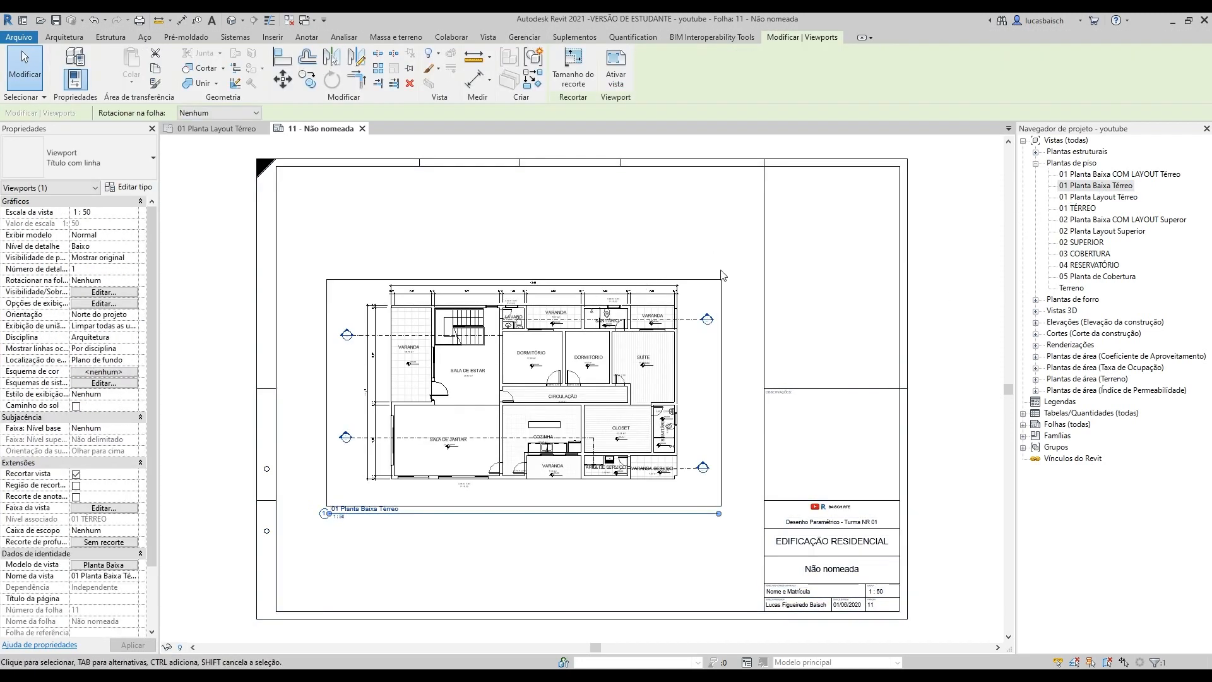
double_click(1106, 187)
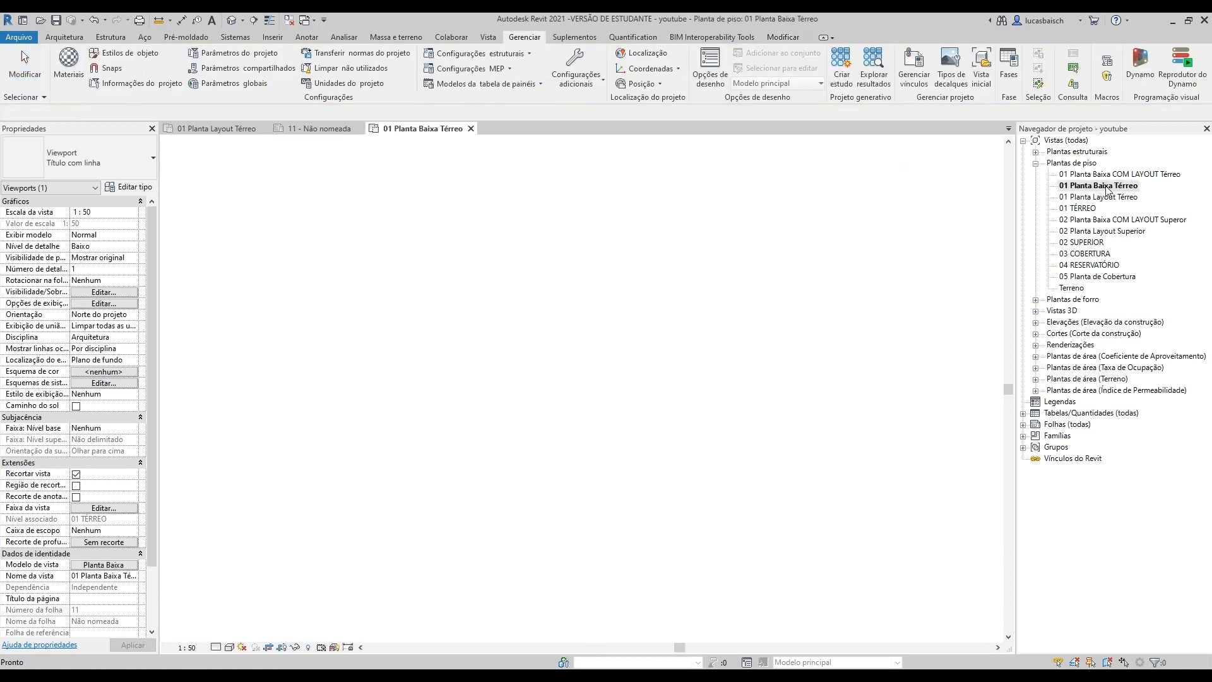
left_click(287, 647)
scroll(505, 183, "down", 2)
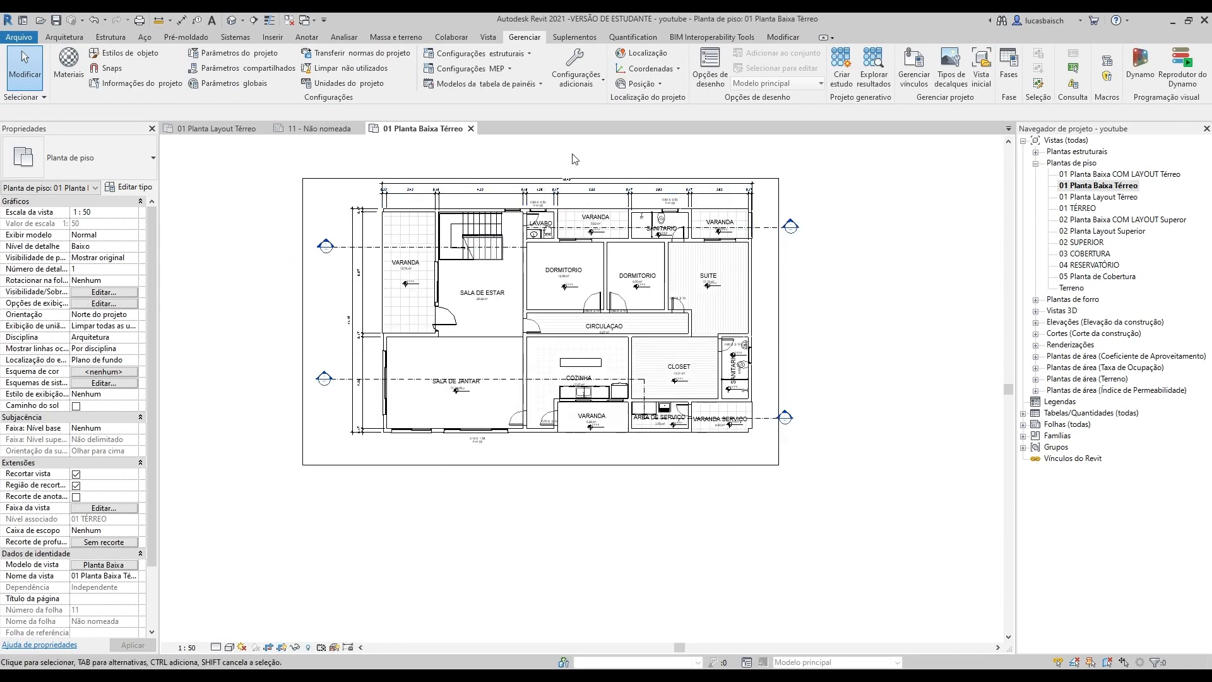
left_click(522, 466)
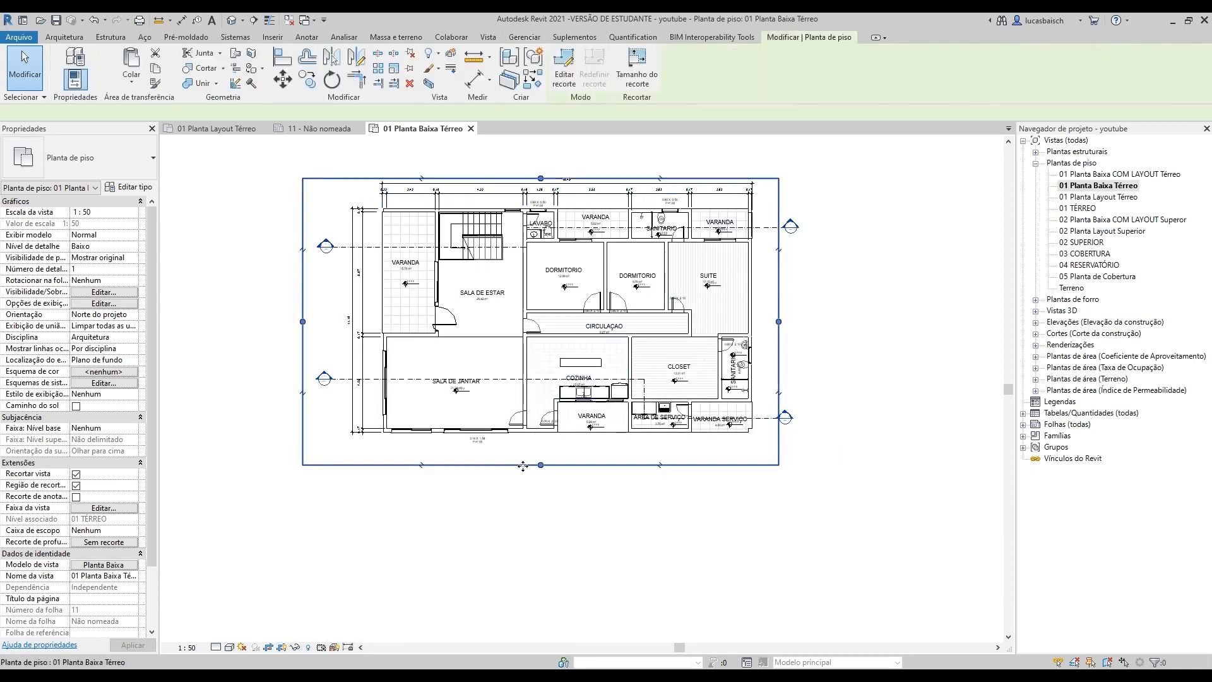
left_click_drag(540, 466, 553, 435)
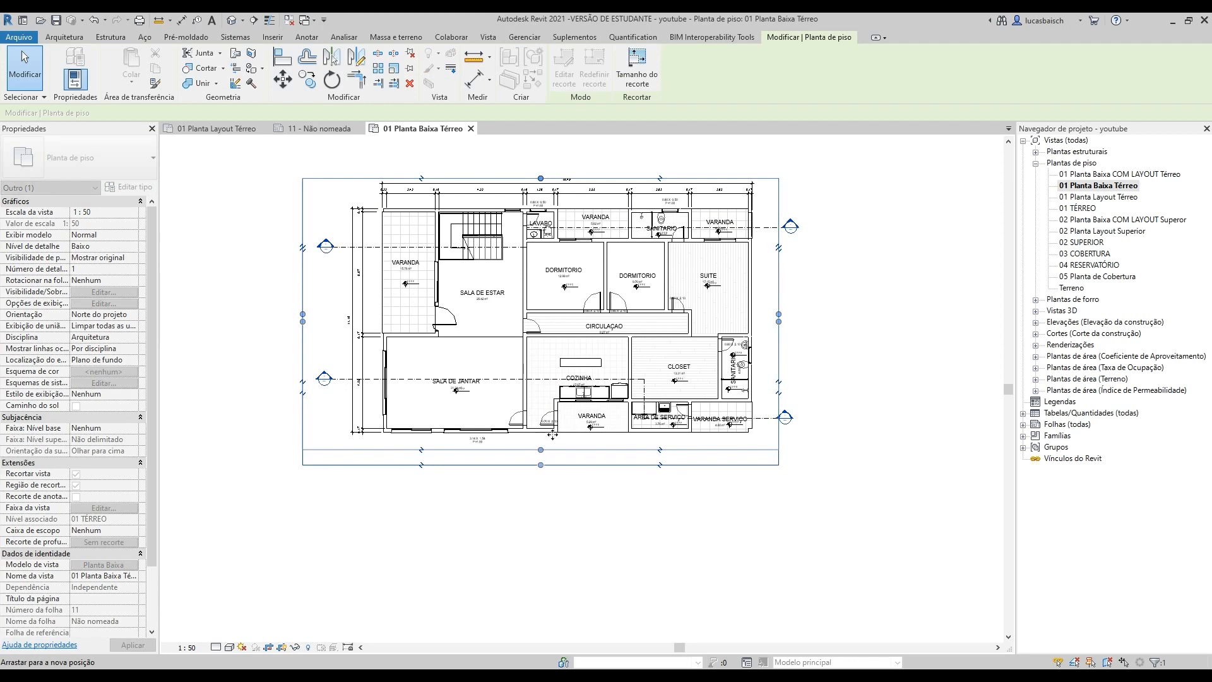
key("Escape")
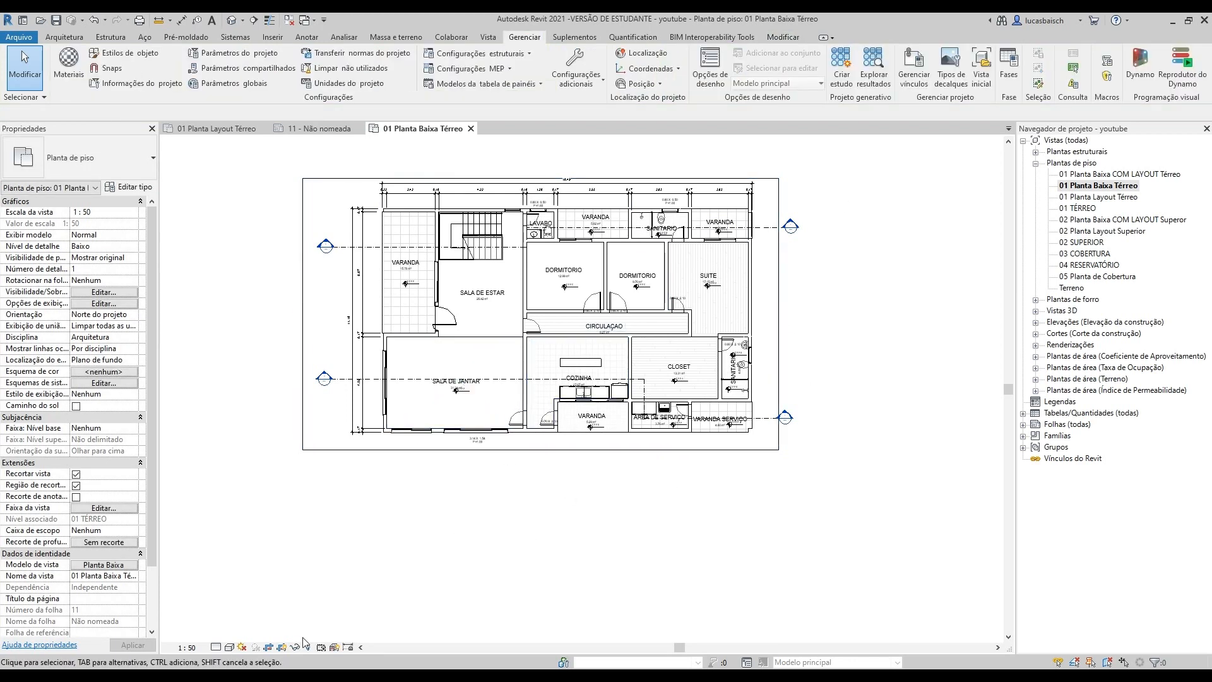
left_click(319, 128)
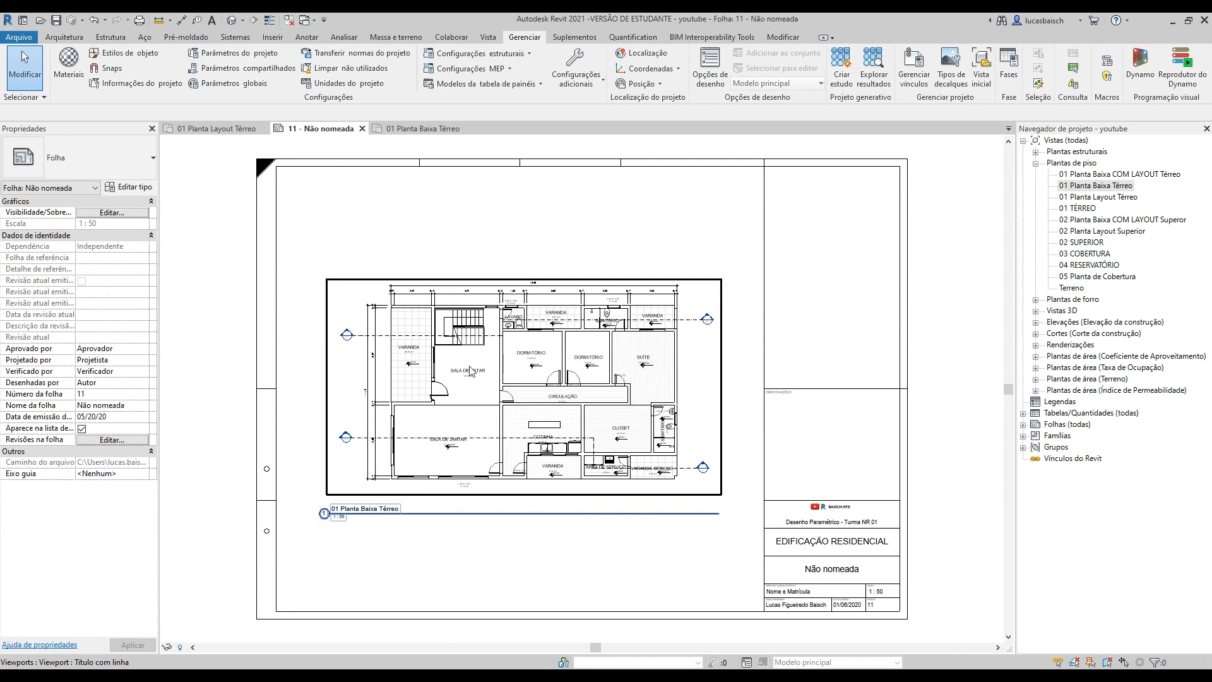
Step: Show the crop region in the 01 Planta Baixa Térreo view again and turn off the view's cropping
left_click(421, 128)
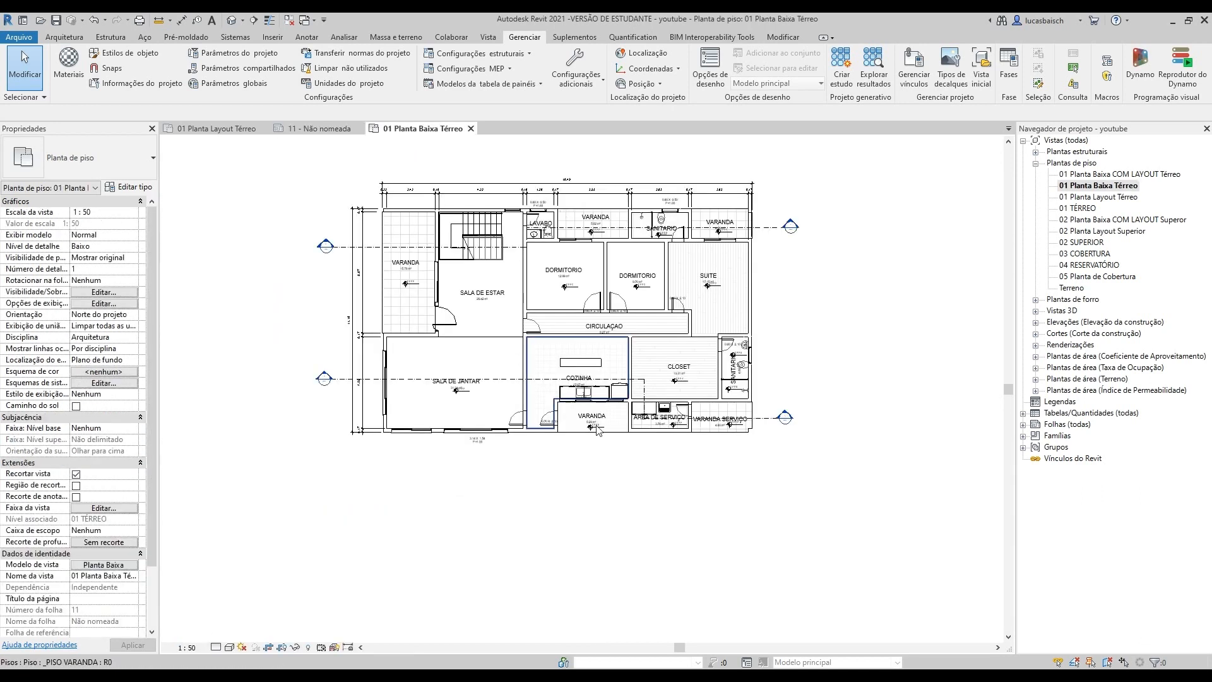
left_click(282, 647)
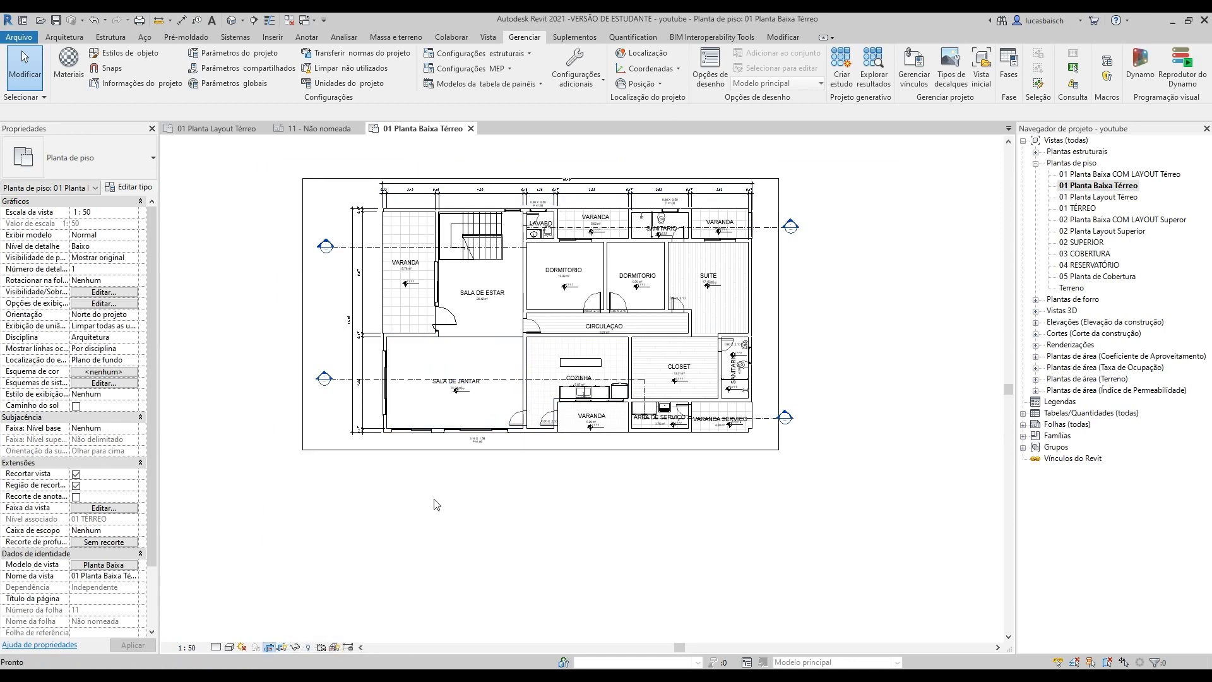
left_click(269, 647)
scroll(373, 414, "down", 5)
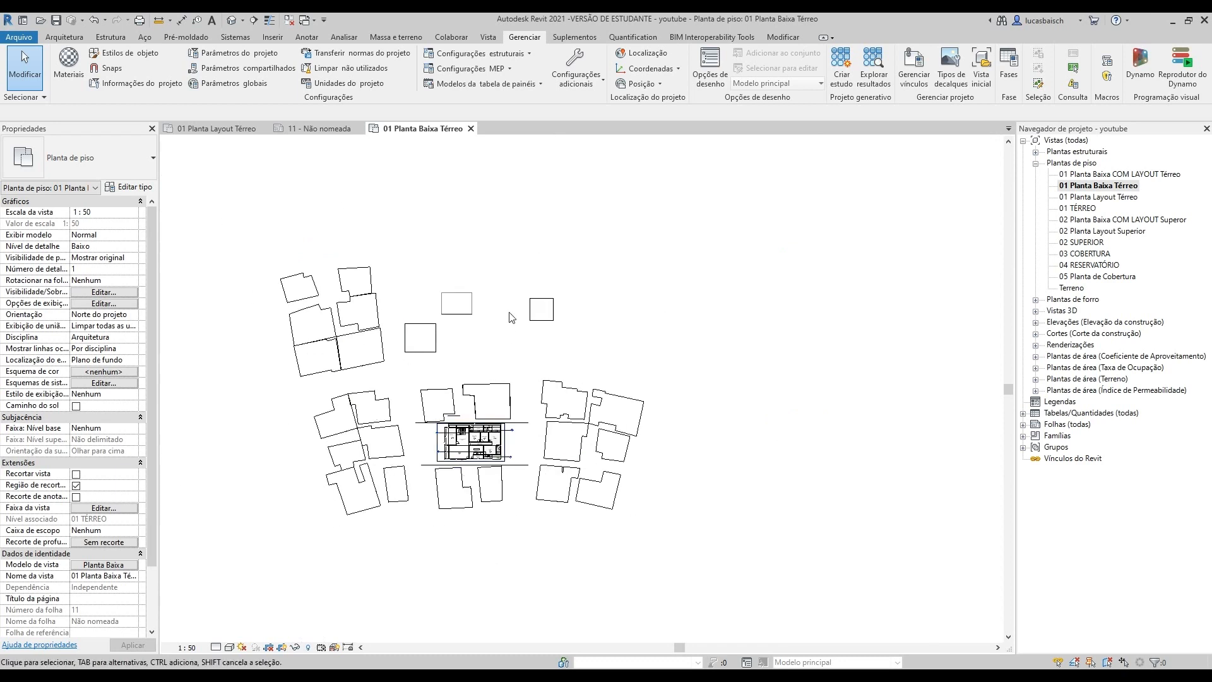
Step: Check the uncropped plan on sheet 11, then crop the 01 Planta Baixa Térreo view again and hide its crop region
left_click(319, 128)
scroll(442, 359, "down", 3)
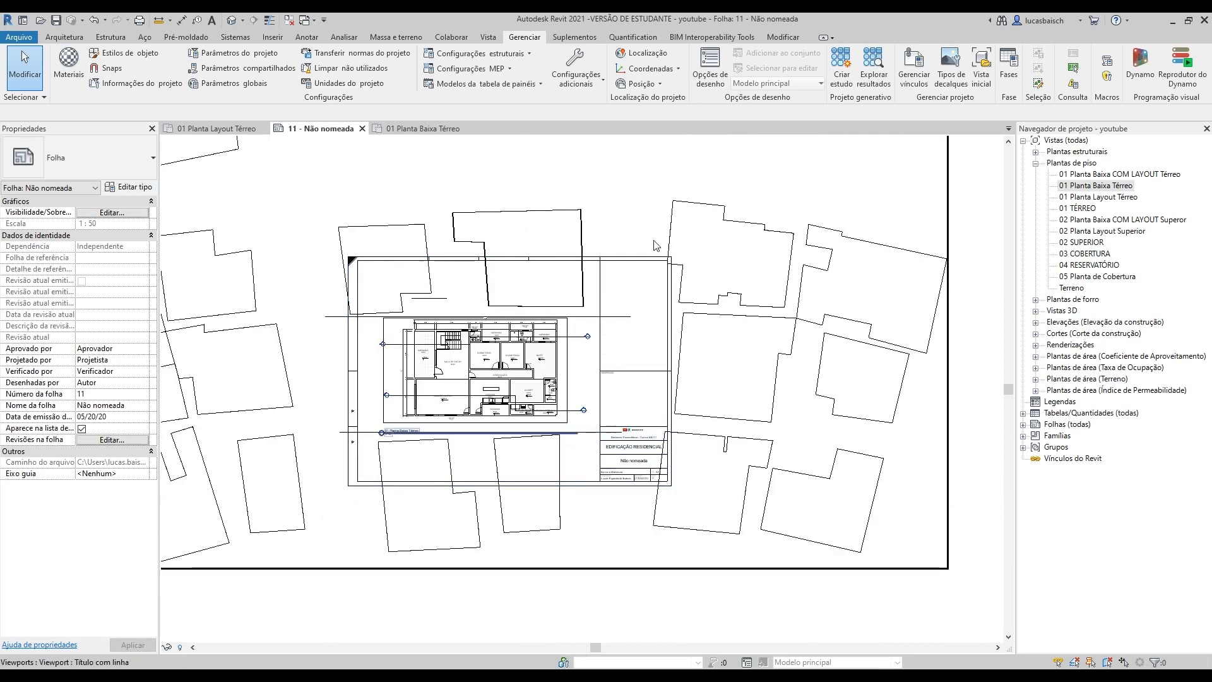
left_click(413, 129)
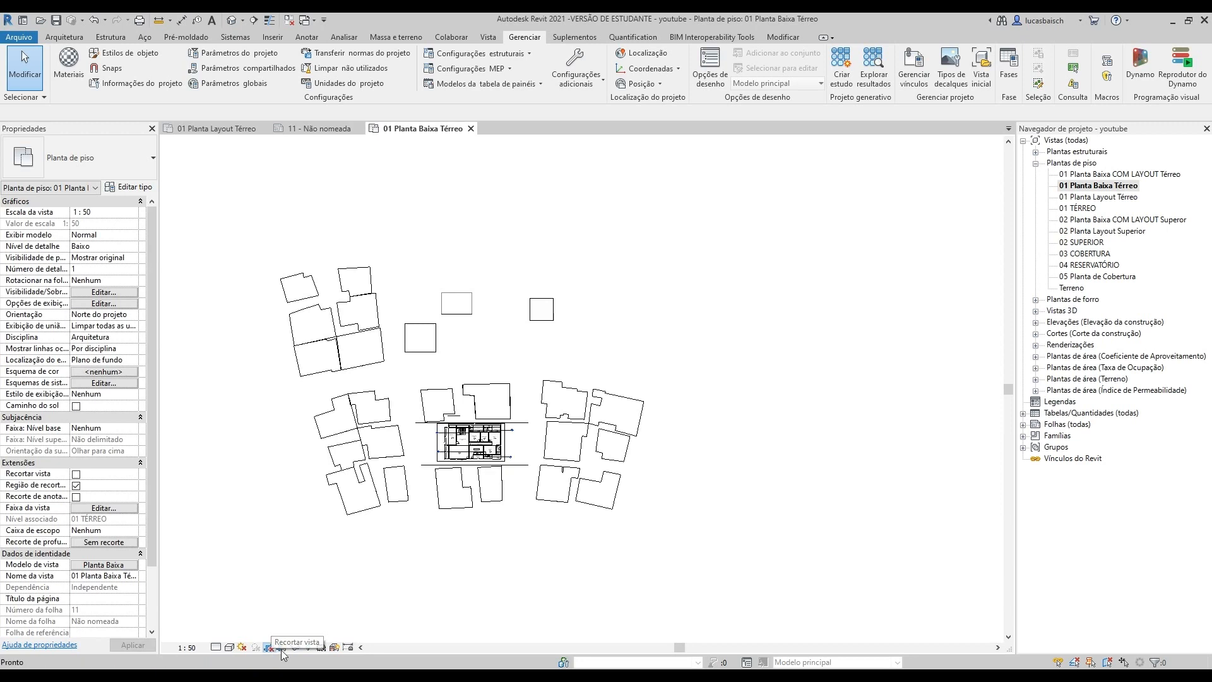
left_click(281, 648)
left_click(282, 647)
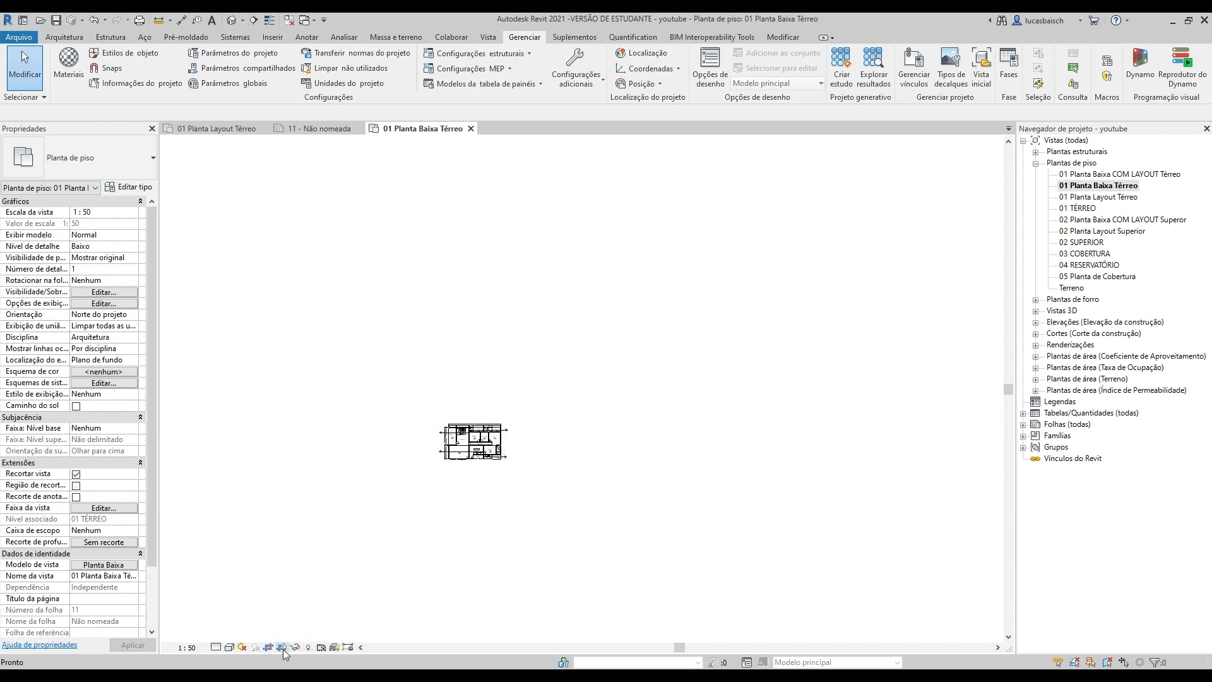
middle_click(342, 566)
middle_click(343, 566)
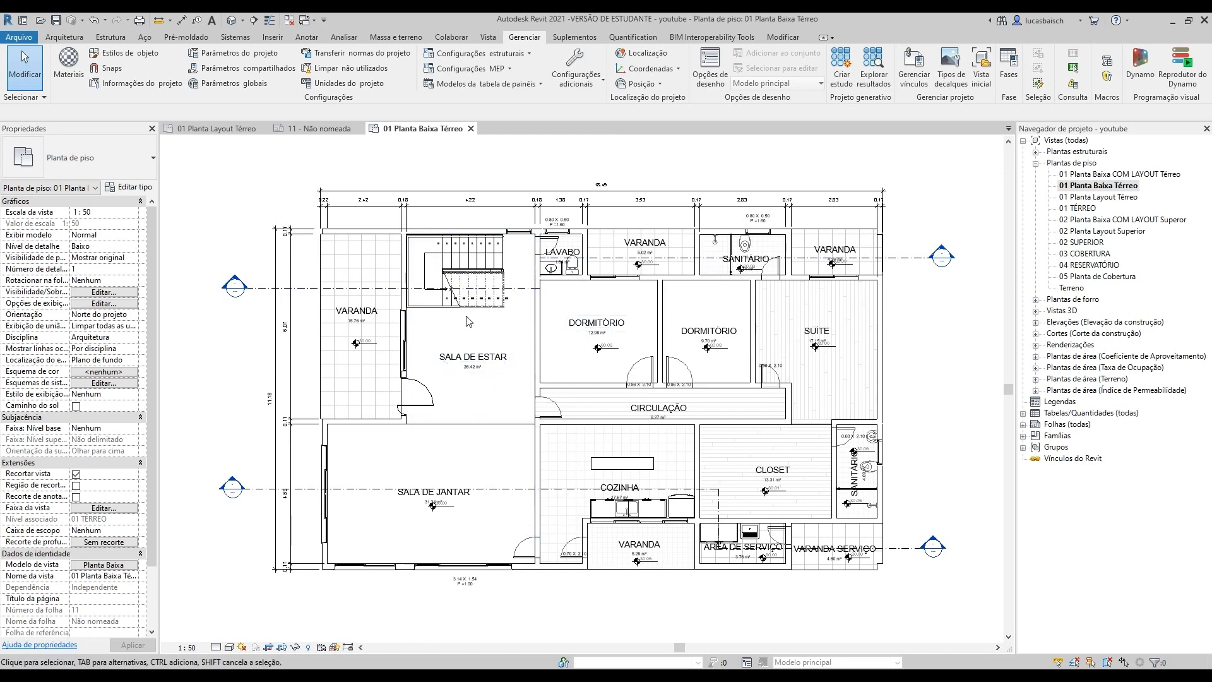
Step: Move the SALA DE JANTAR spot elevation below the room's area text so the two no longer overlap
scroll(408, 532, "up", 4)
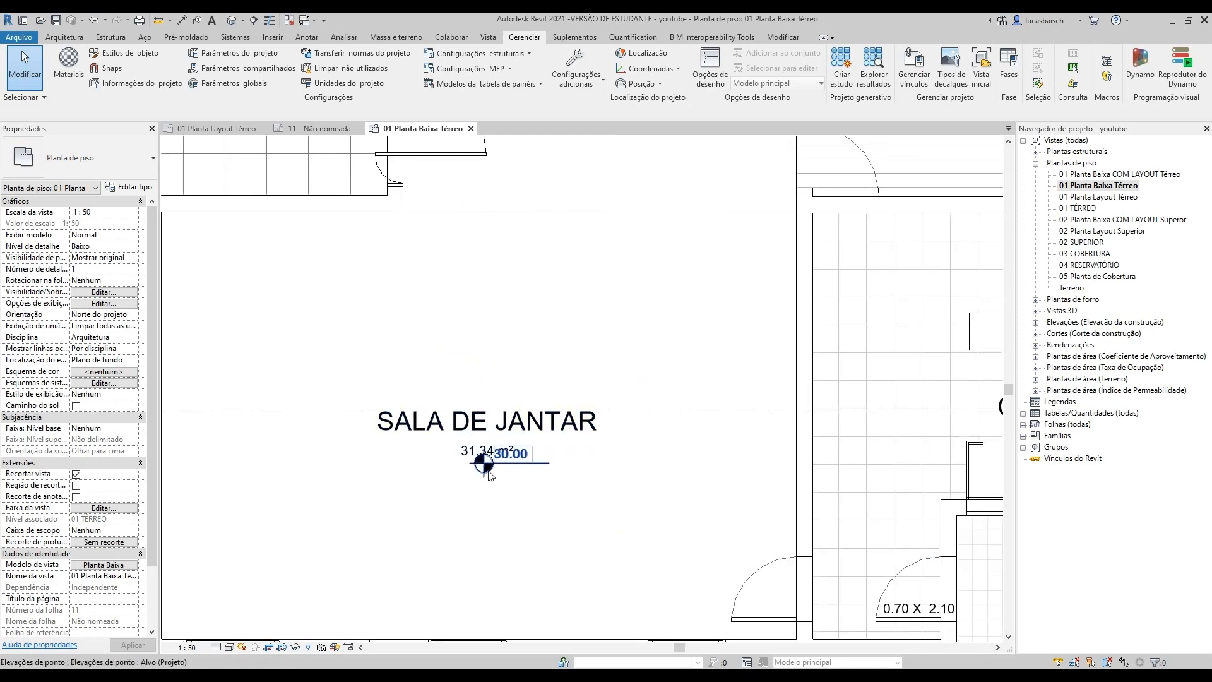
left_click(444, 509)
mouse_move(512, 462)
left_mouse_down()
mouse_move(514, 449)
mouse_move(513, 461)
left_mouse_up()
scroll(506, 468, "up", 2)
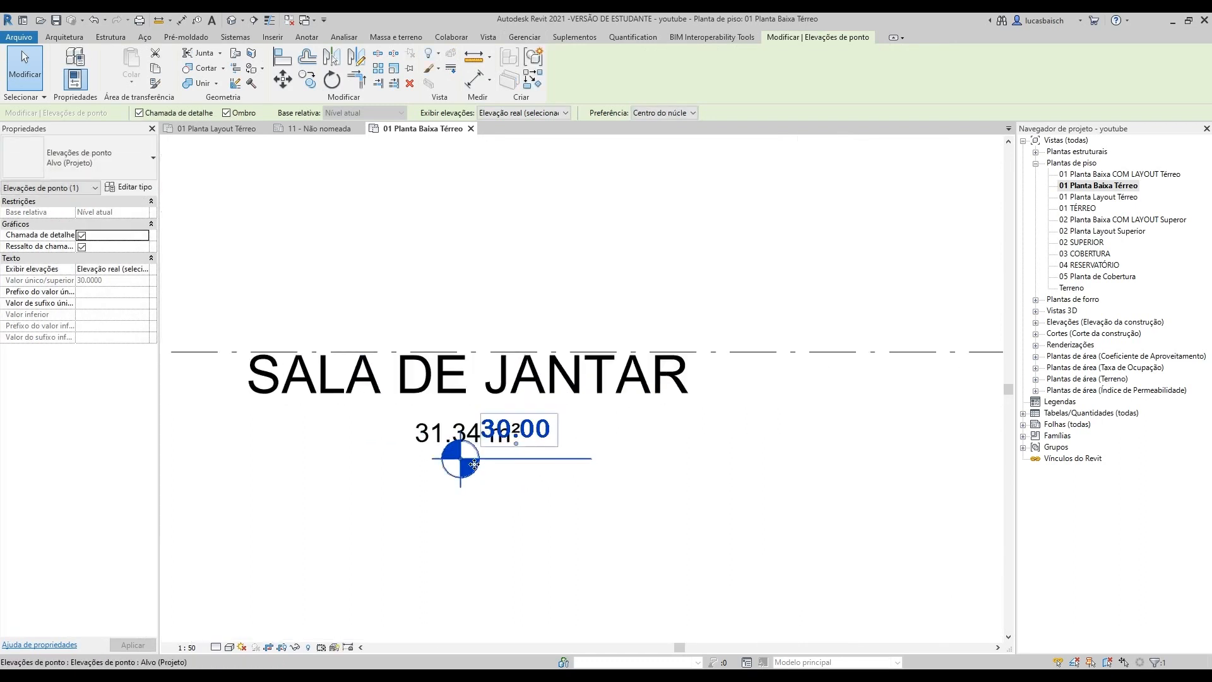
left_click_drag(443, 546, 424, 562)
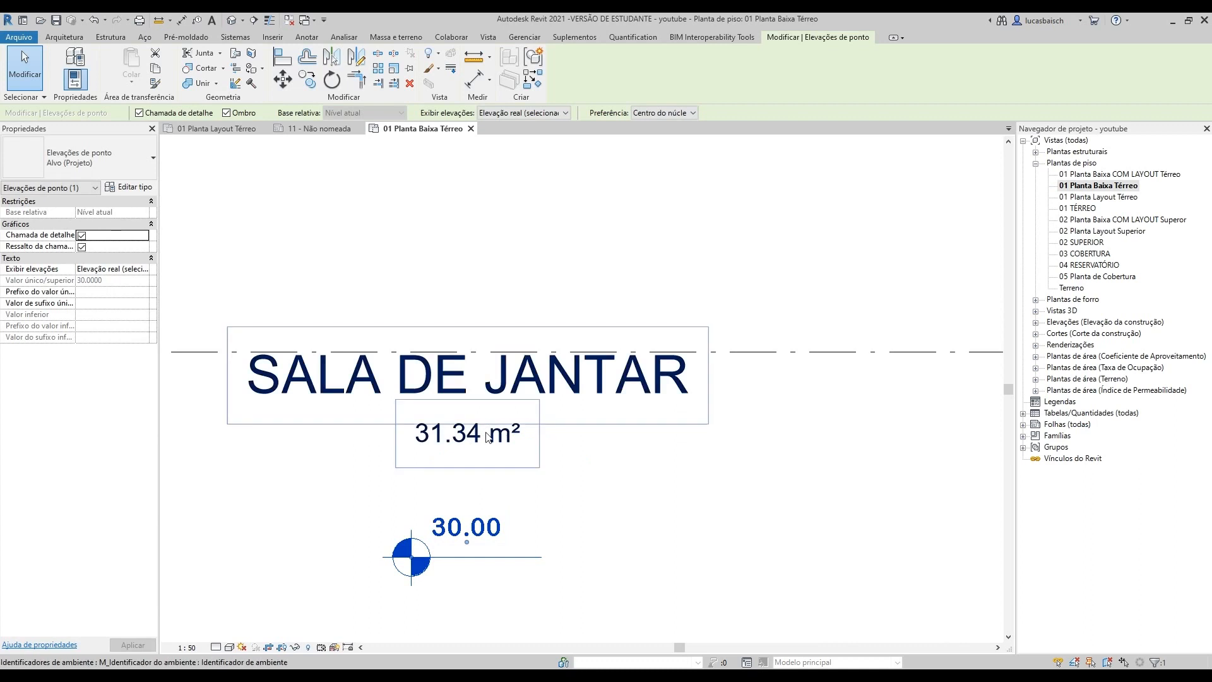
scroll(653, 494, "down", 4)
key("Escape")
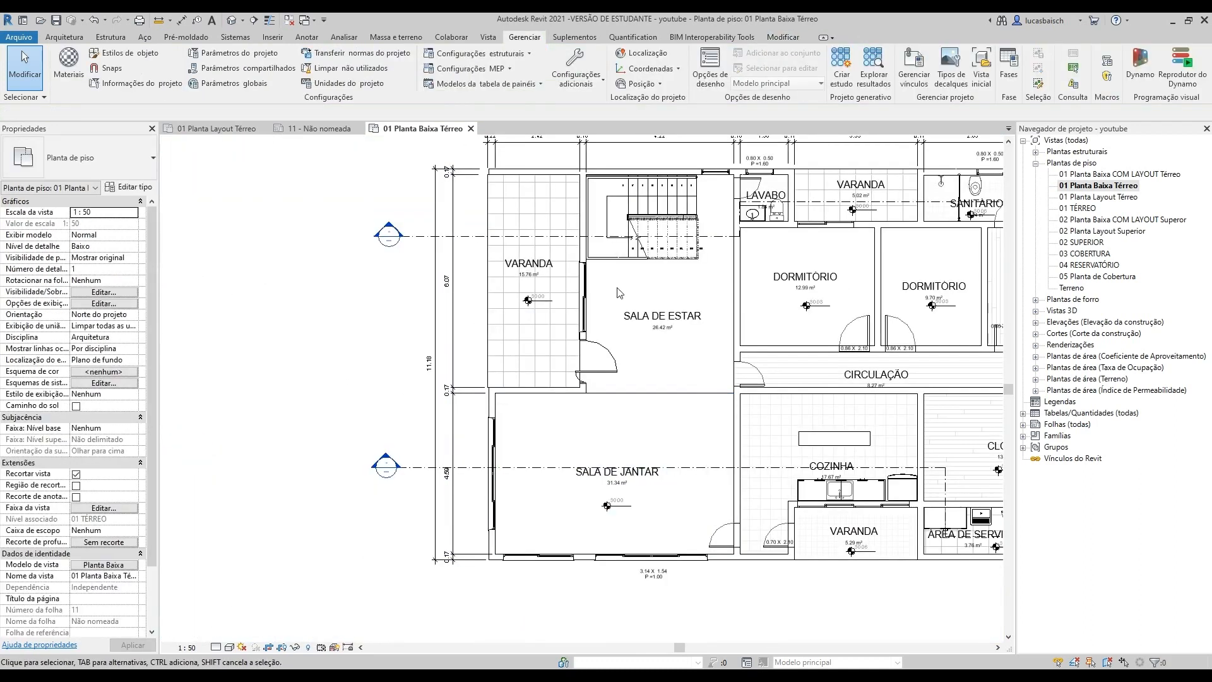
Step: Check the cropped plan on sheet 11 and adjust the right end of the viewport's title line
left_click(319, 128)
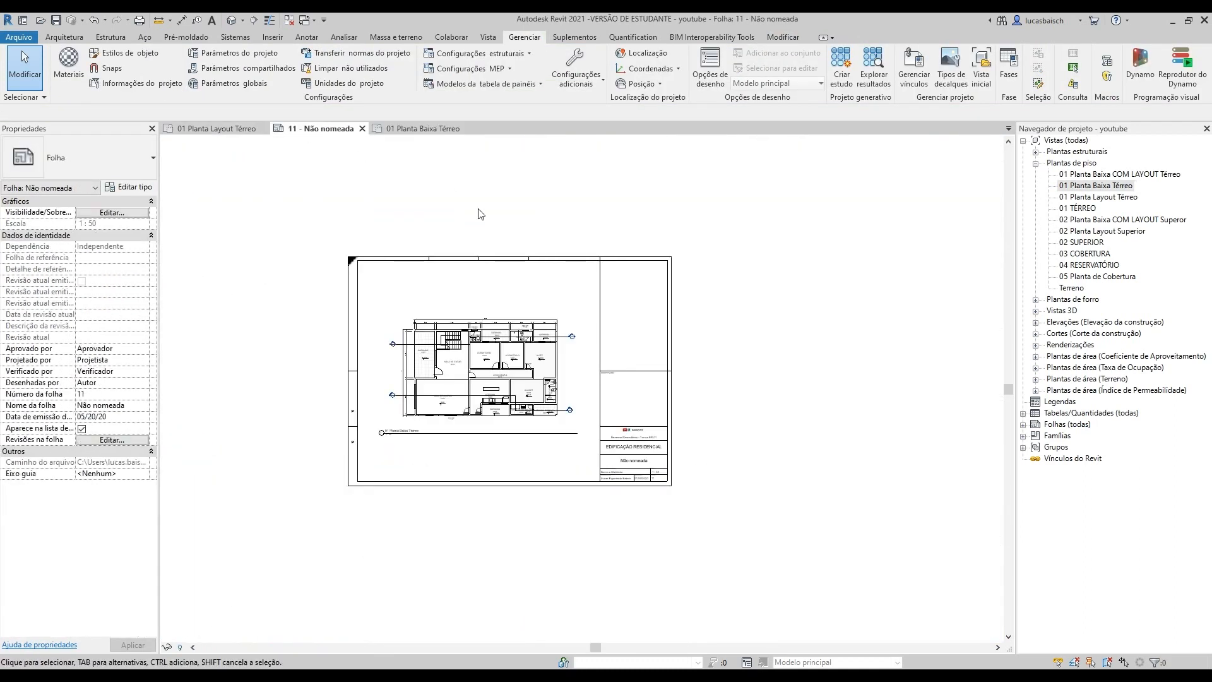
scroll(453, 411, "up", 4)
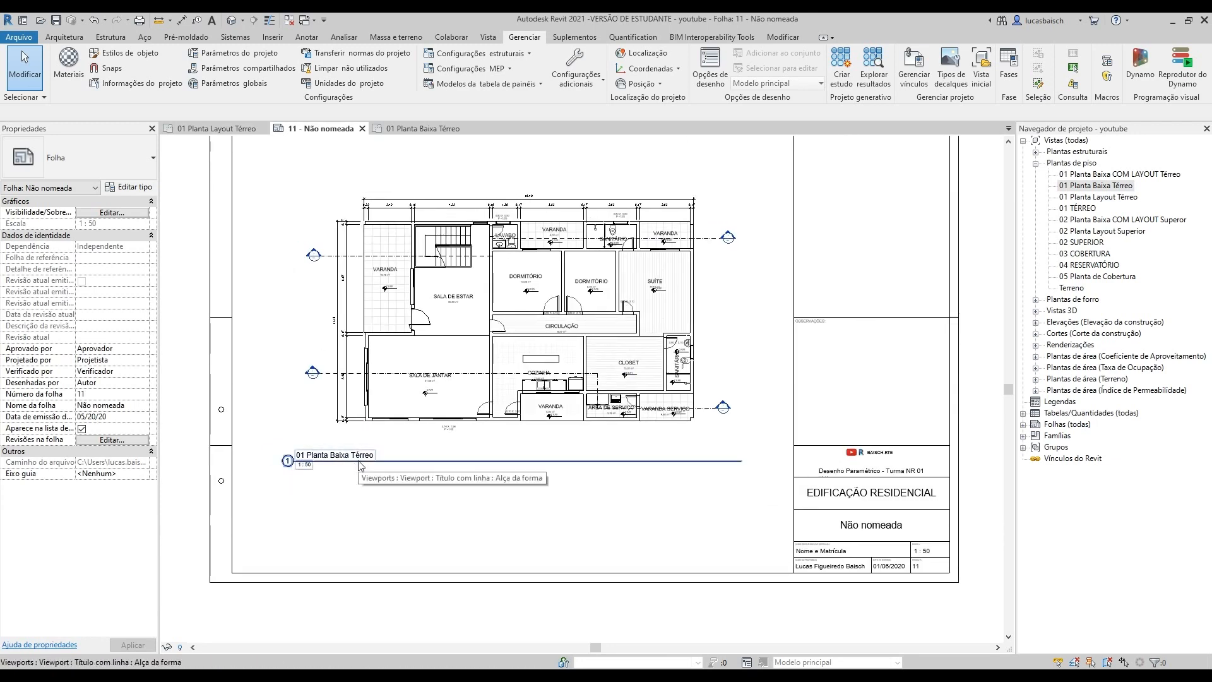
scroll(361, 466, "up", 2)
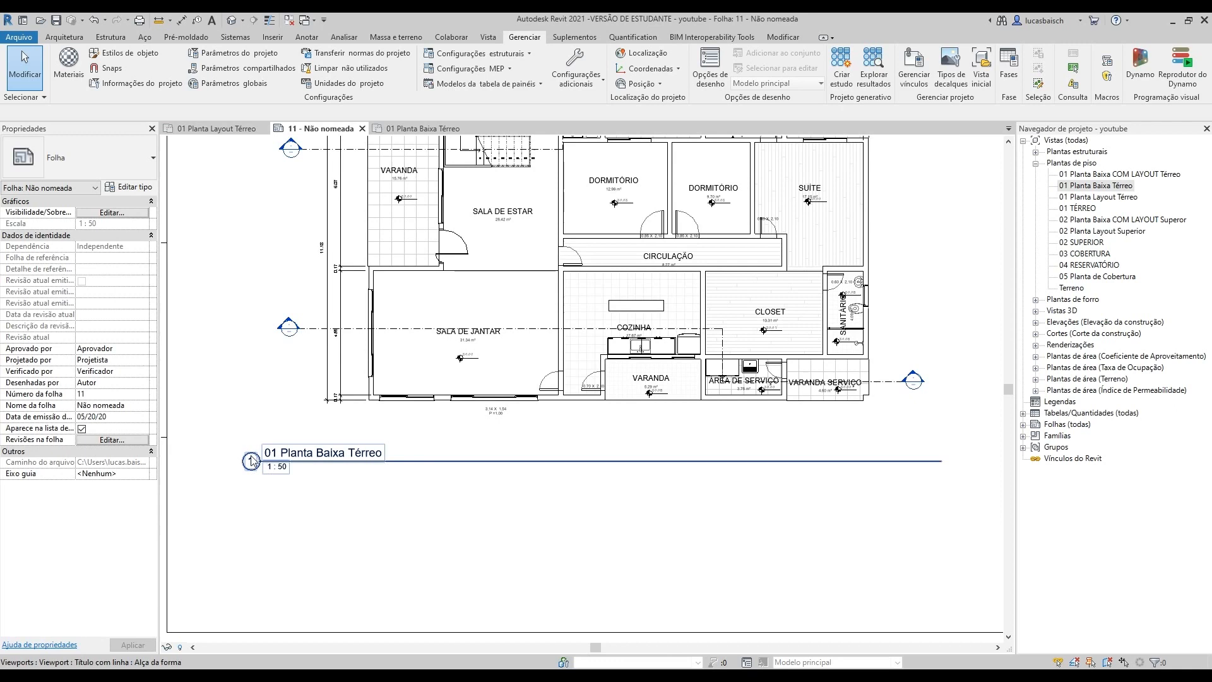
scroll(470, 459, "down", 3)
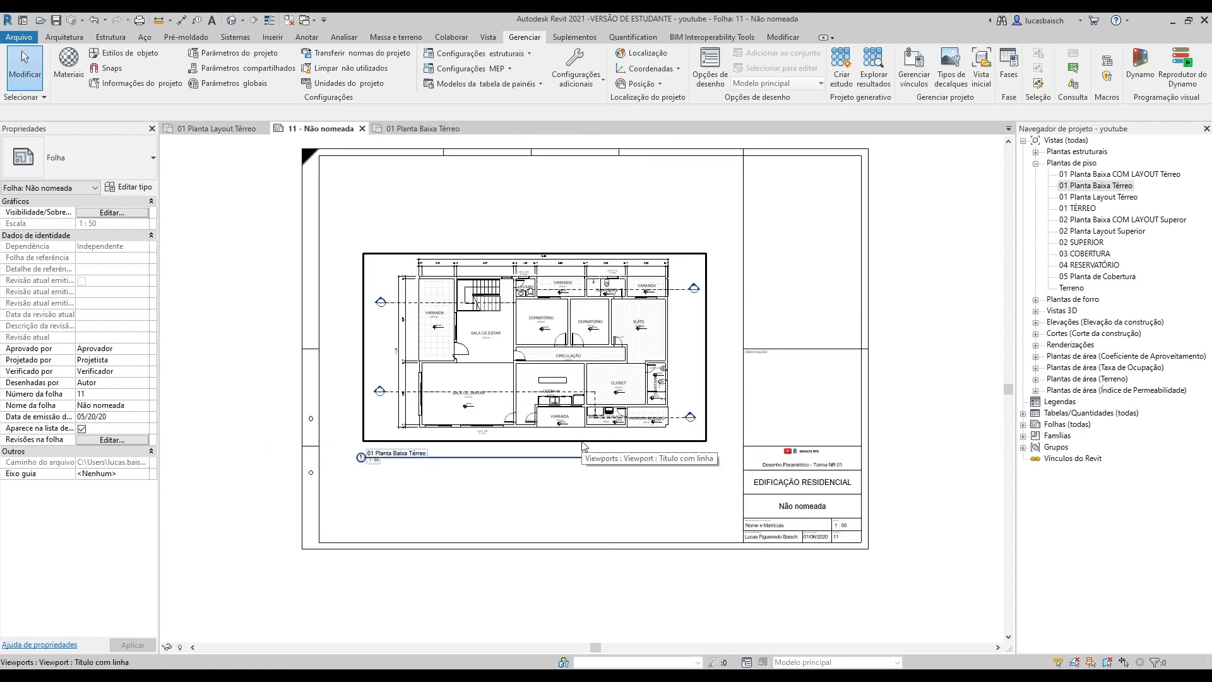
left_click(683, 410)
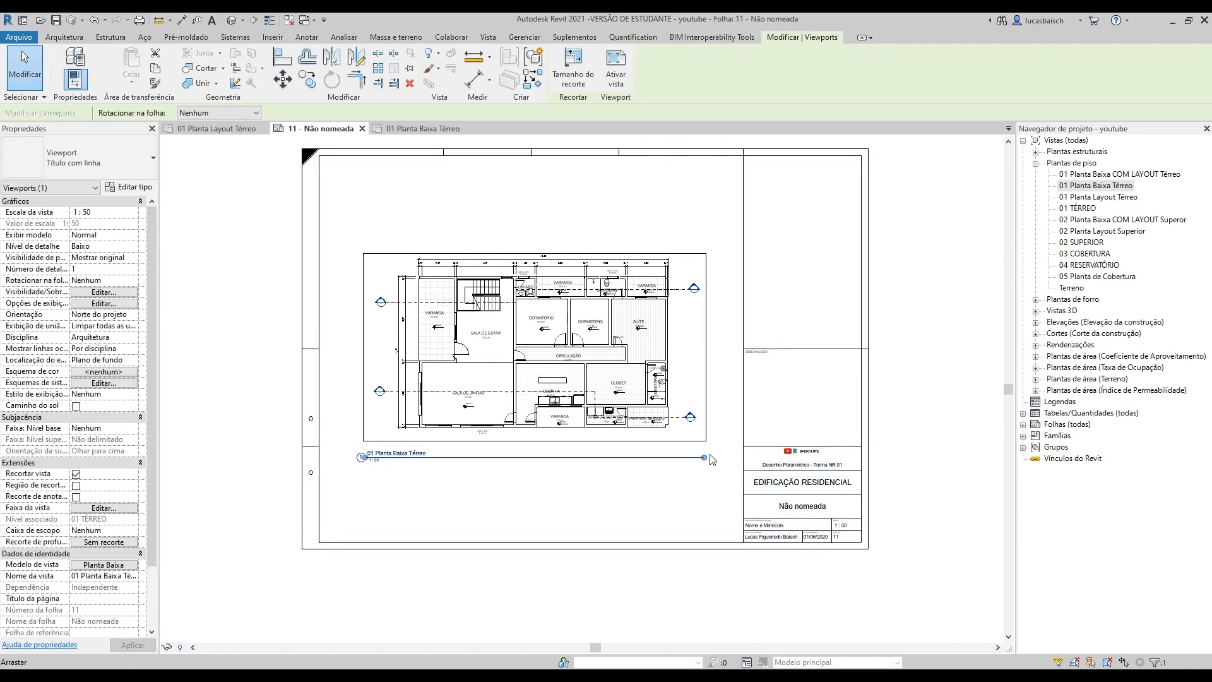
mouse_move(707, 462)
left_mouse_down()
mouse_move(524, 464)
mouse_move(708, 458)
left_mouse_up()
key("Escape")
Step: Examine the scale field in sheet 11's stamp and compare it with the scale of the 01 Planta Baixa Térreo view
scroll(887, 539, "up", 5)
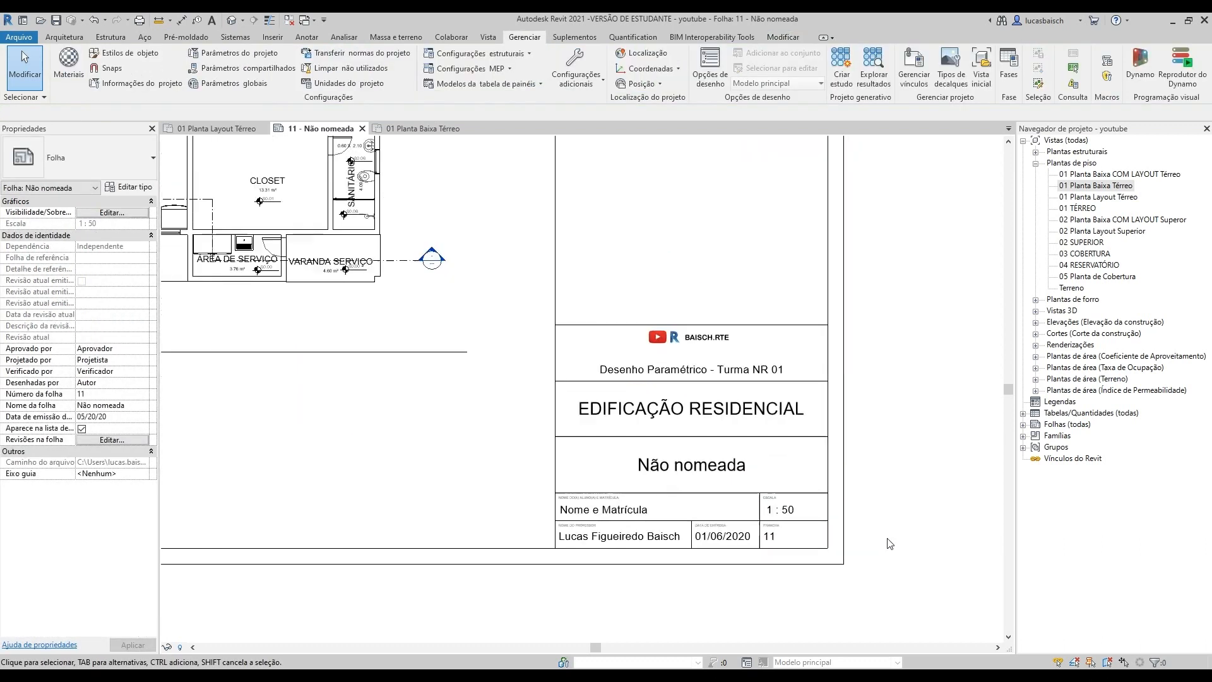
scroll(830, 541, "up", 1)
middle_click_drag(772, 517, 681, 434)
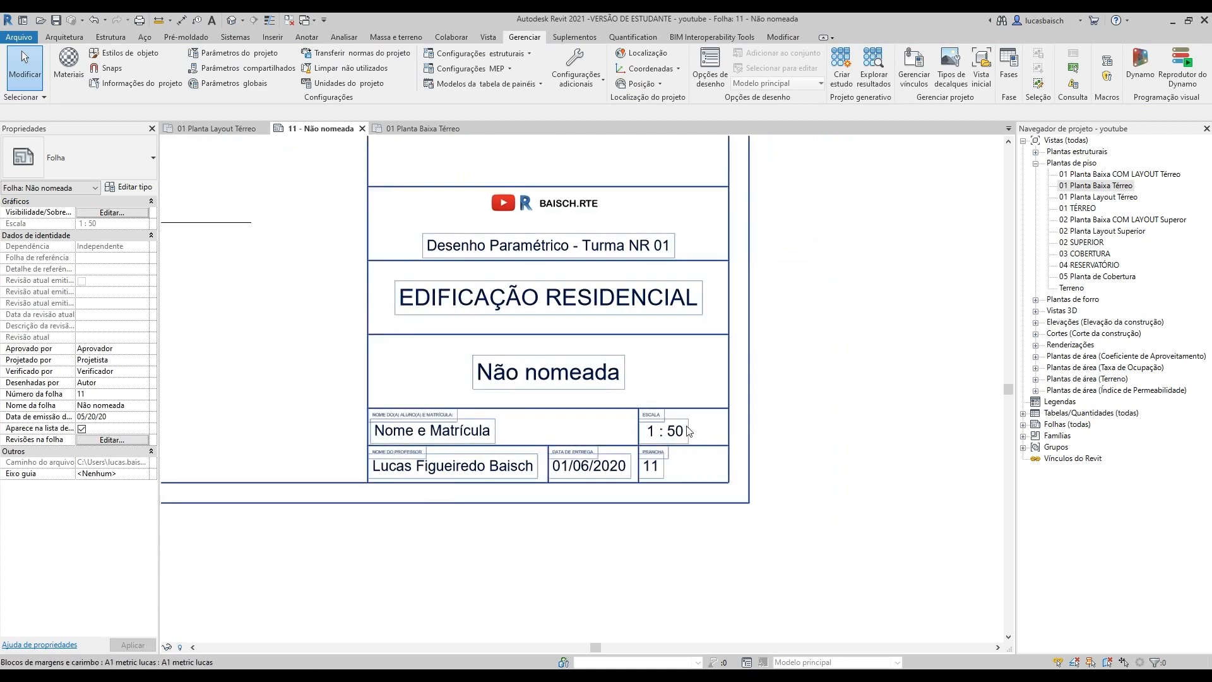
scroll(690, 432, "up", 1)
scroll(690, 432, "down", 7)
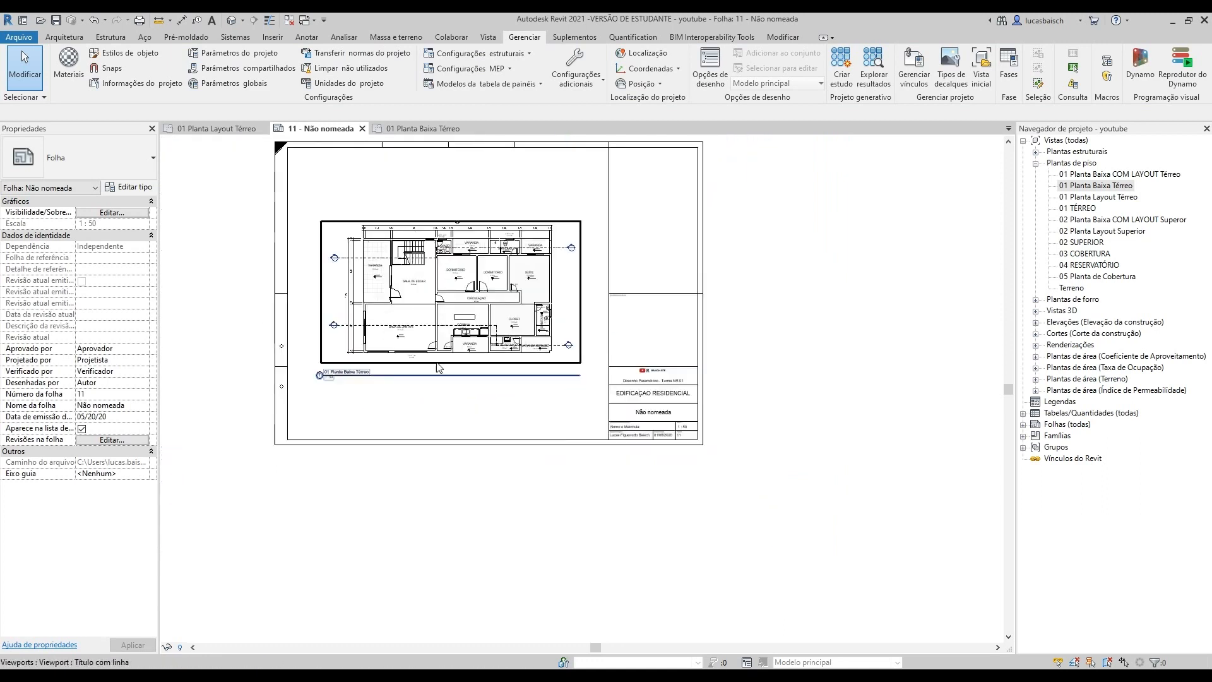
left_click(408, 129)
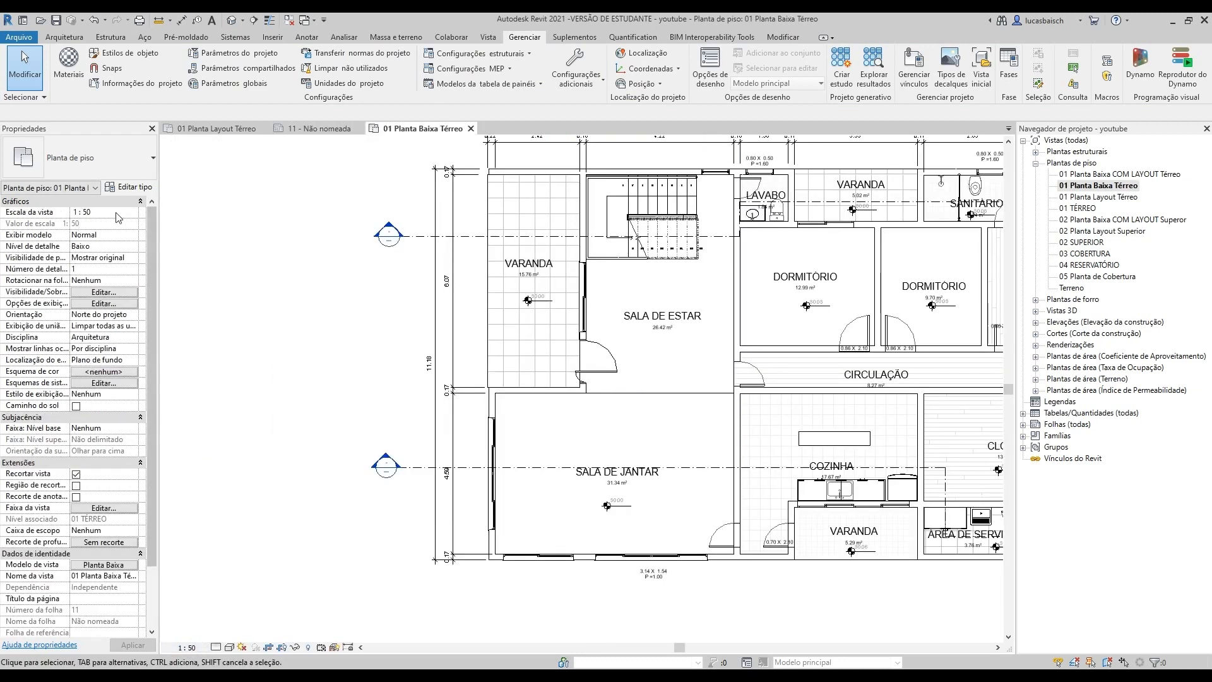
left_click(322, 129)
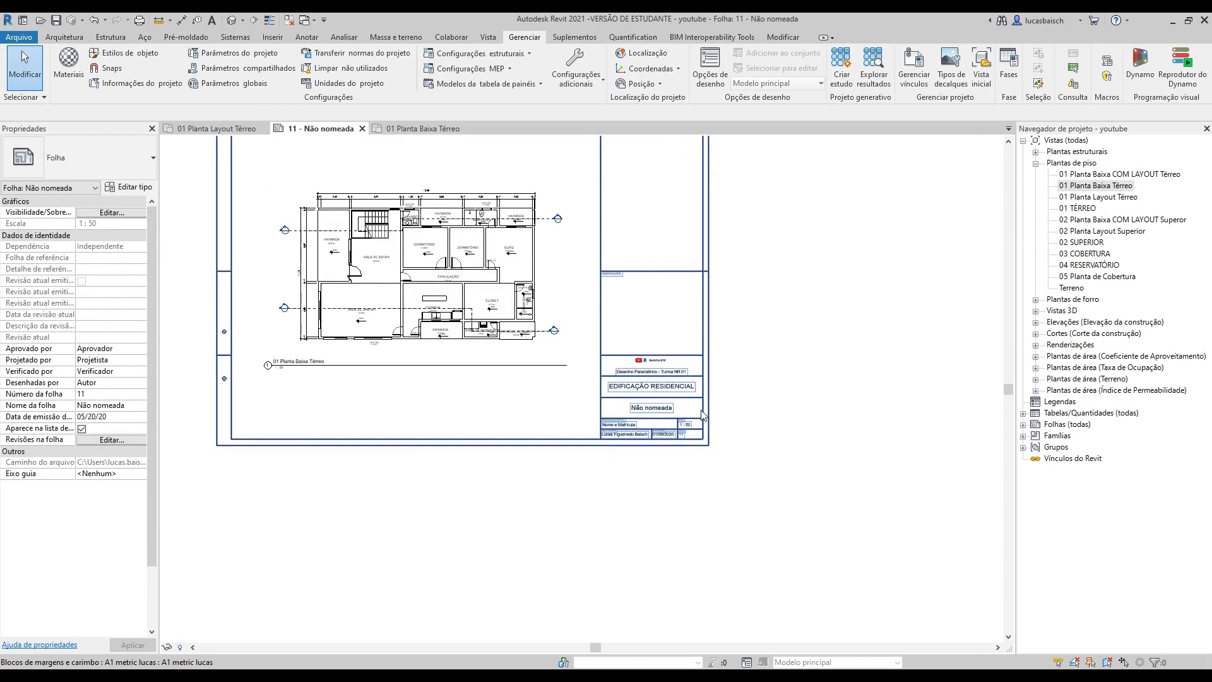
scroll(702, 415, "up", 5)
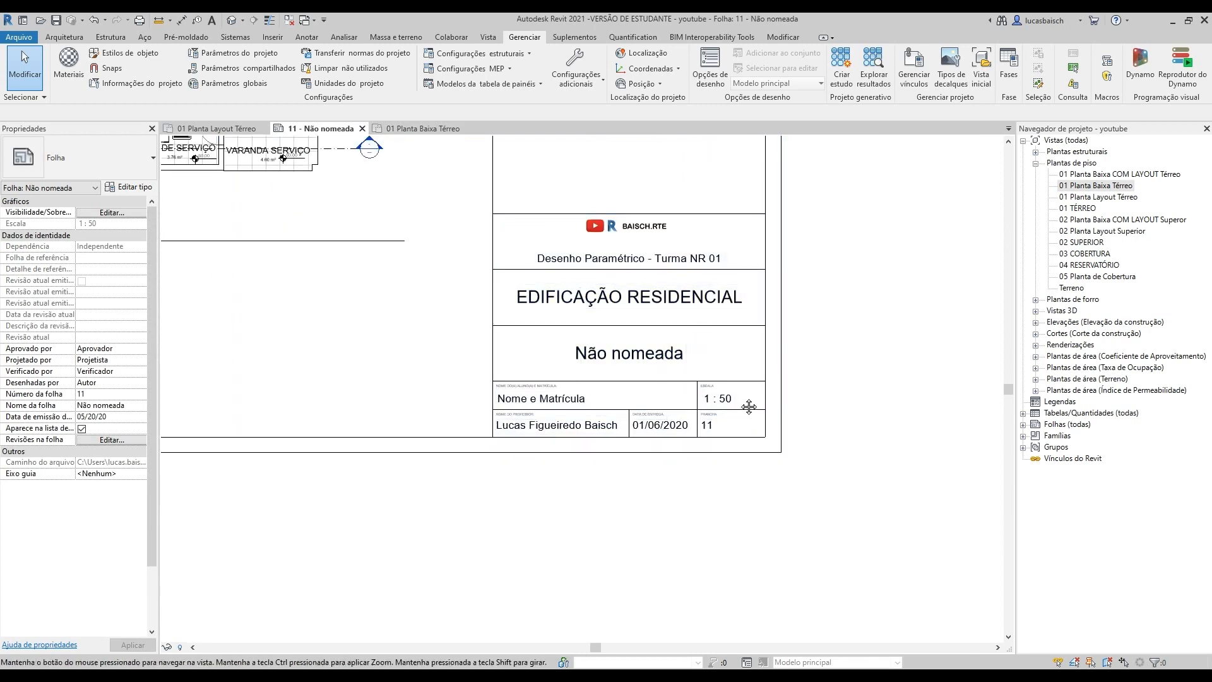
scroll(710, 369, "up", 3)
middle_click_drag(710, 370, 767, 296)
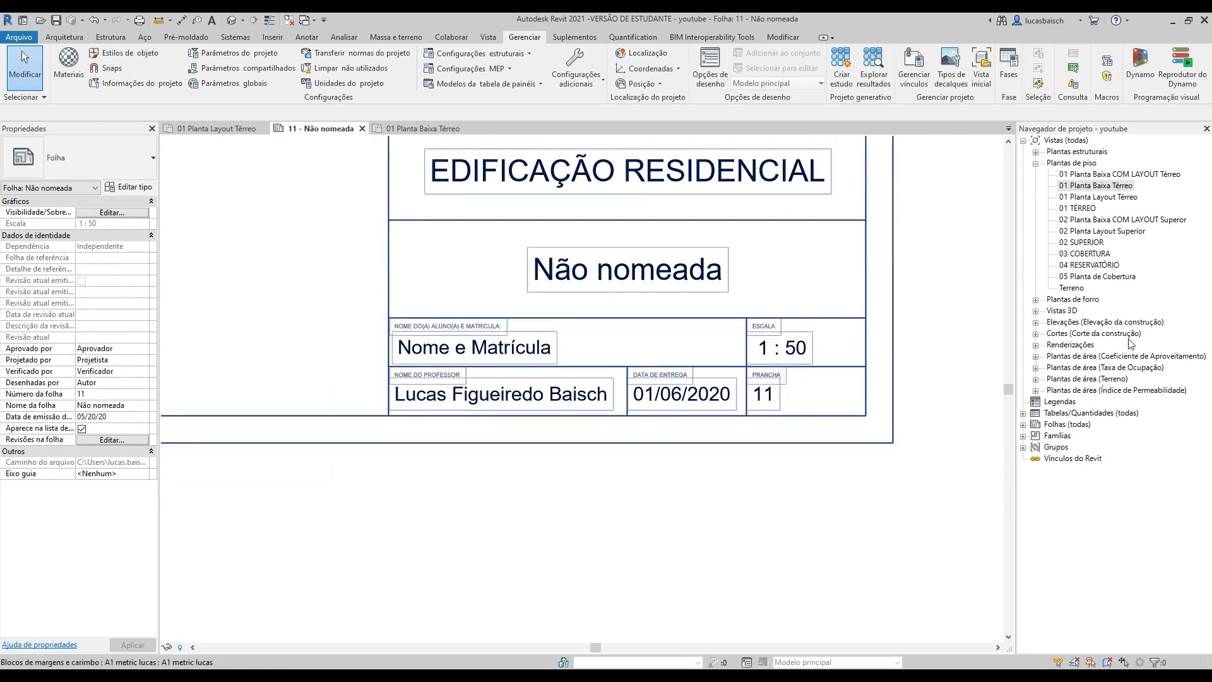
Step: Expand the sheets in the project browser to show the views on sheet 11 and select its floor plan
double_click(1068, 425)
left_click(1080, 436)
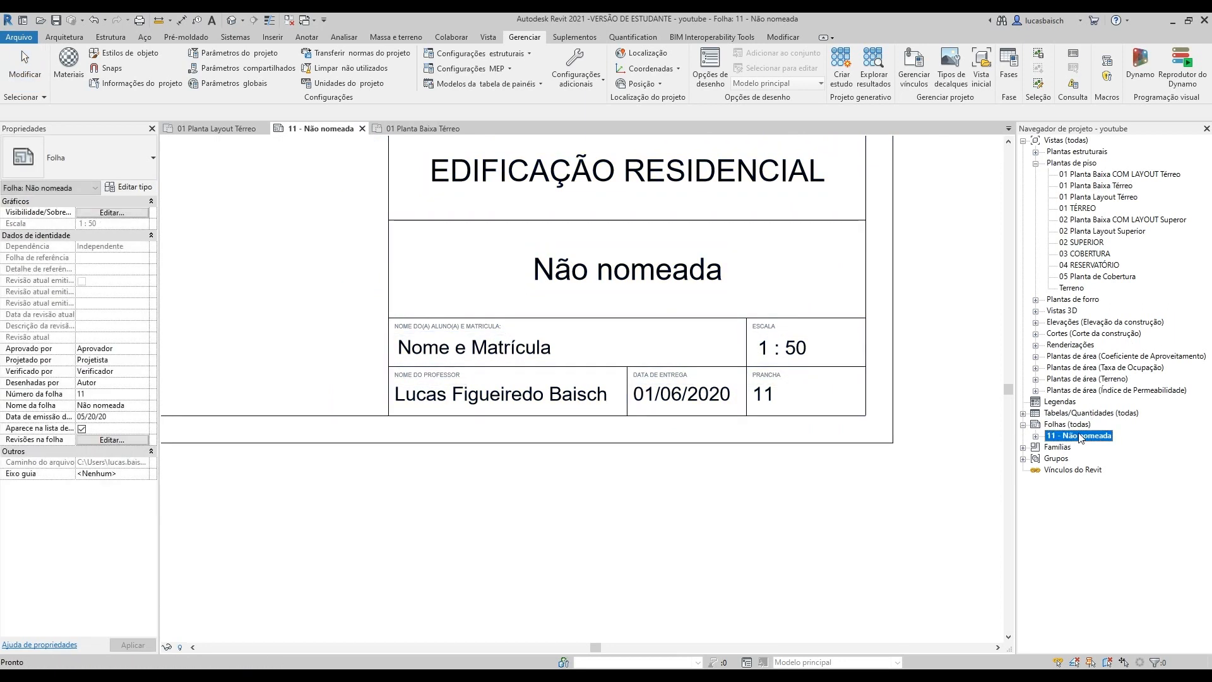
right_click(1082, 438)
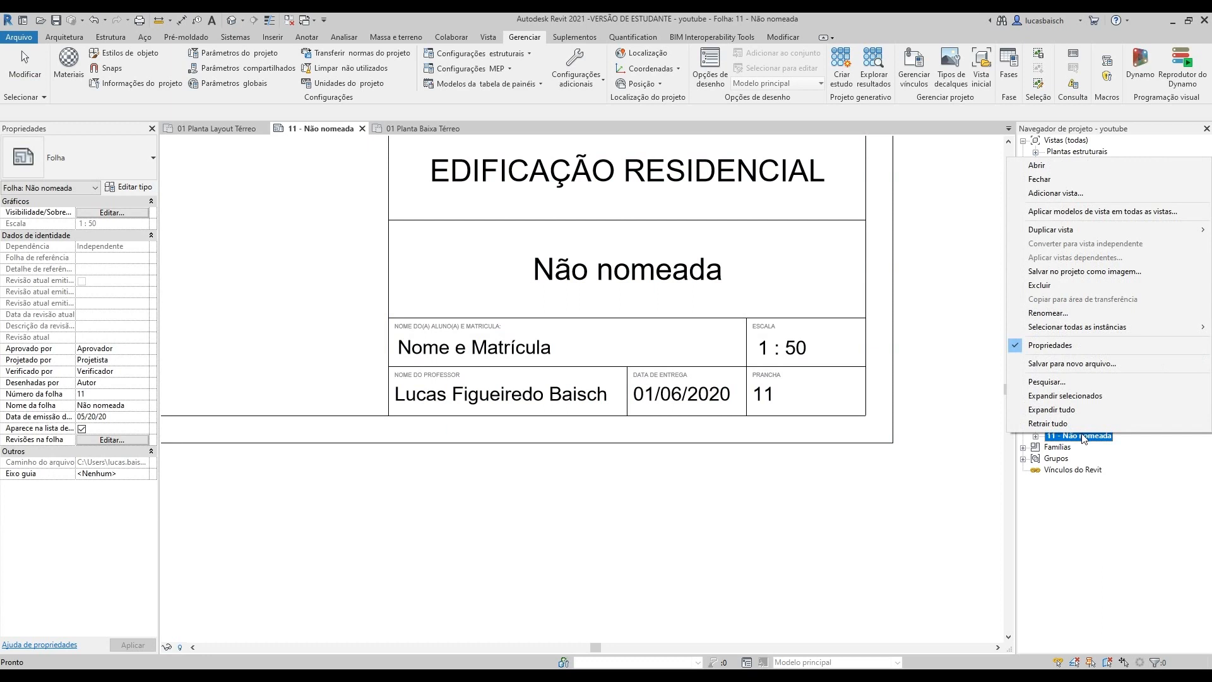
left_click(1085, 439)
left_click(1035, 436)
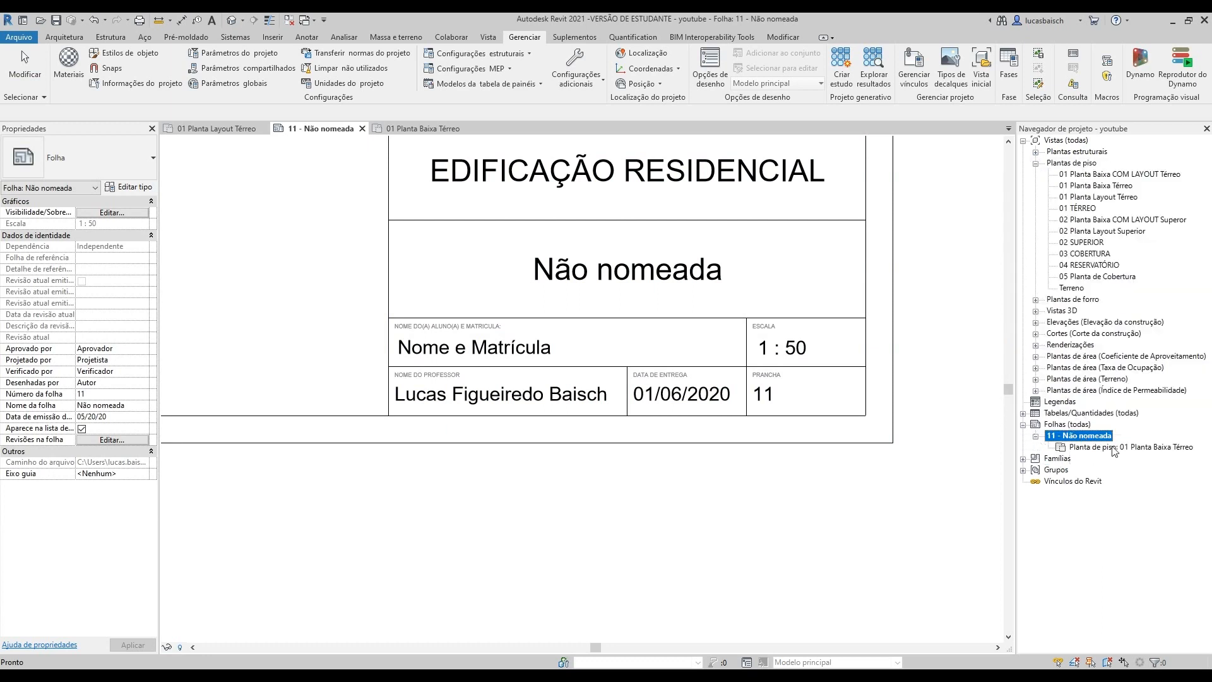
left_click(1147, 448)
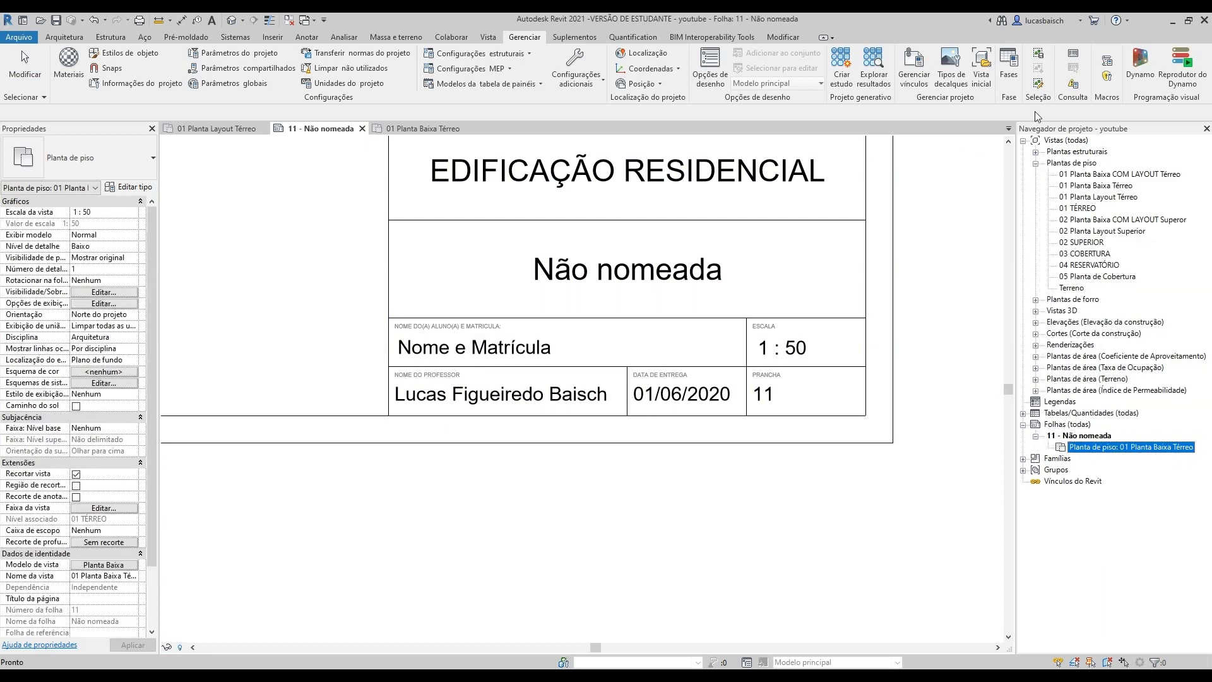
Step: Rename sheet 11 with number 01 and the name Planta Baixa Pavimento Térreo
left_click(1090, 436)
right_click(1090, 436)
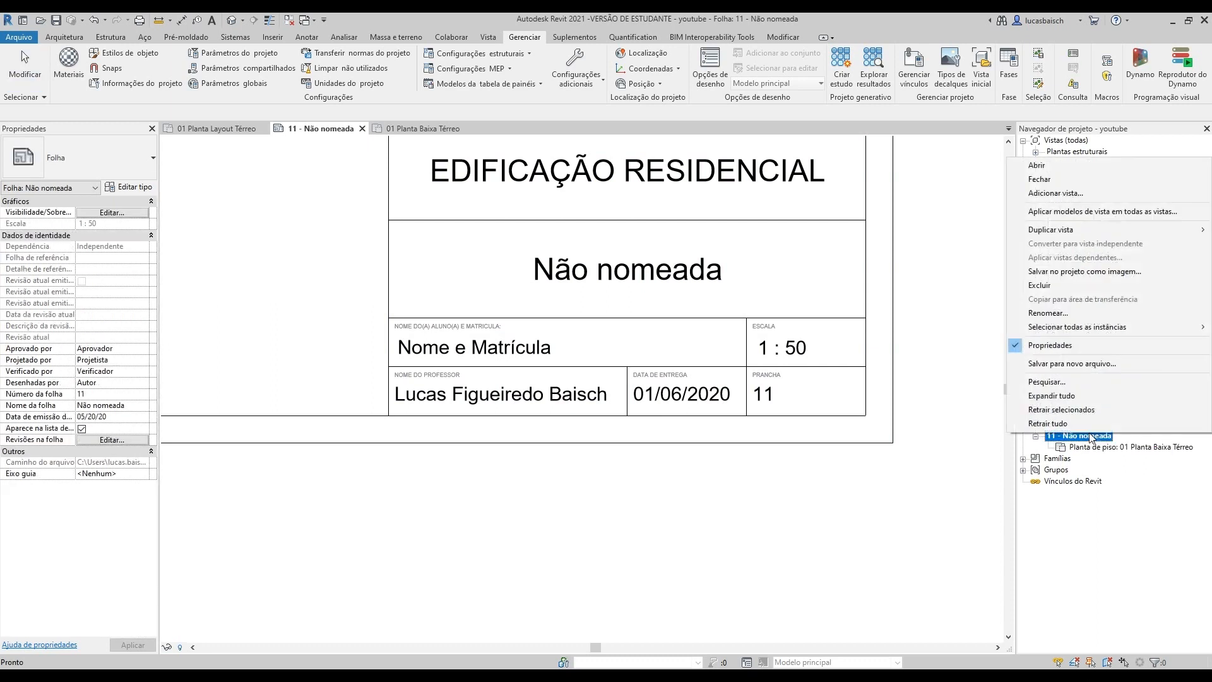
left_click(1110, 312)
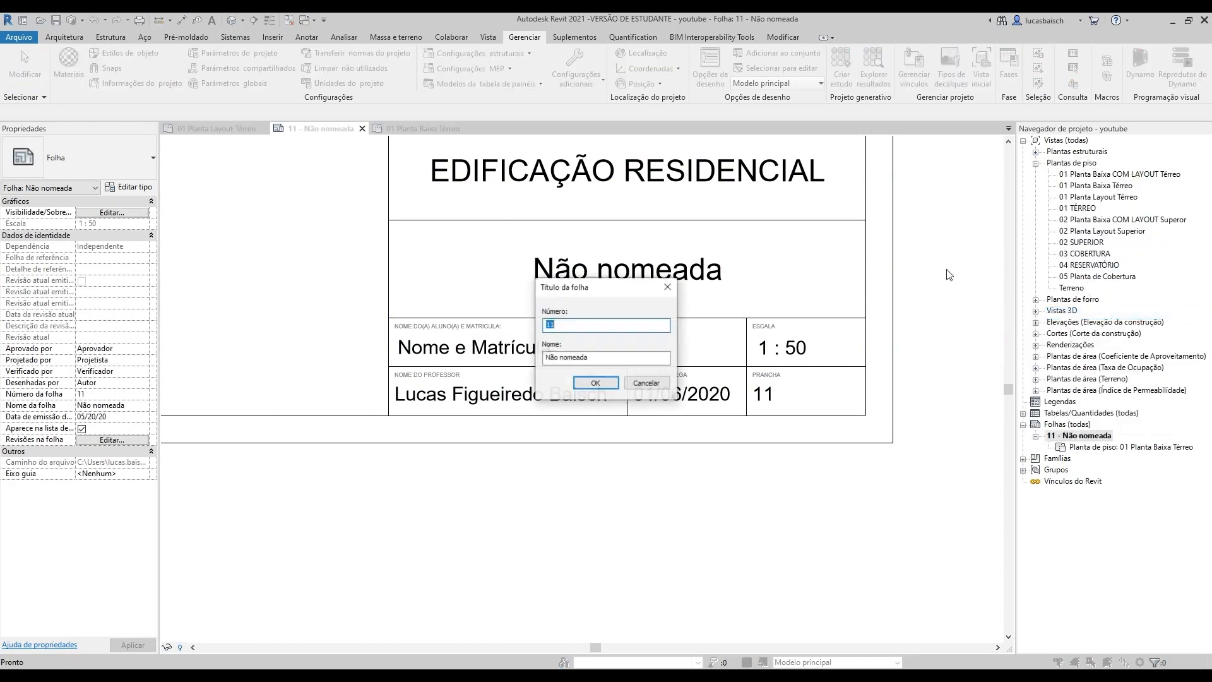
left_click_drag(585, 290, 628, 465)
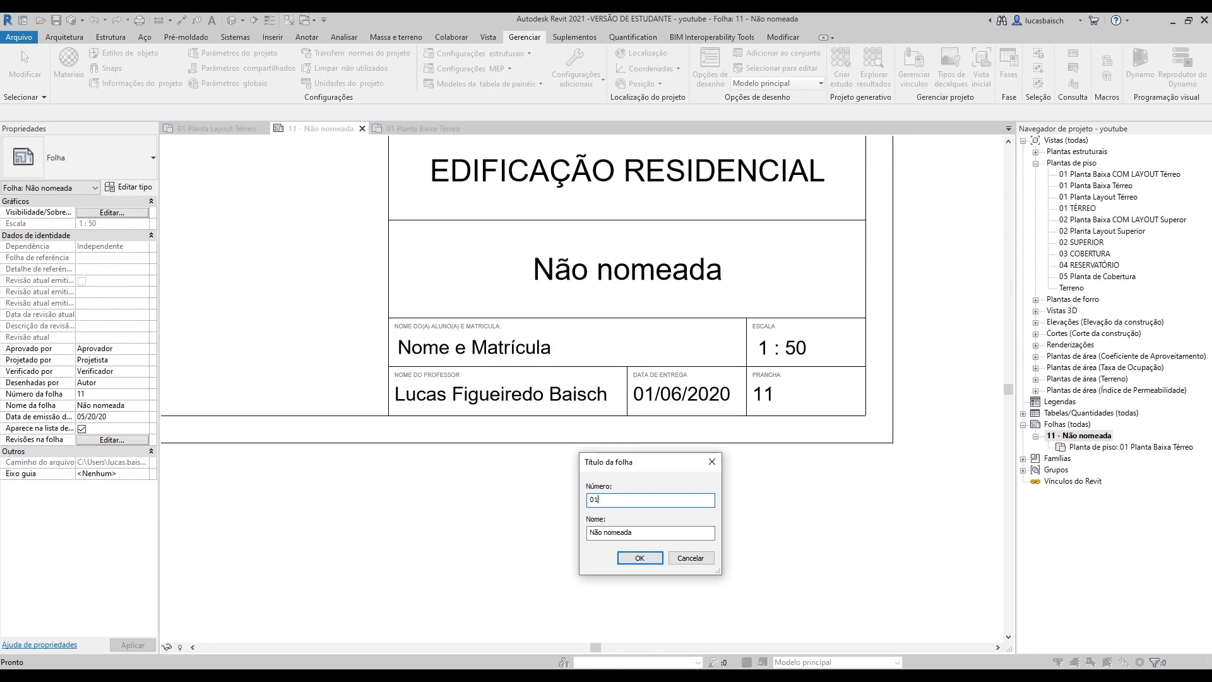
key("Tab")
type("p")
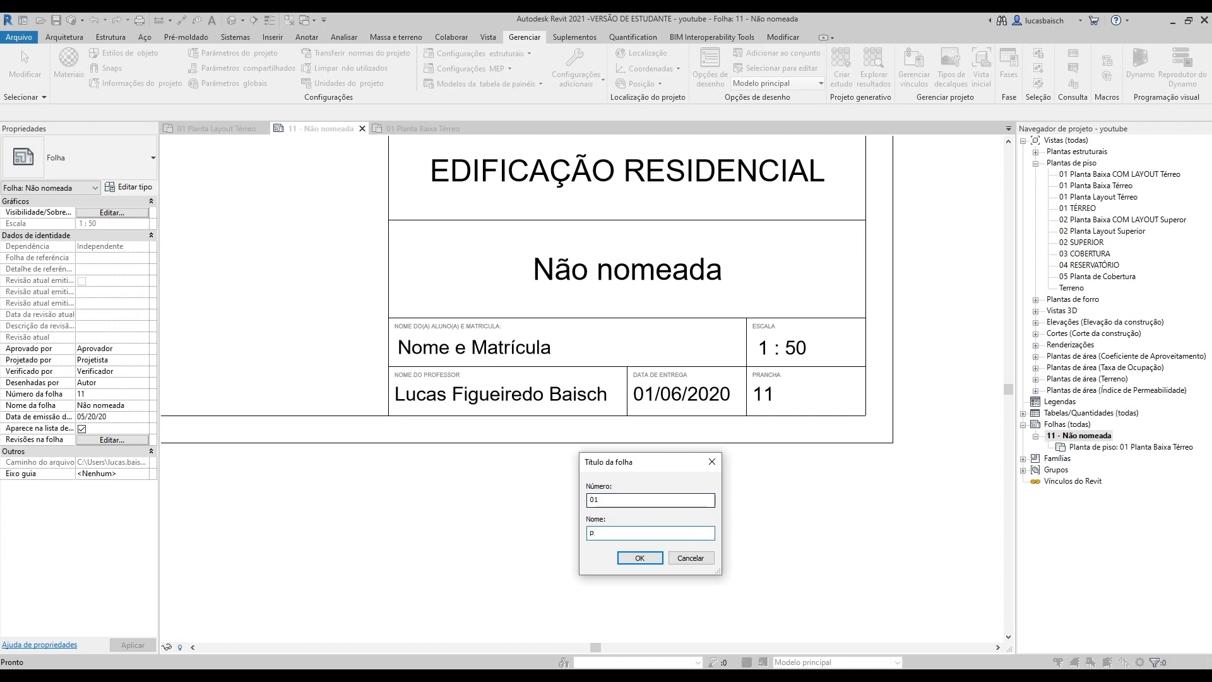
type("LANTA")
key("ctrl+a")
type("Pl")
type("o")
left_click(638, 558)
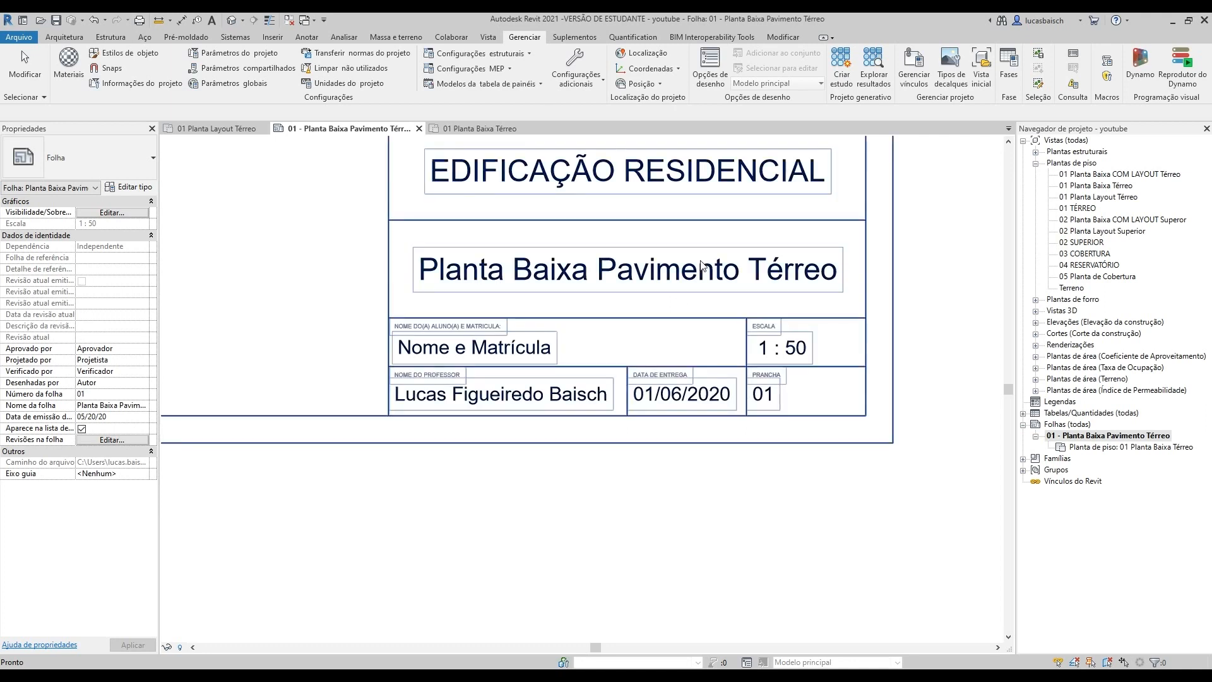
Step: Review the whole sheet 01, including its plan and updated stamp
scroll(739, 303, "down", 3)
middle_click(728, 239)
middle_click(727, 239)
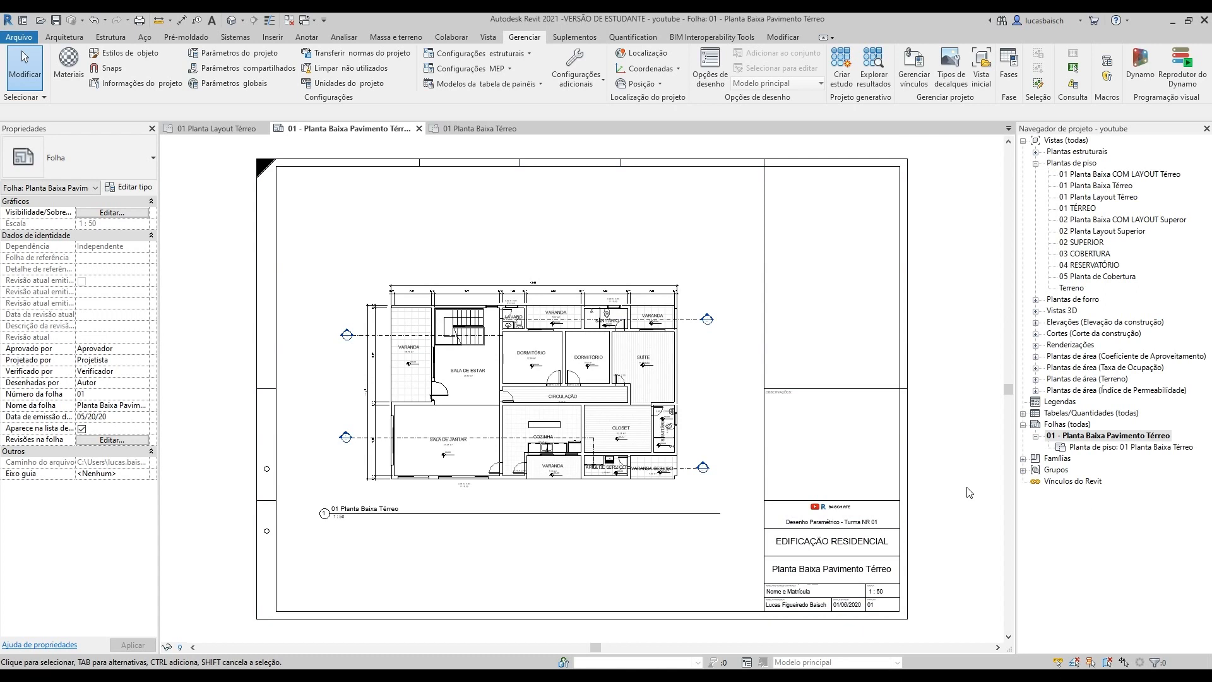
scroll(766, 362, "up", 3)
scroll(766, 362, "down", 3)
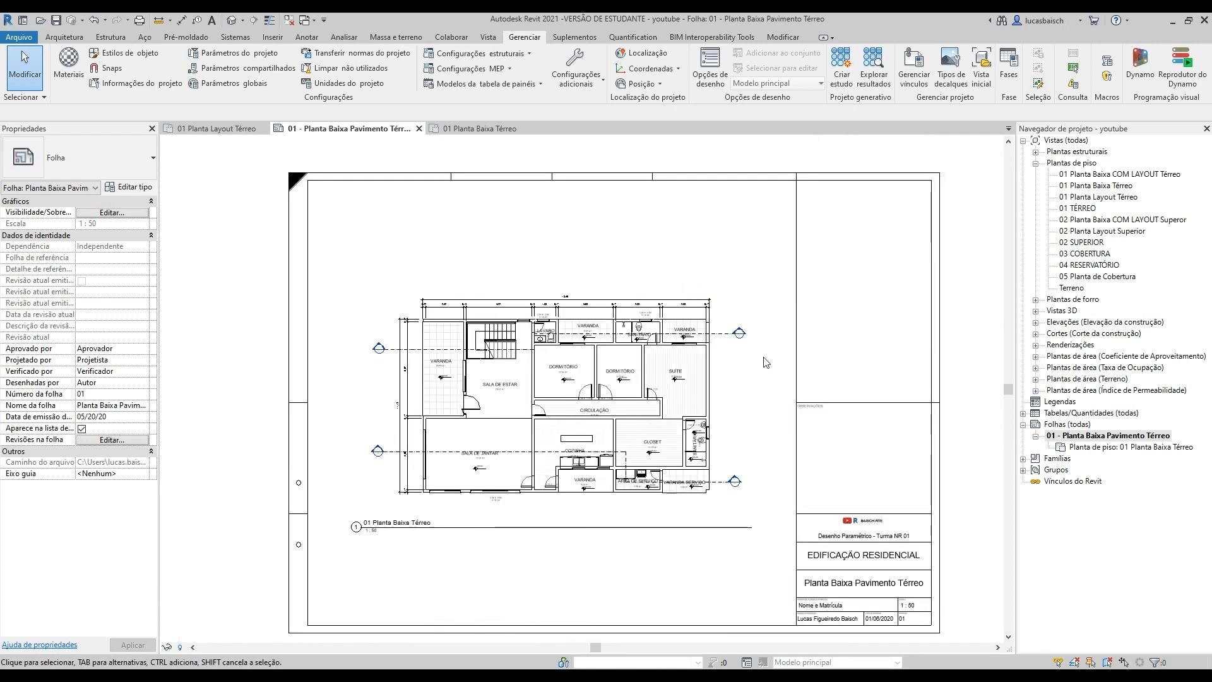
middle_click(763, 358)
middle_click(764, 357)
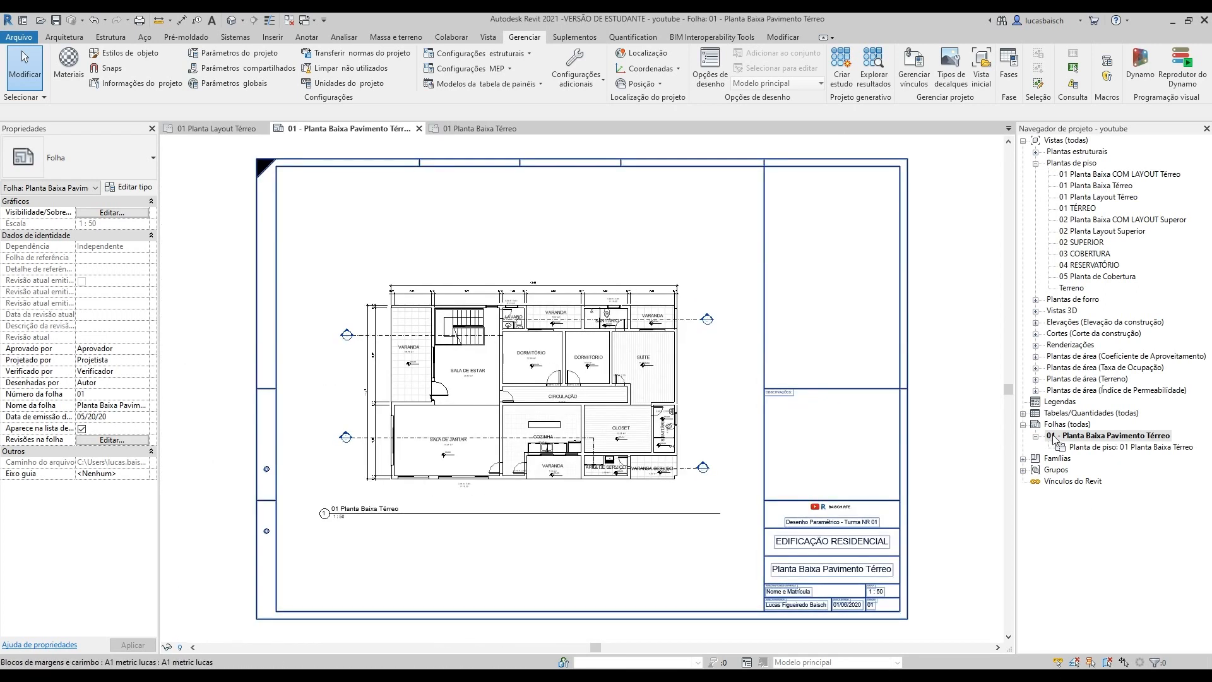
Step: Create a new sheet with the A1 metric lucas title block
left_click(1036, 436)
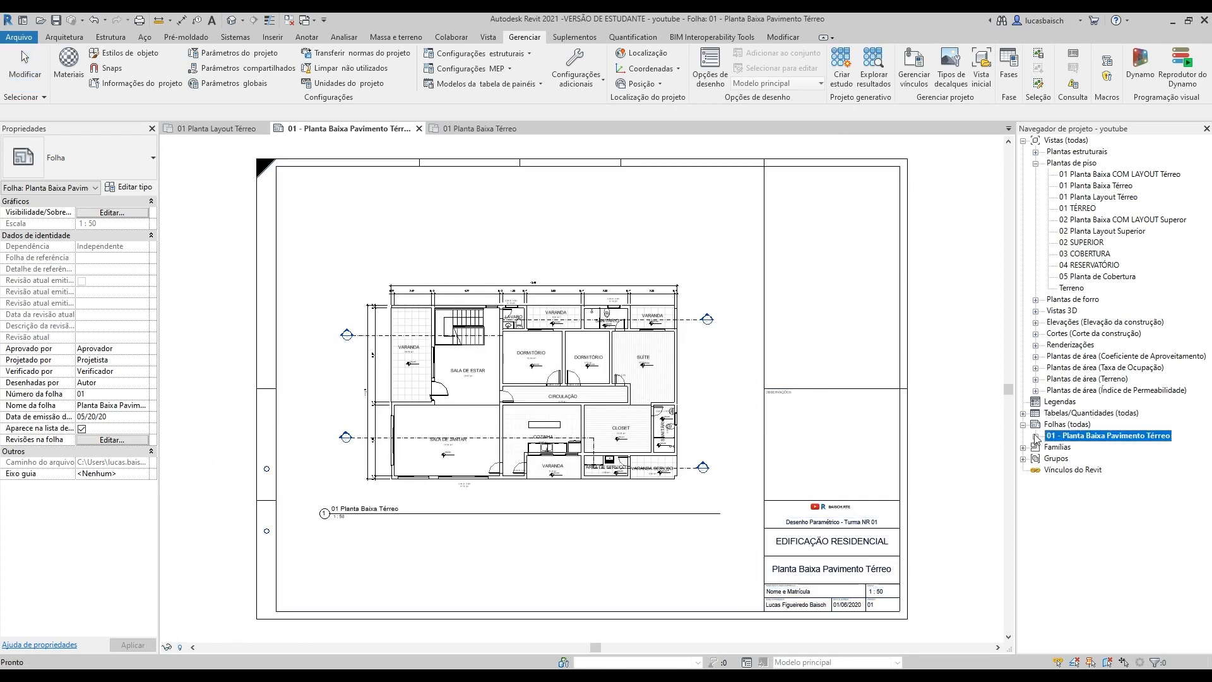
left_click(1077, 429)
right_click(1077, 430)
left_click(1099, 435)
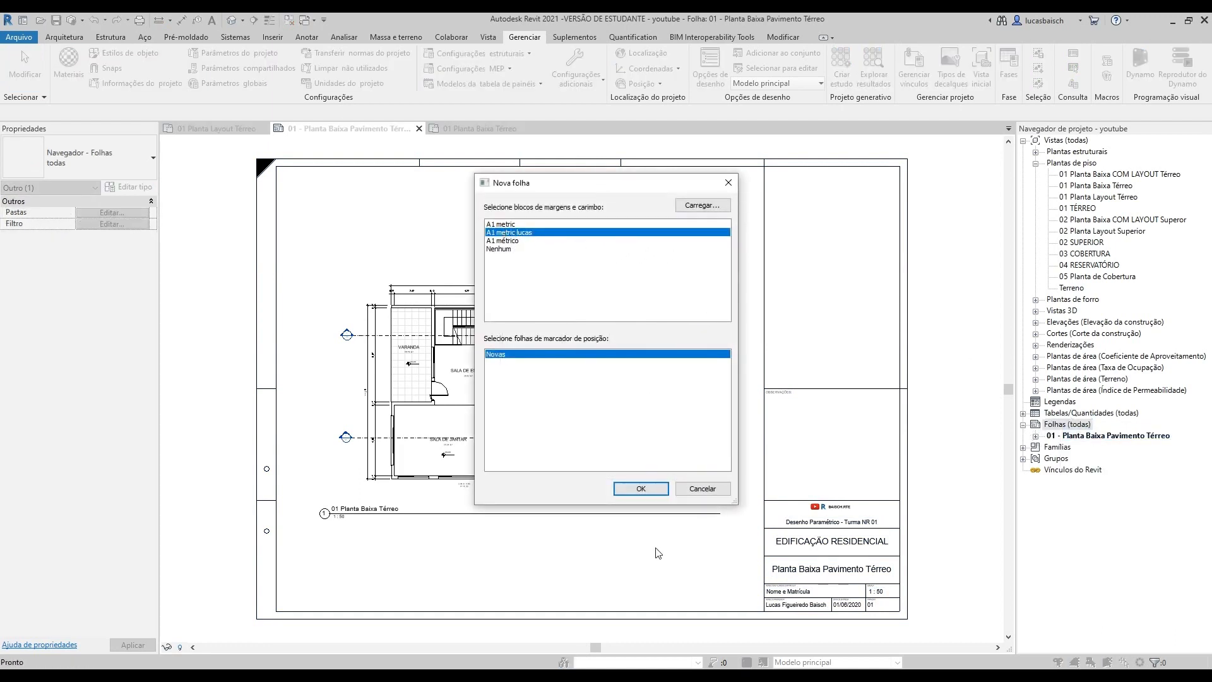
left_click(652, 489)
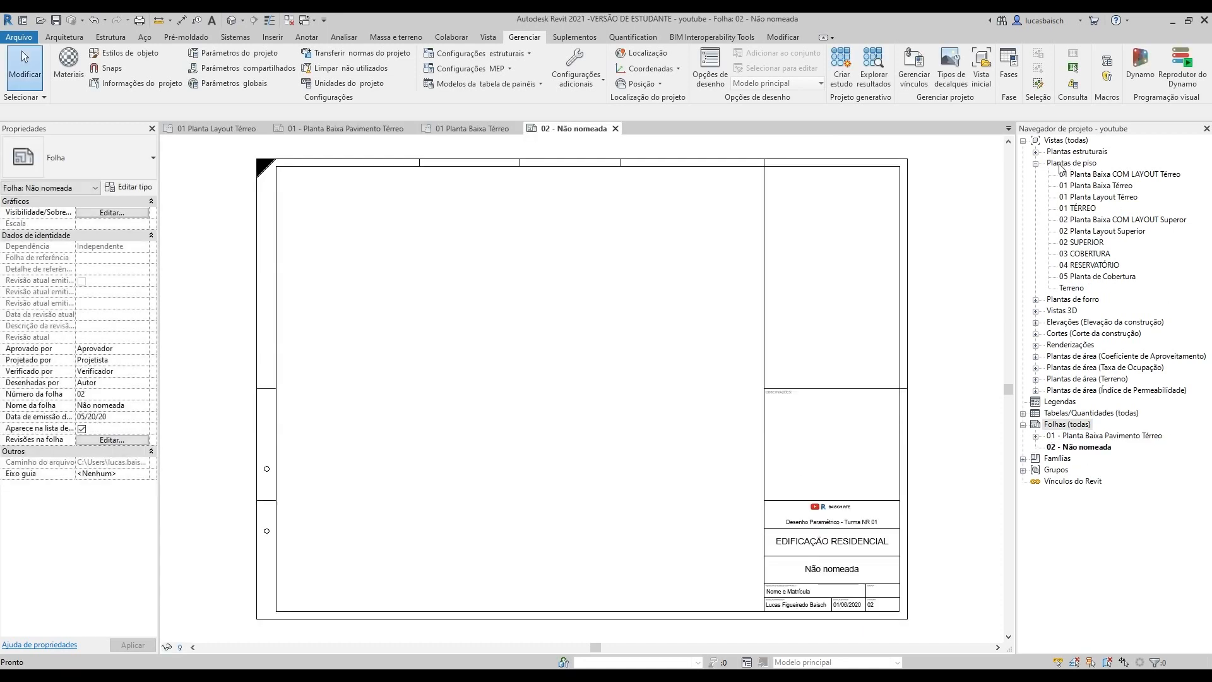
Step: Place section view AA in the upper part of the new sheet 02
double_click(1073, 333)
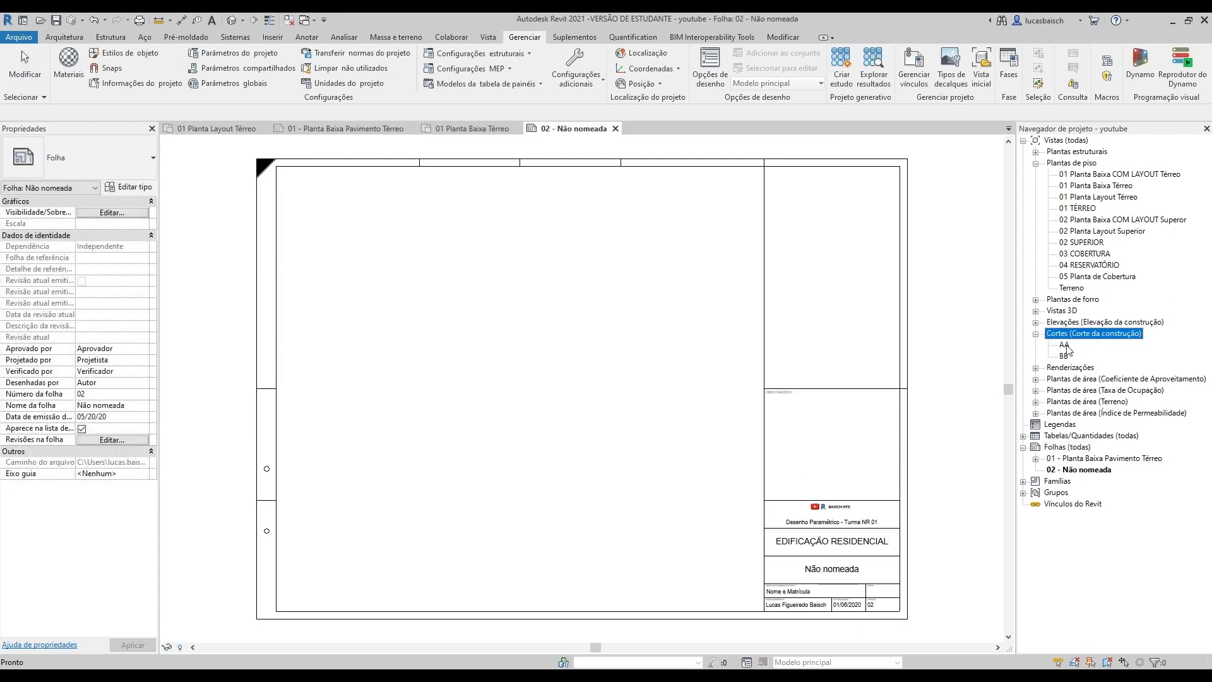
left_click(1064, 345)
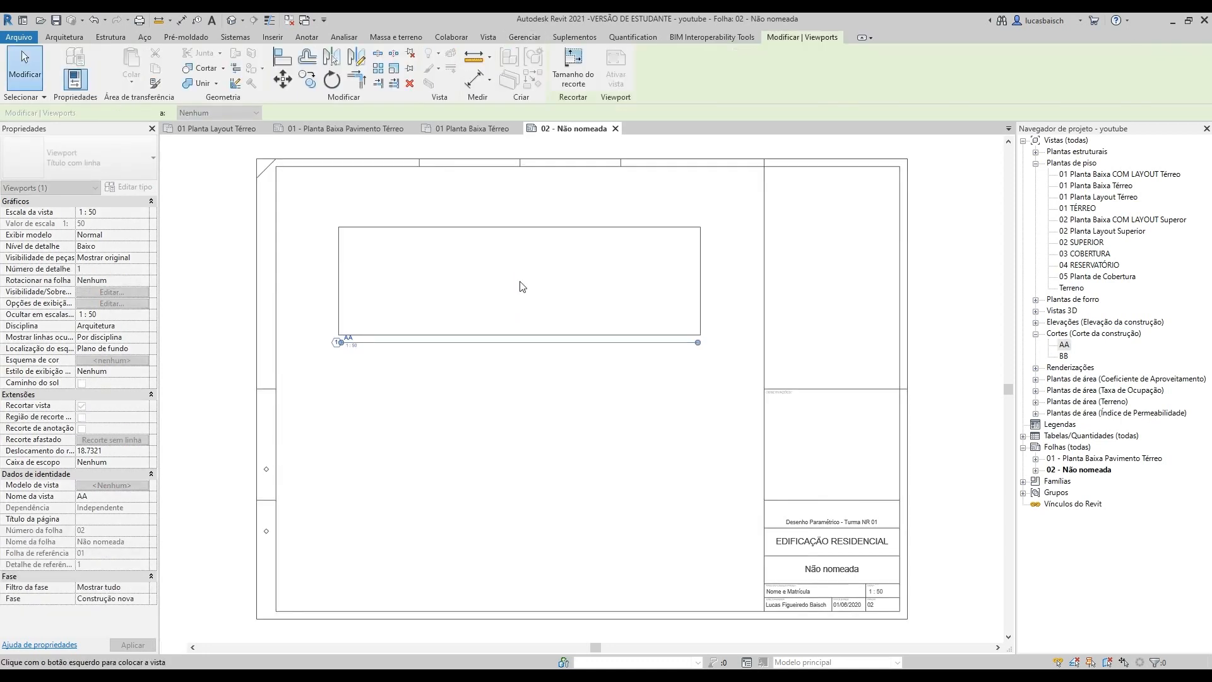
left_click(520, 283)
Step: Show section AA's marker in the 01 Planta Baixa Térreo view and renumber sheet 02 as 06
left_click(479, 129)
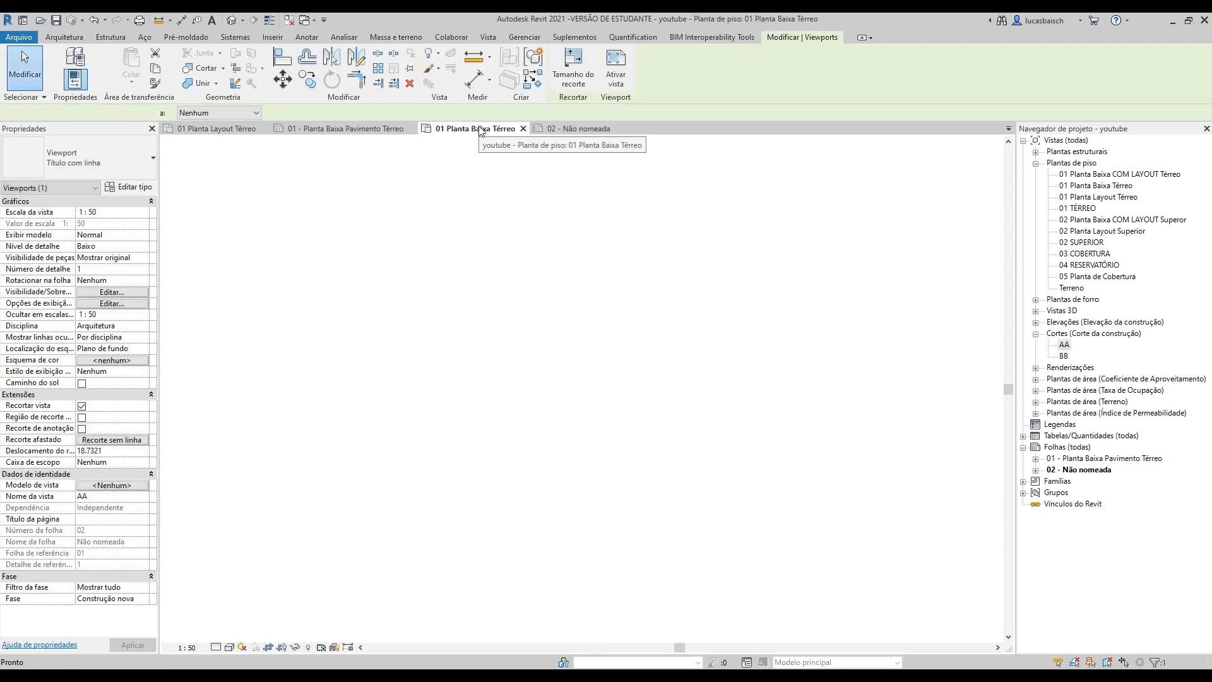
scroll(384, 165, "up", 4)
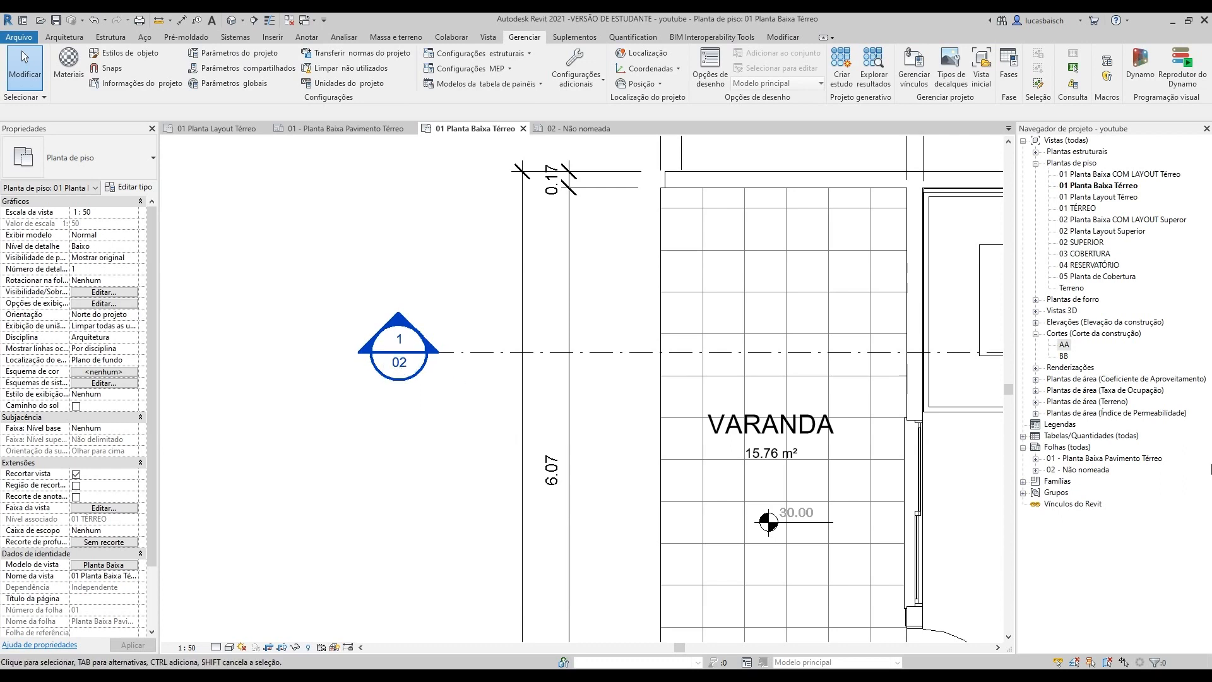
right_click(1082, 467)
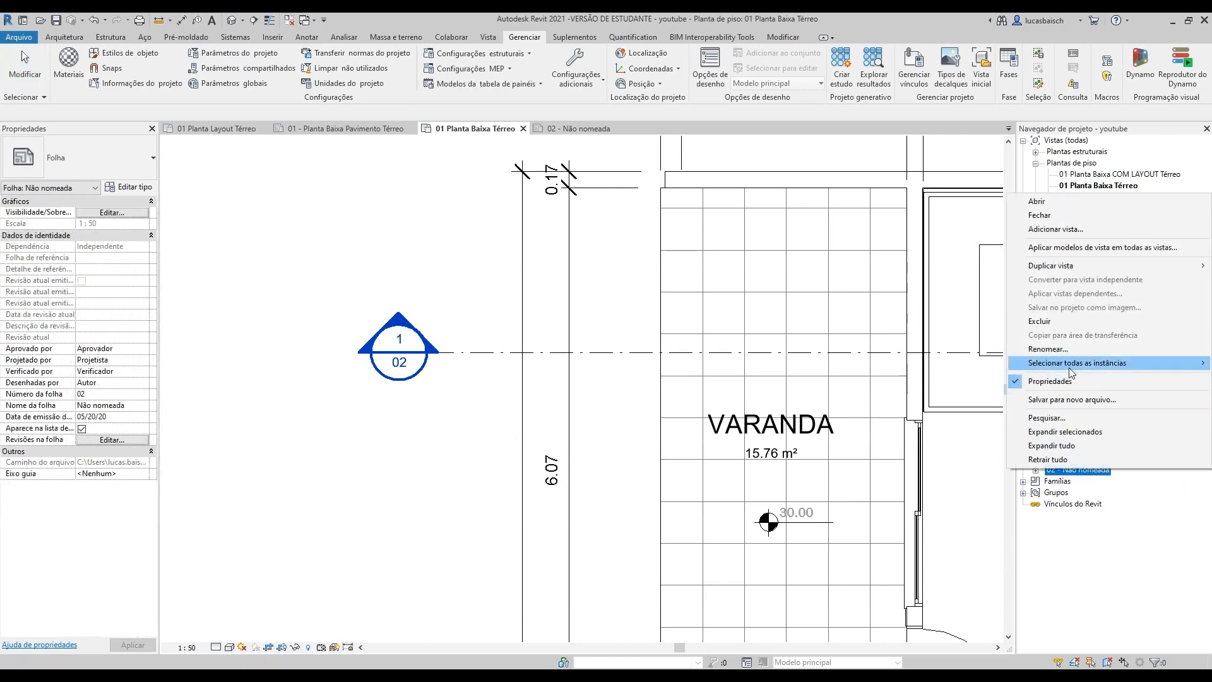
left_click(1072, 348)
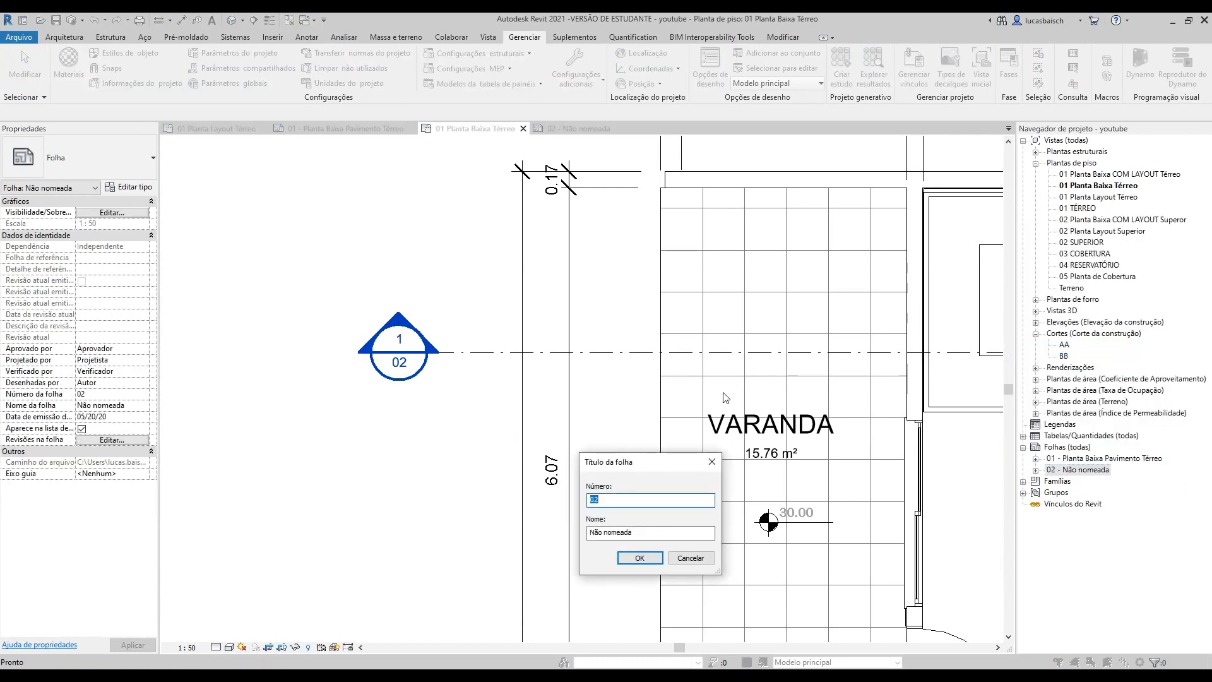
type("0")
left_click(641, 559)
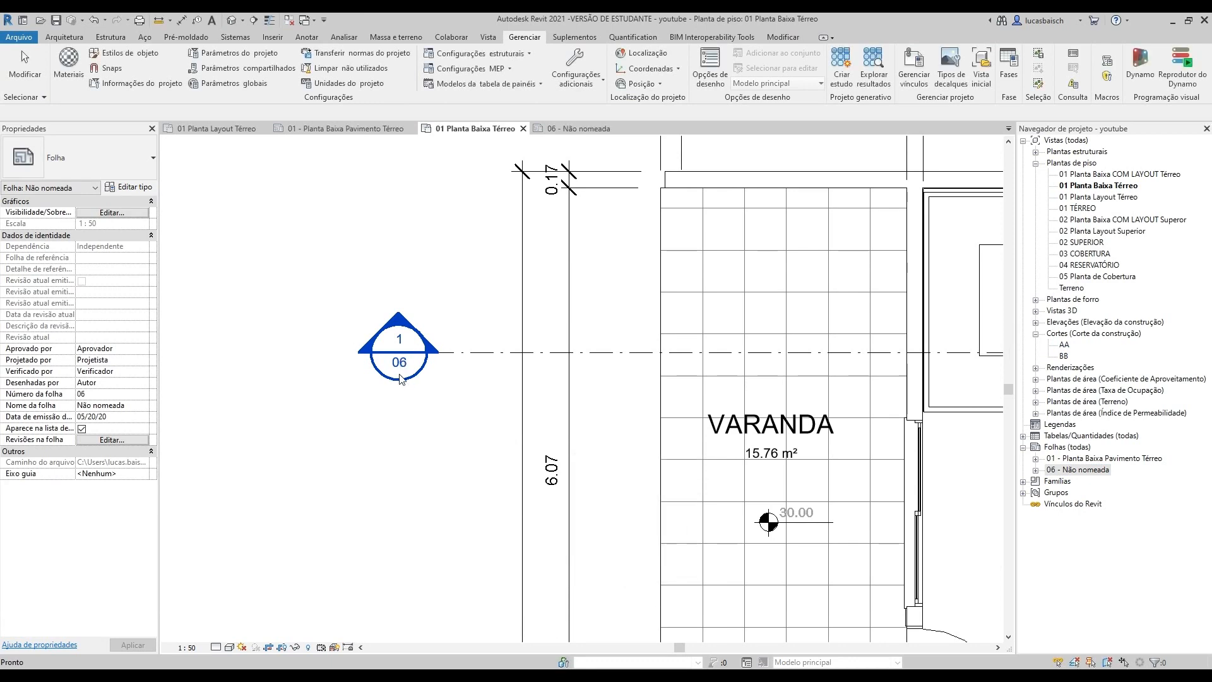
left_click(450, 326)
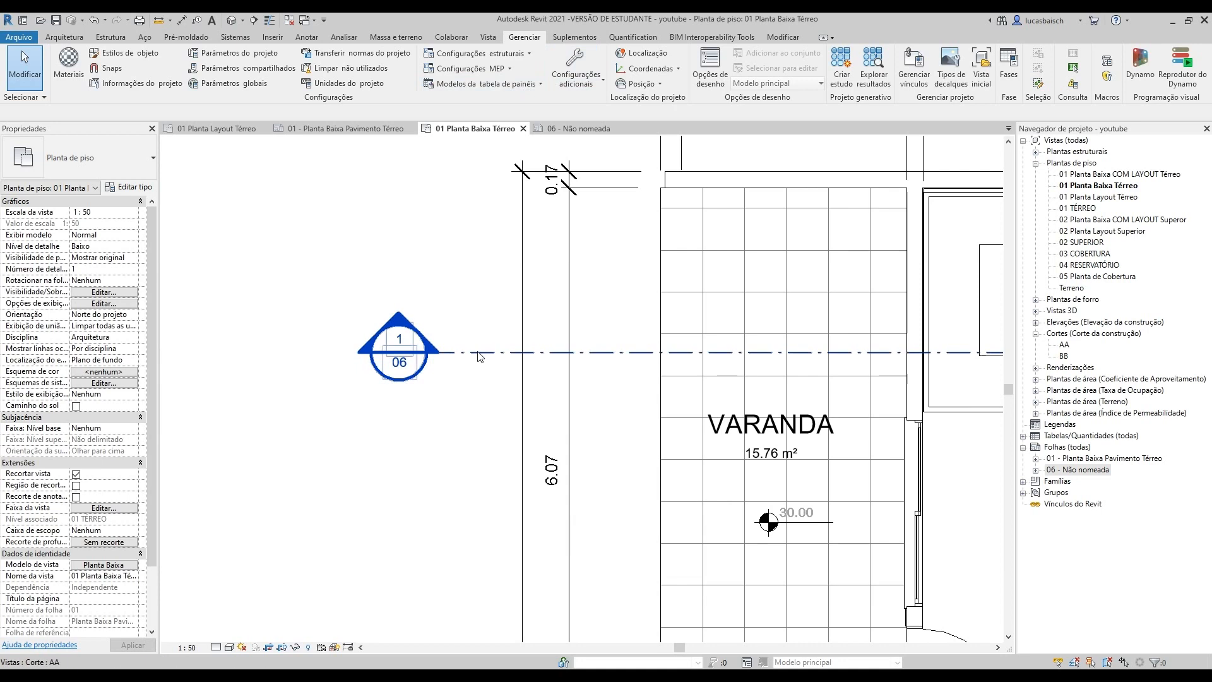
Step: Set the detail number of the section AA marker to AA in the ground floor plan
left_click(445, 352)
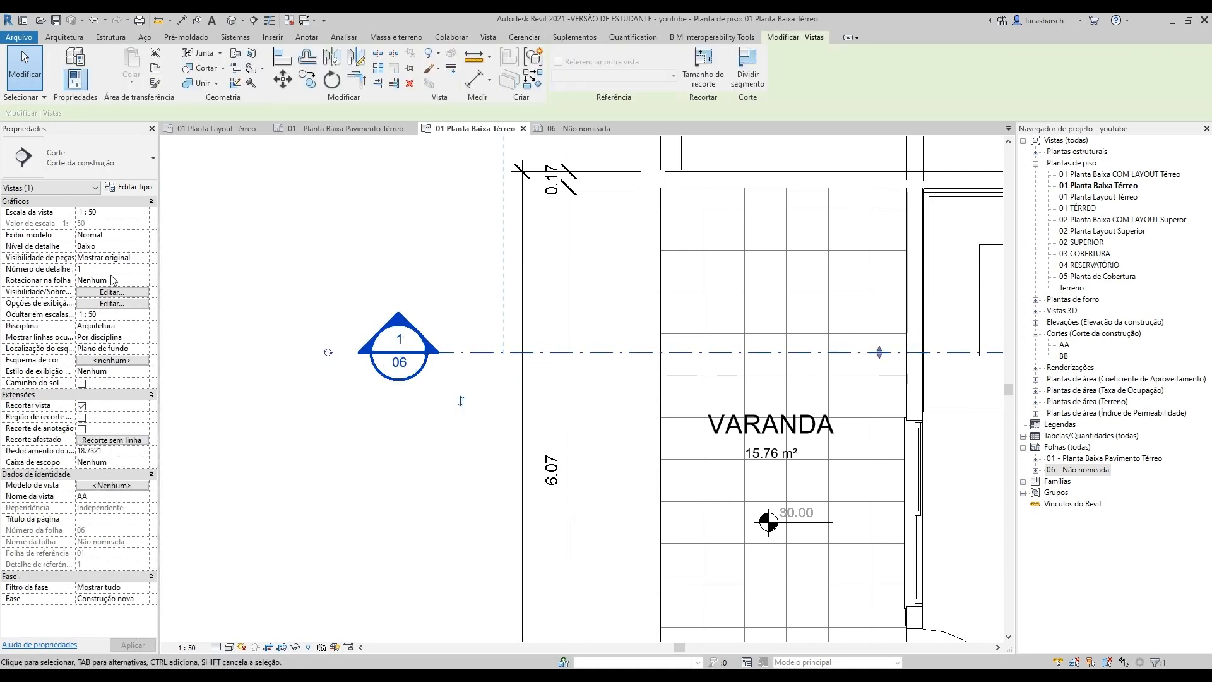
left_click(471, 363)
left_click(482, 351)
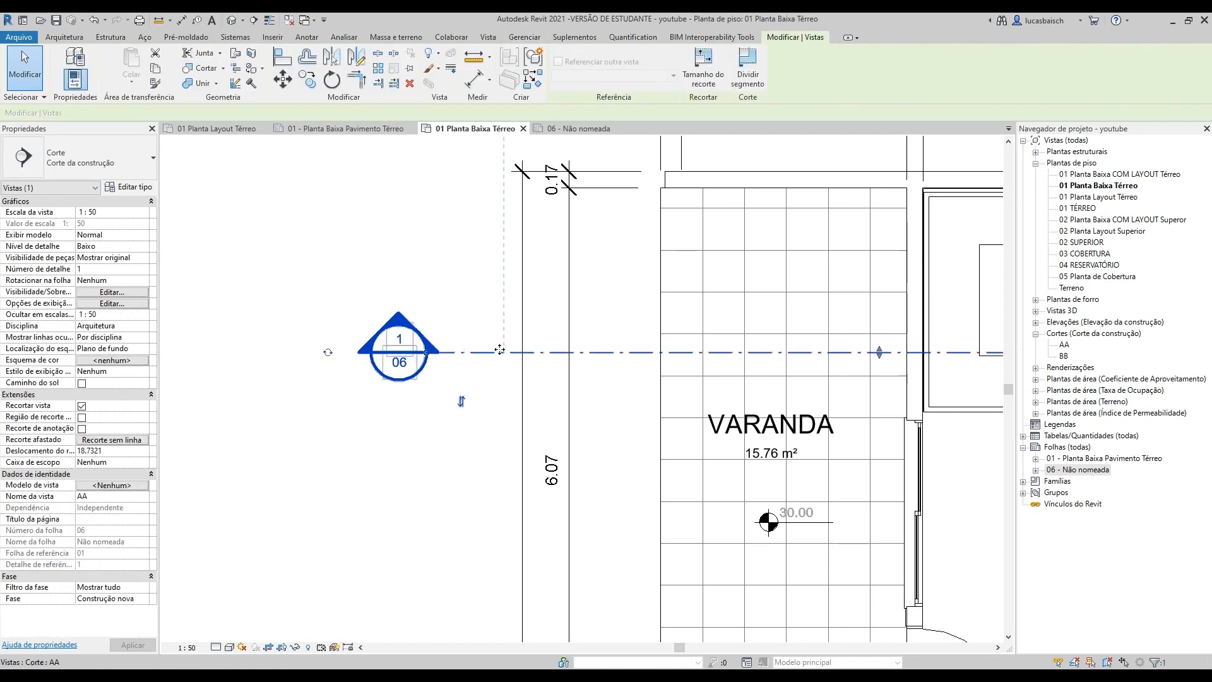
left_click(108, 269)
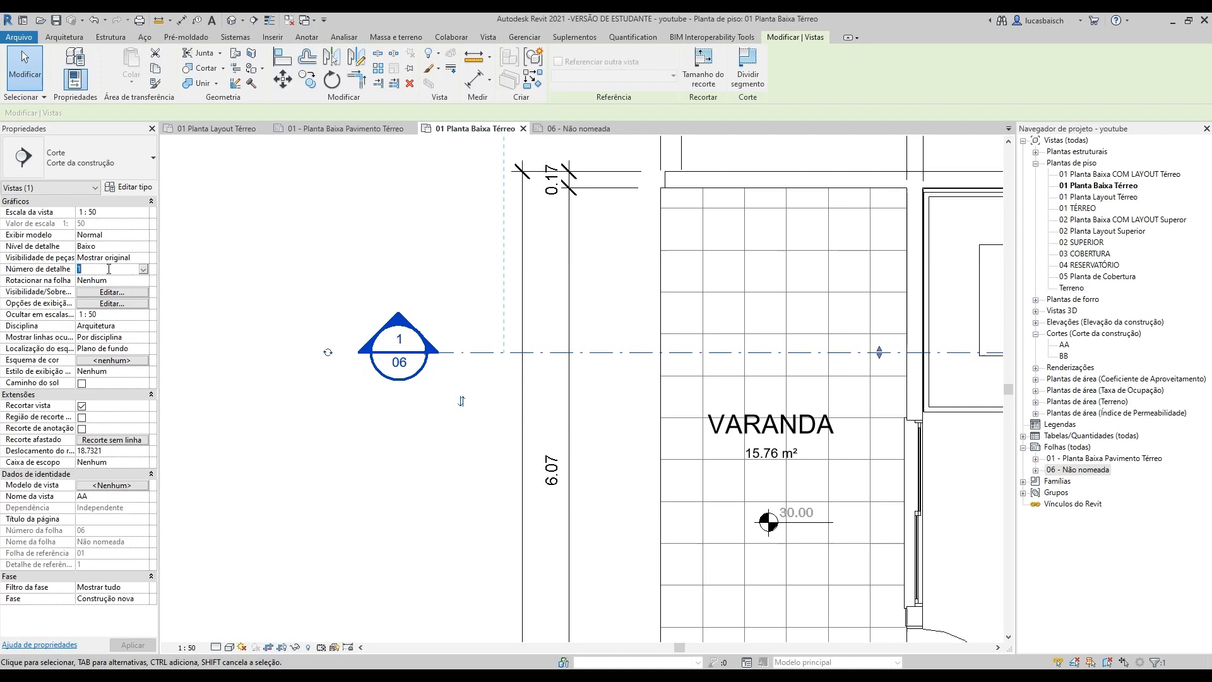
type("a")
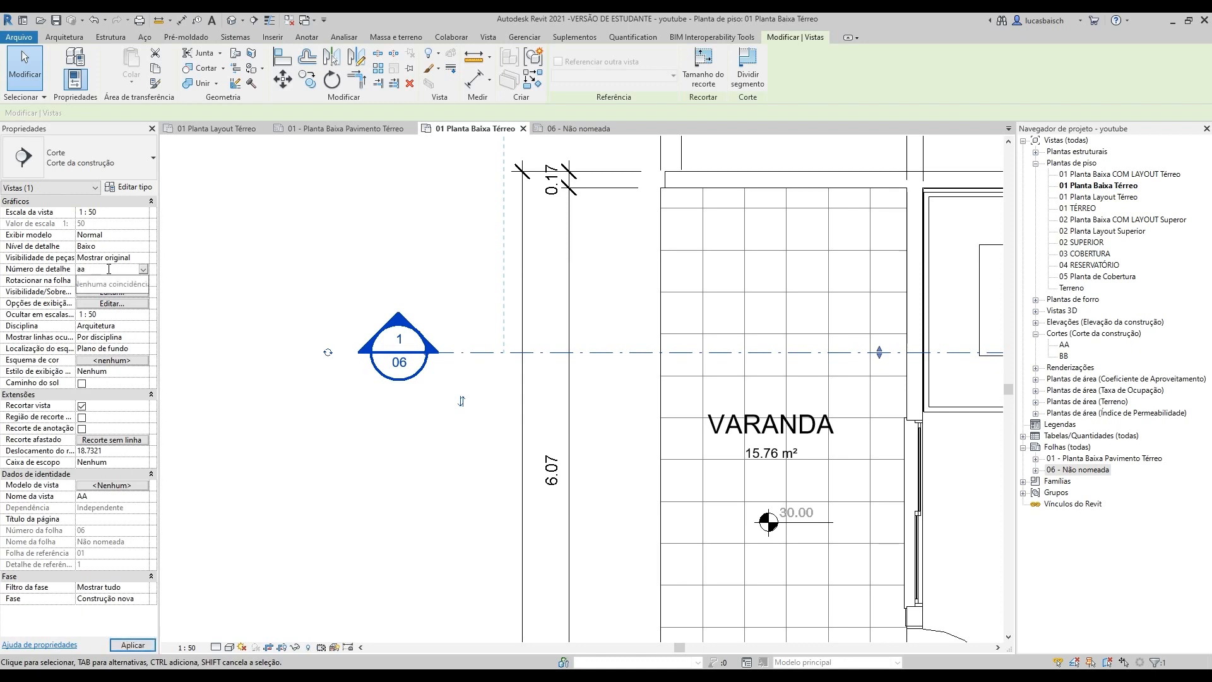
type("A")
key("Return")
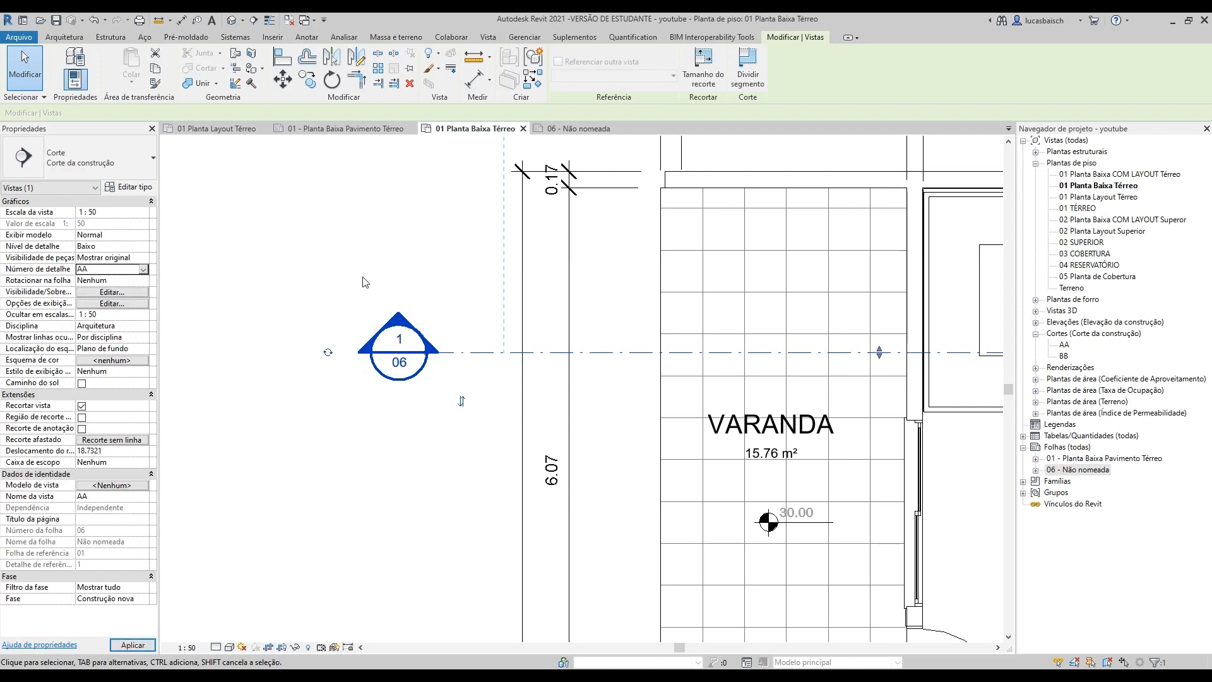
left_click(476, 275)
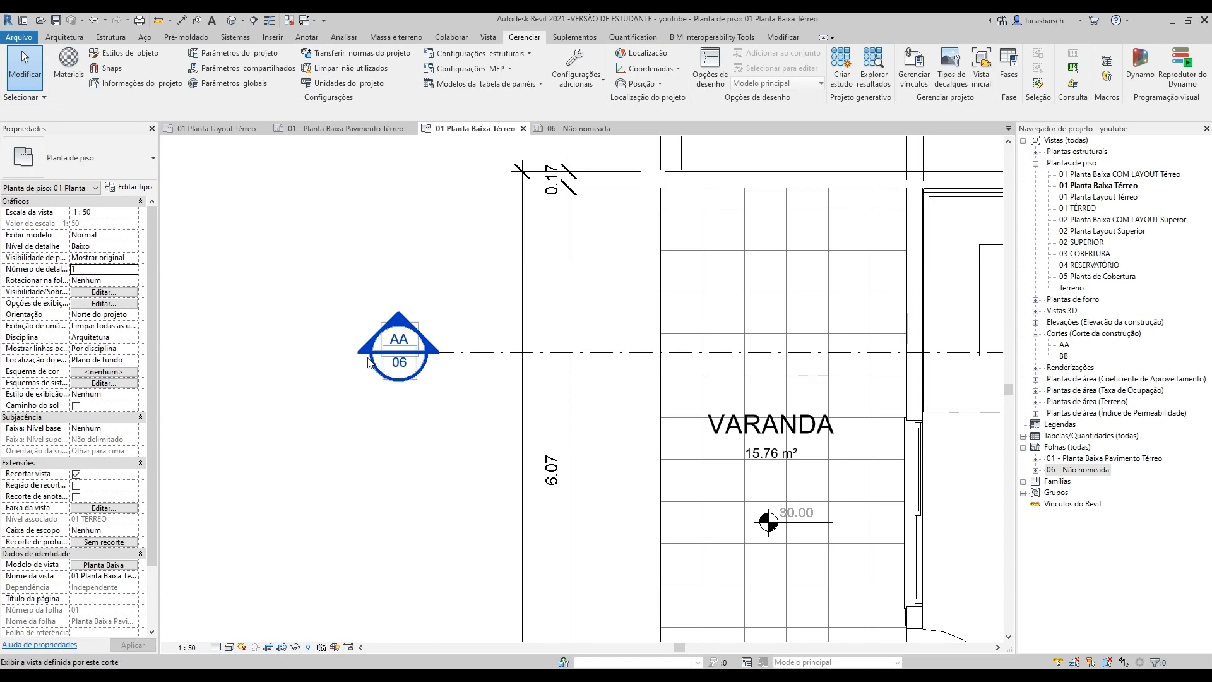
Step: Examine section AA's marker at its opposite end and the other section's marker beside the service veranda
scroll(368, 361, "down", 5)
scroll(877, 334, "up", 5)
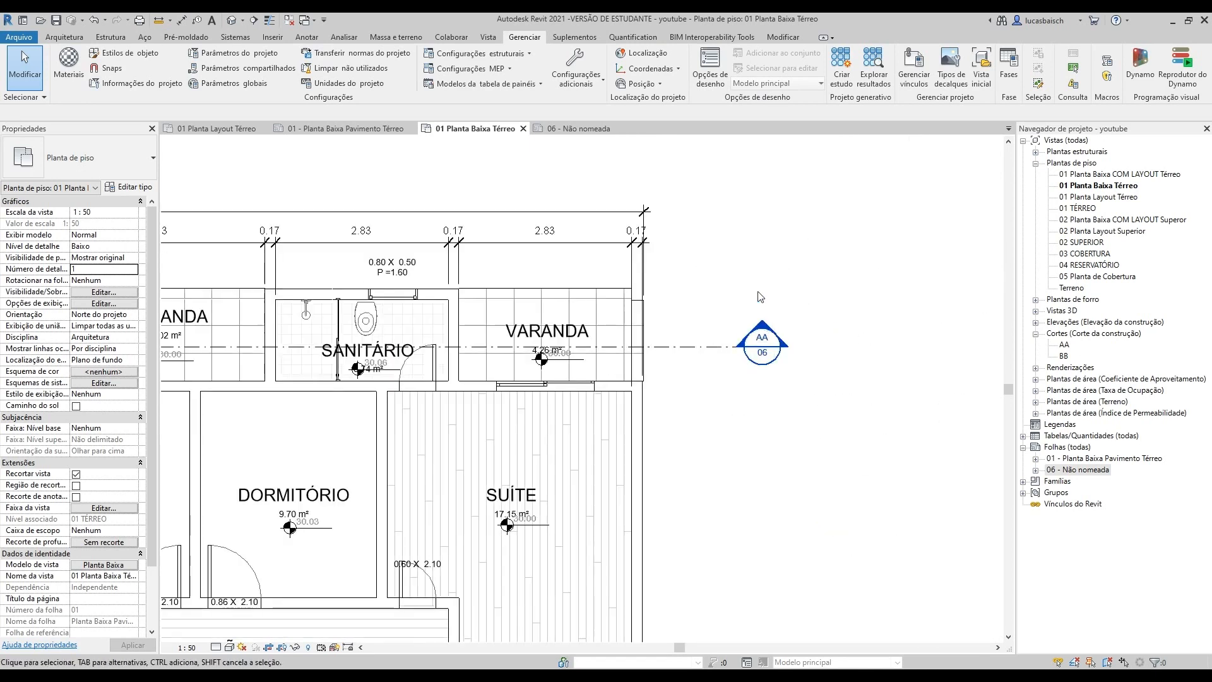
middle_click_drag(738, 547, 767, 378)
middle_click_drag(778, 558, 808, 176)
scroll(763, 373, "up", 2)
left_click(753, 382)
key("Escape")
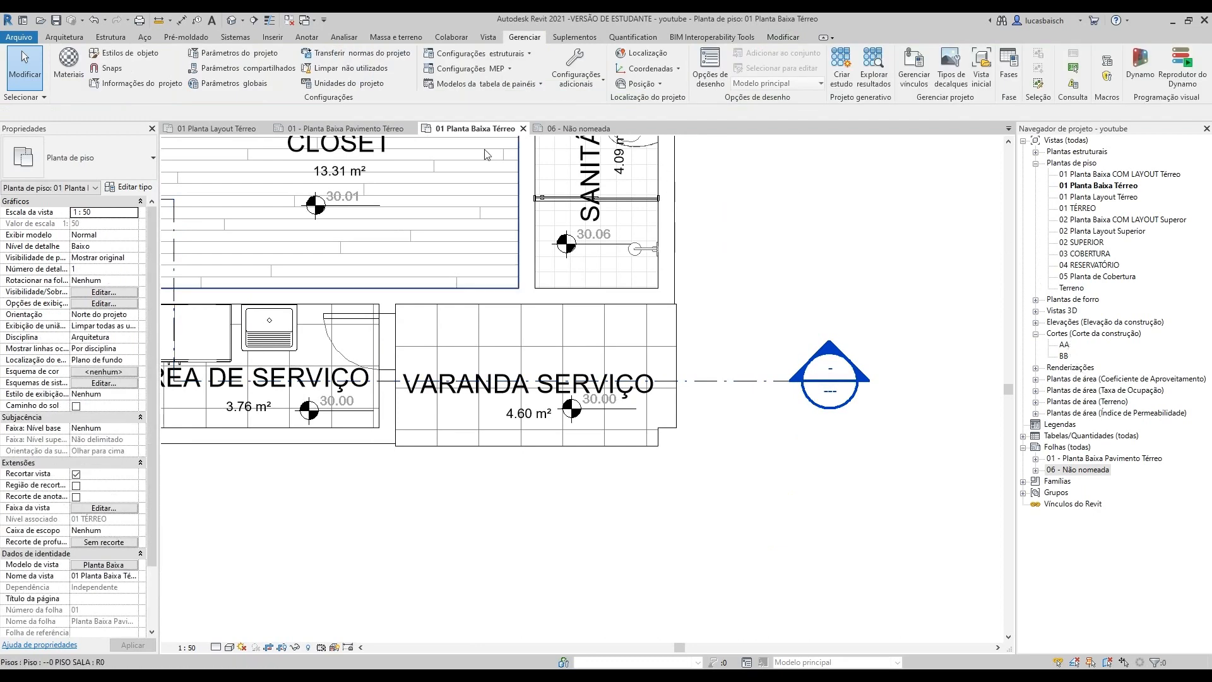
Step: Place section view BB on sheet 06, aligned below section AA
left_click(571, 128)
left_click(1064, 356)
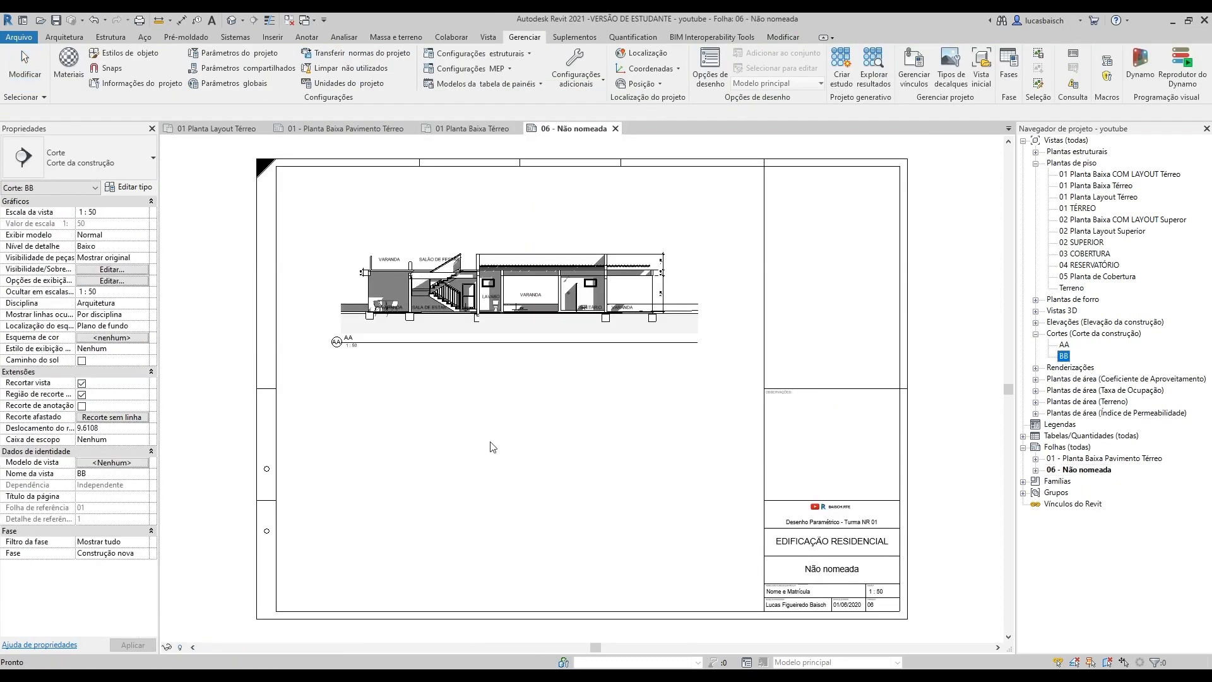
left_click(507, 448)
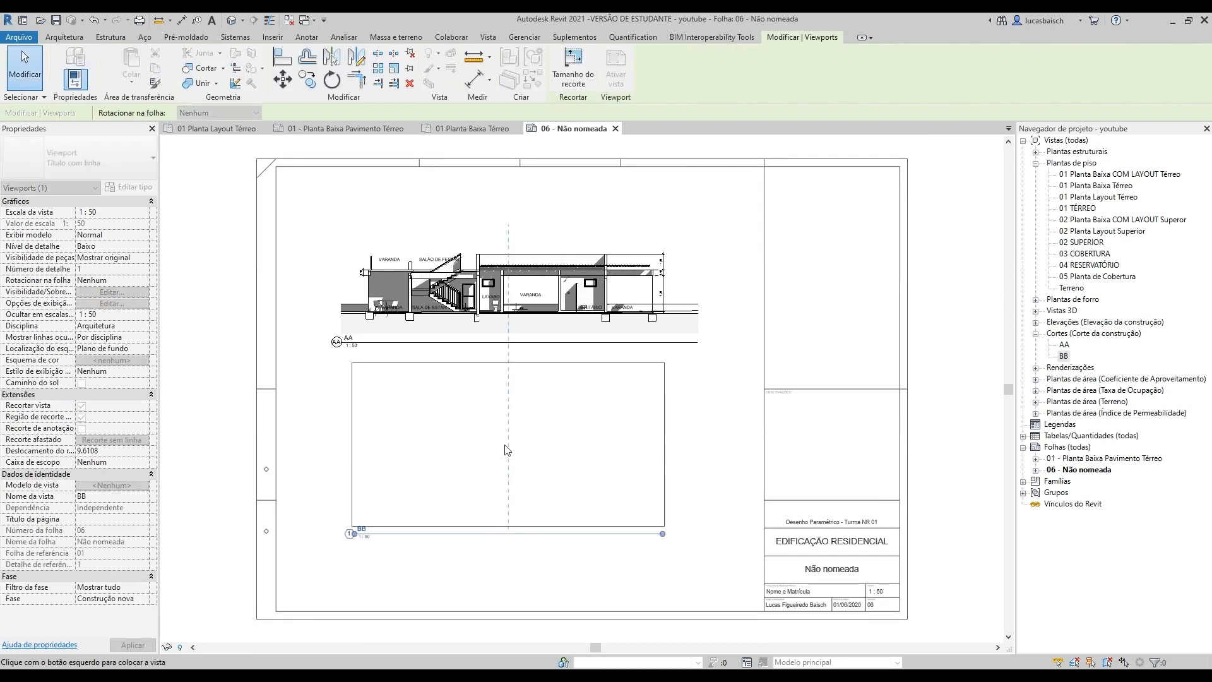
Step: Set the detail number of the section BB marker to BB in the 01 Planta Baixa Térreo view
left_click(472, 129)
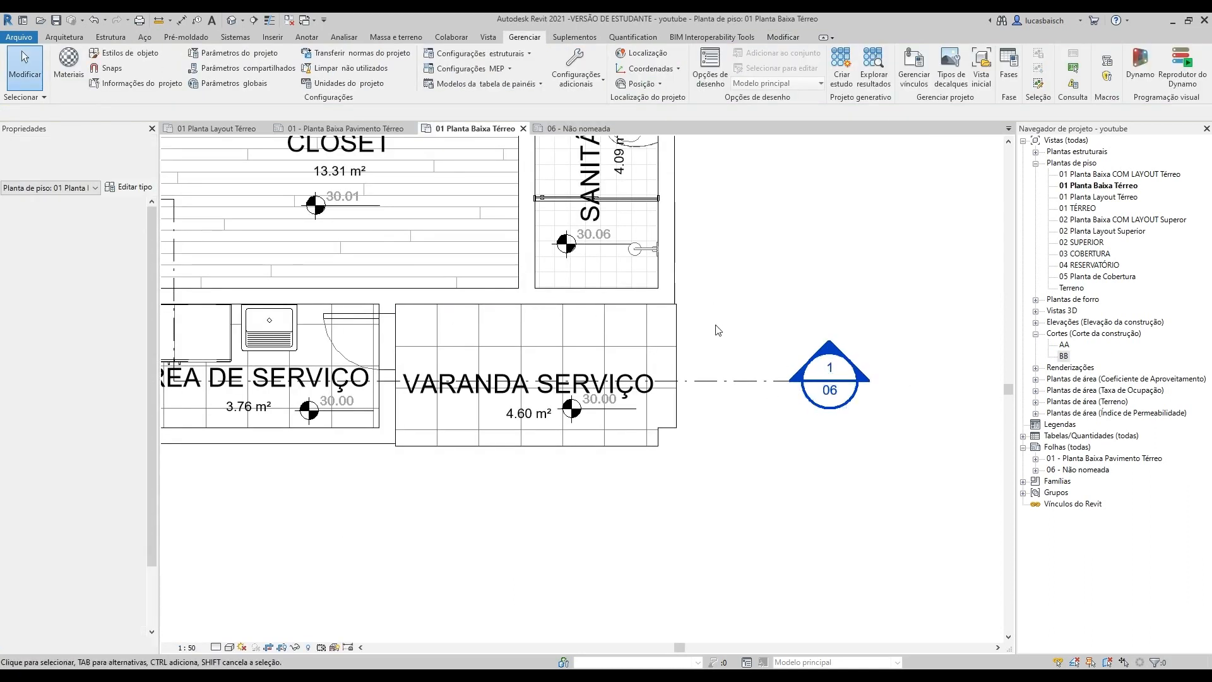
left_click(728, 381)
left_click(101, 268)
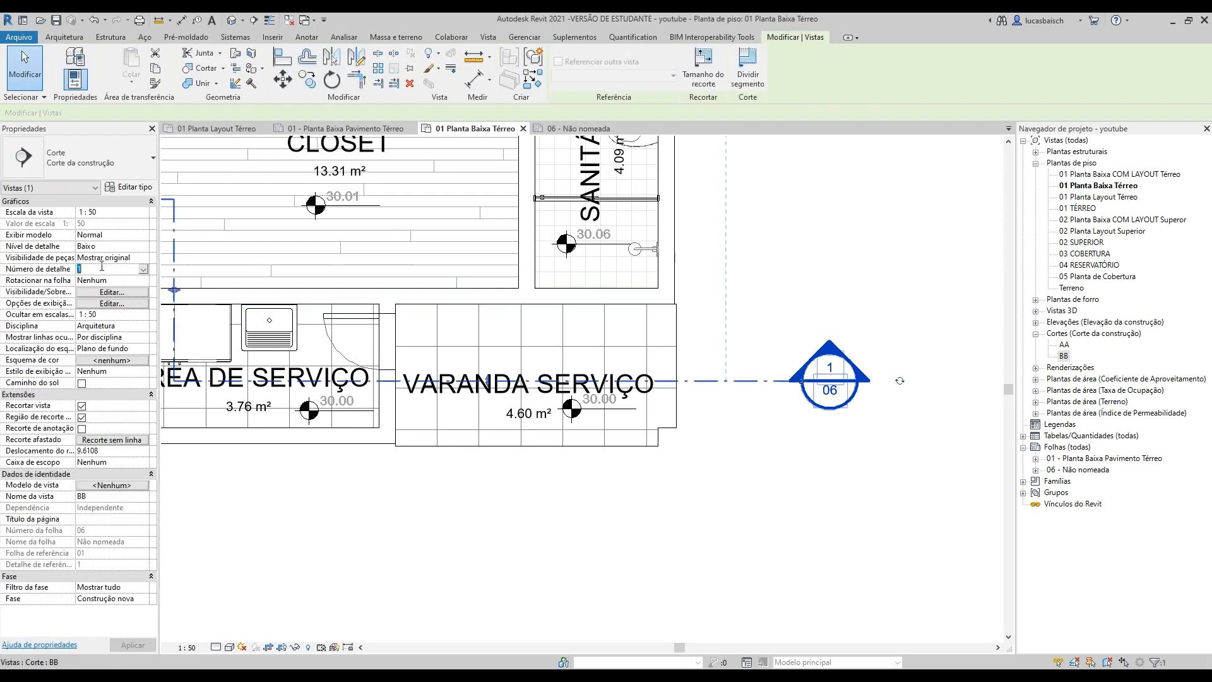
type("BB")
key("Return")
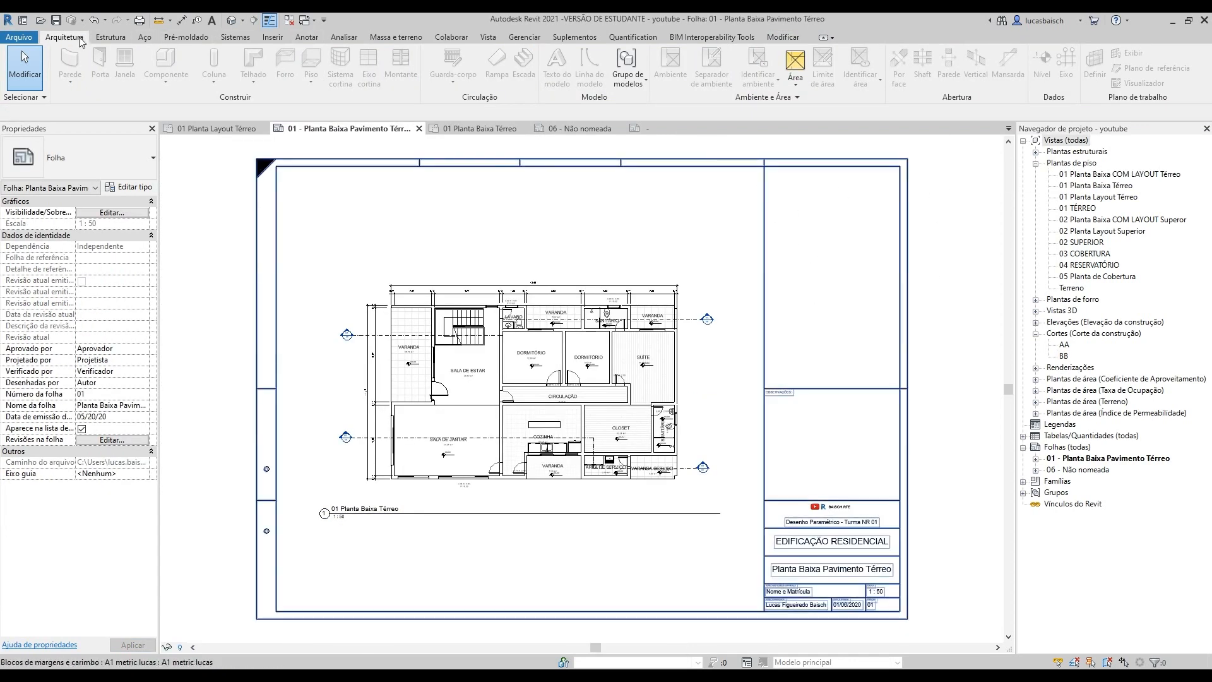
Step: Place the Flèche - 01 north arrow symbol on sheet 01, in the empty space above the observations area
left_click(307, 36)
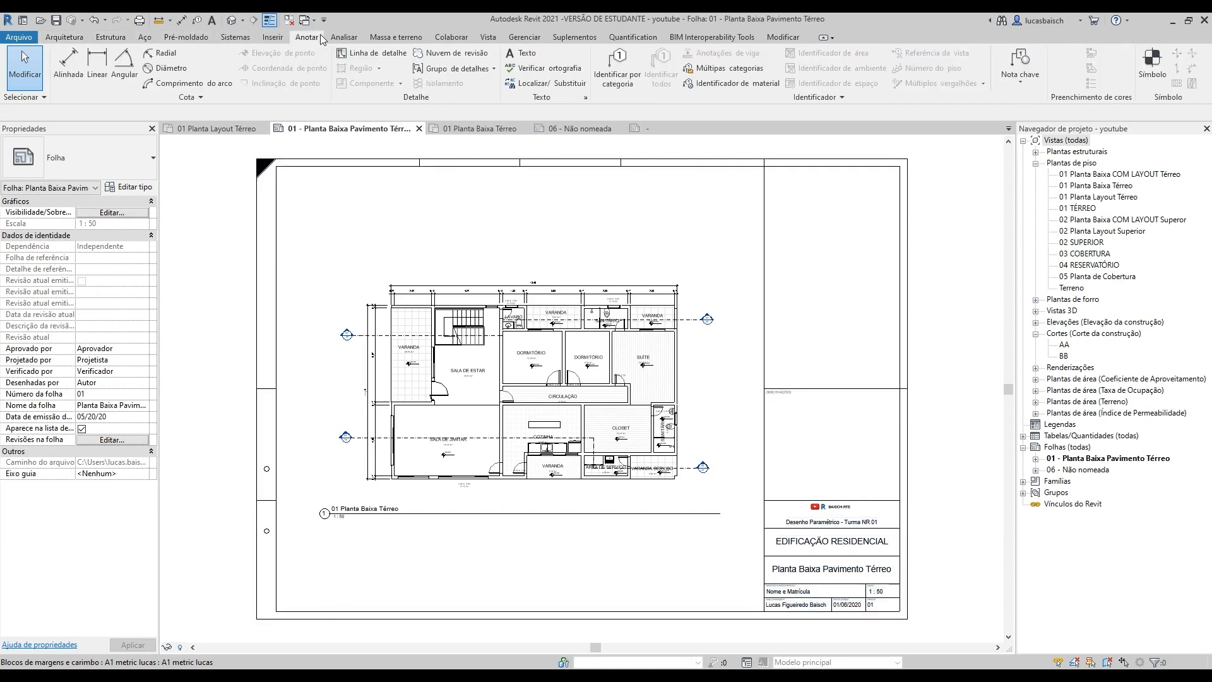
left_click(1152, 63)
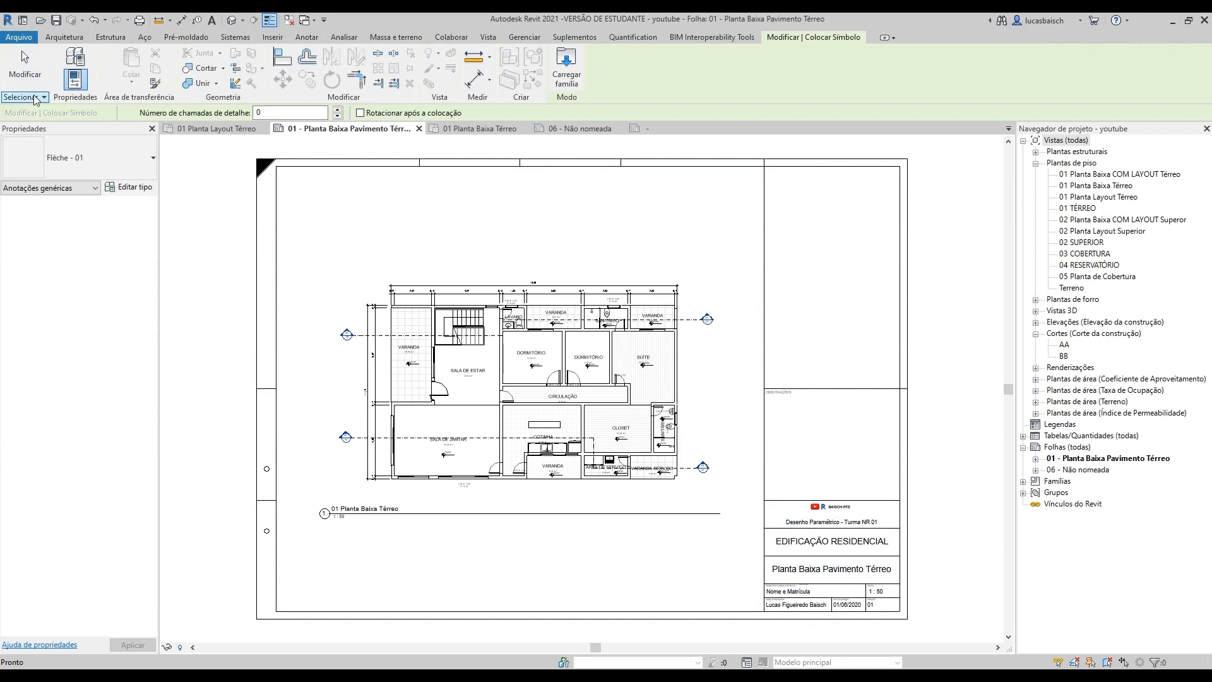
left_click(89, 148)
left_click(90, 146)
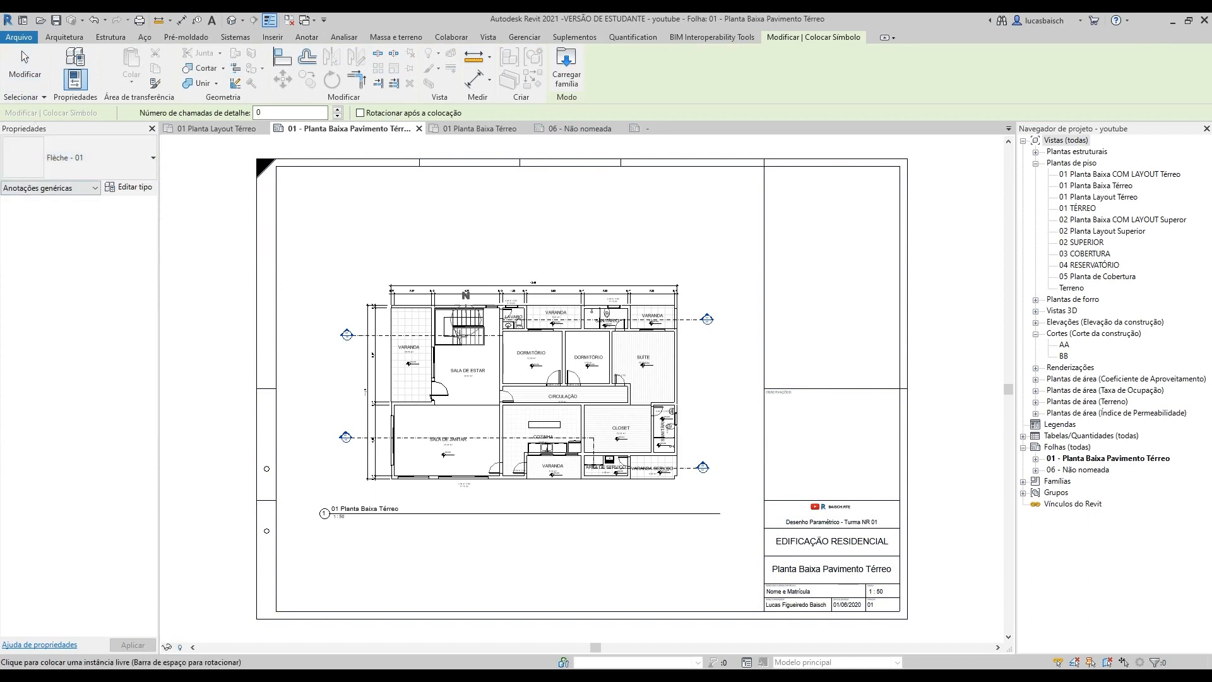
left_click(725, 271)
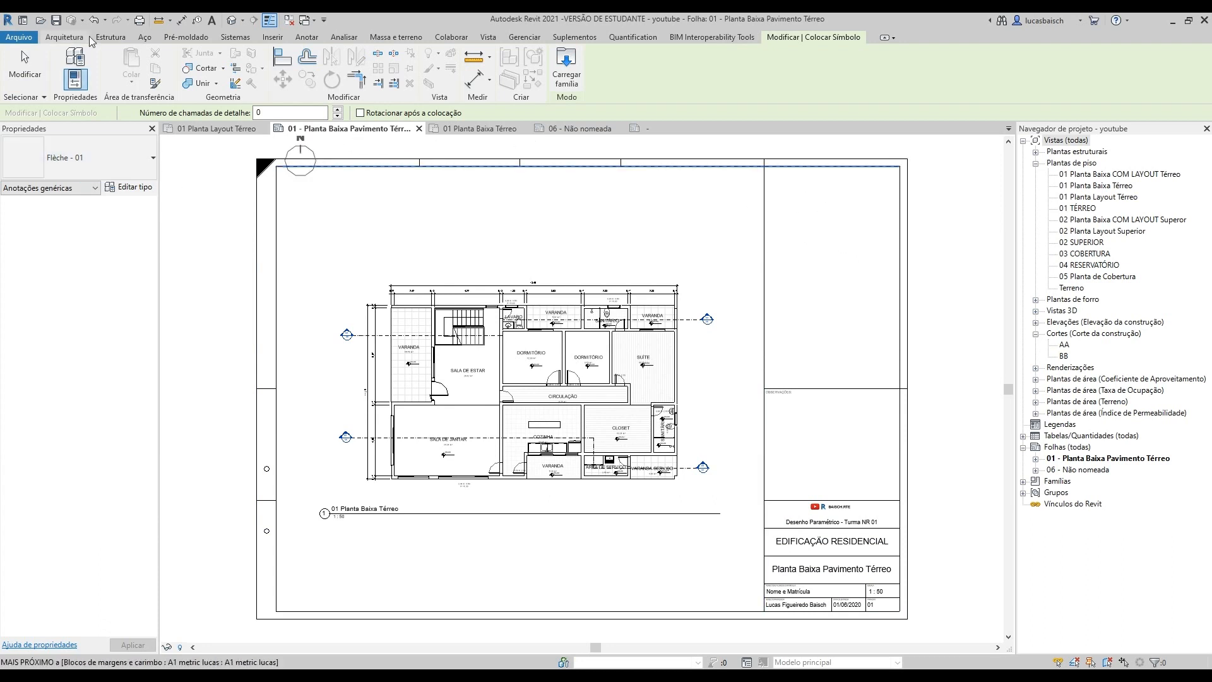
left_click(306, 36)
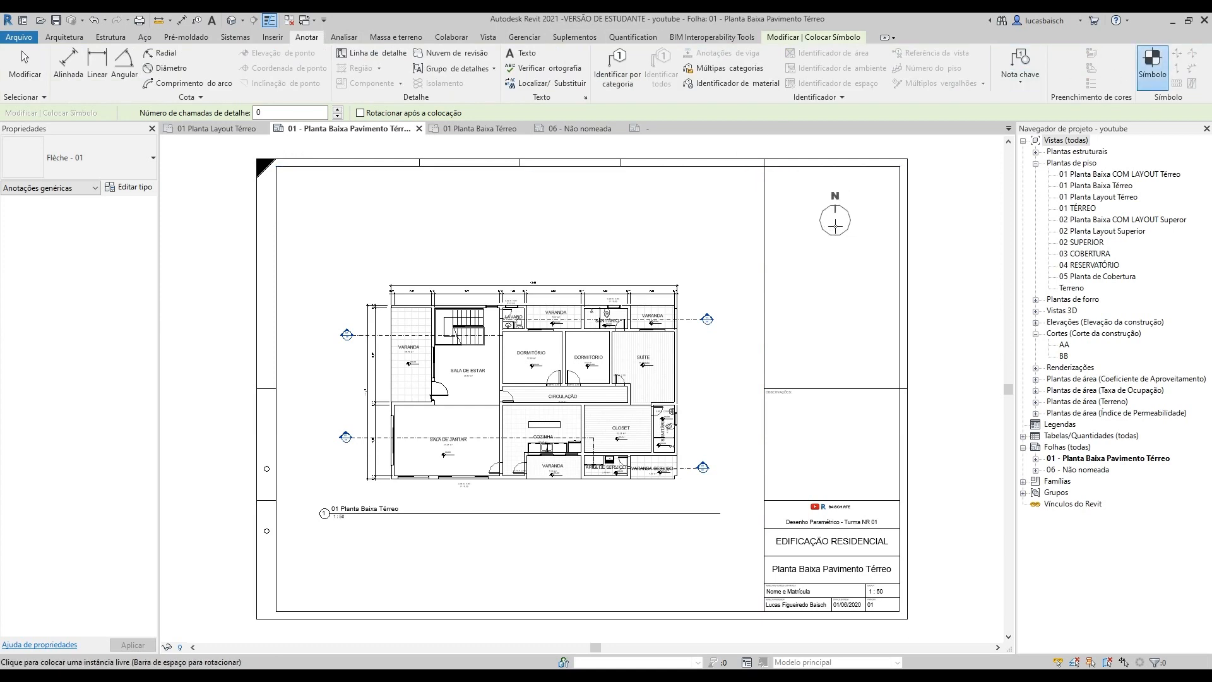
left_click(835, 225)
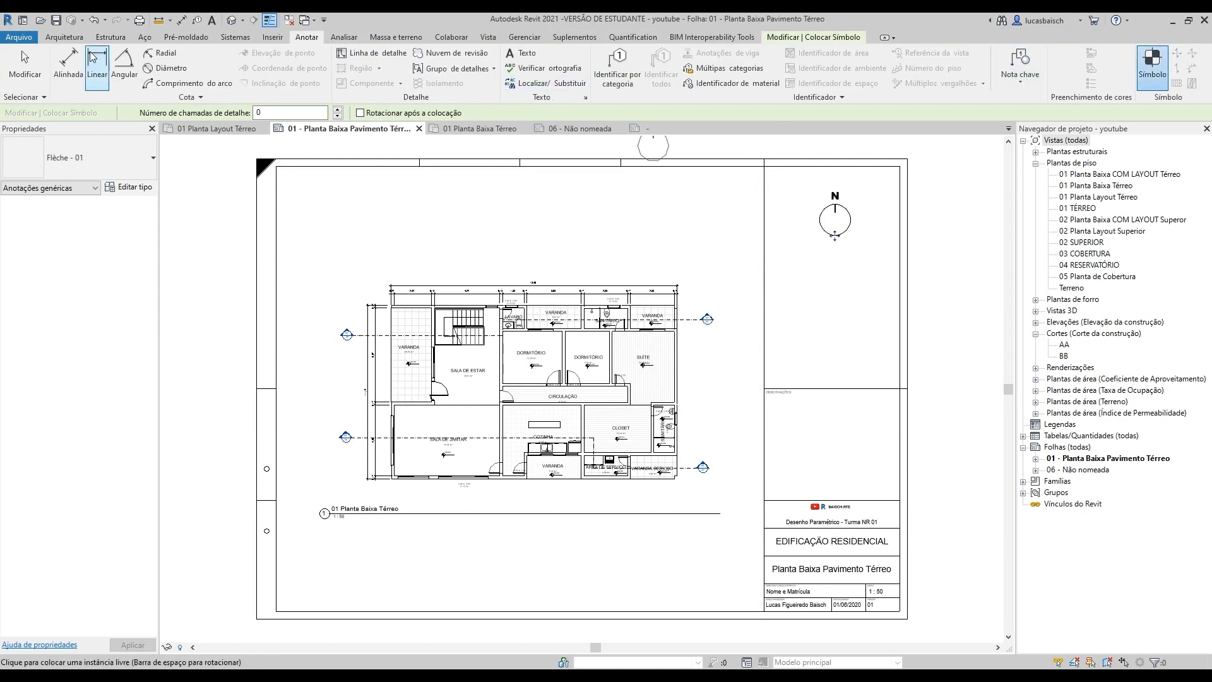
left_click(25, 63)
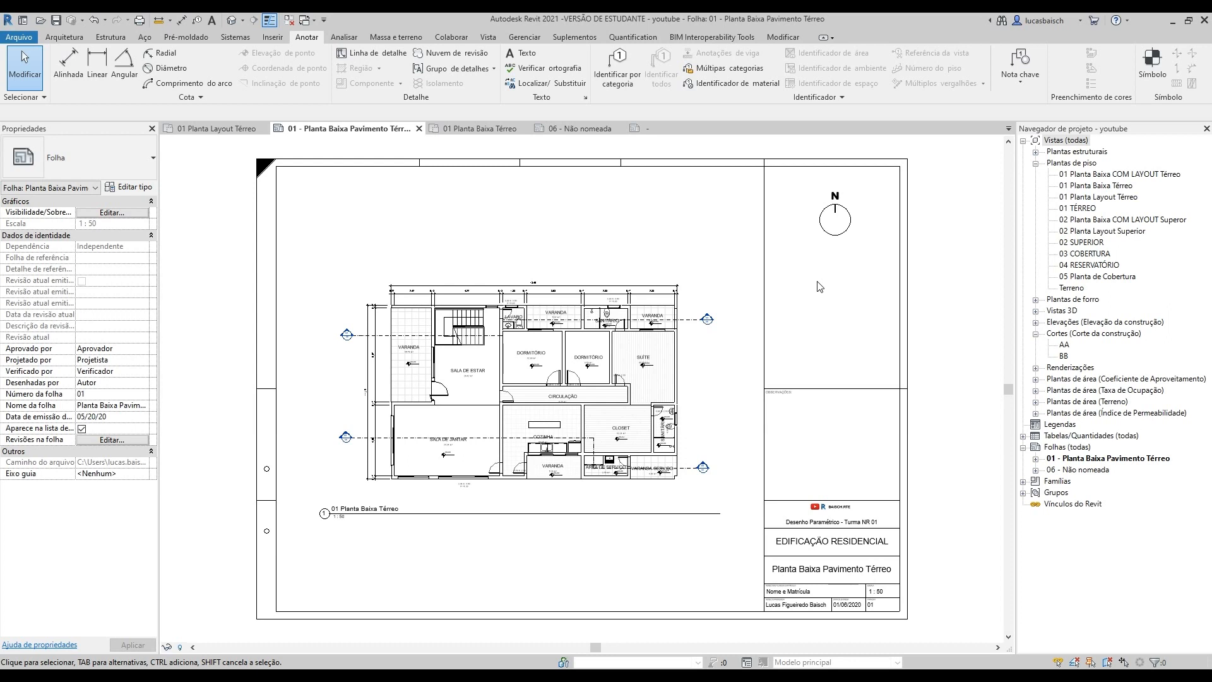
Step: Open the print settings for sheet 01 - Planta Baixa Pavimento Térreo
left_click(19, 38)
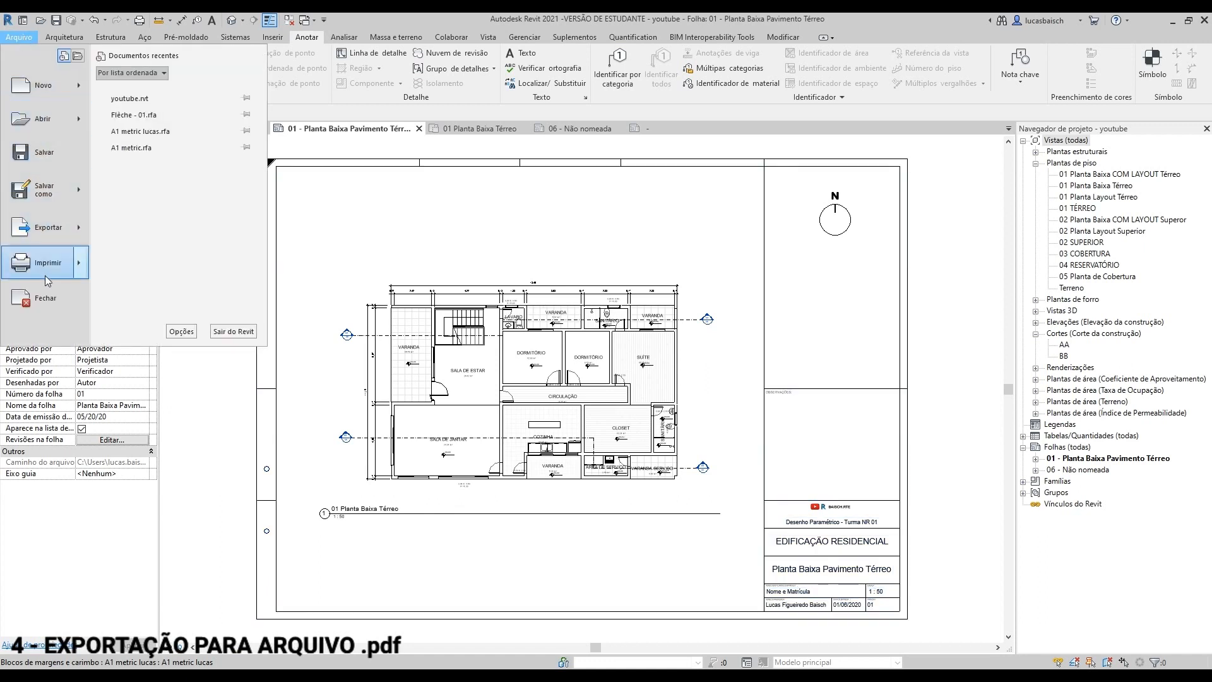
mouse_move(46, 271)
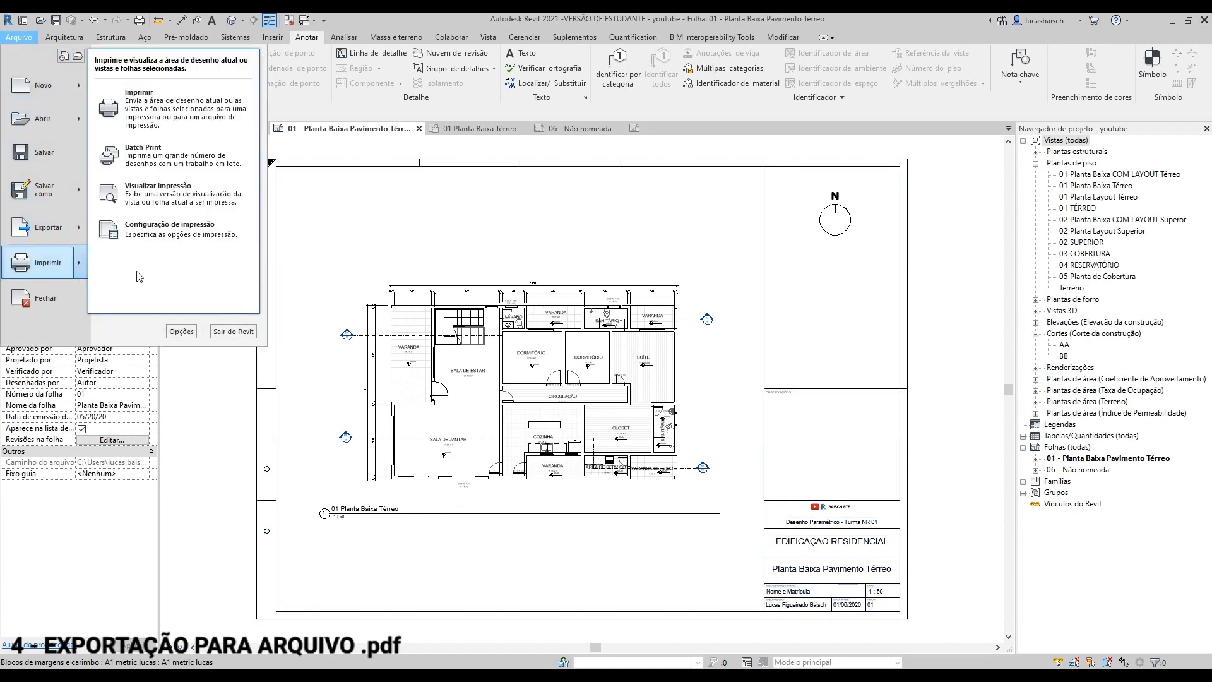
left_click(251, 107)
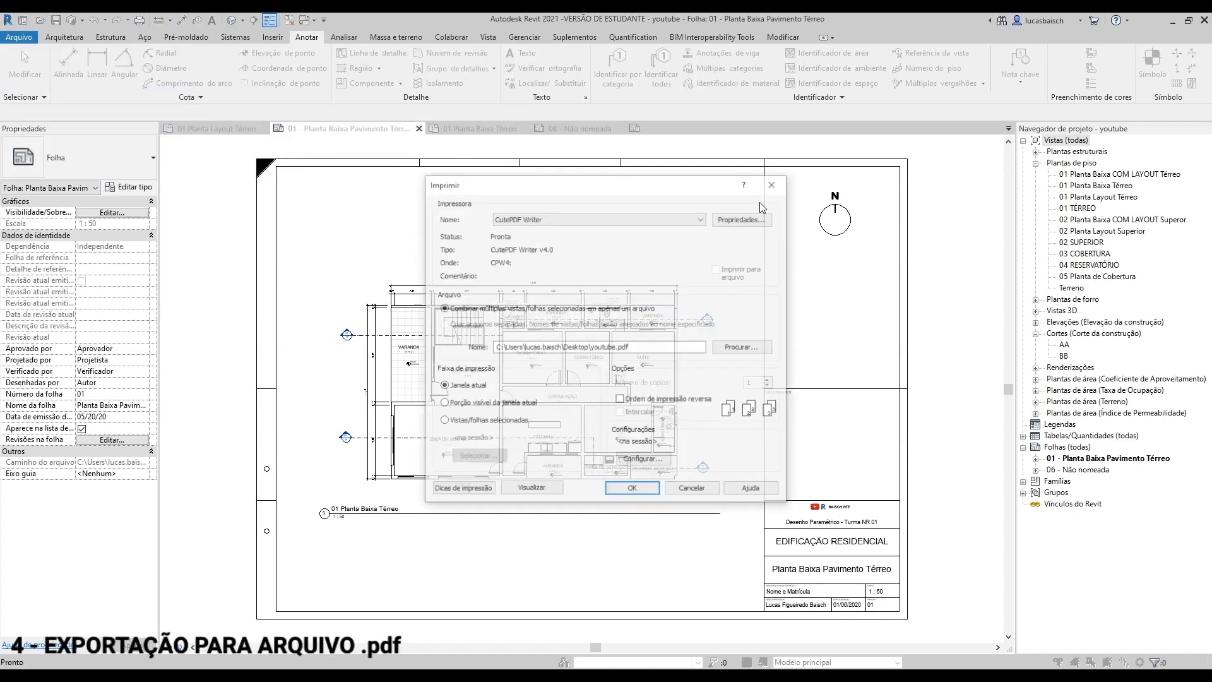
mouse_move(648, 194)
left_mouse_down()
mouse_move(618, 191)
mouse_move(632, 187)
left_mouse_up()
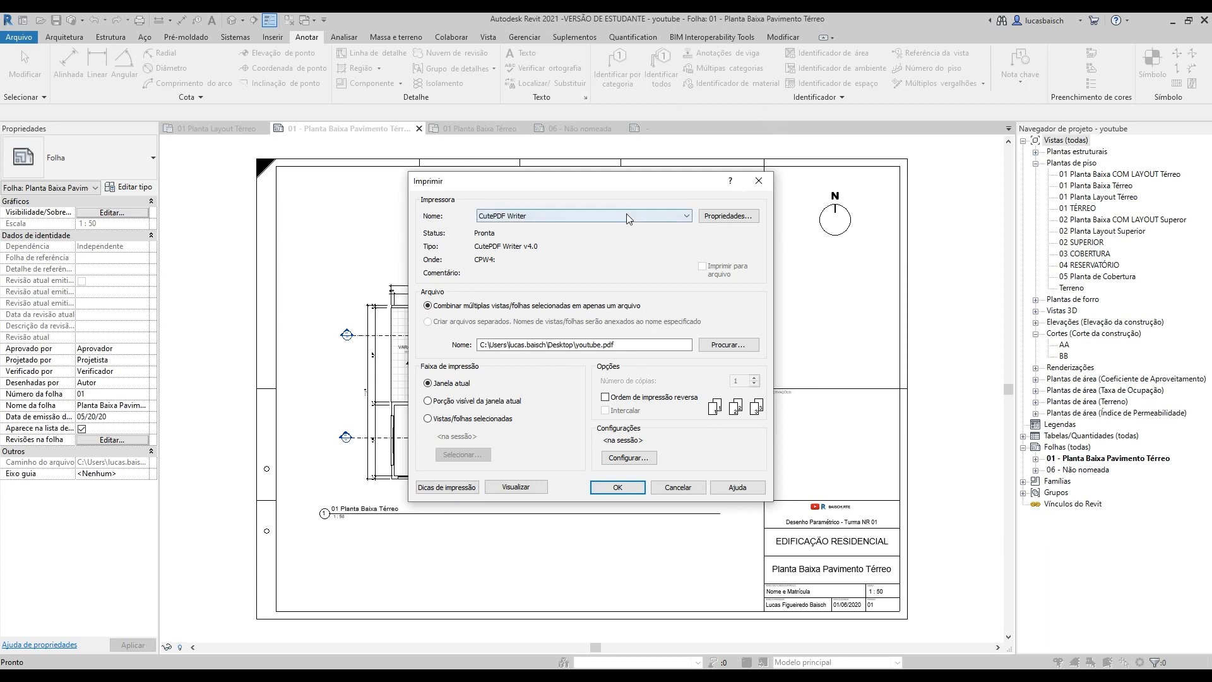
left_click_drag(639, 184, 608, 200)
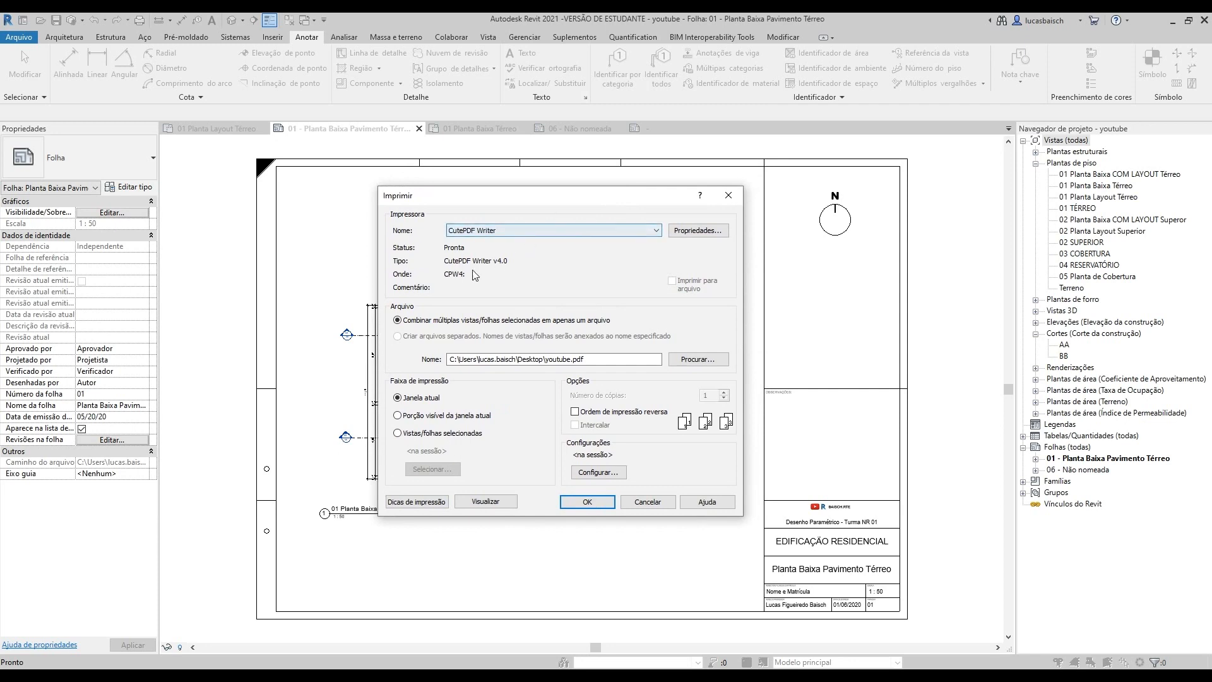
Step: Set the CutePDF Writer advanced options to ISO A1 paper size and 600dpi print quality
left_click(694, 234)
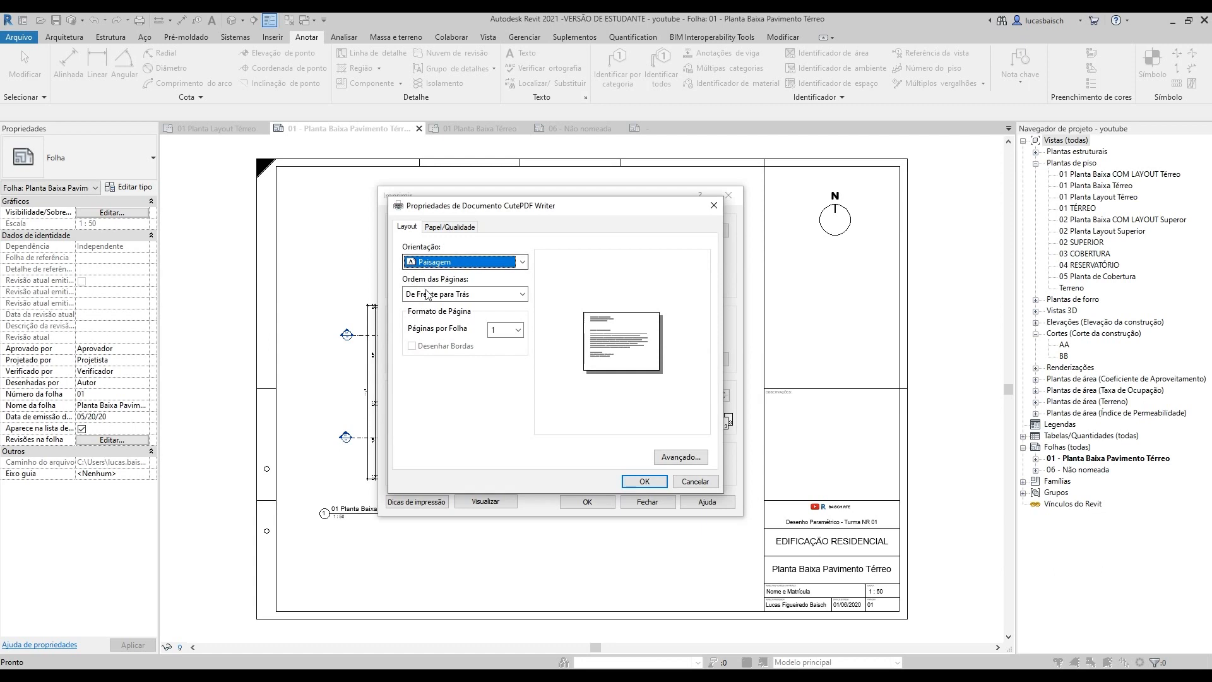
left_click(675, 457)
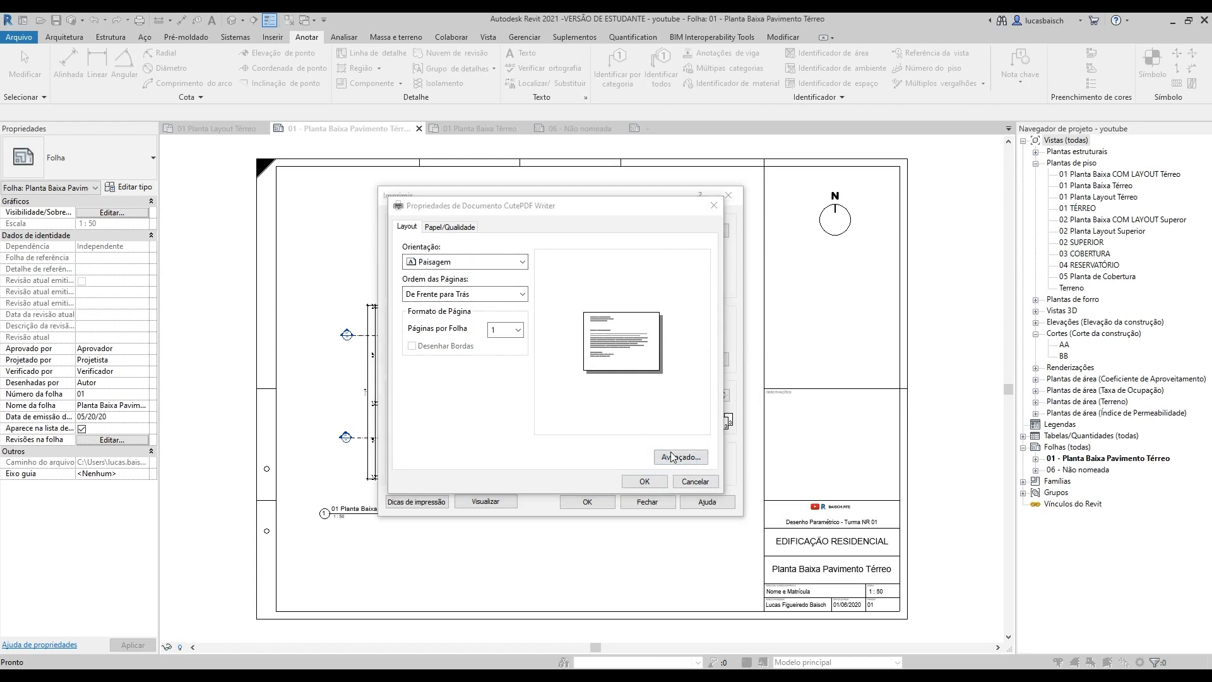
left_click(585, 251)
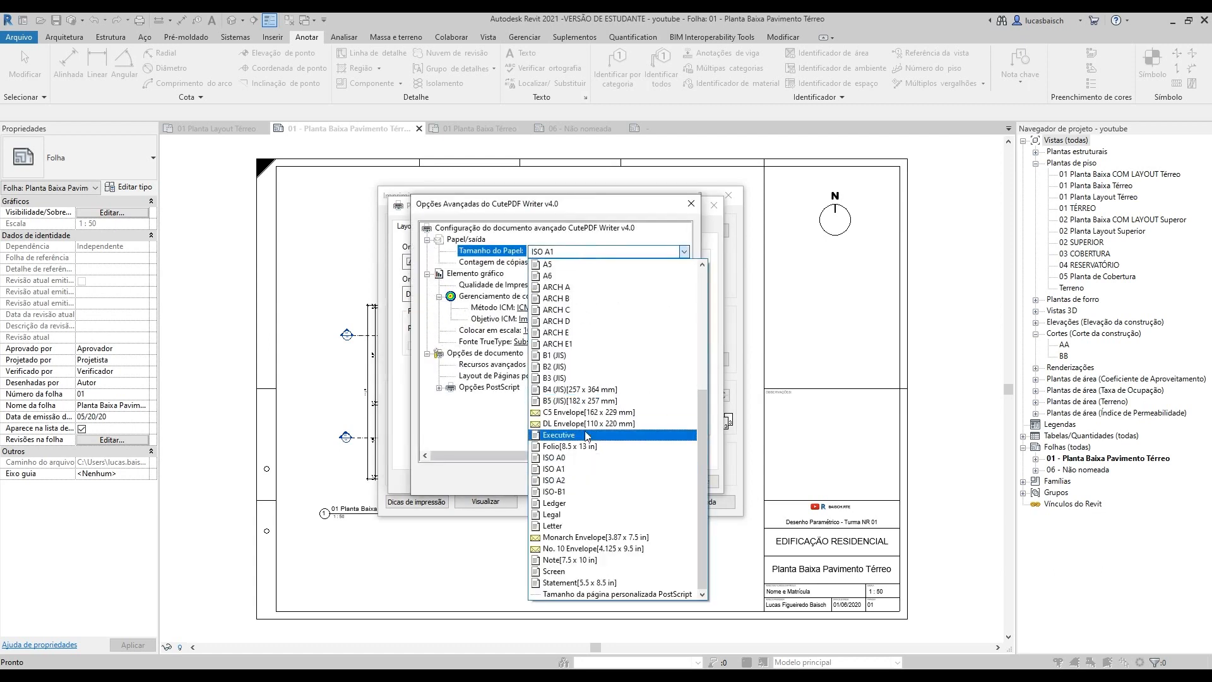
left_click(582, 468)
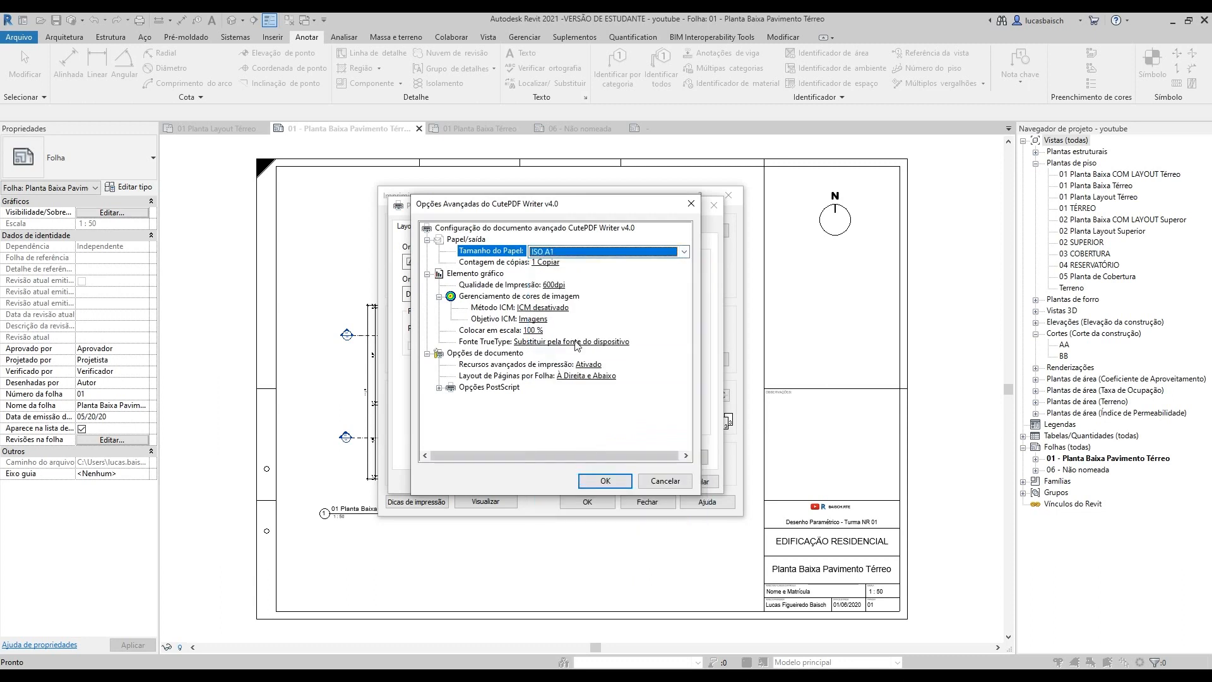
left_click(560, 286)
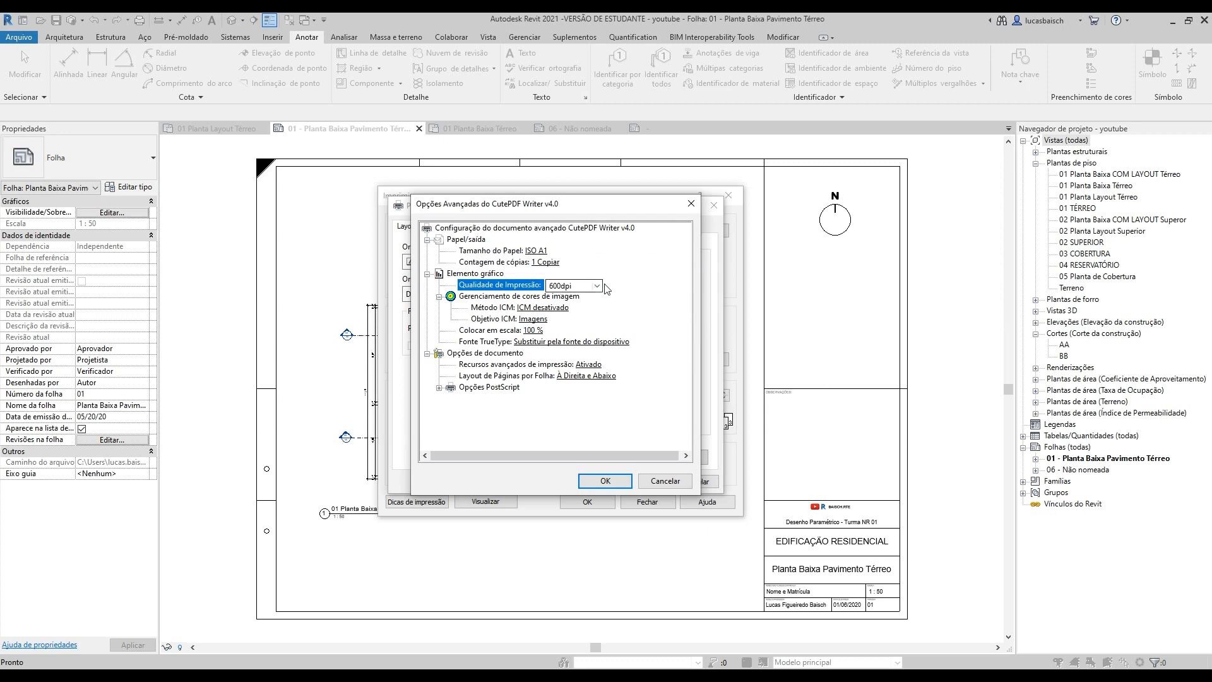
left_click(597, 286)
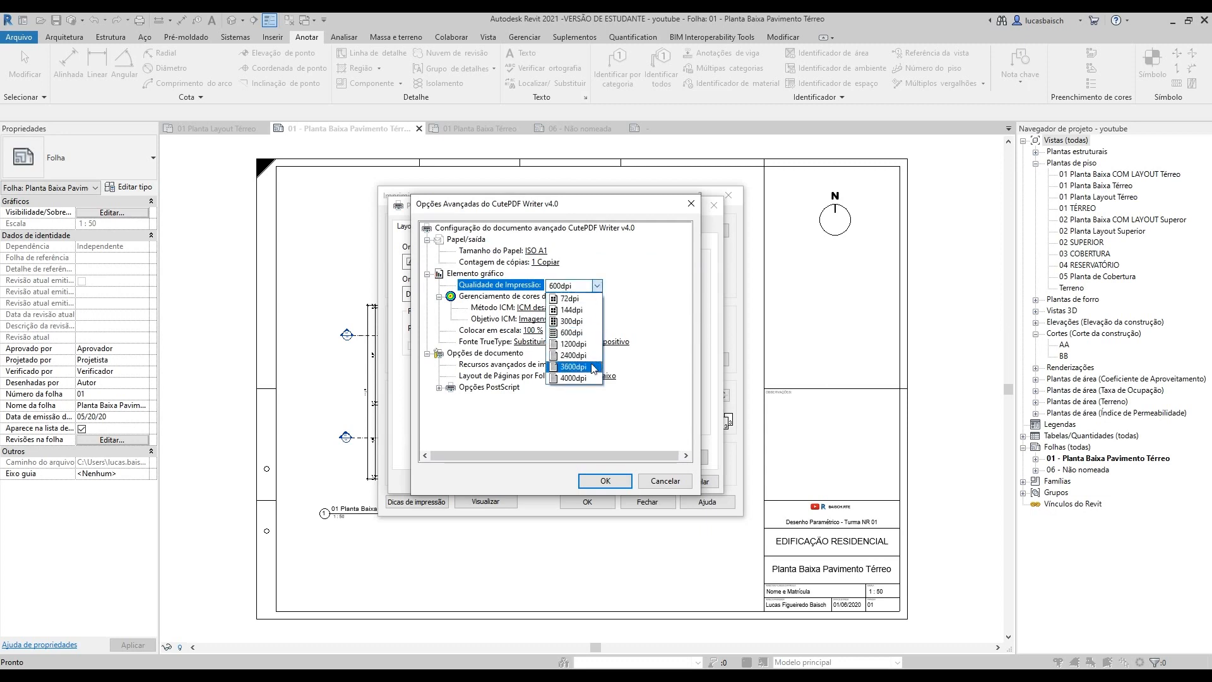
left_click(627, 288)
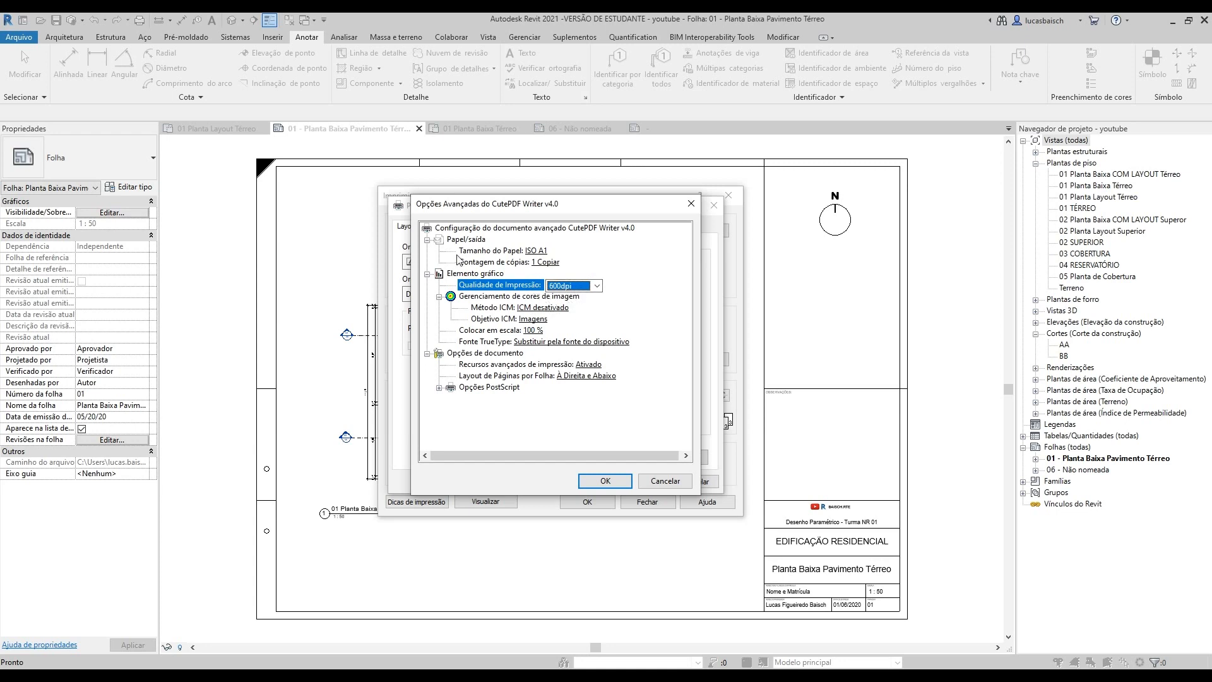
left_click(601, 479)
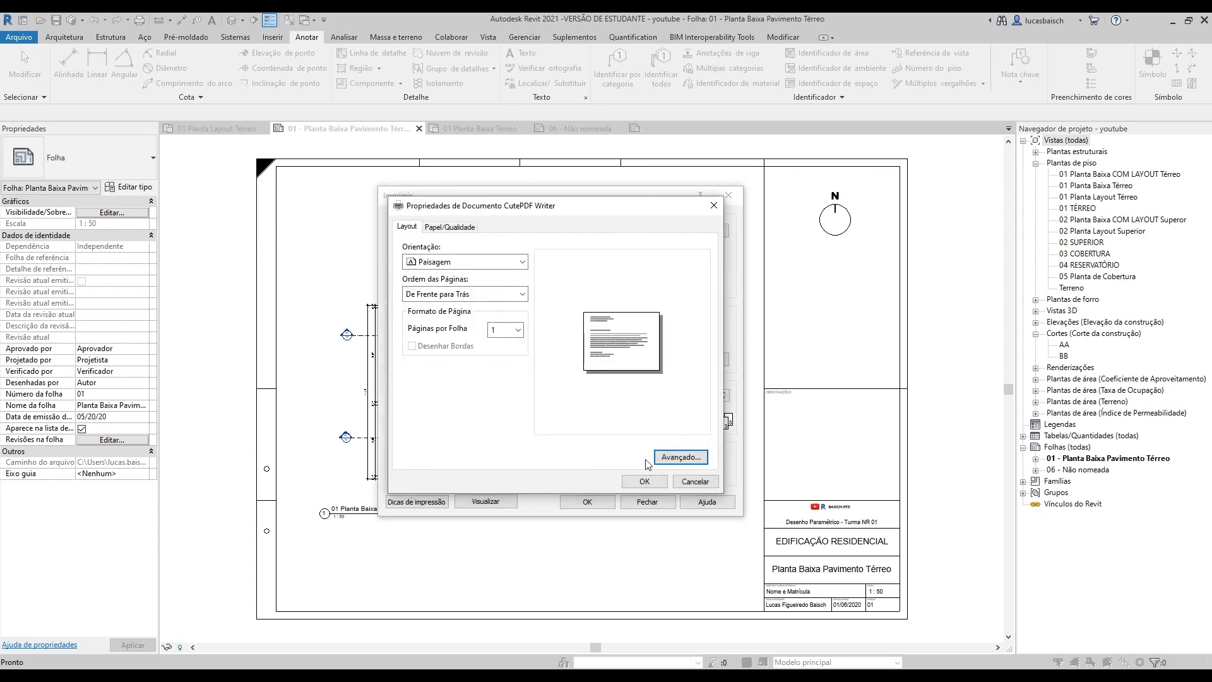
Step: Check the printer's paper source and colour options, keeping Seleção Automática and Cor, and accept the printer properties
left_click(451, 226)
left_click(569, 266)
left_click(569, 269)
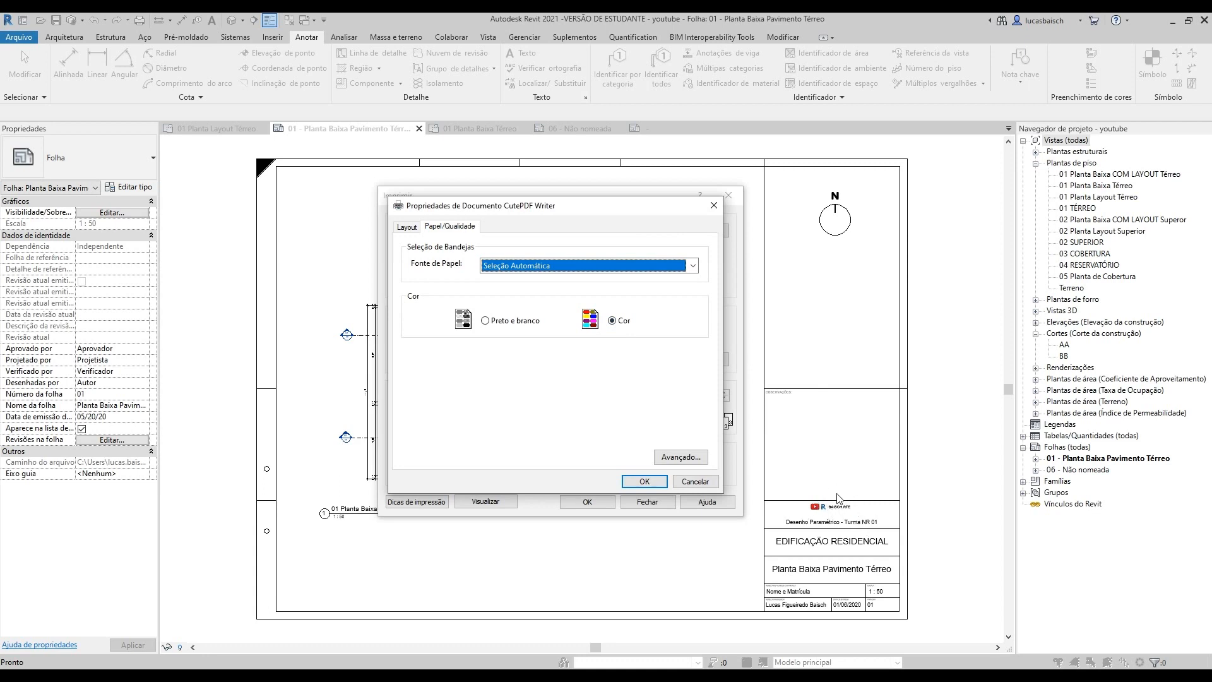
left_click(645, 482)
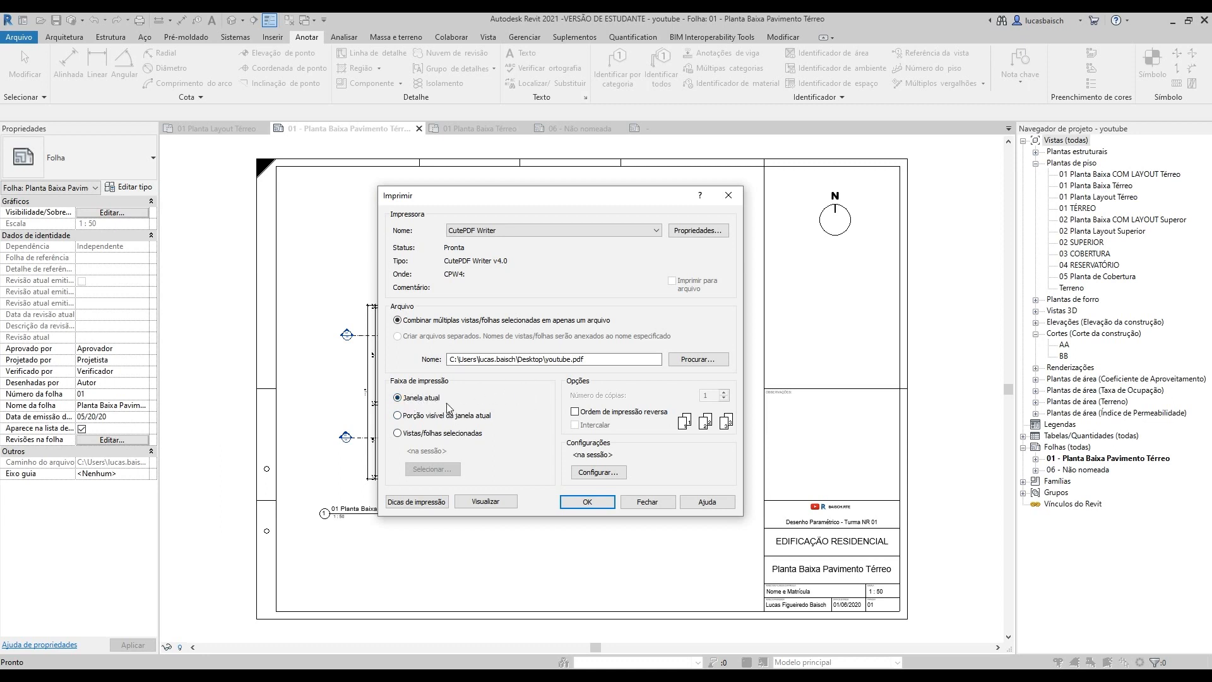
Step: Browse the printable views and sheets with the type filters, discard the selection and restore the print range to the current window
left_click(420, 433)
left_click(432, 469)
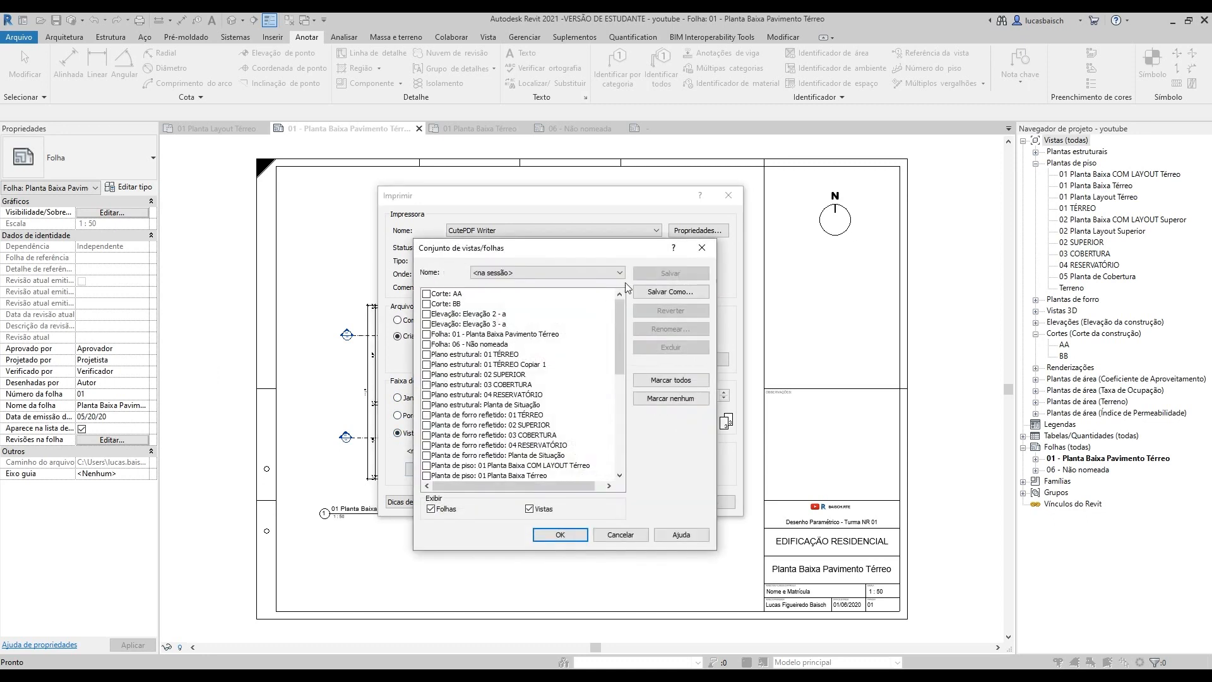
left_click_drag(586, 248, 568, 193)
left_click_drag(591, 245, 584, 341)
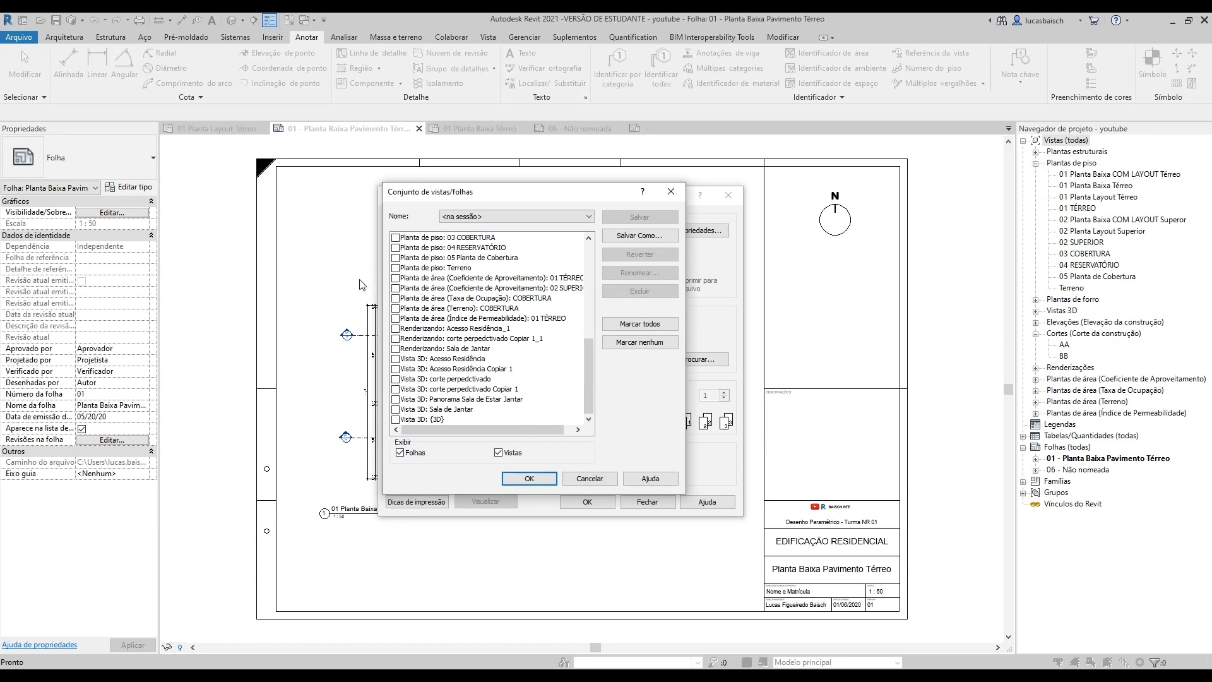
left_click(504, 454)
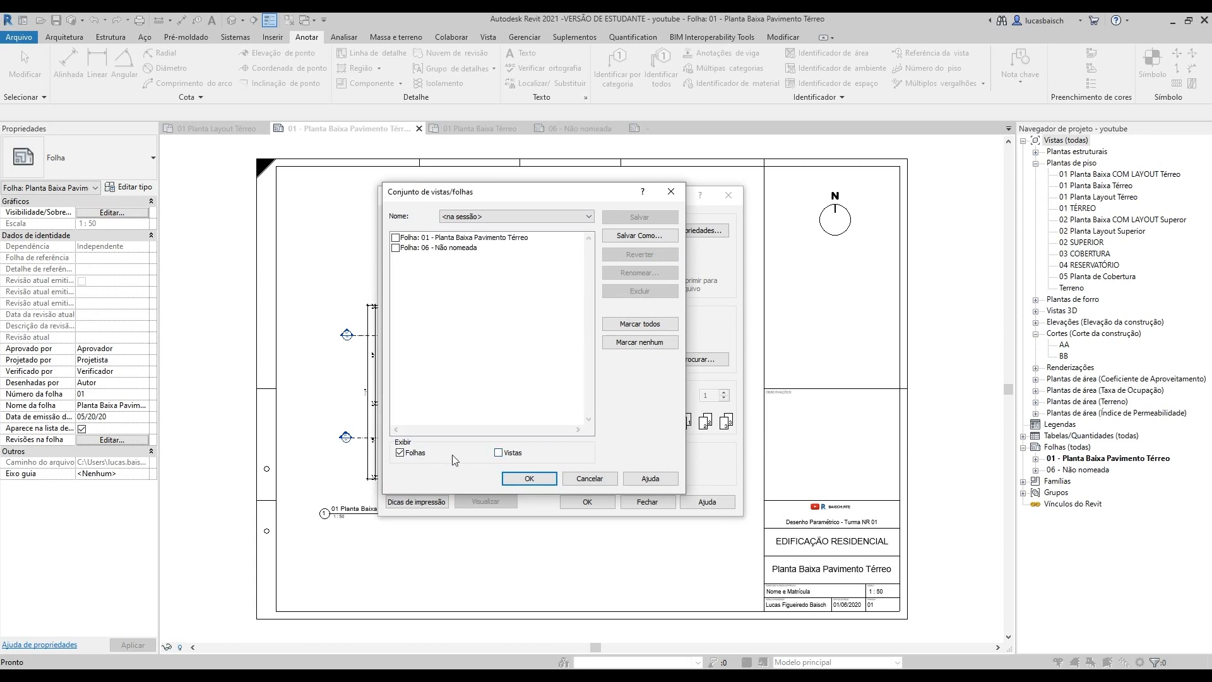
left_click(515, 455)
left_click(408, 456)
left_click(517, 455)
left_click(590, 479)
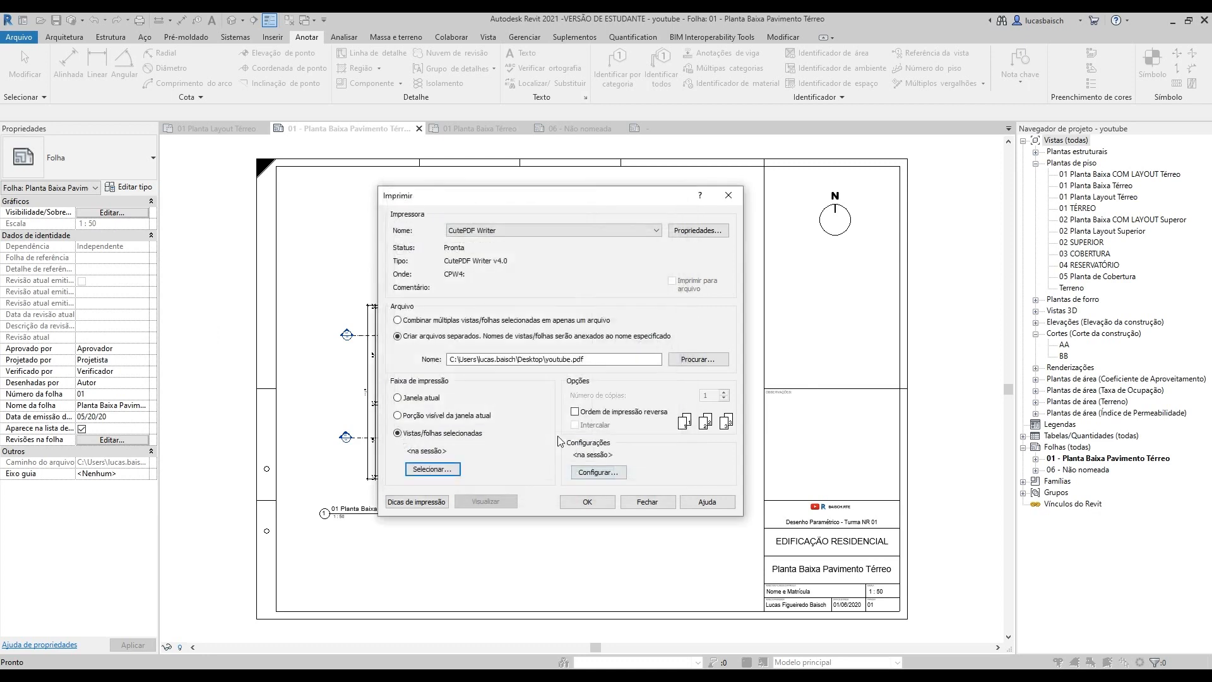
left_click(433, 399)
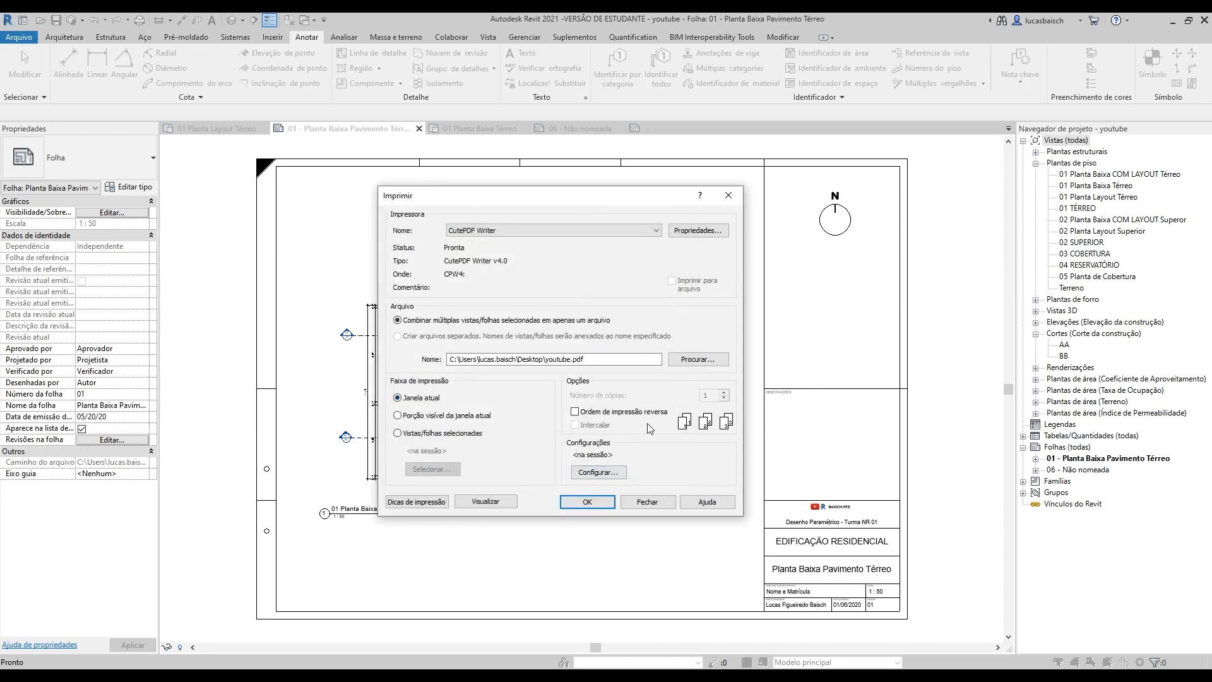
Step: Review the print setup's paper size, orientation, placement, zoom and appearance options, and accept it
left_click(599, 472)
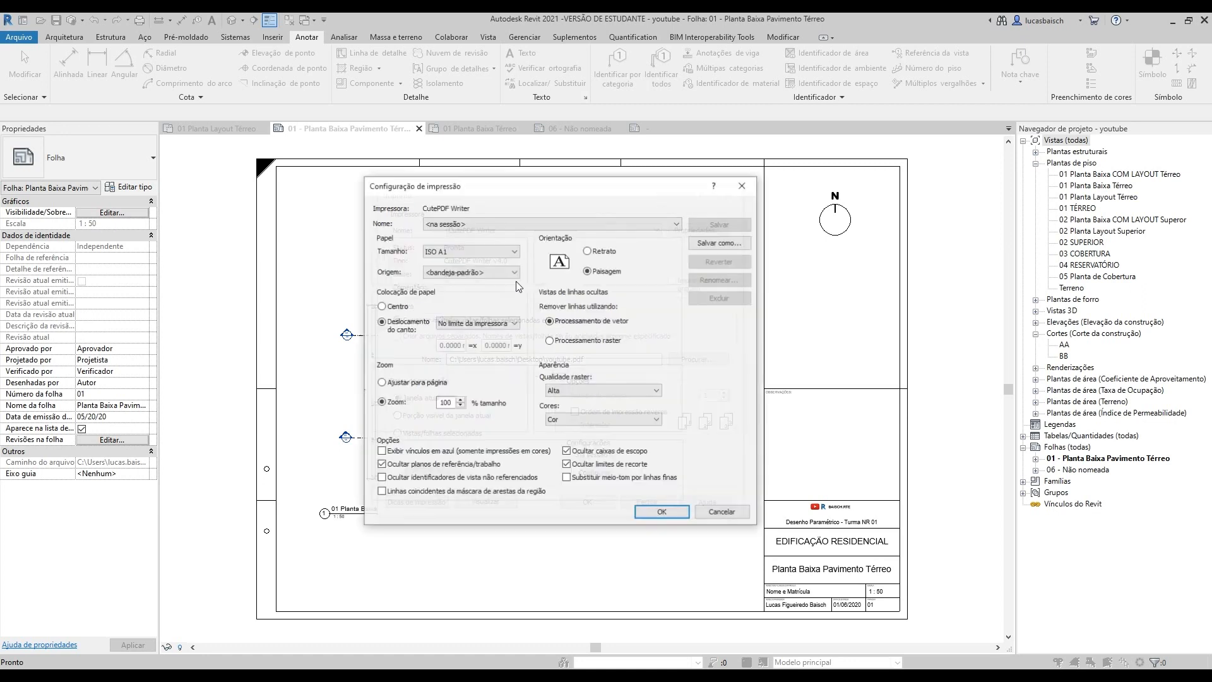
left_click(448, 222)
left_click(448, 222)
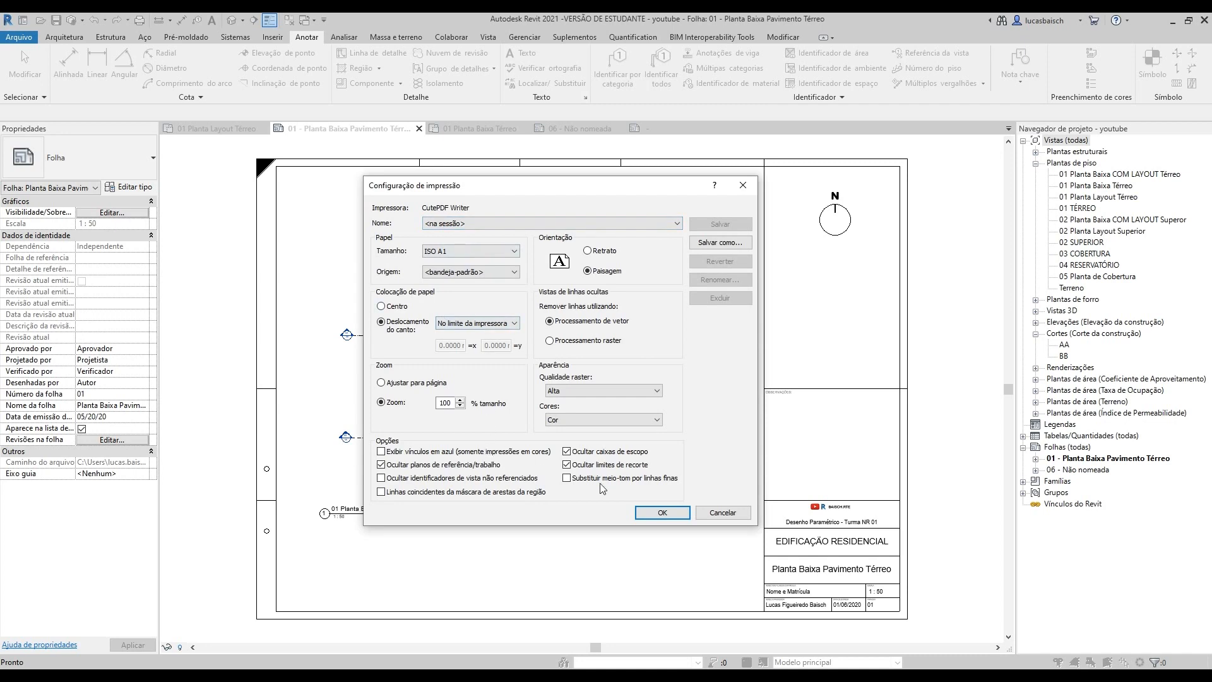
left_click(662, 512)
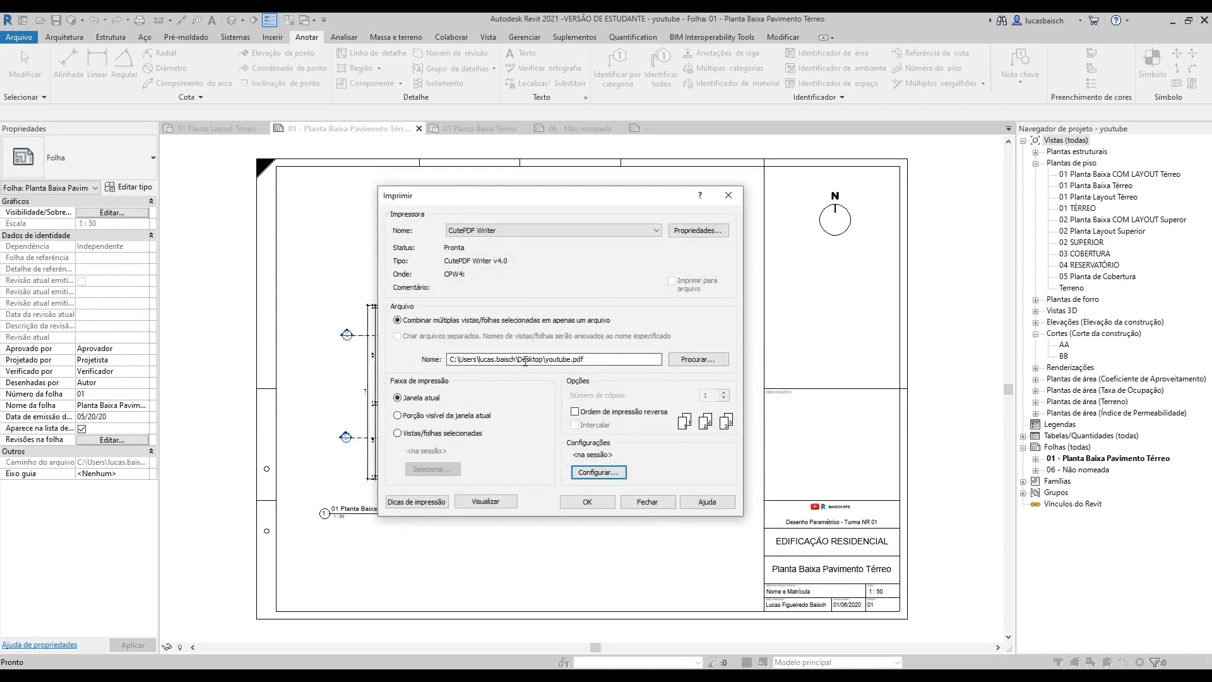
Step: Print sheet 01 to a PDF file on the desktop named 01 - Planta Baixa Pavimento Térreo
left_click(697, 359)
type("0")
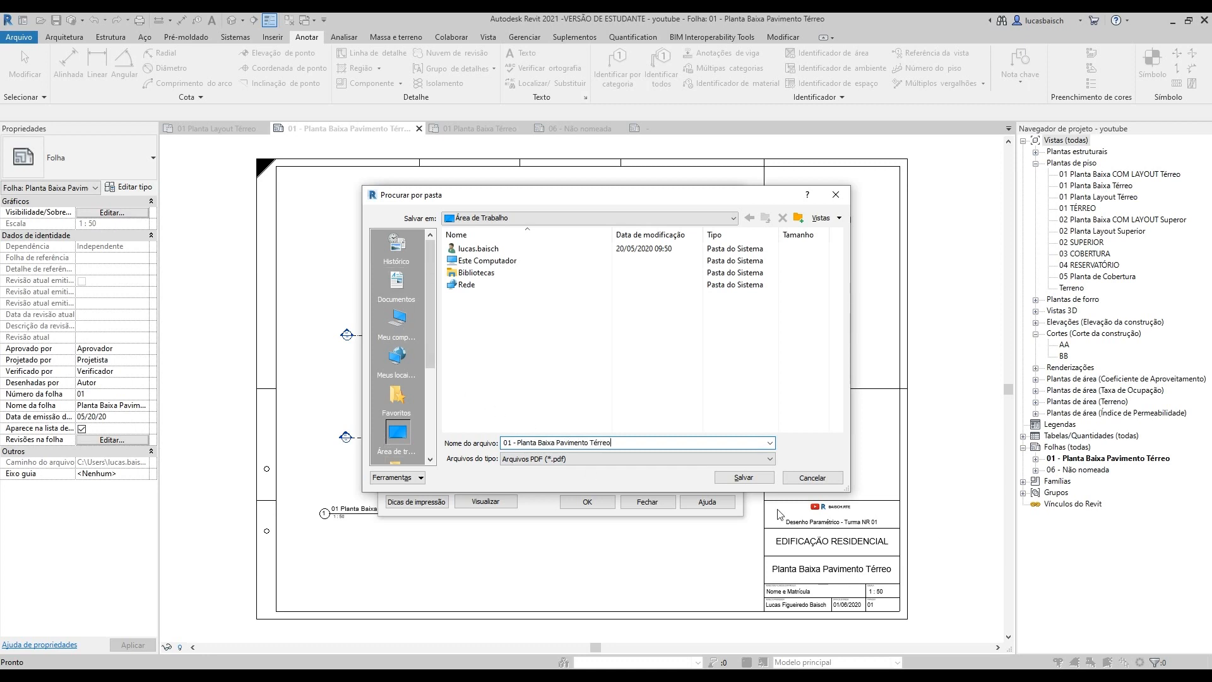
left_click(739, 477)
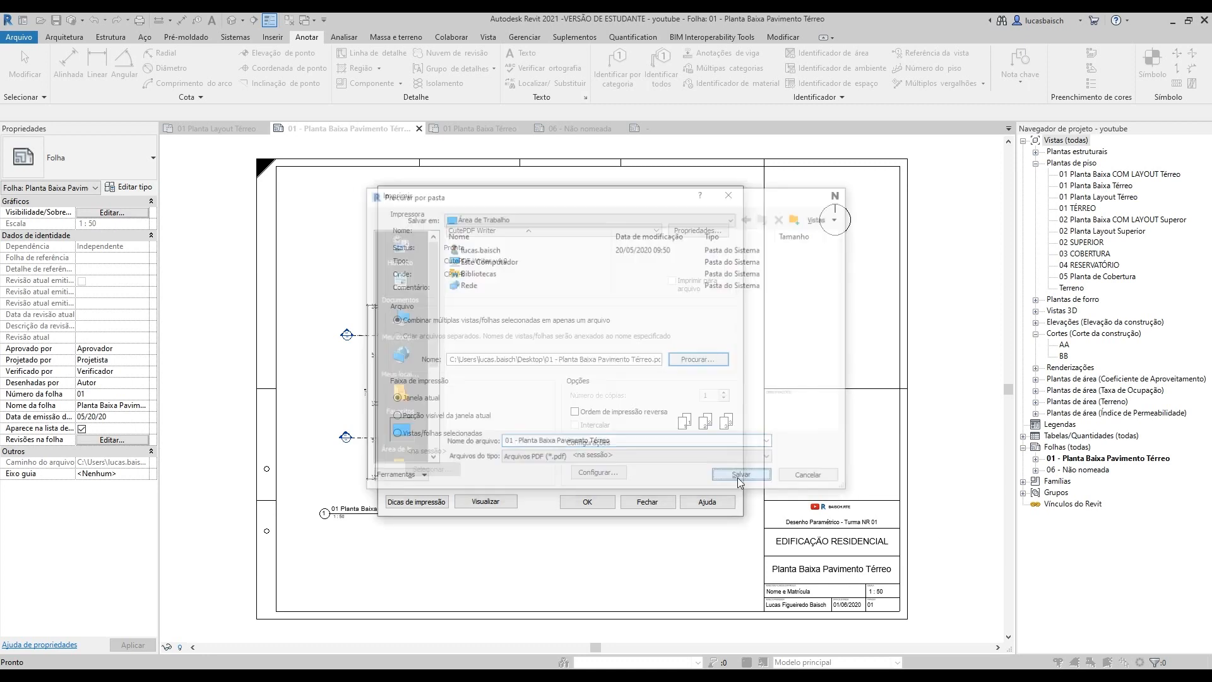
left_click(582, 503)
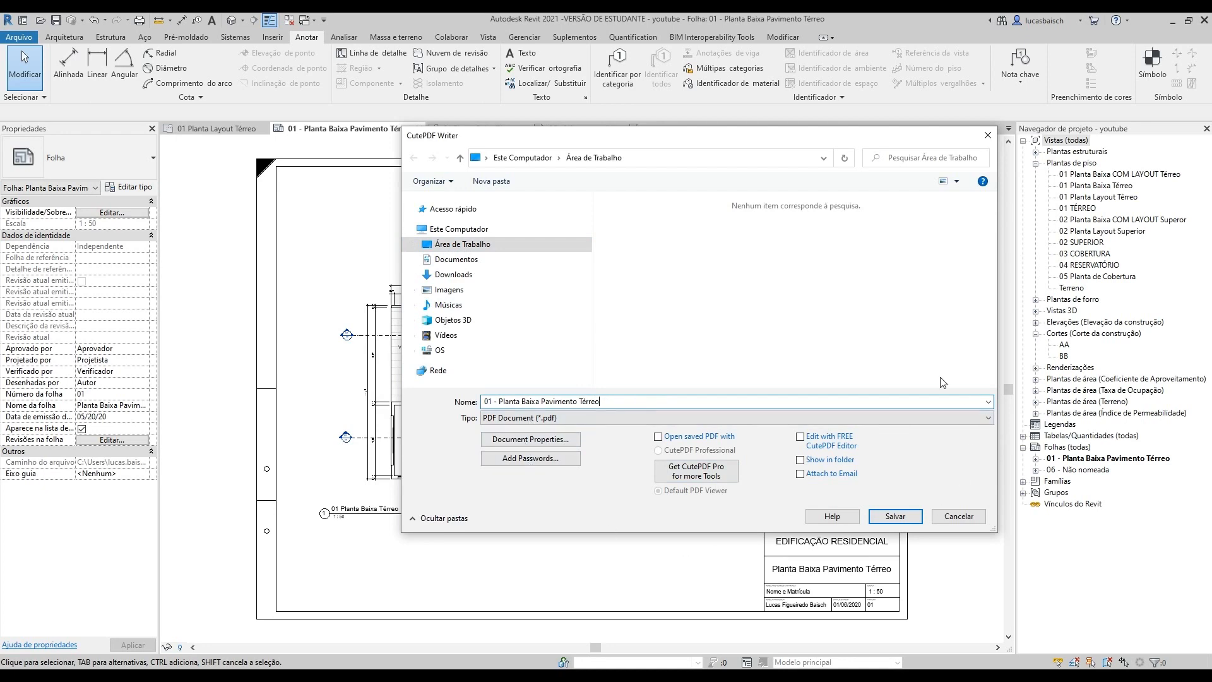
left_click(895, 515)
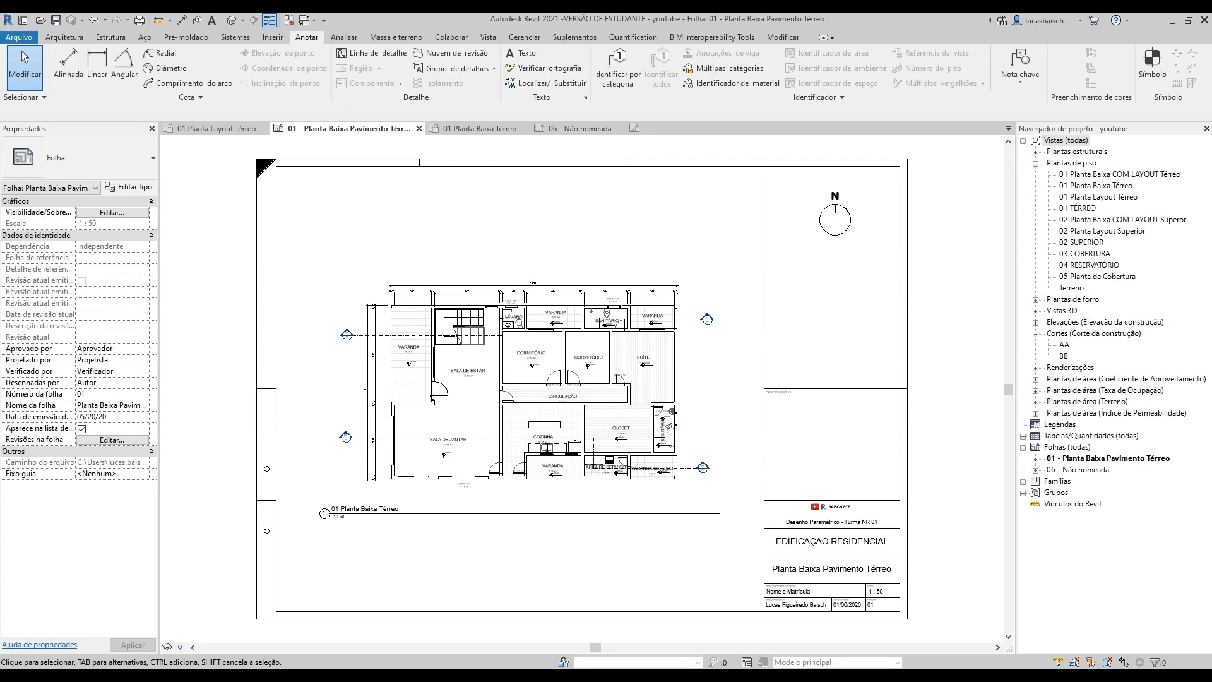
Step: Switch to the desktop and open the exported 01 - Planta Baixa Pavimento Térreo PDF in Adobe Acrobat Reader in full-screen mode
left_click(142, 678)
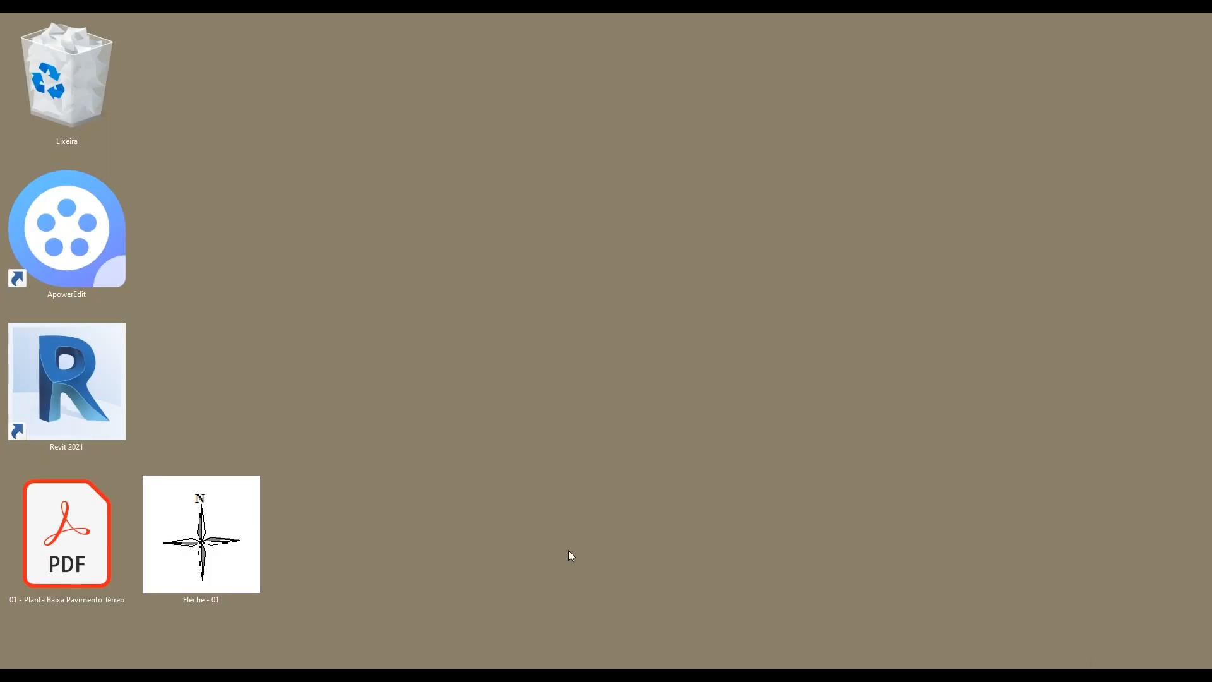
double_click(66, 537)
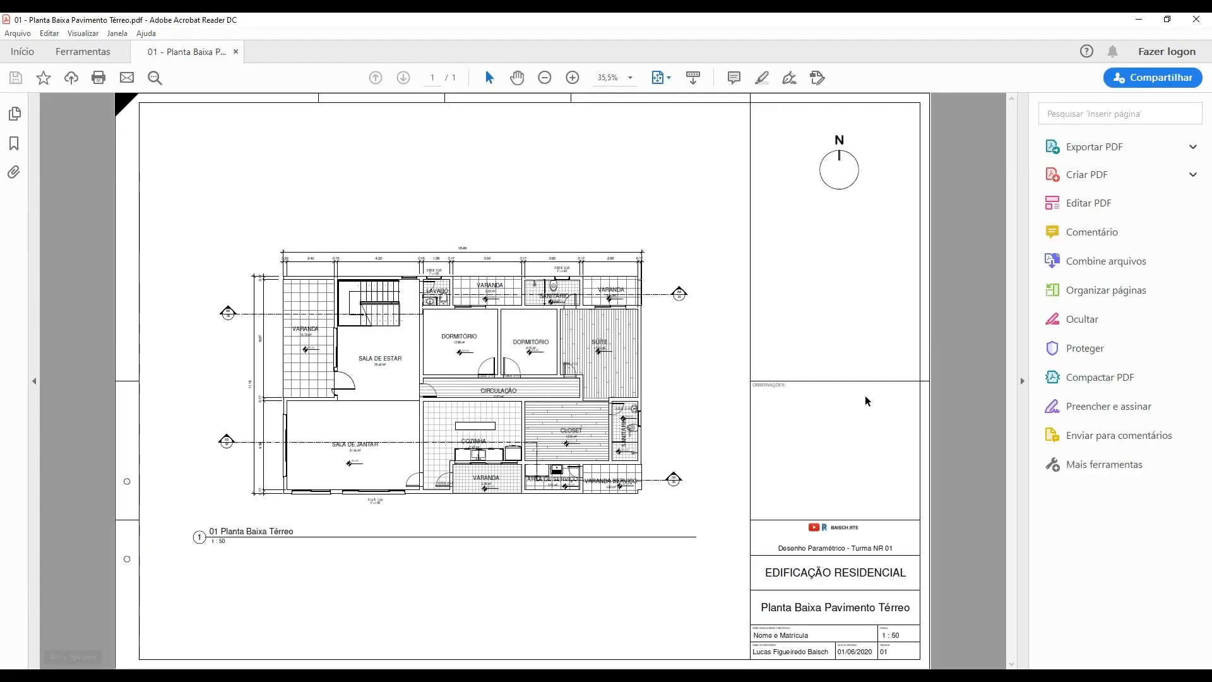
key("ctrl+l")
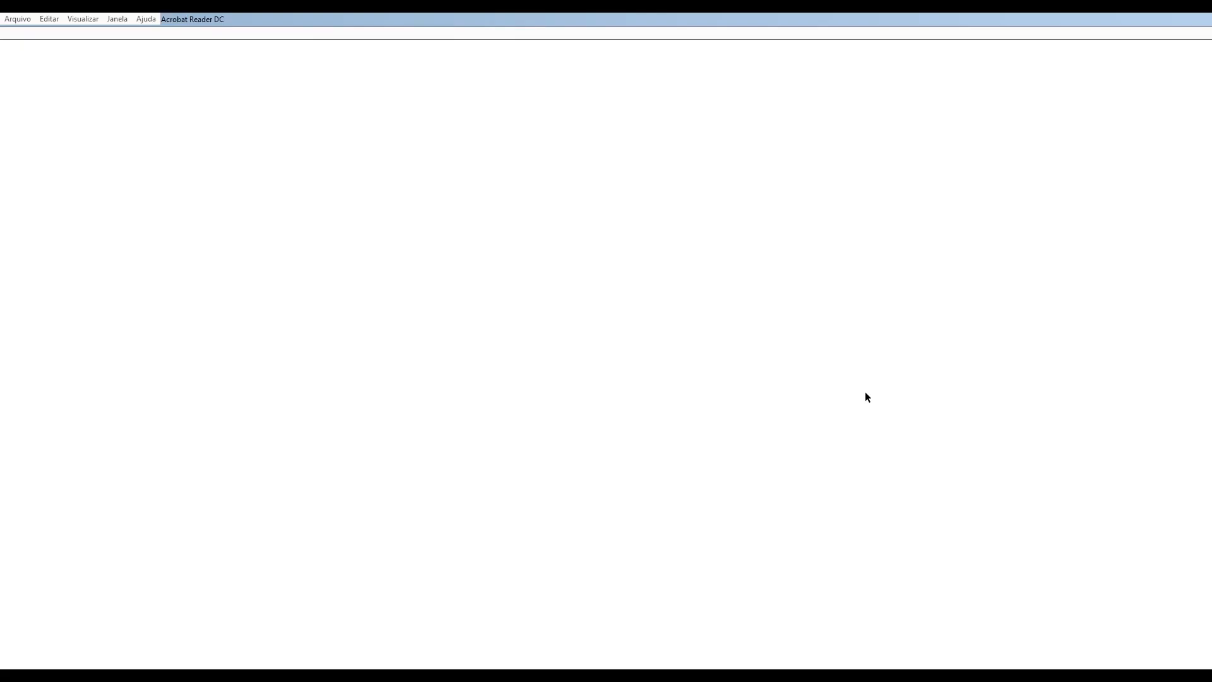